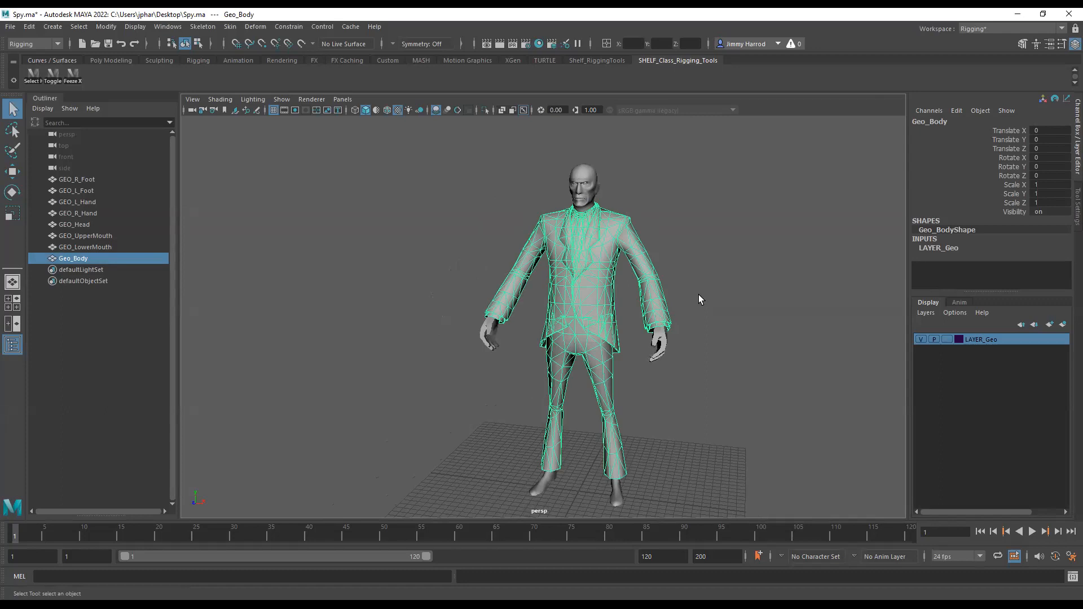
Step: Examine the suited character's model and the body mesh's wireframe from several angles in the perspective view
left_click_drag(730, 283, 691, 272, "alt")
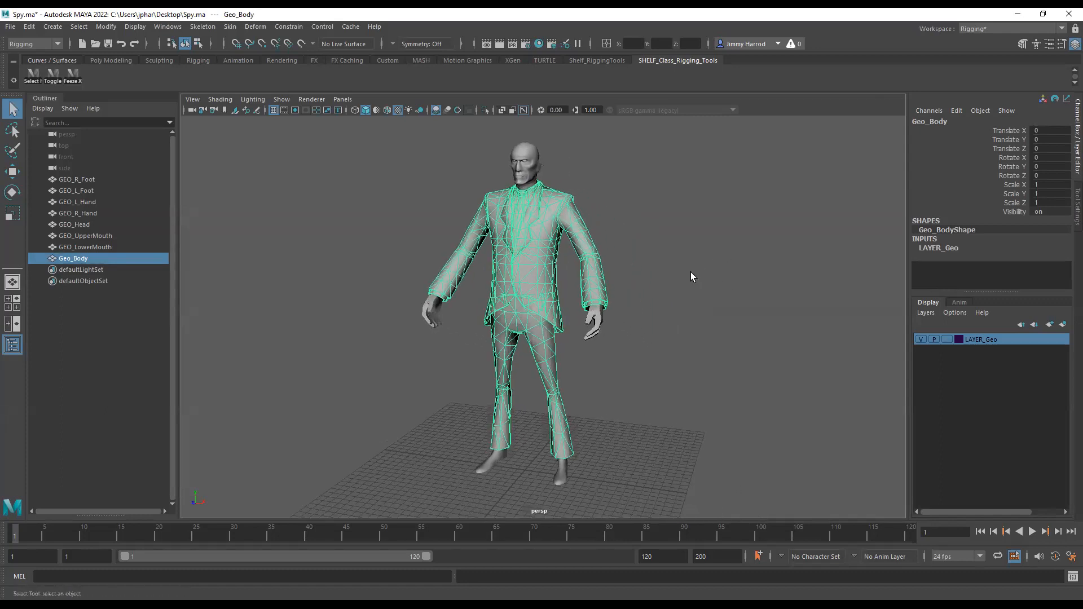
left_click(663, 246)
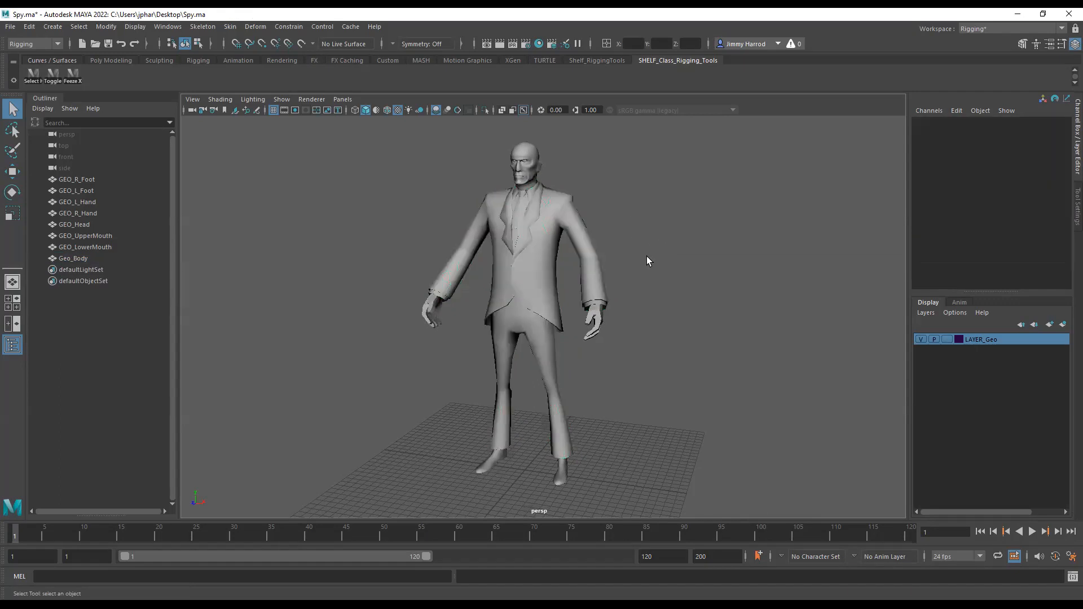
right_click_drag(632, 227, 662, 306, "alt")
middle_click_drag(657, 250, 651, 300, "alt")
left_click_drag(651, 300, 658, 301, "alt")
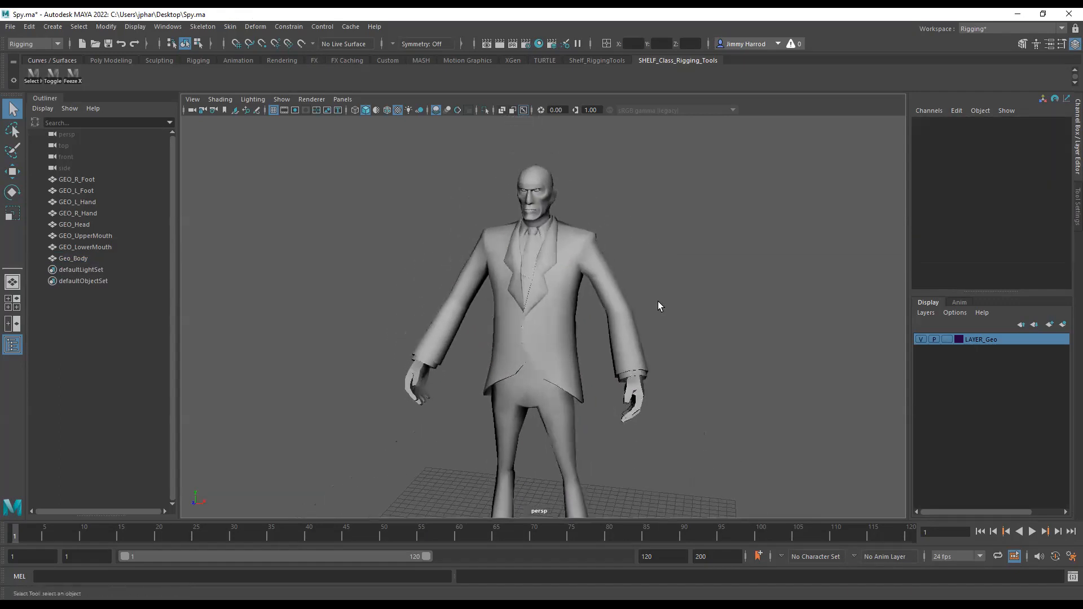
left_click_drag(667, 249, 621, 305, "alt")
right_click_drag(622, 305, 768, 300, "alt")
left_click_drag(661, 332, 740, 340, "alt")
middle_click_drag(722, 338, 643, 337, "alt")
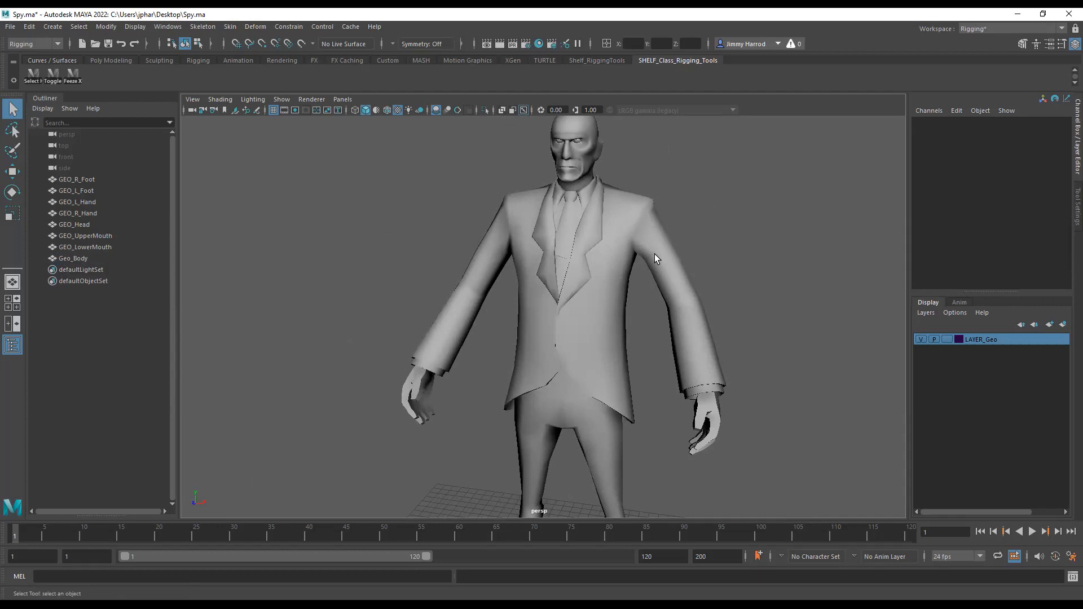
left_click_drag(662, 238, 630, 242, "alt")
left_click(631, 243)
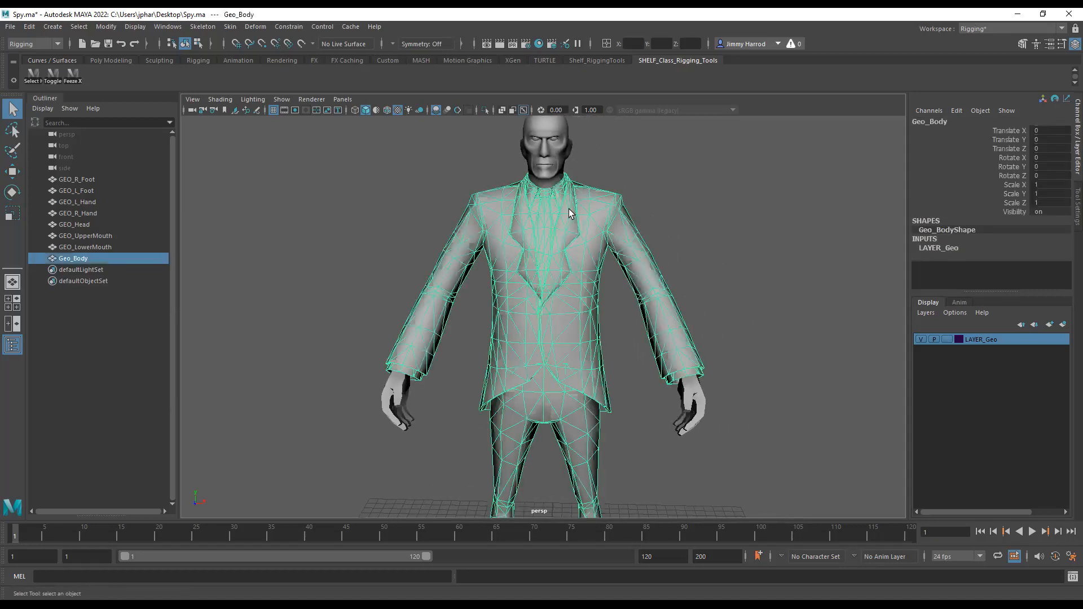
left_click_drag(687, 346, 668, 350, "alt")
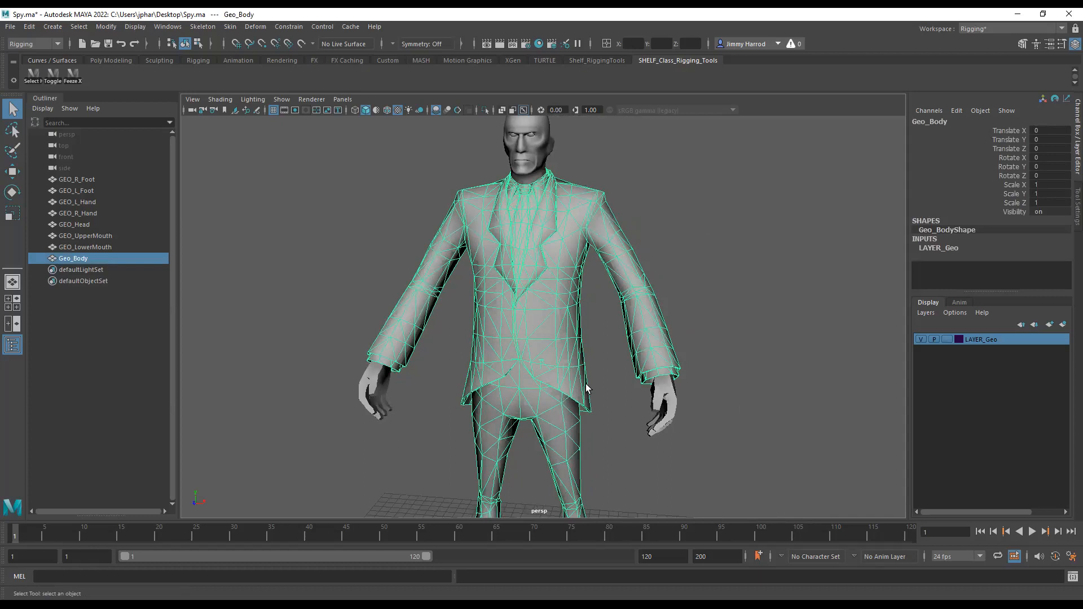
left_click(602, 395)
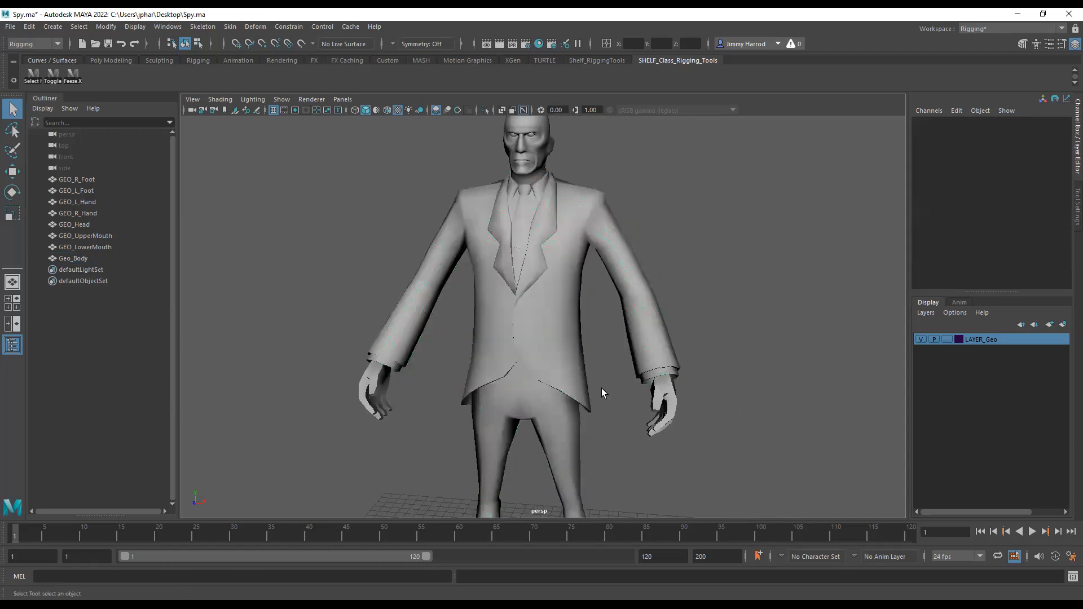
Step: Switch to the side view framed on the upper body and reset the Joint tool's settings to defaults
key("space")
key("space")
mouse_move(590, 305)
right_mouse_down("alt")
mouse_move(593, 316)
mouse_move(350, 360)
right_mouse_up("alt")
mouse_move(666, 299)
middle_mouse_down("alt")
mouse_move(661, 309)
mouse_move(602, 303)
middle_mouse_up("alt")
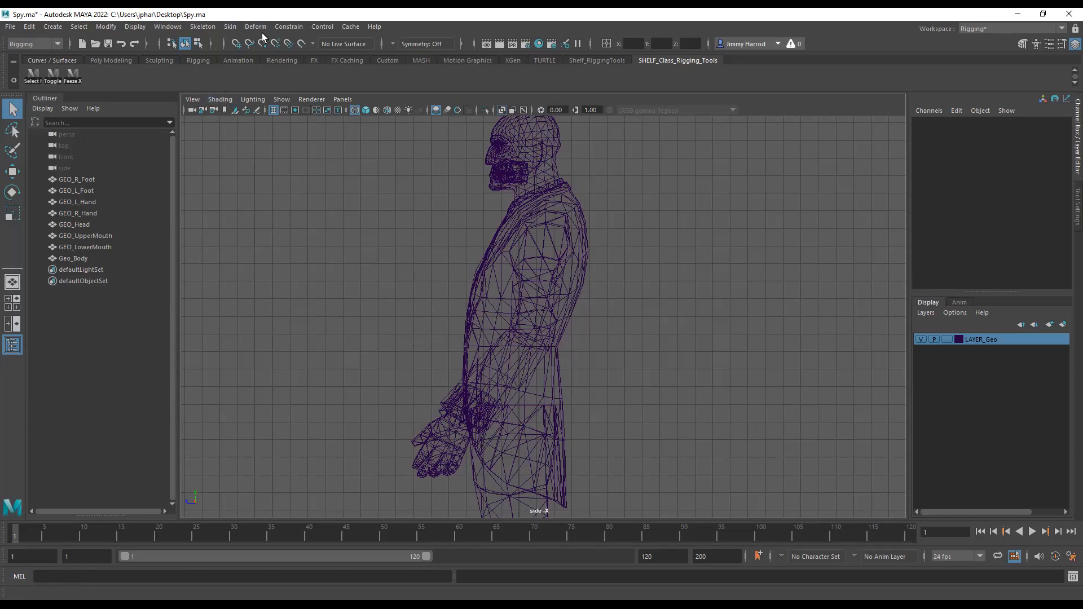
left_click(211, 26)
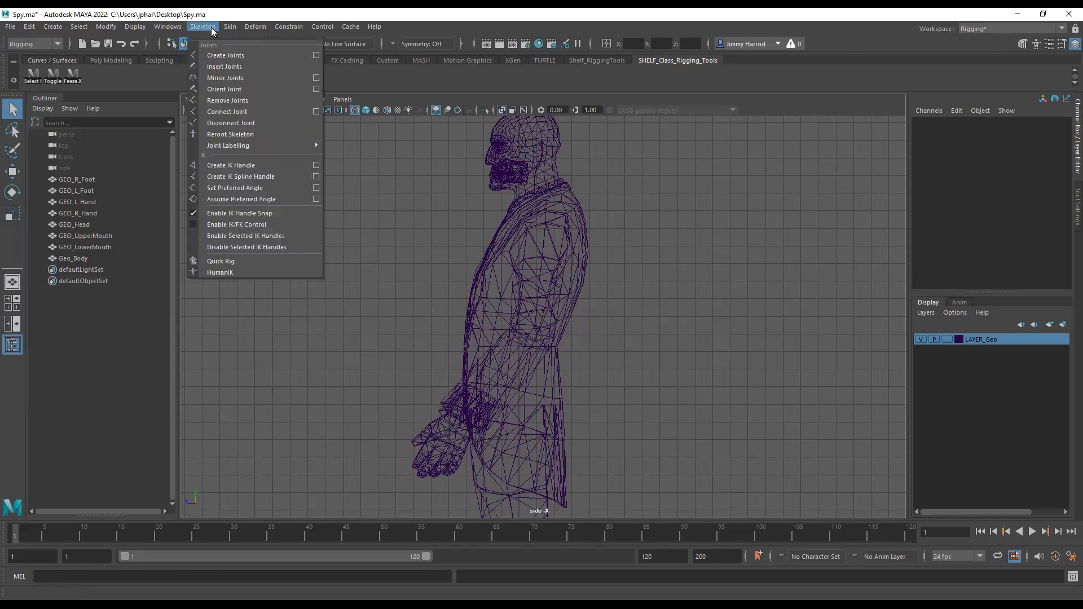
left_click(314, 54)
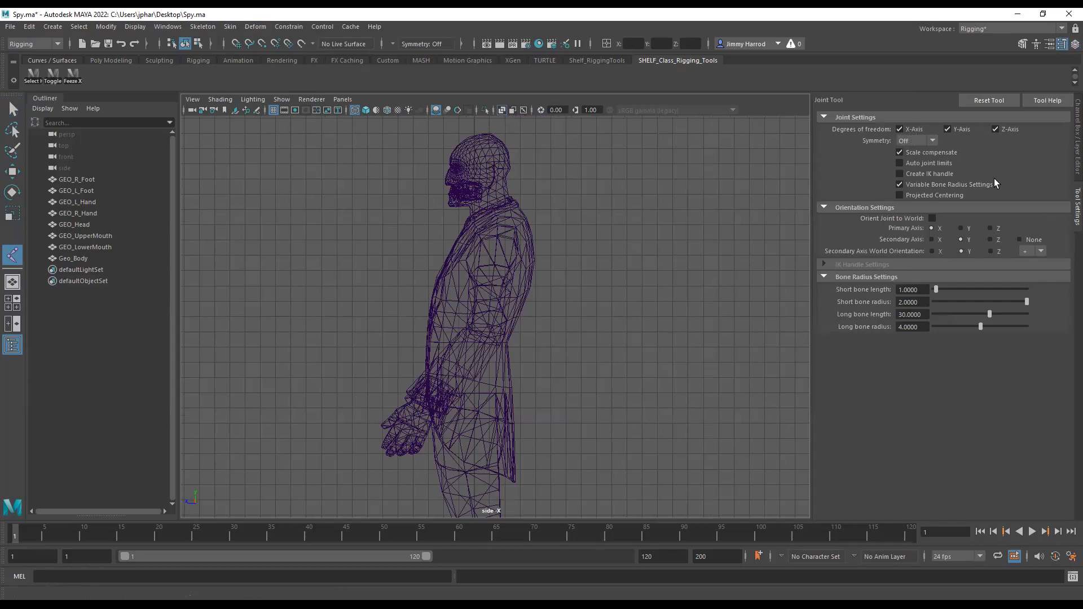
left_click(1000, 99)
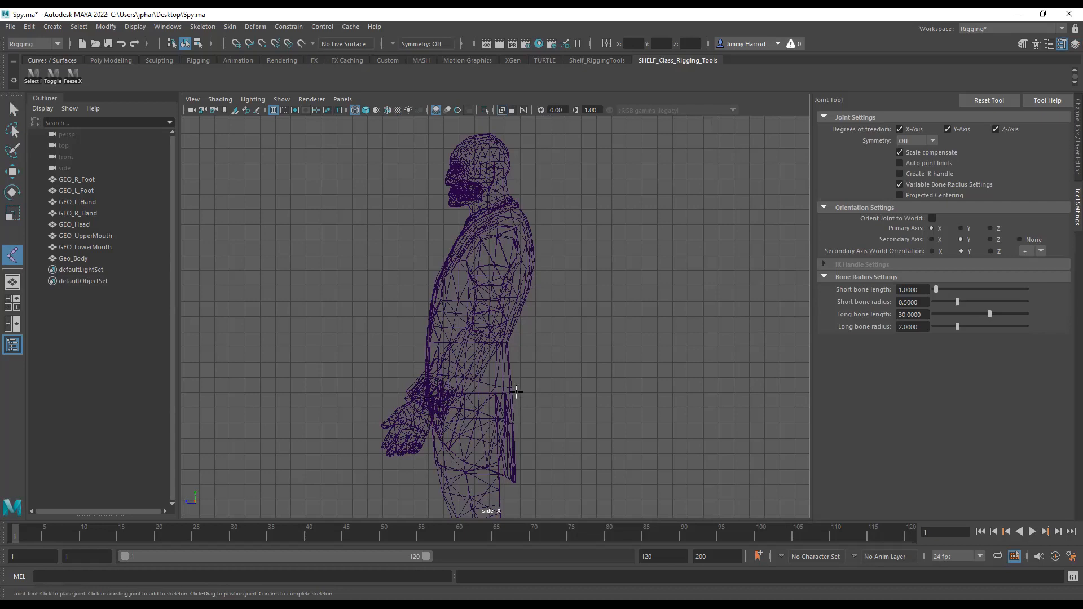
Step: Undo a trial joint placed at the pelvis and set the joint display size to 10
left_click(470, 407)
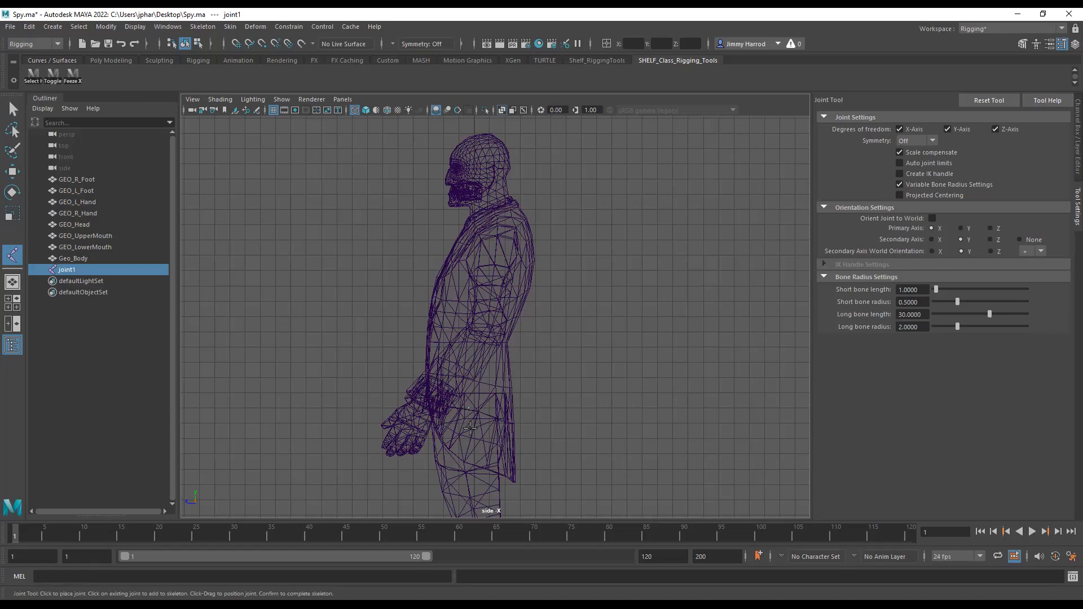
key("ctrl+z")
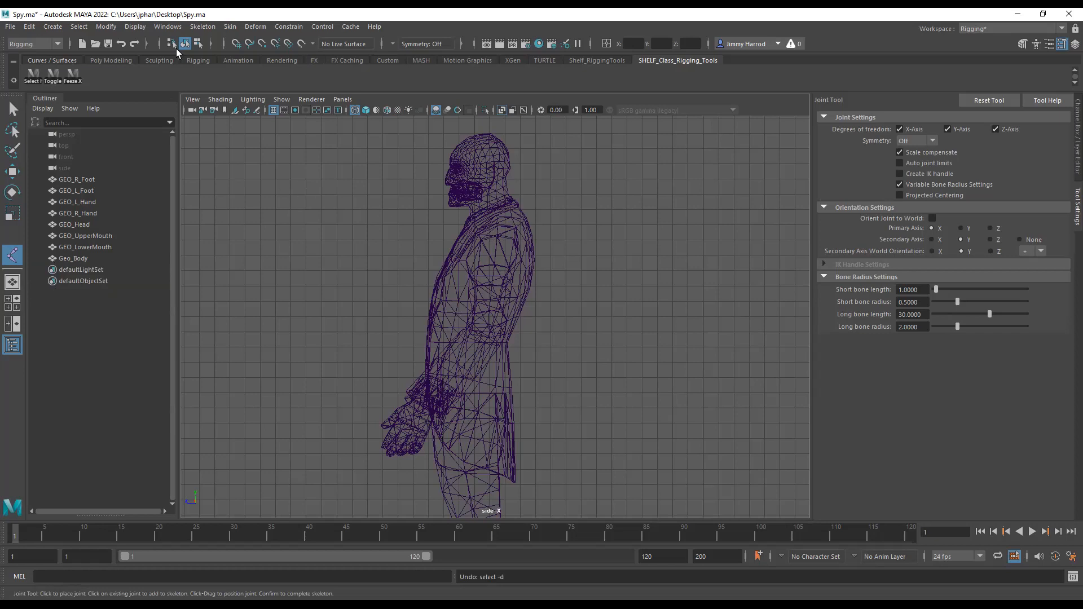
left_click(134, 26)
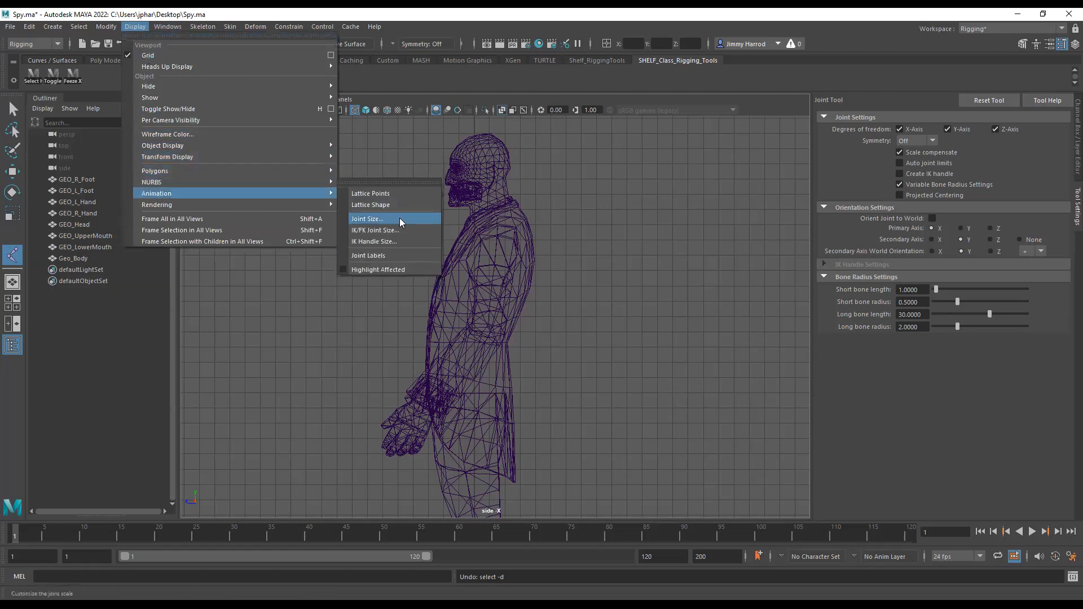
left_click(399, 220)
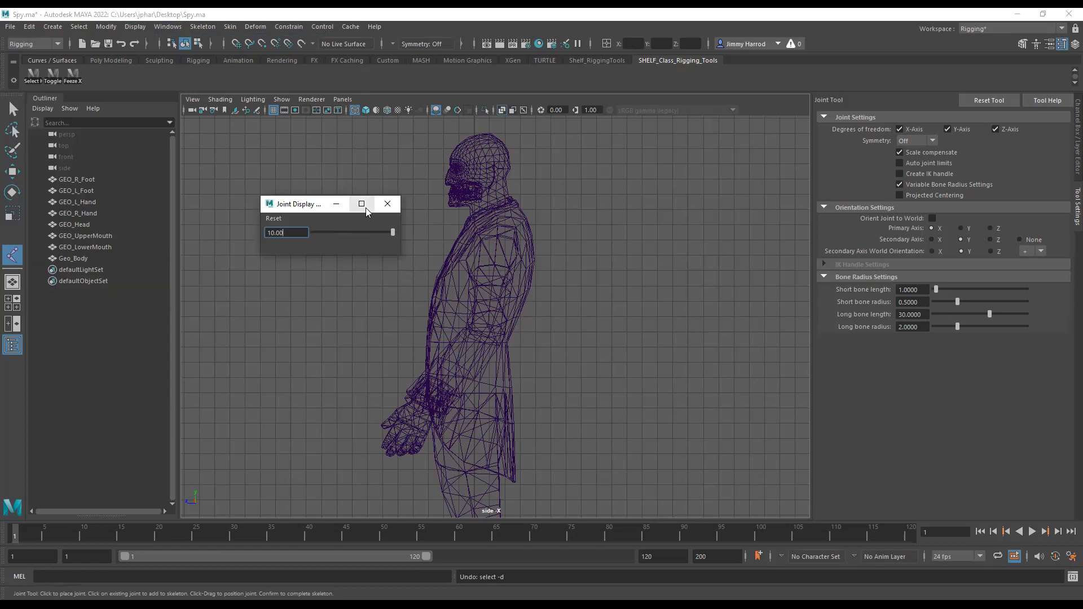
left_click(388, 203)
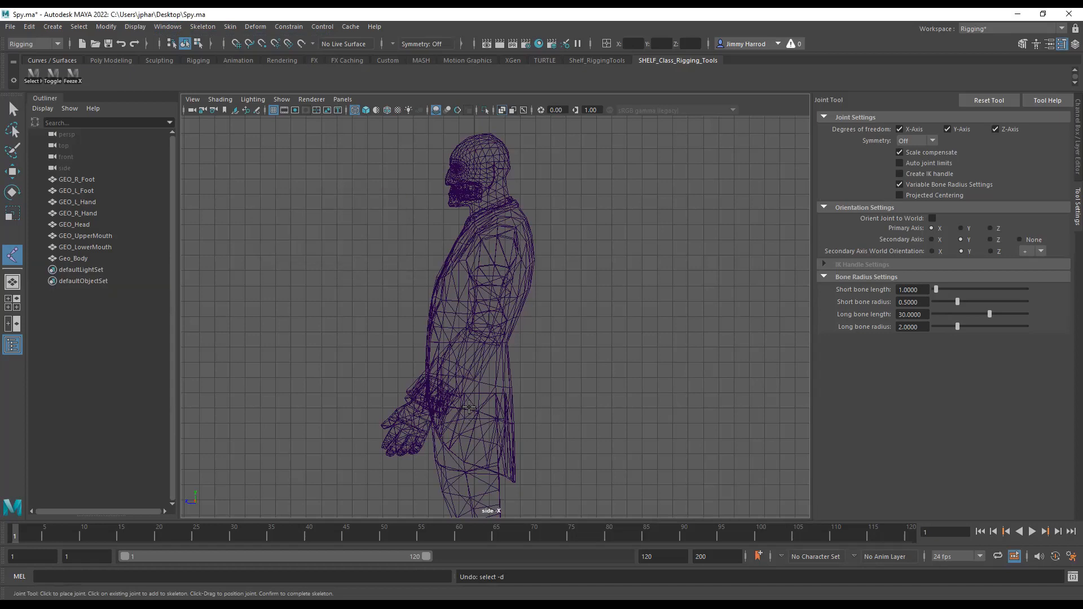
Step: Create a three-joint chain in the side view from the pelvis to the base of the neck and a point above the head
left_click(468, 407)
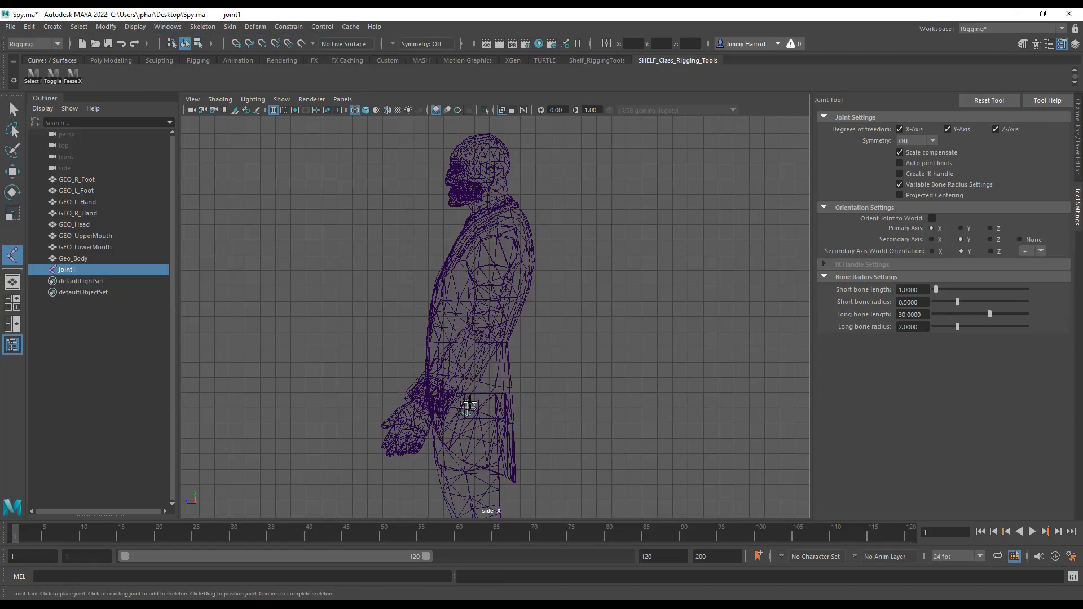
left_click(490, 210)
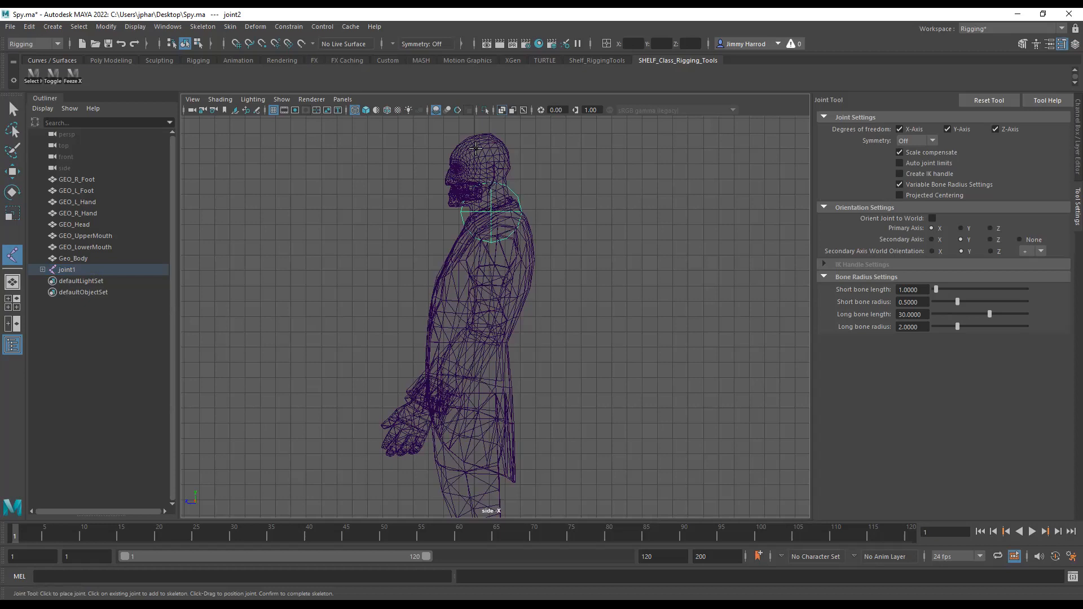
middle_click_drag(481, 158, 496, 216, "alt")
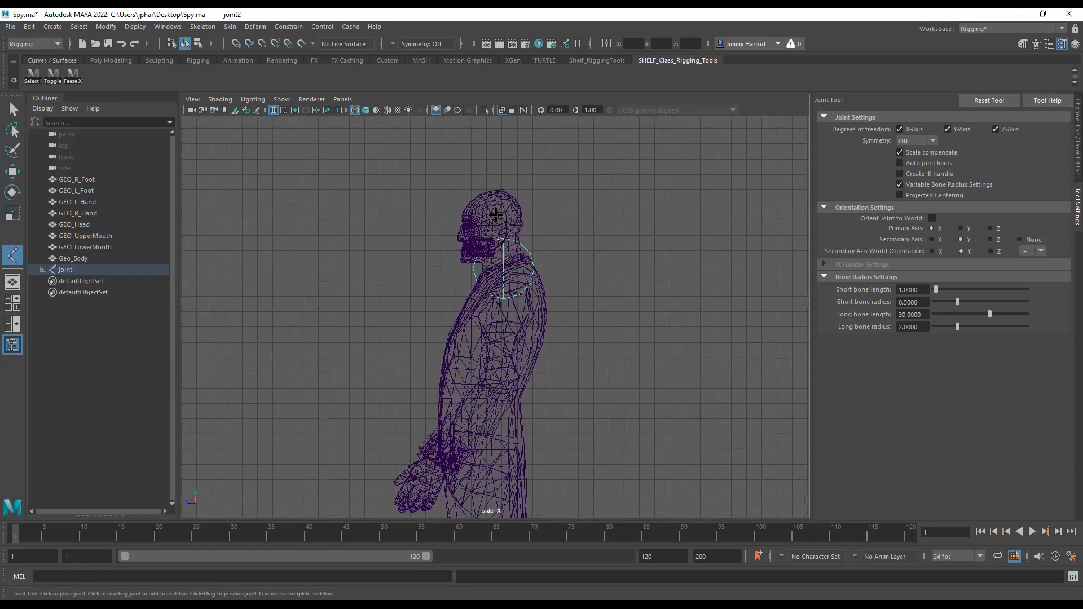
left_click(469, 168)
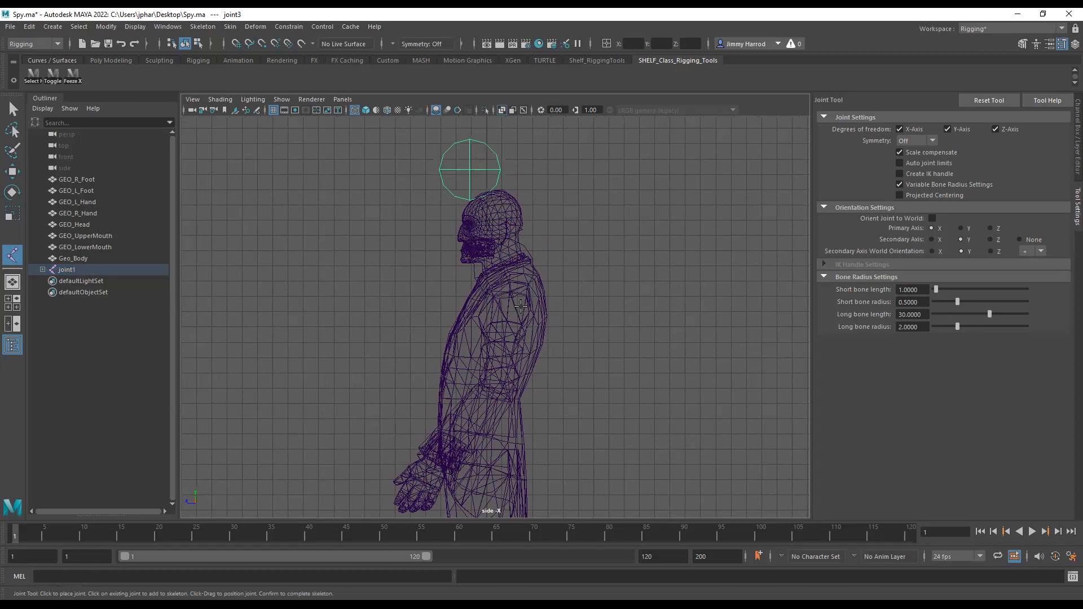
left_click(13, 171)
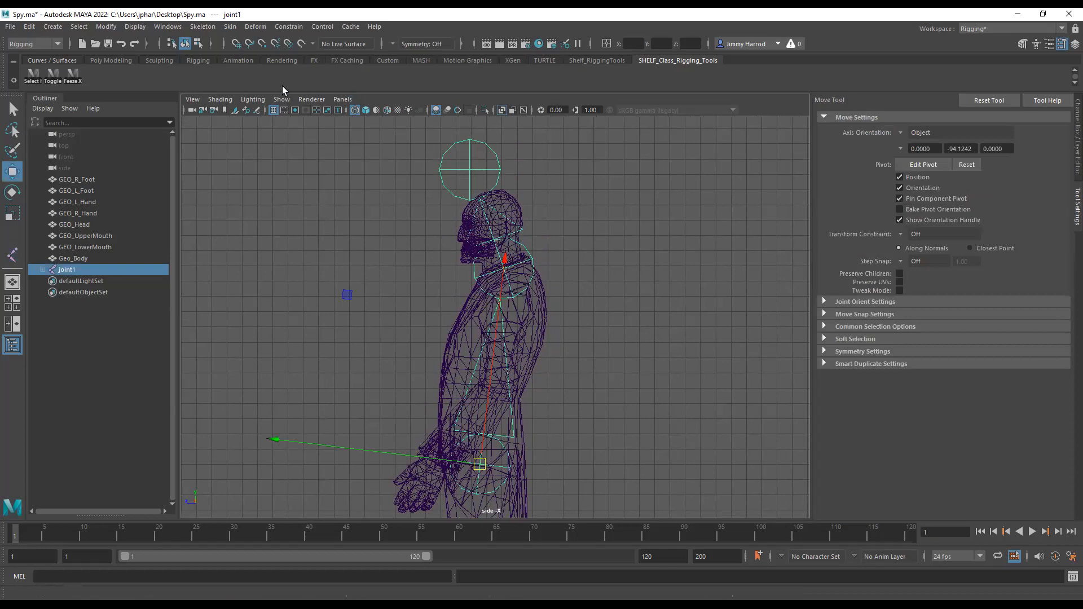
Step: Reduce the joint display size to about 3.24
left_click(136, 27)
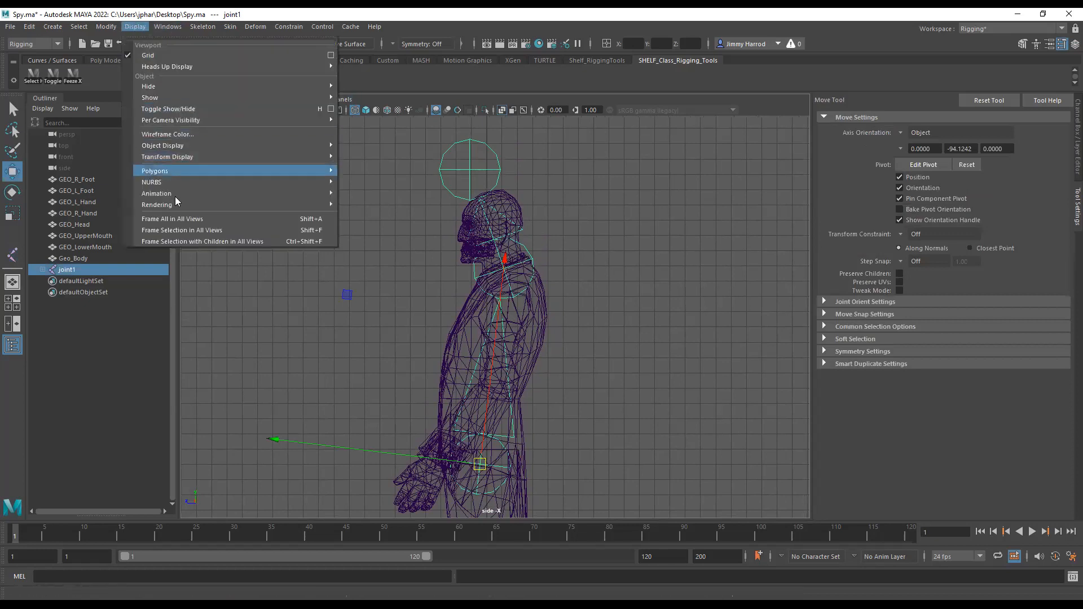
mouse_move(298, 194)
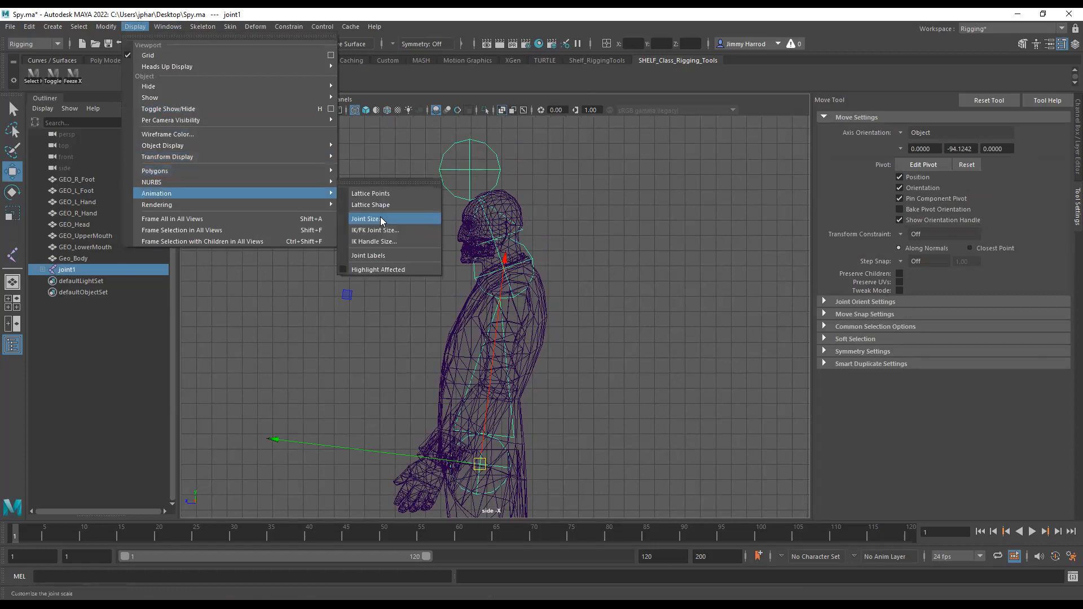
left_click(381, 220)
left_click_drag(391, 232, 337, 238)
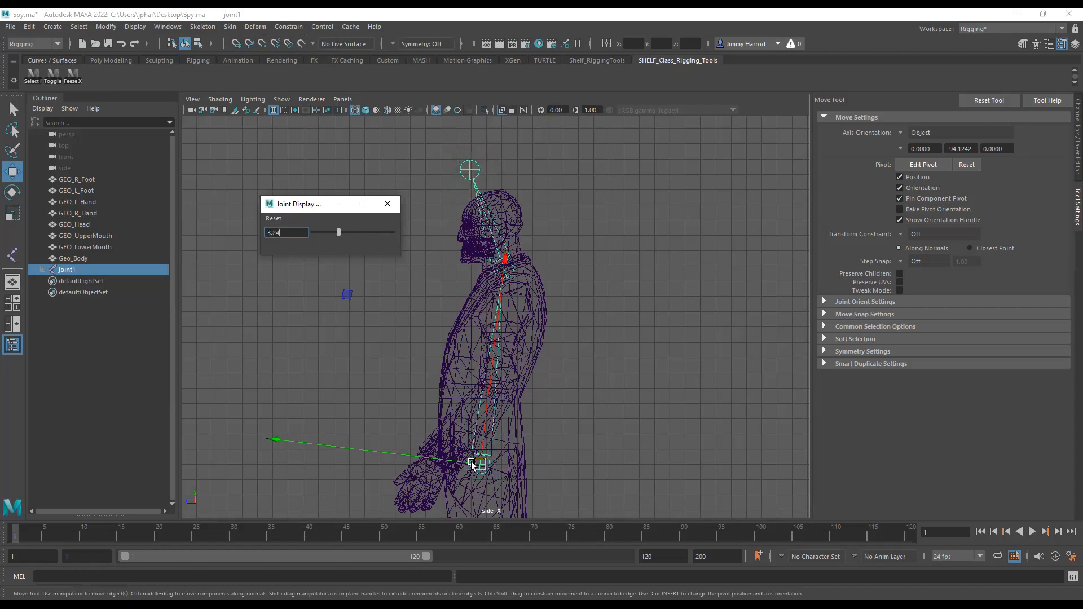
Step: Assign the joint chain, selected from its root, to a new display layer named LAYER_JOINTS with a bright green colour
left_click(553, 365)
left_click(485, 462)
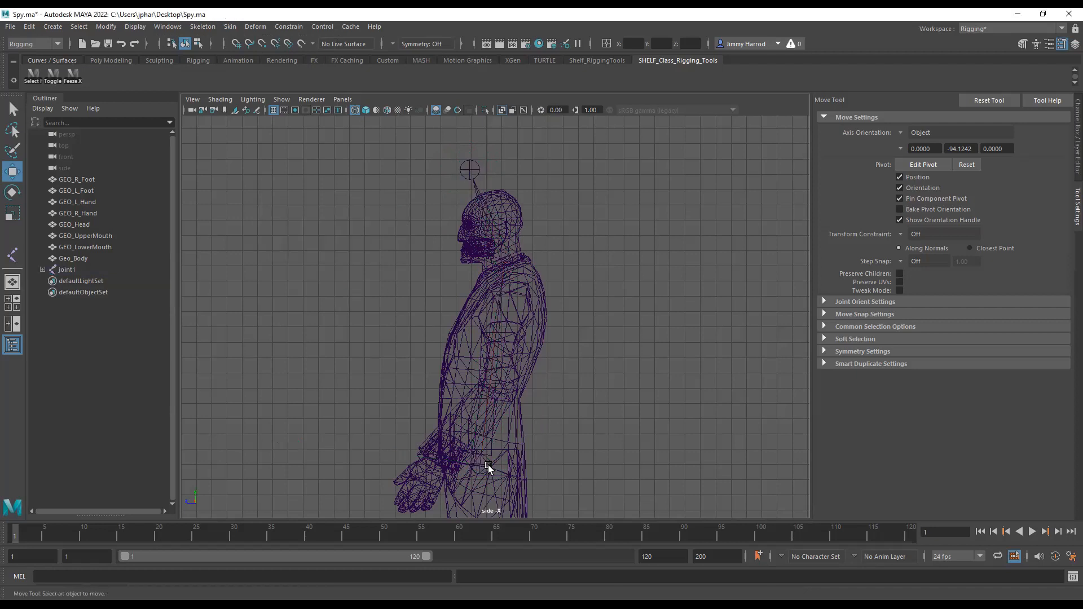
left_click(1073, 47)
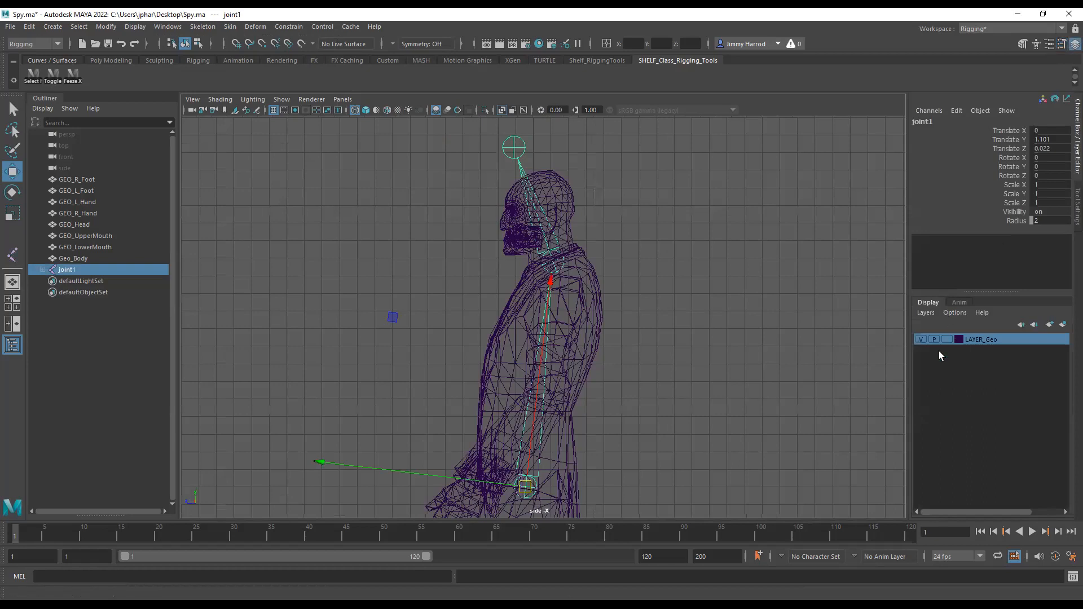
left_click(1064, 324)
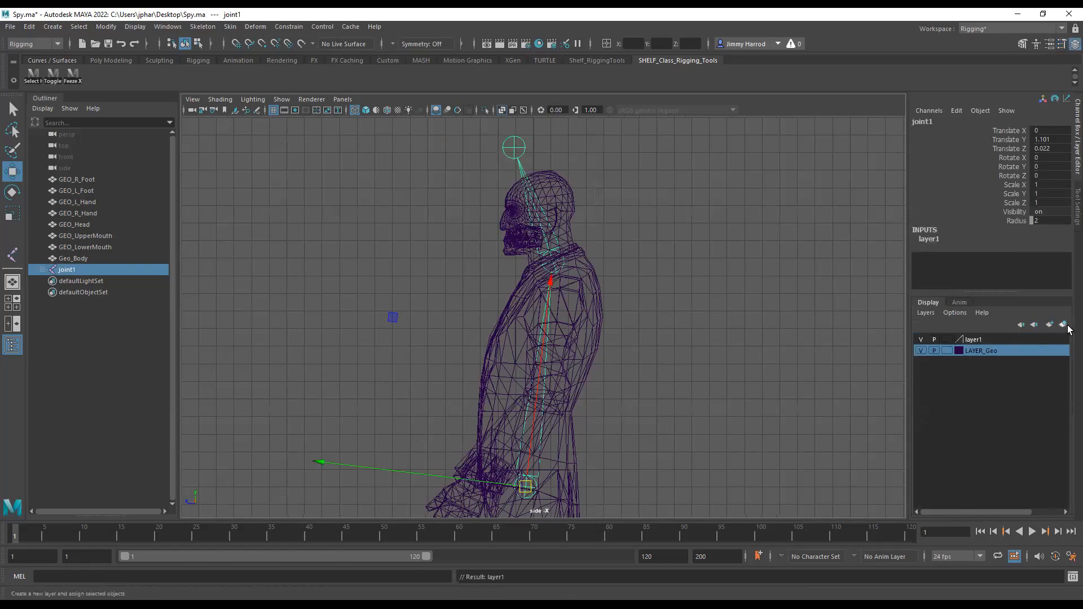
double_click(983, 339)
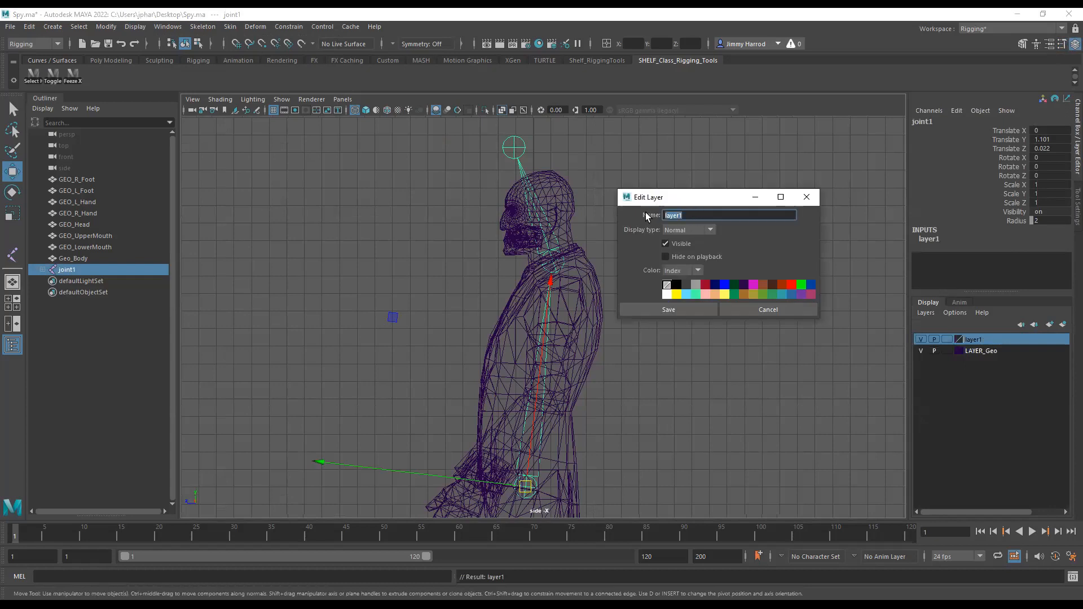
type("LAYER_JOINTS")
left_click(801, 285)
left_click(665, 309)
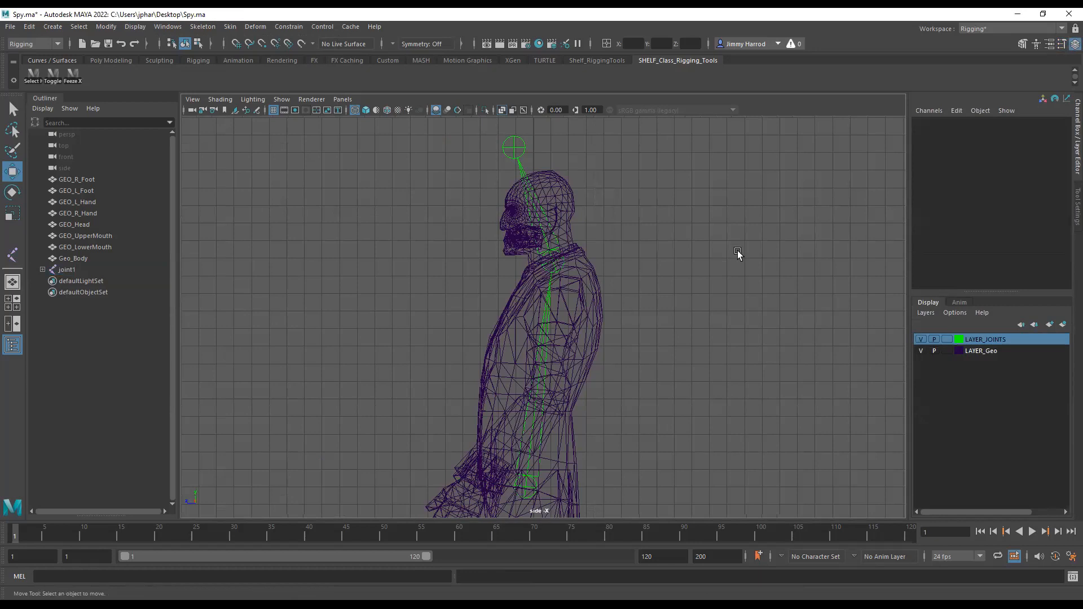
Step: Examine the joint chain's placement inside the character from several angles in the perspective view
key("space")
key("space")
mouse_move(707, 307)
left_mouse_down("alt")
mouse_move(671, 294)
mouse_move(674, 305)
mouse_move(624, 324)
mouse_move(682, 337)
left_mouse_up("alt")
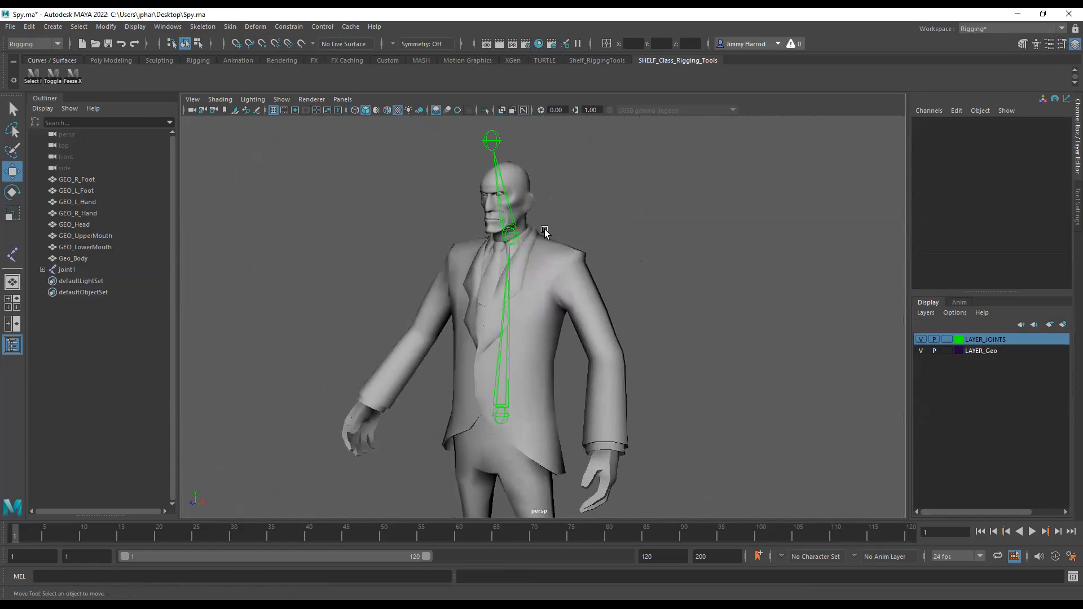
middle_click_drag(545, 287, 573, 286, "alt")
left_click_drag(573, 287, 565, 282, "alt")
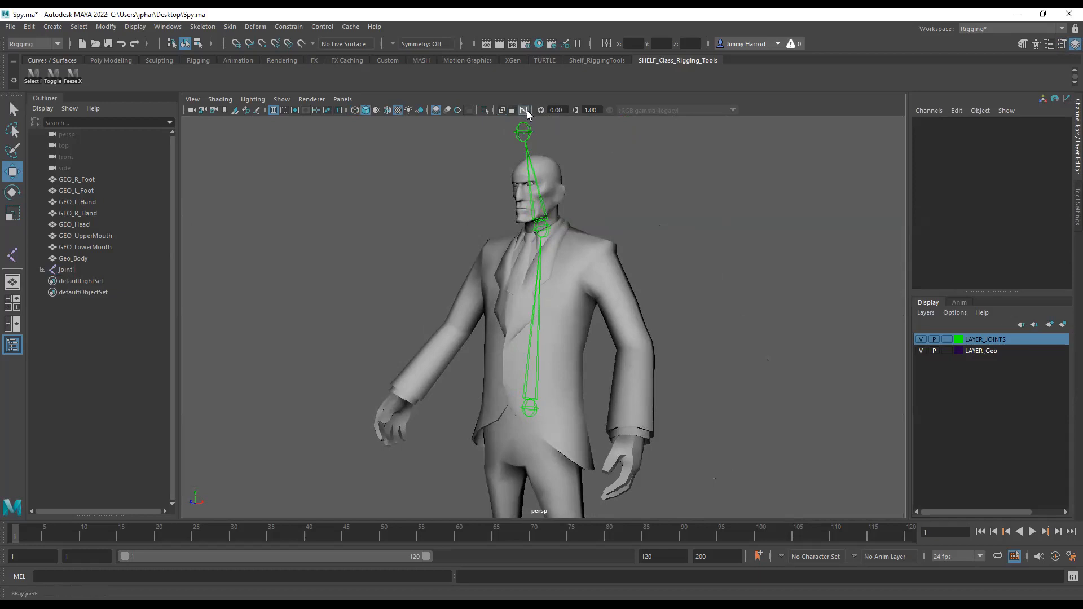
left_click_drag(551, 243, 598, 280, "alt")
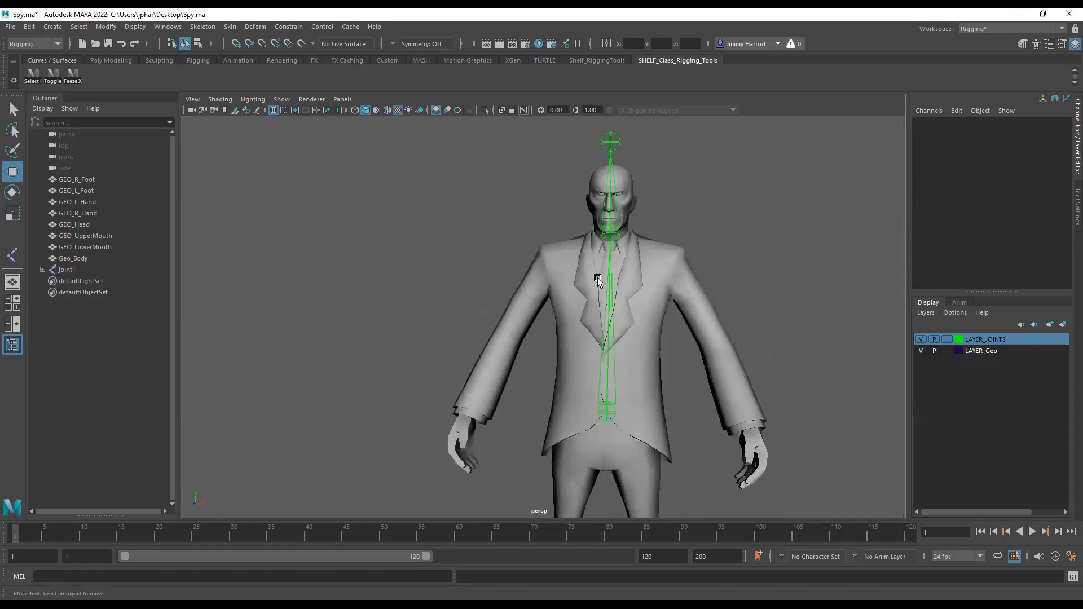
left_click_drag(679, 302, 555, 359, "alt")
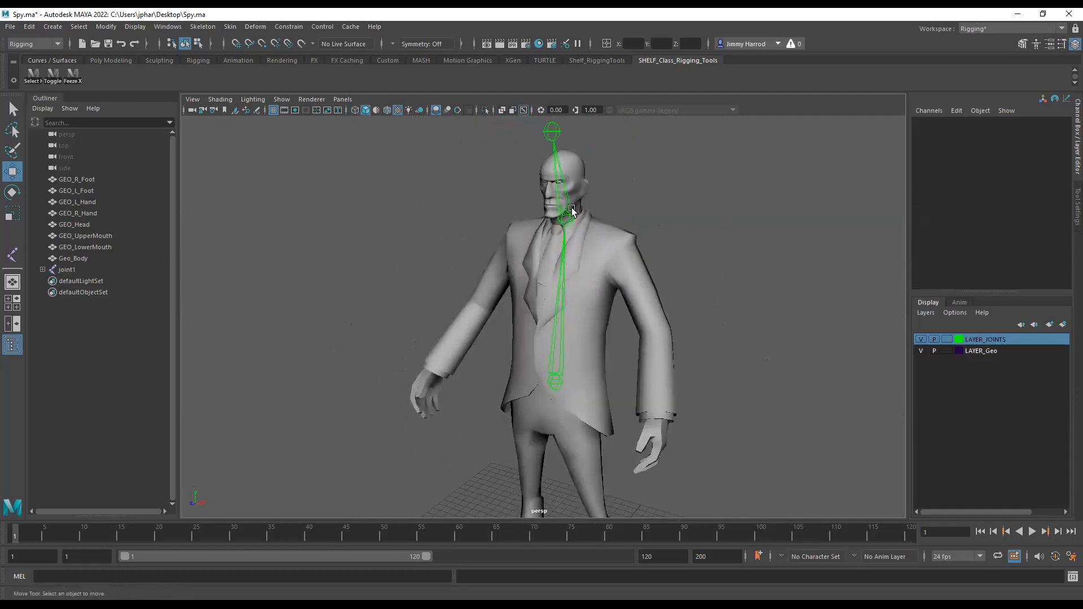
left_click_drag(548, 258, 571, 264, "alt")
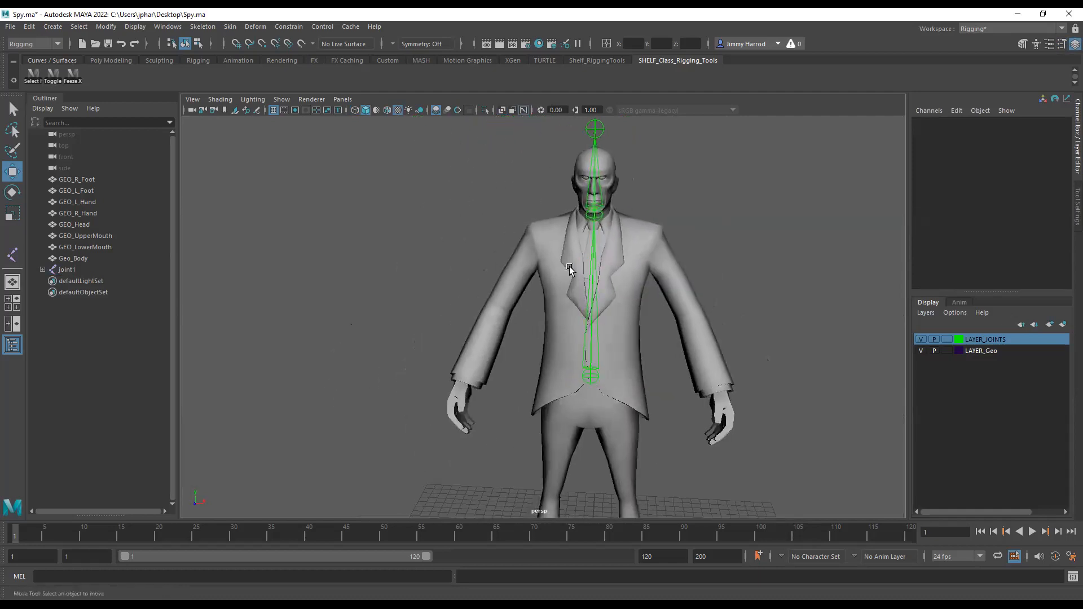
scroll(626, 284, "up", 3)
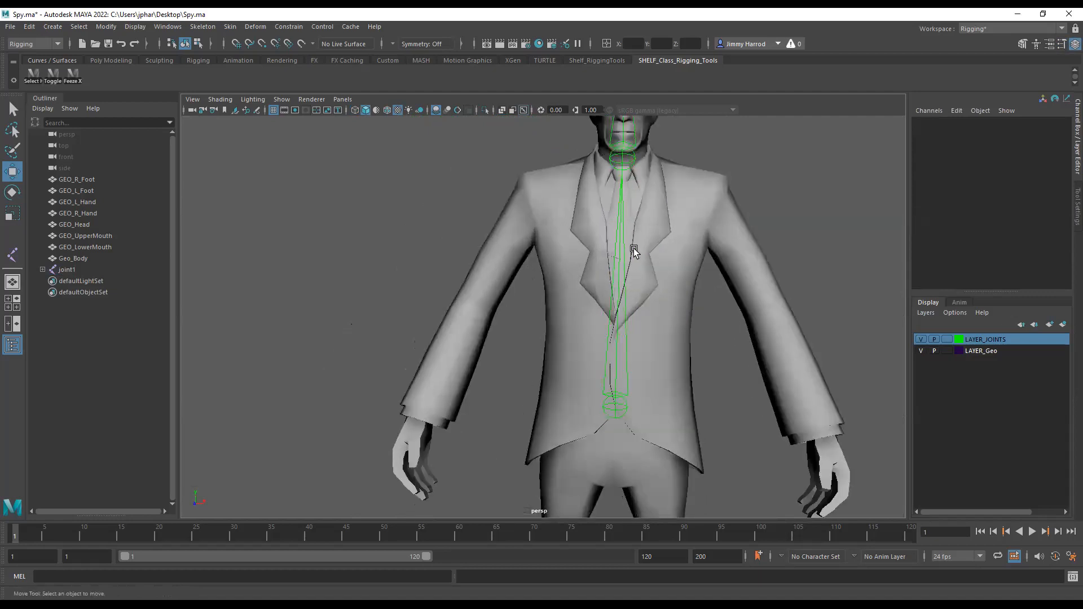
Step: Compare full X-Ray shading on the character with the X-Ray Joints display, leaving only X-Ray Joints enabled
left_click(523, 109)
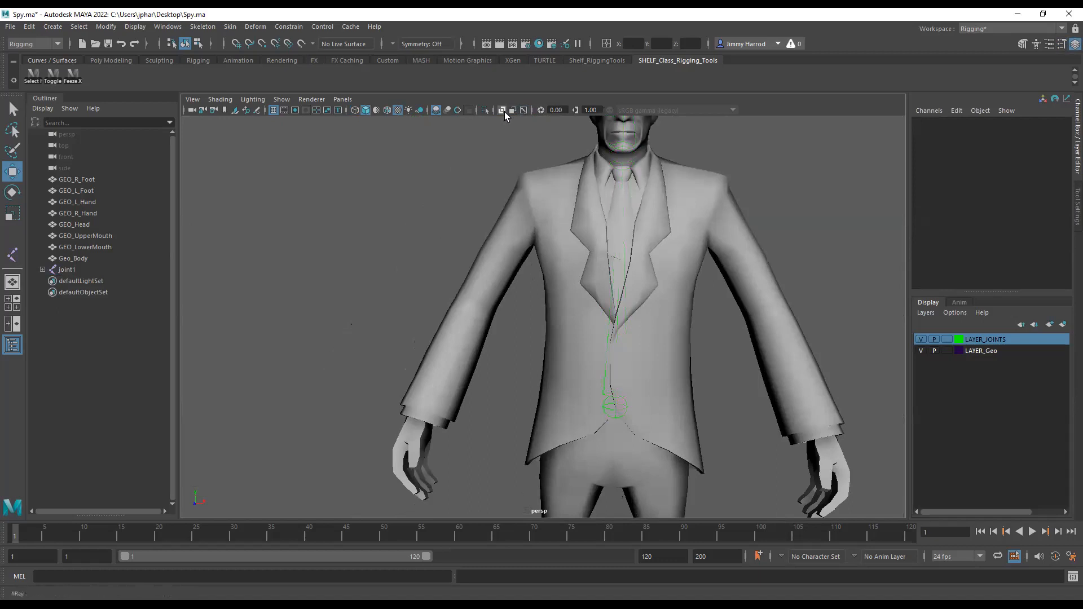
left_click(503, 111)
left_click_drag(694, 271, 715, 306, "alt")
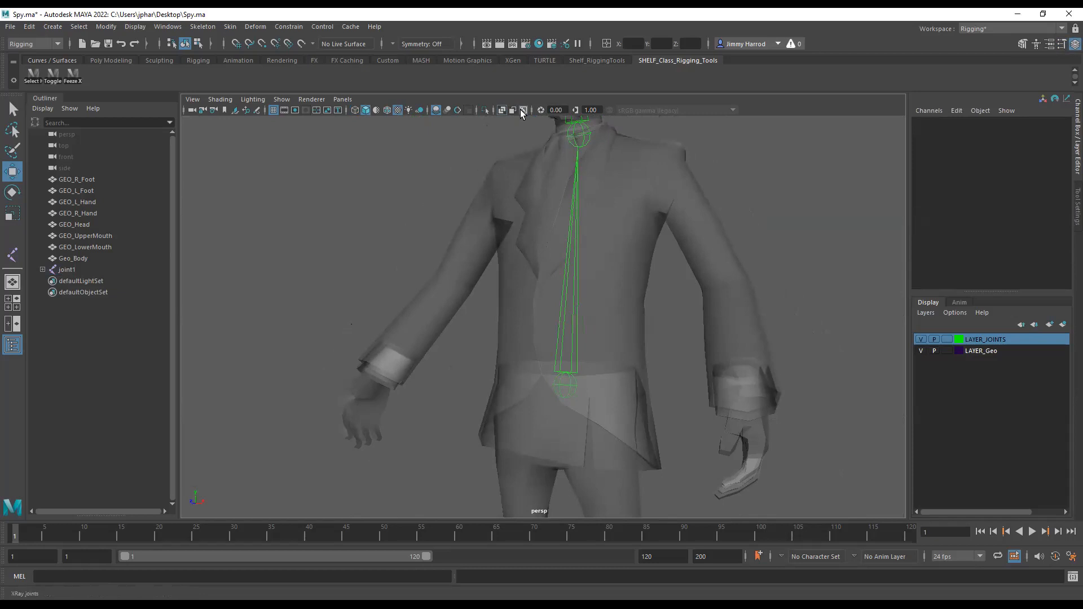
left_click(502, 109)
mouse_move(573, 202)
left_mouse_down("alt")
mouse_move(654, 228)
mouse_move(617, 237)
mouse_move(627, 291)
mouse_move(636, 278)
left_mouse_up("alt")
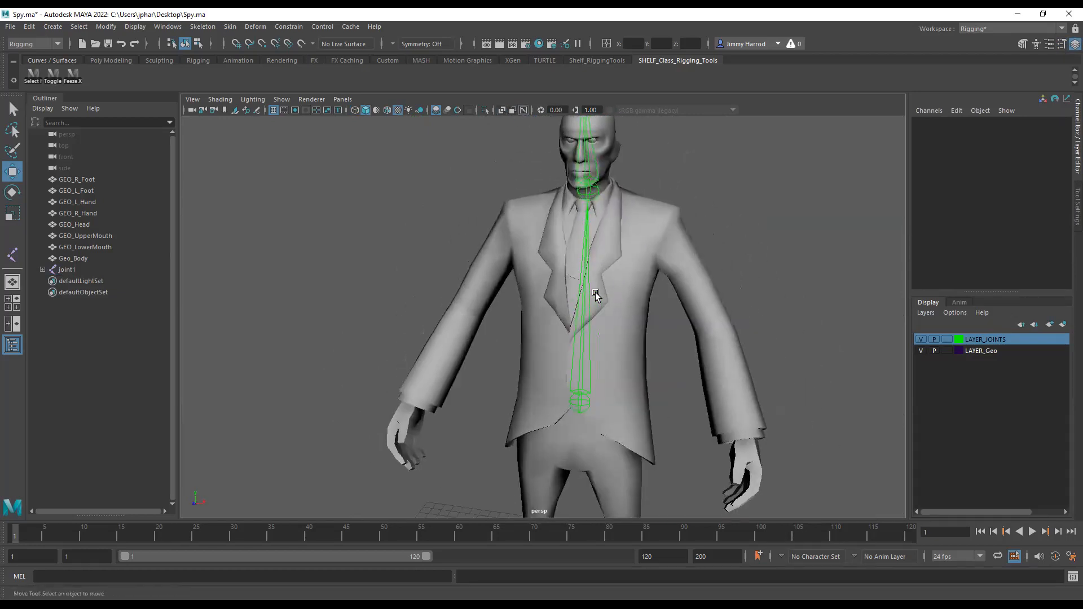
left_click(592, 407)
left_click(743, 349)
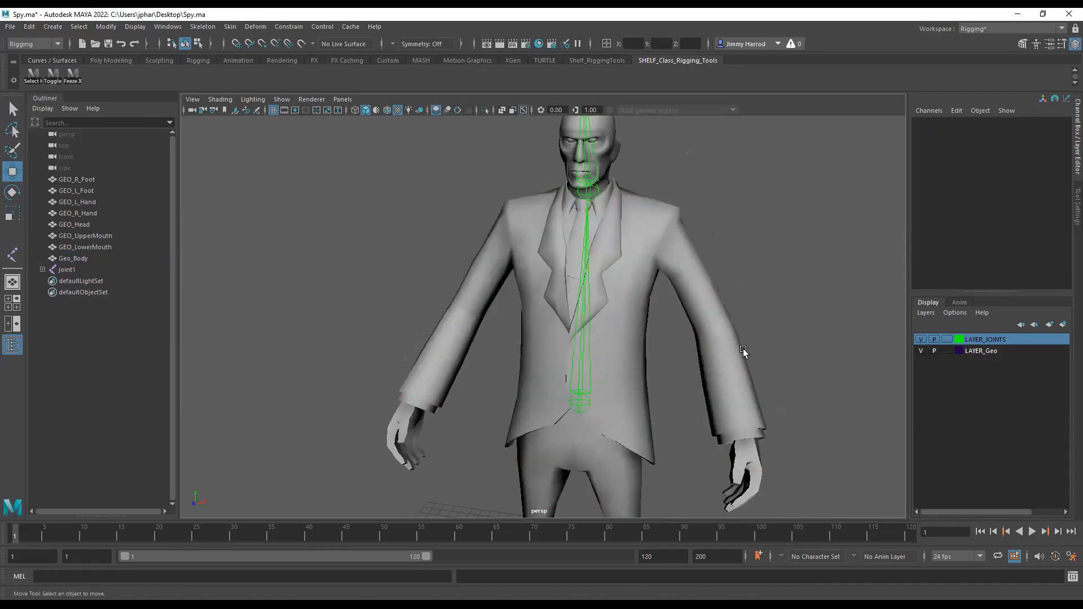
left_click(585, 400)
left_click(786, 362)
left_click_drag(667, 223, 689, 278, "alt")
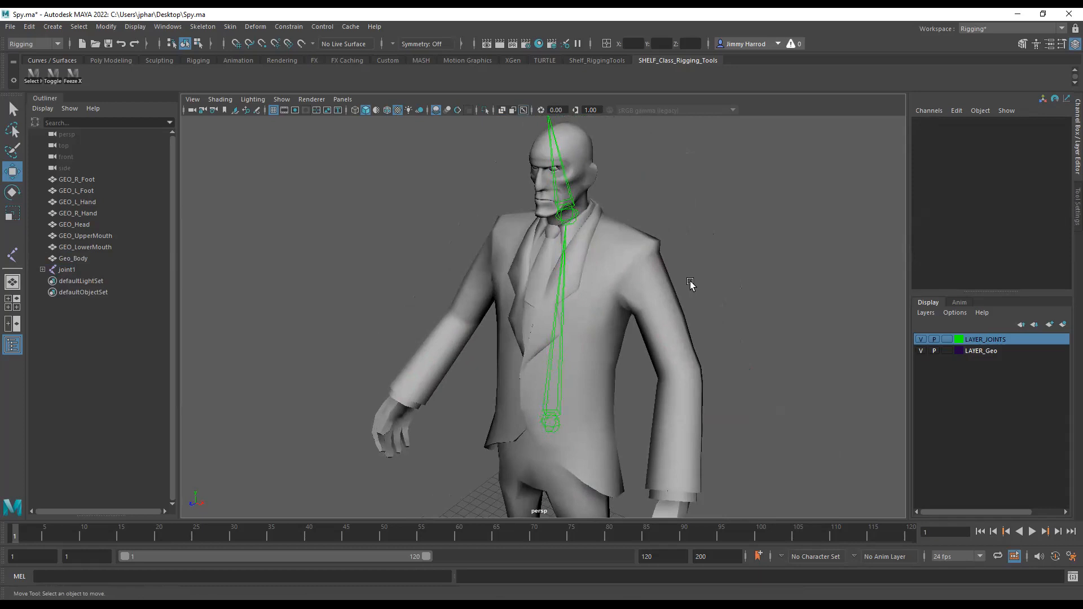
Step: Select the whole joint hierarchy from the pelvis root and turn on the display of its local rotation axes
left_click(551, 423)
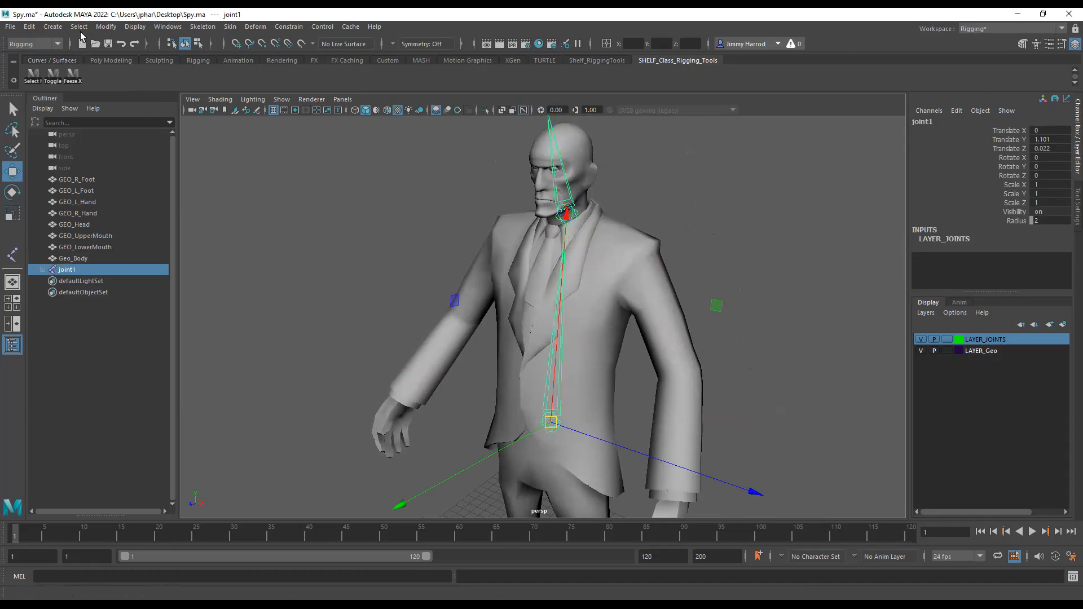
left_click(79, 27)
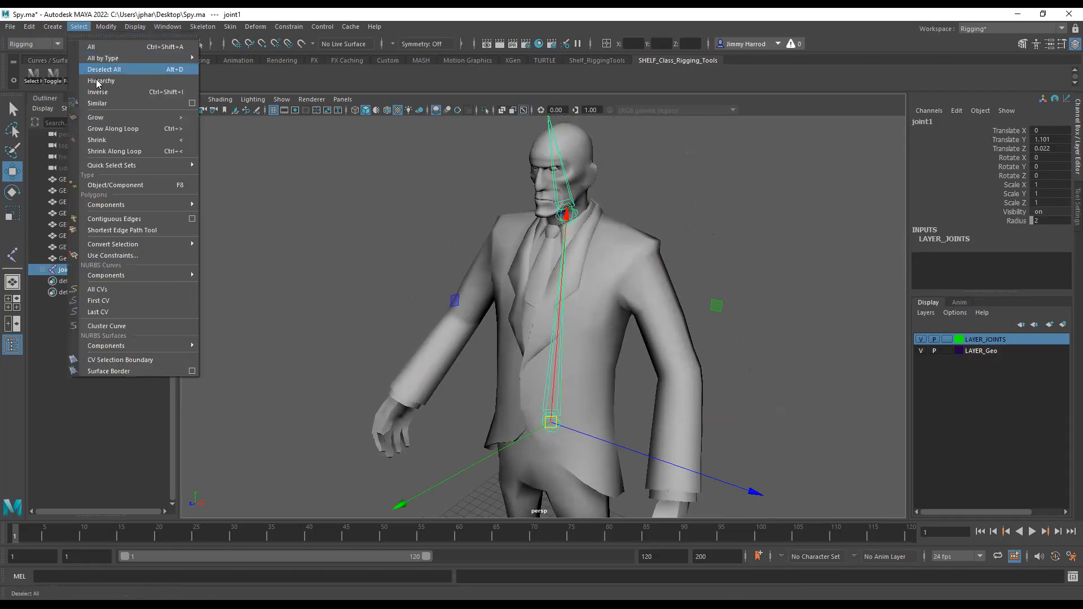
left_click(100, 84)
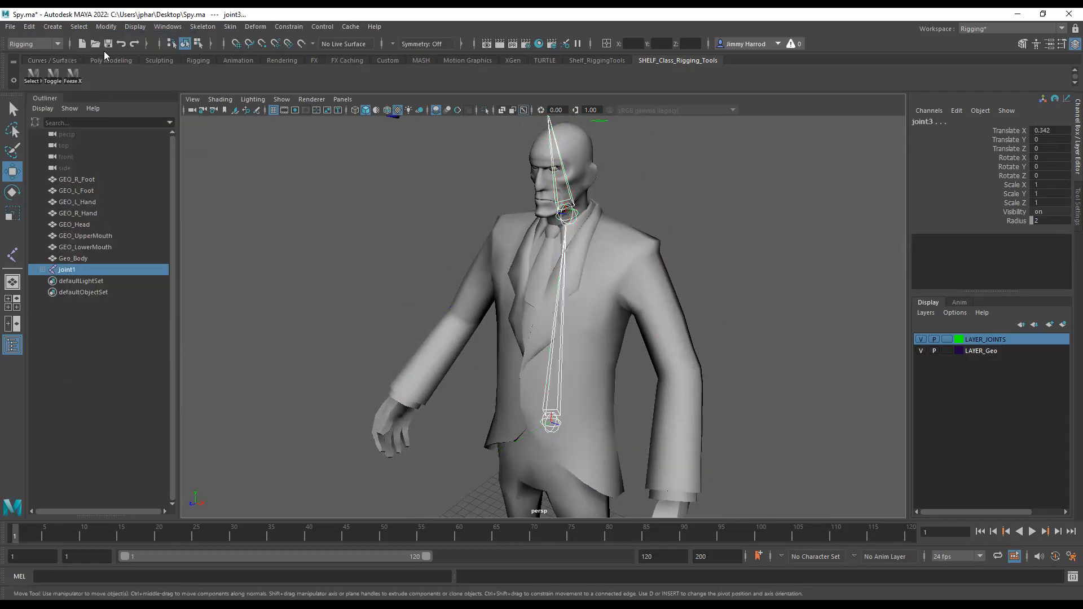
left_click(131, 27)
mouse_move(163, 164)
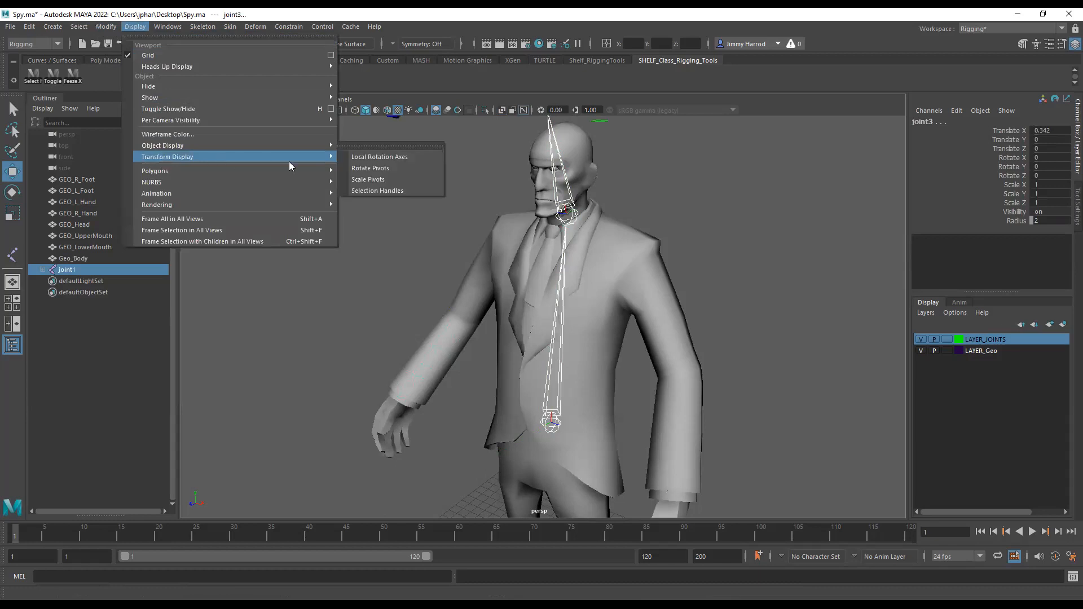
left_click(358, 159)
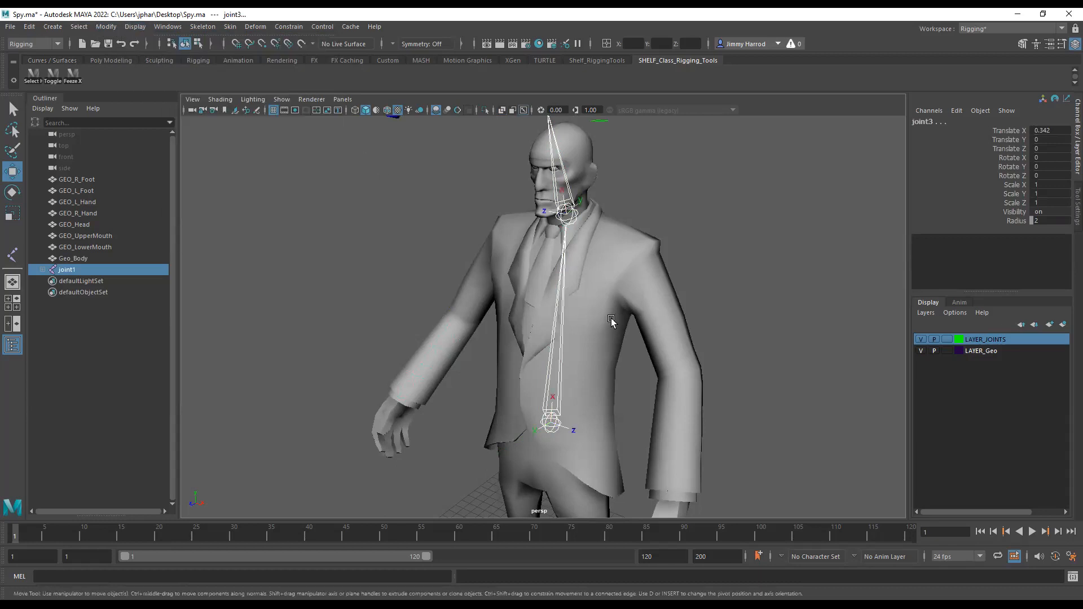
left_click(742, 366)
left_click_drag(680, 375, 626, 402, "alt")
scroll(669, 392, "up", 2)
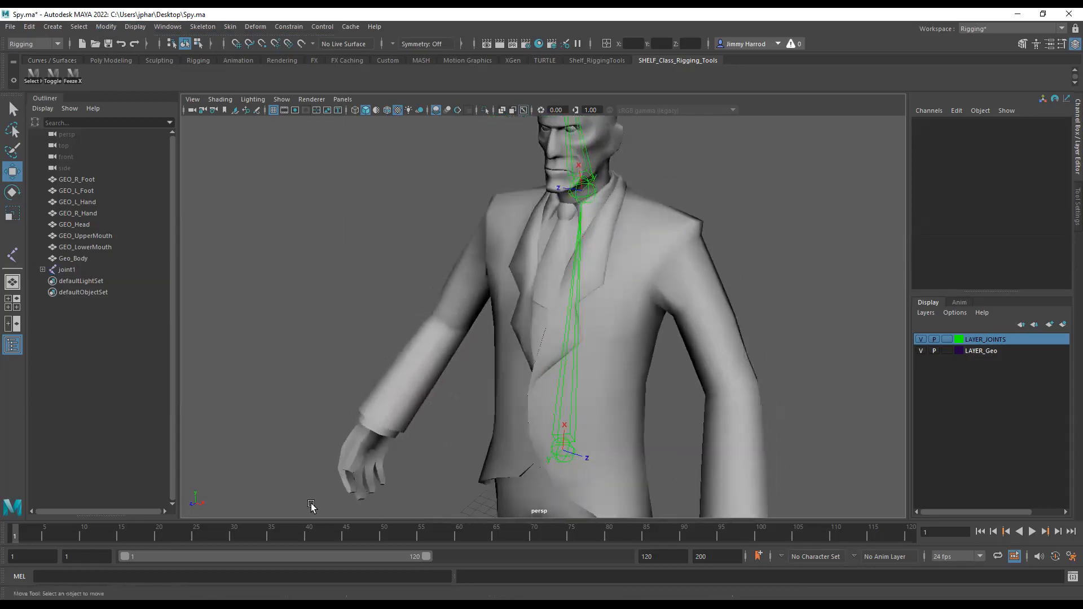
Step: Set the LAYER_Geo display layer to reference mode to lock the character's geometry against selection
left_click_drag(215, 484, 229, 512)
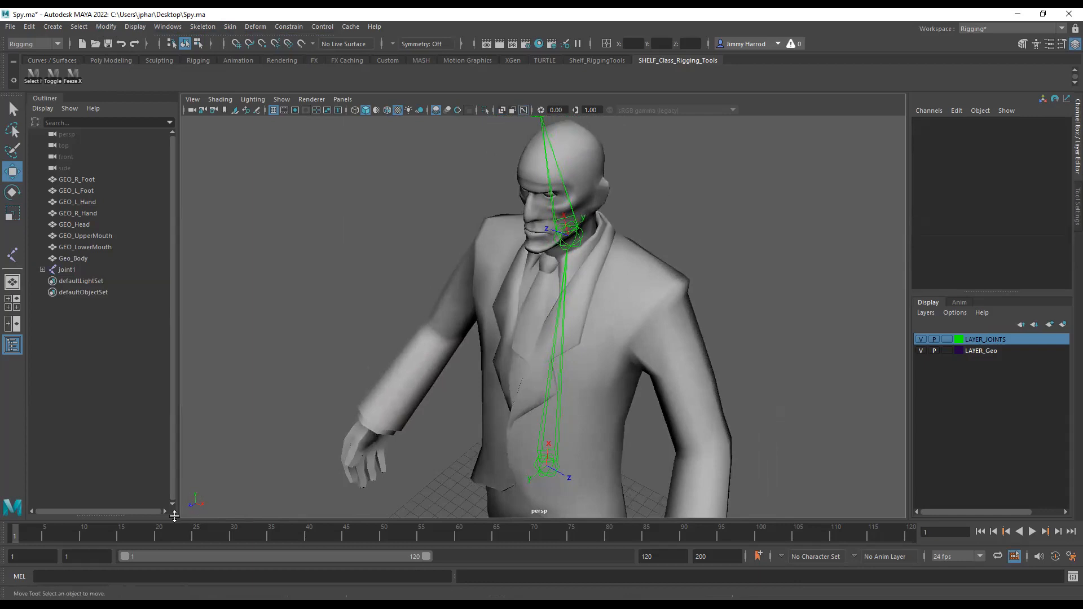
left_click_drag(611, 442, 596, 422, "alt")
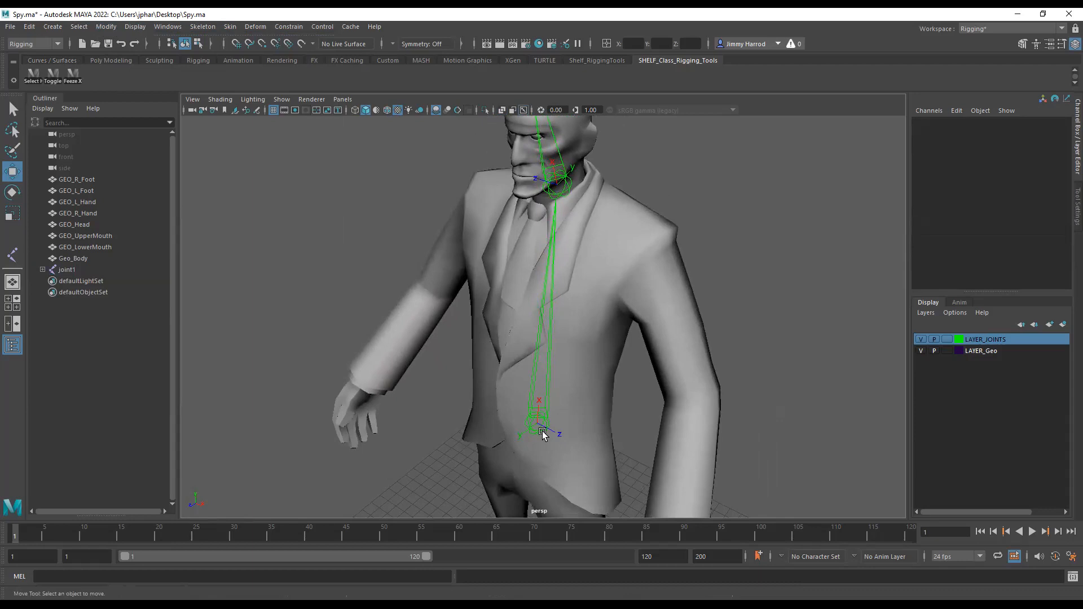
left_click_drag(557, 285, 554, 347, "alt")
left_click(536, 442)
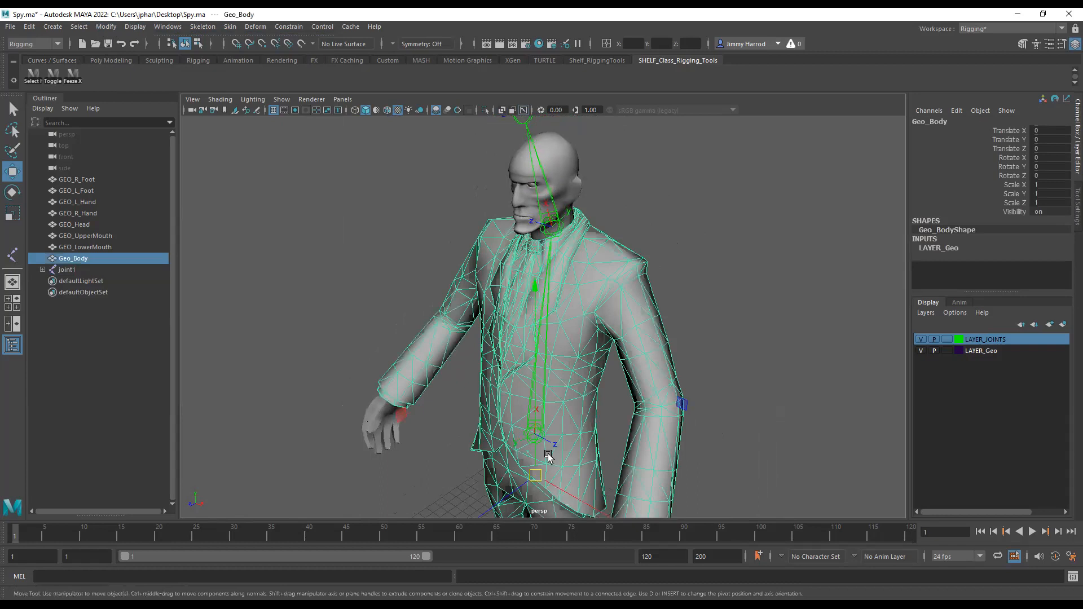
left_click(692, 414)
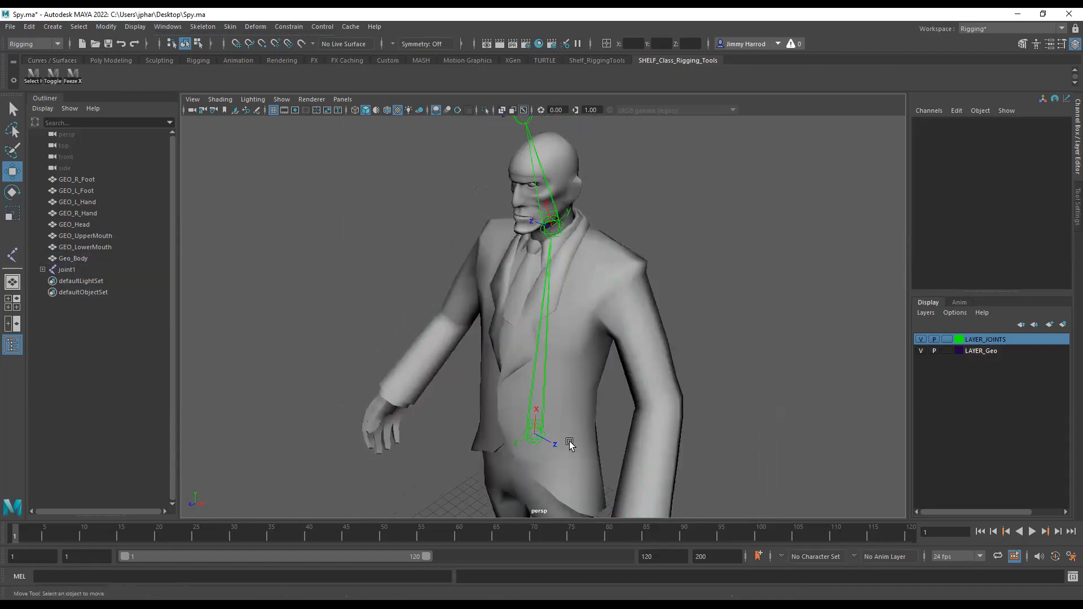
left_click(946, 351)
left_click(946, 350)
mouse_move(803, 363)
right_mouse_down("alt")
mouse_move(769, 389)
mouse_move(818, 372)
right_mouse_up("alt")
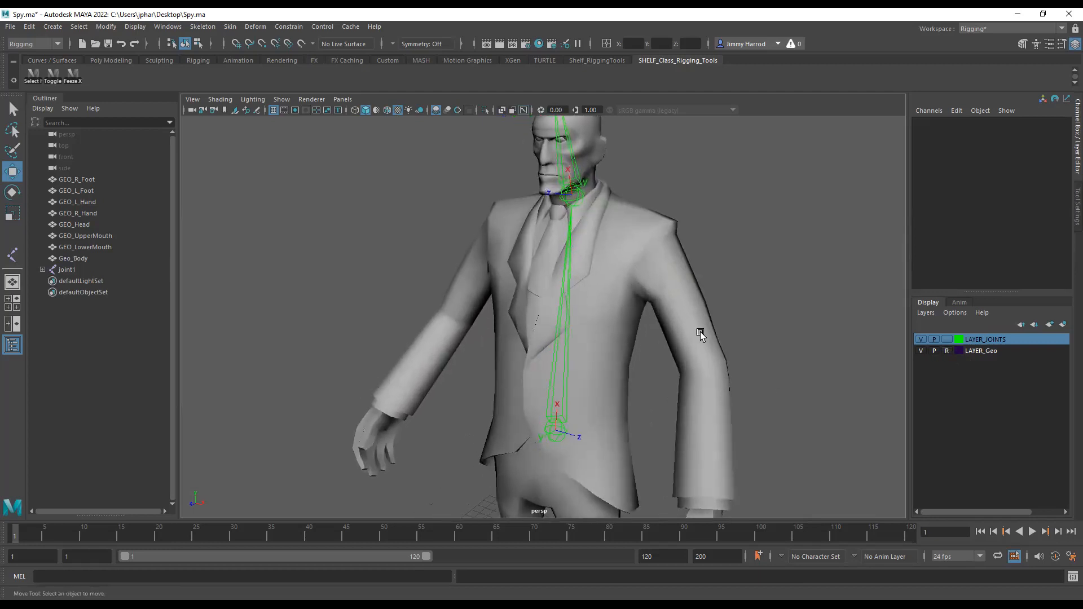
left_click_drag(684, 322, 621, 377, "alt")
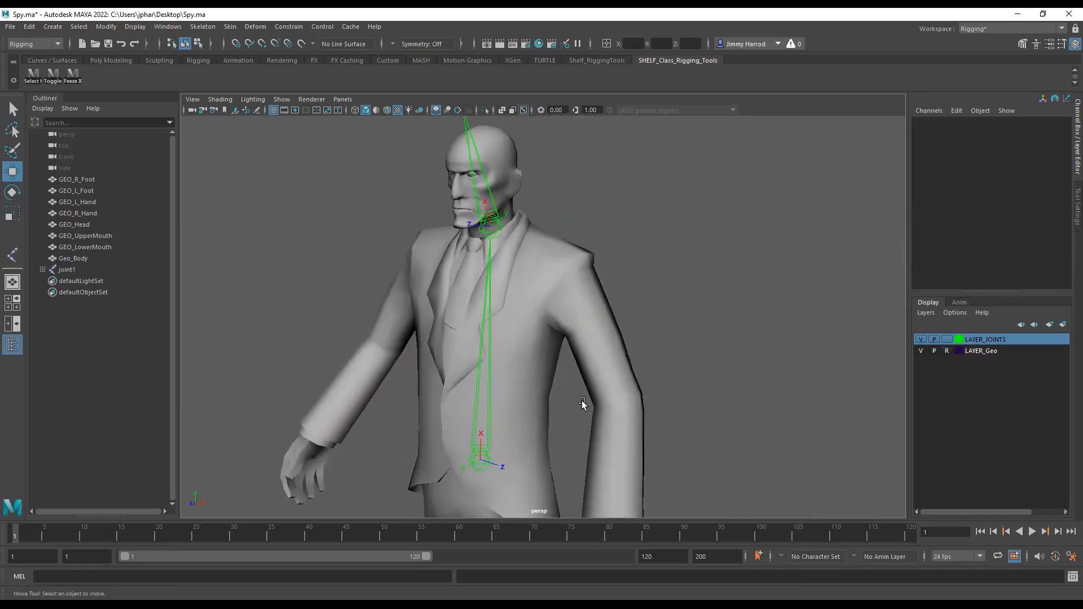
Step: Expand the joint hierarchy in the Outliner and select each joint of the chain to inspect its axes
left_click(480, 466)
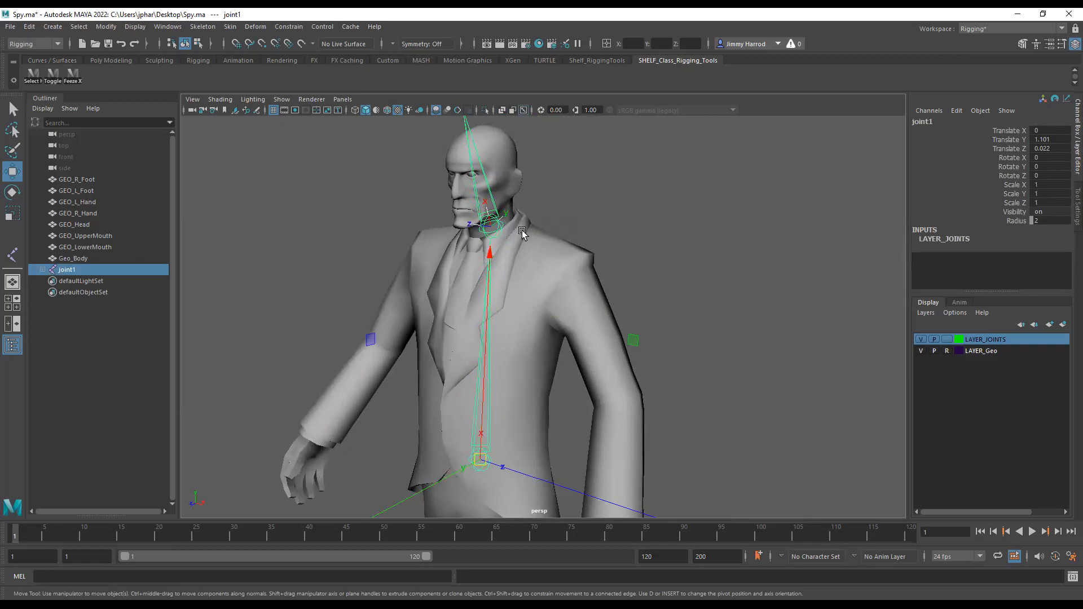
left_click(43, 270)
left_click(49, 281)
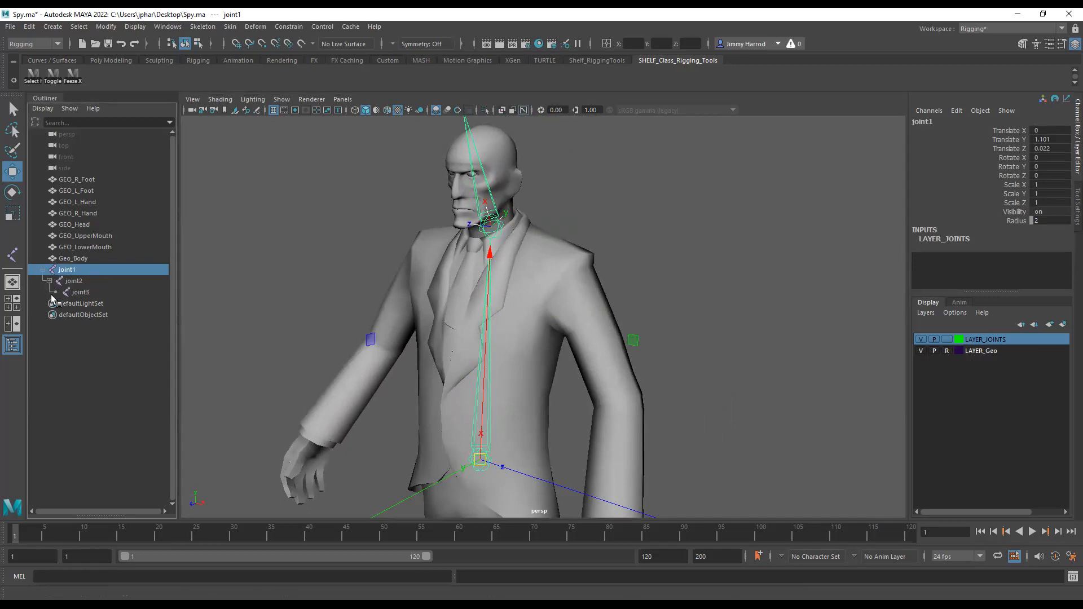
left_click(82, 292)
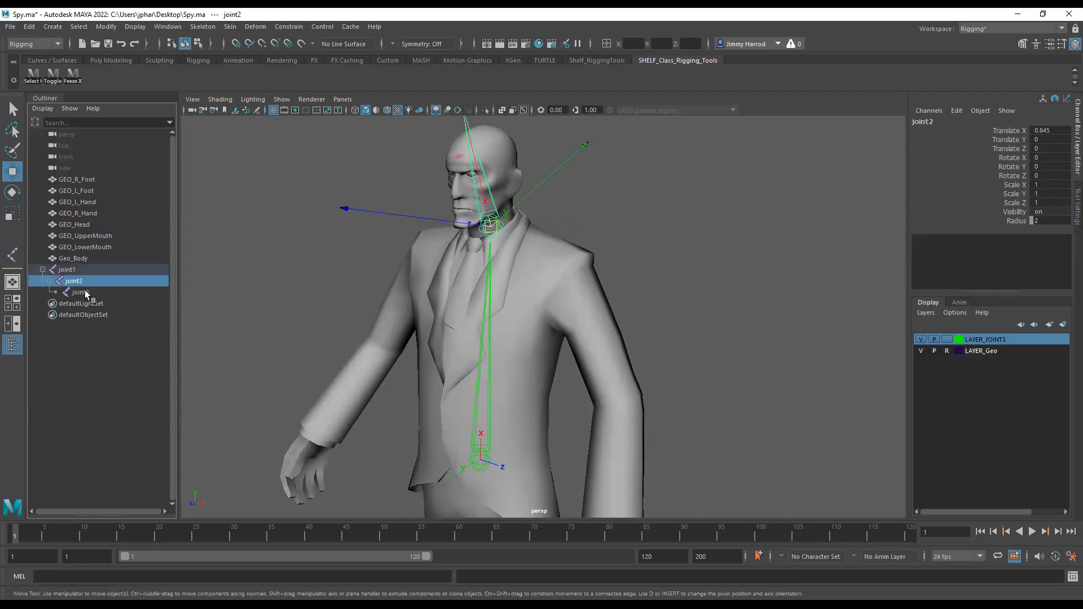
middle_click_drag(565, 265, 572, 297, "alt")
right_click_drag(571, 297, 536, 269, "alt")
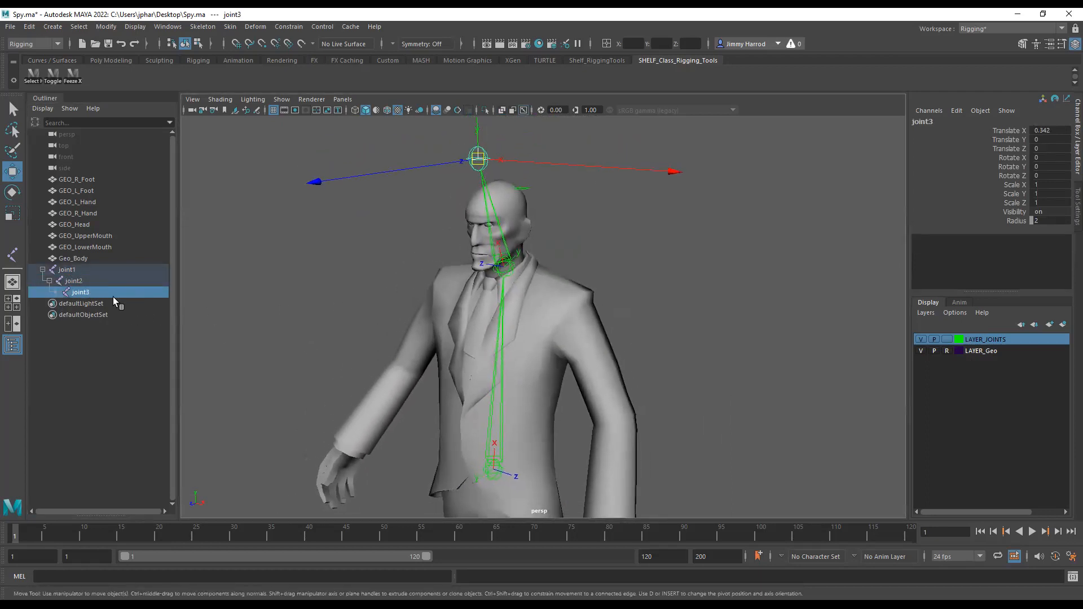
left_click(73, 270)
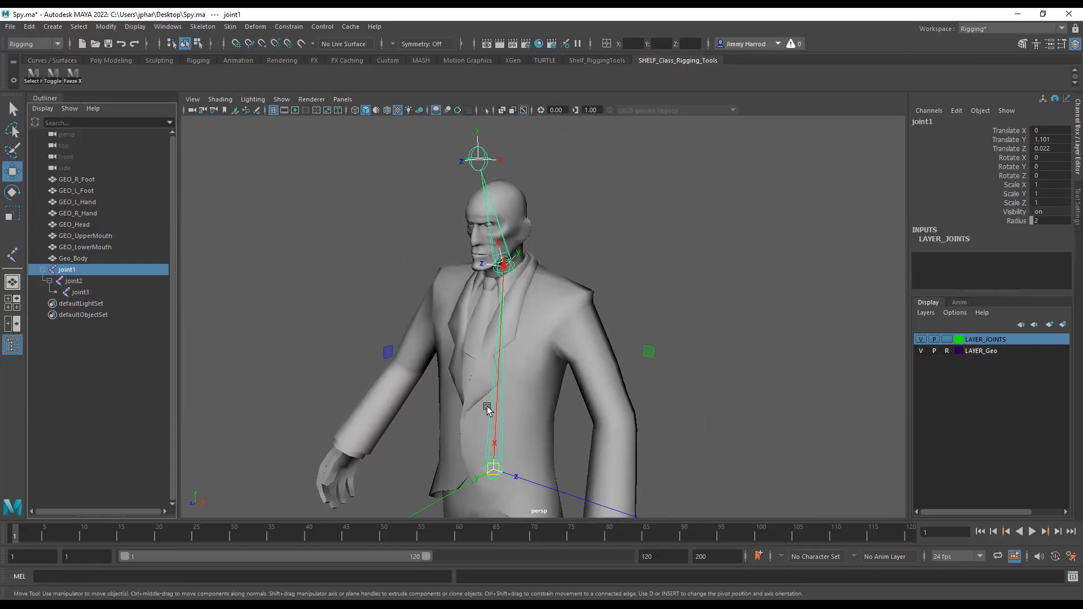
Step: Examine how the pelvis root joint's axes align with the spine bone from the front and side
left_click_drag(526, 318, 479, 302, "alt")
left_click_drag(454, 340, 496, 282, "alt")
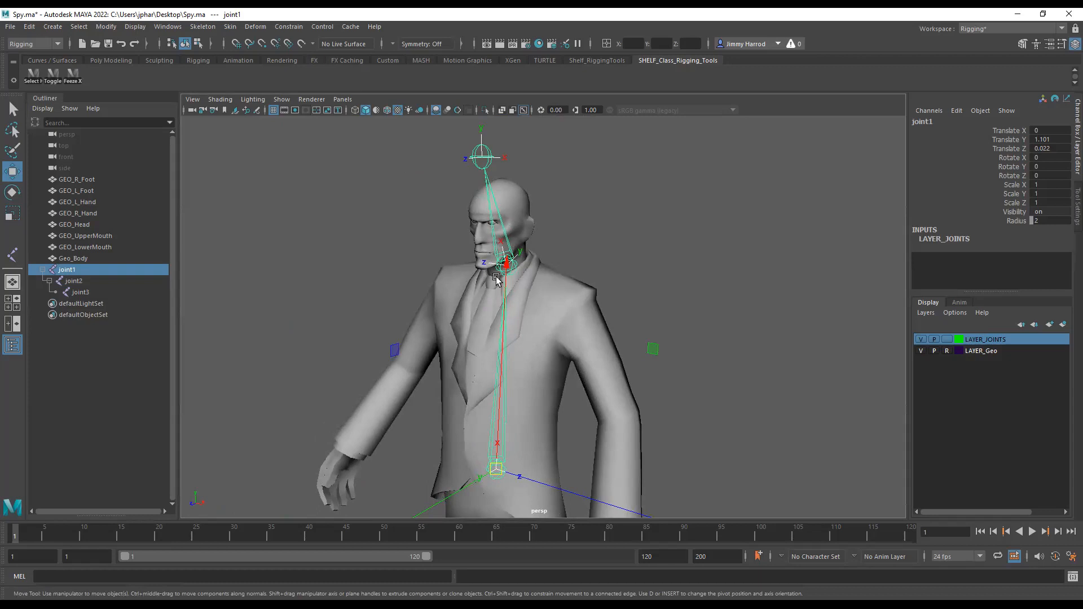
left_click_drag(505, 283, 437, 301, "alt")
middle_click_drag(497, 312, 582, 348, "alt")
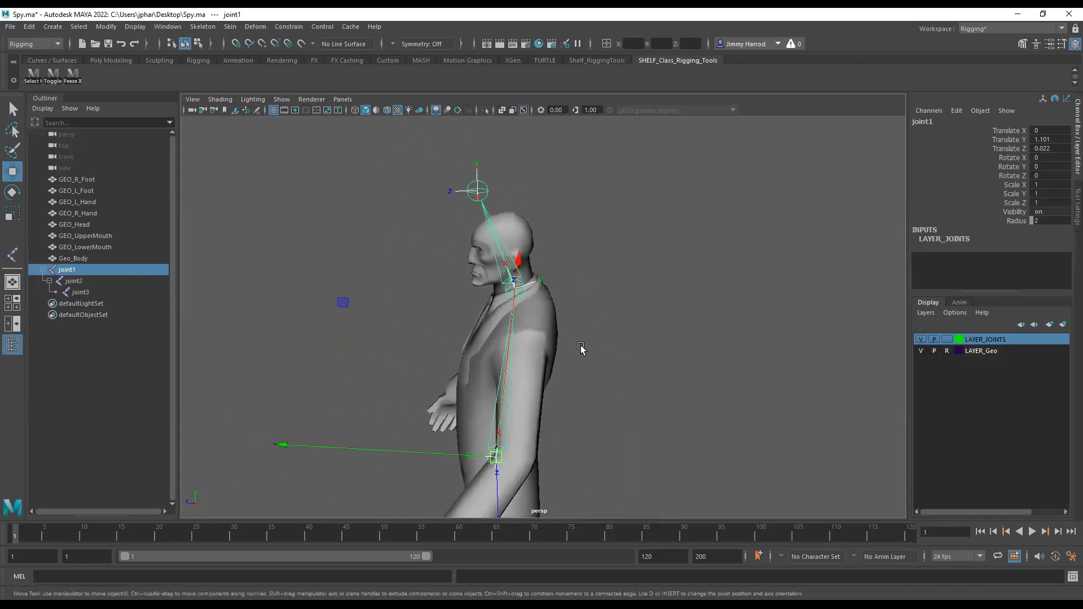
scroll(586, 344, "up", 5)
left_click_drag(585, 348, 613, 402, "alt")
right_click_drag(613, 403, 517, 416, "alt")
middle_click_drag(587, 418, 547, 334, "alt")
right_click_drag(545, 336, 506, 344, "alt")
mouse_move(508, 356)
left_mouse_down("alt")
mouse_move(522, 373)
mouse_move(499, 350)
left_mouse_up("alt")
right_click_drag(499, 350, 562, 219, "alt")
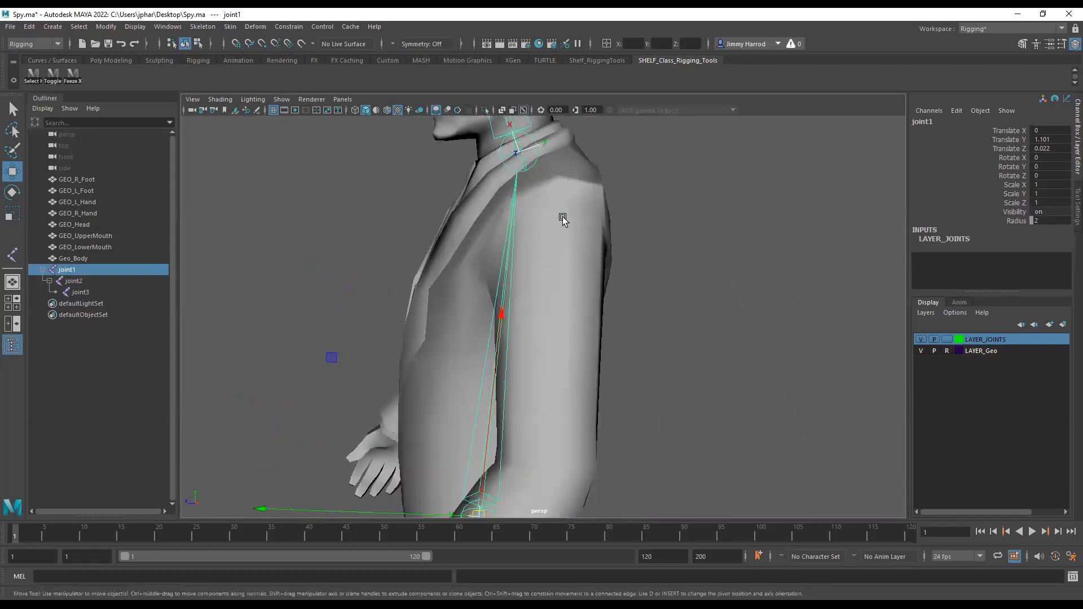
left_click_drag(558, 242, 488, 291, "alt")
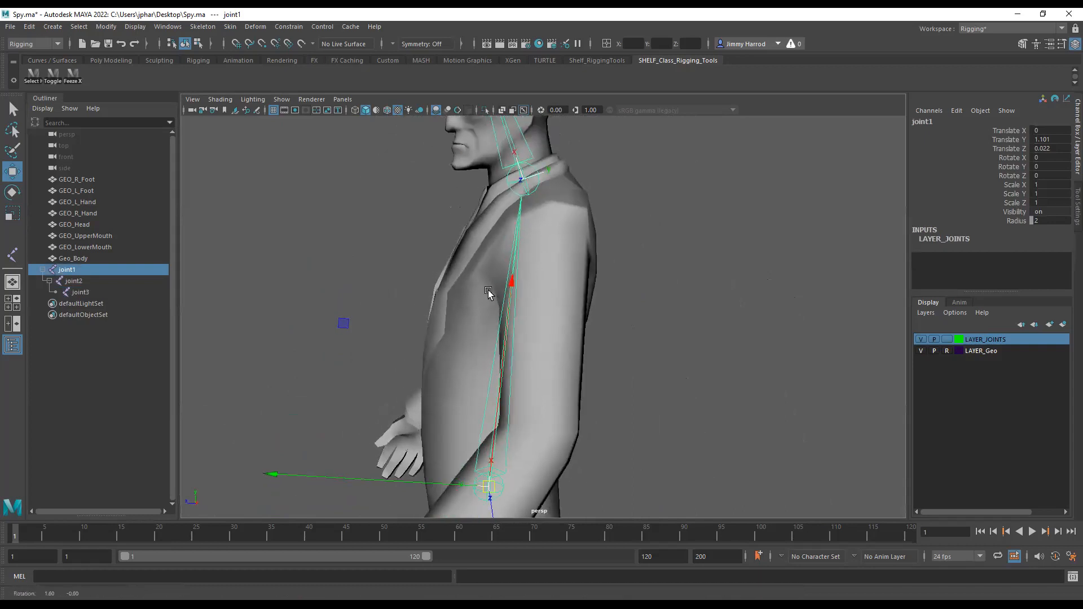
Step: Select the neck joint and shrink the move manipulator for easier handling in the side-on perspective view
left_click(534, 188)
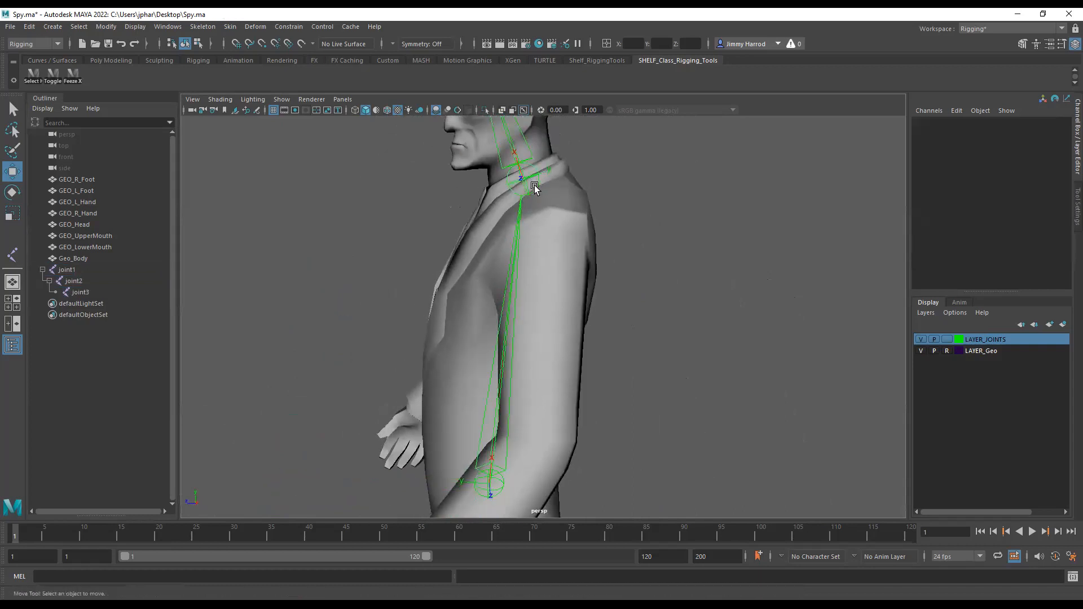
left_click(535, 188)
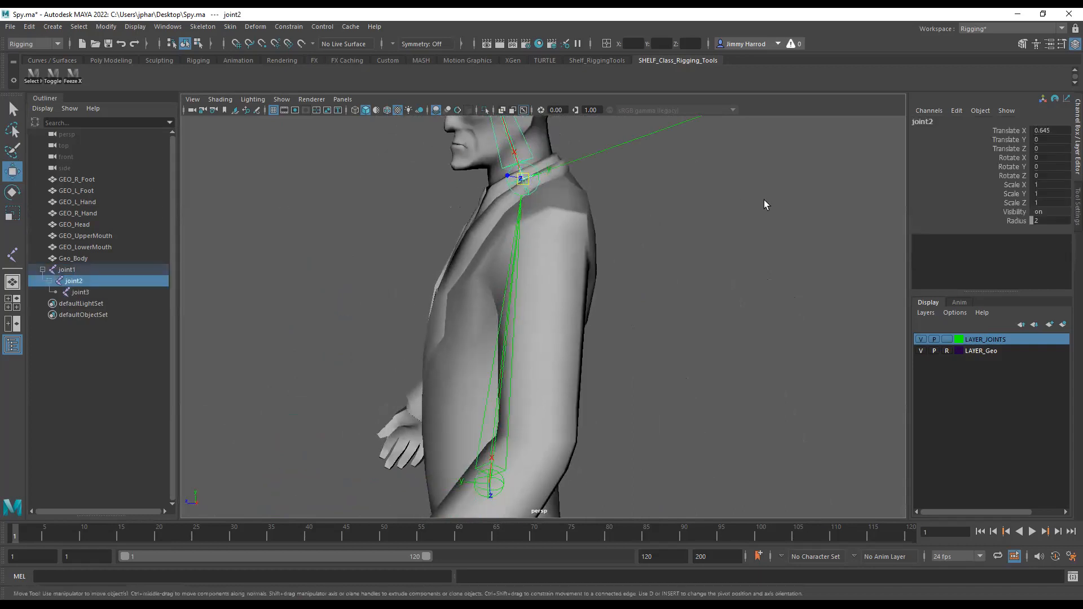
scroll(662, 256, "down", 3)
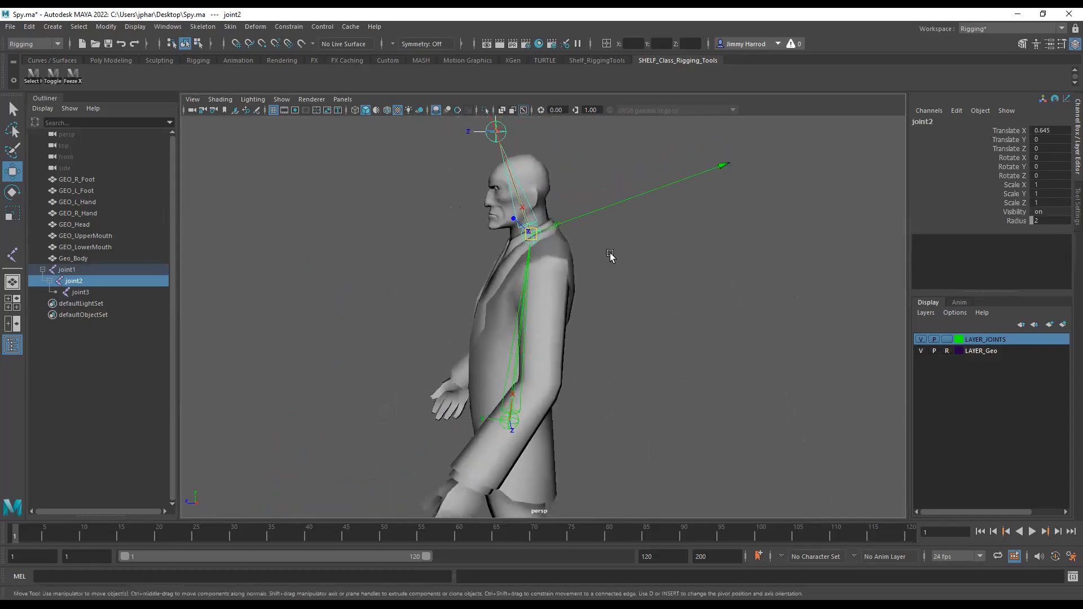
key("minus")
key("minus")
scroll(608, 265, "up", 1)
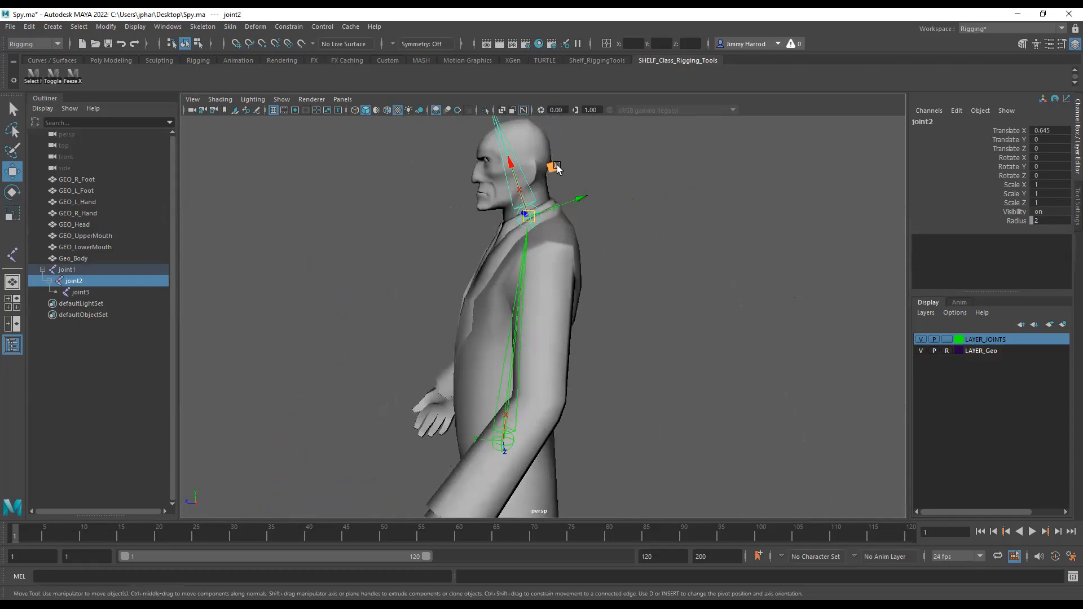
left_click_drag(557, 168, 620, 205, "alt")
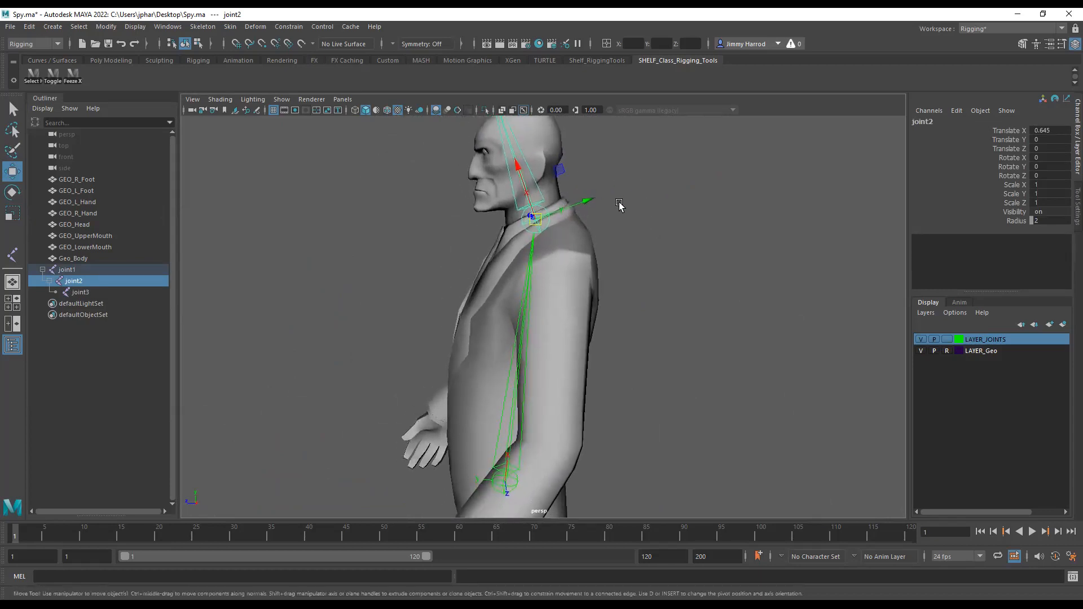
Step: Move the neck joint in its local XY plane to about X 0.651 and Y -0.437, behind the character's back
left_click(511, 487)
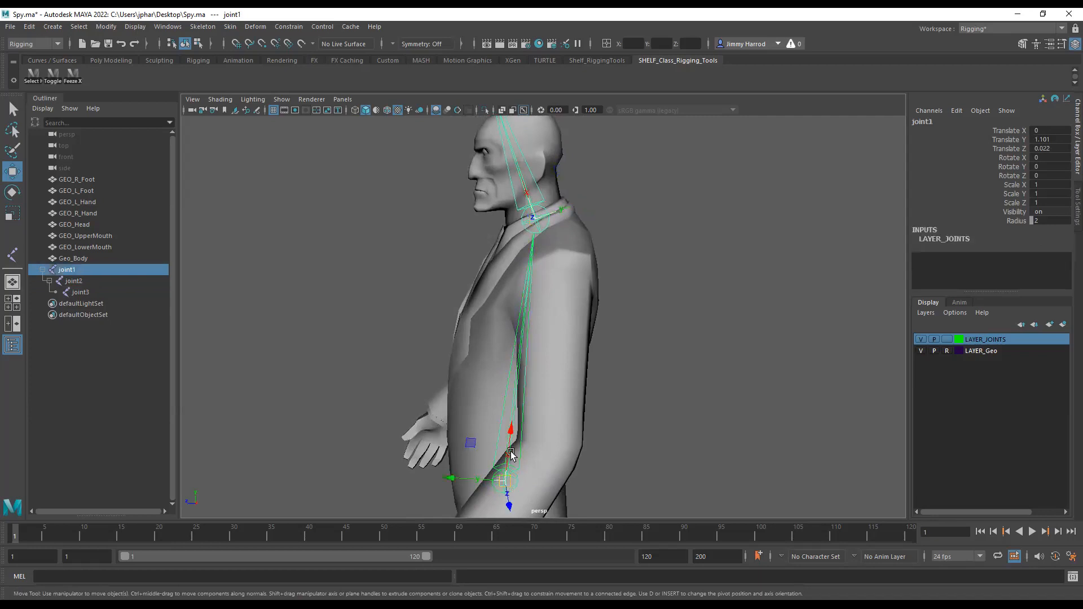
left_click(551, 222)
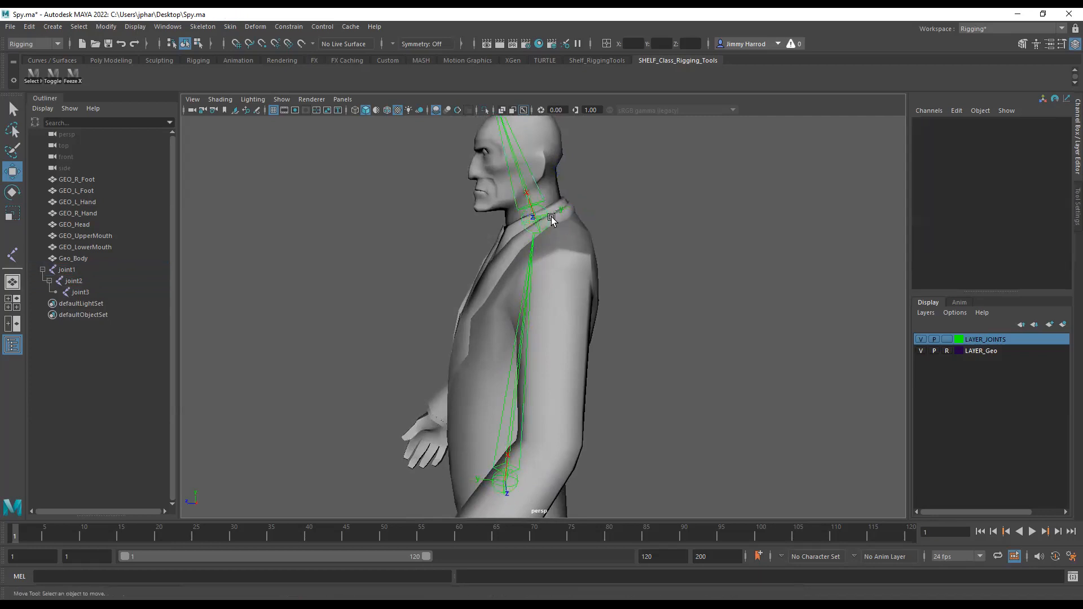
left_click(548, 221)
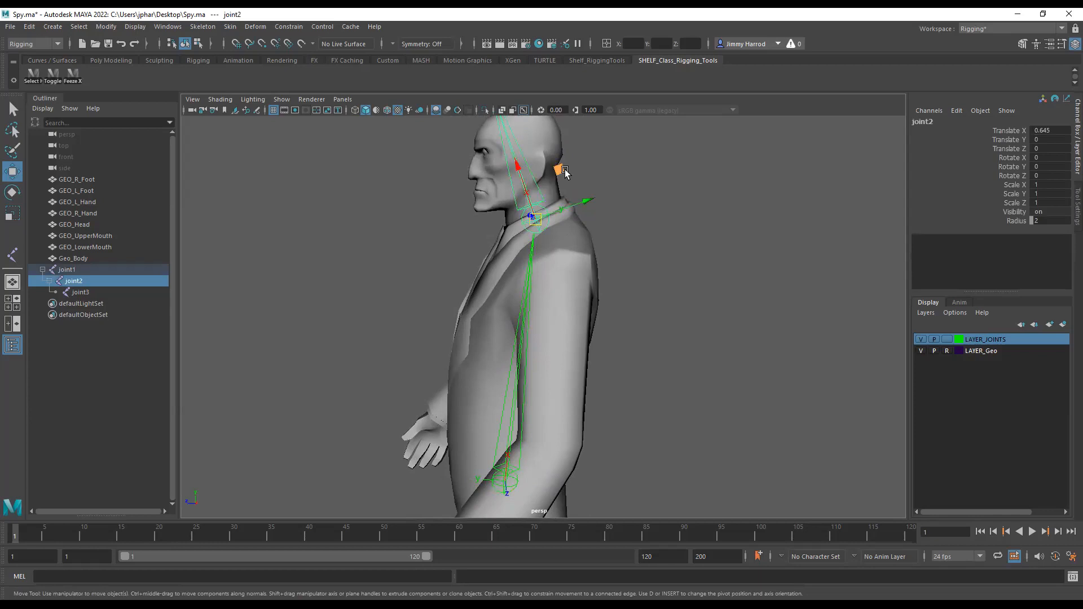
left_click_drag(566, 174, 745, 190)
middle_click_drag(716, 342, 708, 316, "alt")
left_click_drag(723, 350, 670, 355, "alt")
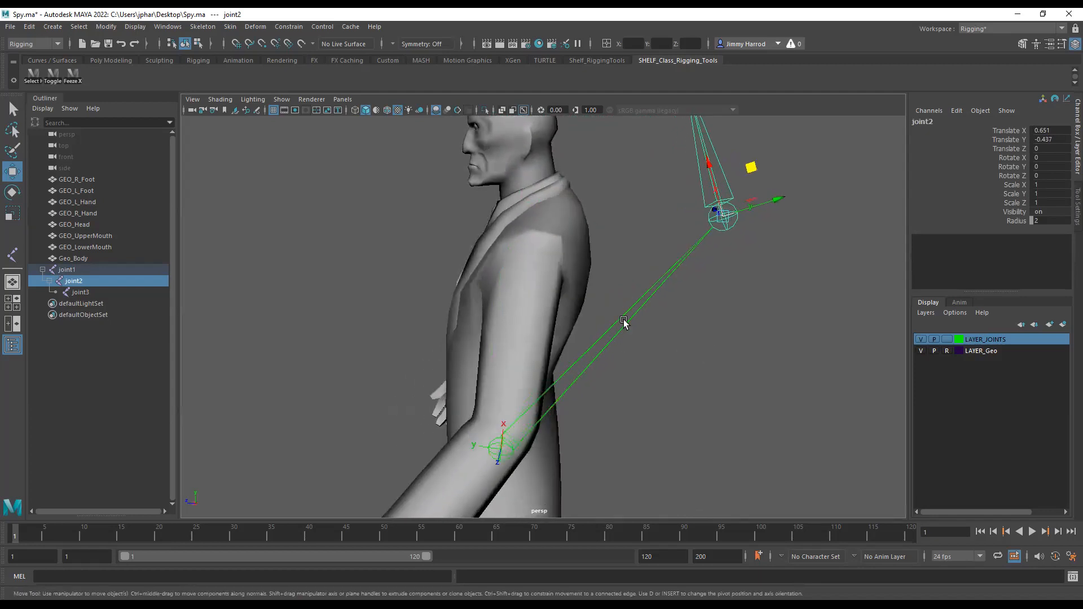
Step: Undo the neck joint's move behind the character's back and deselect the joint
left_click_drag(629, 383, 553, 445, "alt")
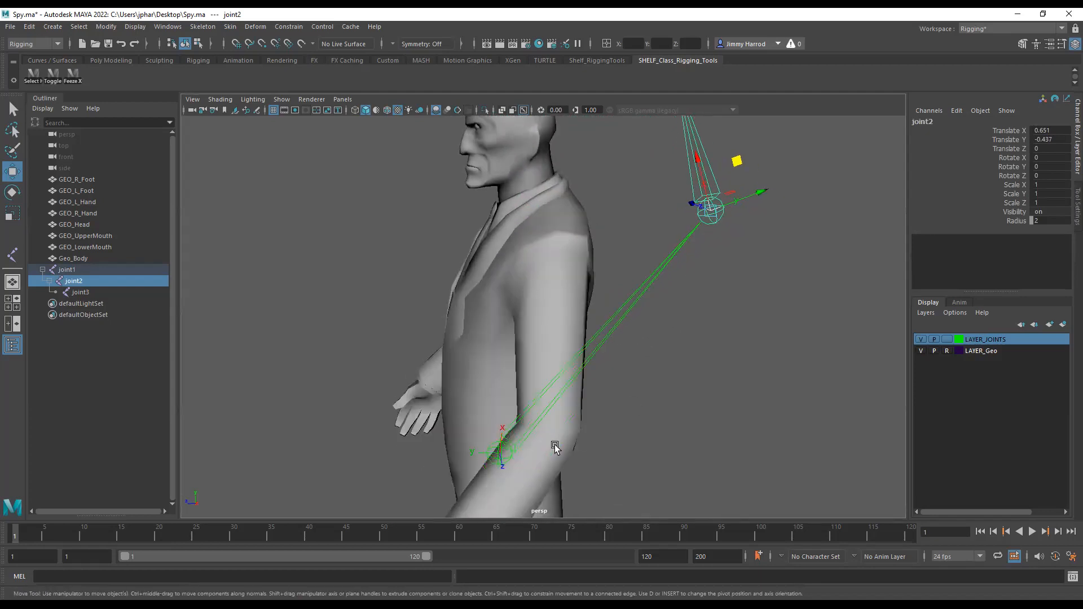
left_click(496, 454)
middle_click_drag(570, 434, 587, 314, "alt")
left_click_drag(587, 313, 620, 369, "alt")
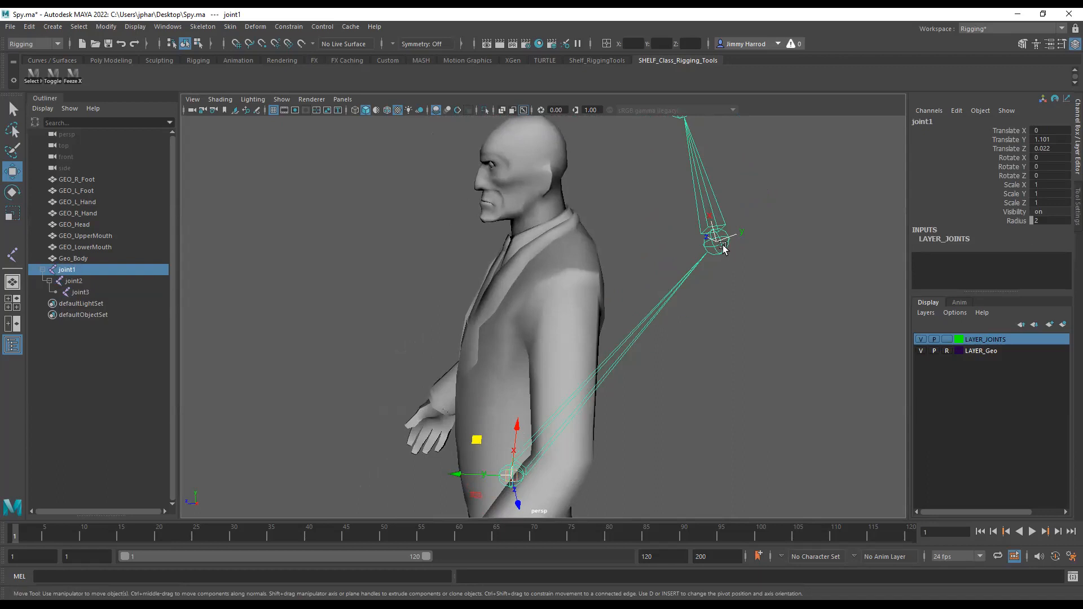
key("ctrl+z")
key("ctrl+z")
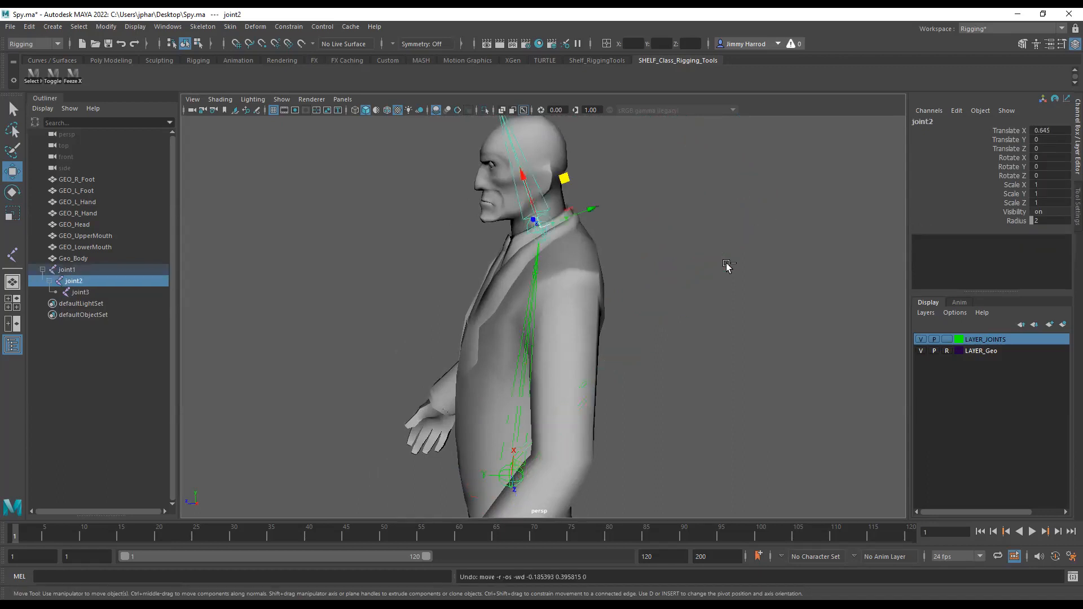
left_click(720, 271)
Step: Examine the root joint's local axes against the spine bone from the front, side and three-quarter views
left_click_drag(555, 360, 667, 362, "alt")
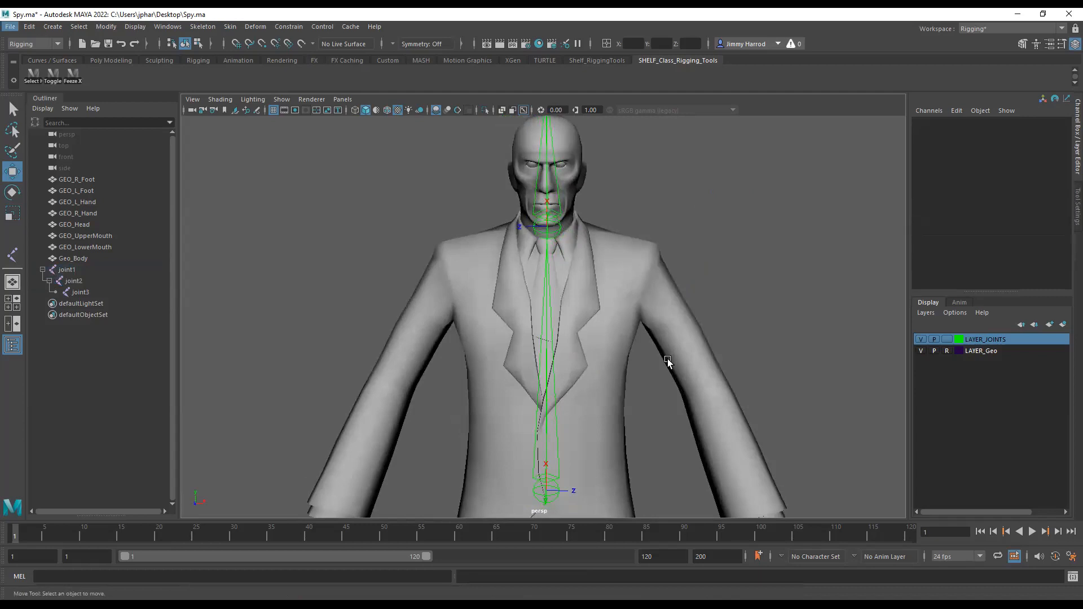
left_click_drag(672, 361, 619, 263, "alt")
left_click_drag(753, 491, 743, 367, "alt")
left_click_drag(602, 393, 630, 393, "alt")
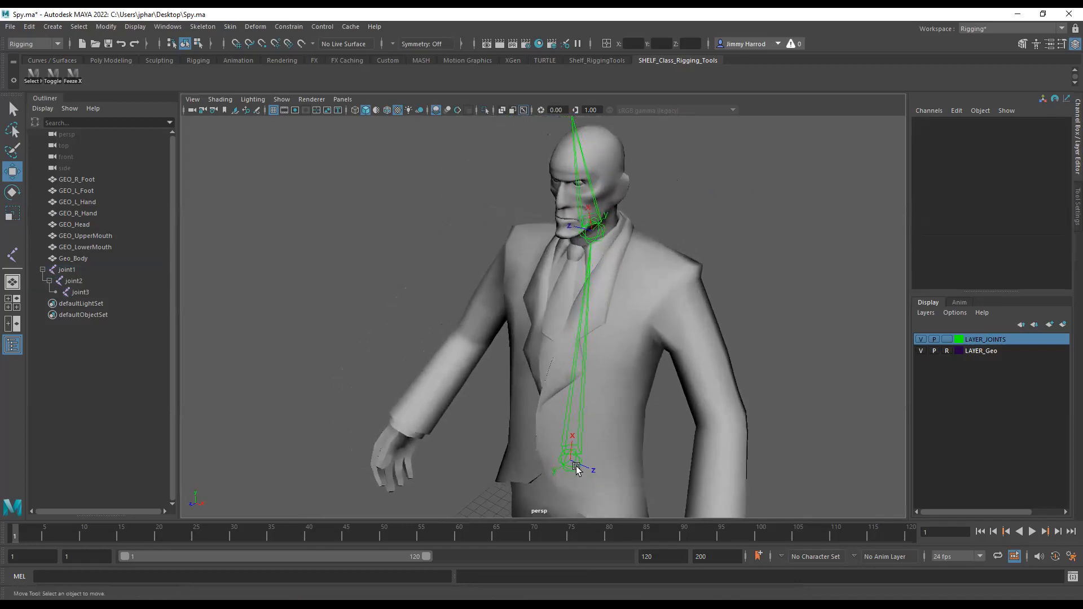
left_click(573, 451)
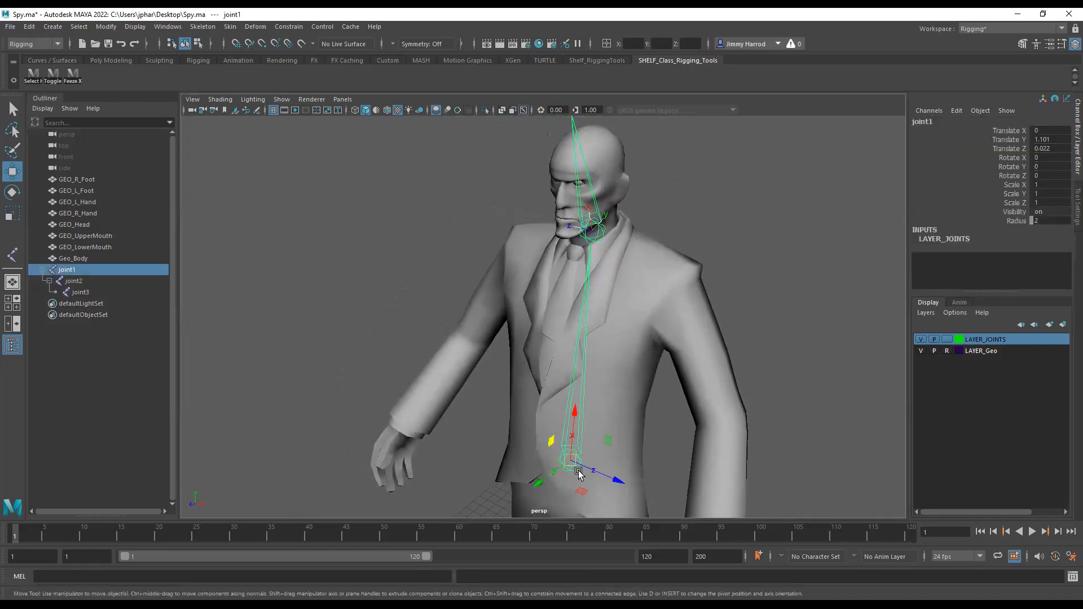
left_click_drag(586, 467, 624, 415, "alt")
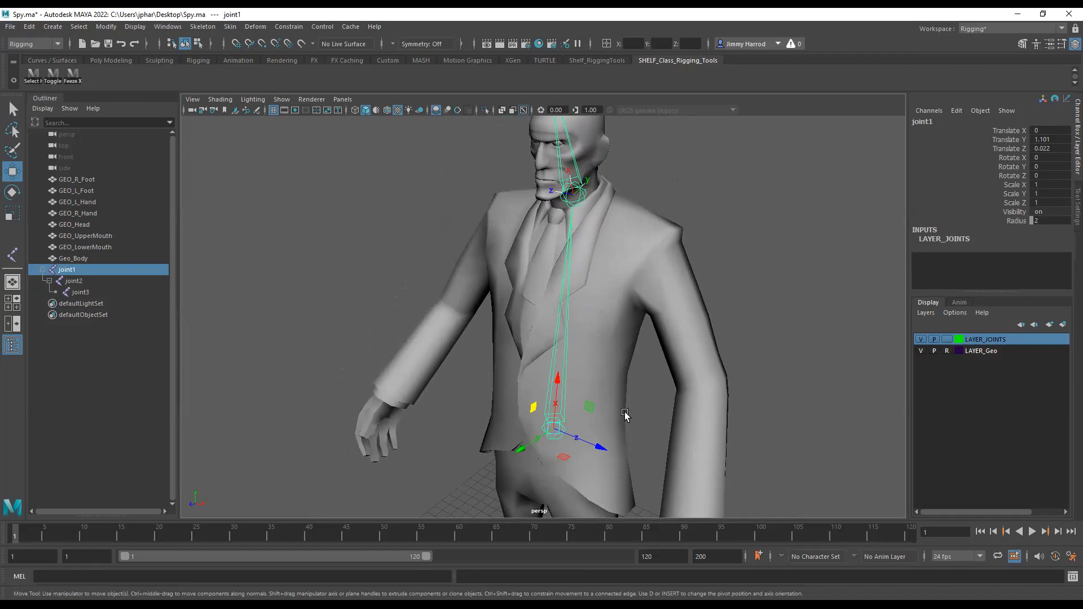
left_click_drag(561, 290, 593, 329, "alt")
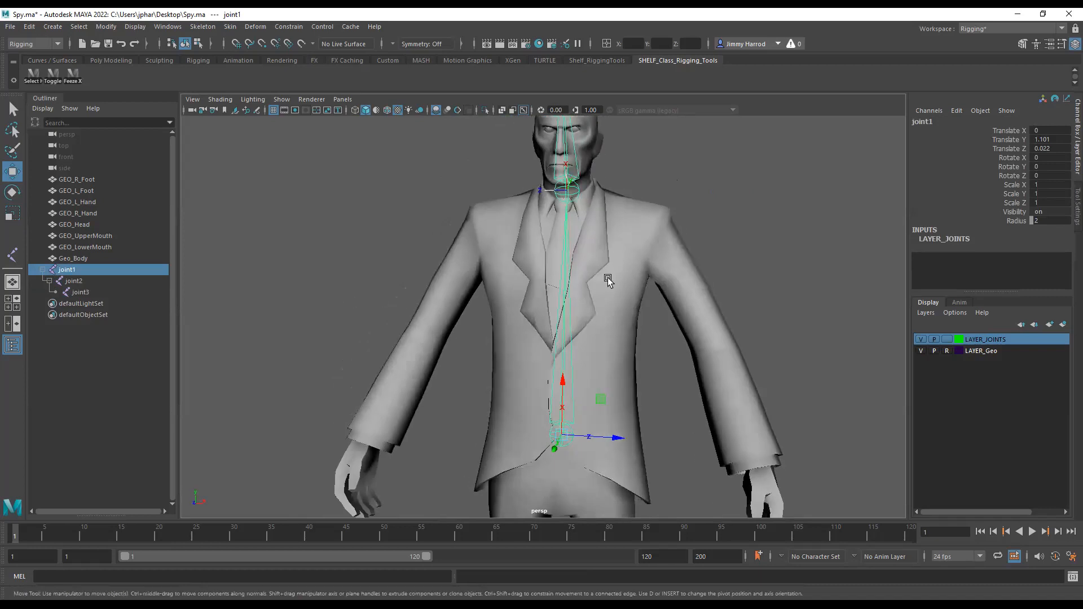
left_click_drag(732, 353, 448, 350, "alt")
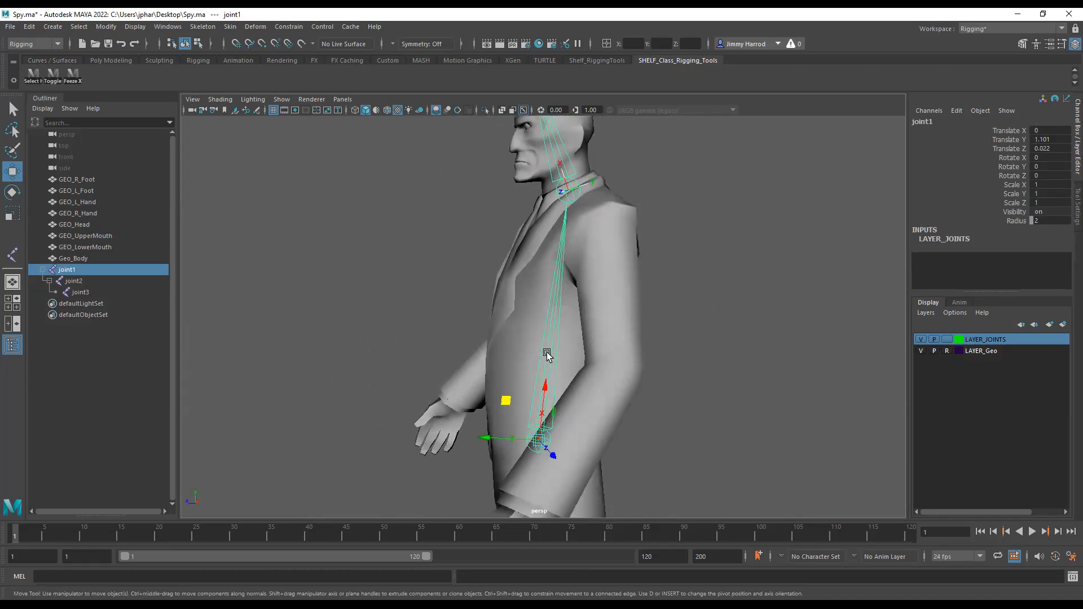
middle_click_drag(556, 350, 524, 305, "alt")
left_click_drag(524, 305, 564, 358, "alt")
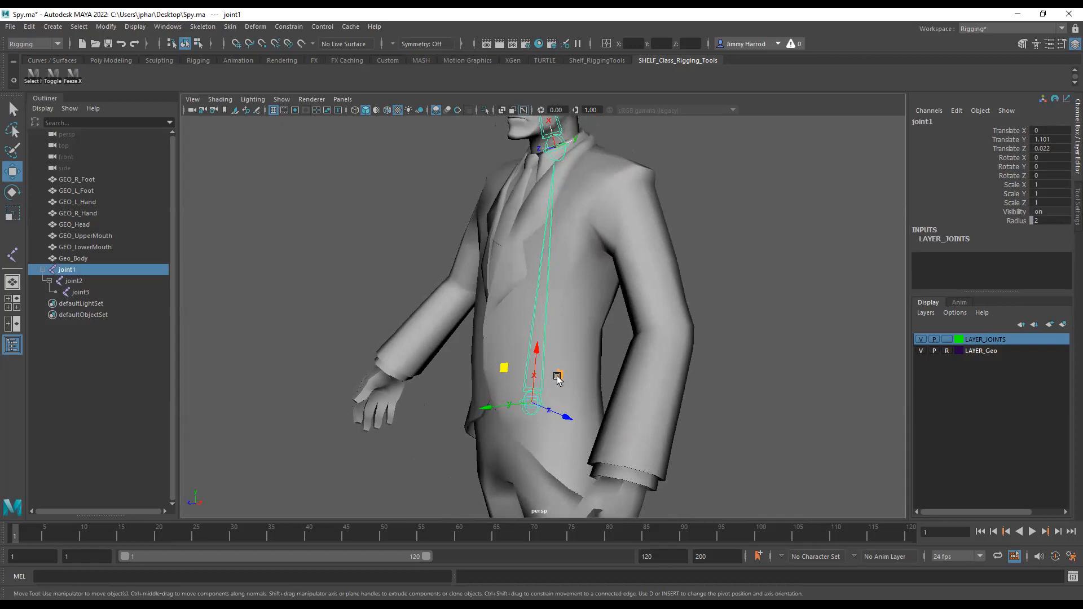
left_click_drag(551, 414, 542, 410, "alt")
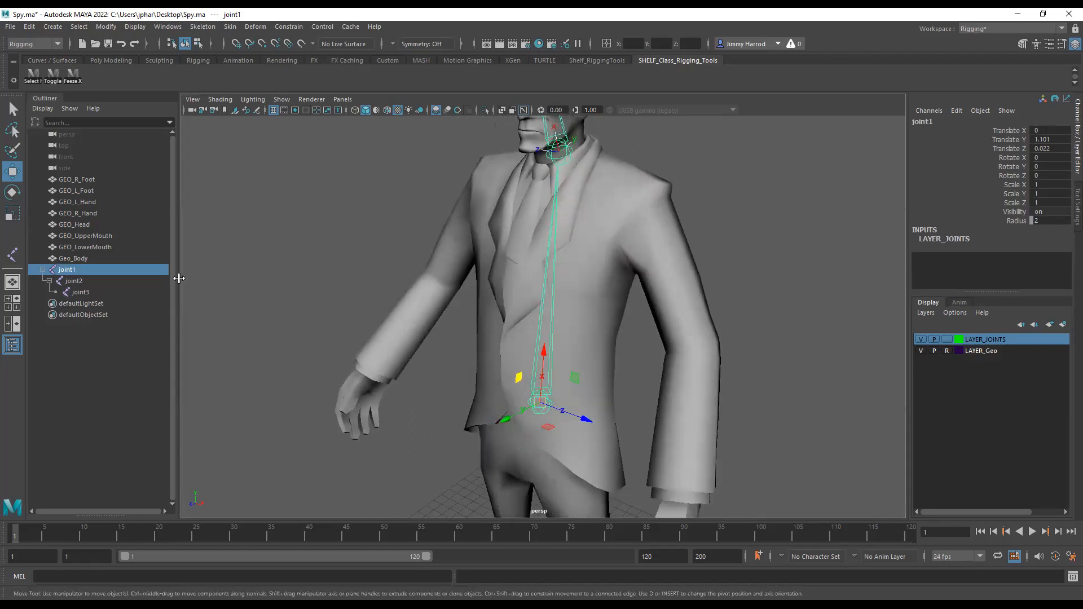
Step: Try rotating the root joint about its local Z axis with the Rotate tool, undo it and reselect the joint
left_click(12, 191)
left_click_drag(523, 379, 563, 416)
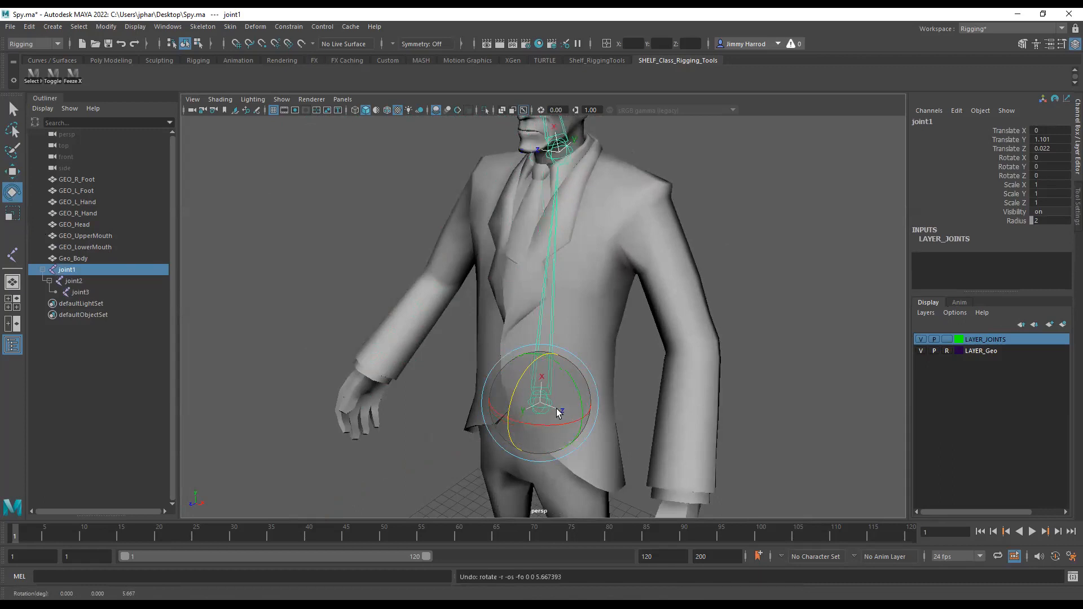
left_click(650, 404)
left_click(541, 409)
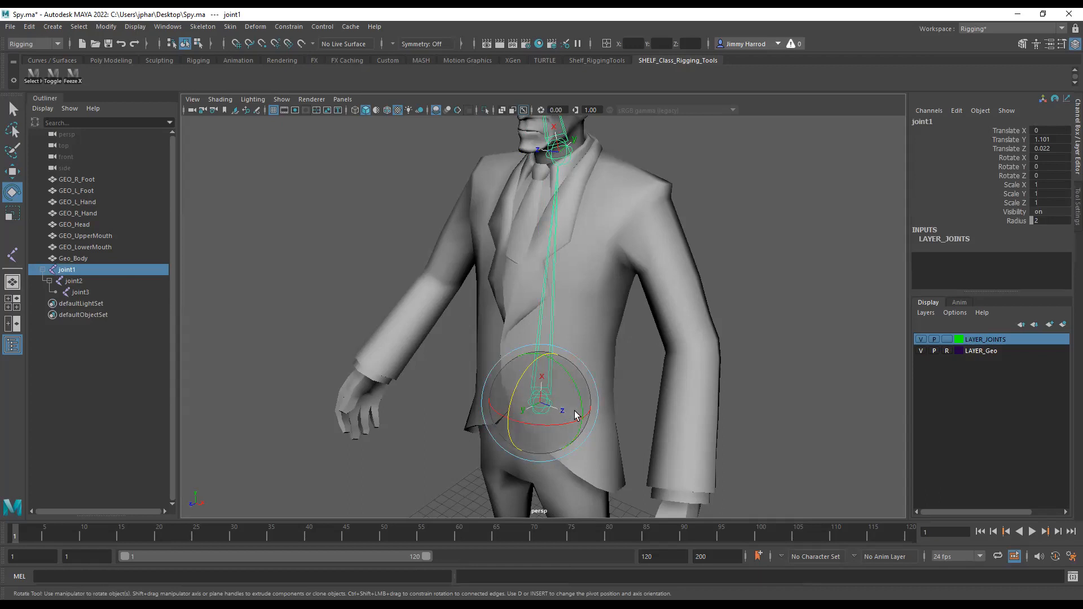
Step: Select the neck joint and inspect its rotation axes from a three-quarter view
left_click(562, 151)
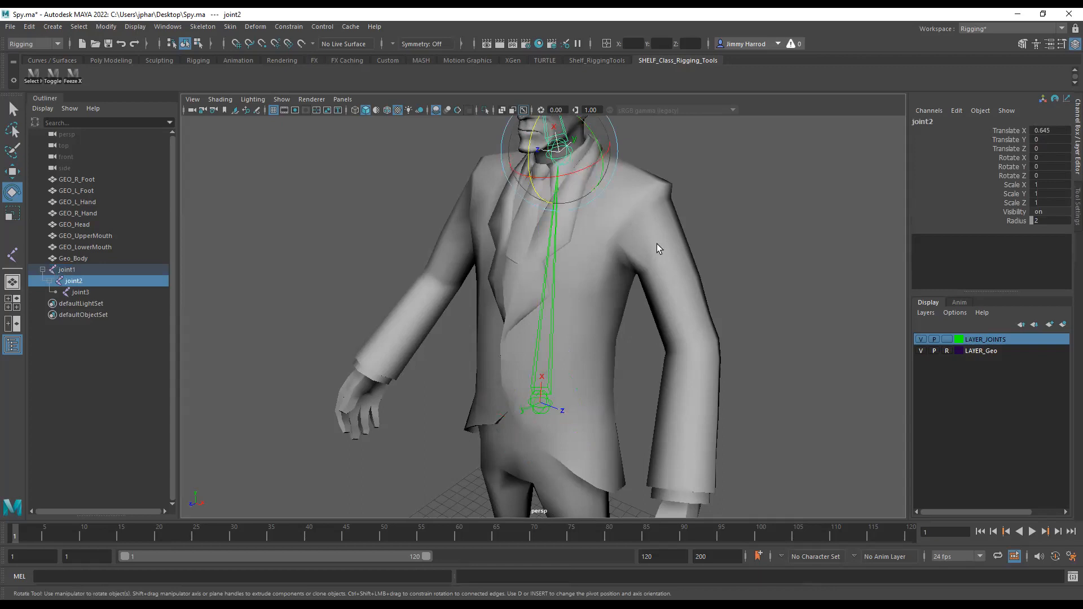
middle_click_drag(667, 192, 664, 259, "alt")
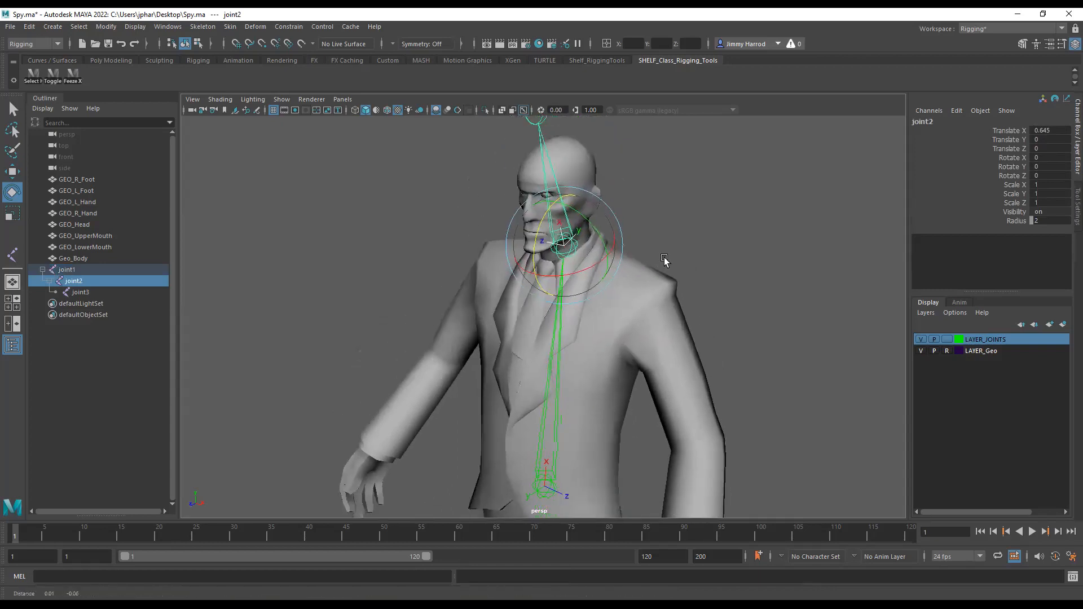
left_click_drag(664, 260, 648, 235, "alt")
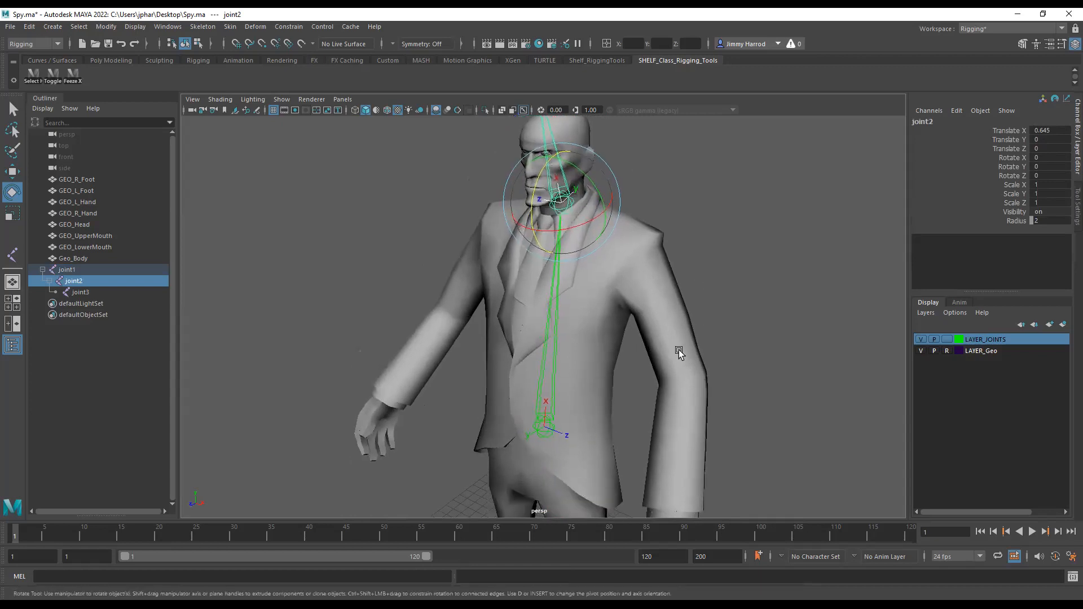
Step: Select the root joint and test its bending by scrubbing the Rotate Z channel, without keeping the rotation
left_click(555, 426)
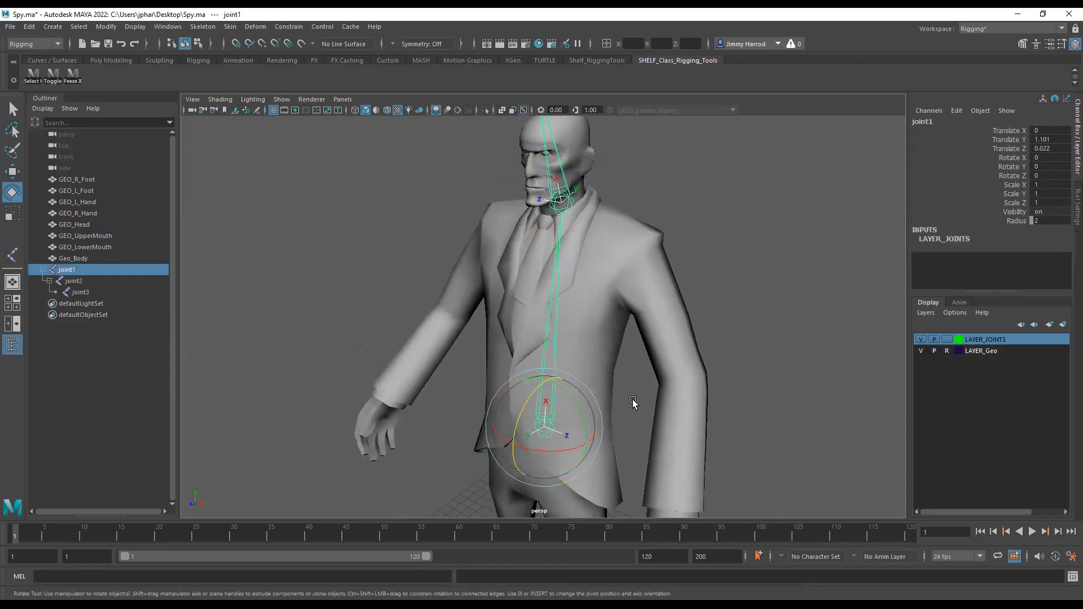
left_click_drag(587, 236, 568, 406, "alt")
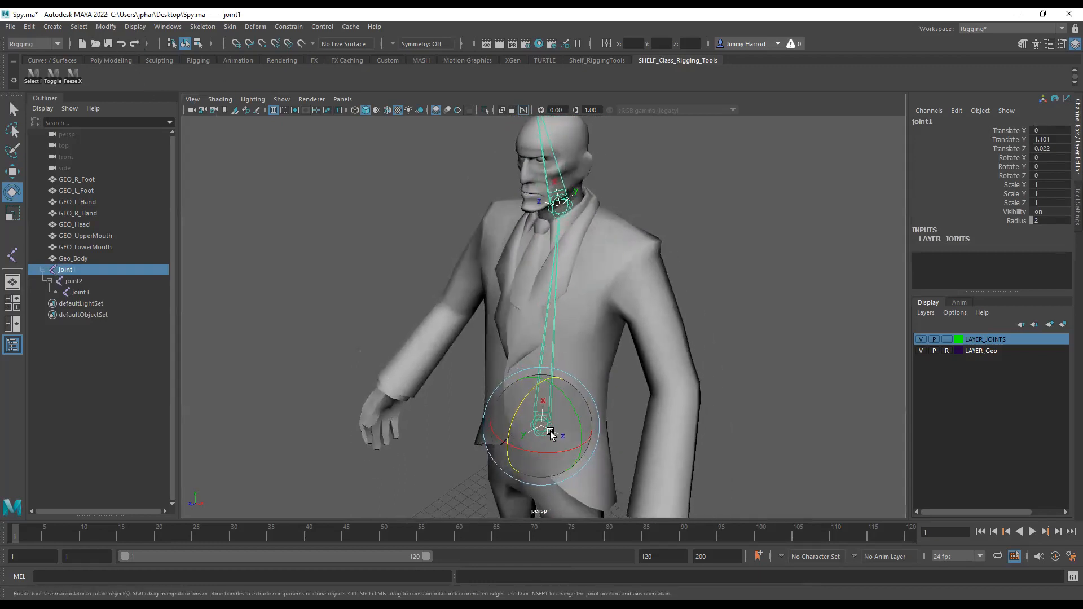
left_click(1012, 176)
middle_click_drag(830, 256, 699, 261)
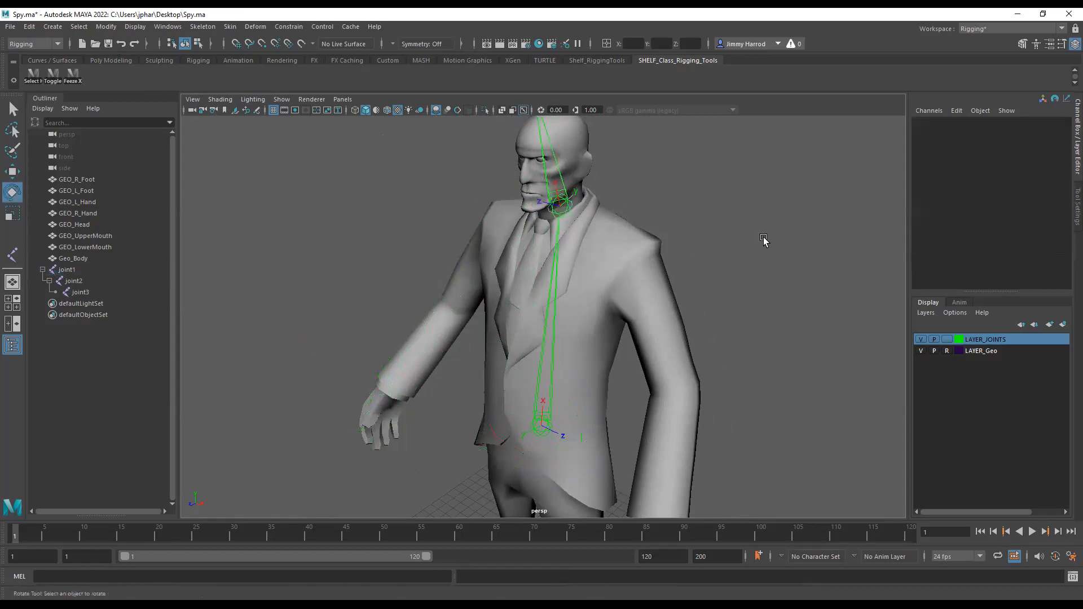
Step: Test the neck joint's bending by scrubbing Rotate Z to about 74.5, and undo the rotation
left_click(572, 207)
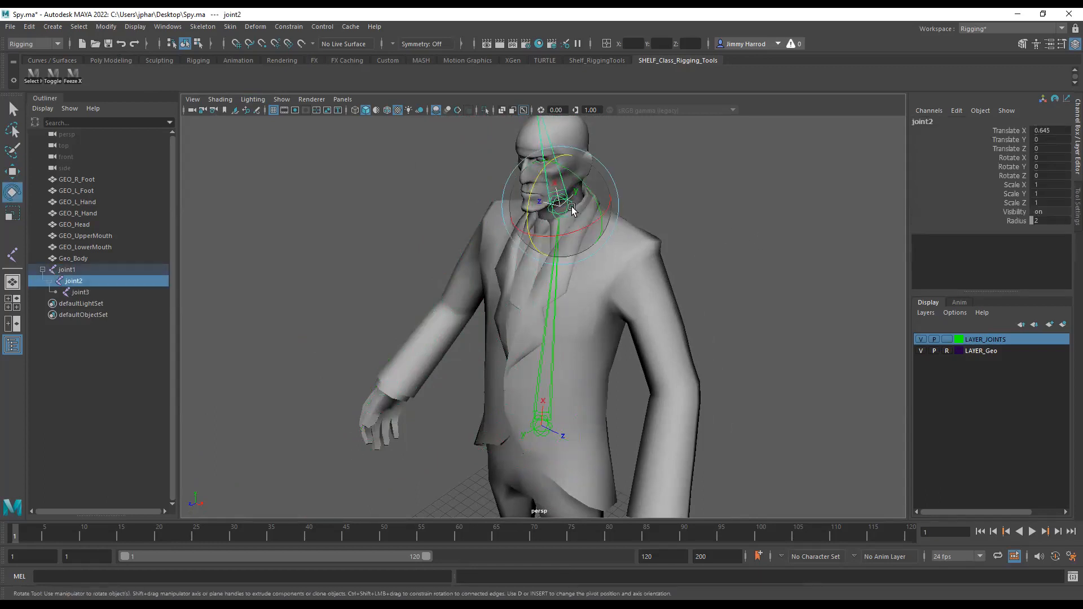
left_click_drag(558, 223, 689, 302, "alt")
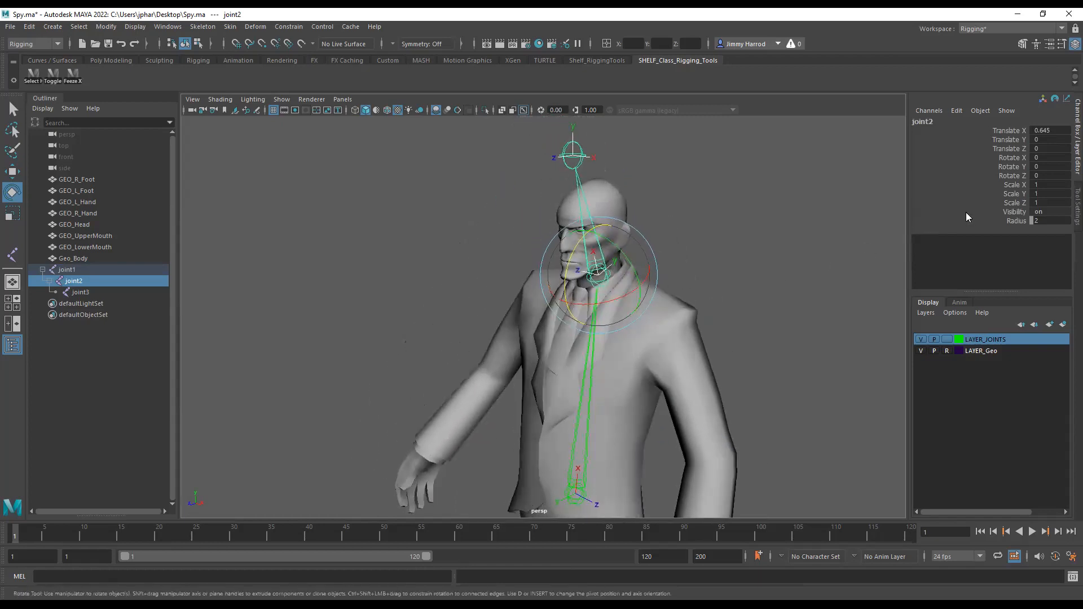
left_click(1013, 176)
middle_click_drag(818, 242, 934, 250)
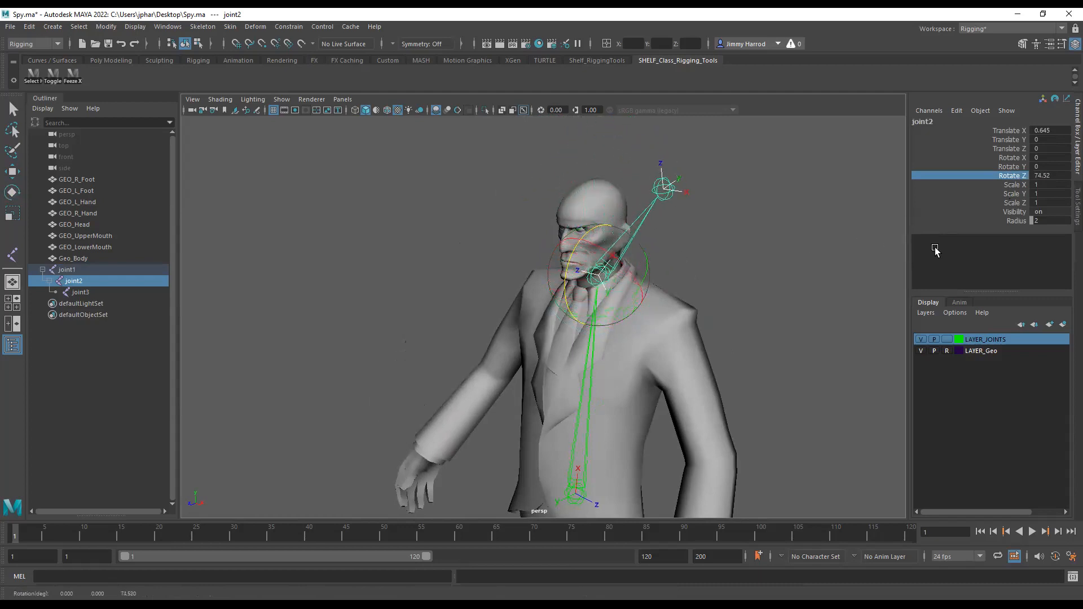
key("ctrl+z")
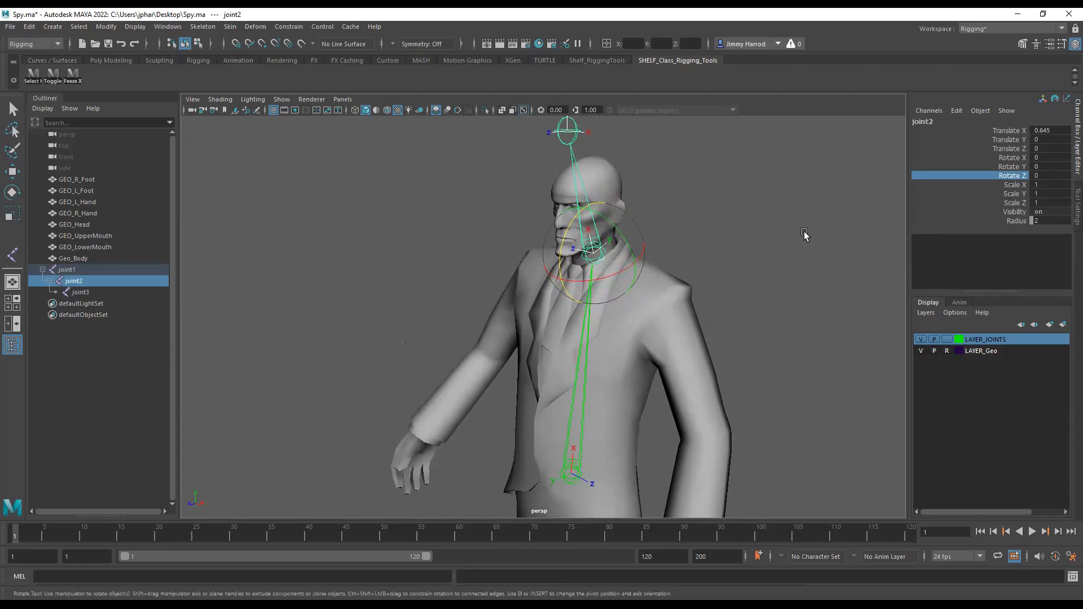
left_click_drag(666, 281, 669, 282, "alt")
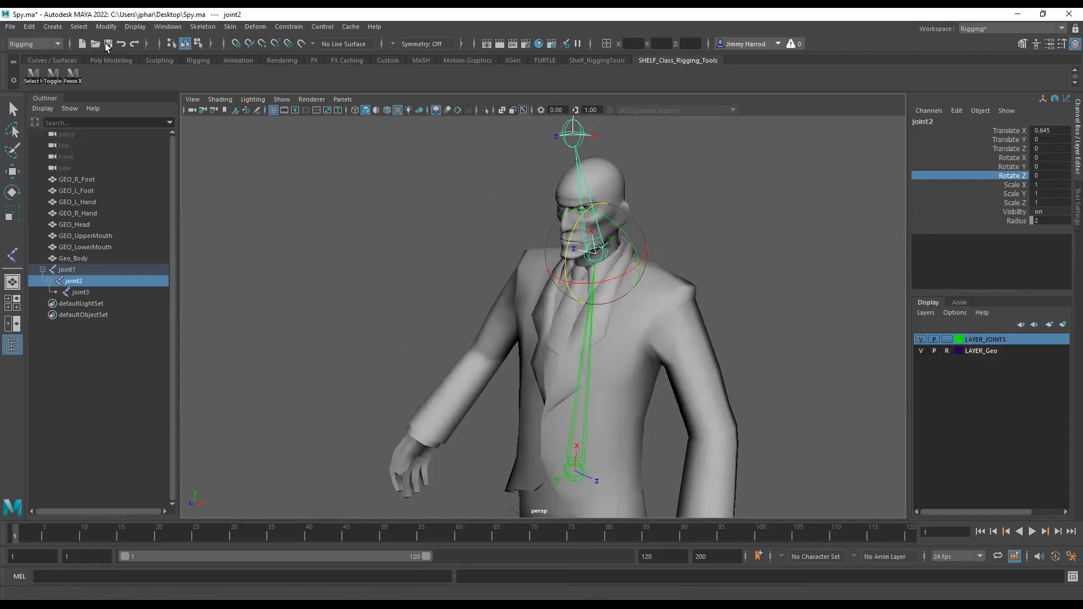
Step: Open the Orient Joint options and review the primary and secondary axis settings against the joint chain
left_click(203, 26)
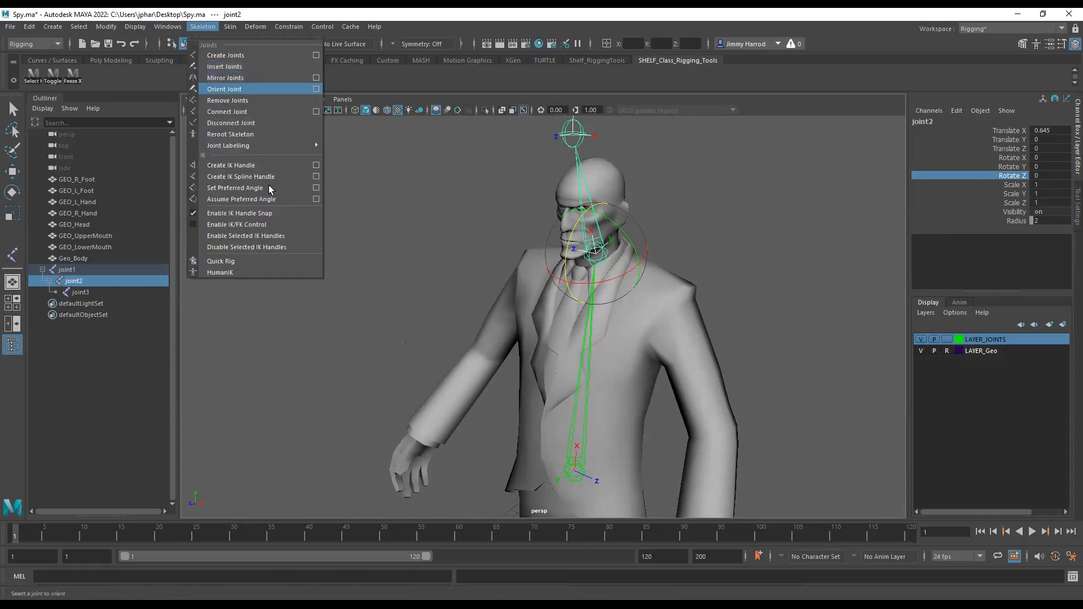
left_click(316, 89)
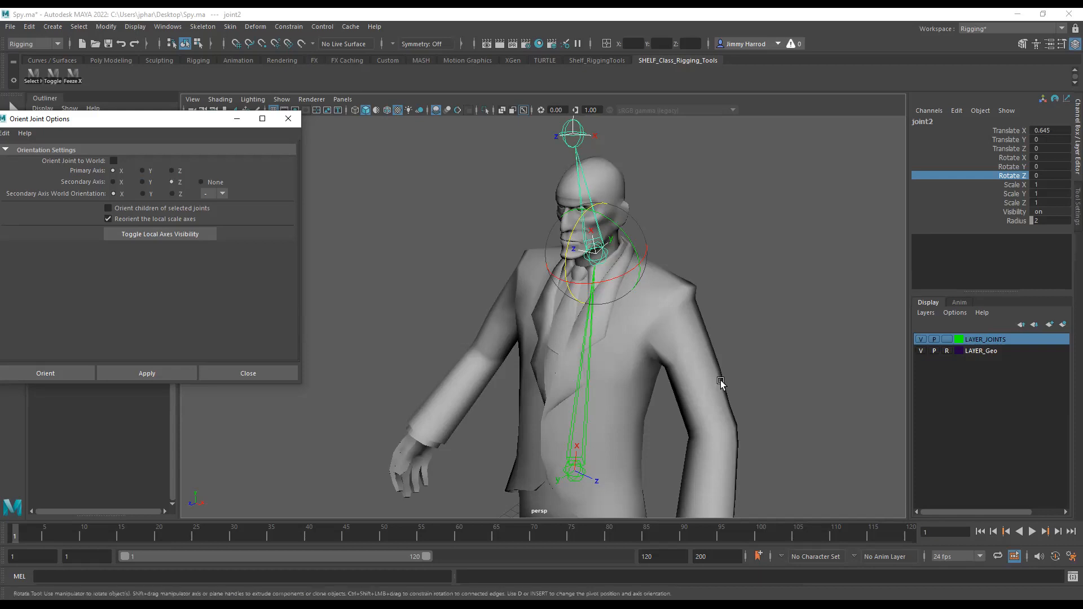
left_click_drag(721, 381, 729, 360, "alt")
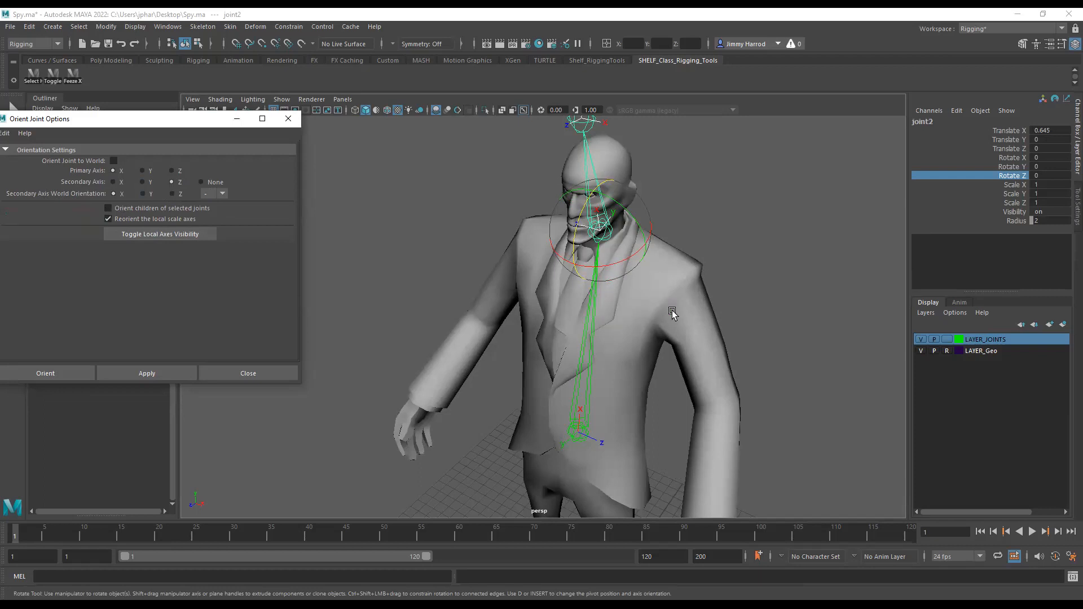
left_click_drag(672, 314, 718, 363, "alt")
Step: Try rotating the root joint about its Z axis by about 61 and -77 degrees, undoing each rotation
left_click(583, 461)
left_click(582, 460)
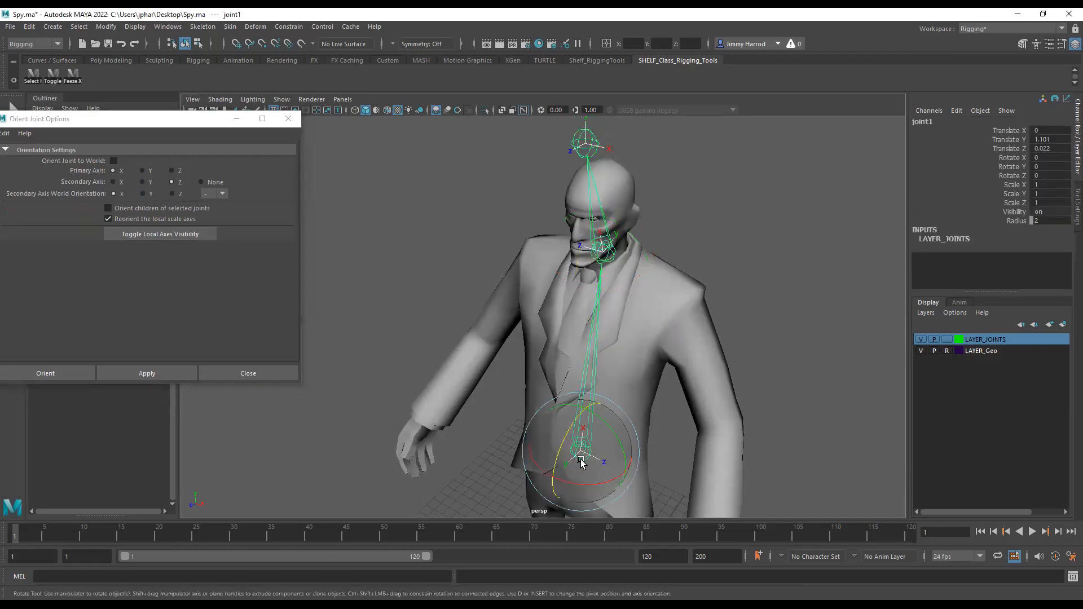
left_click_drag(573, 430, 564, 484)
key("ctrl+z")
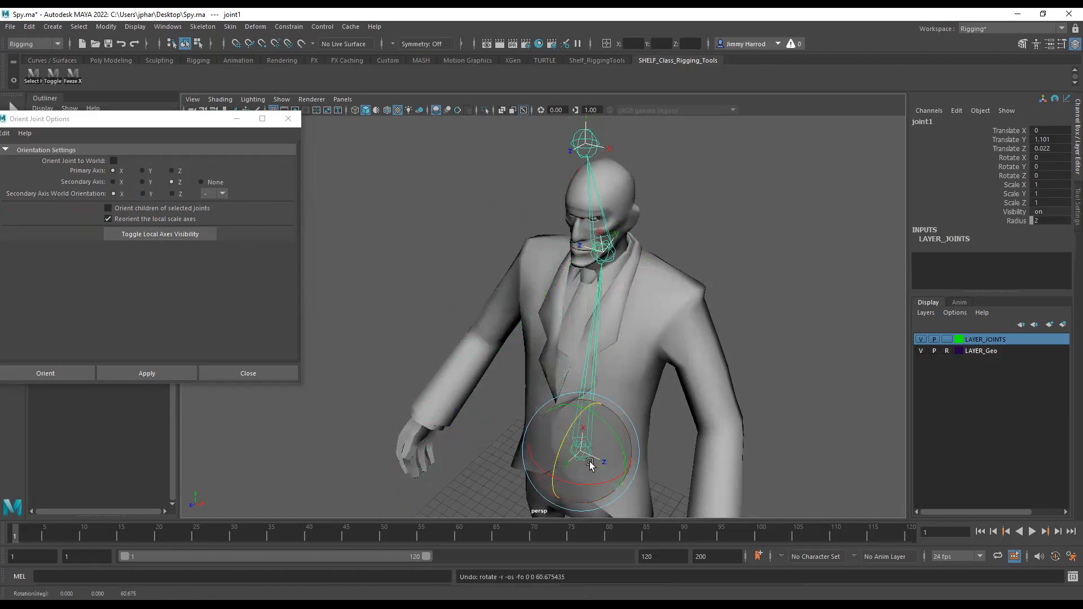
left_click_drag(561, 443, 863, 316)
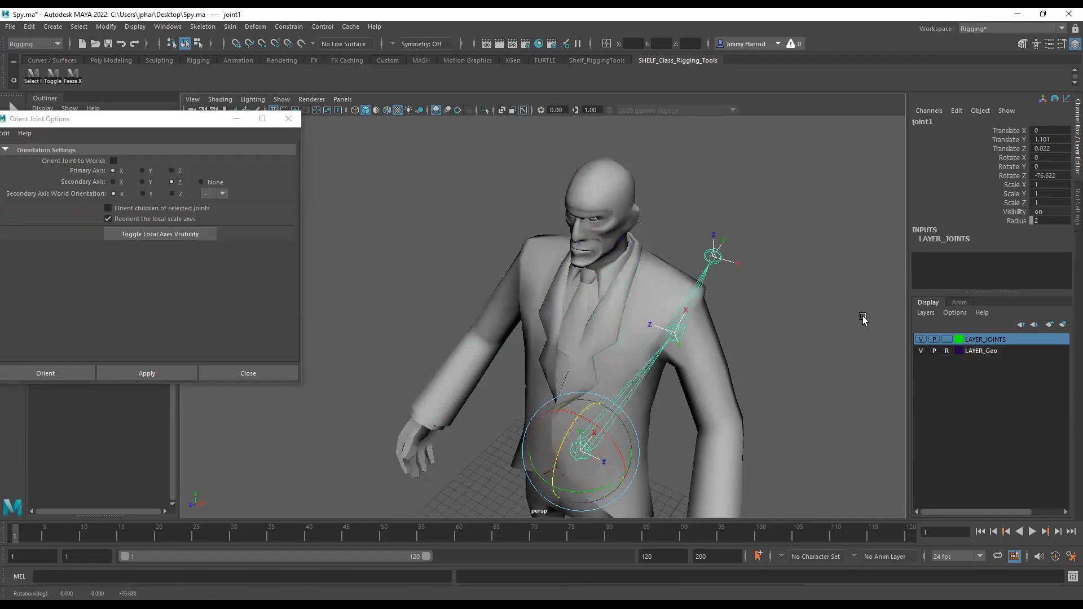
key("ctrl+z")
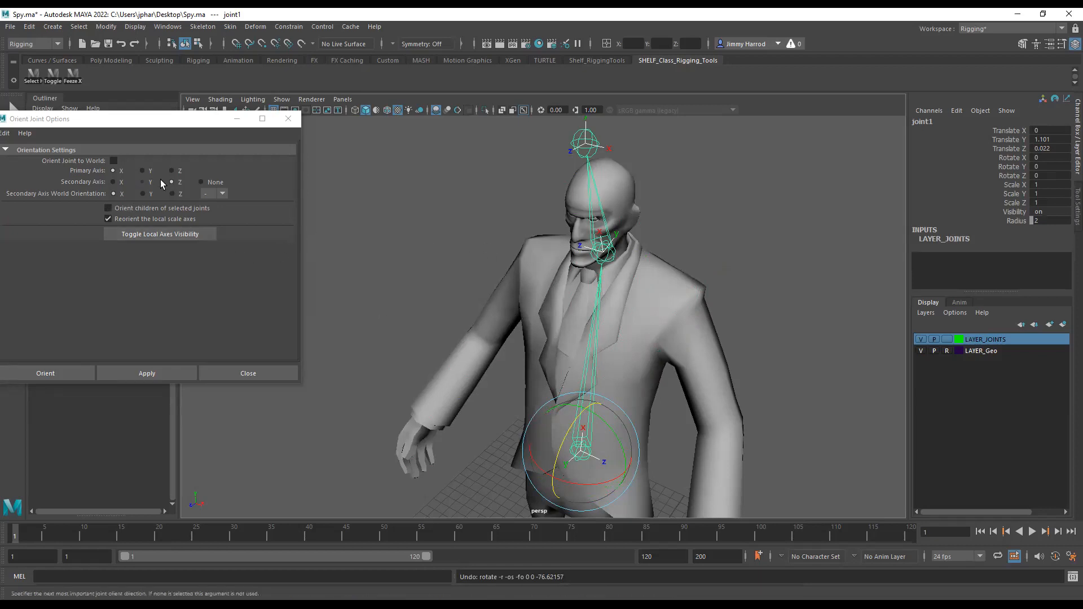
Step: Choose X as the primary axis for orienting joints, and select the root joint followed by the neck joint
left_click(116, 172)
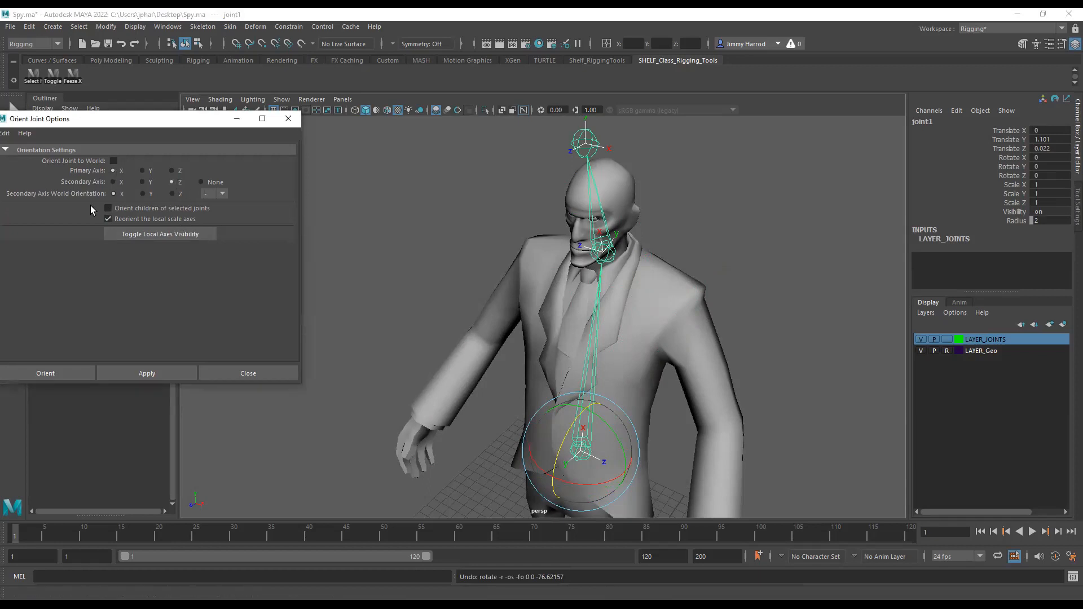
left_click(815, 370)
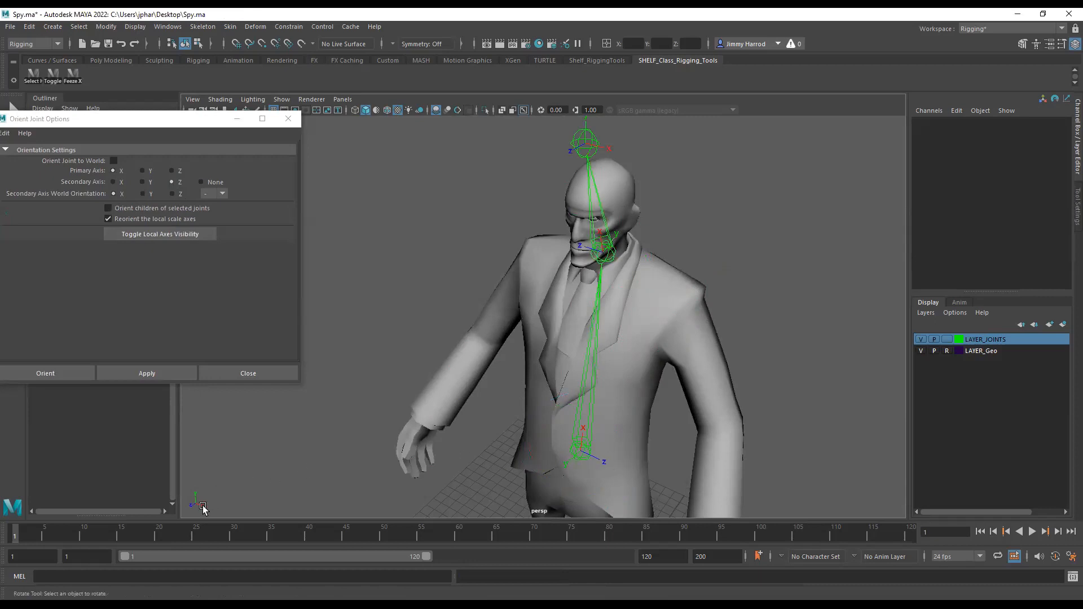
left_click(587, 461)
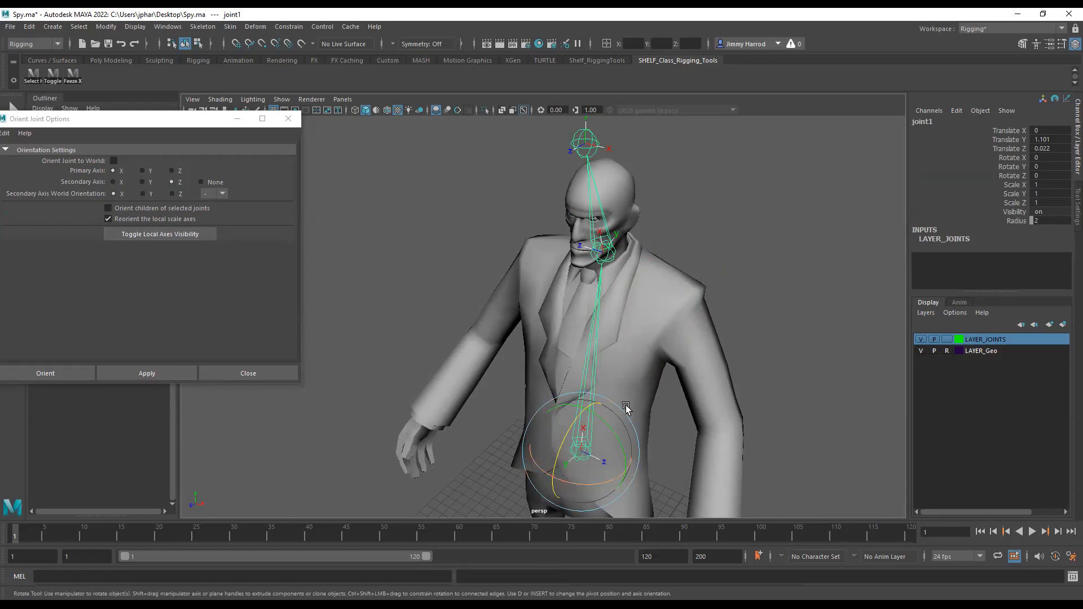
left_click(618, 263)
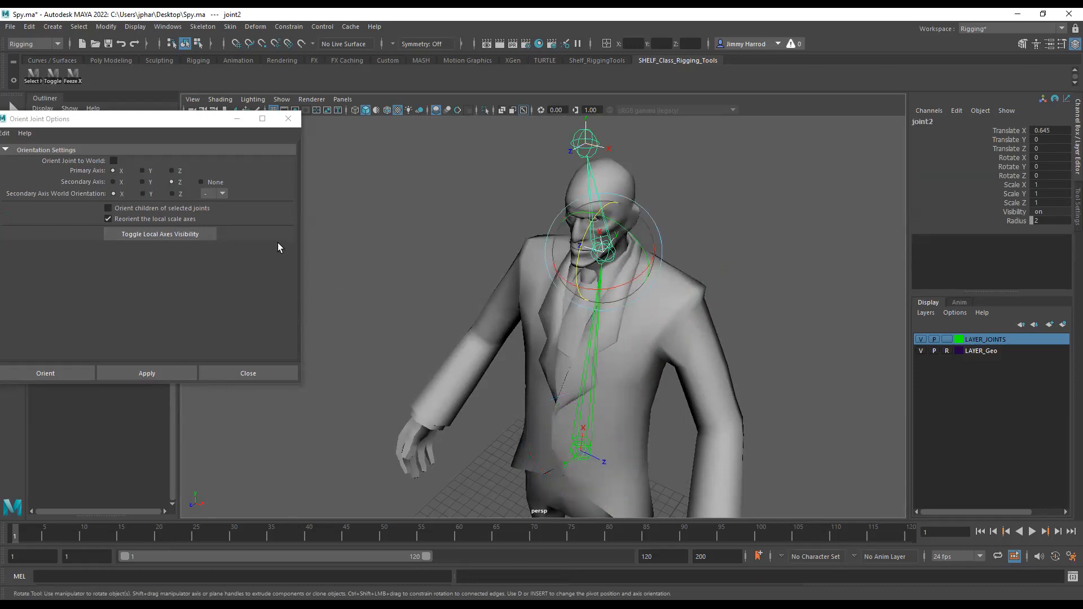
Step: Set the secondary axis world orientation to positive X and apply the joint orientation to the neck joint
left_click(216, 195)
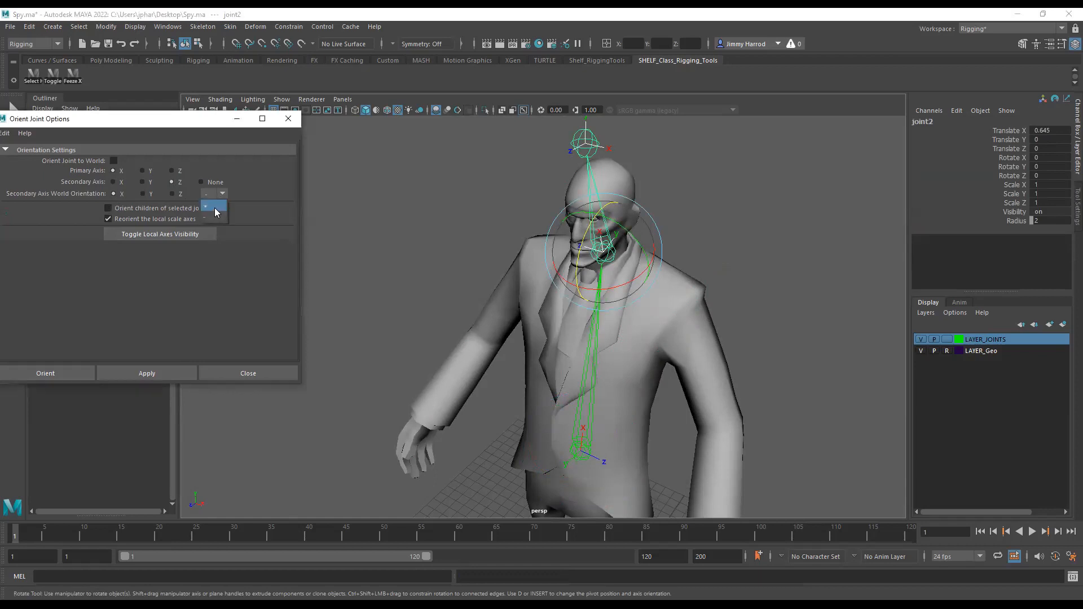
left_click(156, 373)
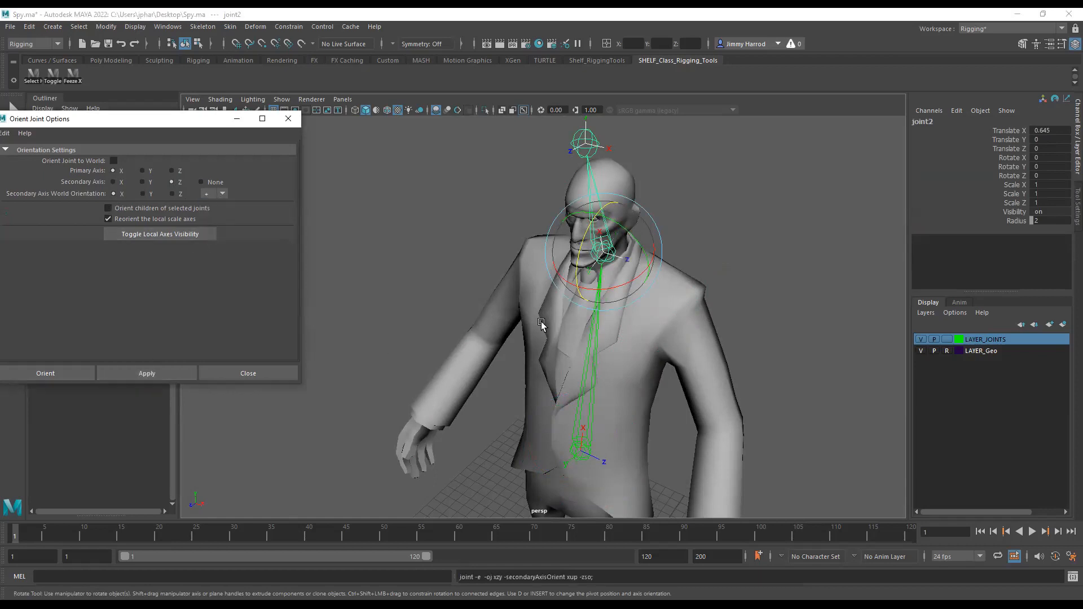
left_click_drag(542, 334, 587, 330, "alt")
left_click(573, 471)
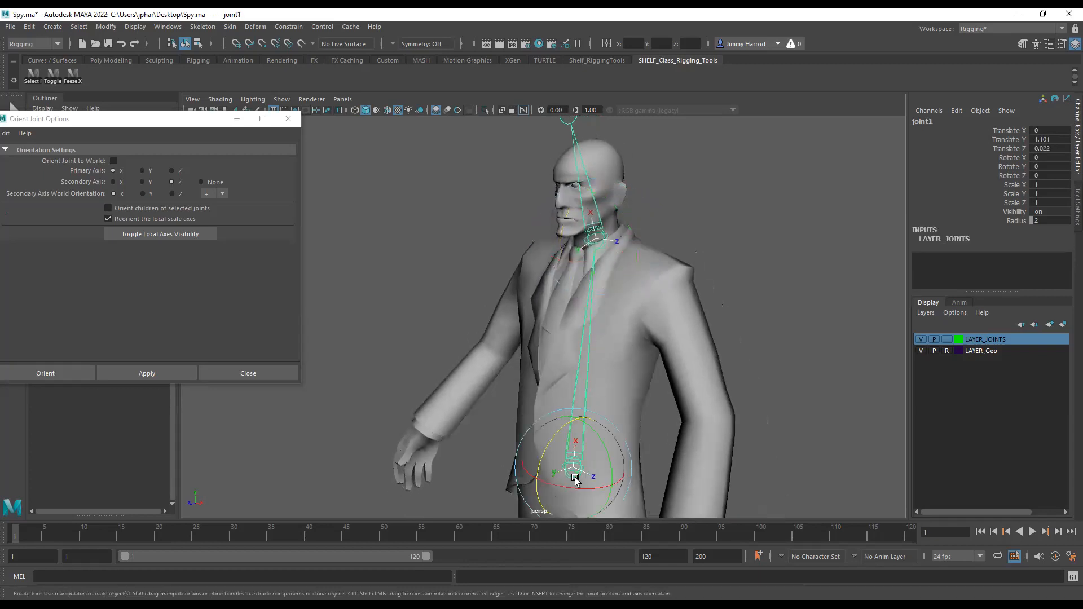
left_click_drag(658, 386, 672, 299, "alt")
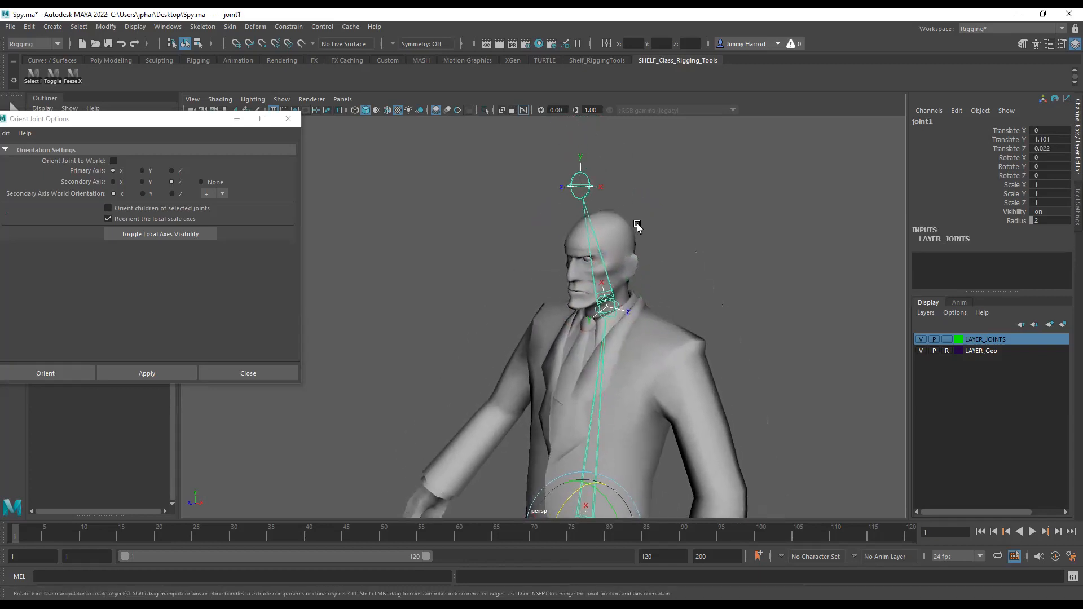
Step: Try to orient the end joint above the head using X as primary axis and Z as secondary axis
left_click(588, 196)
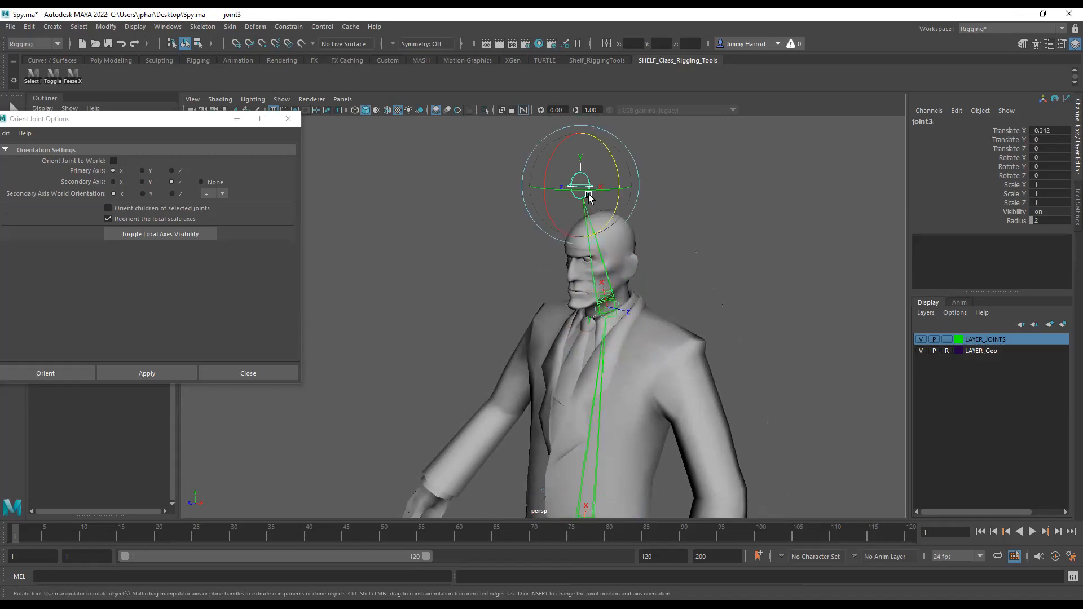
left_click_drag(588, 197, 775, 351, "alt")
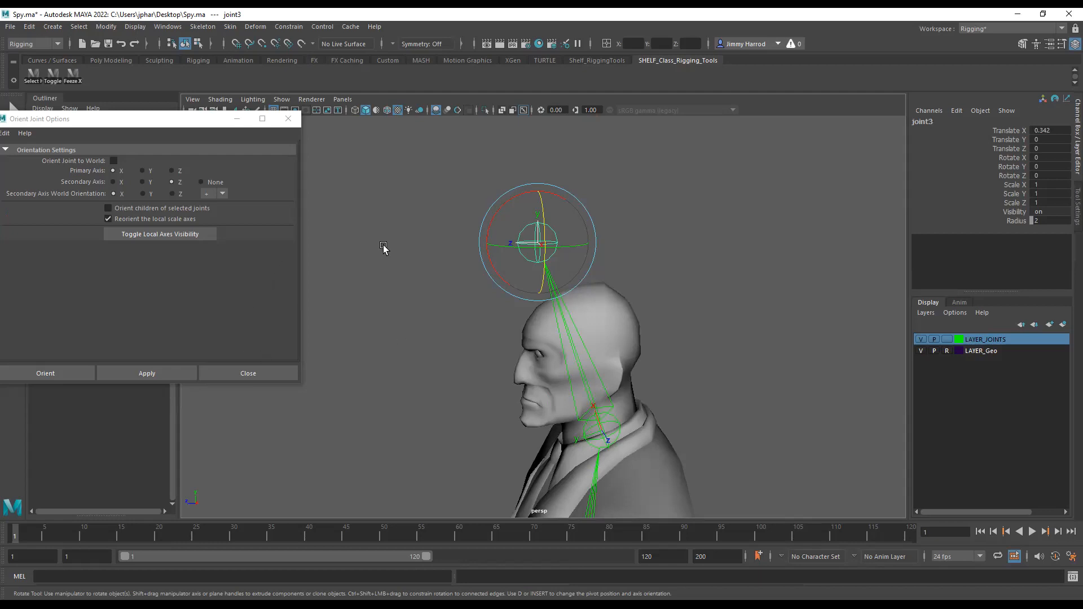
left_click(383, 249)
left_click(556, 239)
left_click(151, 371)
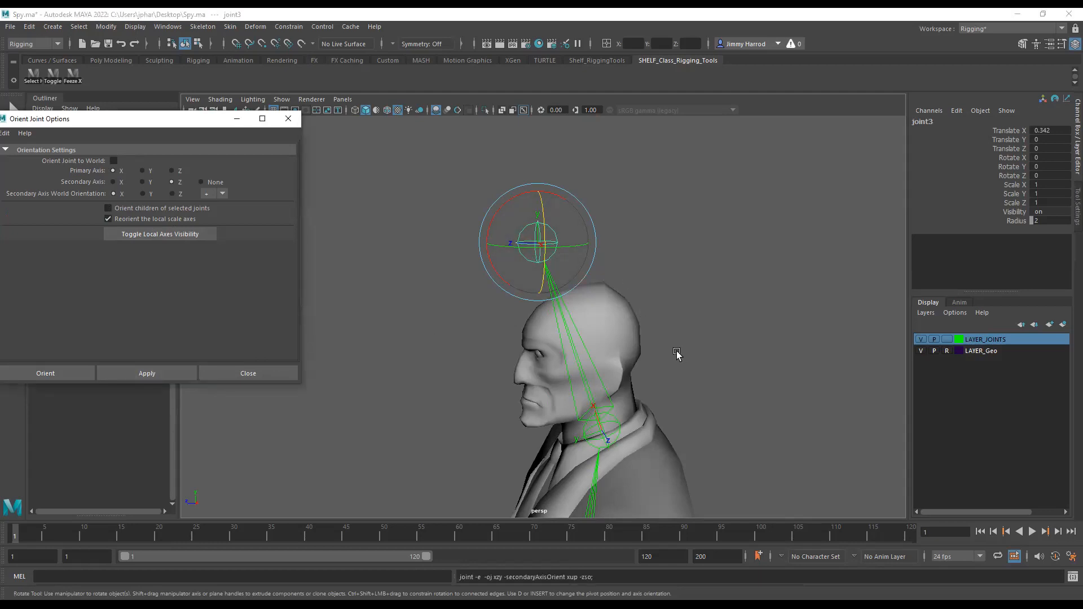
left_click_drag(676, 355, 739, 326, "alt")
left_click(740, 327)
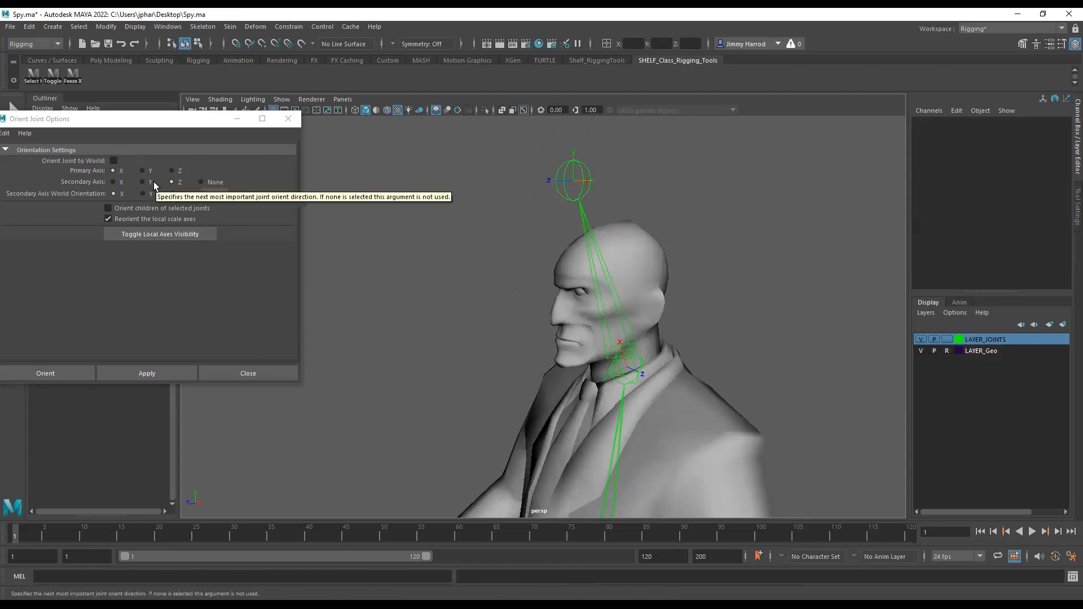
Step: Compare the local rotation axes of the neck joint with those of the end joint above the head
left_click(627, 372)
left_click(577, 192)
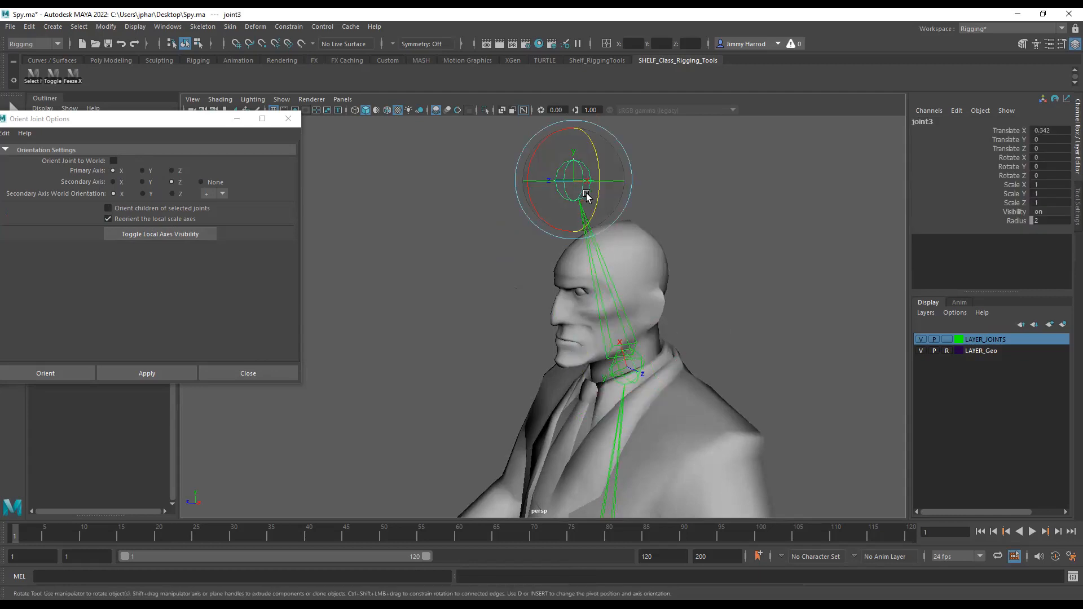
left_click(630, 368)
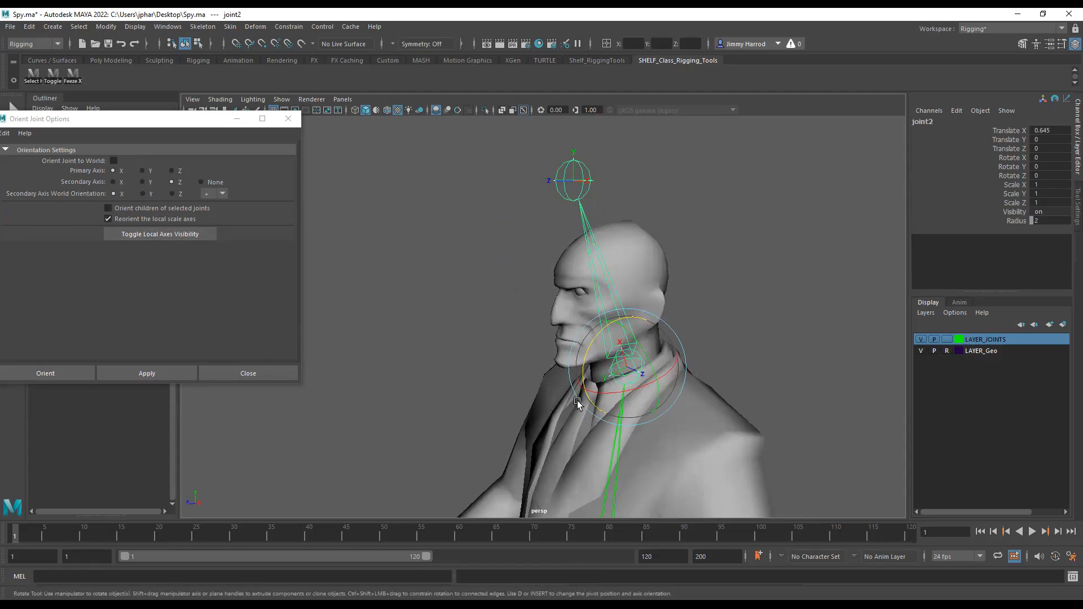
left_click(577, 183)
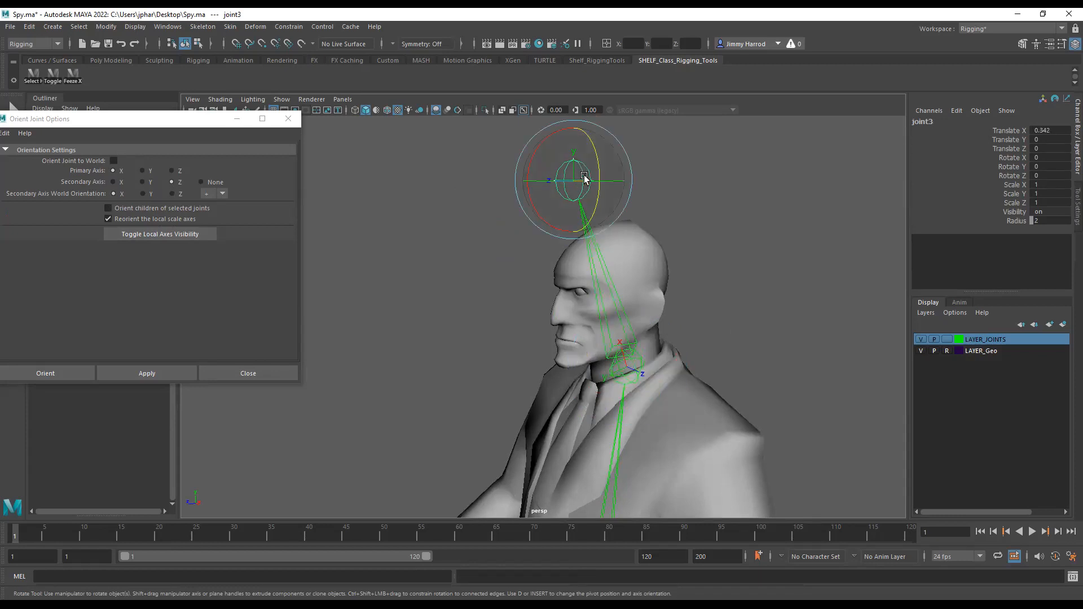
middle_click_drag(606, 239, 626, 296, "alt")
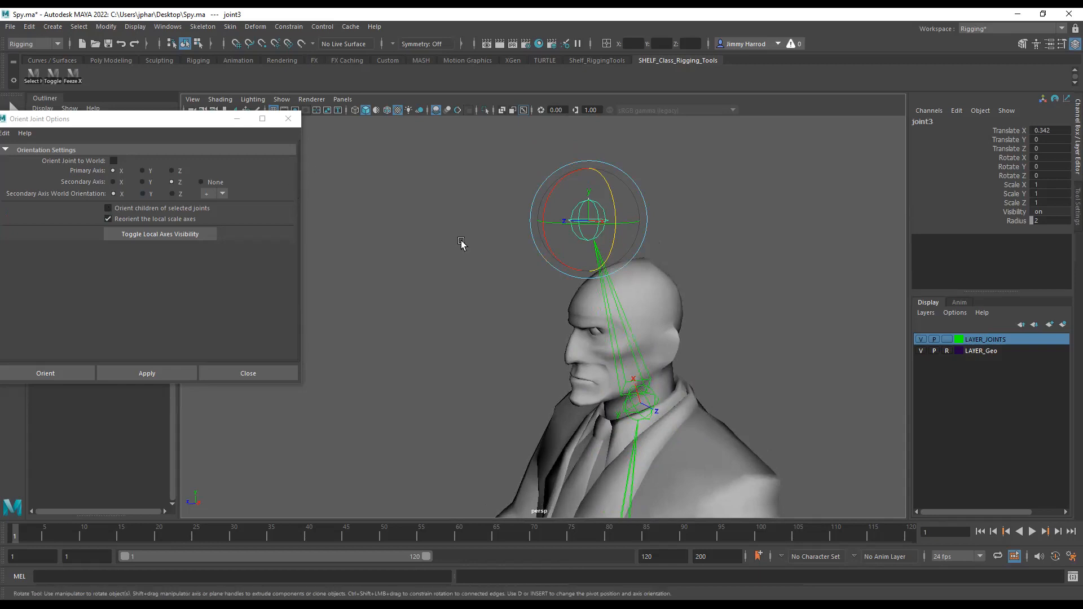
left_click(725, 225)
Step: Enable Orient Joint to World, apply it to the end joint above the head, and close the Orient Joint options
left_click(587, 210)
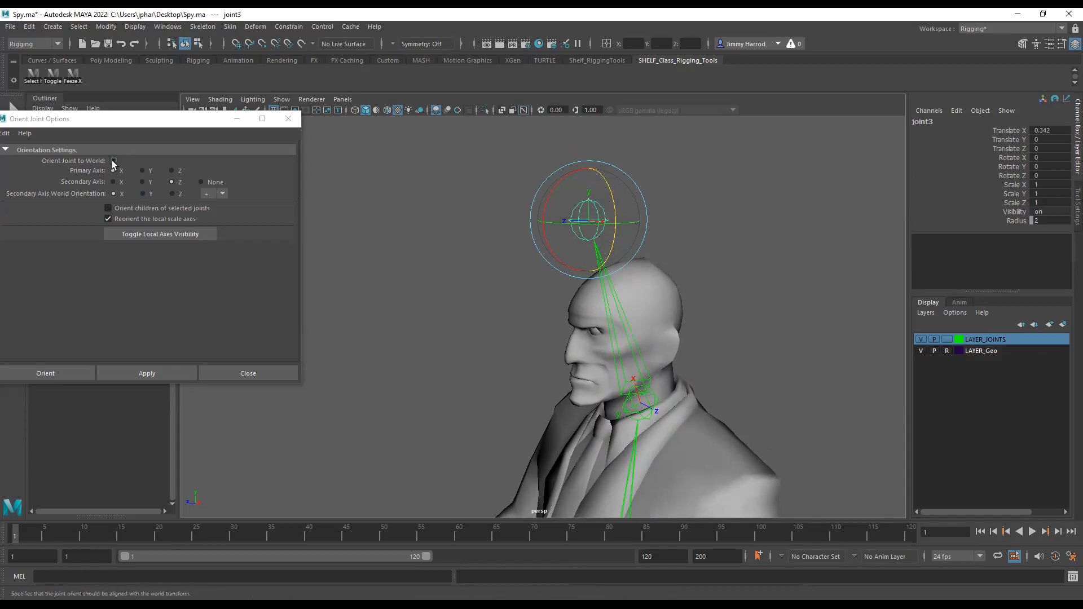
left_click(114, 162)
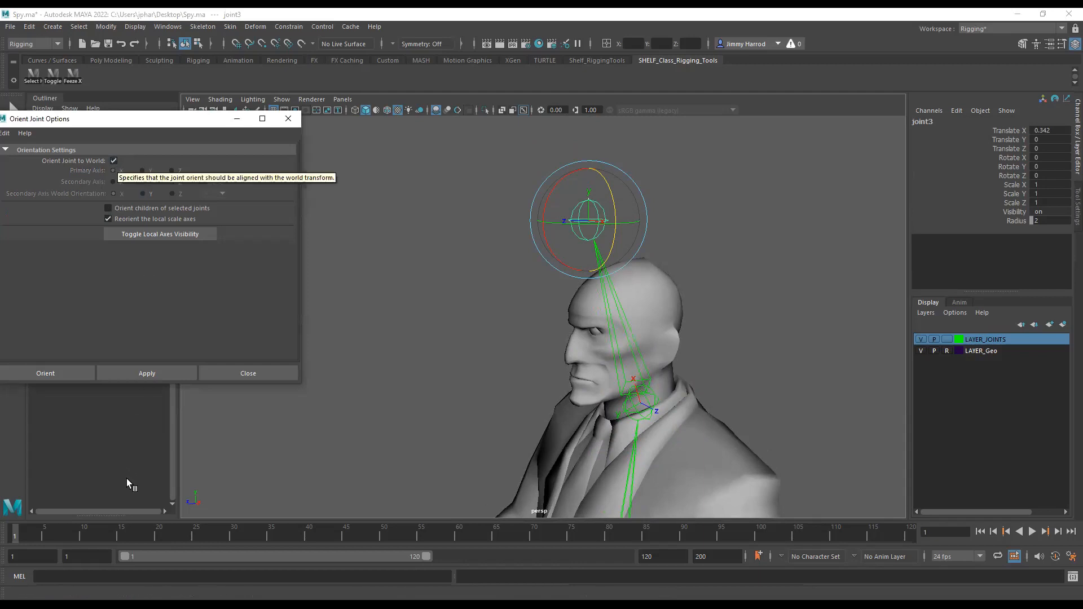
left_click_drag(211, 486, 180, 516)
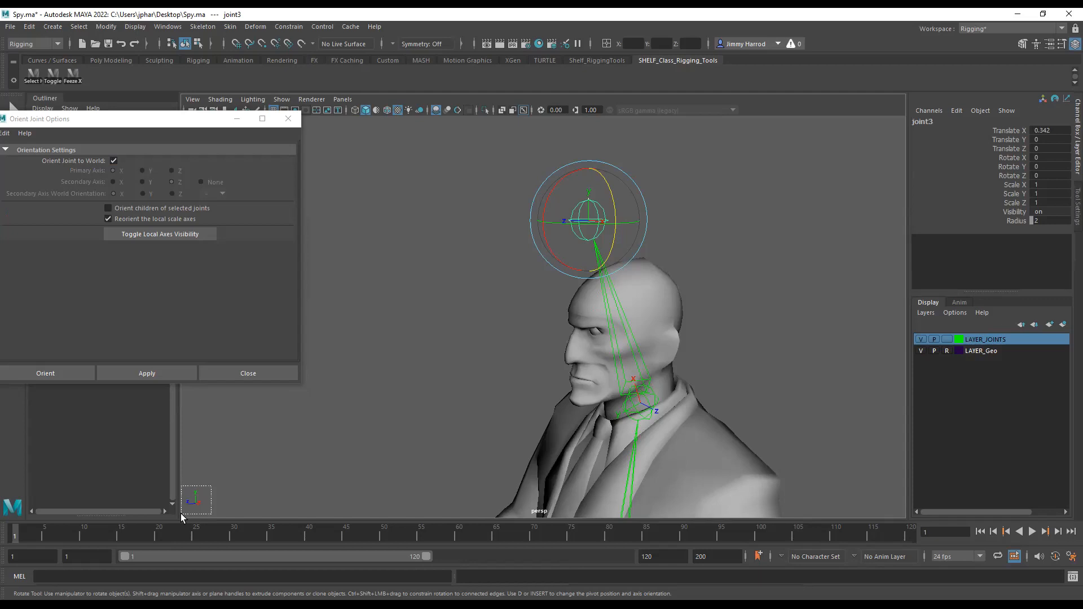
left_click_drag(180, 513, 181, 513)
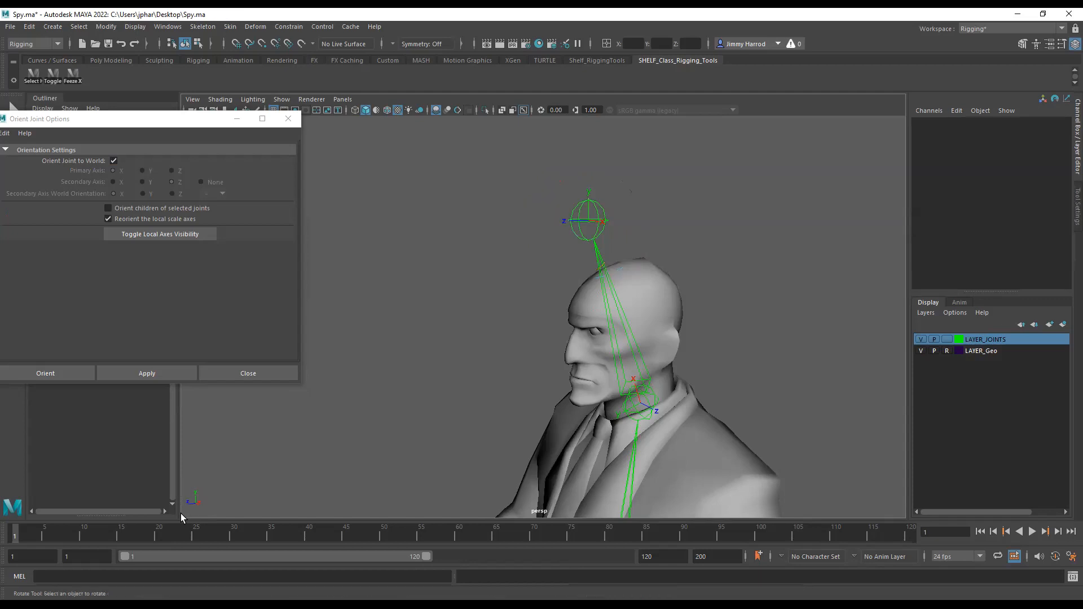
left_click(581, 204)
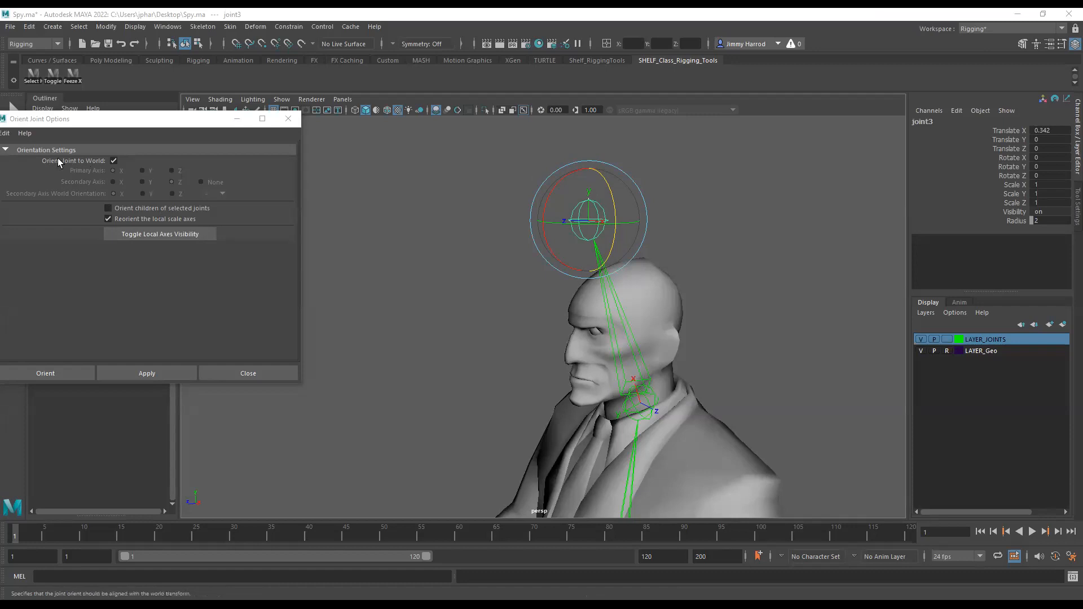
left_click(144, 374)
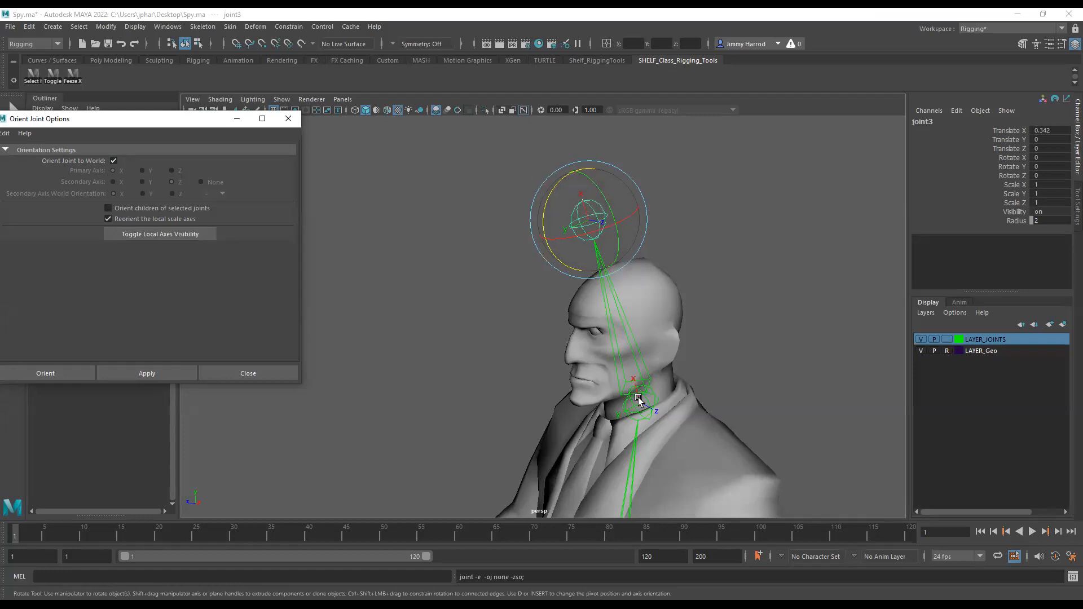
left_click_drag(638, 397, 699, 399, "alt")
middle_click_drag(710, 389, 659, 367, "alt")
left_click(288, 119)
double_click(69, 270)
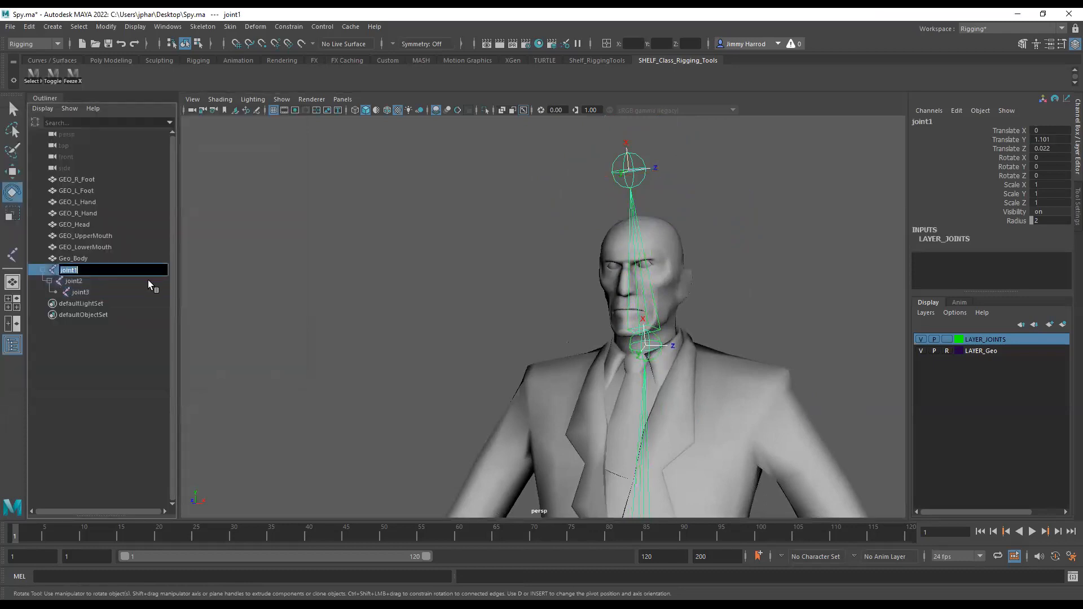
scroll(673, 364, "down", 5)
middle_click_drag(673, 367, 668, 331, "alt")
left_click_drag(668, 332, 633, 334, "alt")
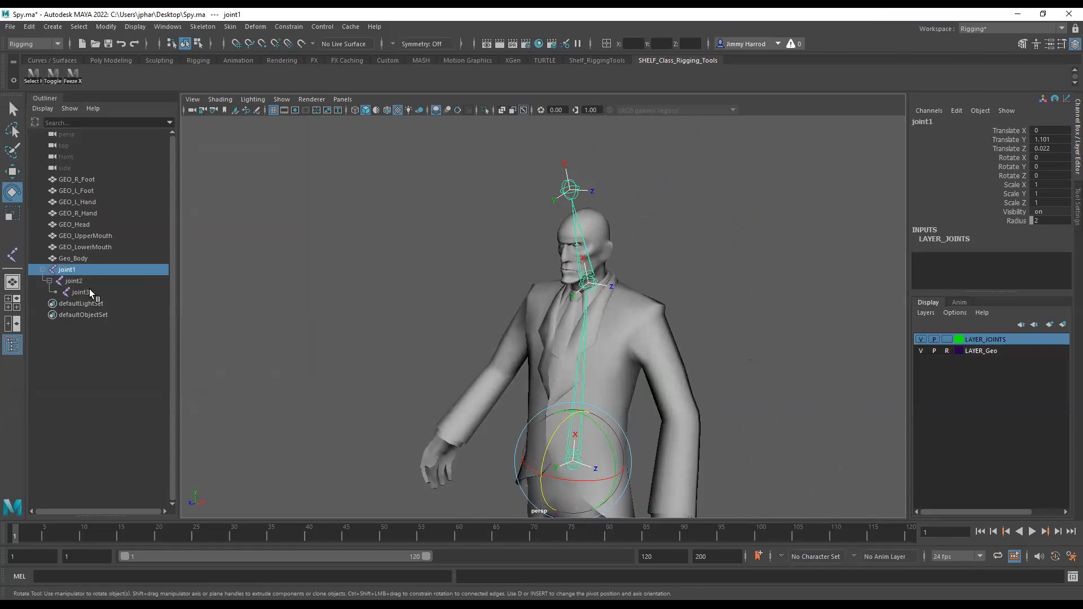
left_click(606, 44)
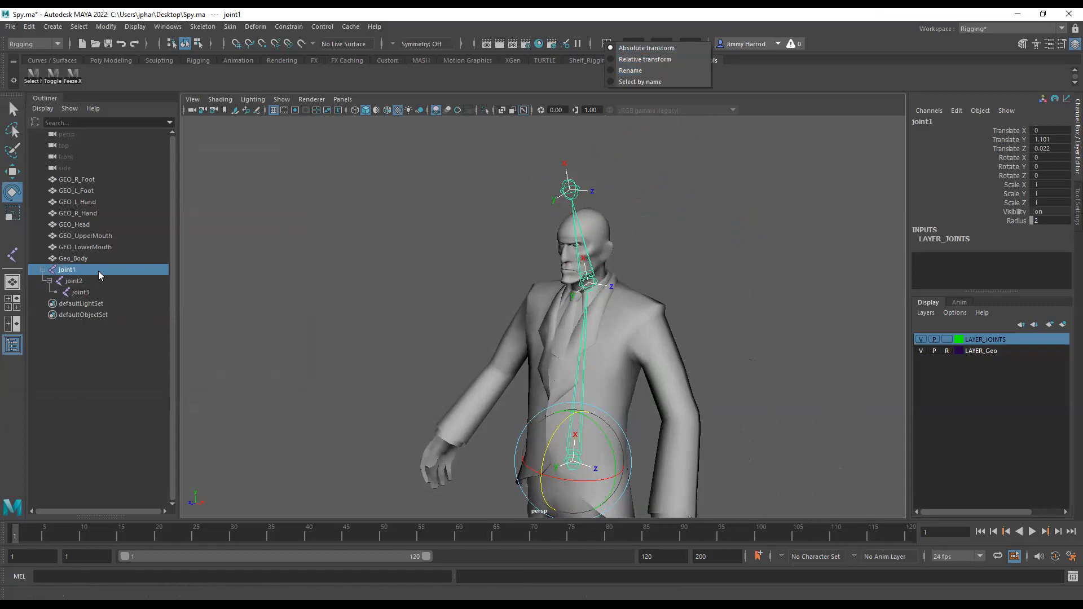
Step: Select all three joints of the chain and batch rename them with the base name JNT_
left_click_drag(98, 270, 87, 291)
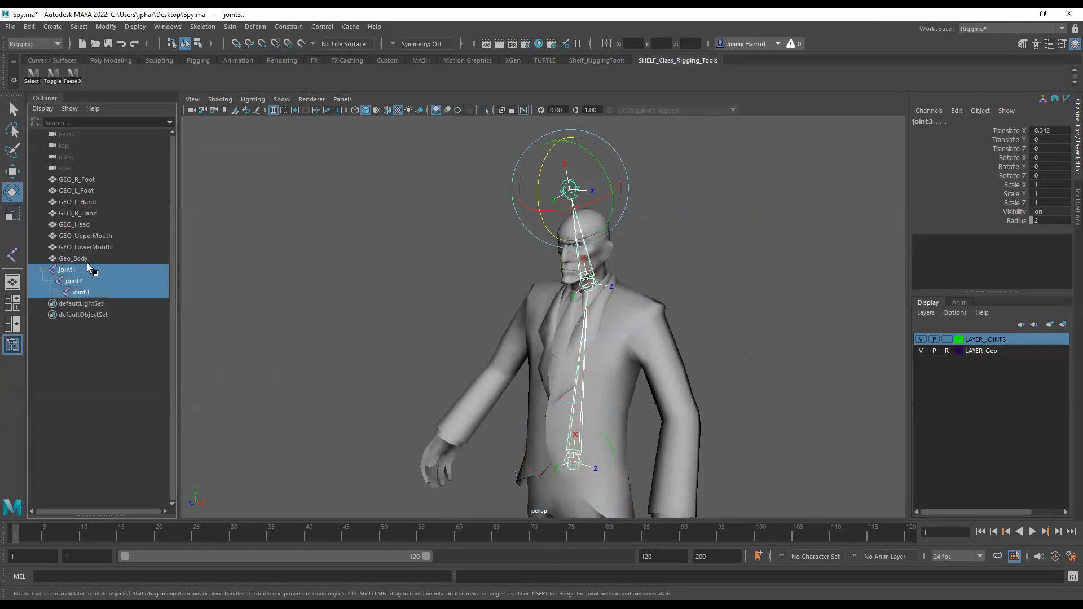
left_click(84, 269)
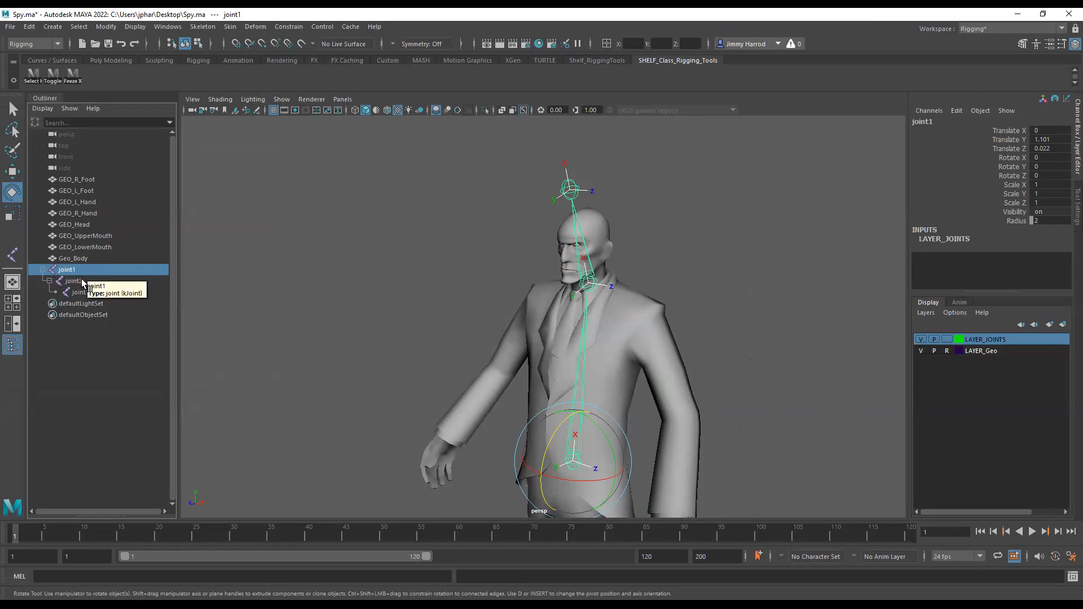
left_click(88, 288, "shift")
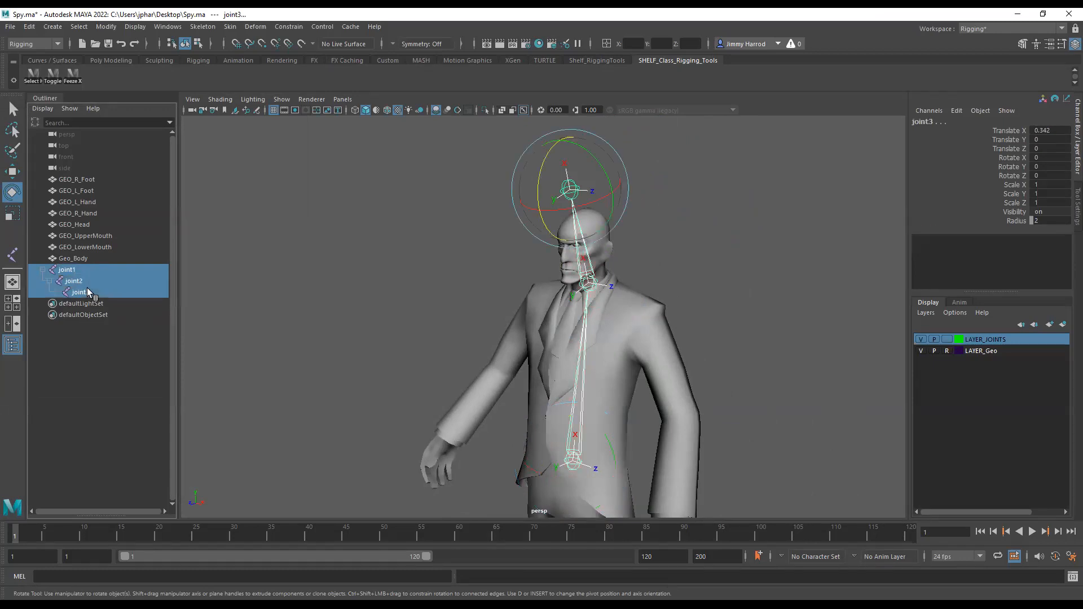
left_click(86, 269)
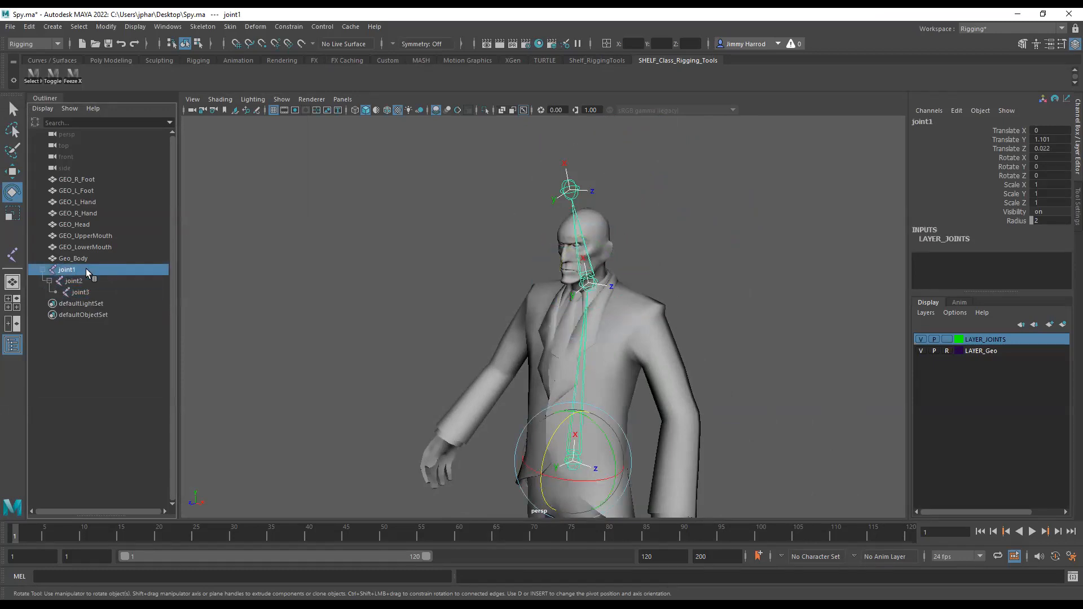
left_click(90, 291, "shift")
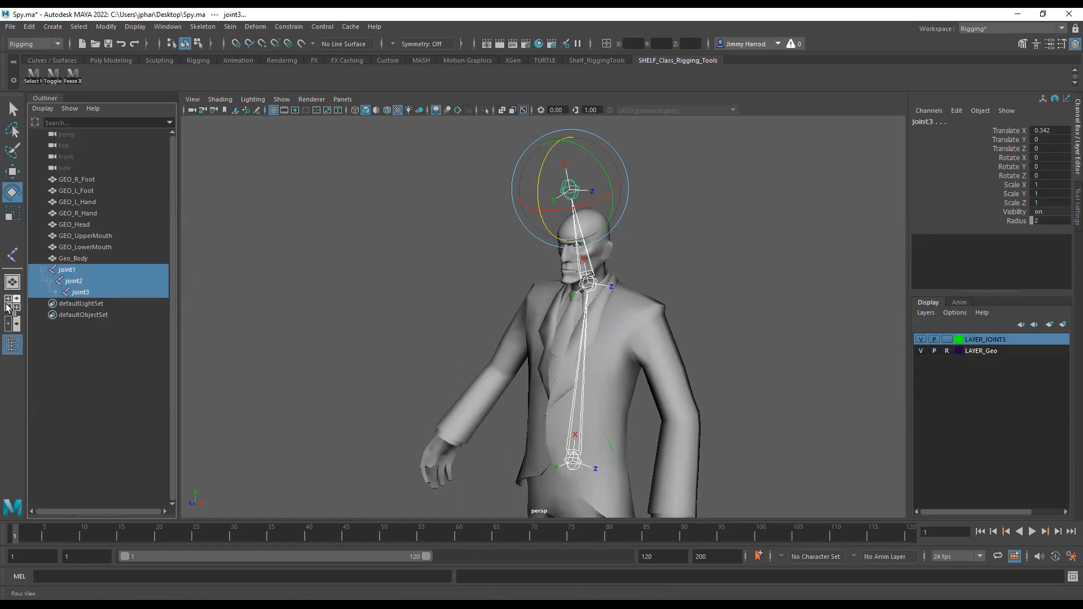
left_click(607, 43)
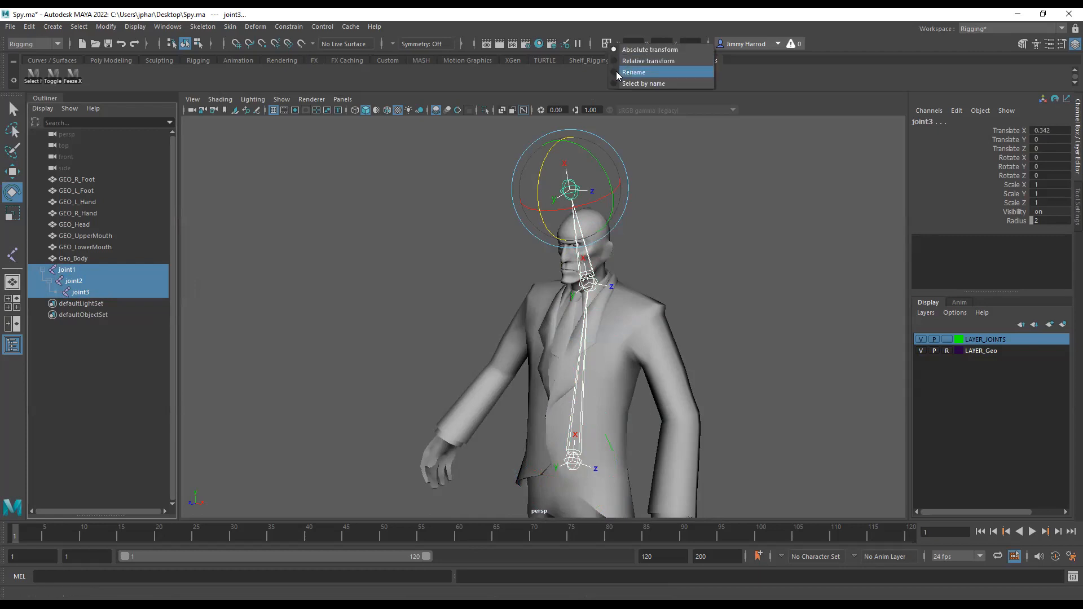
left_click(616, 72)
type("JNT_")
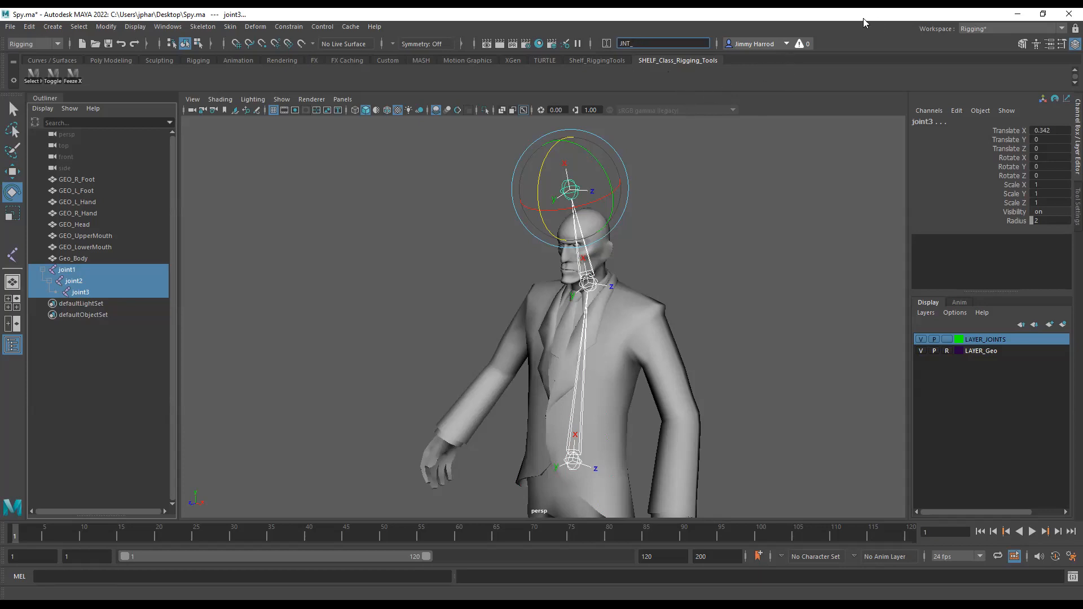
key("alt+Tab")
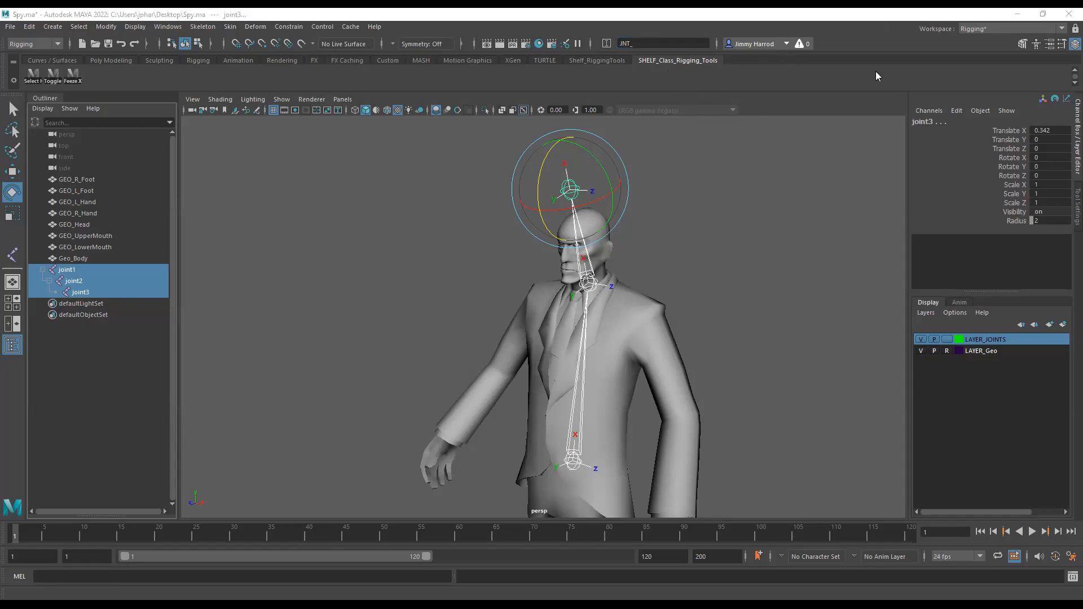
left_click(663, 43)
key("Return")
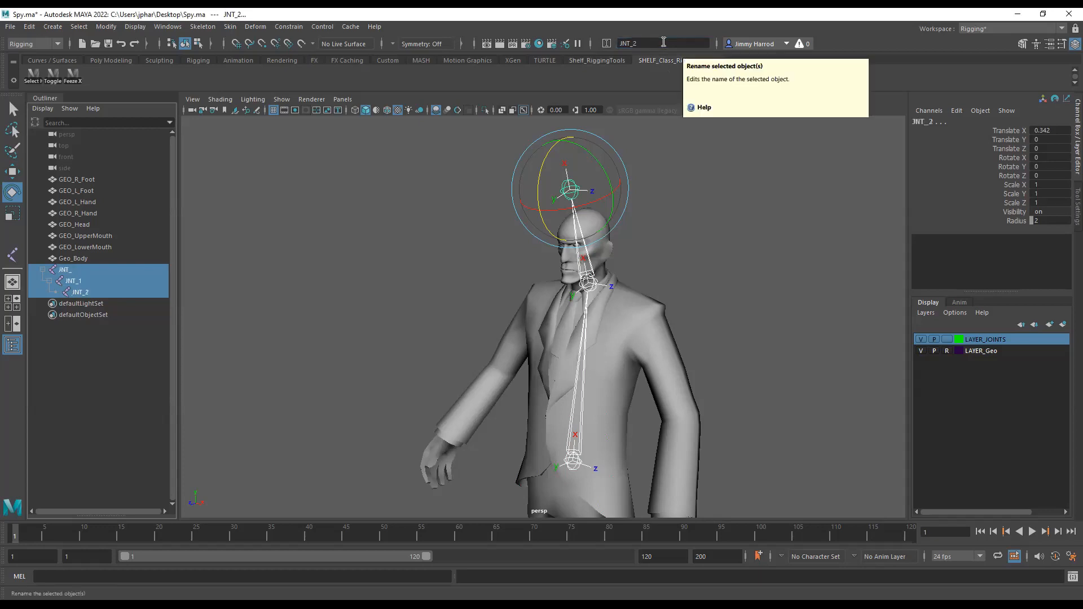
Step: Rename the first joint of the chain to JNT_Root
left_click(93, 273)
double_click(85, 270)
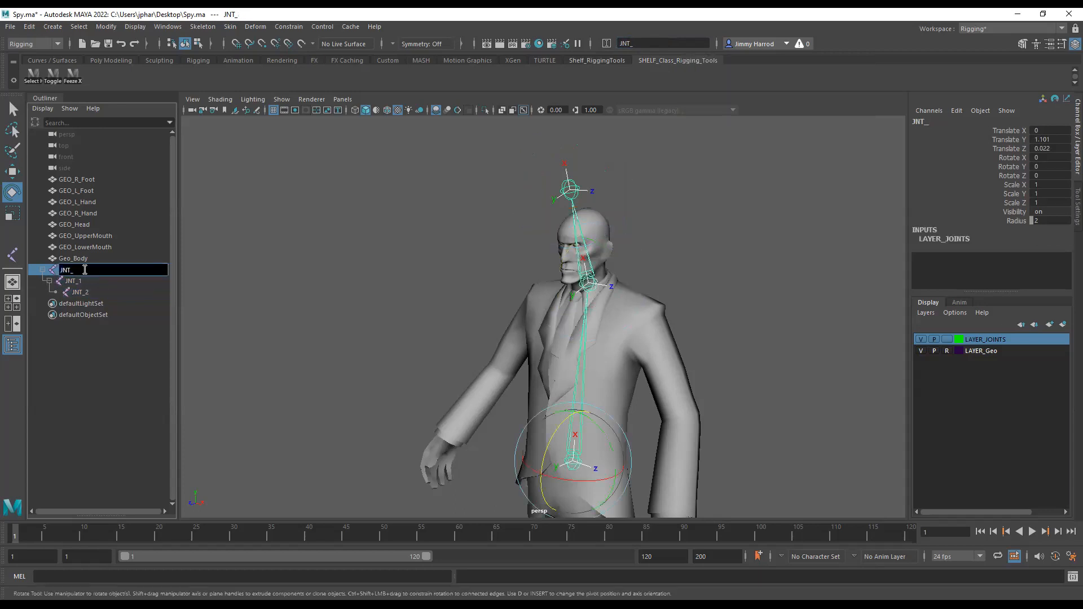
type("Rott")
key("Return")
Step: Rename the neck joint JNT_1 to JNT_Spine_X
left_click(88, 279)
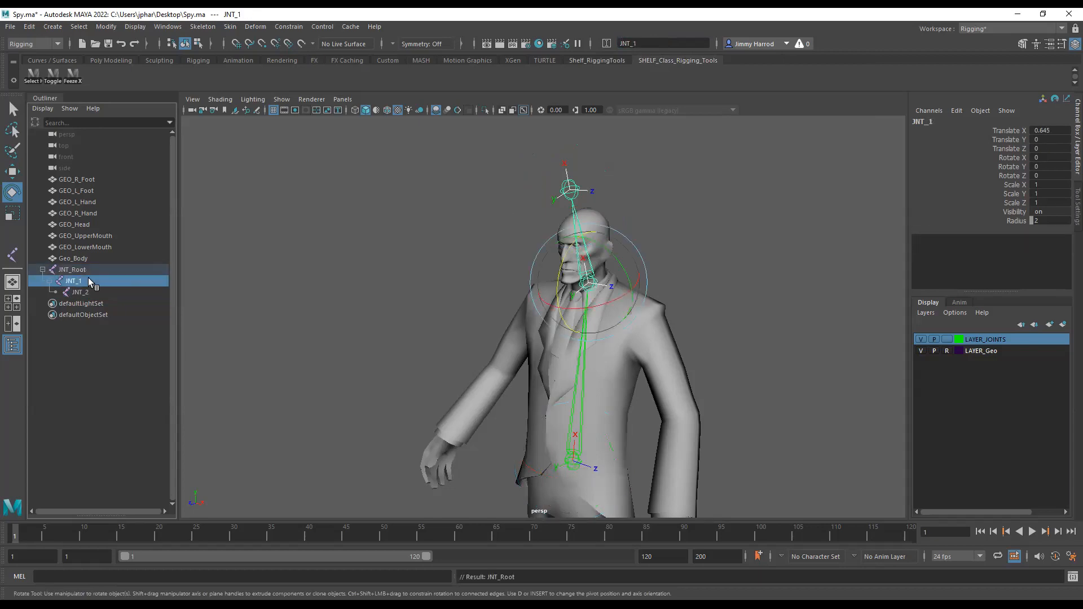
double_click(88, 279)
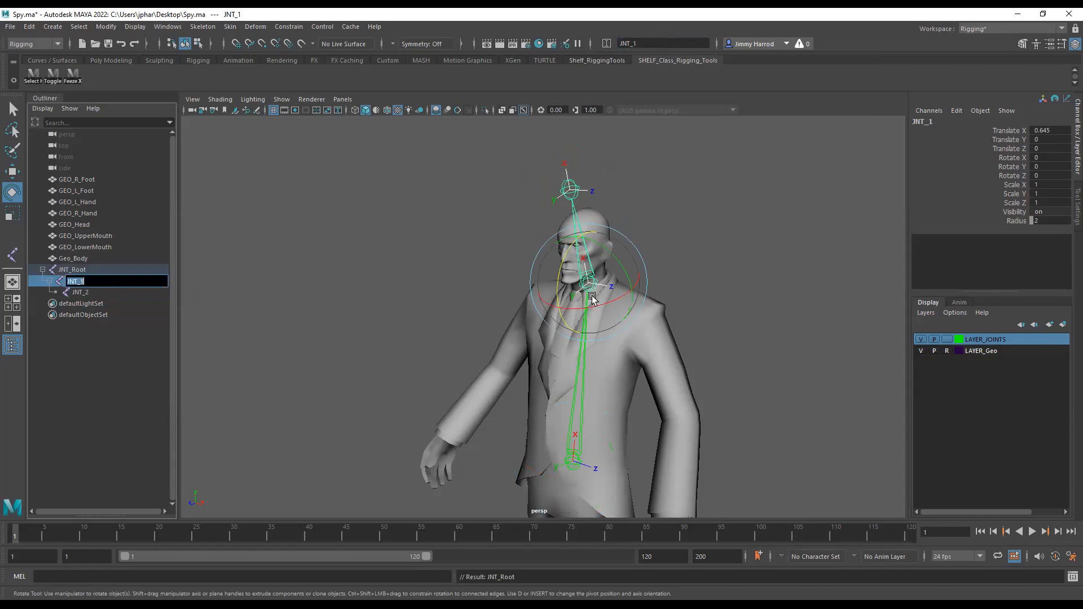
left_click(79, 282)
left_click_drag(620, 330, 523, 323, "alt")
double_click(89, 279)
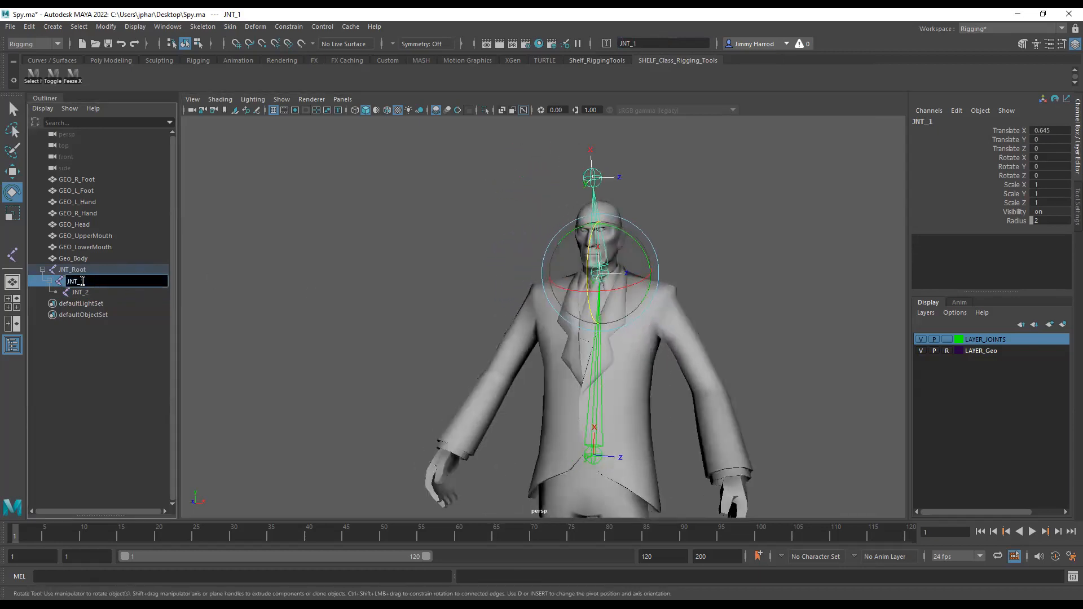
type("Spine_X")
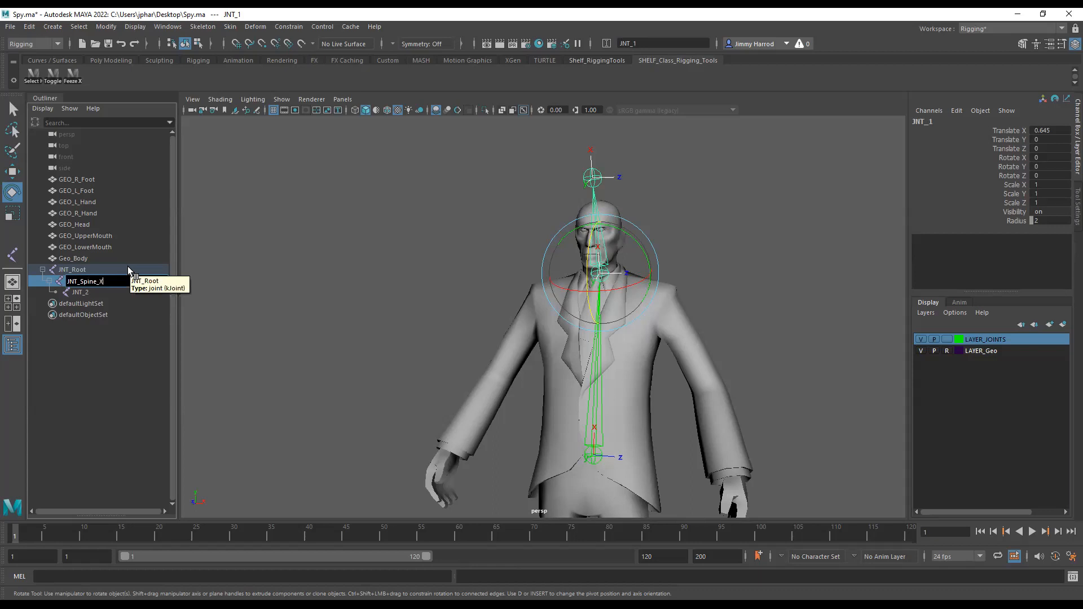
key("Return")
Step: Rename the end joint above the head to JNT_Head_T
left_click(580, 179)
left_click(581, 178)
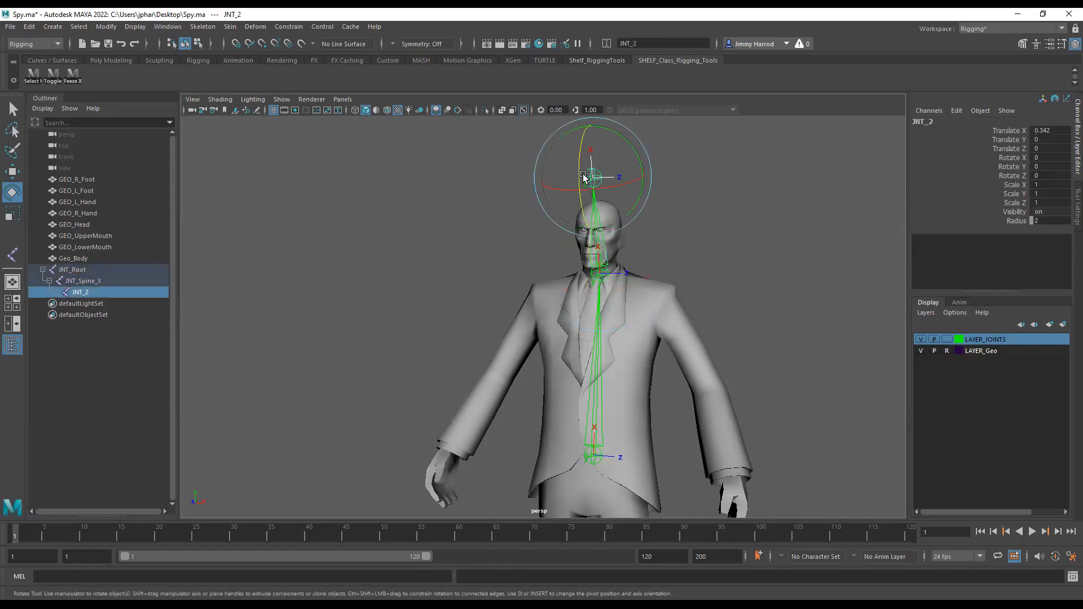
double_click(90, 293)
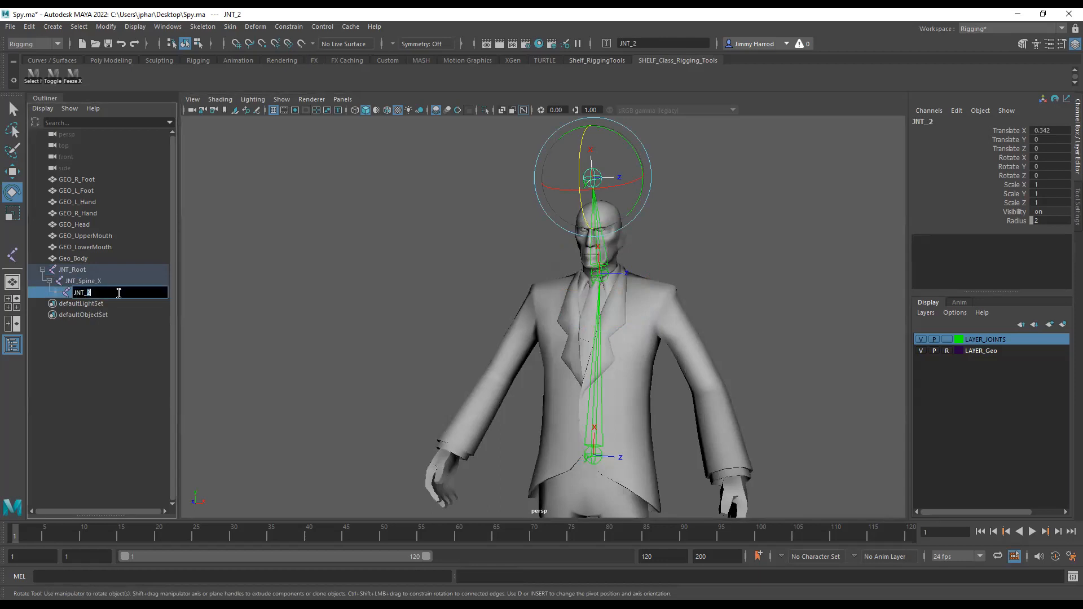
type("Head_T")
key("Return")
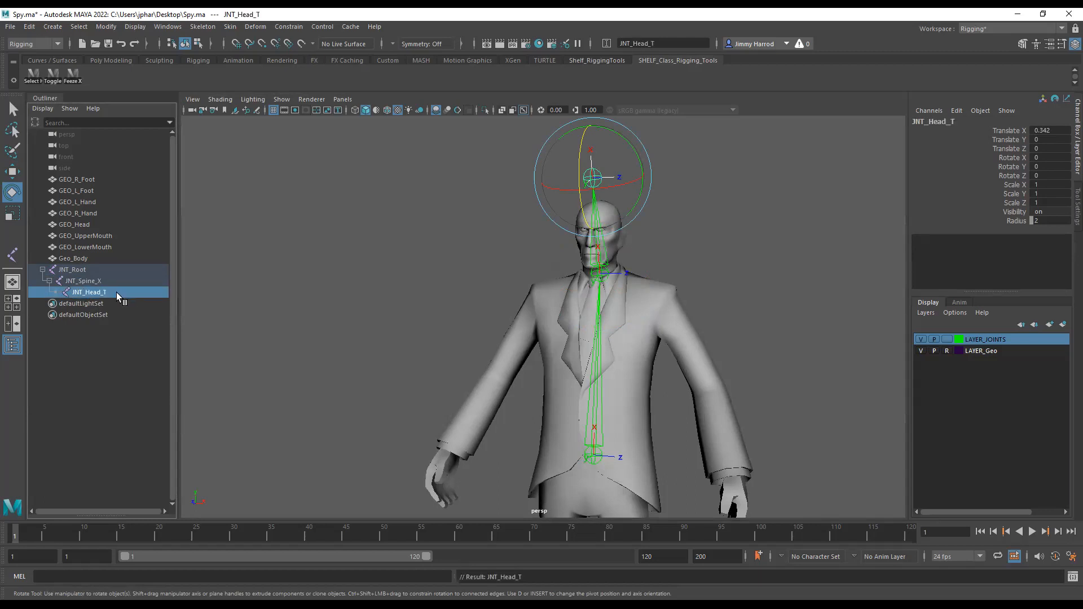
Step: Select all three joints and toggle the visibility of LAYER_JOINTS off and on to check its contents
left_click(696, 225)
left_click_drag(725, 285, 661, 332, "alt")
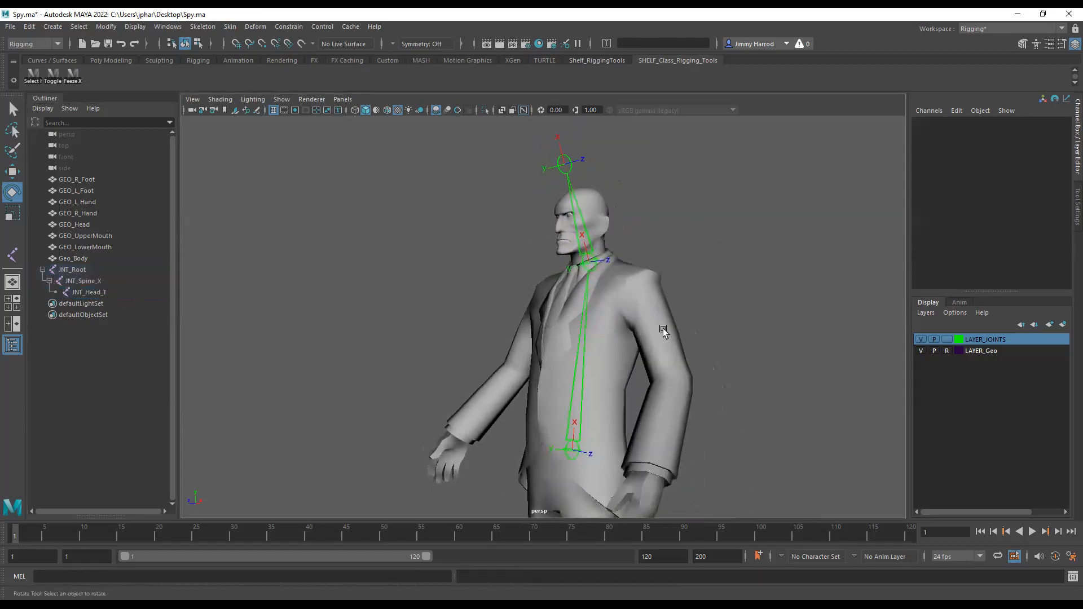
left_click_drag(119, 271, 125, 293)
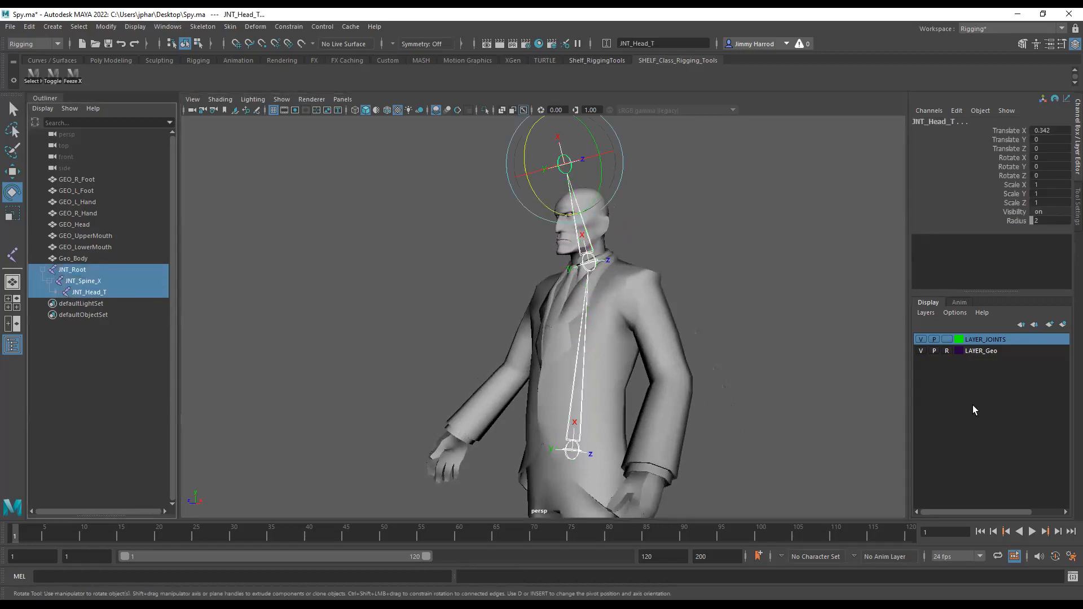
left_click(920, 339)
left_click(920, 339)
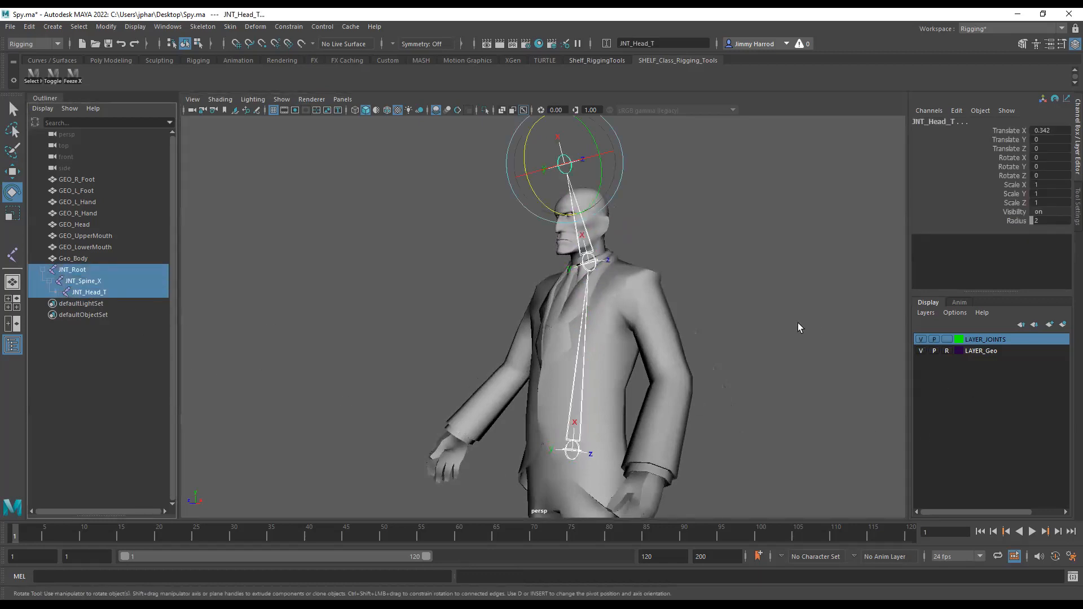
left_click(780, 346)
Step: Select the root joint and examine its placement in the torso from the perspective and side views
left_click(577, 452)
scroll(586, 477, "up", 2)
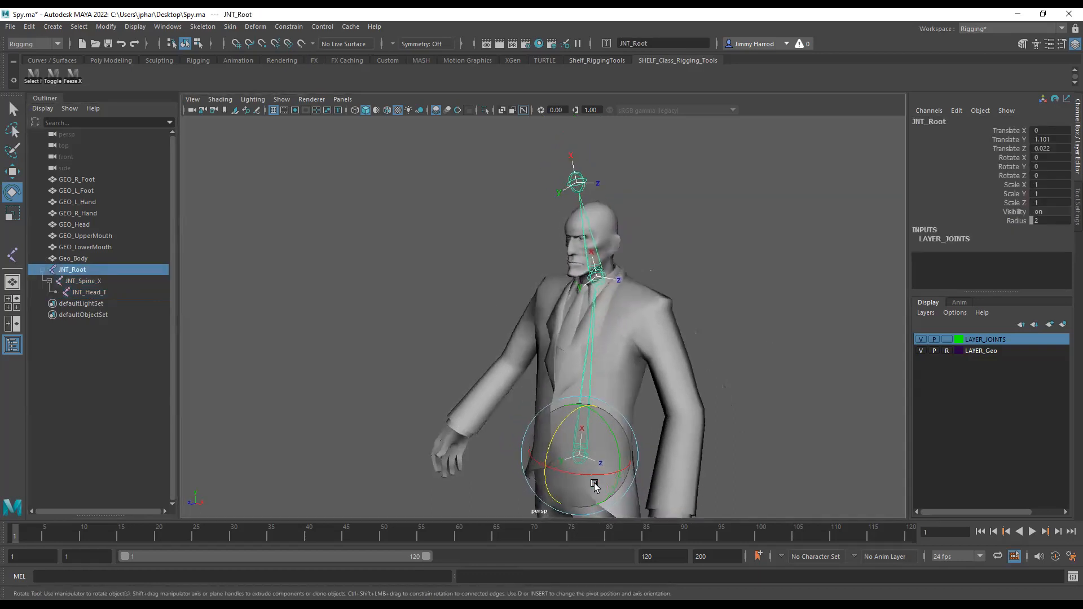
scroll(657, 475, "up", 1)
left_click_drag(657, 476, 625, 370, "alt")
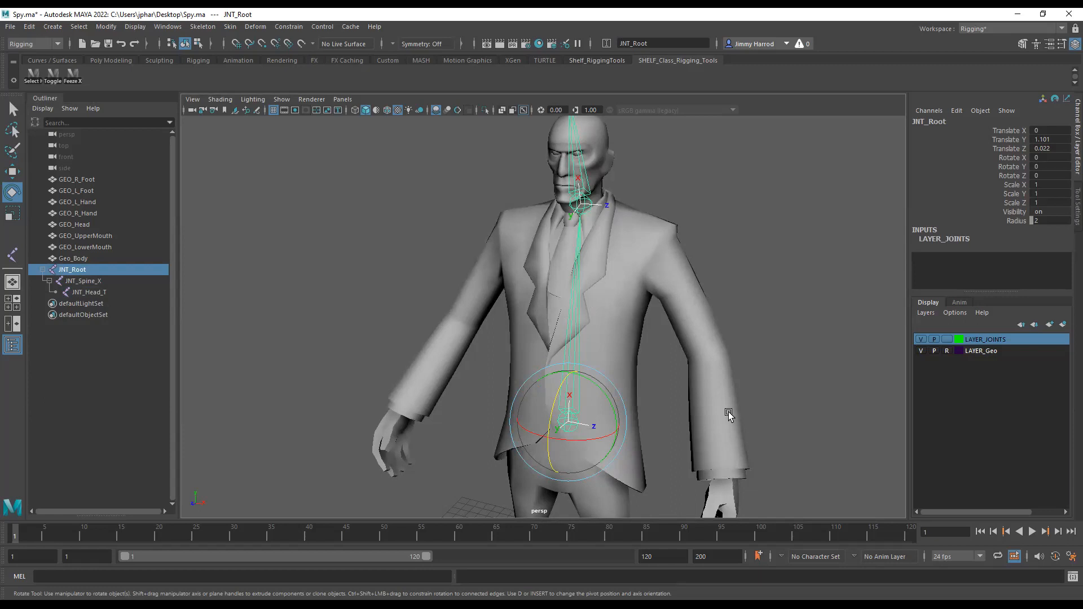
key("space")
key("space")
scroll(598, 426, "up", 1)
middle_click_drag(610, 402, 617, 323, "alt")
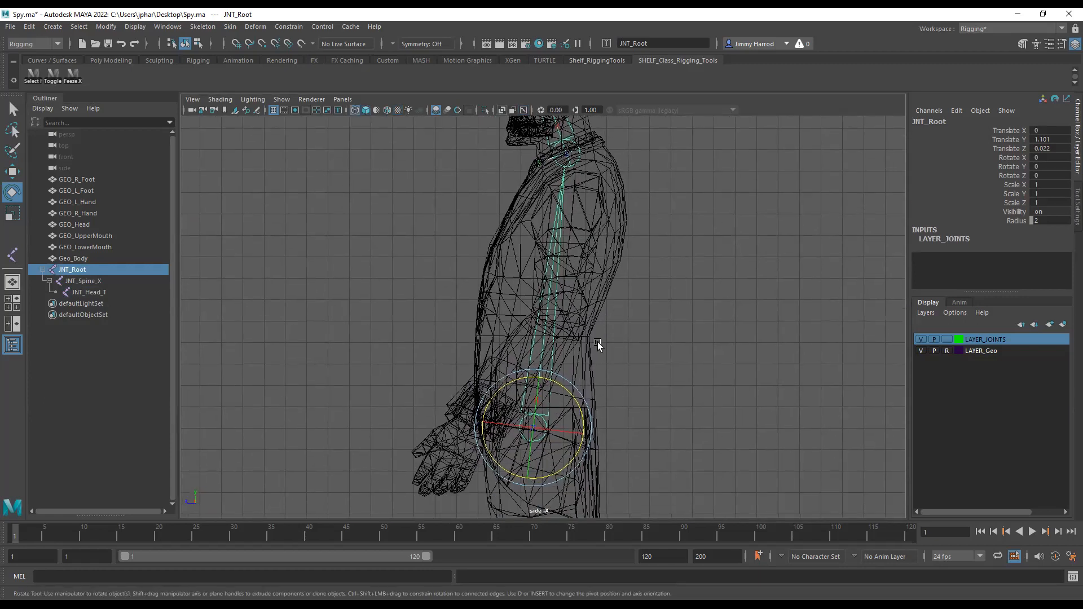
Step: Show the torso in the front view with wireframe on shaded enabled, framing the joints from root to neck
key("space")
key("space")
middle_click_drag(701, 367, 697, 232, "alt")
scroll(562, 293, "down", 1)
right_click_drag(563, 293, 188, 377, "alt")
middle_click_drag(551, 424, 519, 325, "alt")
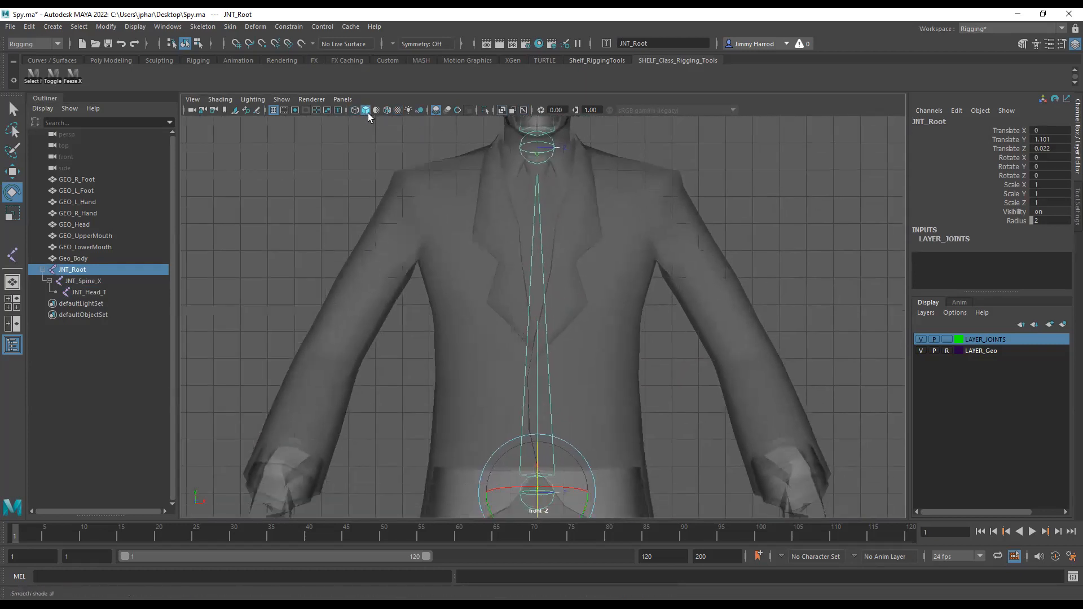
left_click(387, 110)
mouse_move(781, 365)
middle_mouse_down("alt")
mouse_move(761, 344)
mouse_move(802, 306)
middle_mouse_up("alt")
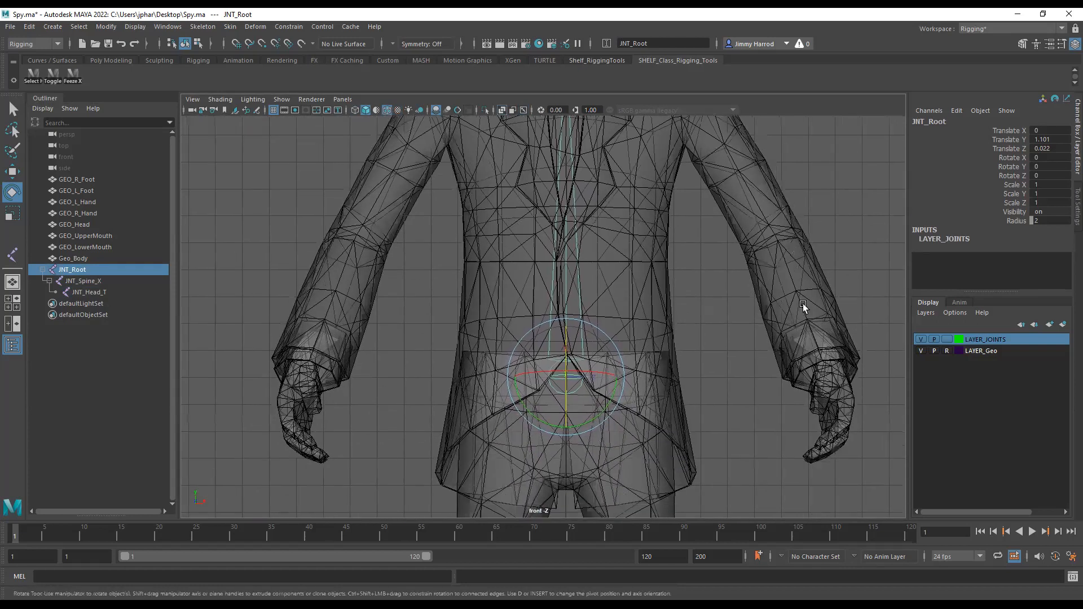
right_click_drag(802, 307, 713, 295, "alt")
middle_click_drag(713, 295, 710, 373, "alt")
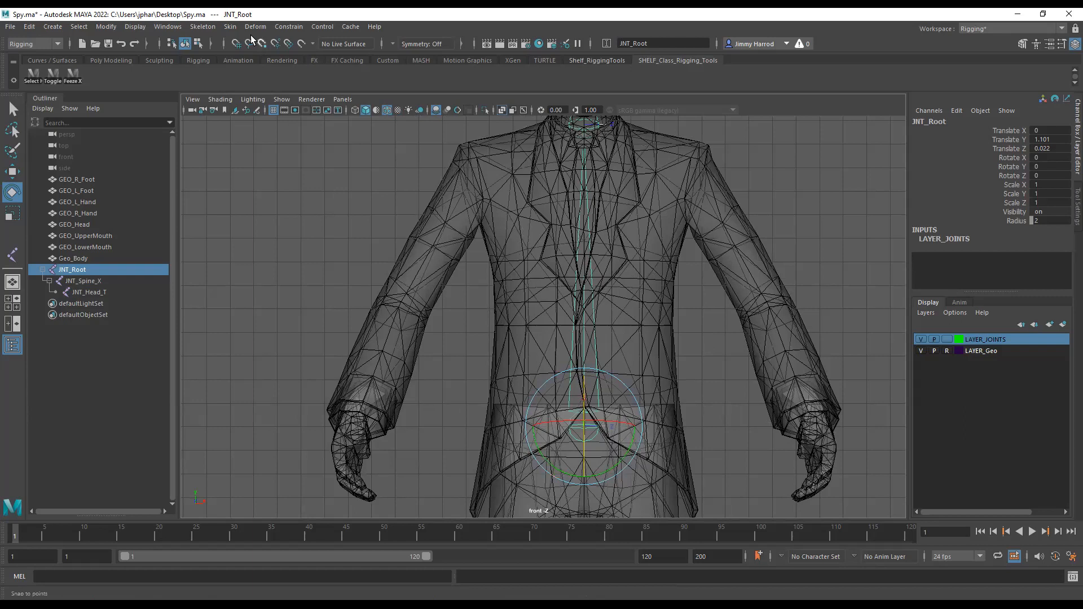
Step: Insert a joint about midway between JNT_Root and JNT_Spine_X, about 0.32 units above the root
left_click(204, 26)
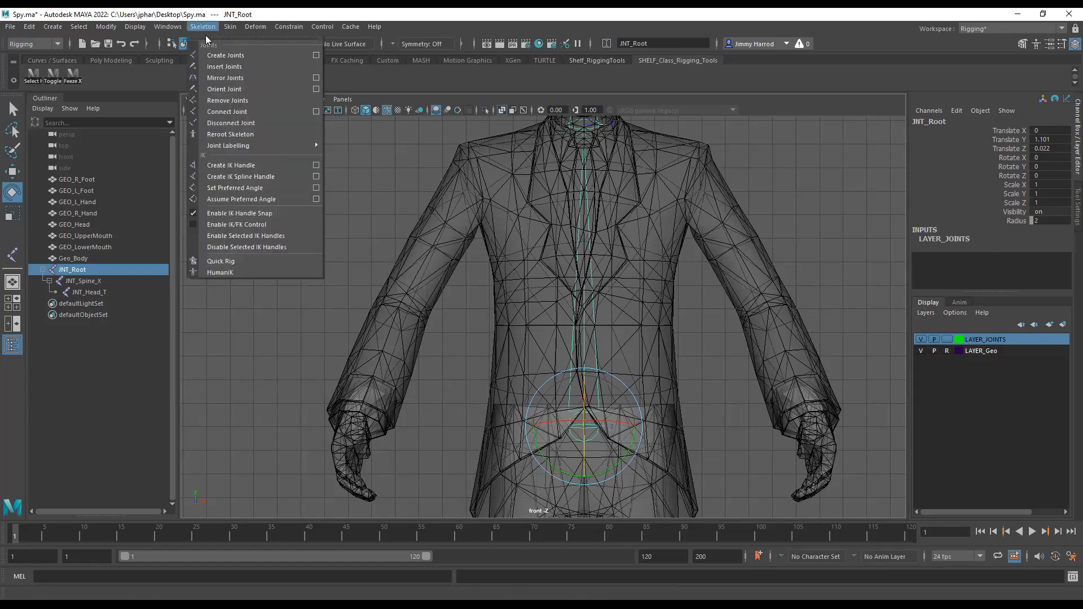
left_click(220, 66)
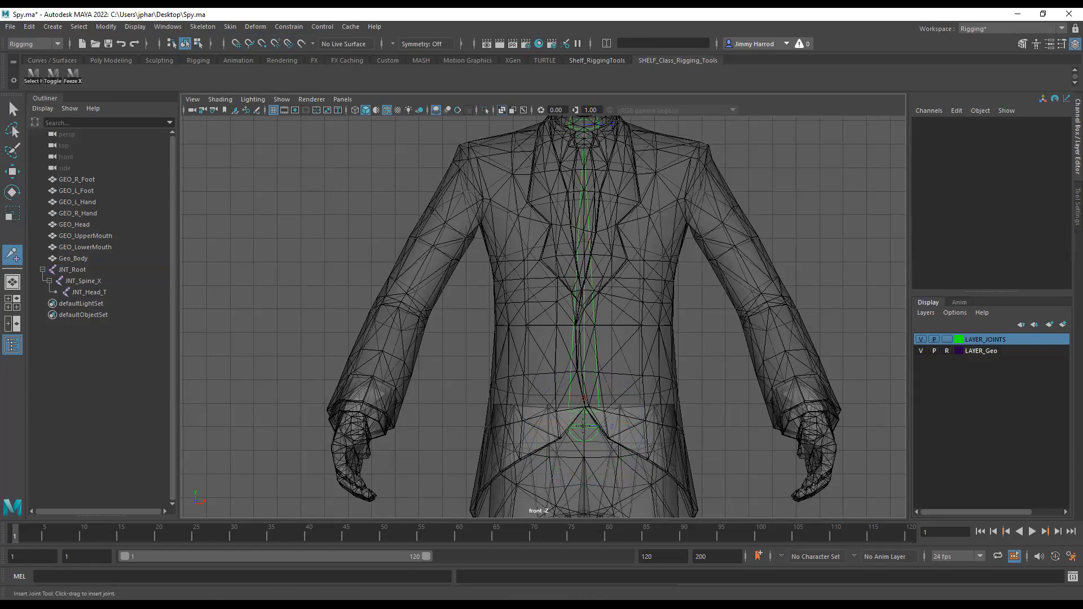
left_click_drag(585, 426, 677, 275)
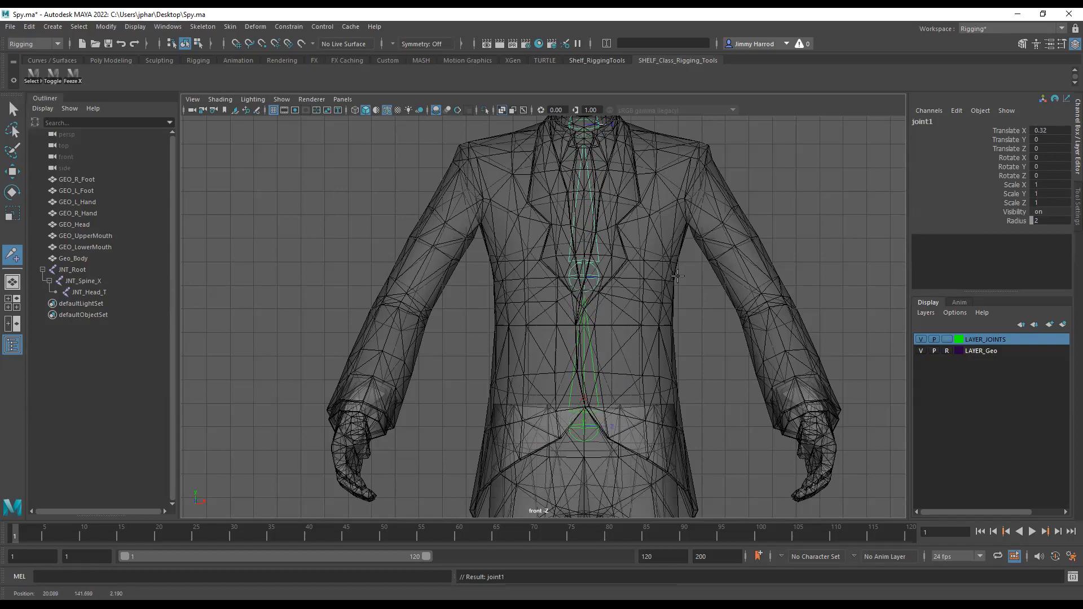
left_click_drag(677, 276, 677, 276)
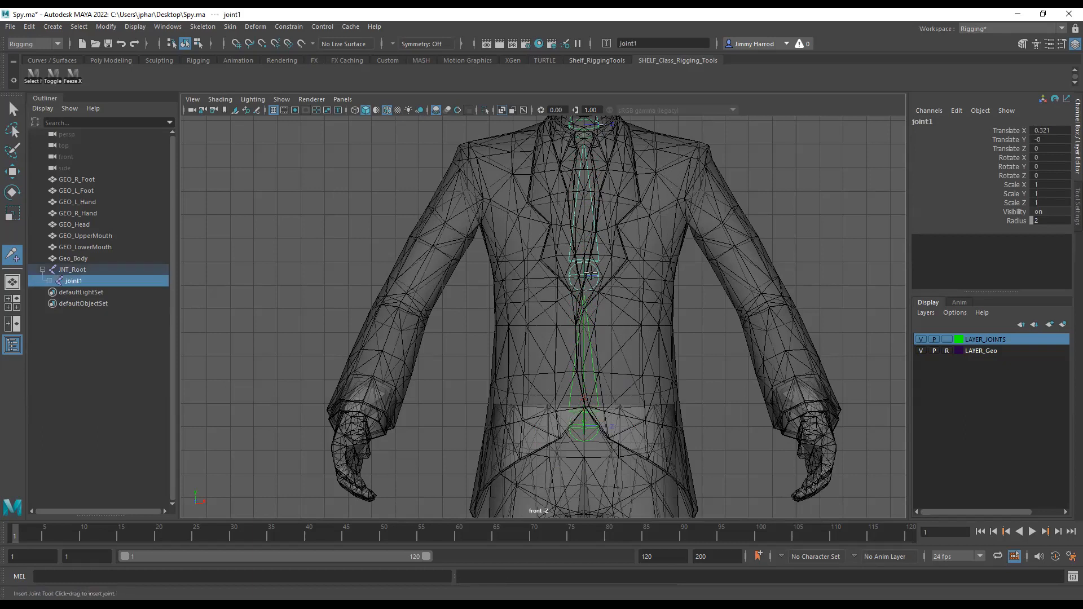
Step: Insert two more spine joints, one between the mid-spine and neck joints and one about 0.156 units above the root
left_click_drag(586, 275, 622, 196)
left_click_drag(585, 425, 637, 353)
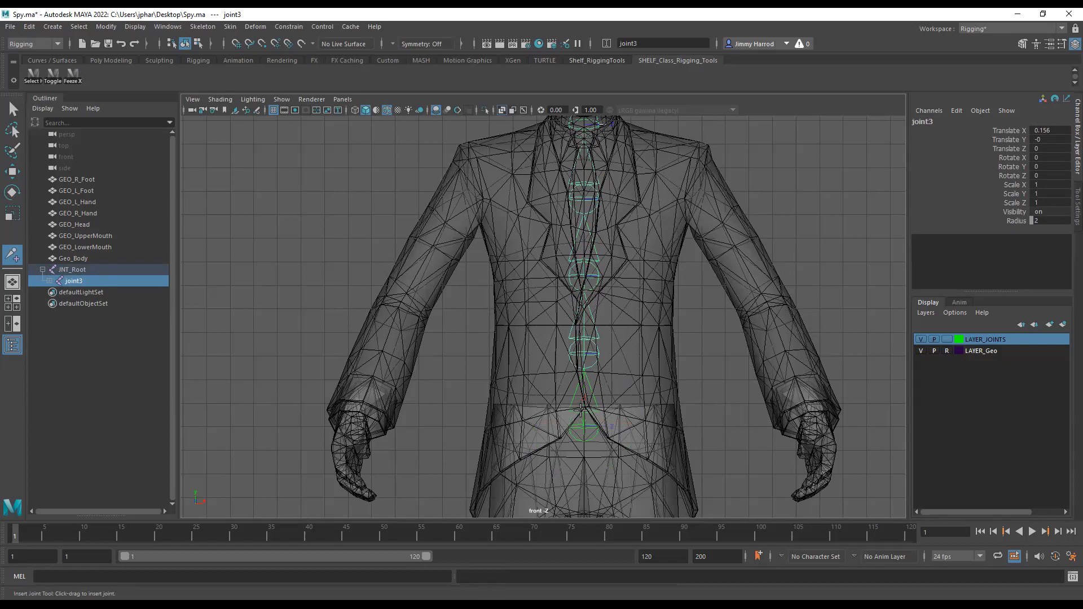
key("w")
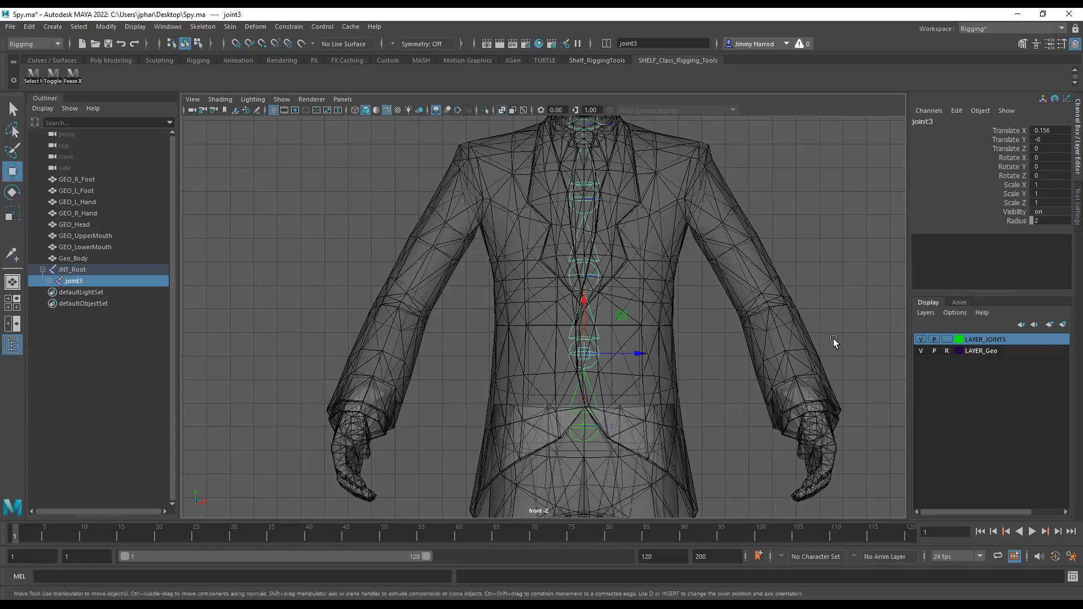
left_click(806, 275)
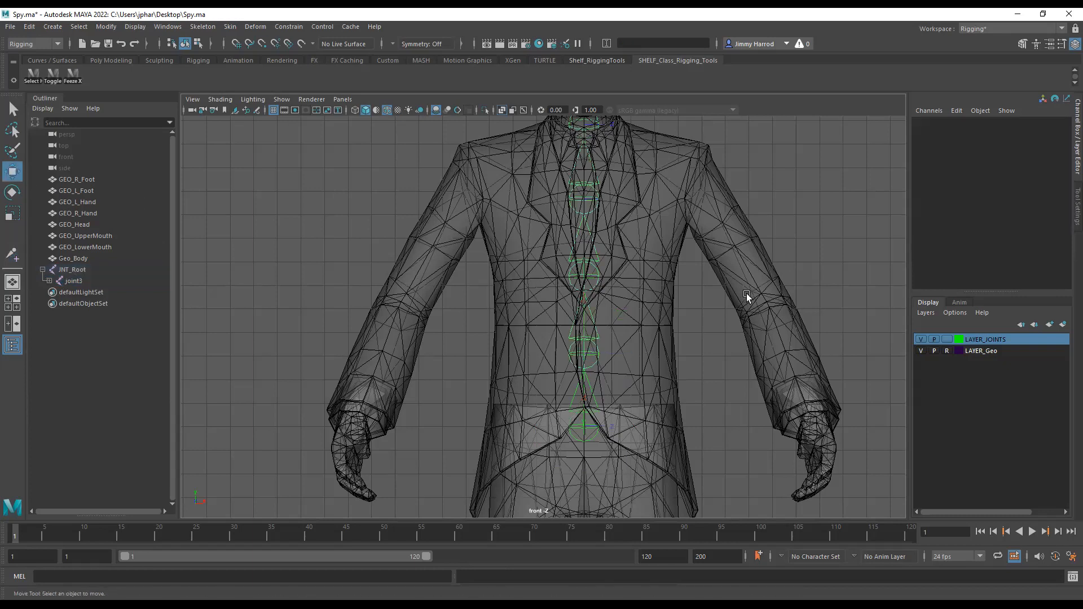
Step: Inspect the inserted spine joints in the perspective view
key("space")
key("space")
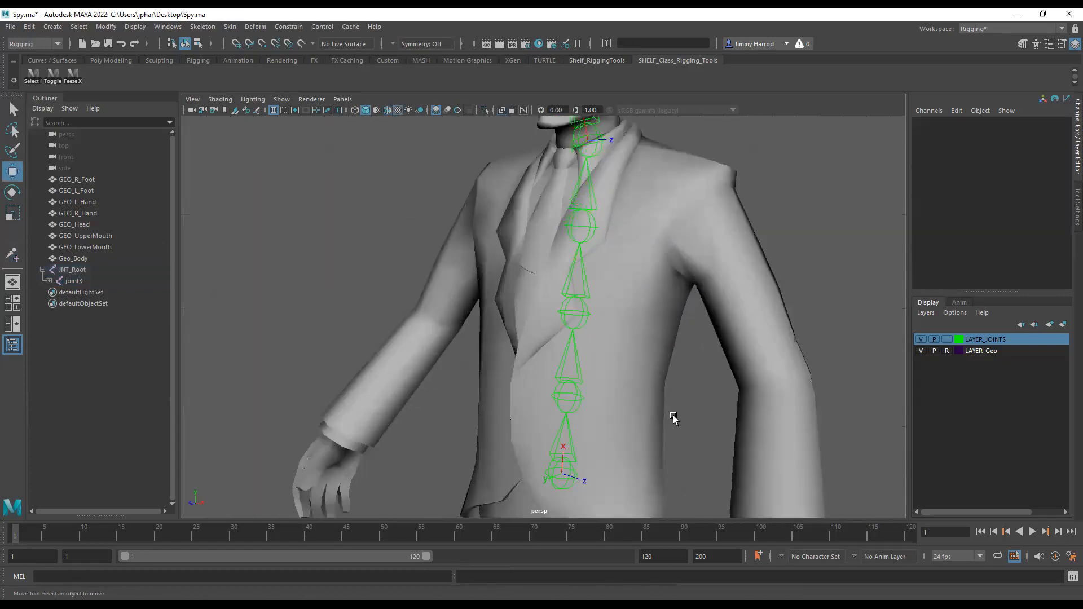
right_click_drag(631, 411, 537, 415, "alt")
left_click_drag(538, 415, 546, 418, "alt")
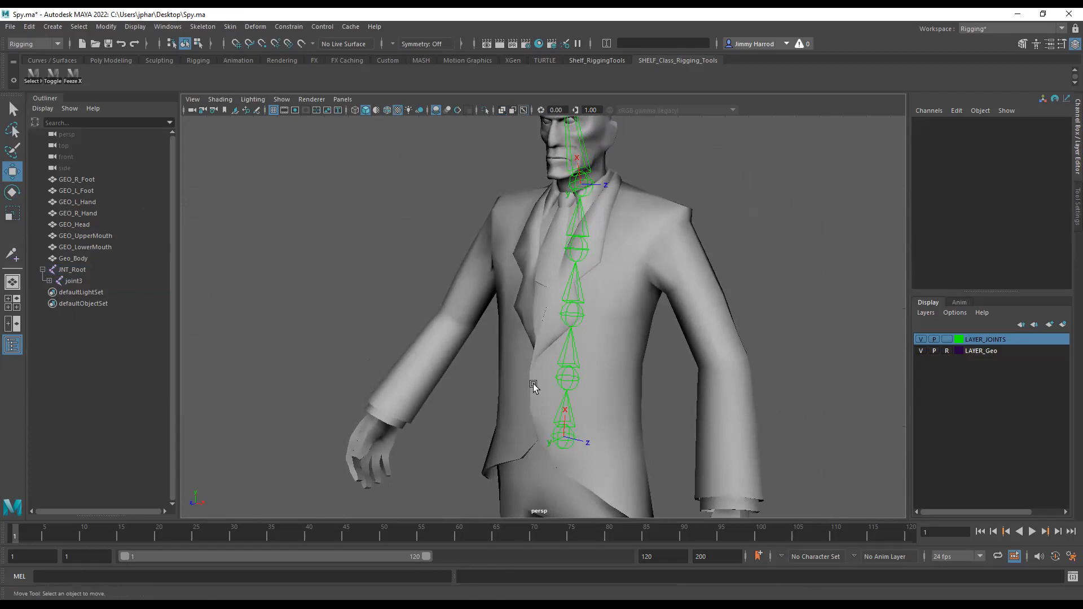
left_click(559, 377)
left_click(502, 223)
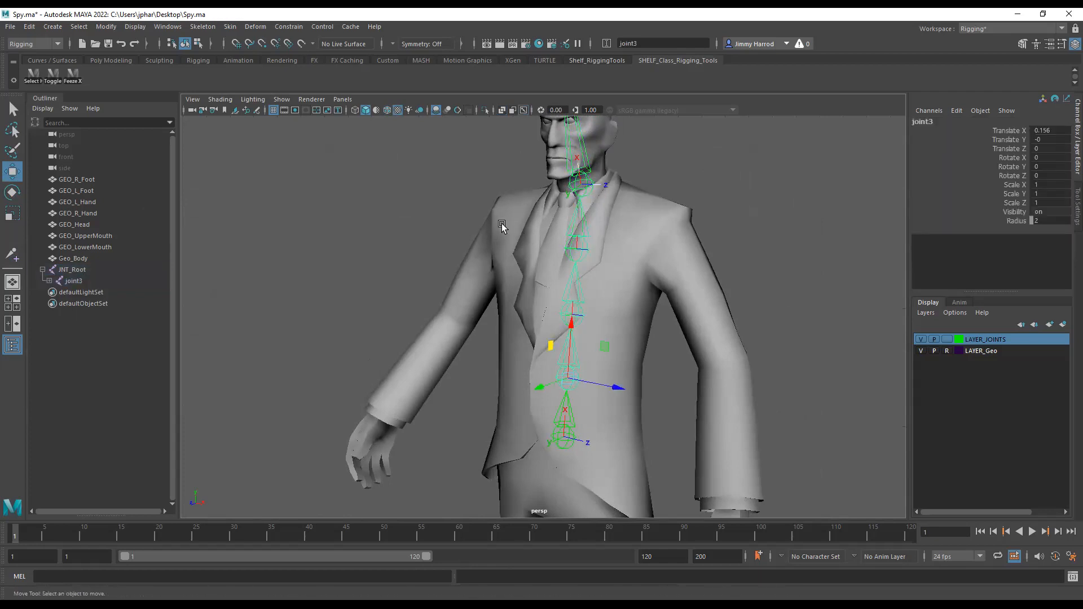
left_click_drag(527, 213, 670, 401)
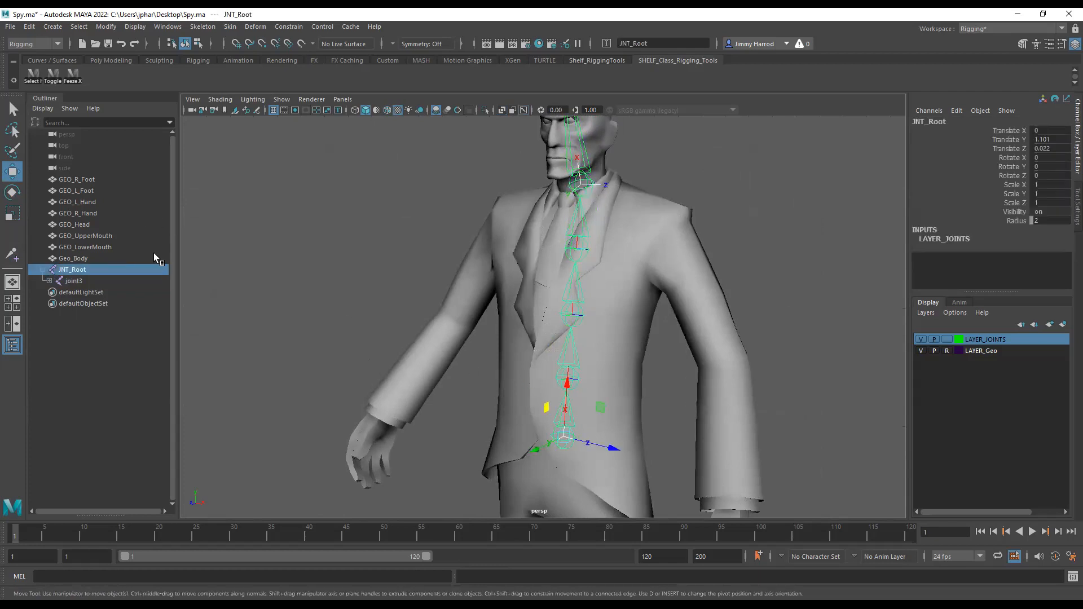
Step: Expand the joint hierarchy and display the local rotation axes of the three inserted spine joints
left_click(49, 281)
left_click(56, 292)
left_click(63, 303)
left_click(73, 280)
left_click(88, 302, "shift")
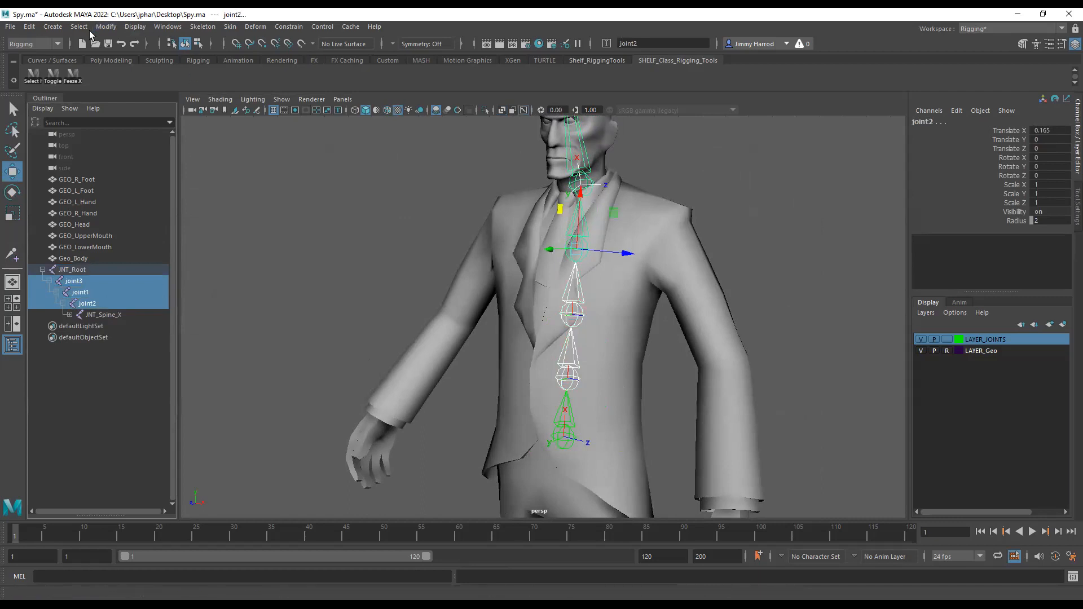
left_click(132, 26)
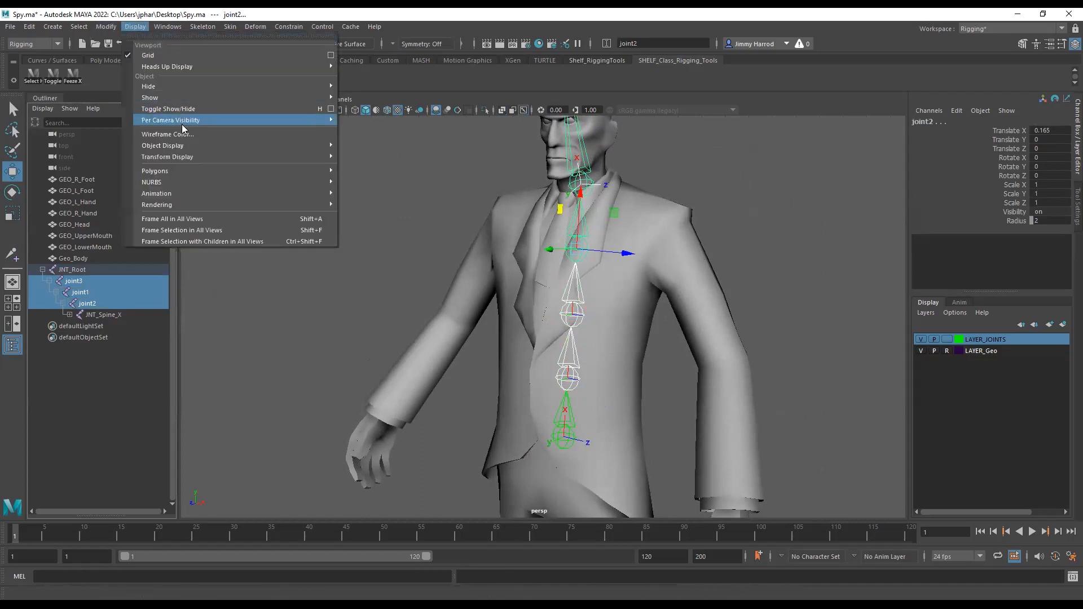
mouse_move(192, 153)
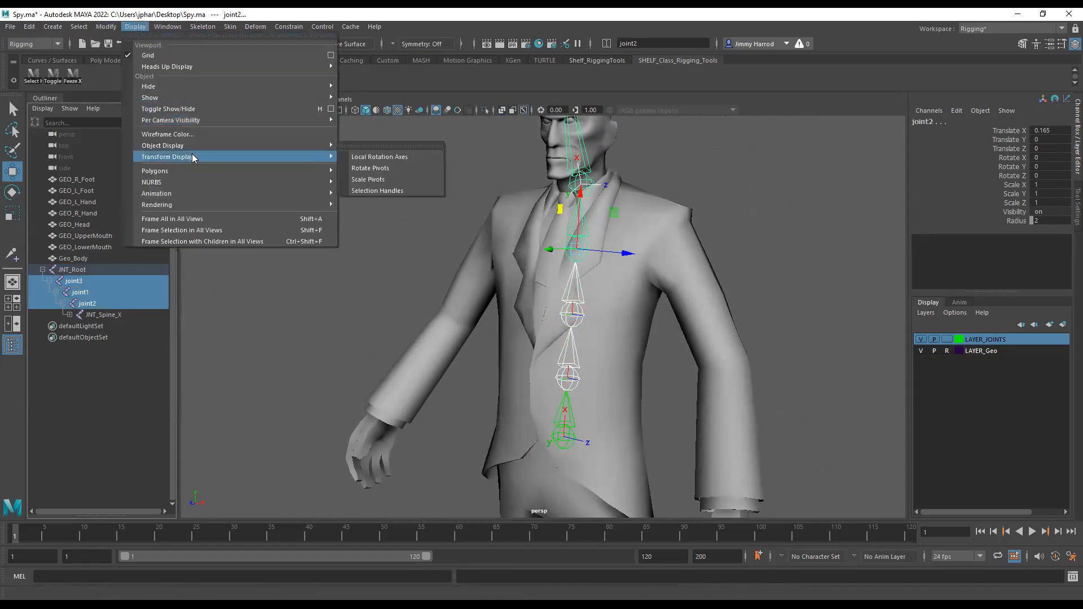
left_click(387, 157)
left_click(813, 350)
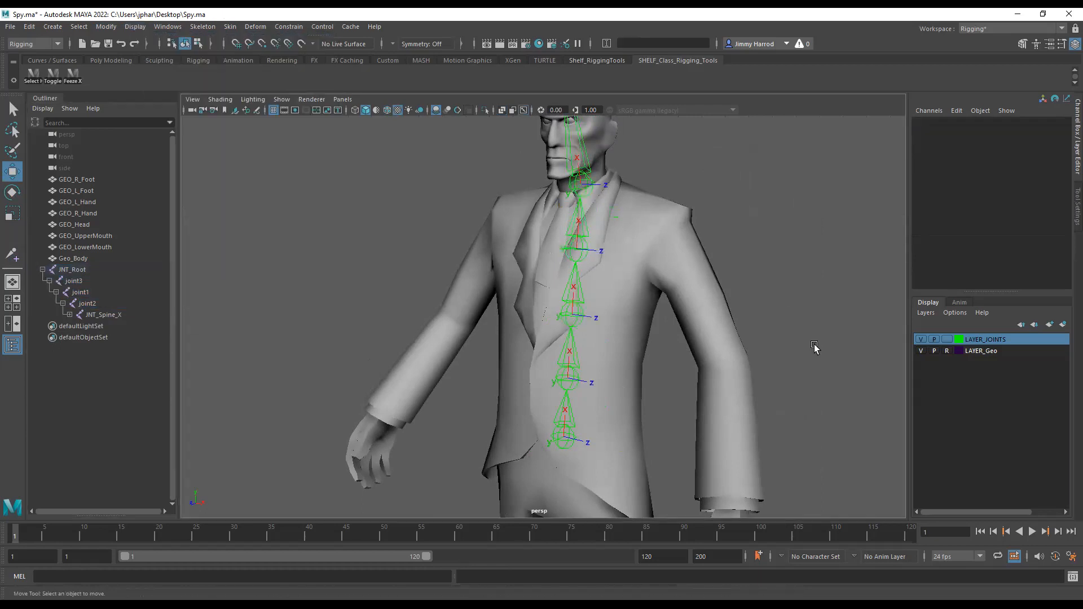
Step: Examine the local rotation axes along the spine from several angles, including the first joint above the root
scroll(599, 418, "up", 2)
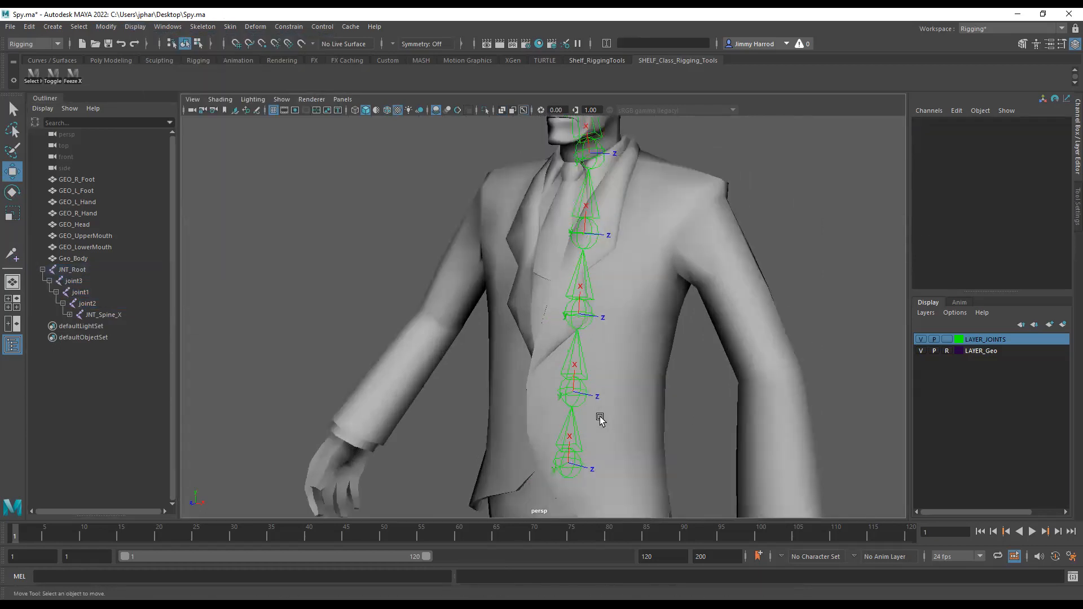
middle_click_drag(599, 417, 597, 368, "alt")
left_click_drag(597, 369, 541, 411, "alt")
left_click_drag(547, 356, 599, 198, "alt")
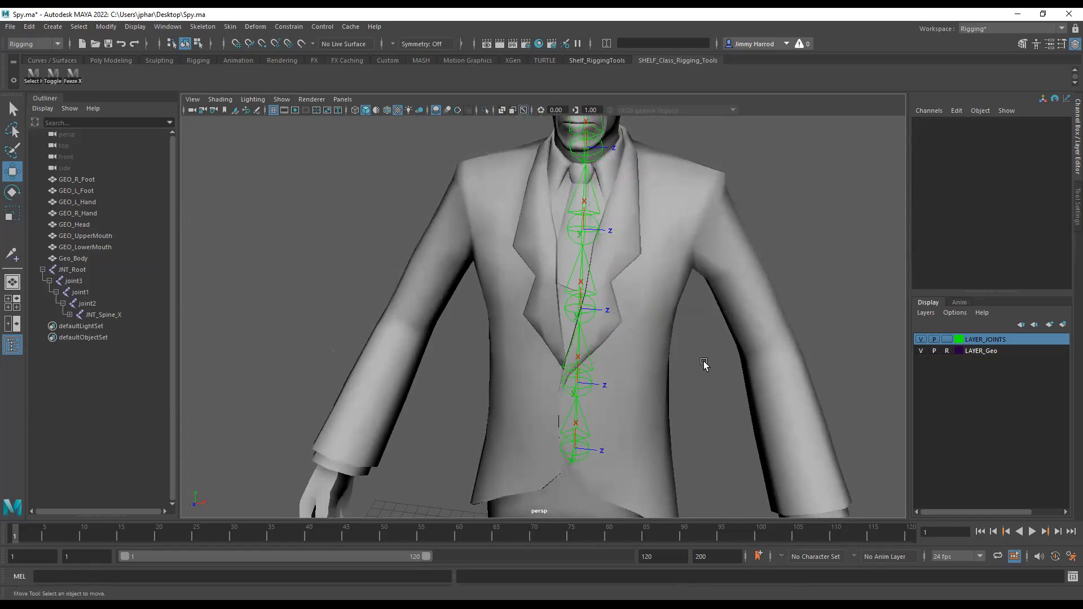
left_click(586, 383)
left_click_drag(586, 383, 650, 308, "alt")
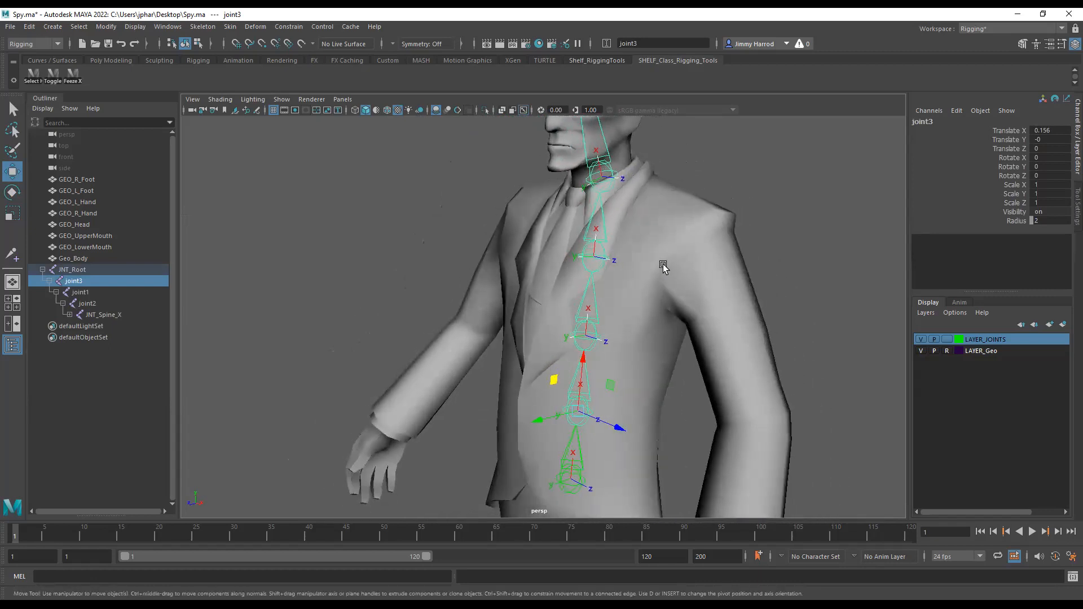
Step: Frame the head and neck joints in the side view
key("space")
key("space")
scroll(702, 421, "up", 3)
right_click_drag(701, 421, 759, 418, "alt")
middle_click_drag(759, 418, 614, 361, "alt")
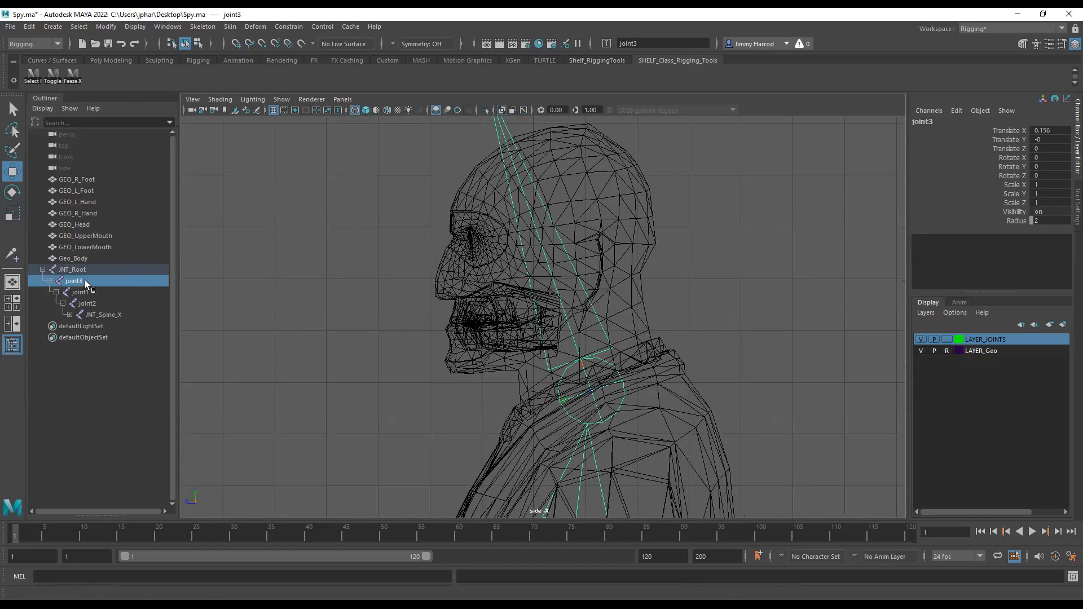
Step: Expand the hierarchy down to the head joint and frame the four spine joints in the side view
left_click(70, 314)
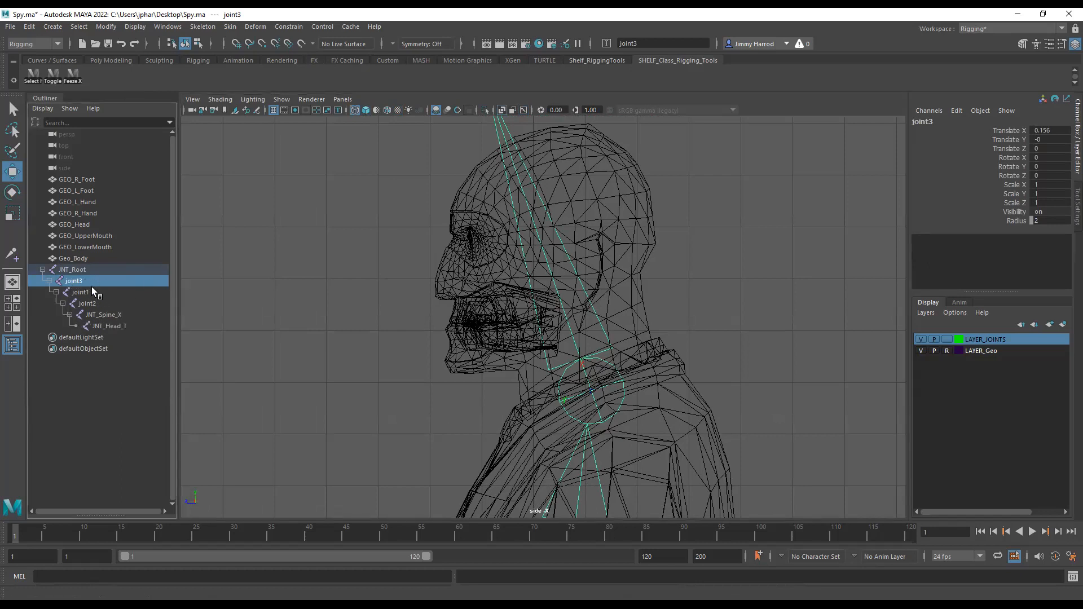
left_click(137, 311)
left_click(119, 282)
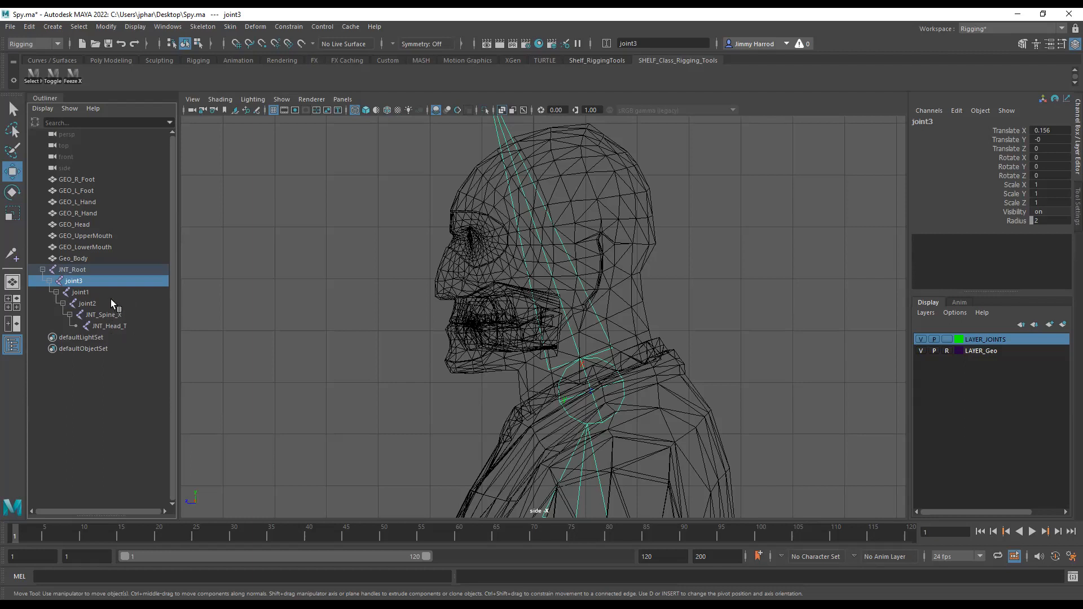
left_click(105, 315)
left_click(97, 282)
left_click_drag(95, 292, 131, 316, "shift")
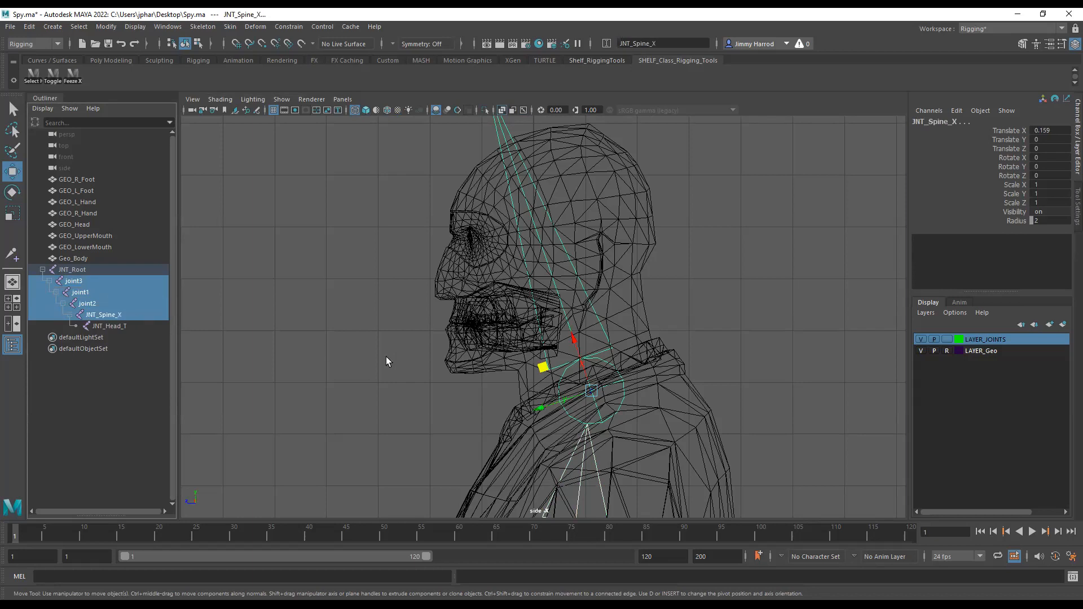
key("f")
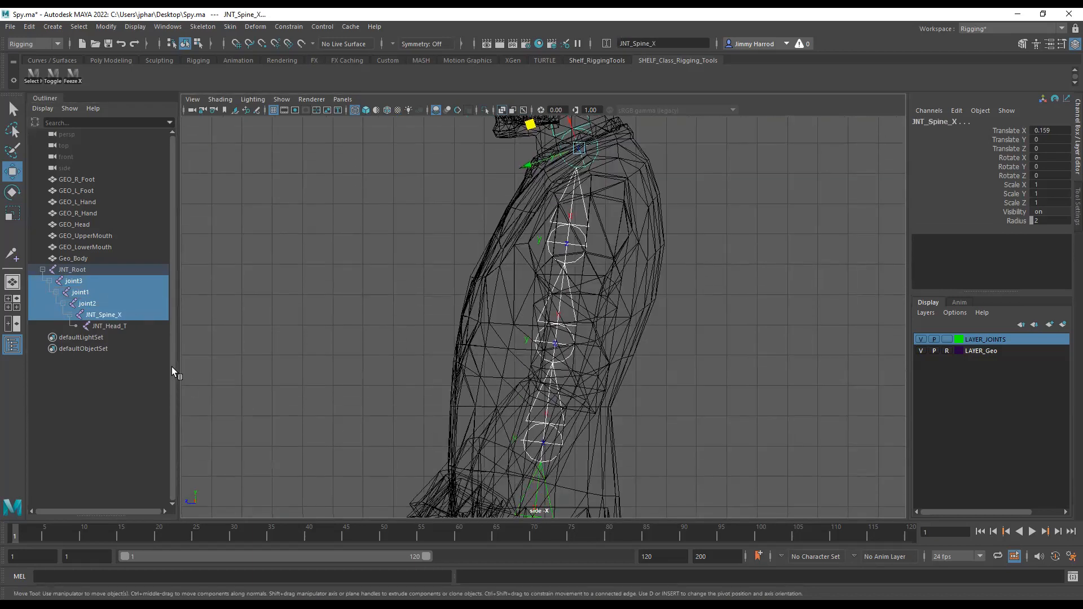
Step: Select the four spine joints in order from joint3 up to JNT_Spine_X and rename them sequentially as JNT_Spine_1 to JNT_Spine_4
left_click(97, 279)
left_click(97, 292, "shift")
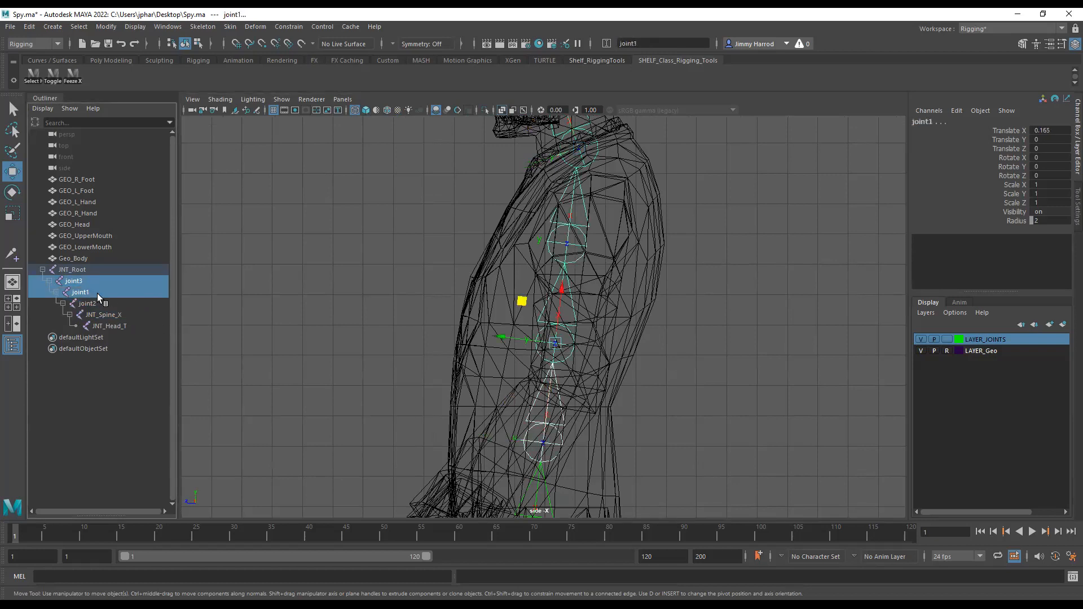
left_click(133, 304, "shift")
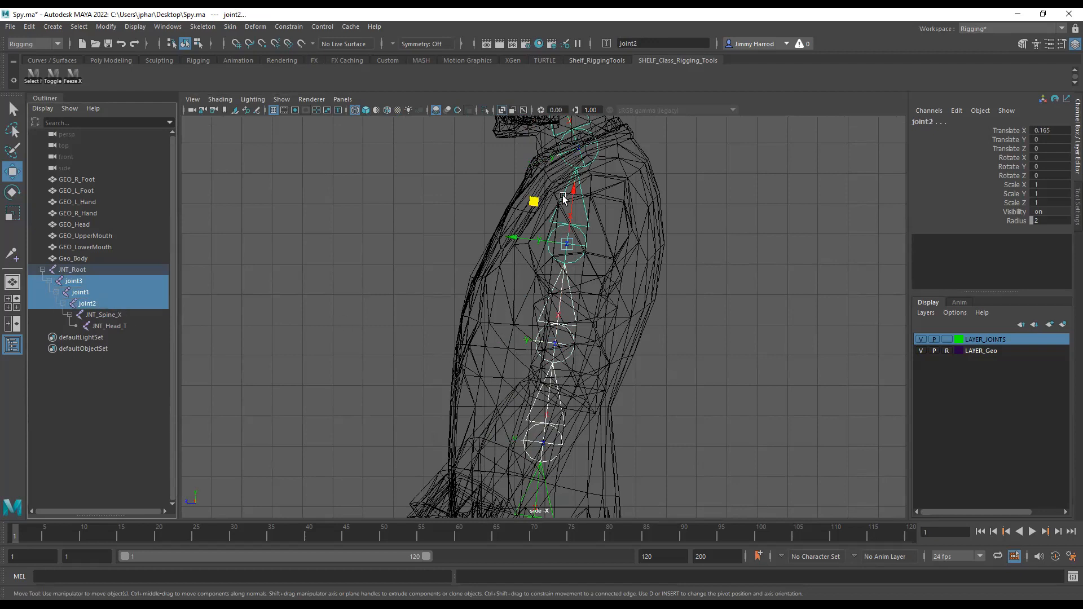
left_click(101, 314, "shift")
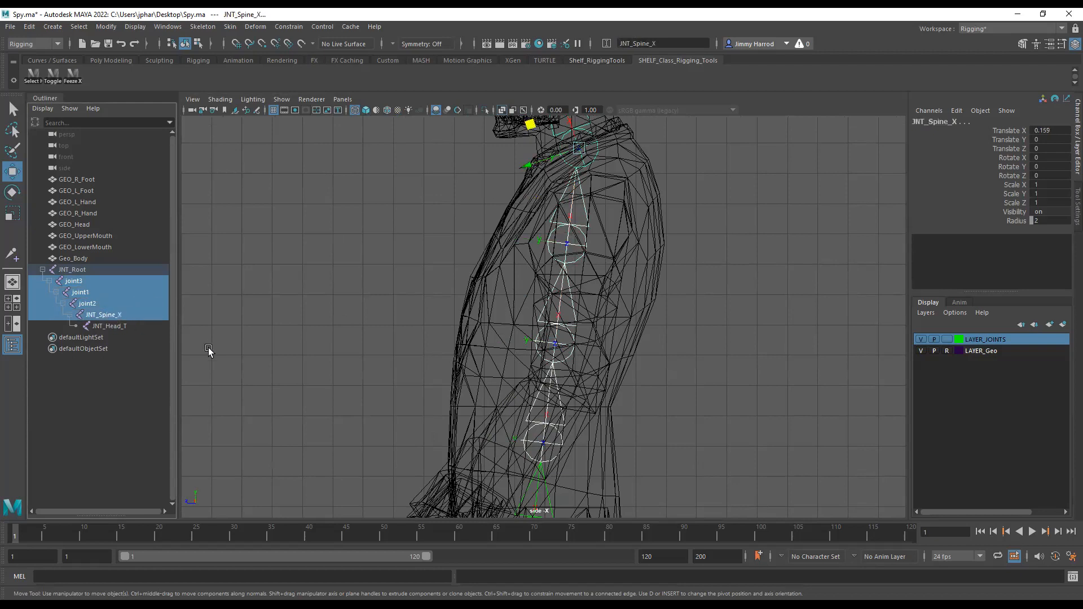
left_click(653, 44)
left_click_drag(653, 43, 675, 45)
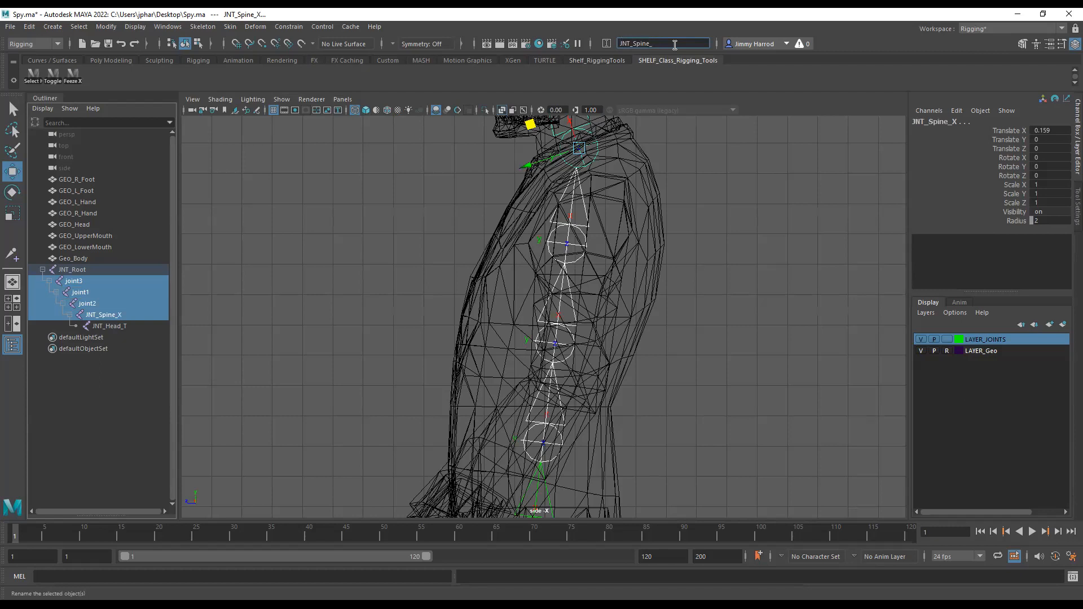
key("Return")
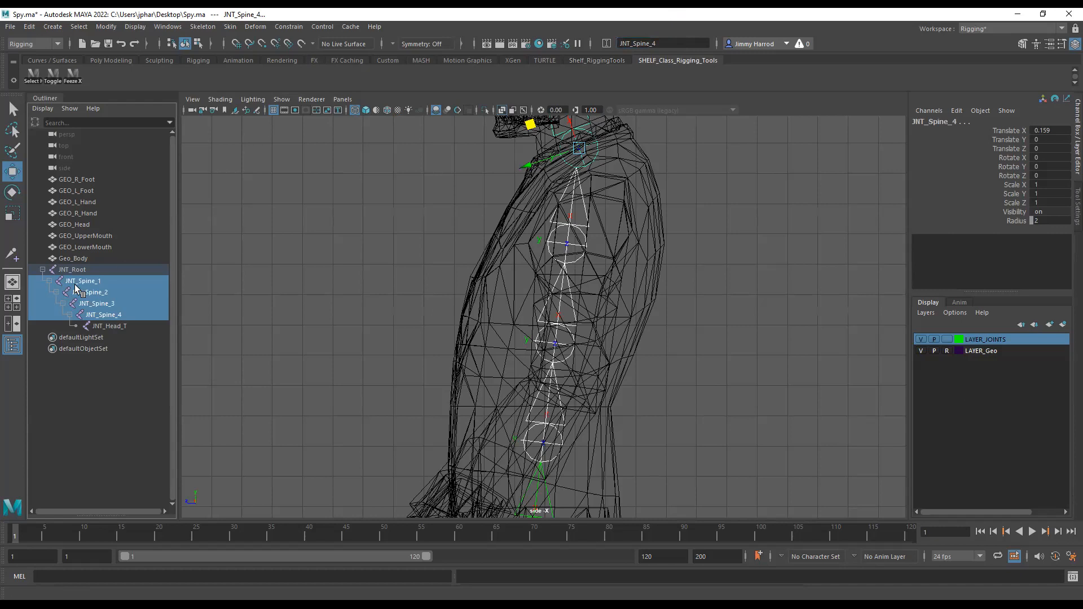
left_click(658, 44)
left_click(110, 291)
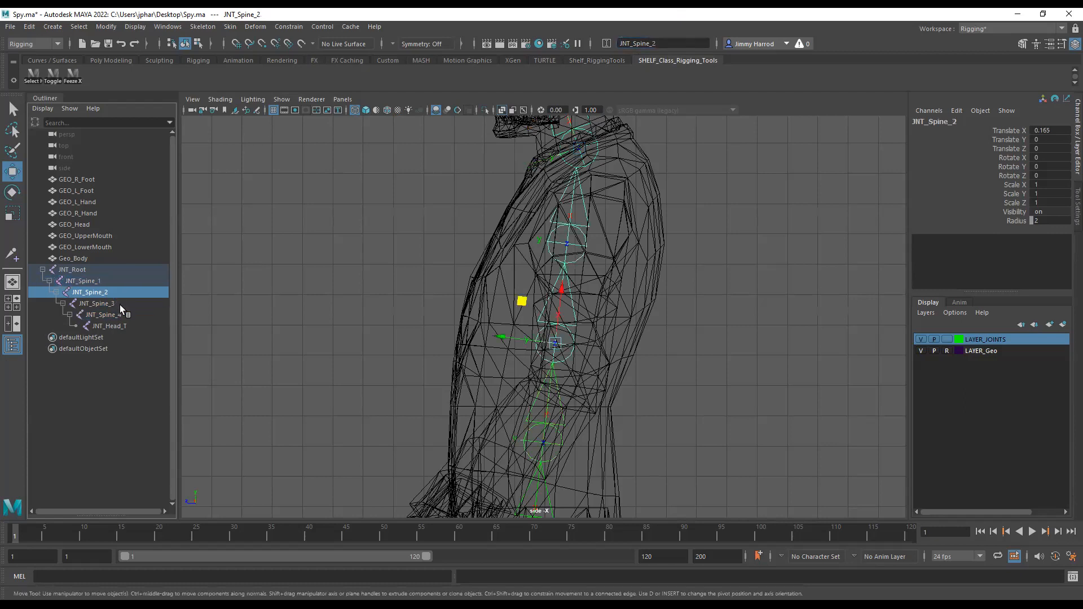
left_click(118, 304)
left_click(122, 314)
left_click(713, 212)
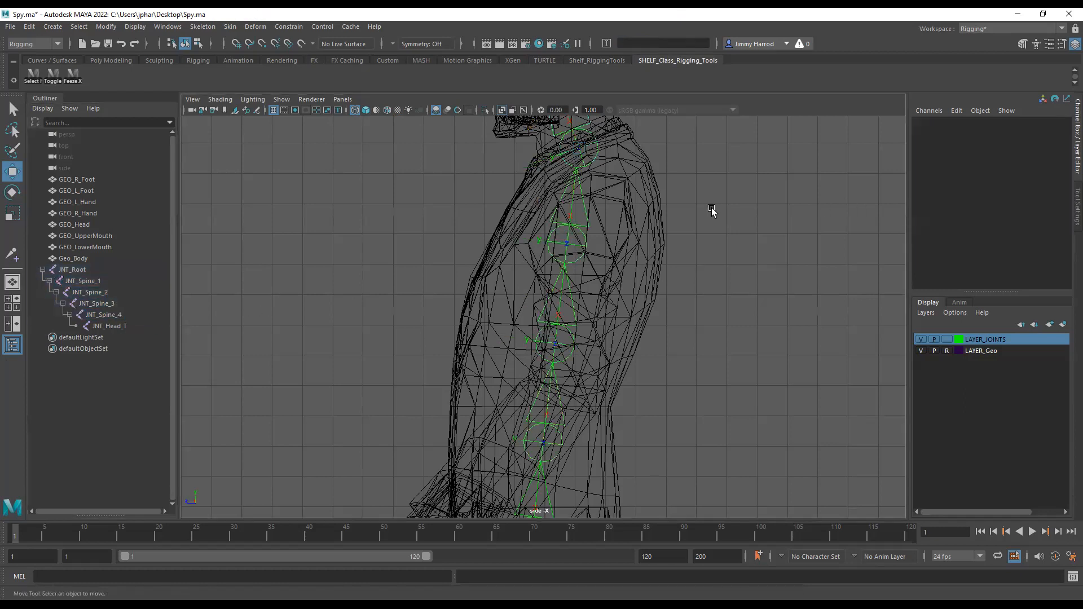
Step: Insert a joint inside the head between JNT_Spine_4 and JNT_Head_T, about 0.166 along X from the top spine joint
middle_click_drag(697, 248, 684, 341, "alt")
scroll(628, 290, "up", 3)
scroll(628, 290, "up", 2)
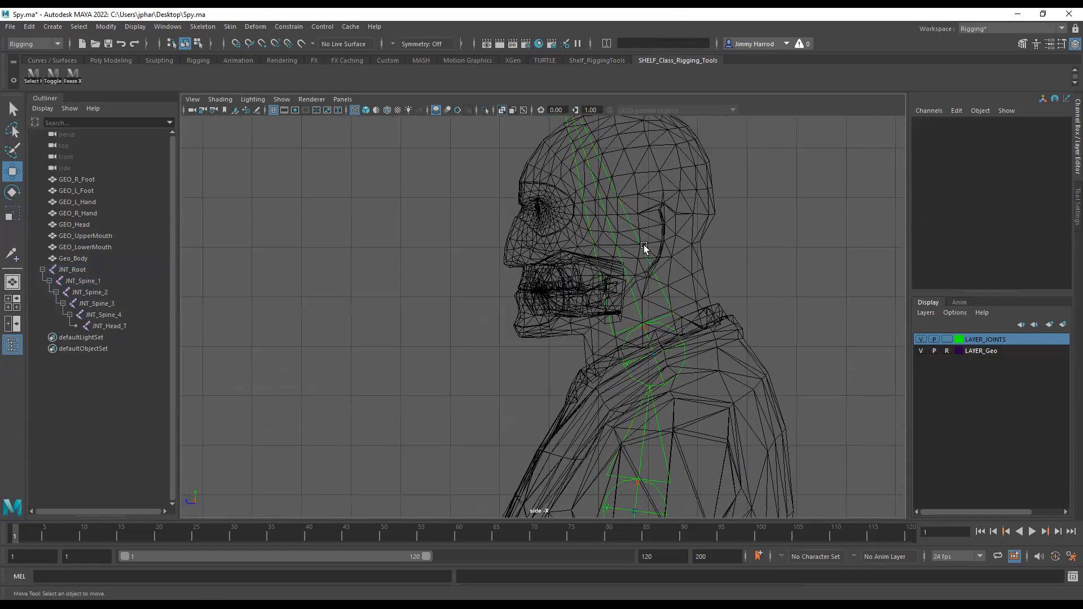
middle_click_drag(662, 295, 595, 359, "alt")
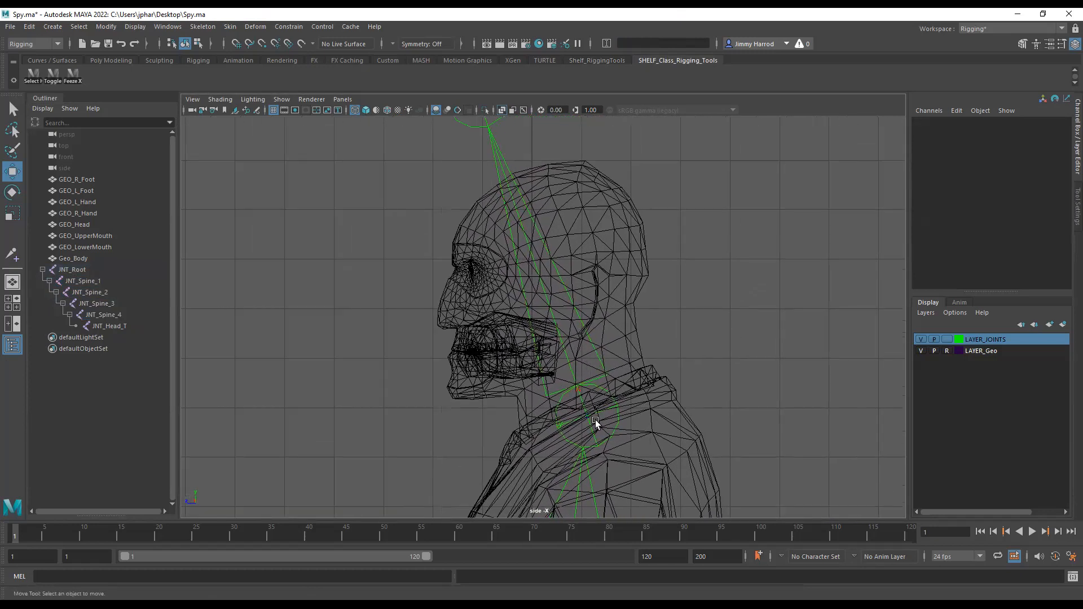
left_click(12, 254)
left_click_drag(586, 415, 567, 260)
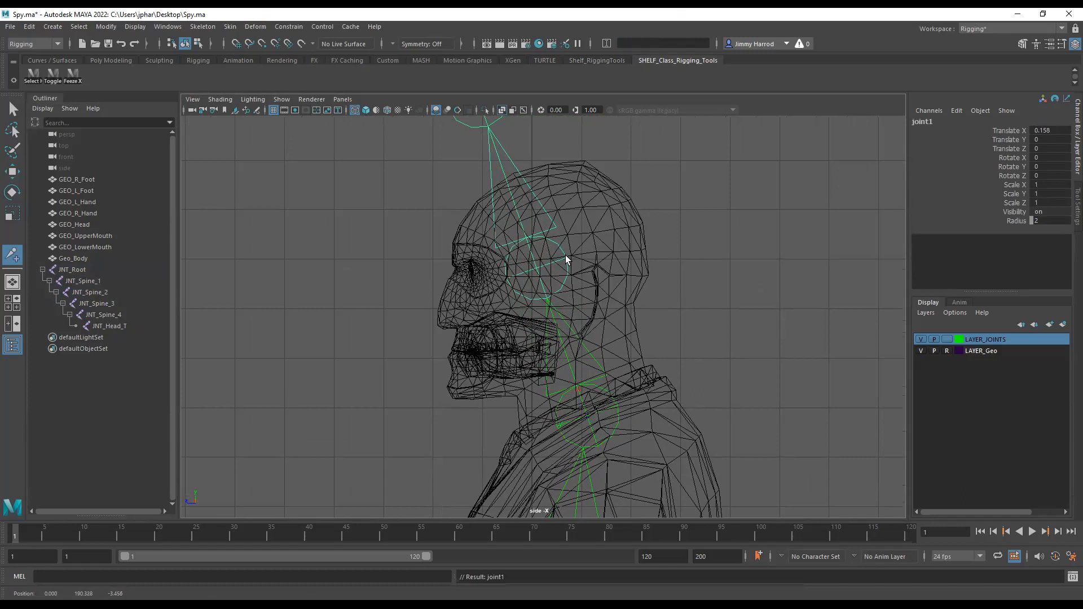
left_click_drag(567, 260, 590, 247)
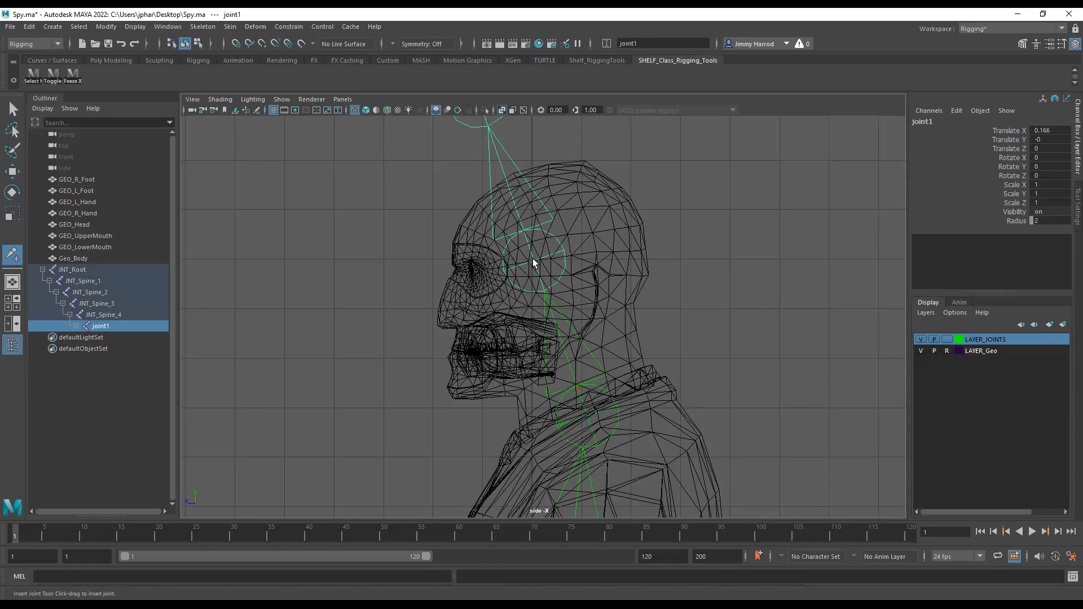
left_click(76, 326)
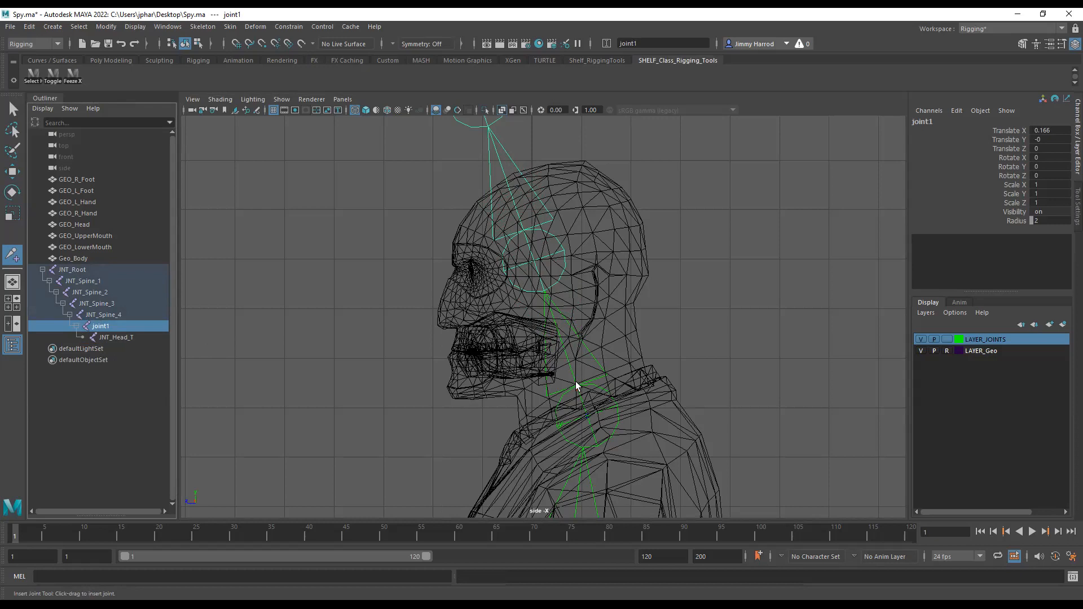
Step: Insert a joint at the base of the neck, about 0.042 along X above JNT_Spine_4
left_click_drag(588, 420, 577, 379)
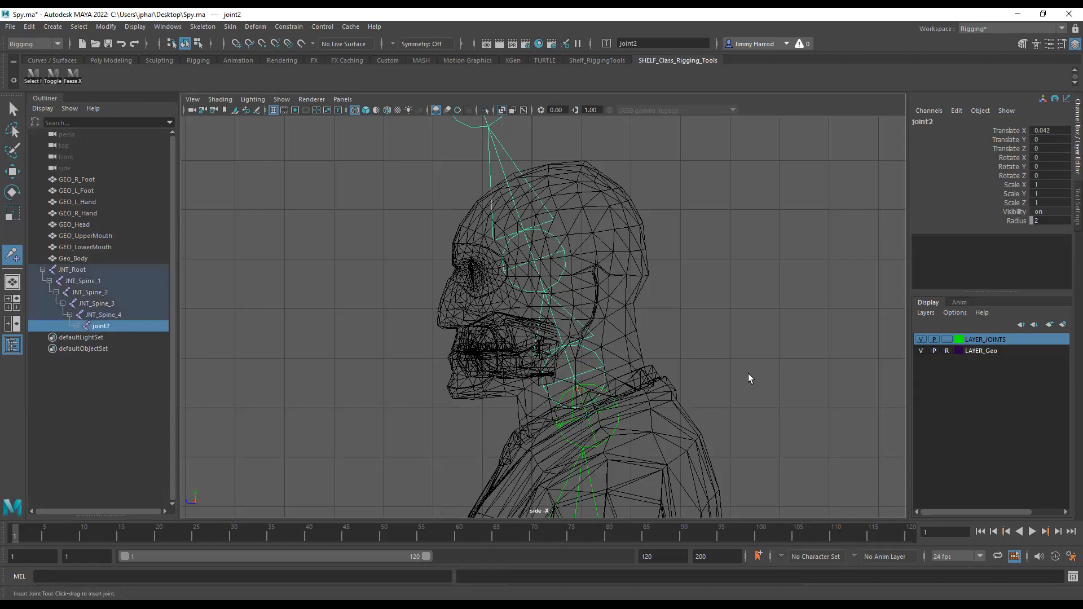
key("w")
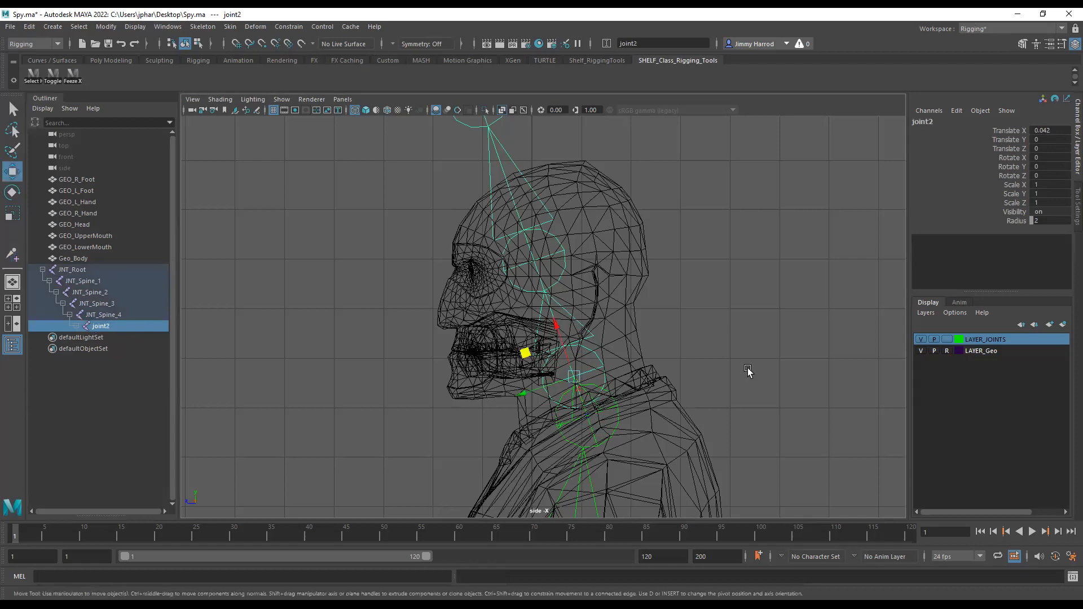
scroll(666, 388, "down", 1)
scroll(665, 388, "down", 3)
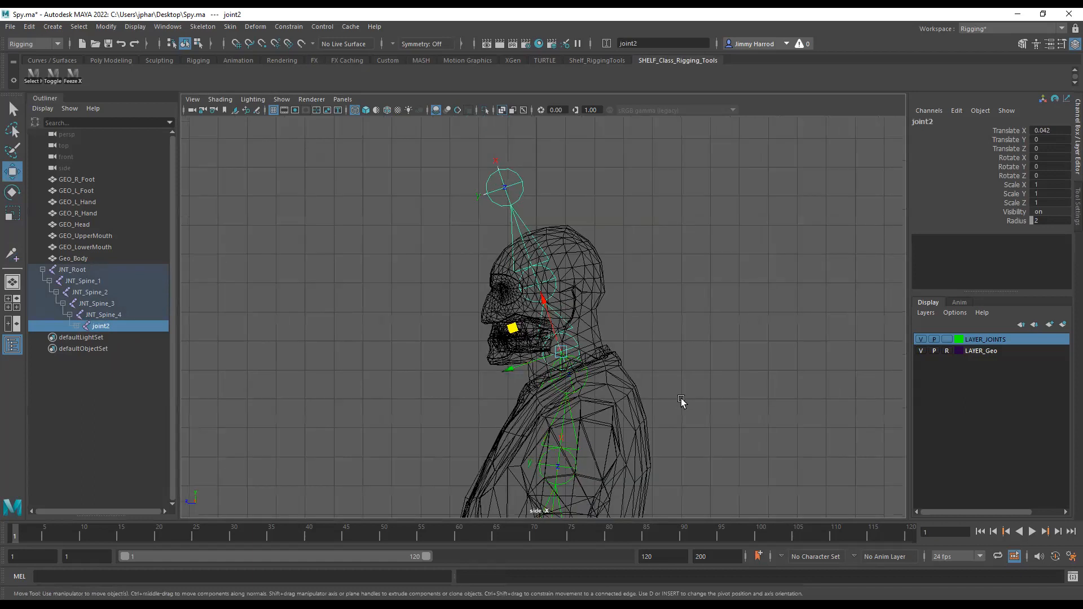
middle_click_drag(664, 440, 660, 335, "alt")
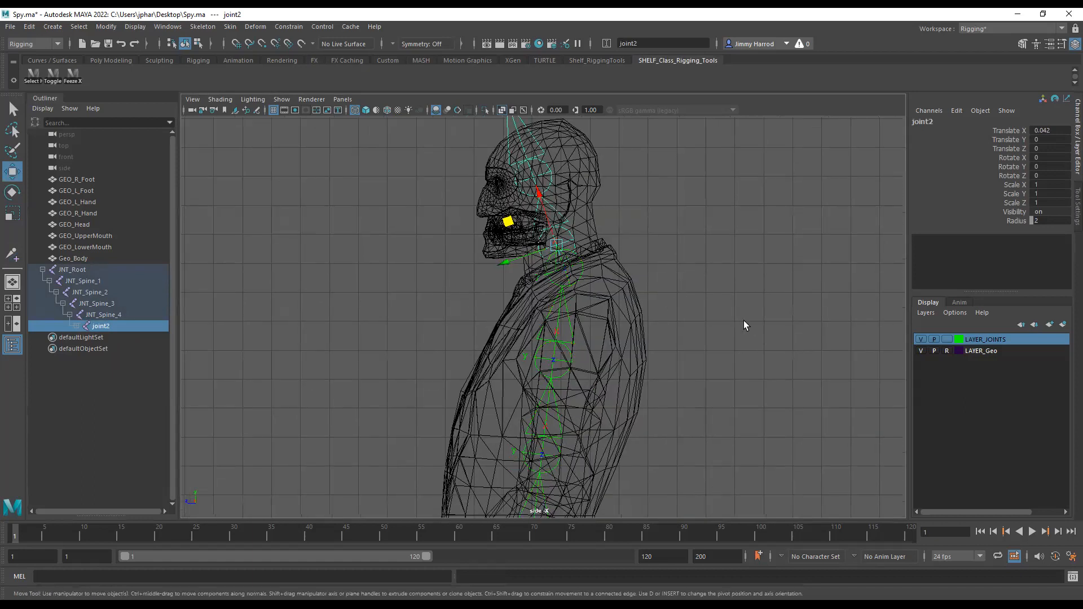
Step: Select the whole joint hierarchy from JNT_Root in the perspective view and set the joints' radius to 0.9
mouse_move(694, 406)
left_mouse_down("alt")
mouse_move(537, 364)
mouse_move(567, 381)
left_mouse_up("alt")
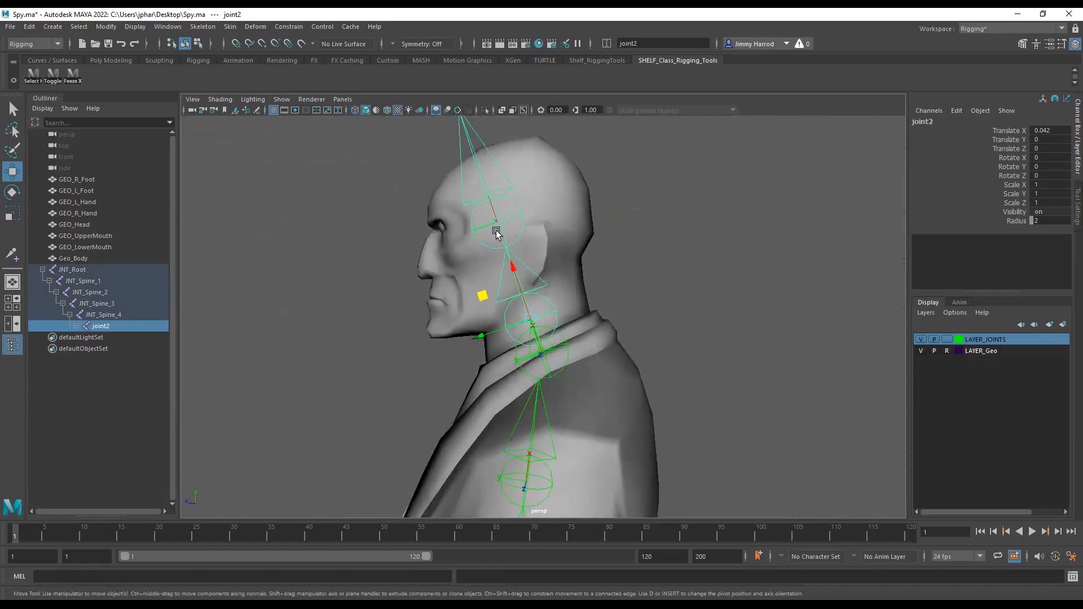
left_click_drag(532, 320, 555, 388, "alt")
scroll(556, 388, "down", 4)
middle_click_drag(557, 389, 578, 321, "alt")
scroll(578, 322, "up", 3)
left_click_drag(578, 332, 619, 366, "alt")
left_click(571, 465)
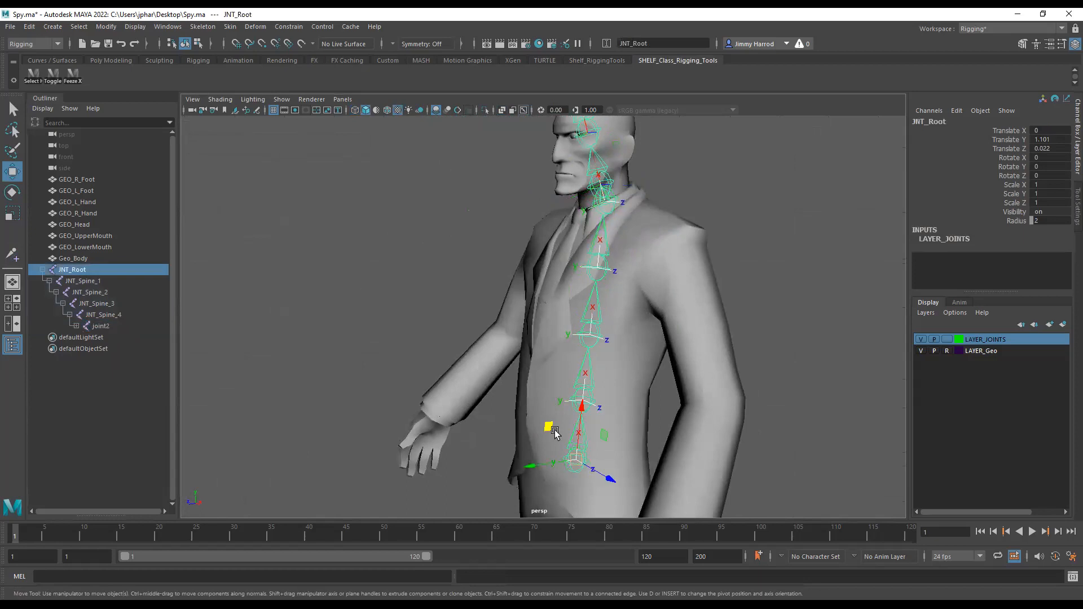
left_click(80, 27)
left_click(91, 82)
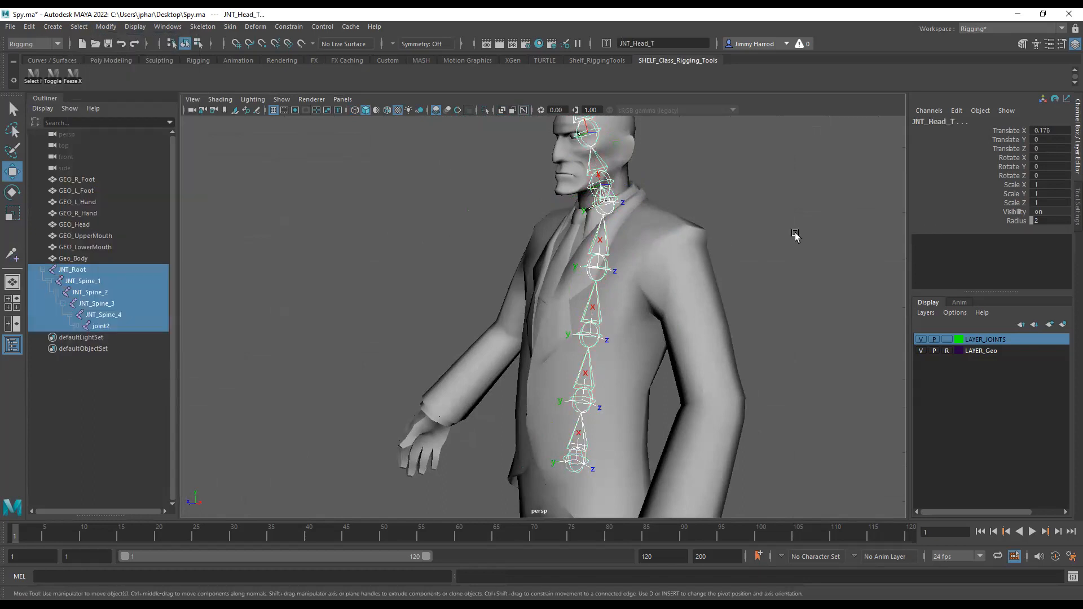
left_click(1013, 221)
middle_click_drag(802, 270, 796, 265)
left_click_drag(796, 264, 684, 314, "alt")
scroll(707, 328, "up", 4)
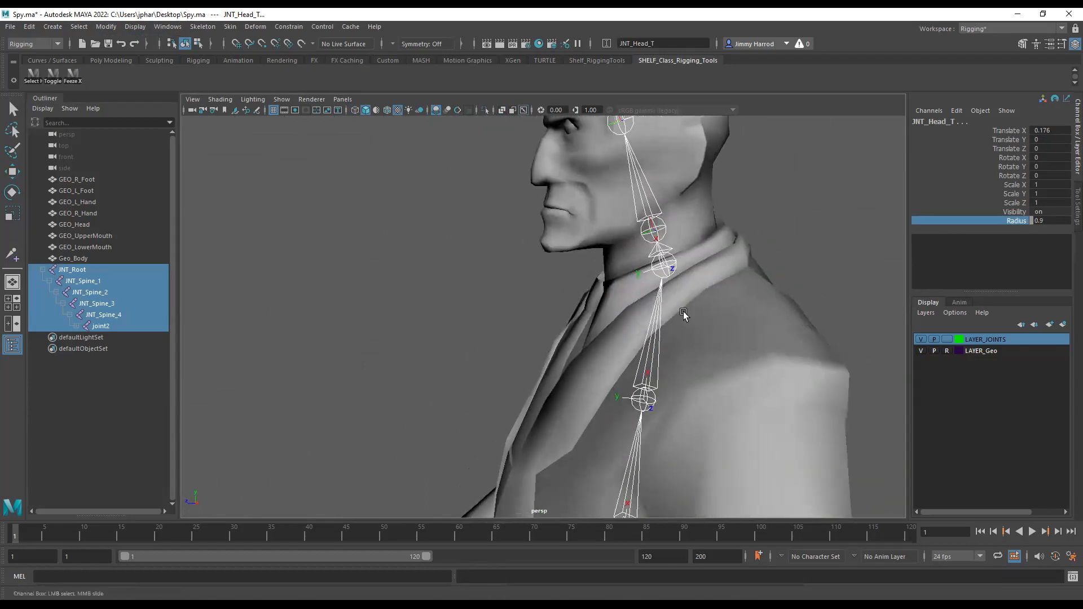
Step: Set the global joint display size to 1.00
left_click(136, 27)
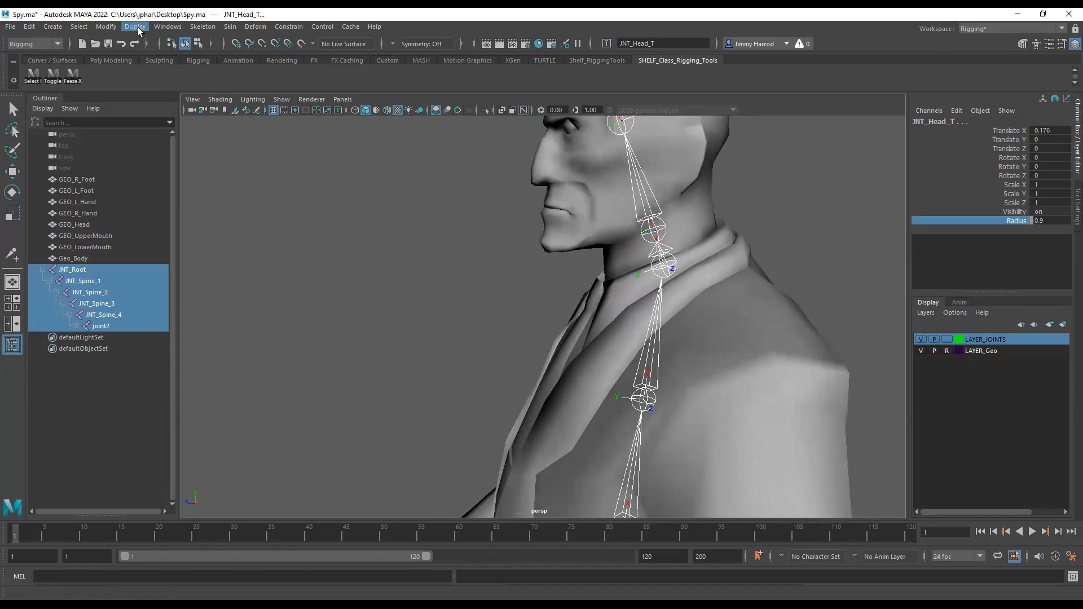
mouse_move(176, 193)
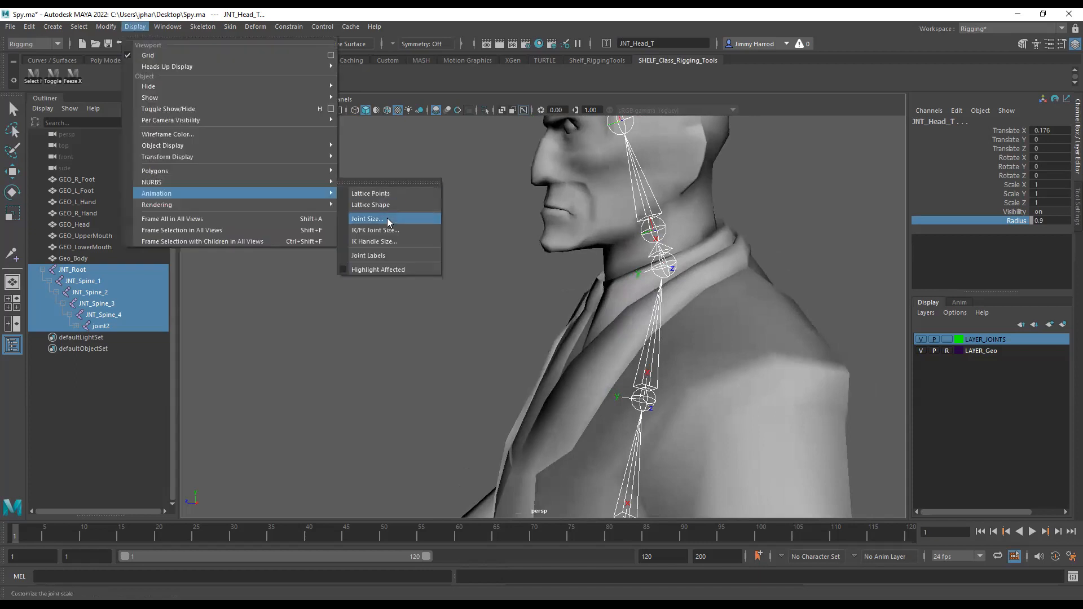
left_click(387, 217)
left_click_drag(339, 233, 329, 232)
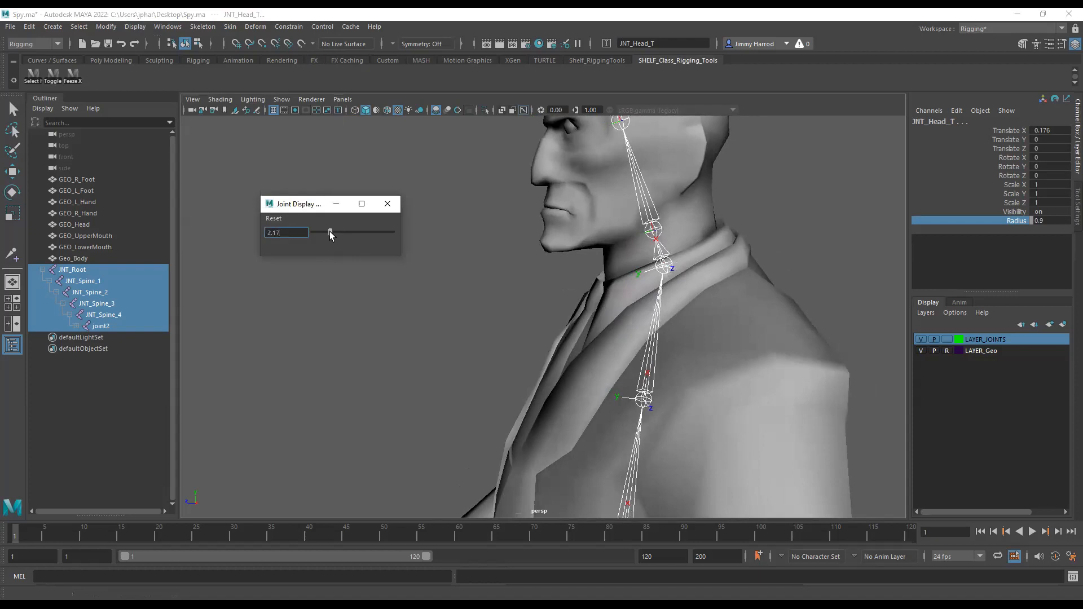
double_click(289, 233)
type("1")
key("Return")
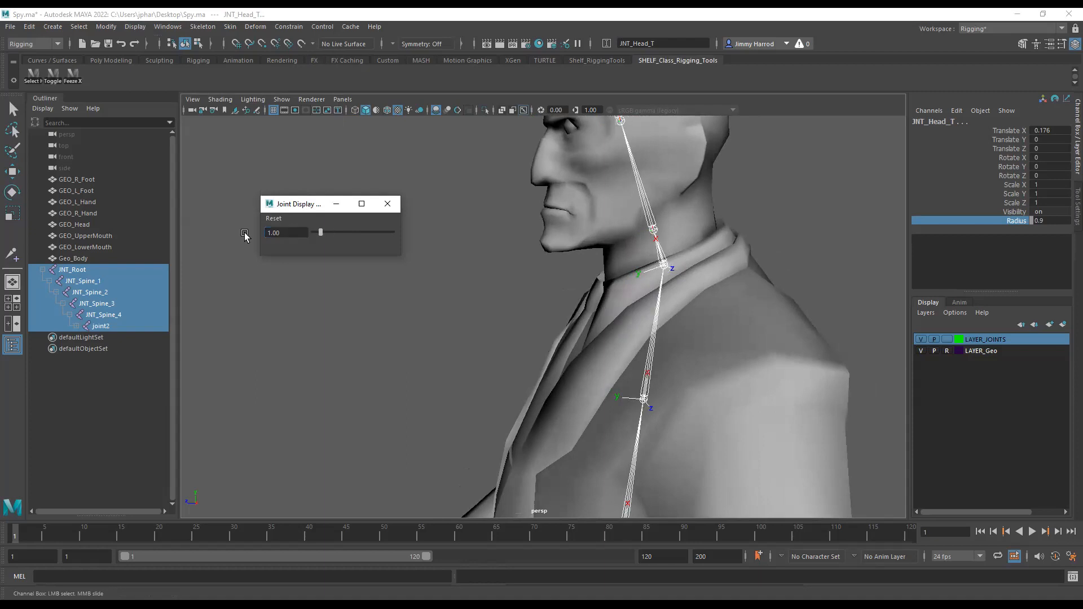
left_click(389, 204)
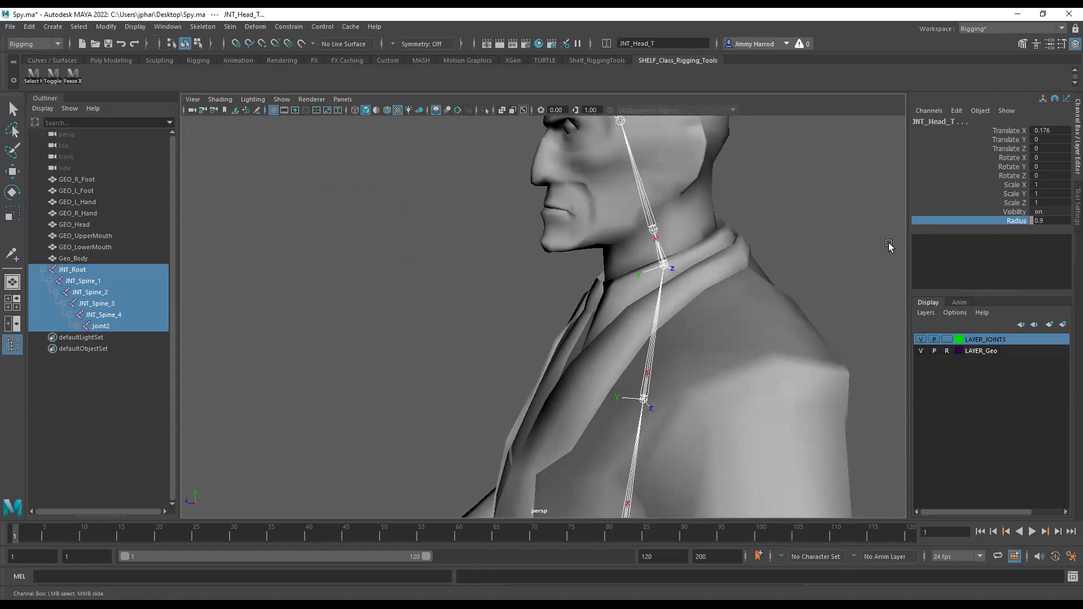
Step: Set the radius of all joints in the selected hierarchy to 2.6 and clear the selection
middle_click_drag(851, 247, 858, 245)
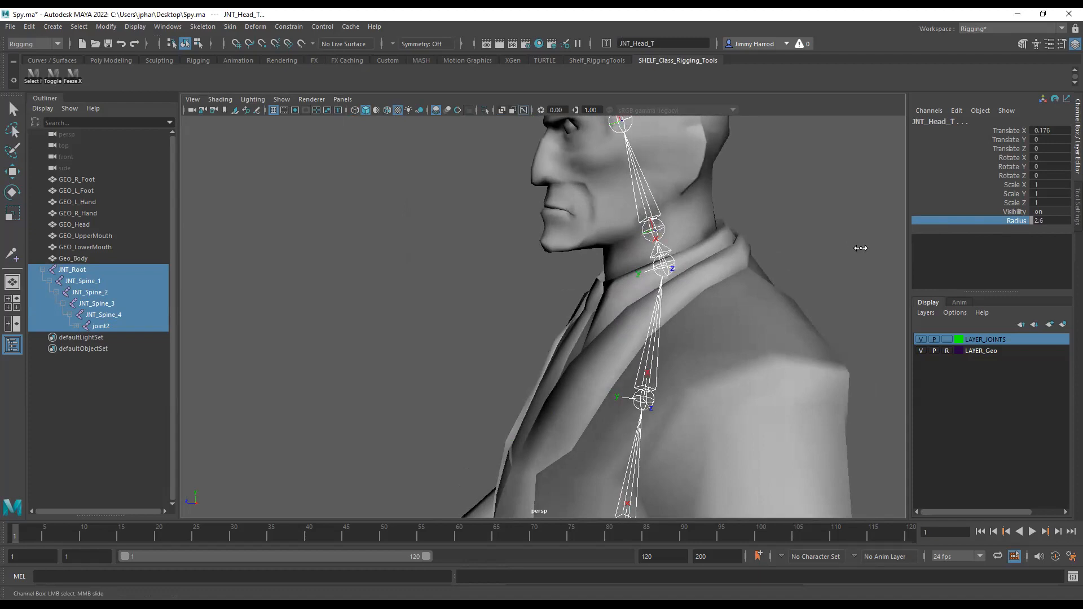
left_click_drag(858, 244, 676, 285, "alt")
left_click(812, 302)
scroll(628, 334, "up", 4)
Step: Rename joint2 at the base of the neck as JNT_Neck, reusing the JNT_ prefix copied from JNT_Spine_4
left_click(76, 326)
left_click(102, 327)
left_click_drag(665, 282, 627, 286, "alt")
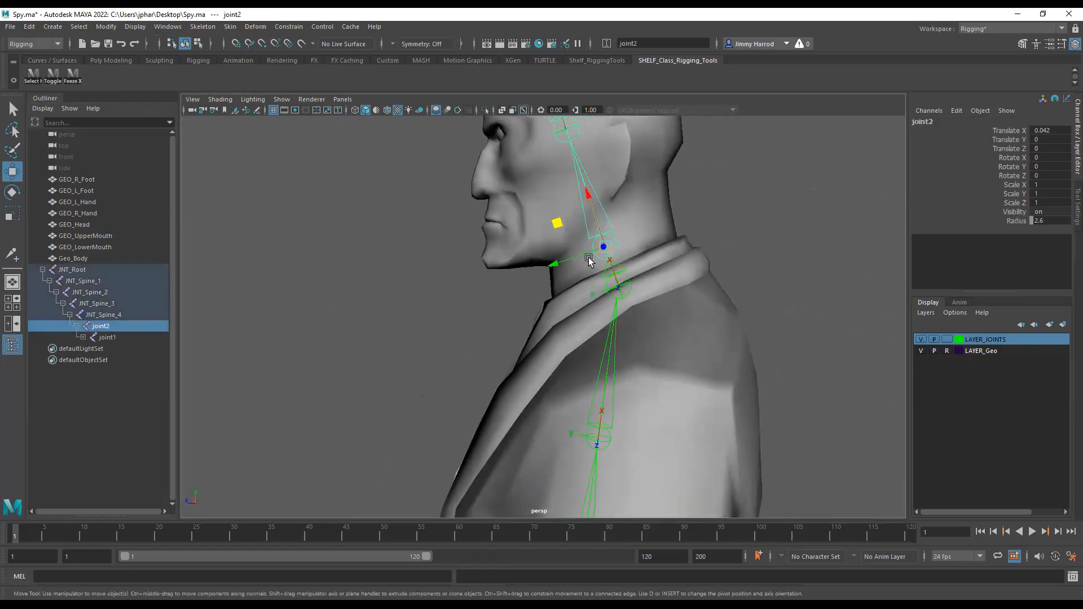
middle_click_drag(108, 328, 109, 319)
double_click(109, 316)
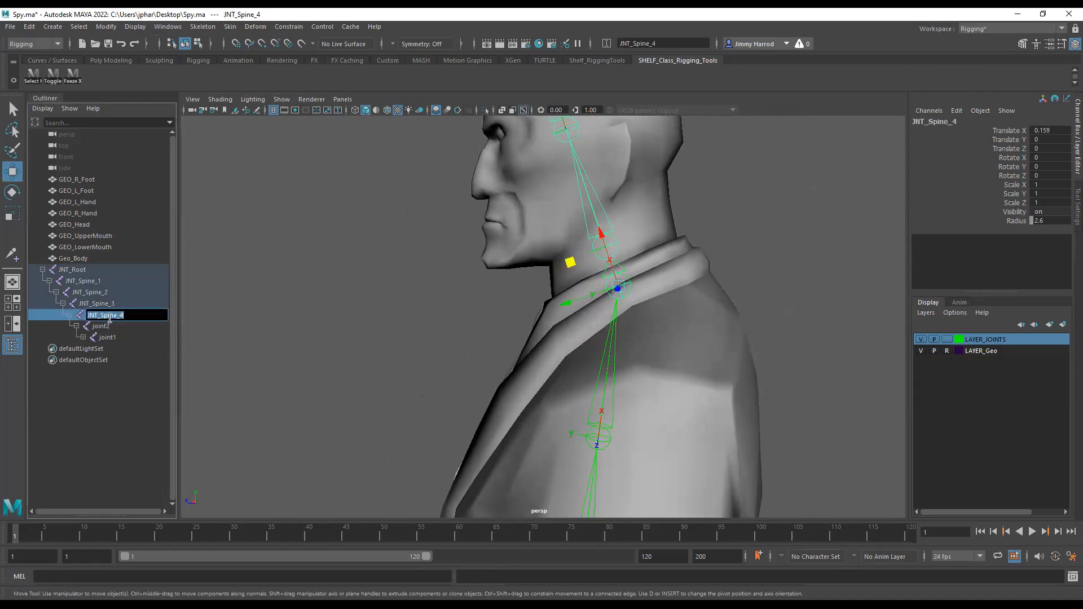
left_click_drag(104, 316, 84, 319)
key("ctrl+c")
double_click(107, 326)
key("ctrl+v")
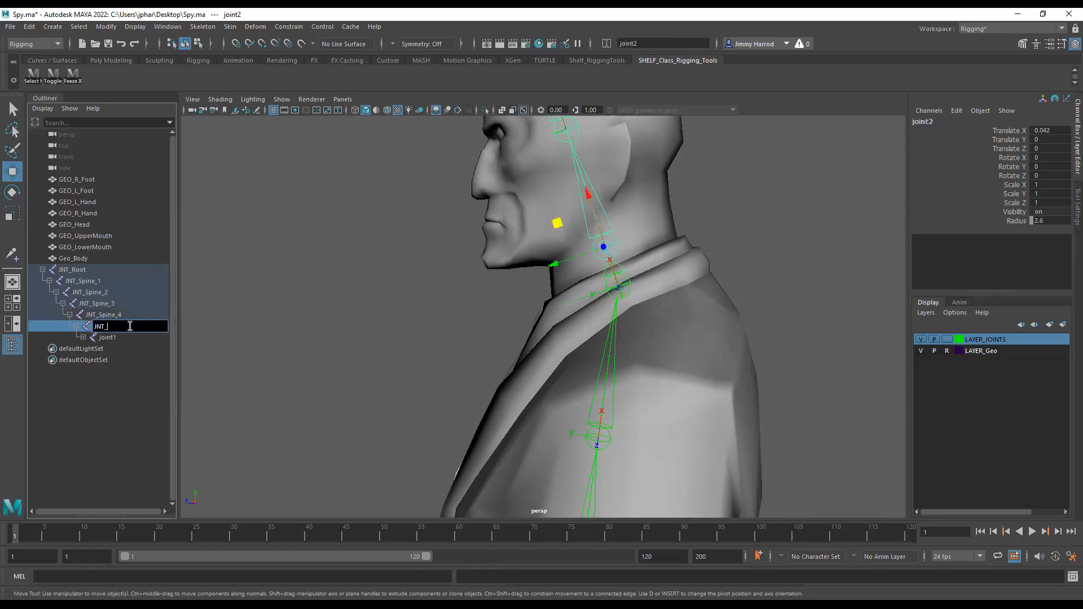
type("Neck")
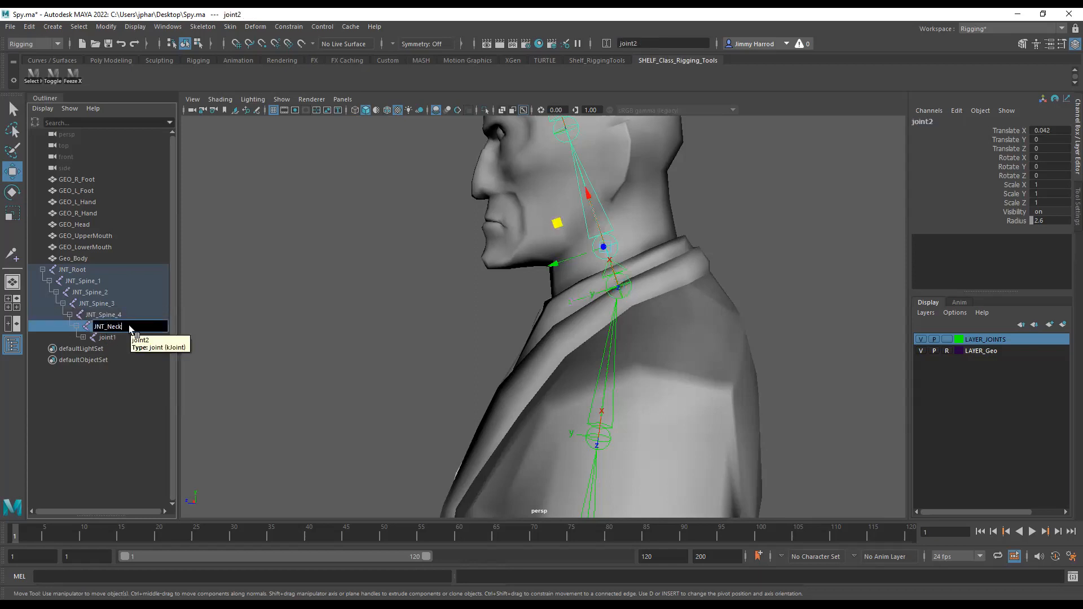
key("Return")
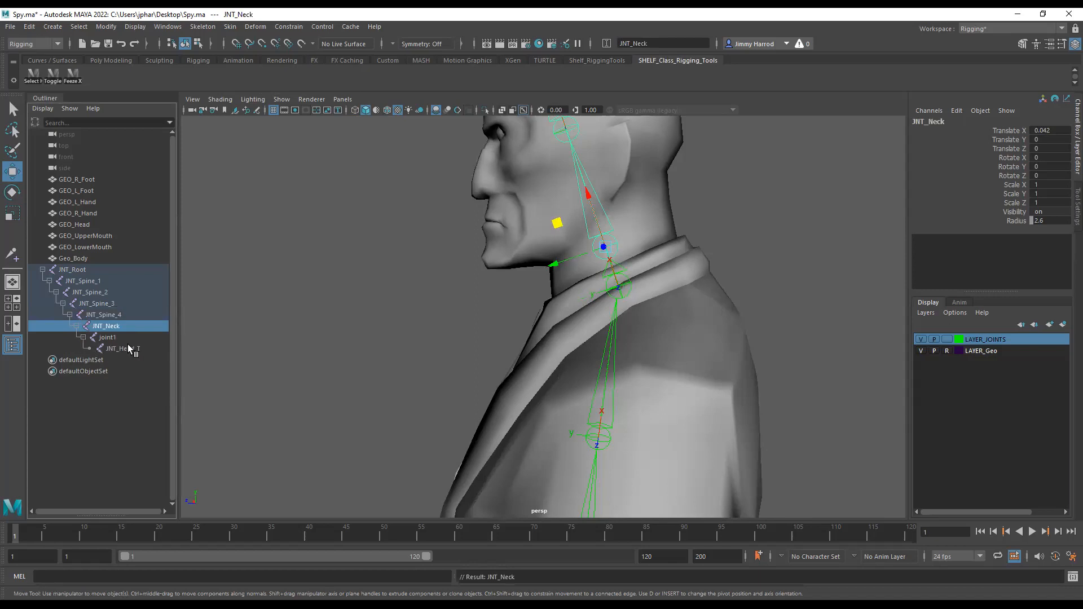
Step: Rename joint1, the child of JNT_Neck, as JNT_Head and clear the selection
left_click(122, 339)
middle_click_drag(476, 200, 490, 279, "alt")
double_click(135, 339)
type("JNT_Head")
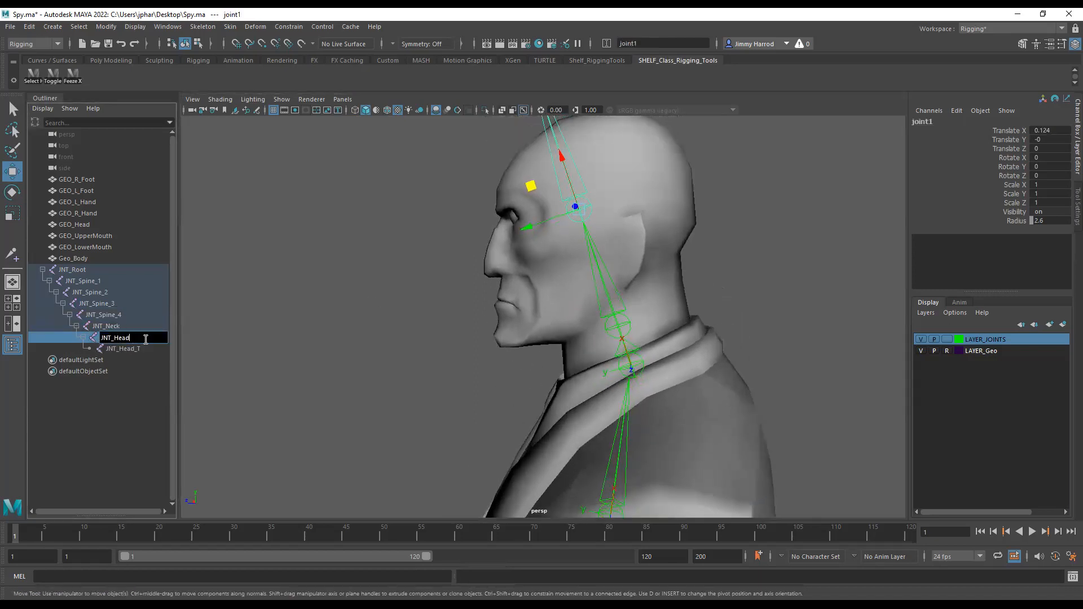
key("Return")
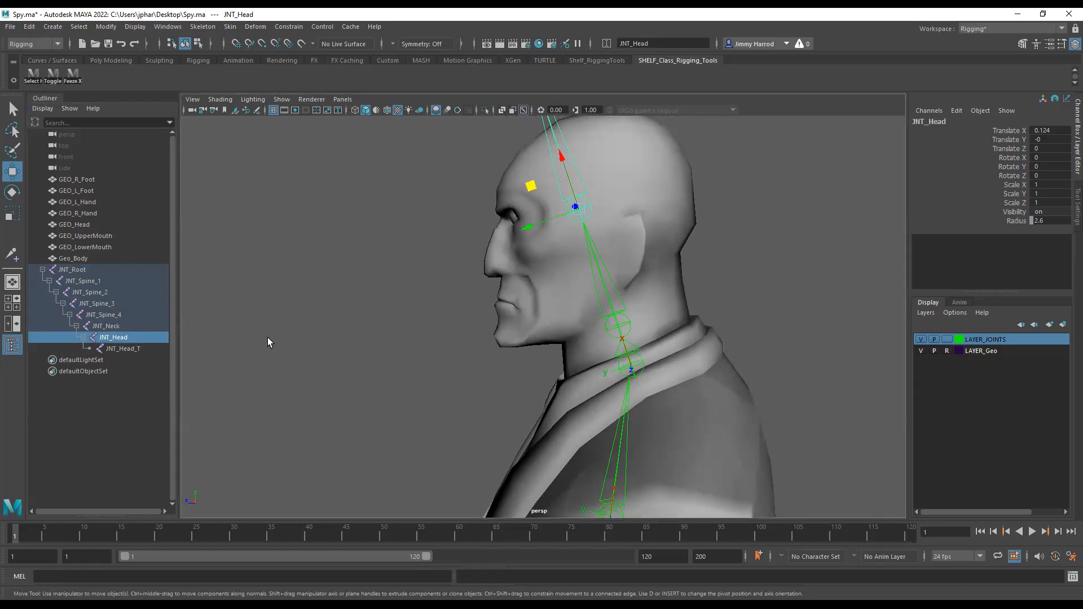
left_click(267, 338)
Step: Turn on the local rotation axes display for JNT_Neck and JNT_Head together and clear the selection
scroll(416, 337, "down", 3)
left_click_drag(415, 337, 440, 370, "alt")
right_click_drag(440, 370, 575, 384, "alt")
left_click_drag(576, 384, 548, 349, "alt")
left_click(606, 328)
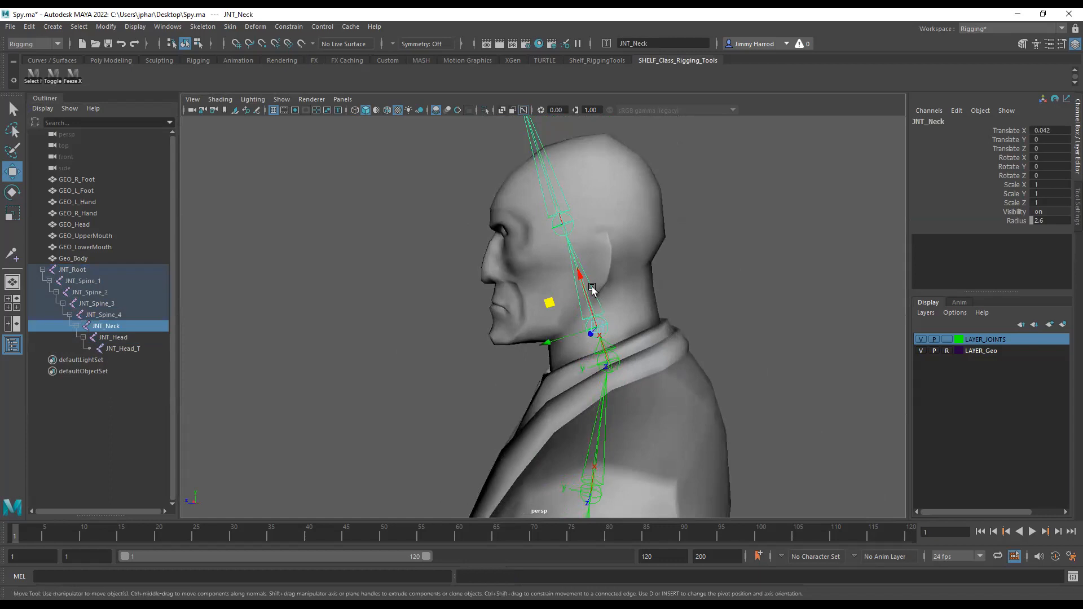
left_click(570, 225, "shift")
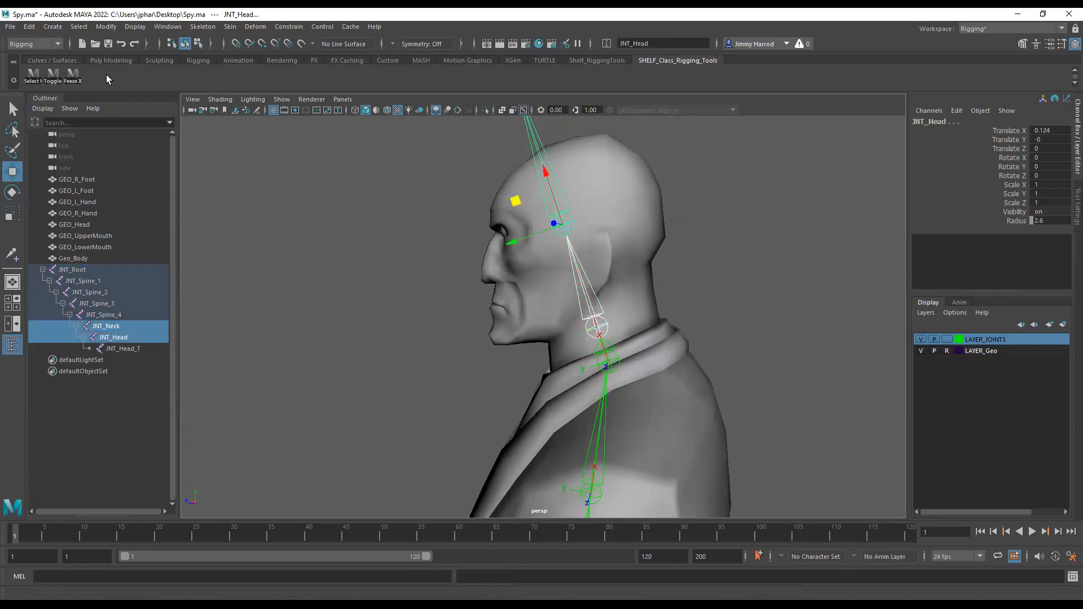
left_click(137, 27)
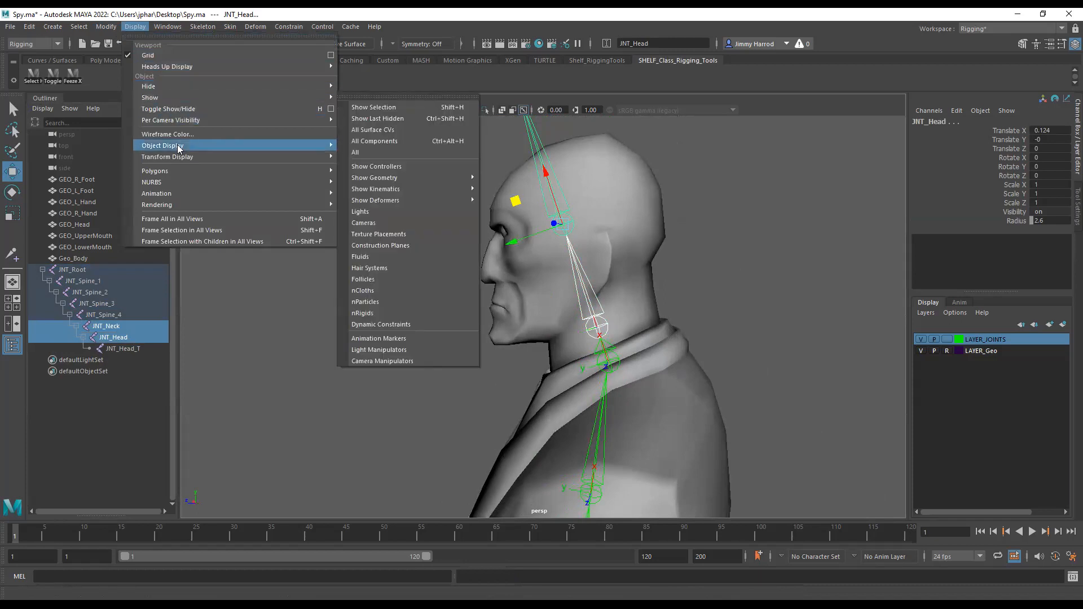
mouse_move(222, 161)
left_click(379, 157)
left_click(747, 290)
Step: Examine the direction of the local rotation axes along the head, neck and spine joints
left_click_drag(747, 290, 789, 303, "alt")
middle_click_drag(790, 303, 652, 309, "alt")
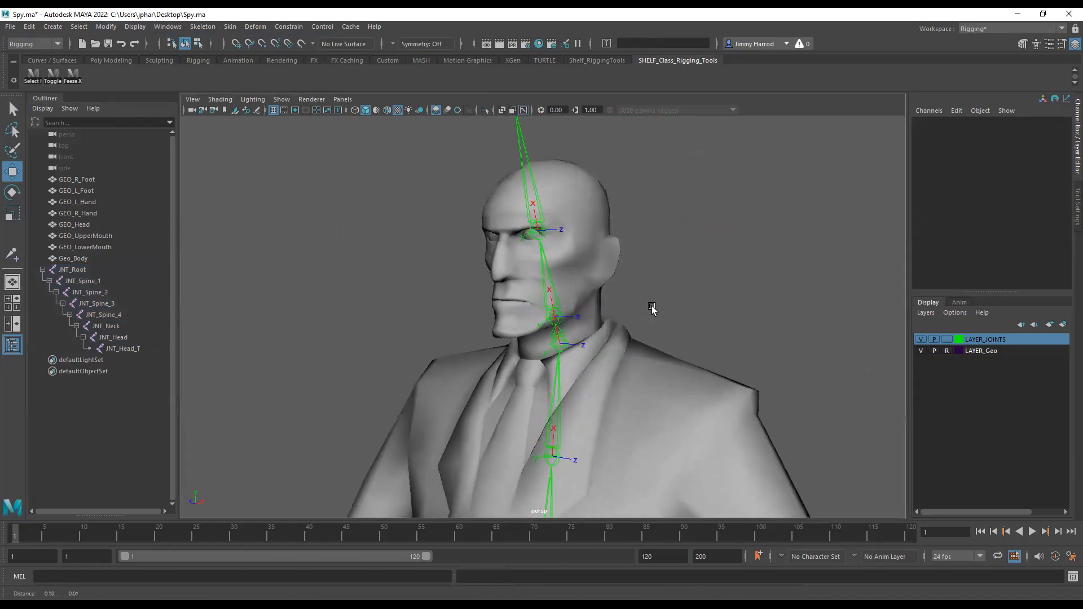
scroll(638, 329, "up", 5)
left_click_drag(638, 329, 590, 333, "alt")
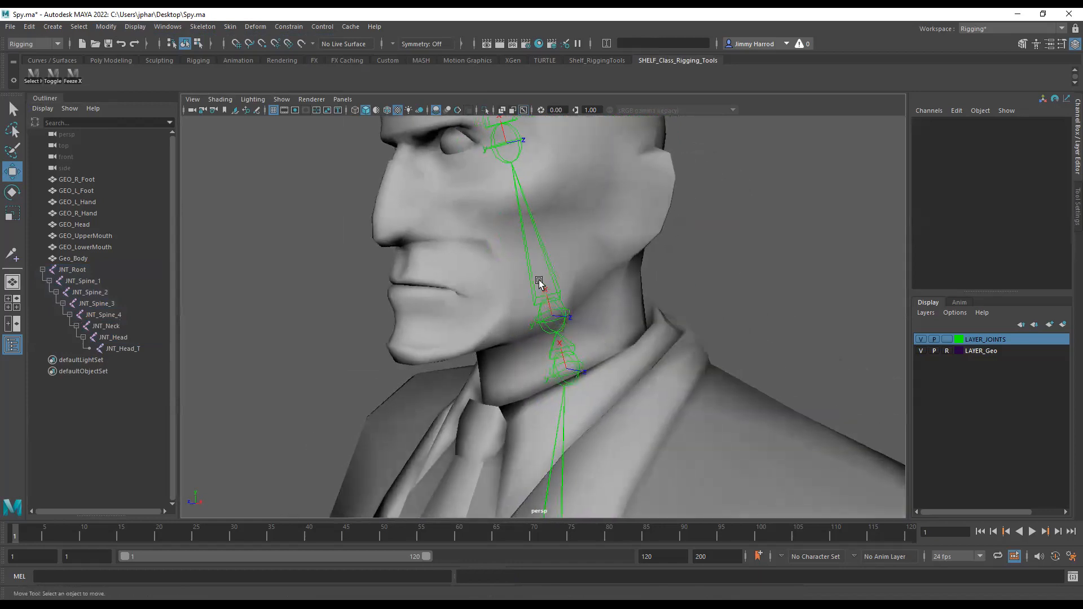
left_click_drag(541, 286, 571, 370, "alt")
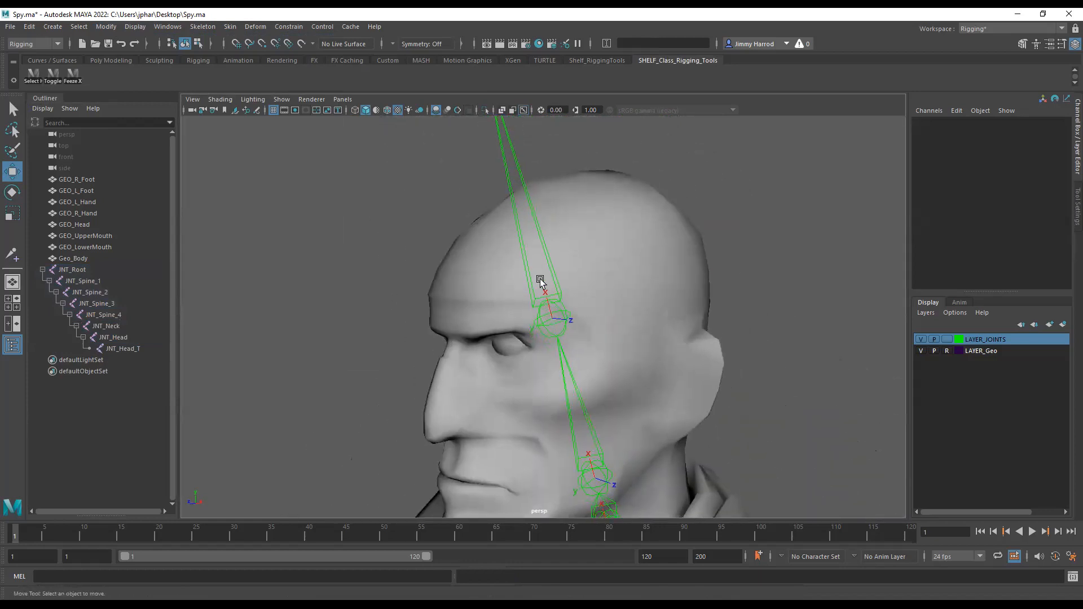
middle_click_drag(606, 496, 568, 327, "alt")
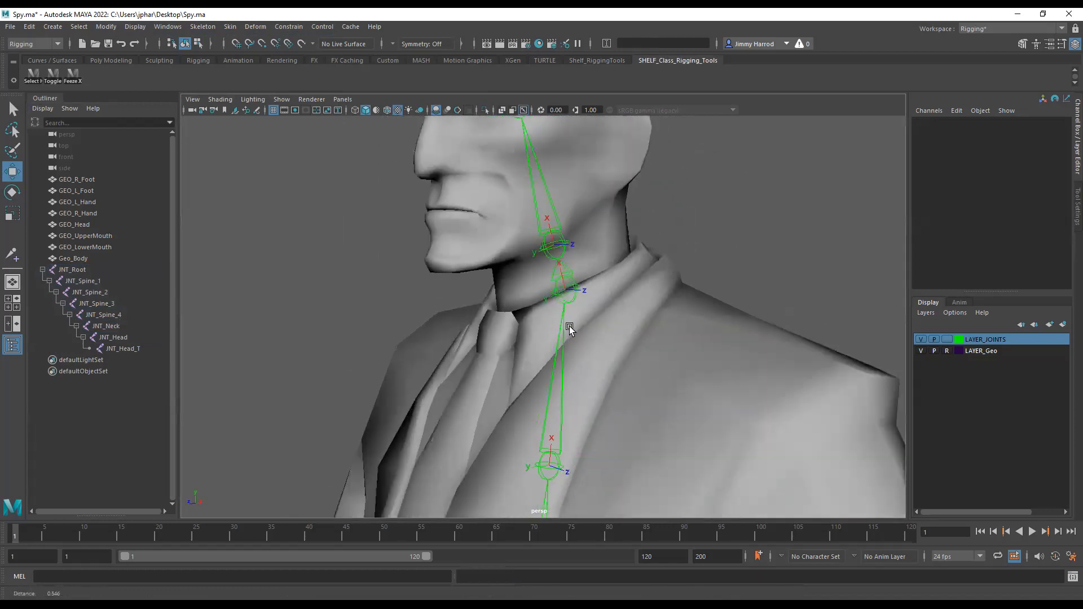
scroll(570, 333, "down", 8)
middle_click_drag(581, 479, 549, 374, "alt")
Step: Select the whole hierarchy from JNT_Root, test-bend all joints about 22.32 degrees in Rotate Z, undo the rotation and clear the selection
left_click(509, 397)
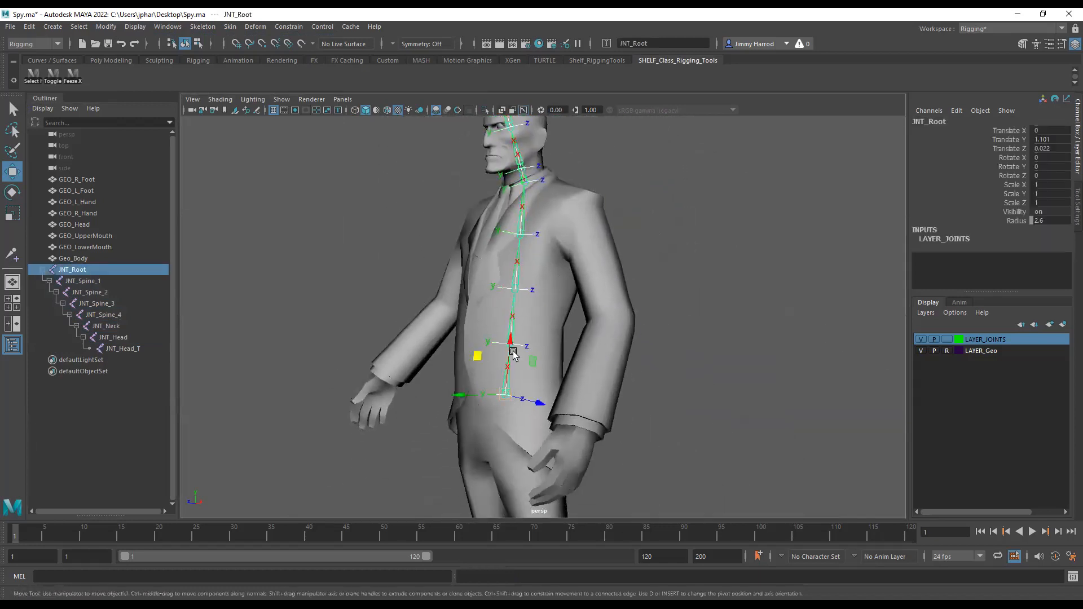
left_click(79, 26)
left_click(98, 78)
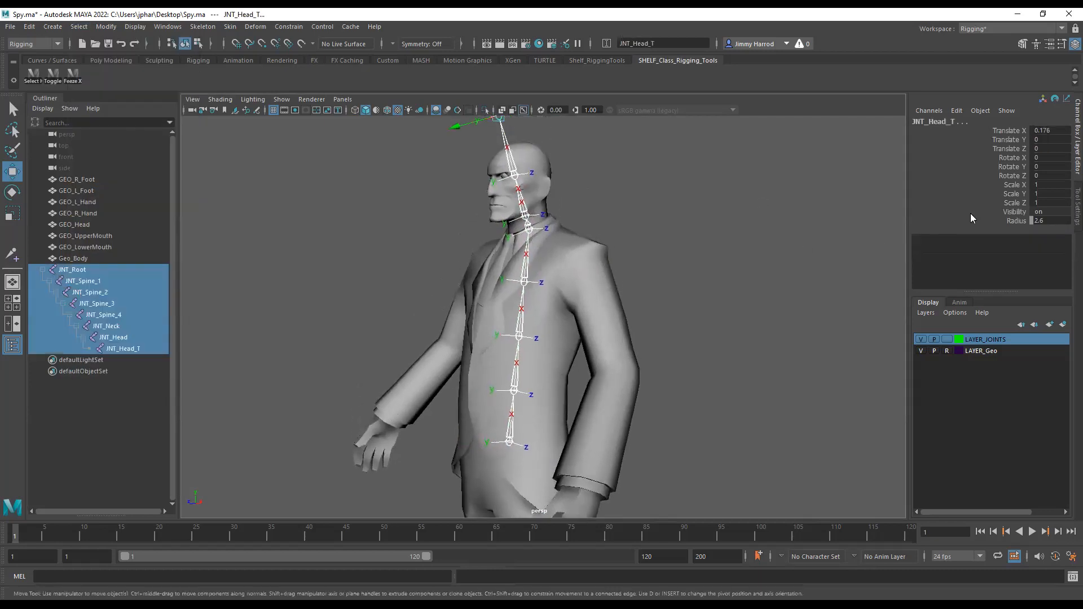
left_click(1020, 176)
key("e")
middle_click_drag(801, 228, 836, 237)
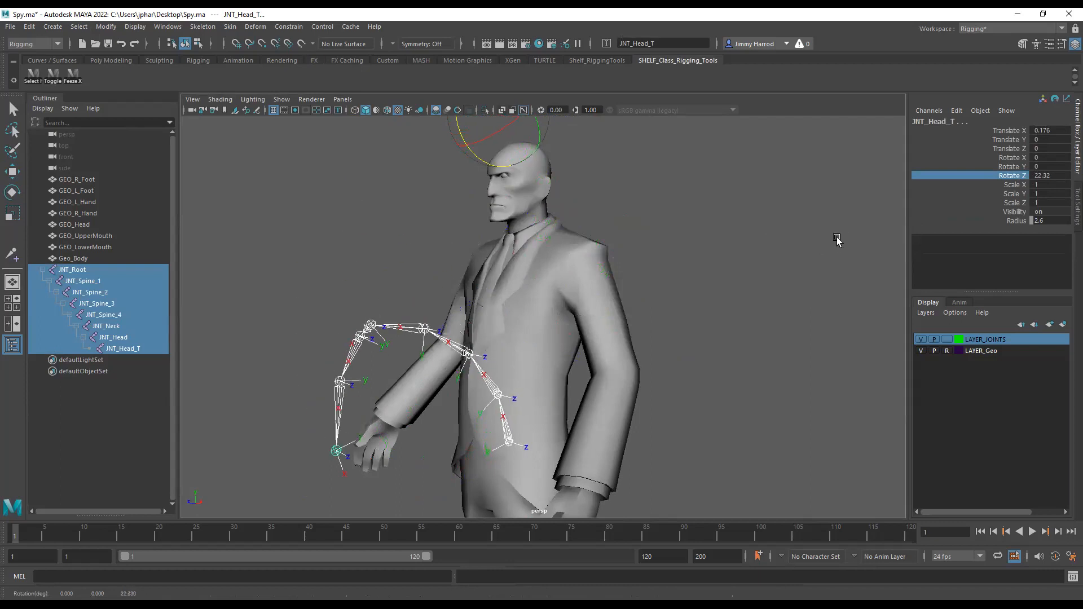
key("ctrl+z")
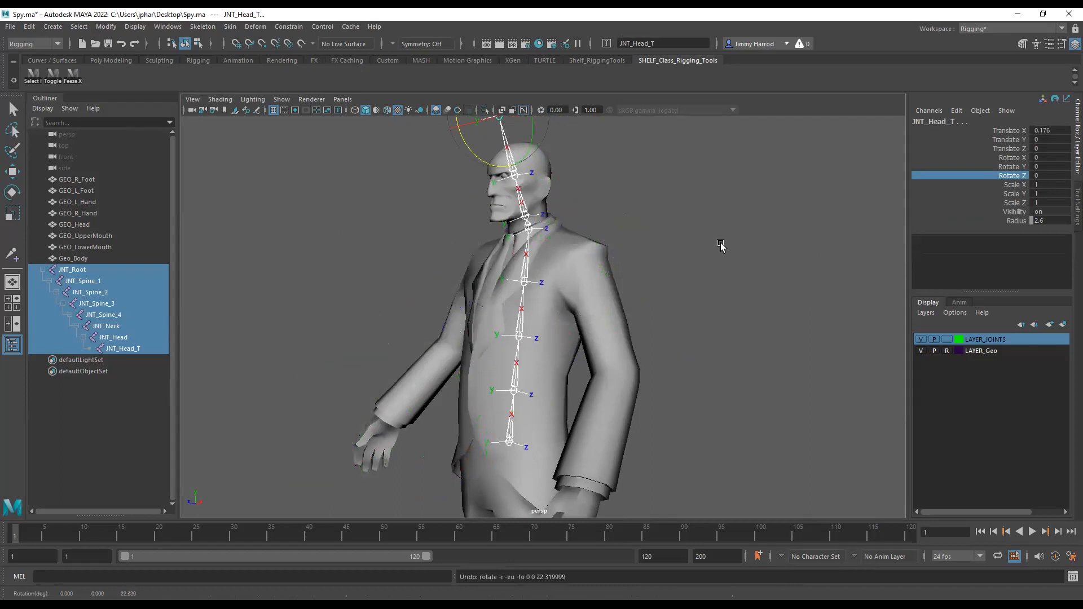
key("w")
left_click(676, 250)
Step: Examine the shoulders, arms and spine chain from the front and side, and bring the front view to full size
left_click_drag(675, 250, 657, 290, "alt")
scroll(700, 290, "up", 5)
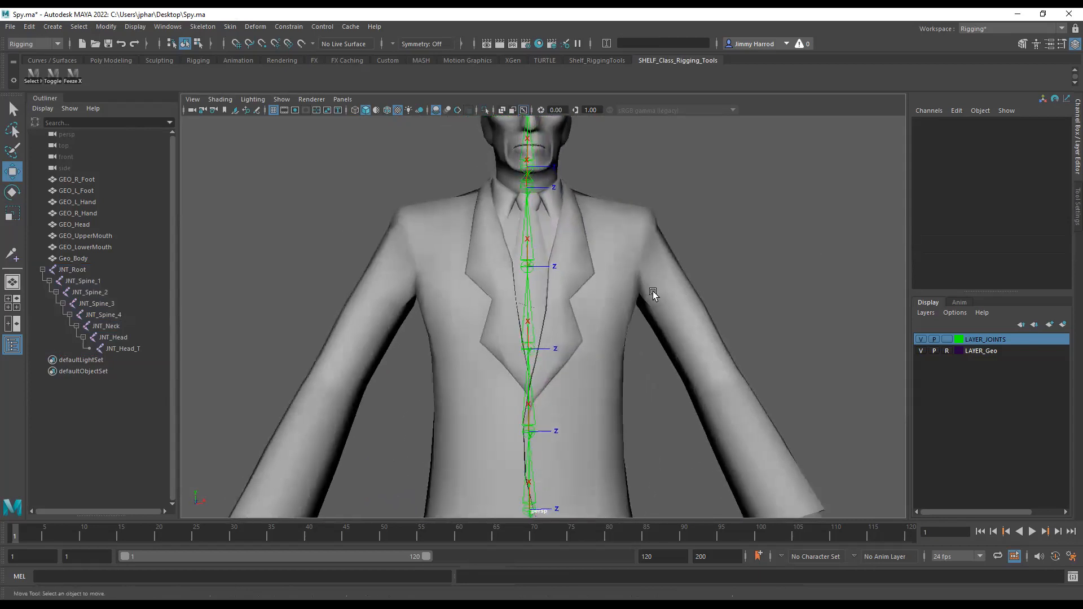
key("space")
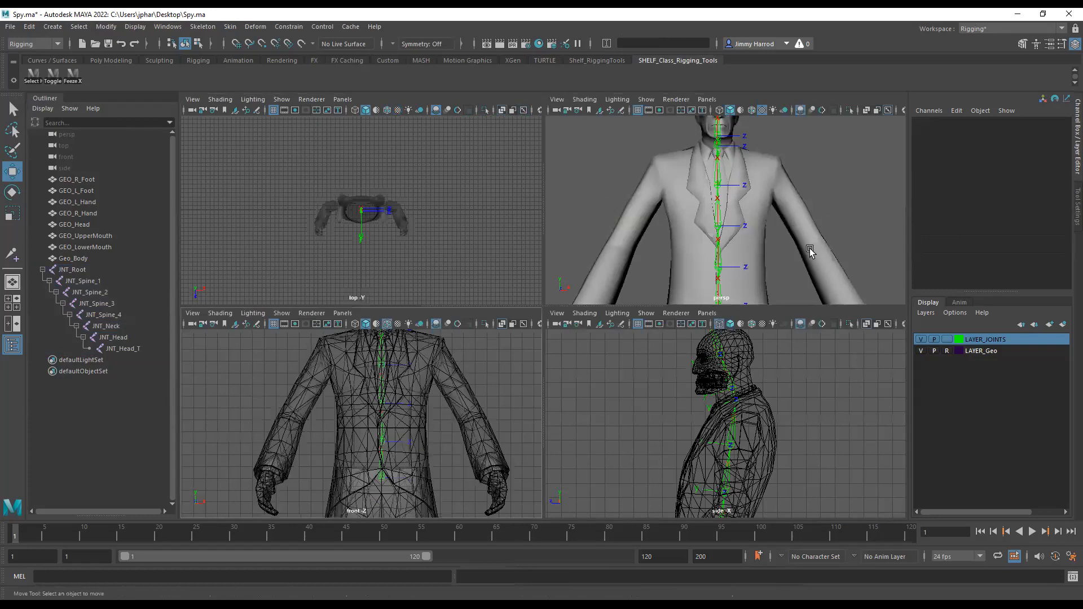
left_click_drag(810, 248, 762, 235, "alt")
key("space")
right_click_drag(699, 321, 591, 326, "alt")
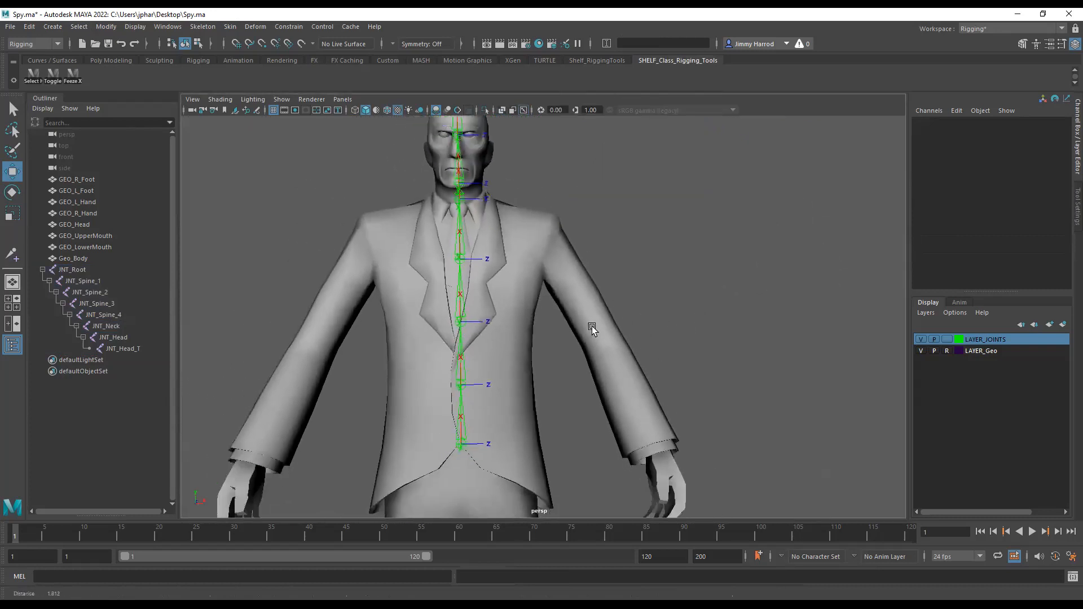
middle_click_drag(654, 362, 641, 339, "alt")
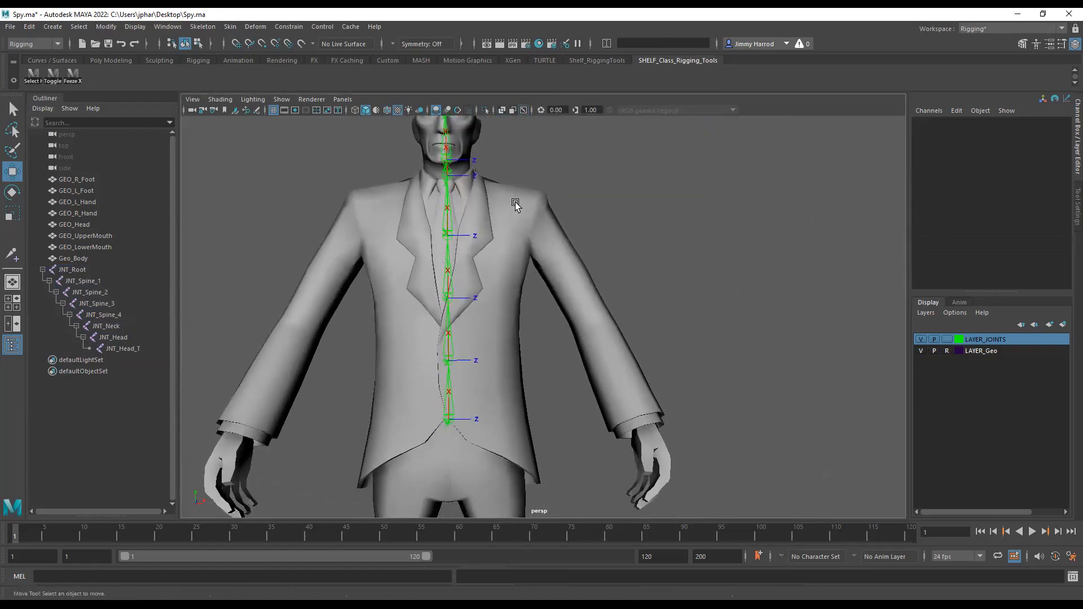
left_click_drag(681, 337, 532, 342, "alt")
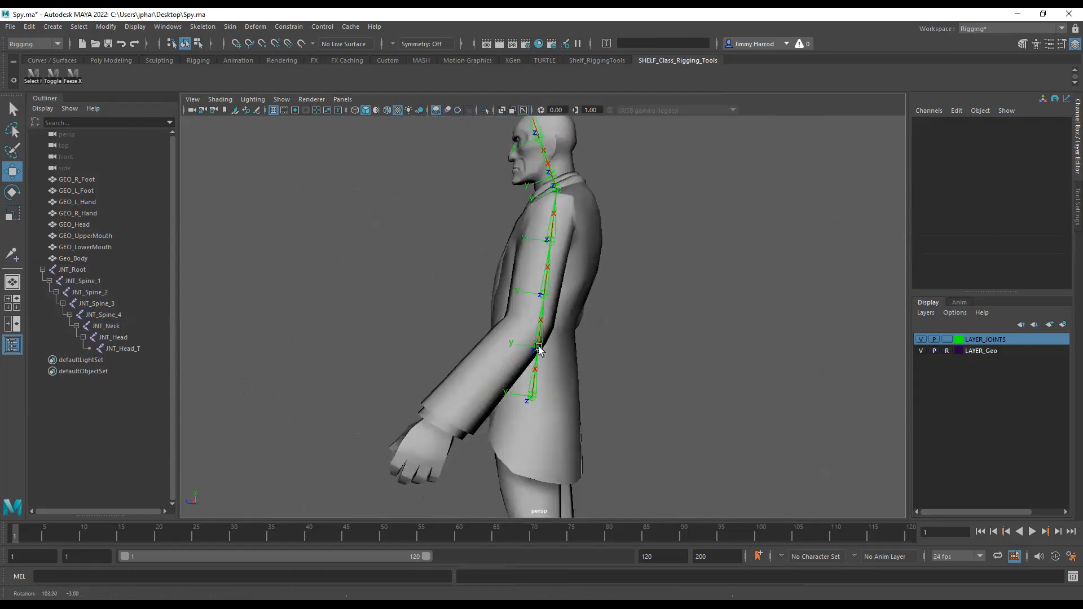
left_click_drag(544, 235, 636, 232, "alt")
right_click_drag(520, 235, 588, 245, "alt")
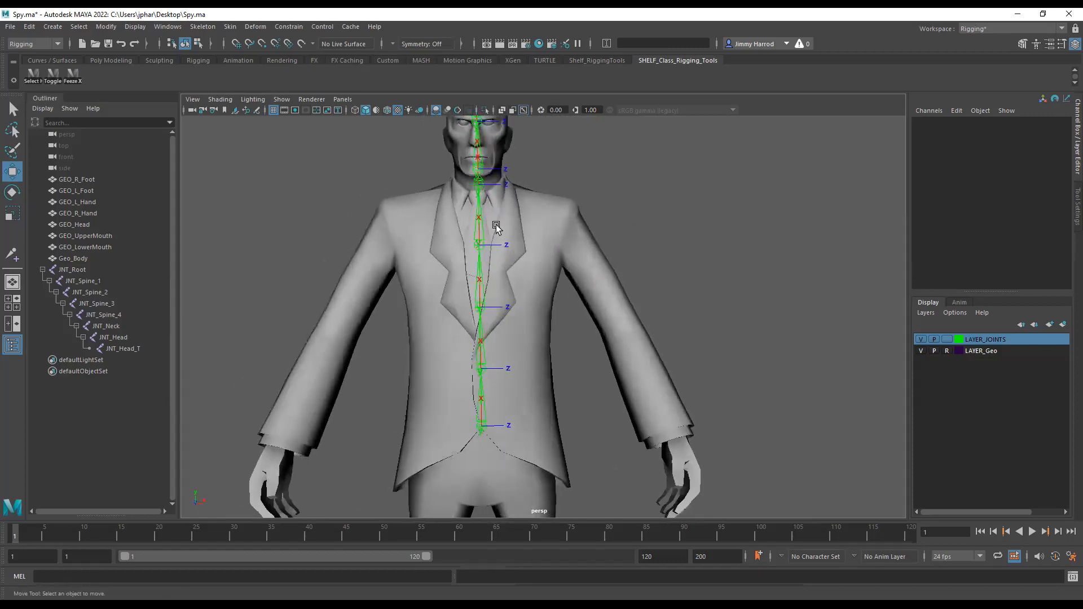
left_click_drag(675, 417, 563, 408, "alt")
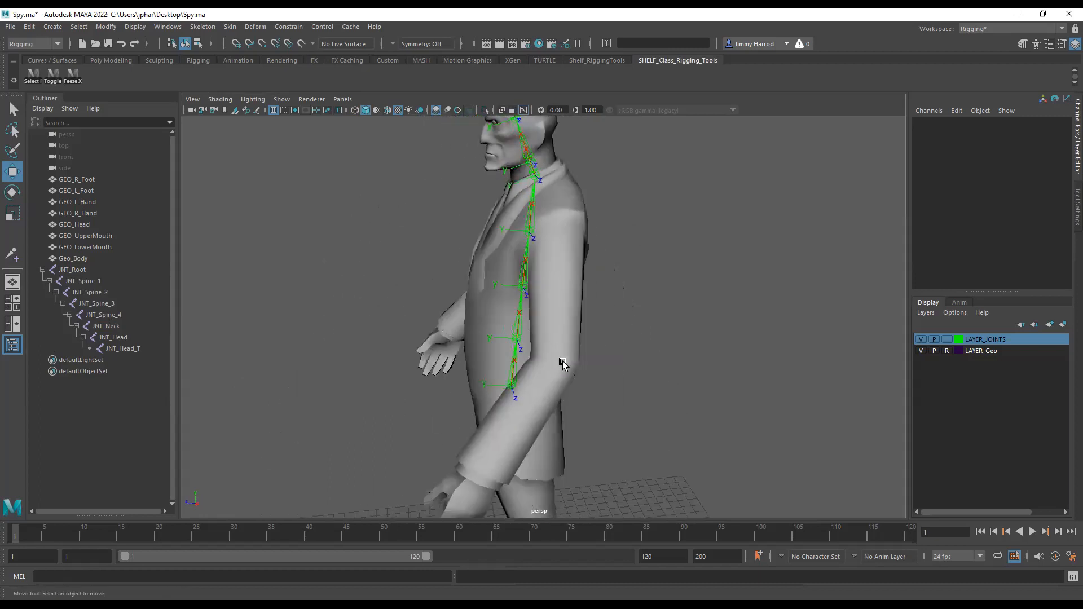
middle_click_drag(563, 357, 572, 317, "alt")
left_click_drag(572, 316, 672, 278, "alt")
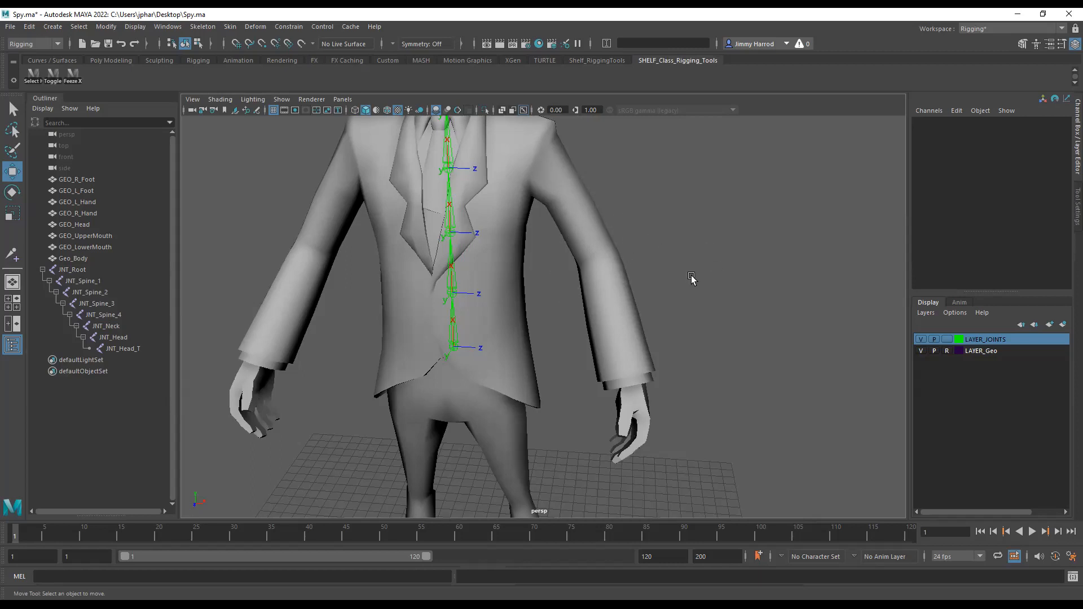
middle_click_drag(609, 235, 616, 276, "alt")
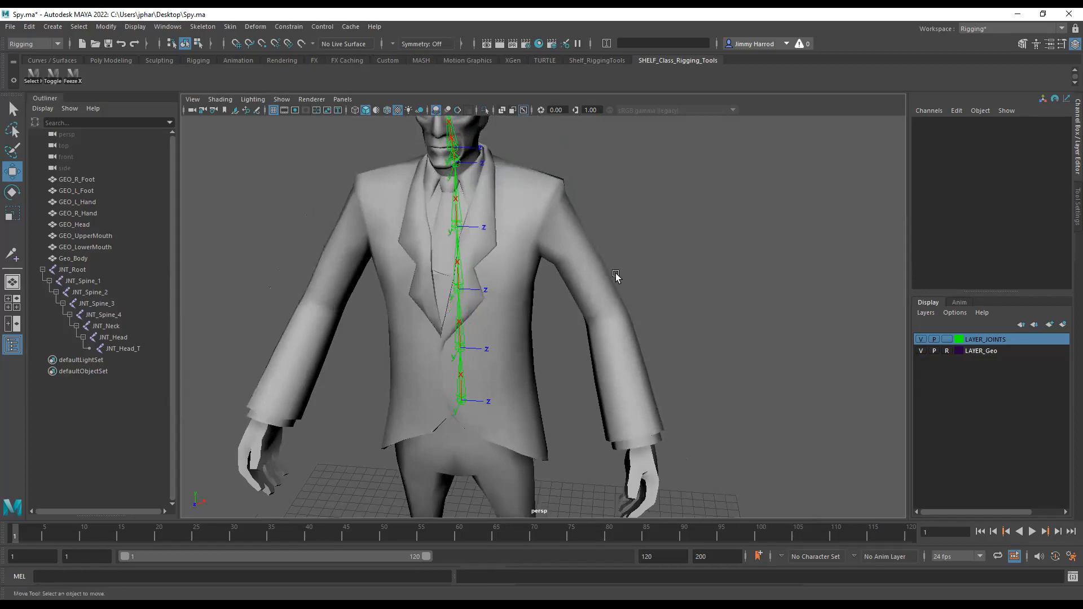
key("space")
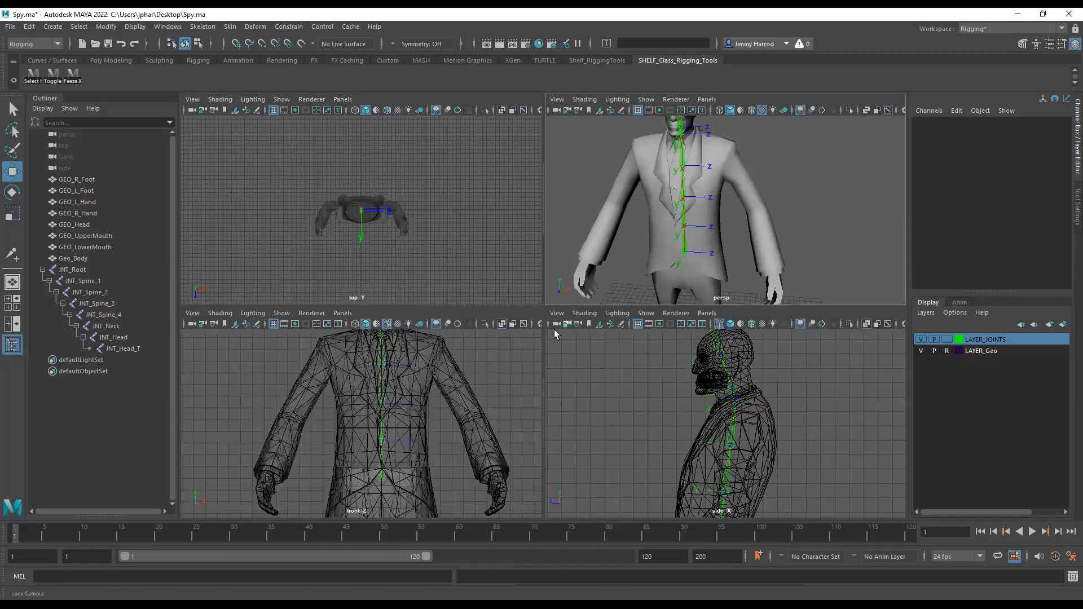
key("space")
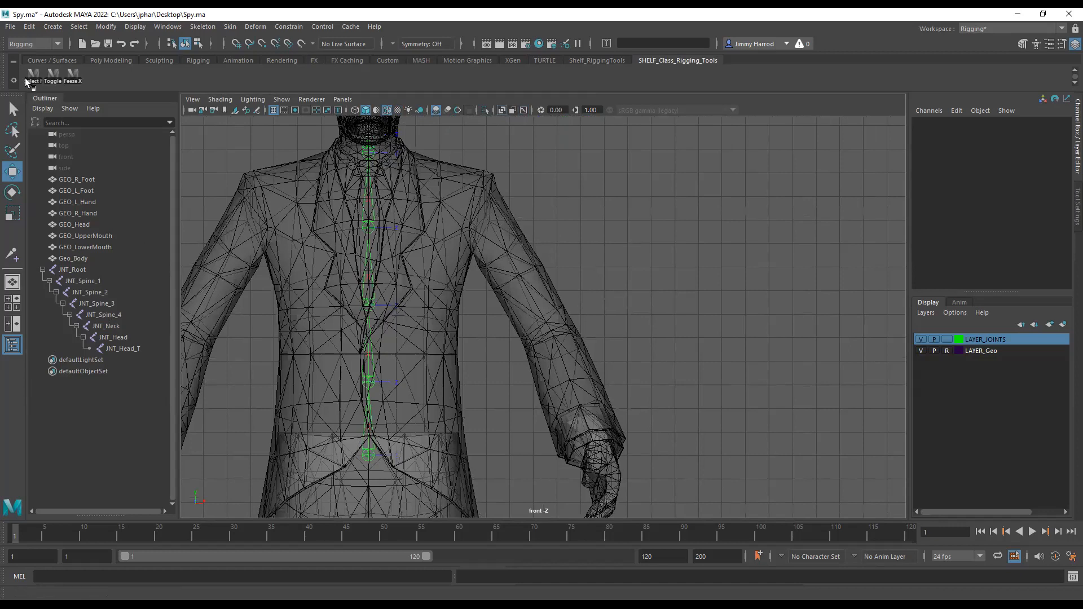
Step: Try placing a new joint beside the upper spine with Create Joints in the front view, and undo it
left_click(207, 26)
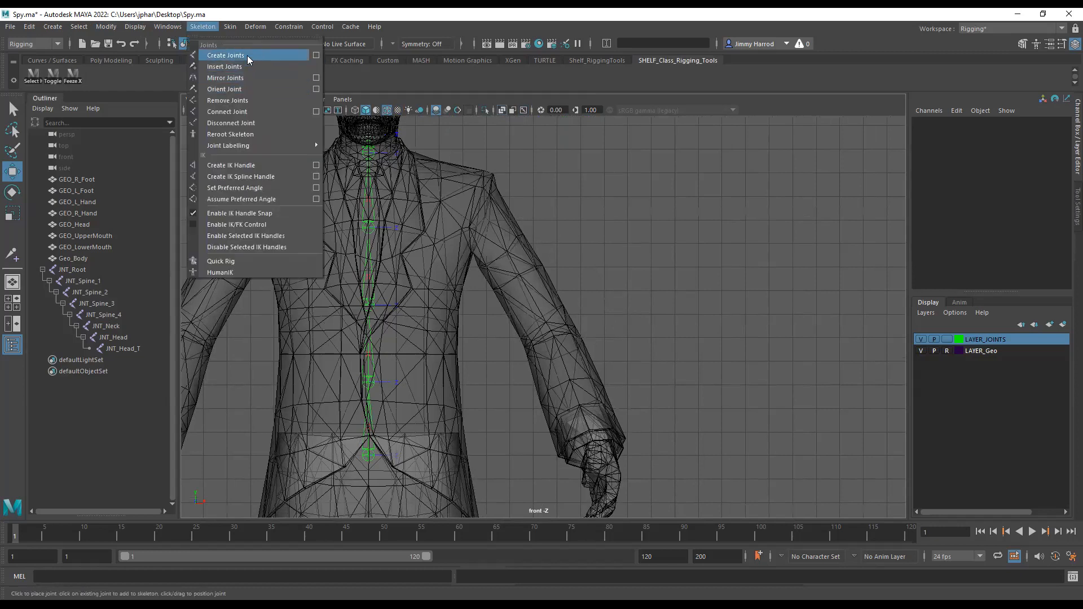
left_click(247, 55)
left_click(387, 196)
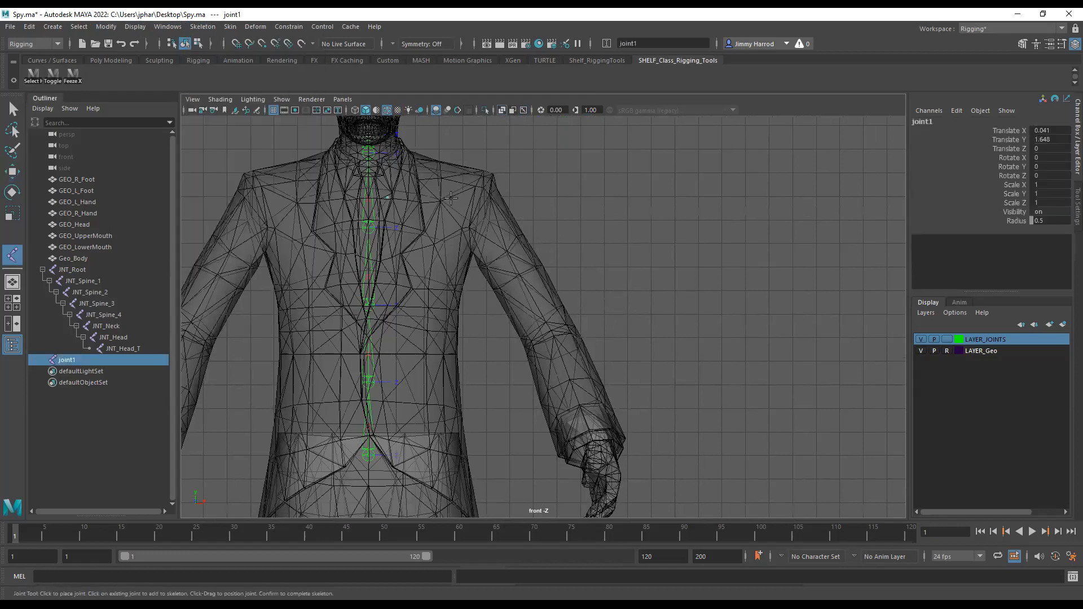
key("ctrl+z")
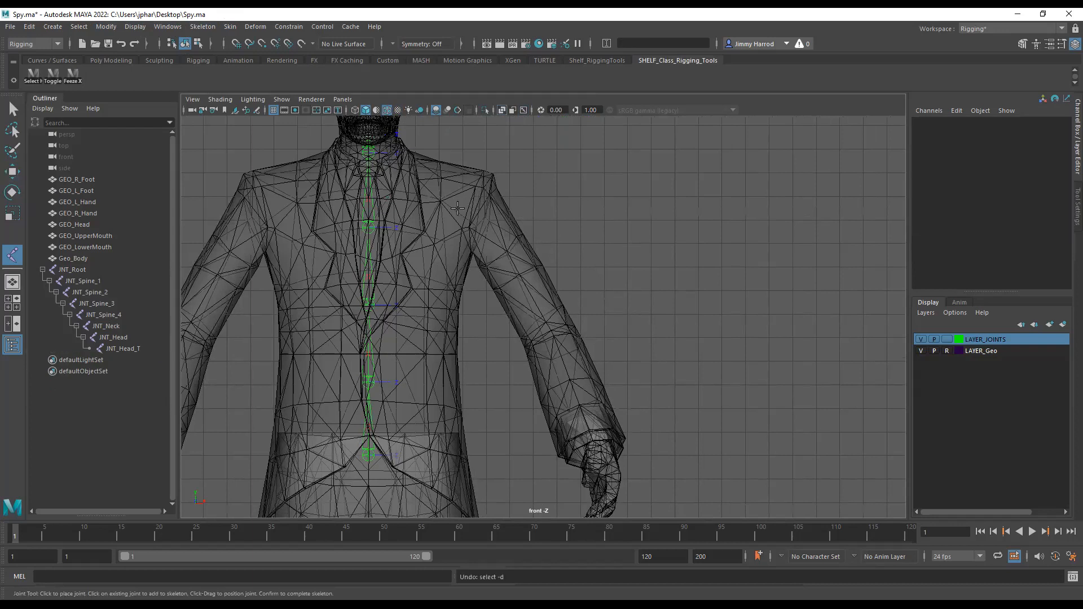
Step: Set the Joint Tool's short bone radius to 1 and long bone radius to 30, trying one joint beside the upper spine and undoing it
left_click(201, 27)
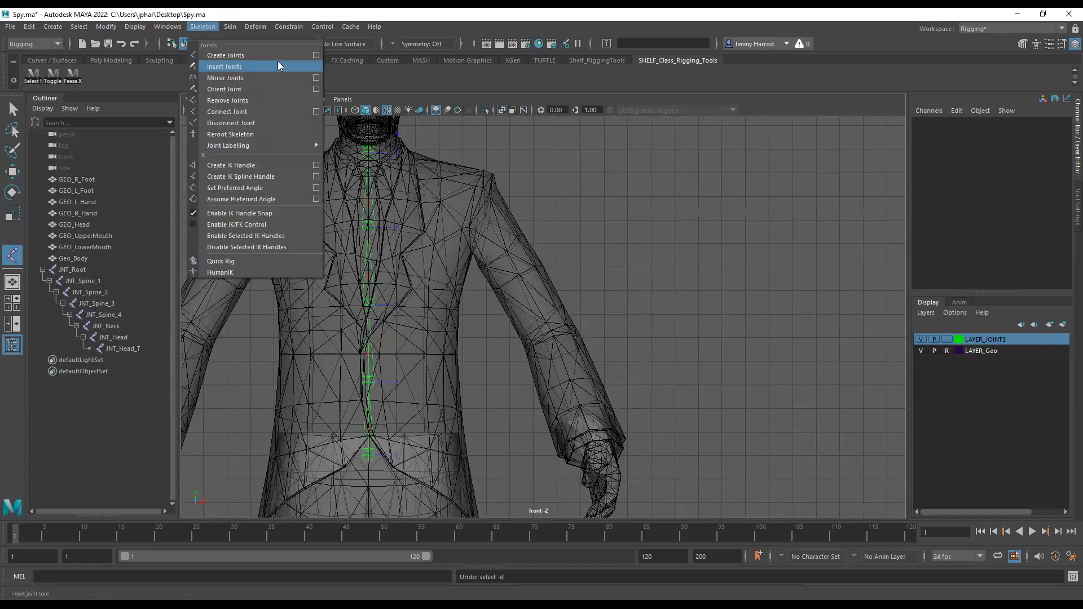
left_click(316, 55)
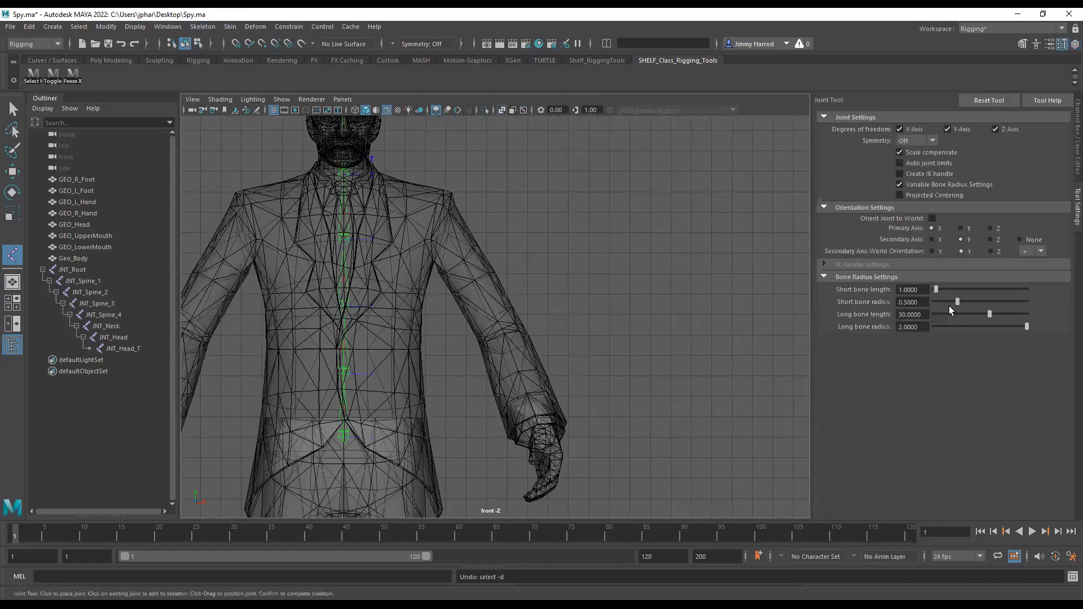
double_click(926, 304)
type("1")
double_click(927, 327)
type("30")
key("Return")
left_click(365, 212)
key("ctrl+z")
Step: Try a short bone length of 2 and short bone radius of 2 by placing a joint on the chest, and undo the joint
left_click_drag(919, 290, 865, 289)
type("2")
key("Tab")
type("2")
key("Tab")
left_click(383, 207)
key("ctrl+z")
Step: Try a short bone length of 3 by placing joints at the upper chest and shoulder, and undo both joints
left_click_drag(927, 289, 847, 287)
key("Tab")
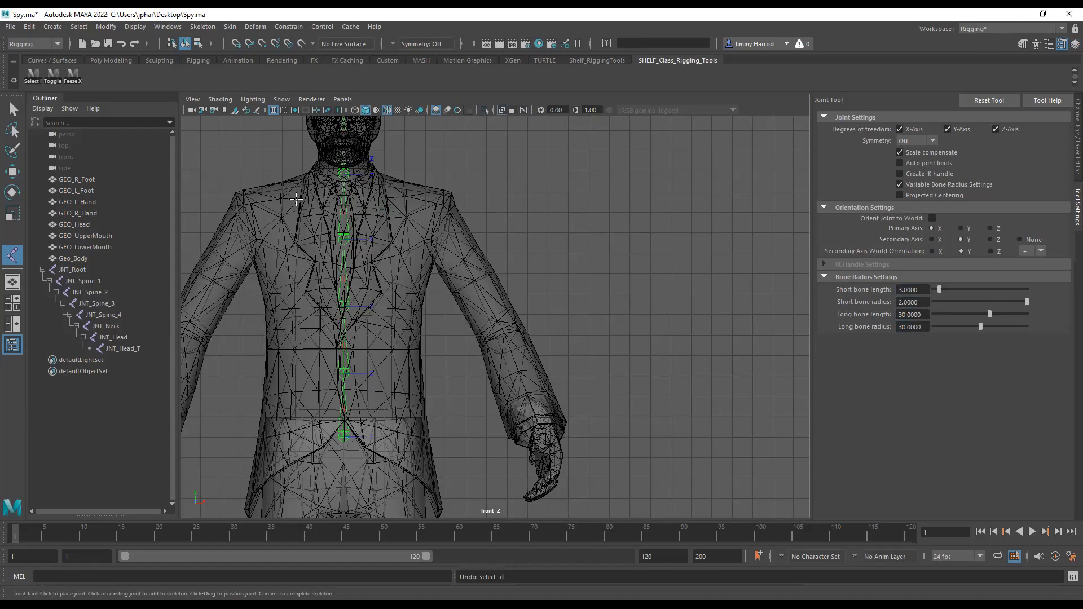
left_click(364, 211)
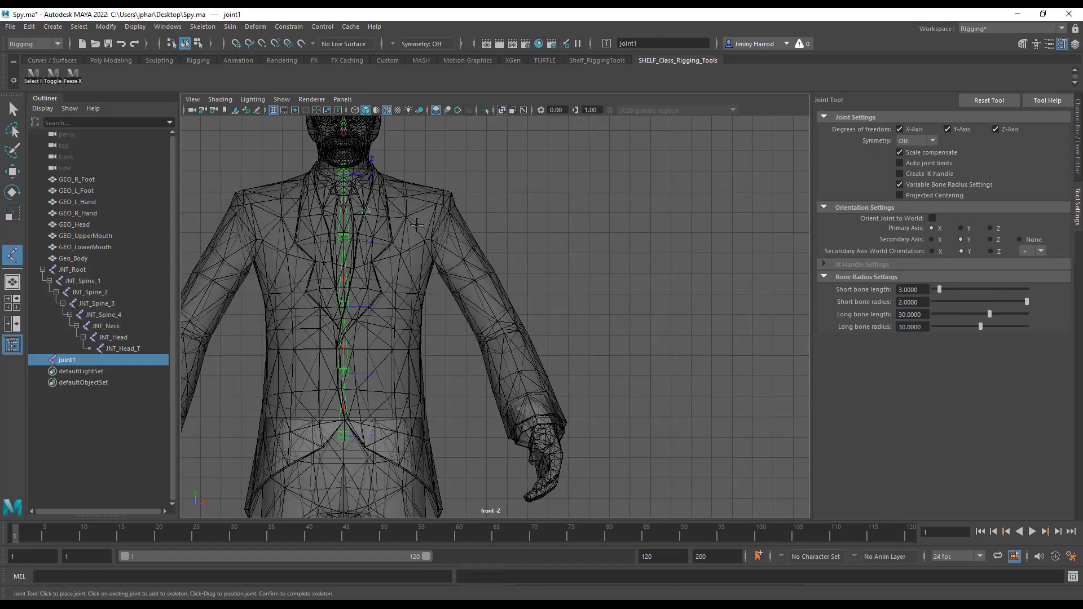
left_click(440, 227)
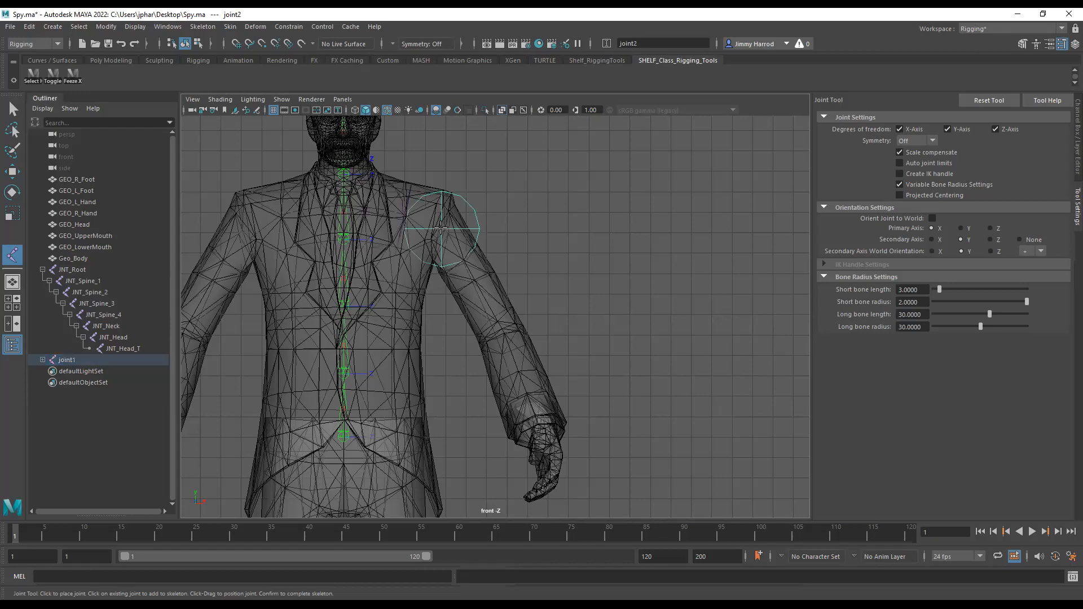
key("ctrl+z")
key("ctrl+z")
Step: Set the short bone length and short bone radius to 1, trying joints at the chest and shoulder and undoing both
left_click(911, 289)
type("1")
key("Tab")
type("1")
key("Return")
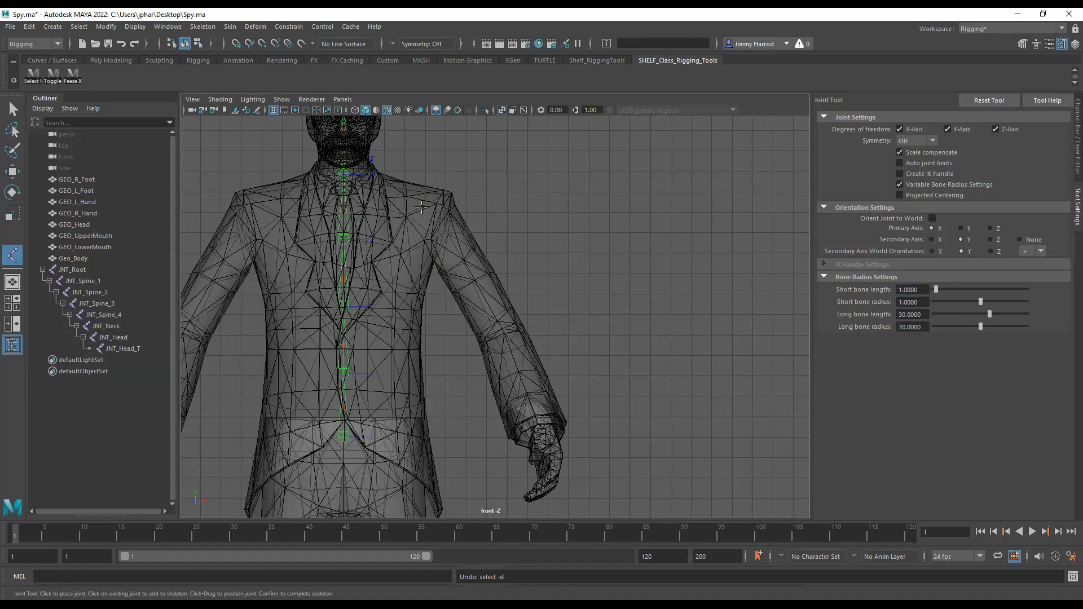
left_click(362, 213)
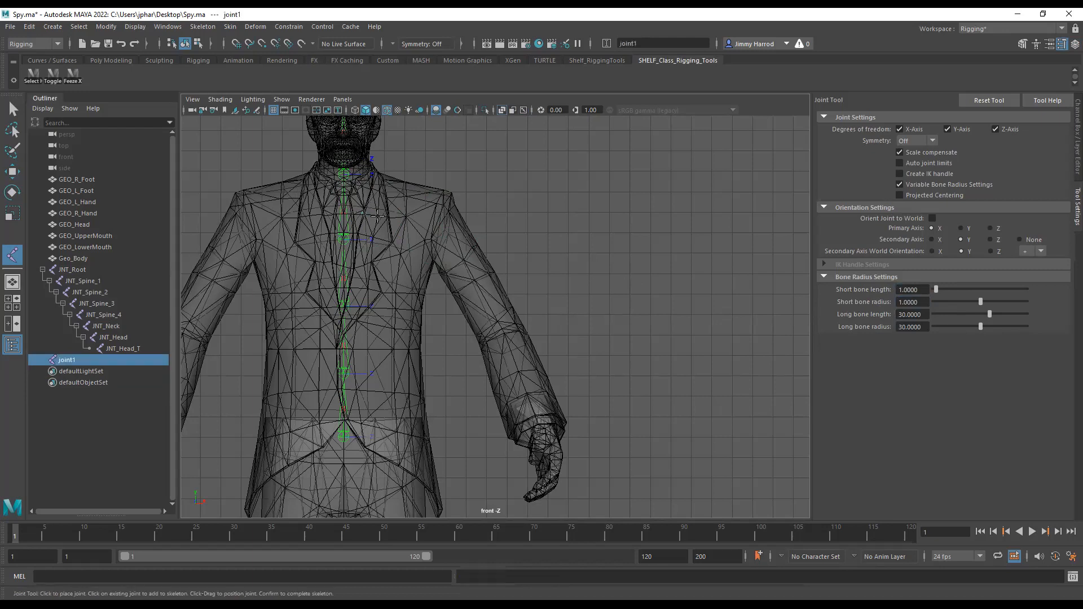
left_click(444, 225)
key("ctrl+z")
key("ctrl+z")
Step: Set the Joint Tool's short bone length and short bone radius to 0.5
left_click_drag(925, 289, 858, 284)
type(".")
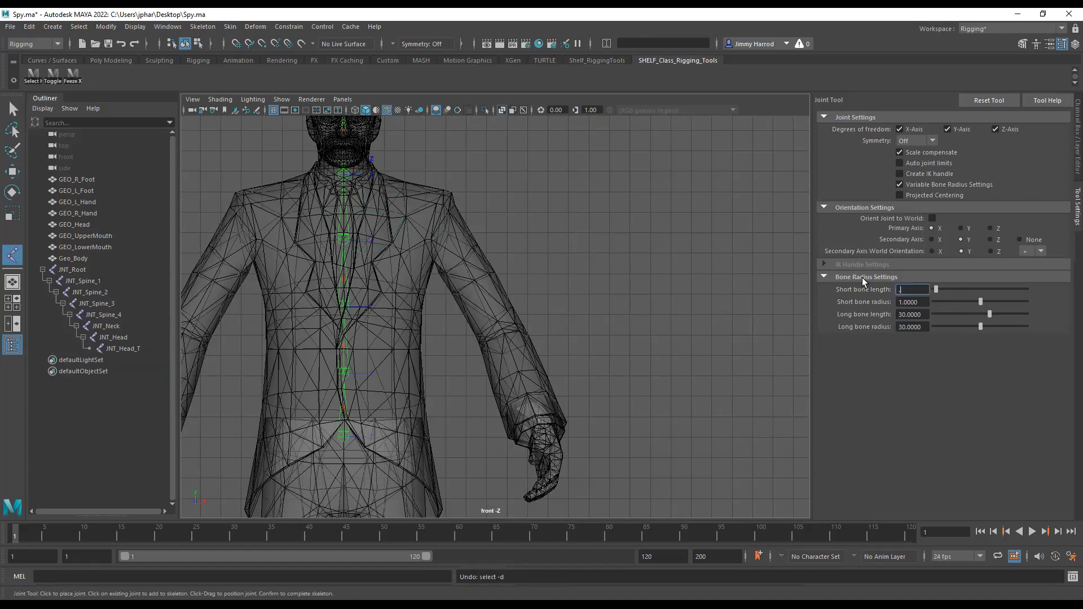
type("5")
key("Tab")
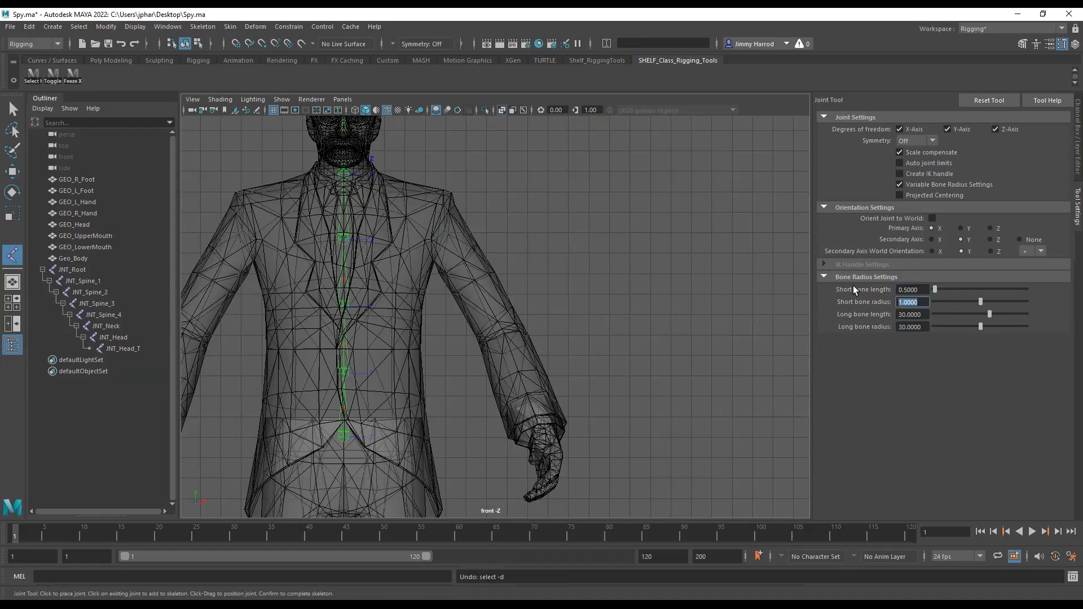
type(".5")
key("Return")
Step: Build a joint chain from the upper chest to the shoulder, elbow and wrist of the character's left arm, and complete it
left_click(444, 223)
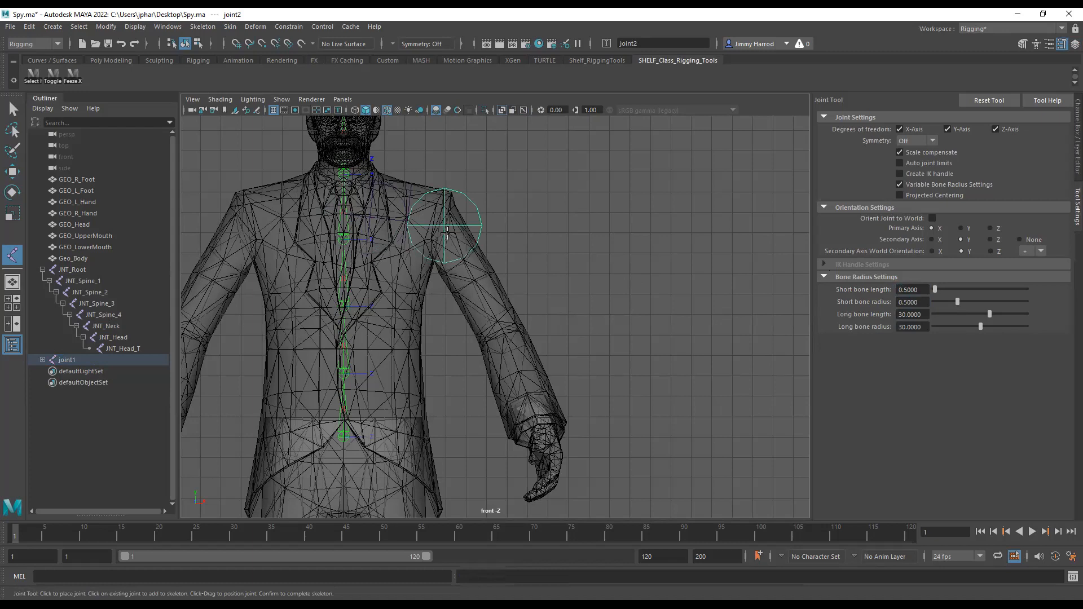
left_click(499, 331)
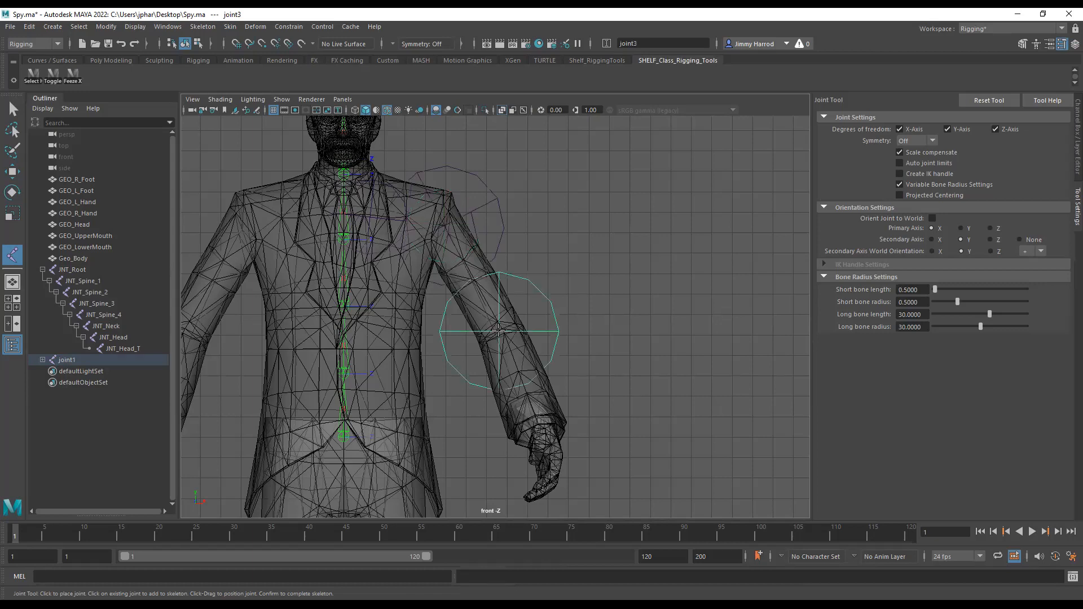
left_click(534, 417)
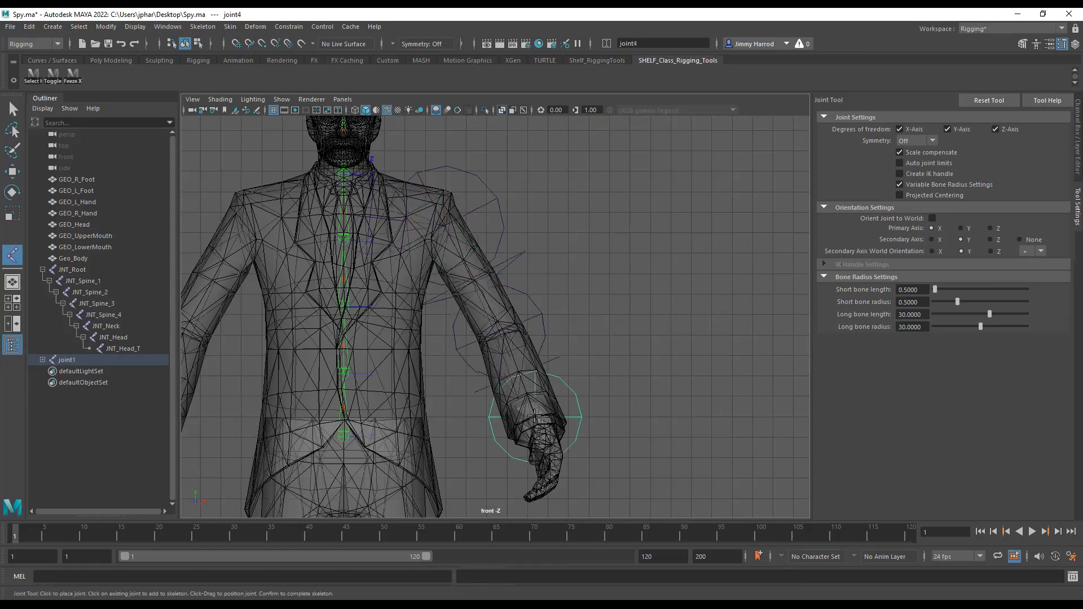
key("Return")
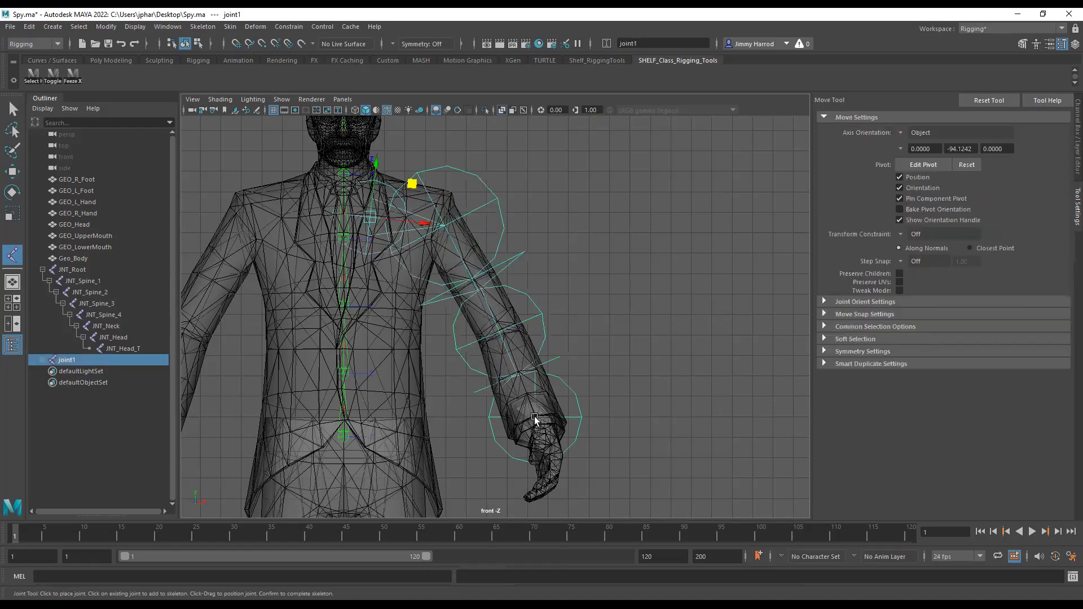
Step: Try a radius of 20 on the arm chain's first joint, and set its radius to 2 instead
left_click(1075, 43)
left_click(1052, 220)
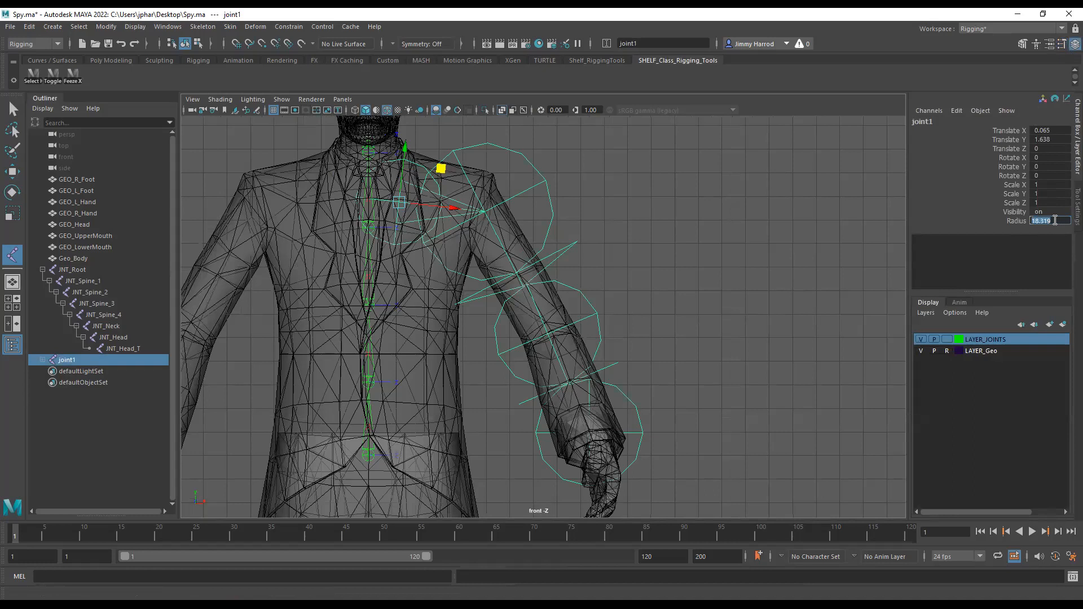
type("20")
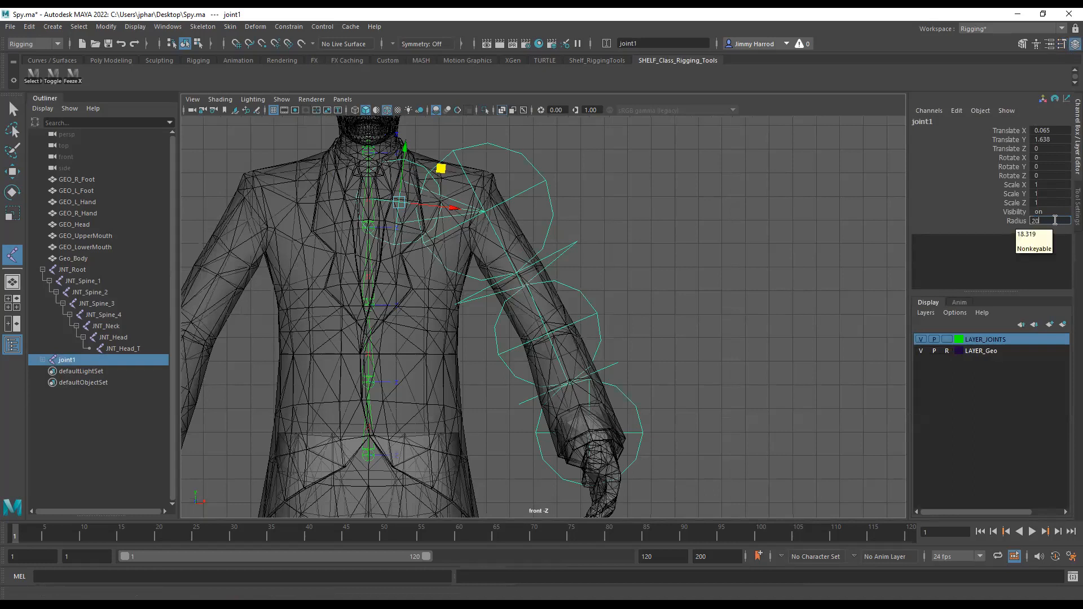
key("Return")
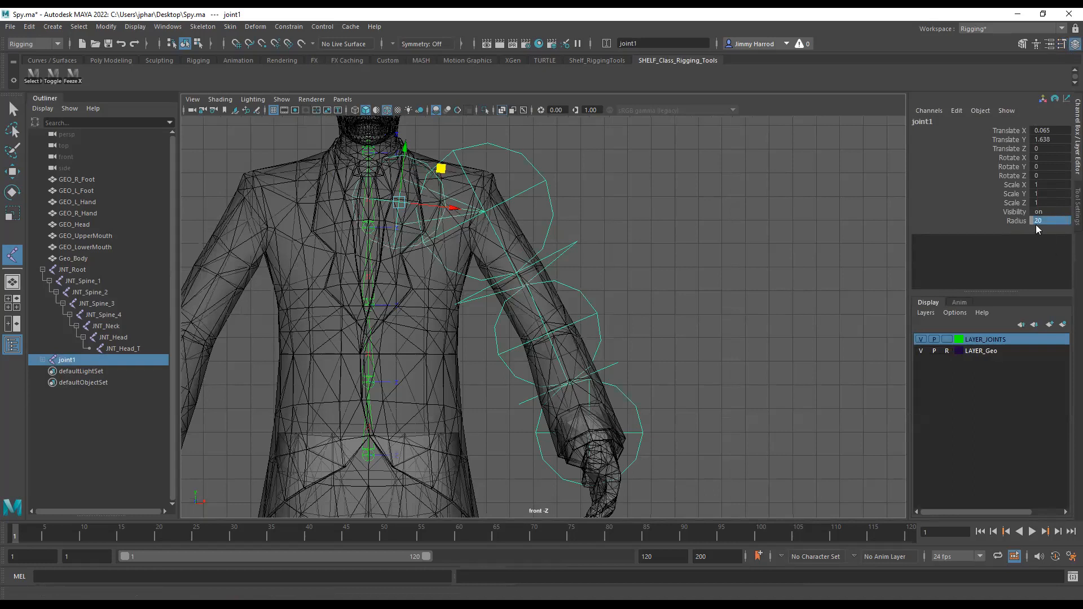
key("Return")
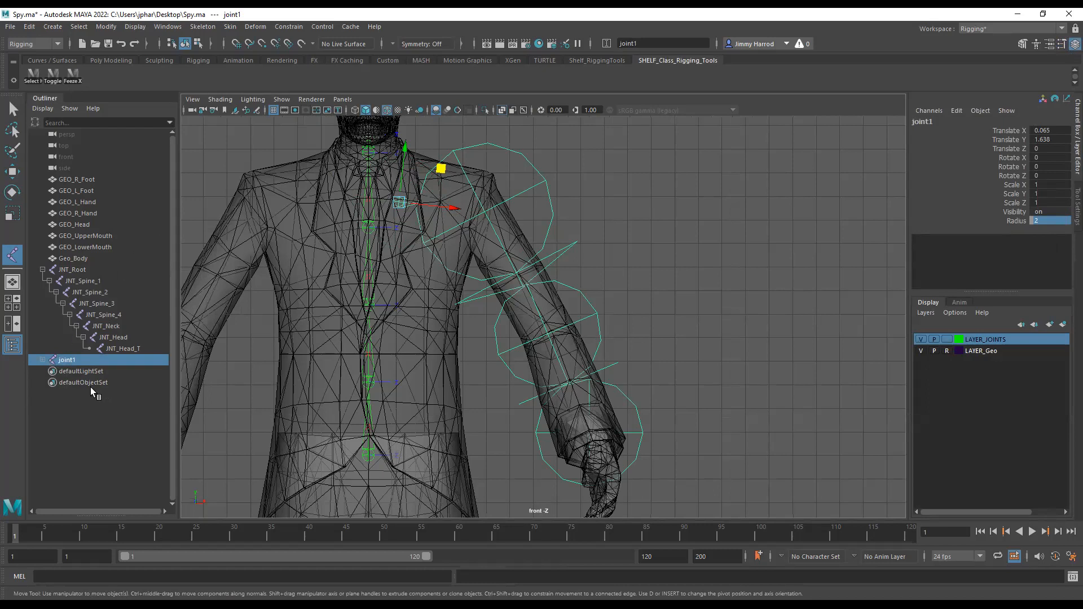
Step: Select the whole arm joint hierarchy and set the radius of all its joints to 2
left_click(31, 80)
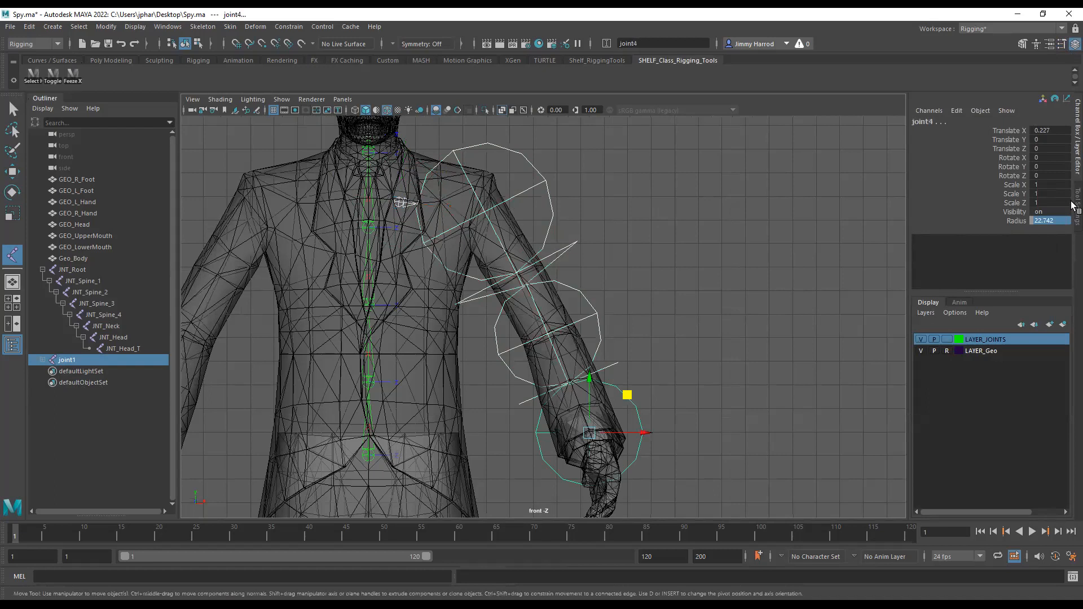
double_click(1053, 221)
type("2")
key("Return")
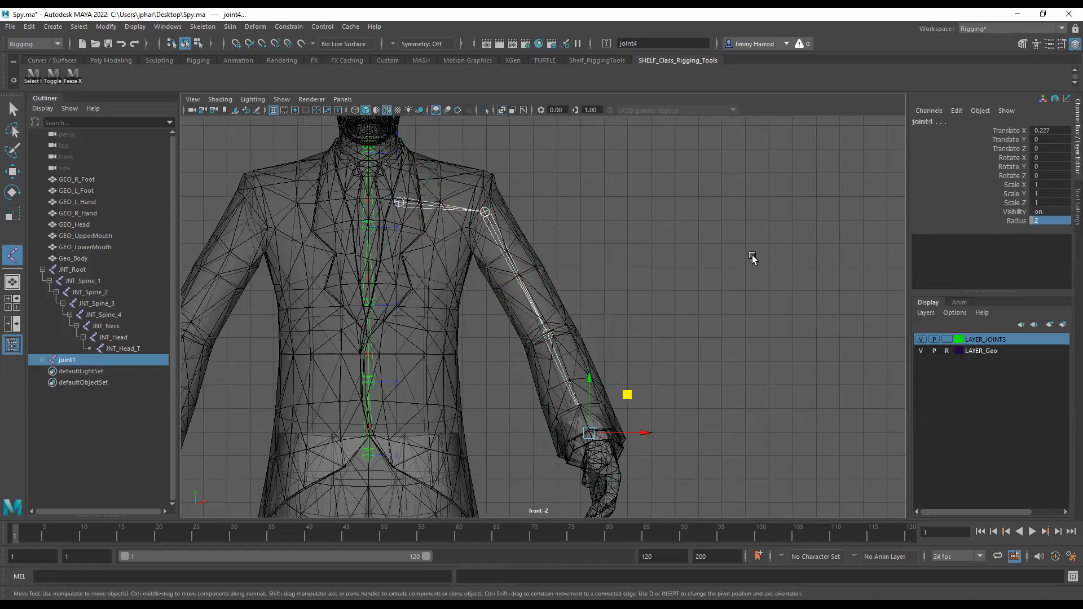
Step: Add the new arm chain, selected by its clavicle joint, to the LAYER_JOINTS display layer
left_click(733, 268)
left_click(401, 203)
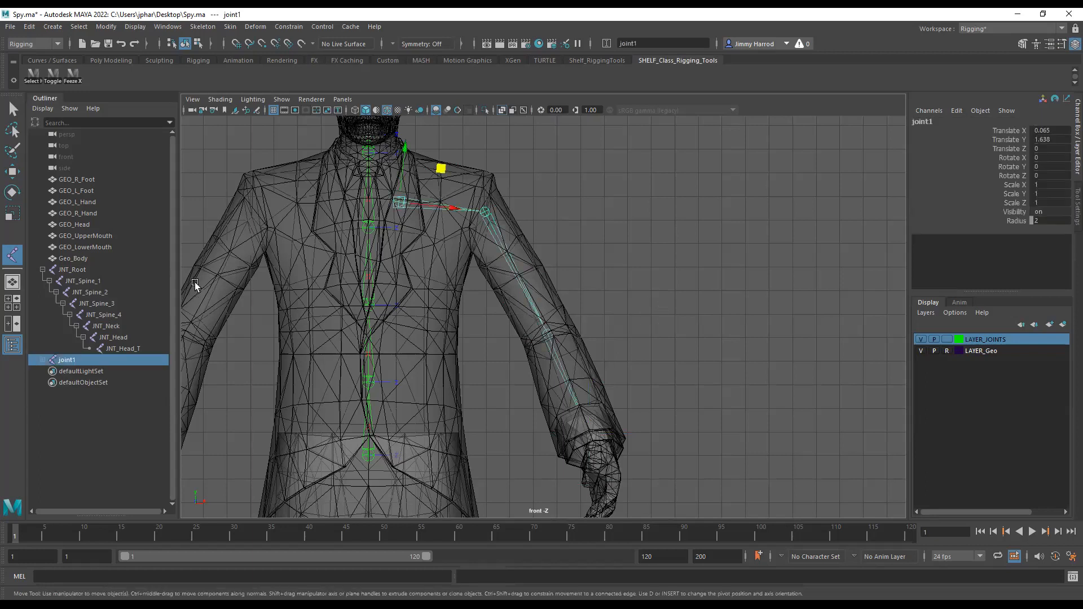
right_click(1022, 338)
left_click(1031, 366)
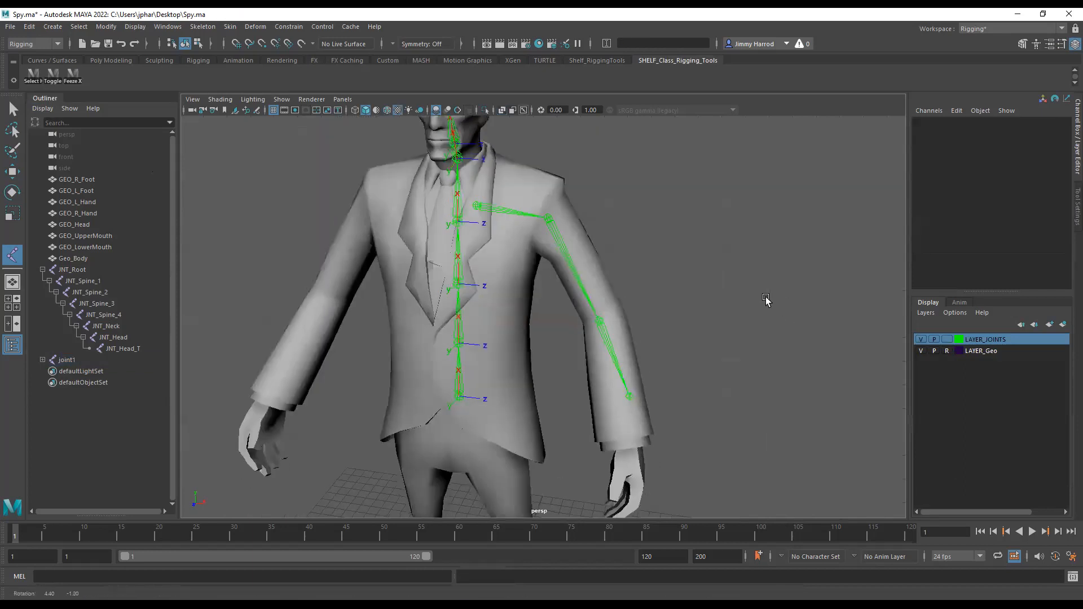
Step: Select the full arm joint hierarchy and show the local rotation axes on all its joints
mouse_move(766, 302)
left_mouse_down("alt")
mouse_move(688, 304)
mouse_move(563, 265)
mouse_move(527, 295)
mouse_move(493, 239)
left_mouse_up("alt")
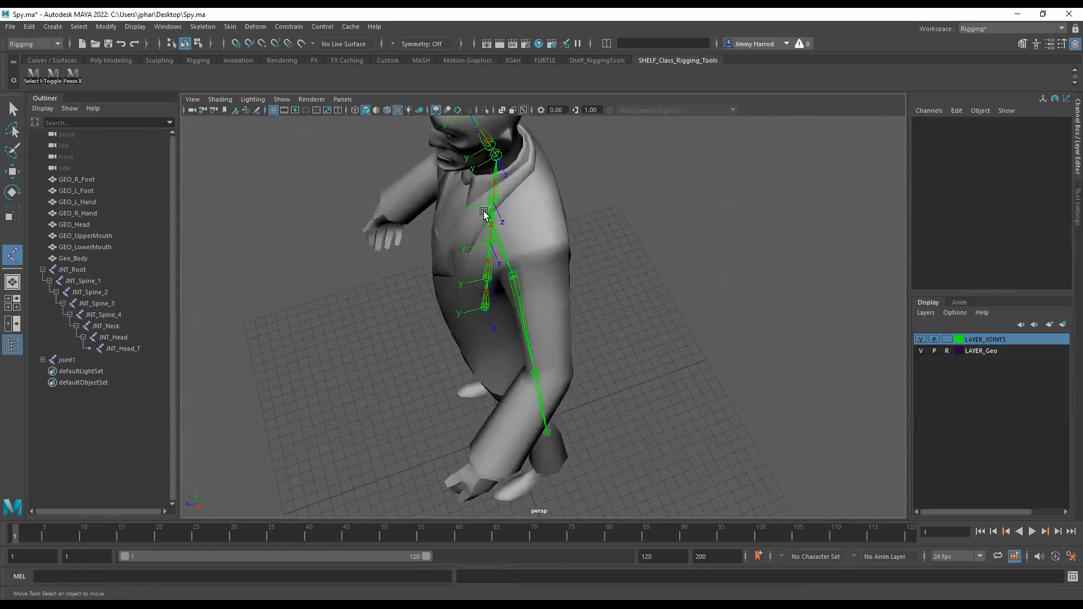
left_click(483, 215)
left_click_drag(611, 271, 492, 219, "alt")
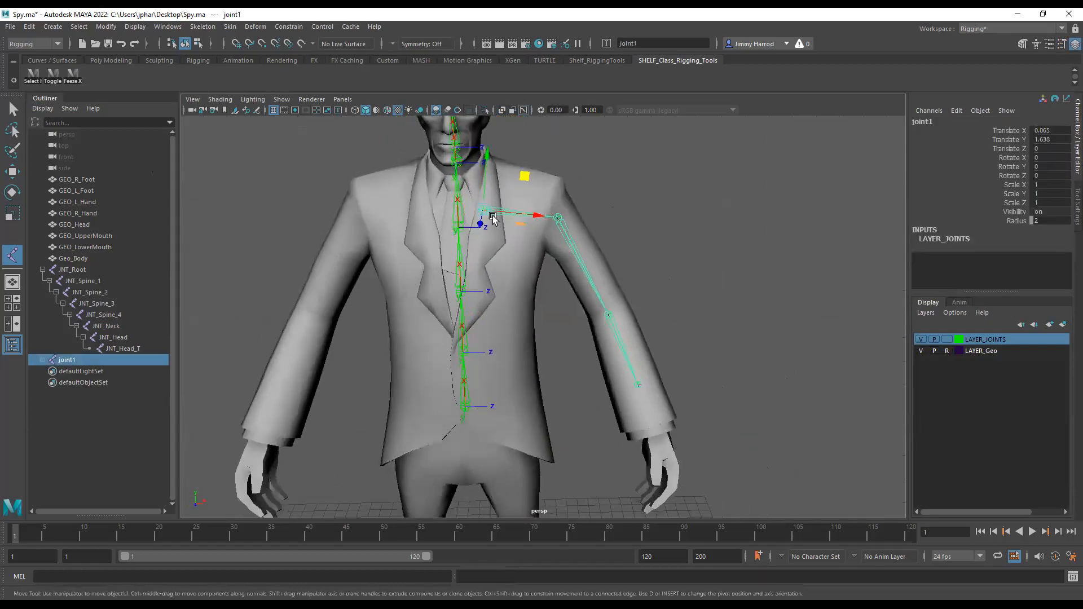
left_click_drag(624, 379, 616, 337, "alt")
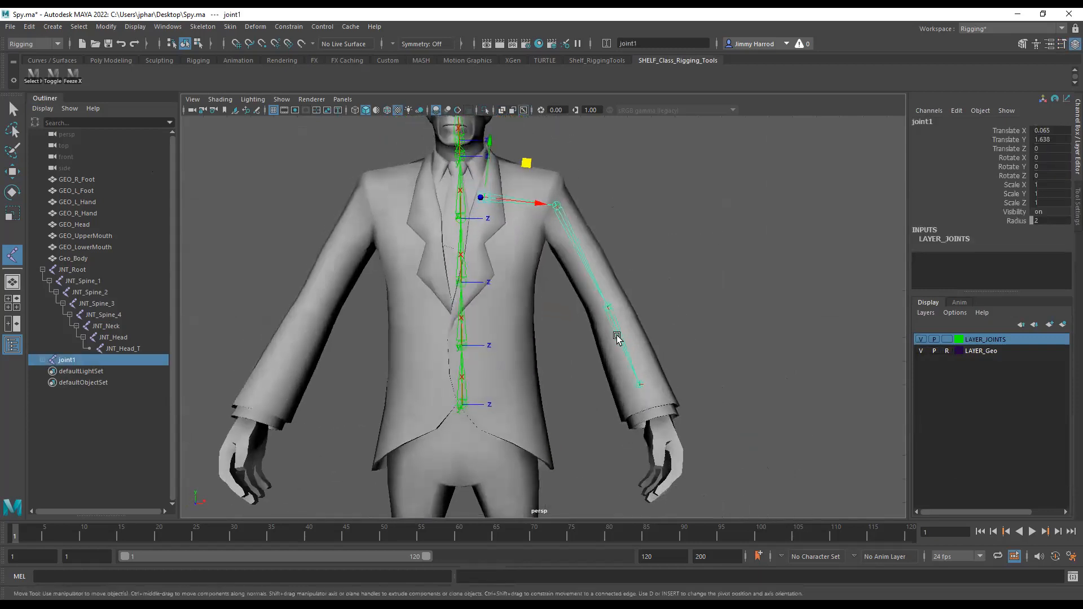
left_click_drag(577, 262, 735, 431, "alt")
scroll(735, 430, "up", 3)
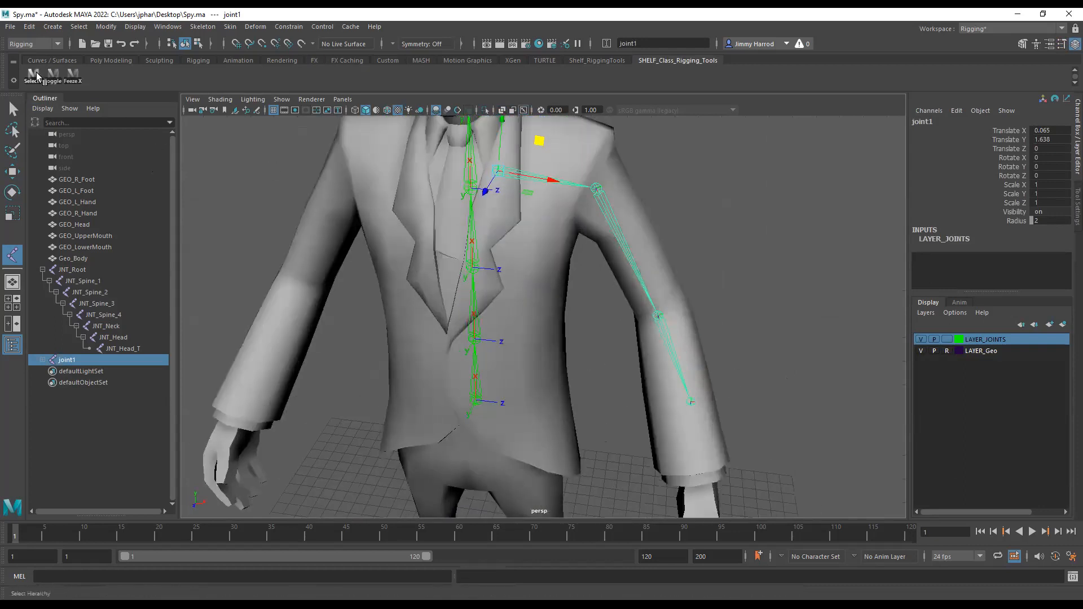
left_click(35, 78)
middle_click_drag(723, 296, 794, 373, "alt")
left_click_drag(791, 372, 802, 372, "alt")
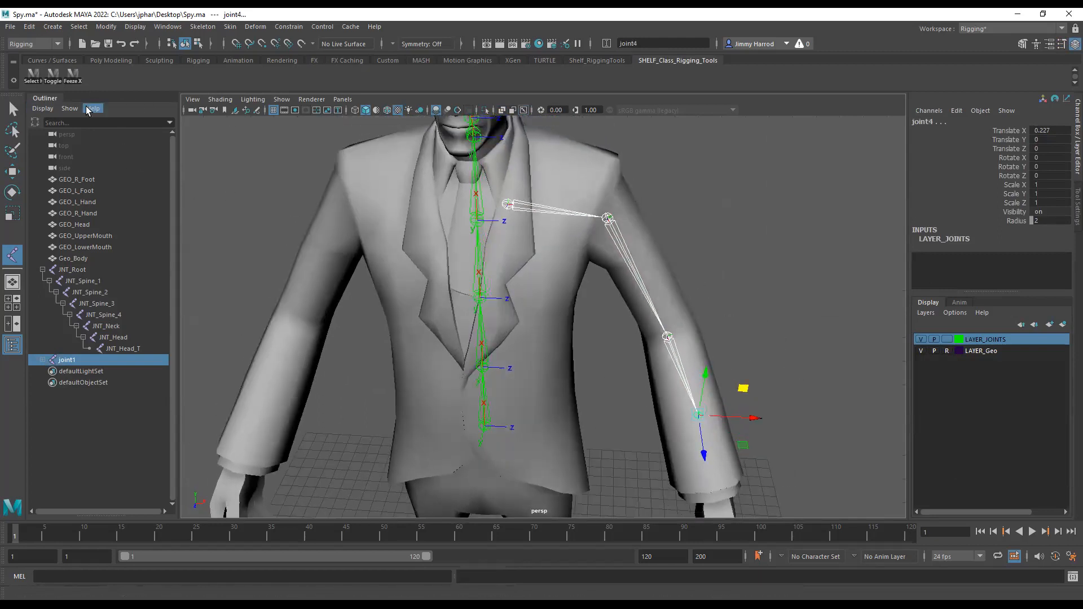
left_click(57, 81)
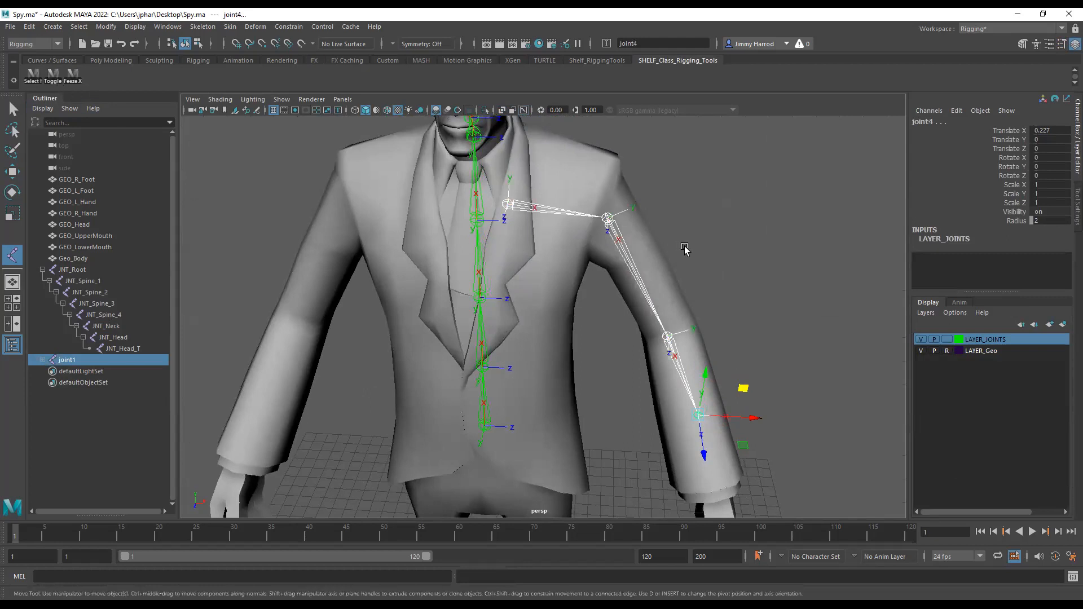
Step: Move the clavicle joint backward along Z to a Translate Z of about -0.024
left_click_drag(700, 242, 566, 203, "alt")
left_click(567, 203)
left_click_drag(788, 222, 436, 229, "alt")
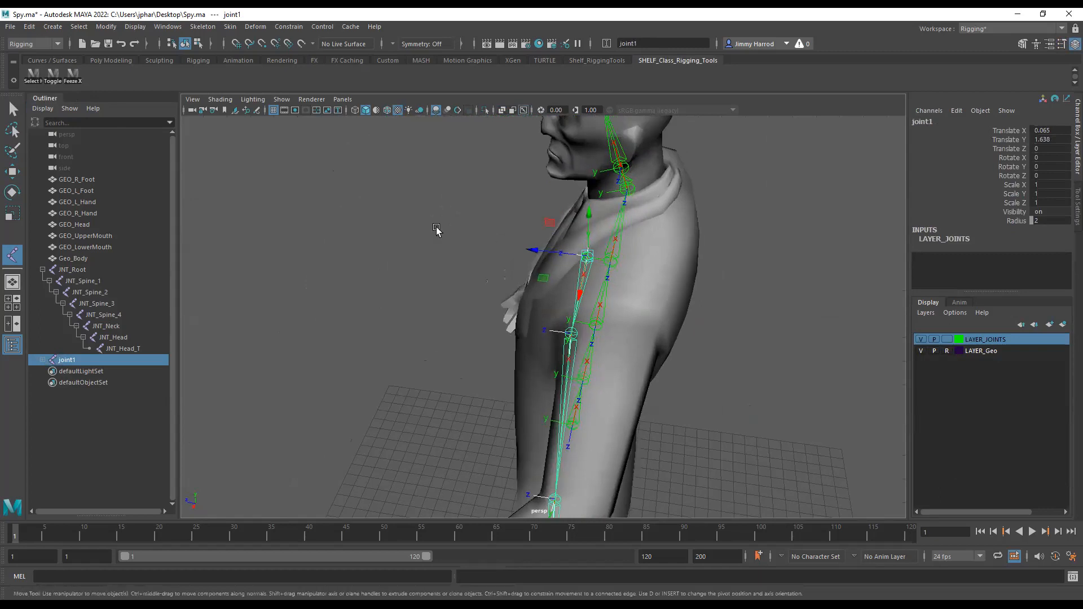
left_click(18, 174)
left_click_drag(539, 251, 624, 285)
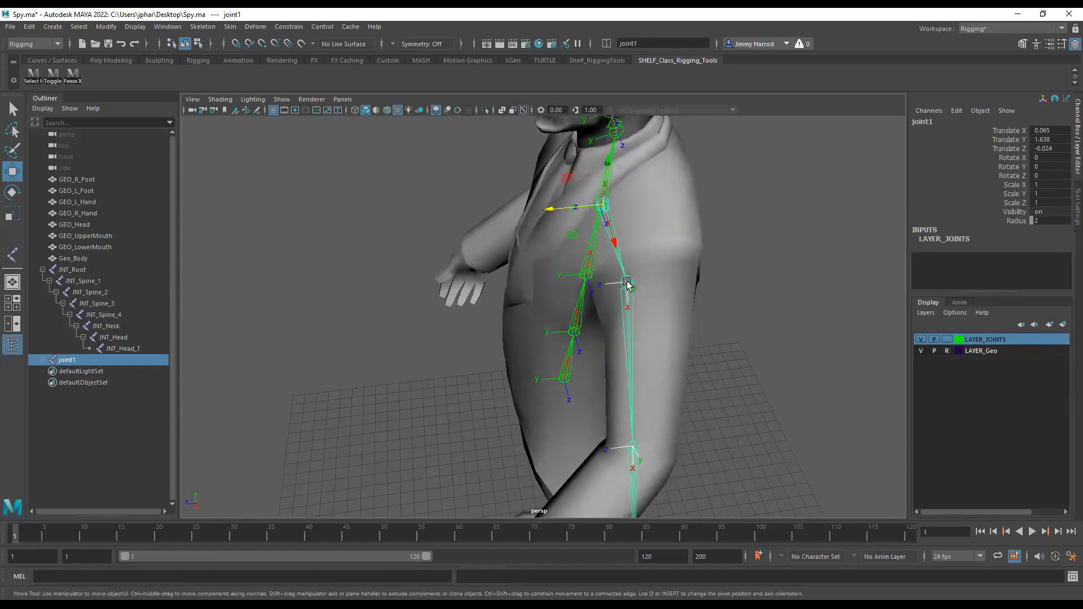
Step: Try to move the shoulder joint backward along its Z axis to a Translate Z of about -0.069
left_click_drag(628, 295, 609, 361, "alt")
left_click(588, 336)
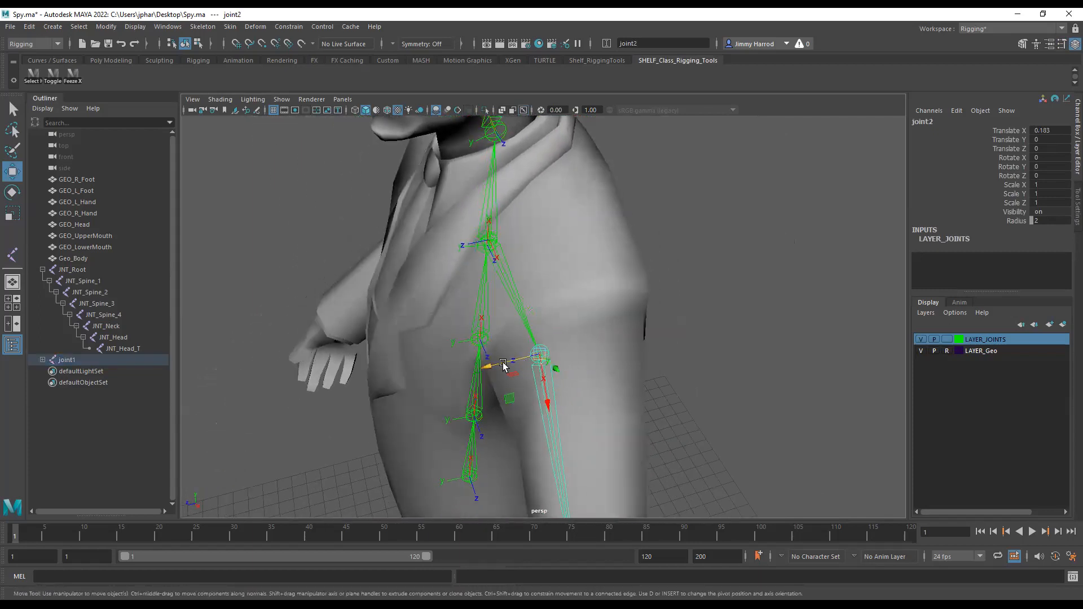
left_click_drag(499, 346, 504, 331, "alt")
mouse_move(492, 269)
left_mouse_down("alt")
mouse_move(527, 273)
mouse_move(501, 284)
left_mouse_up("alt")
scroll(590, 344, "up", 3)
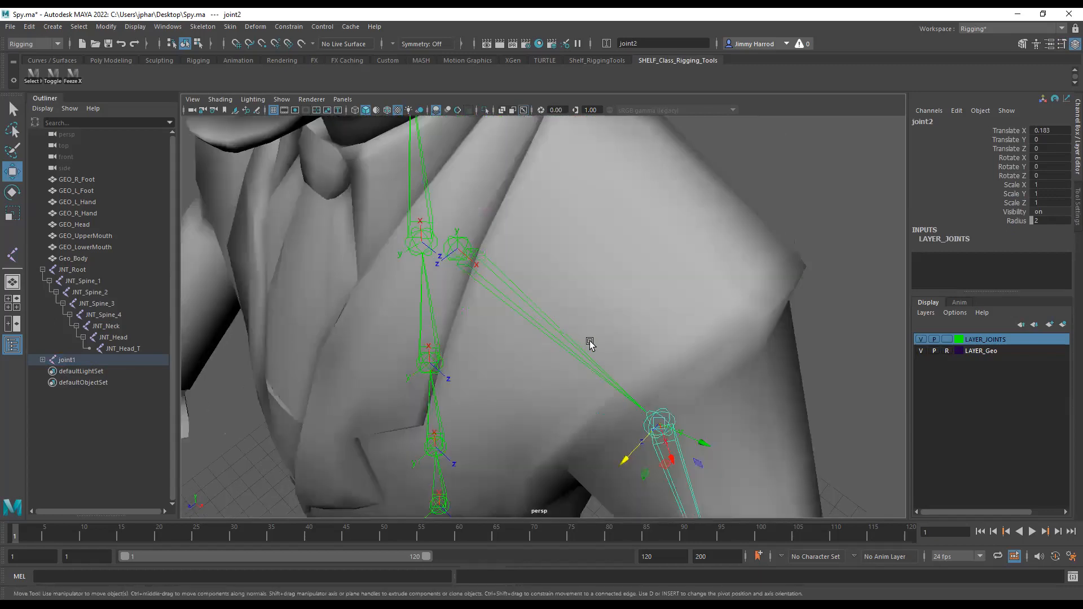
middle_click_drag(634, 329, 622, 303, "alt")
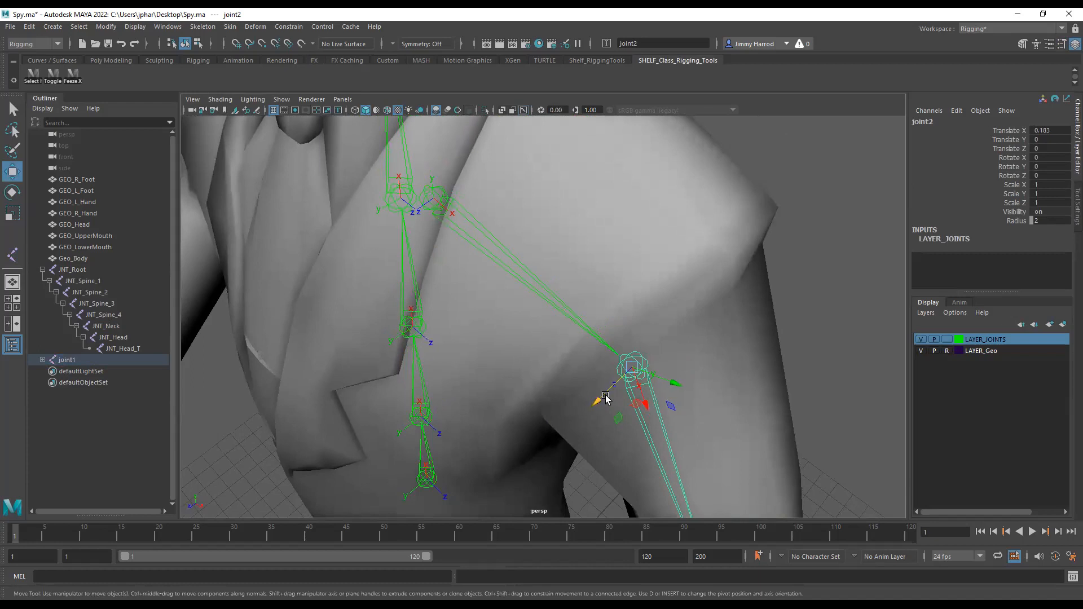
left_click_drag(605, 398, 671, 333)
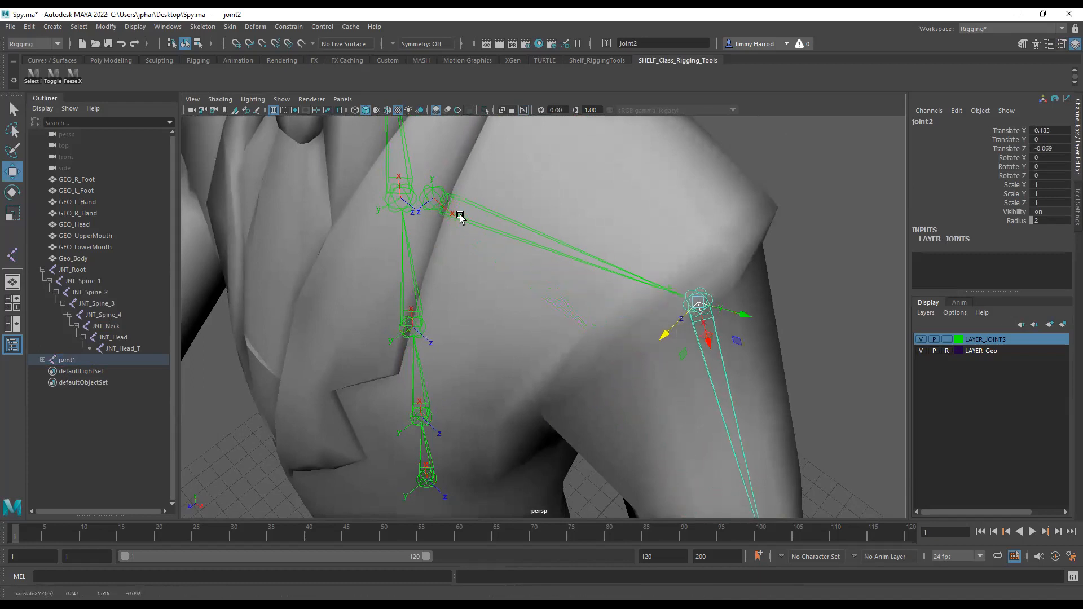
Step: Open the Move Tool's Joint Orient Settings, and undo the shoulder joint's move
double_click(12, 171)
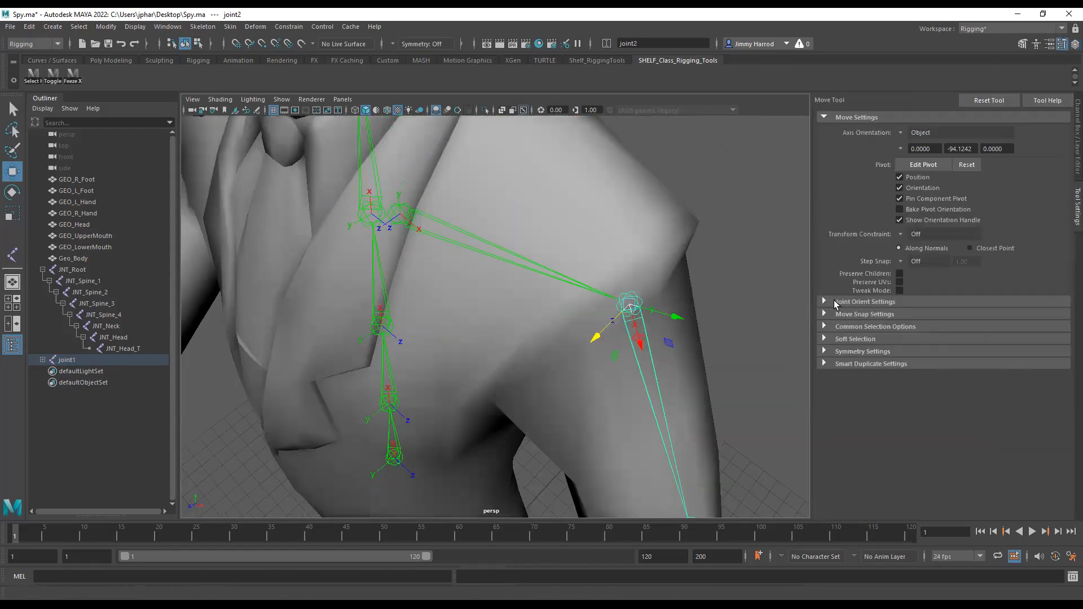
left_click(824, 302)
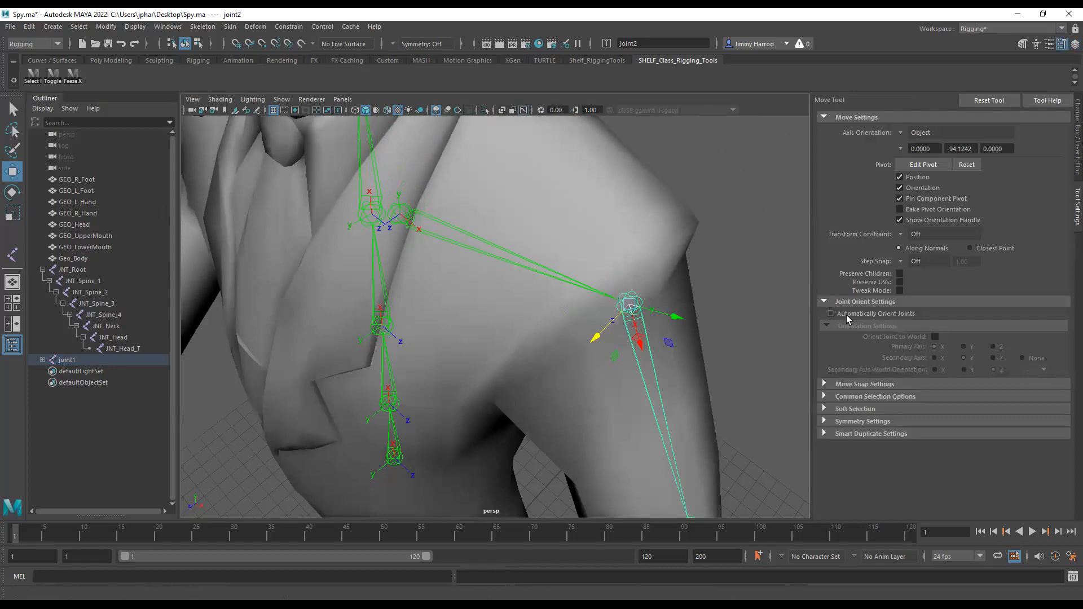
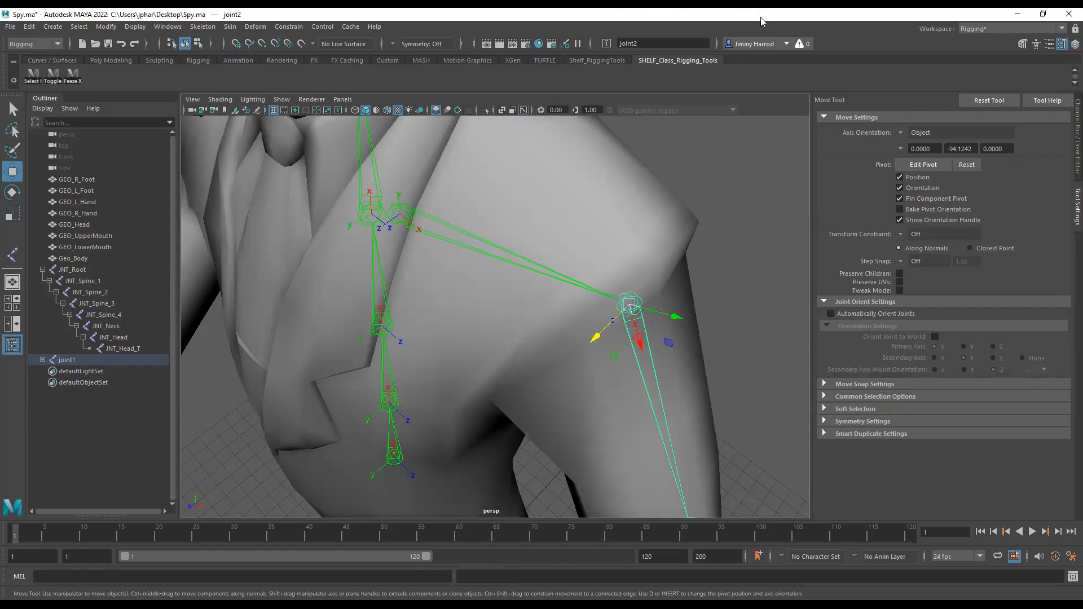
key("ctrl+z")
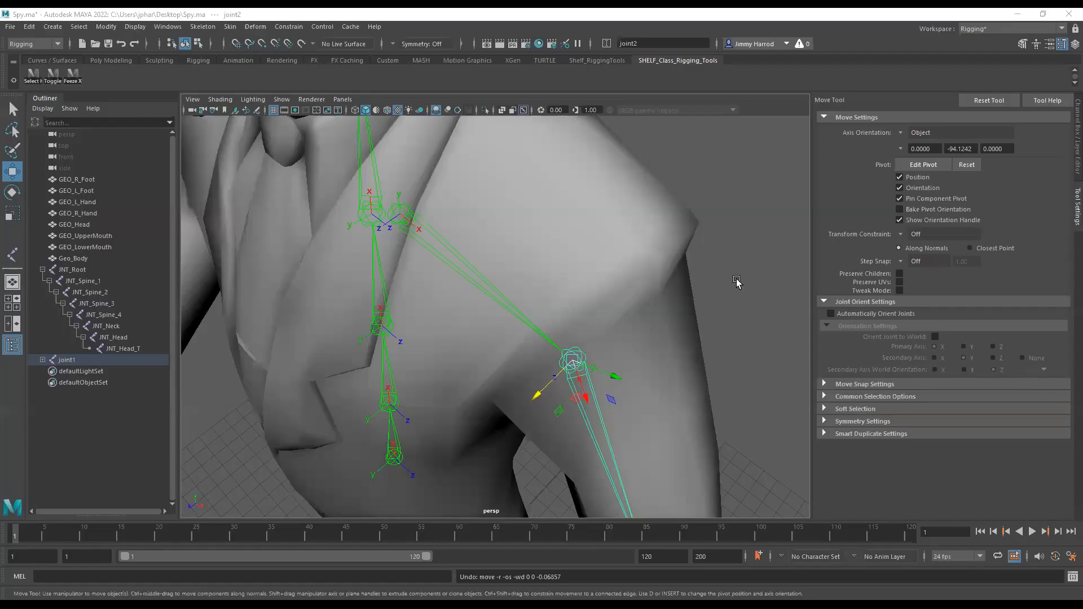
Step: Examine the arm chain's placement and axis orientation inside the sleeve with the clavicle joint selected
left_click(737, 280)
left_click_drag(735, 280, 674, 307, "alt")
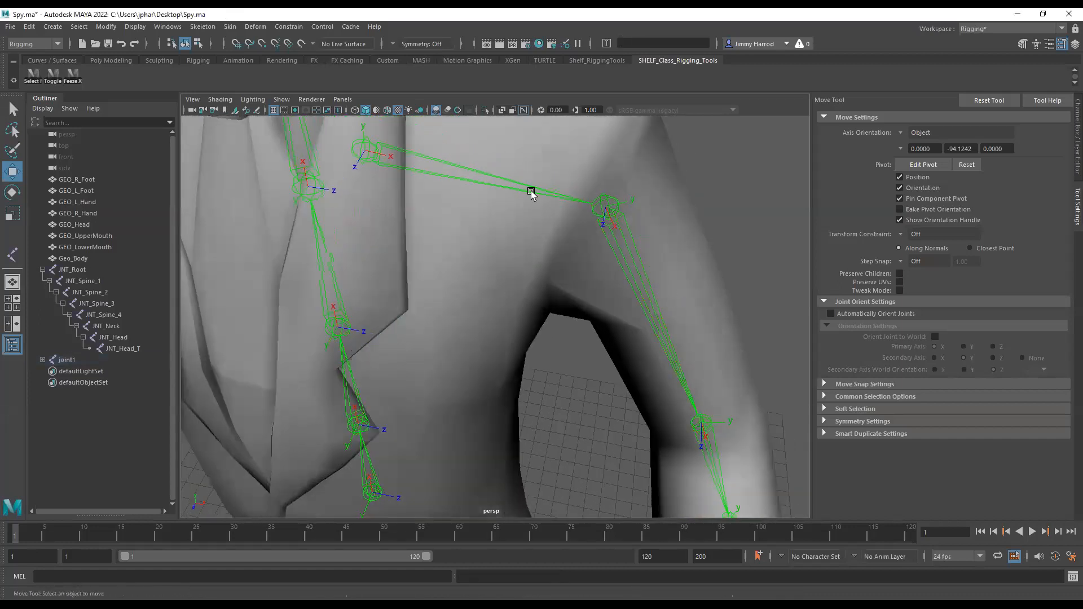
left_click(370, 157)
left_click_drag(447, 230, 483, 291, "alt")
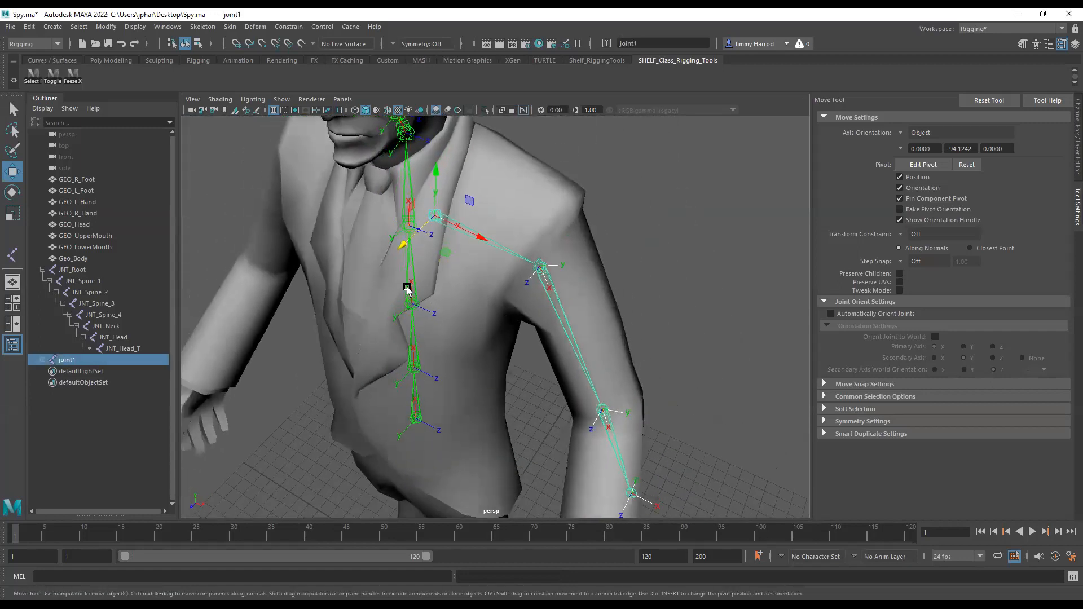
scroll(456, 307, "up", 5)
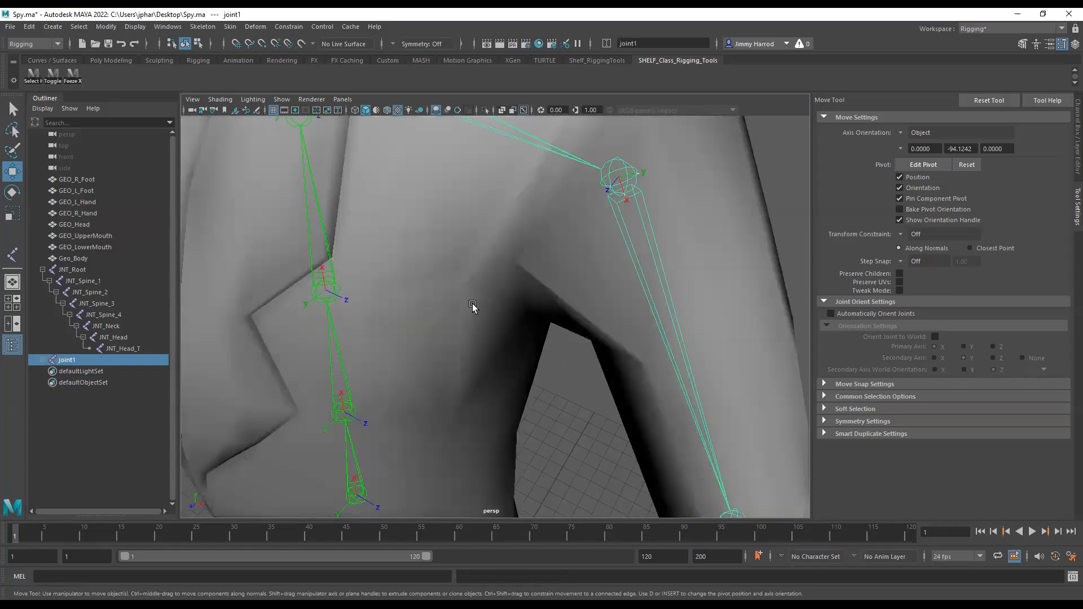
scroll(488, 287, "down", 5)
scroll(486, 290, "up", 1)
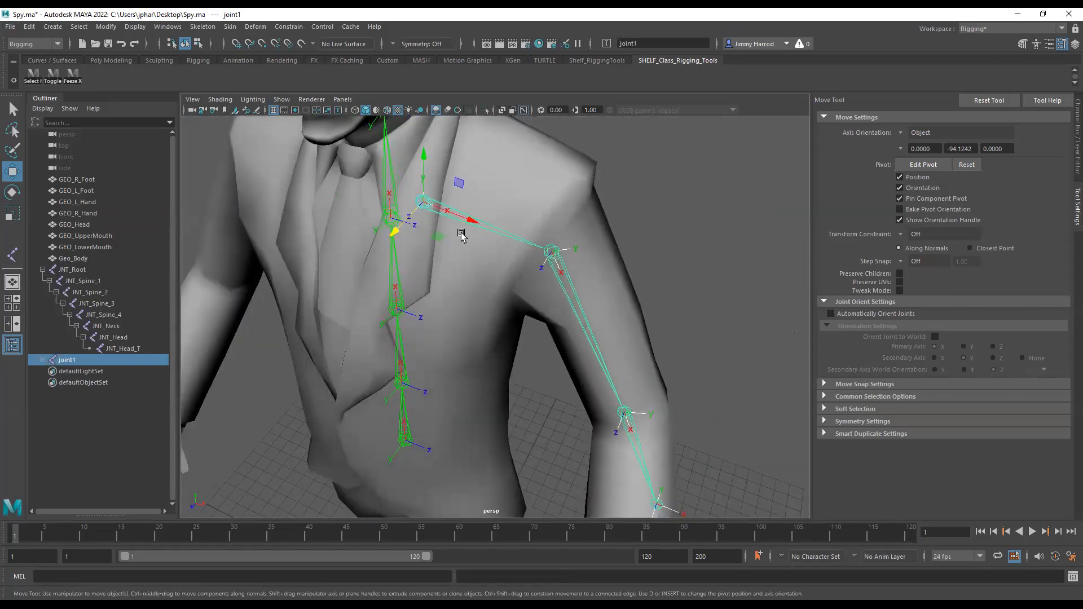
scroll(555, 274, "up", 2)
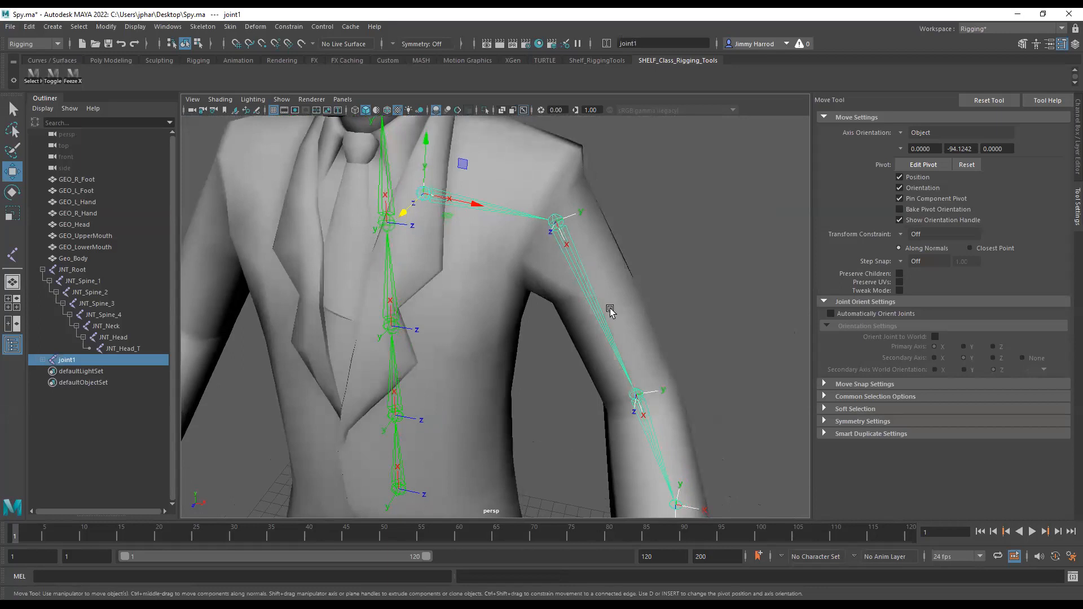
Step: Examine the clavicle and arm joints' local axes against the spine joints' axes from several angles
left_click_drag(649, 437, 641, 348, "alt")
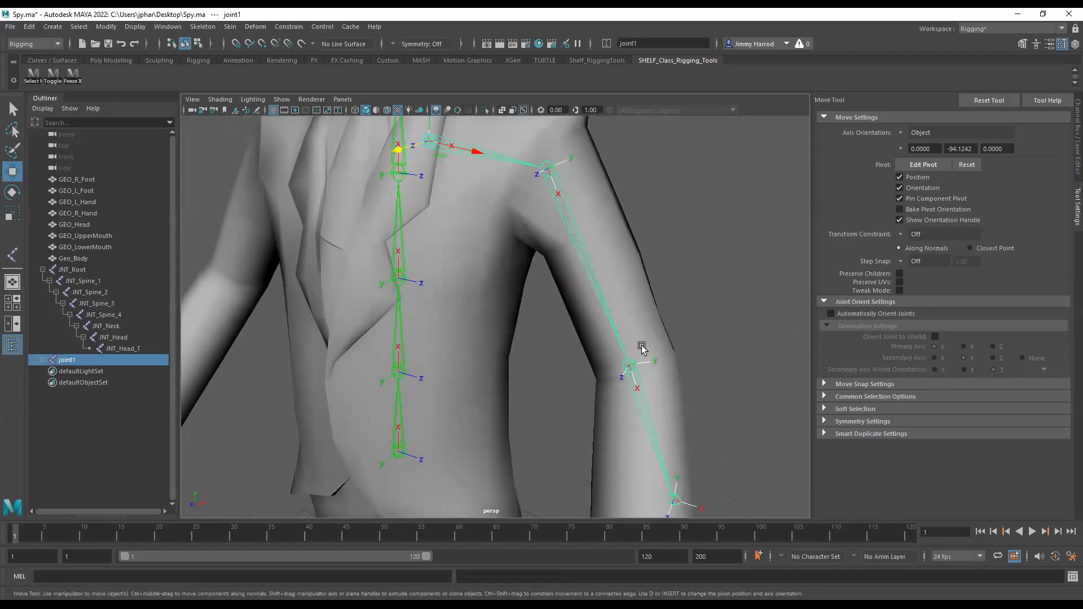
scroll(643, 244, "down", 5)
scroll(604, 360, "up", 6)
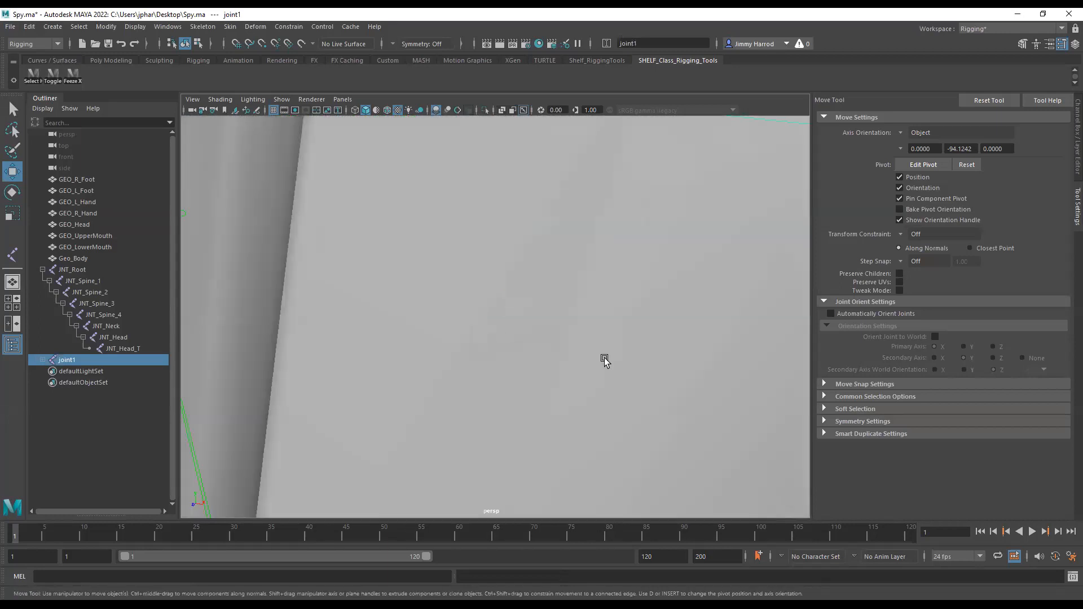
scroll(604, 361, "down", 2)
left_click_drag(509, 291, 507, 317, "alt")
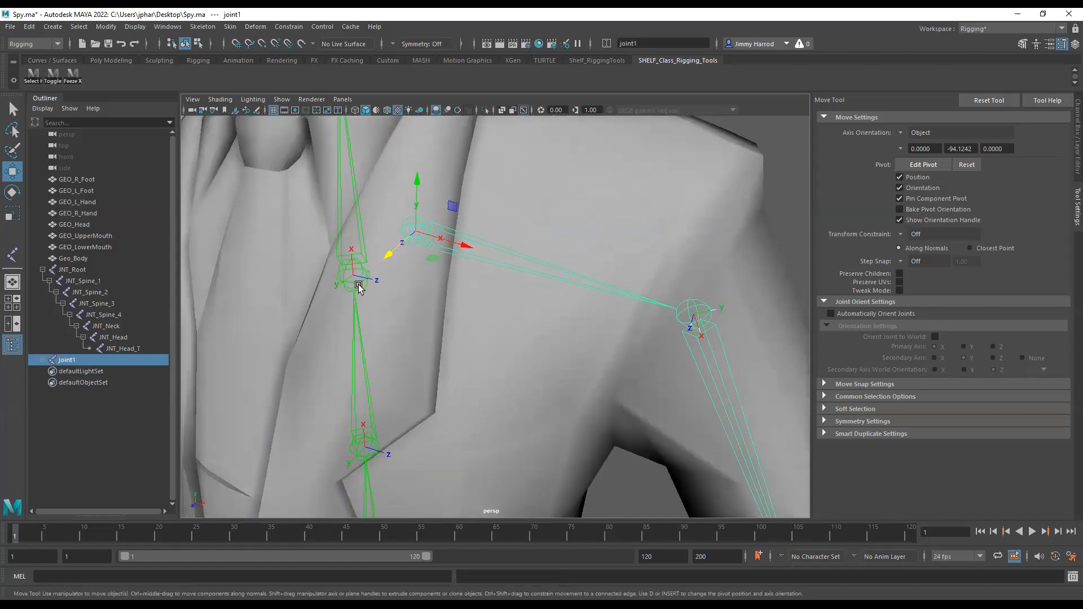
left_click_drag(388, 311, 388, 304, "alt")
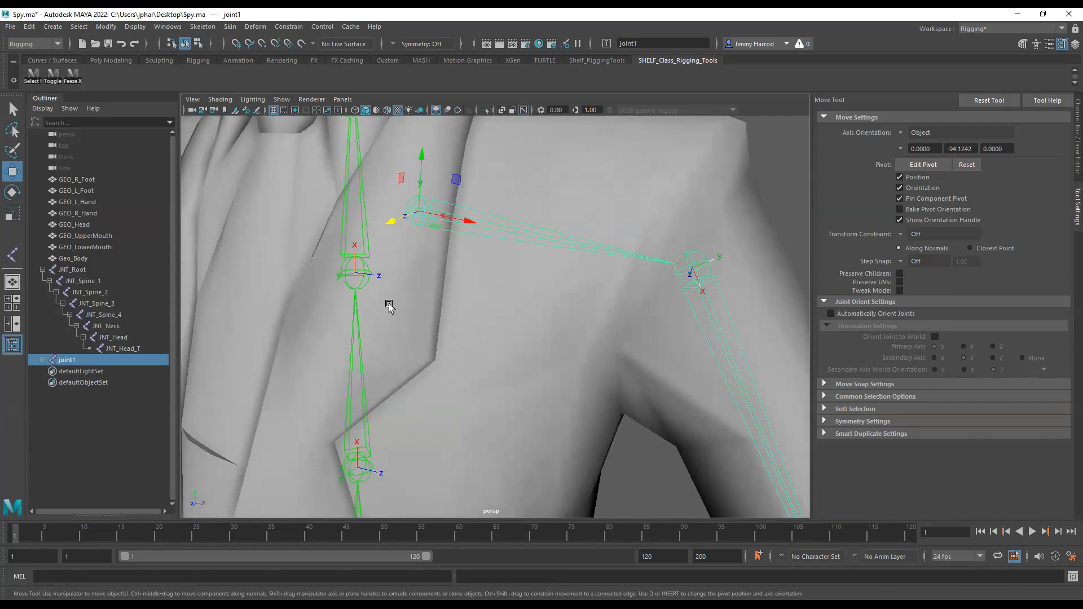
middle_click_drag(388, 303, 470, 265, "alt")
left_click_drag(539, 380, 526, 339, "alt")
left_click_drag(592, 273, 515, 350, "alt")
scroll(466, 263, "down", 5)
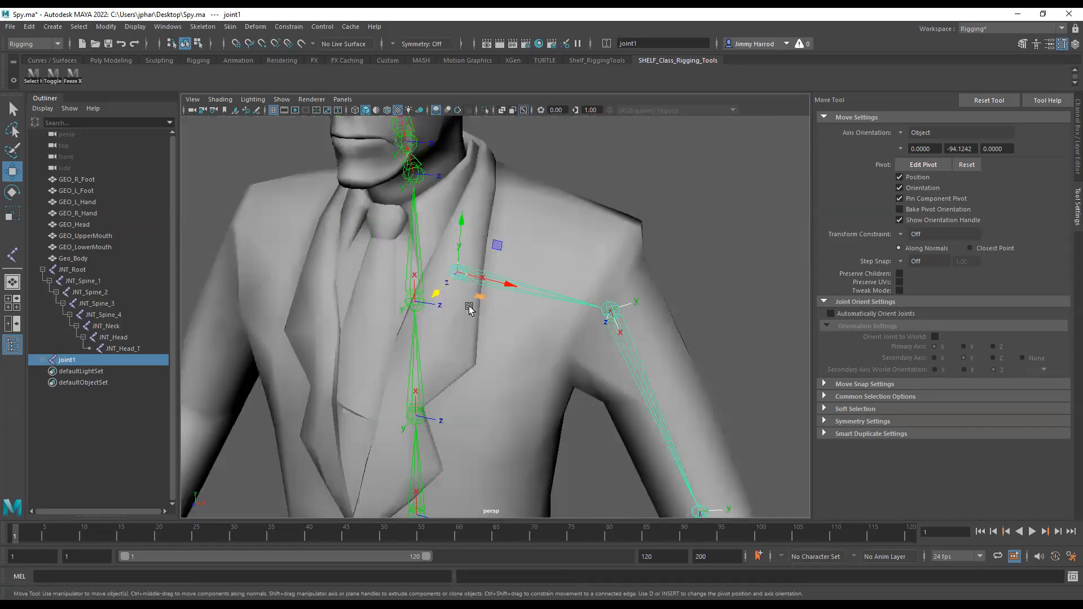
left_click_drag(471, 310, 517, 310, "alt")
scroll(518, 311, "up", 5)
scroll(519, 311, "down", 3)
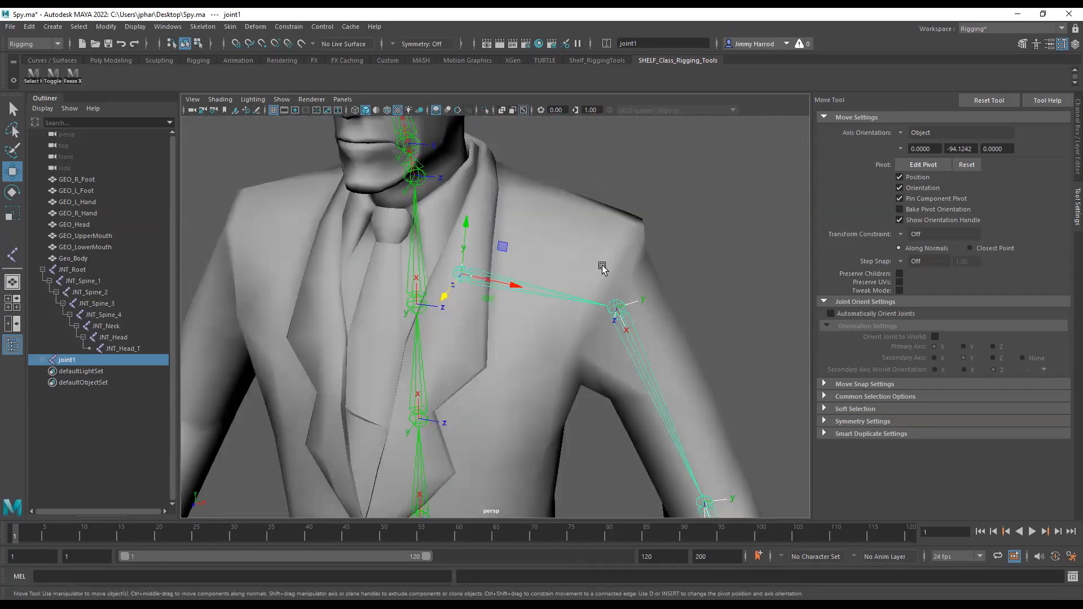
Step: Try rotating the clavicle joint about 50 degrees around its Z axis, and undo the rotation
left_click(13, 192)
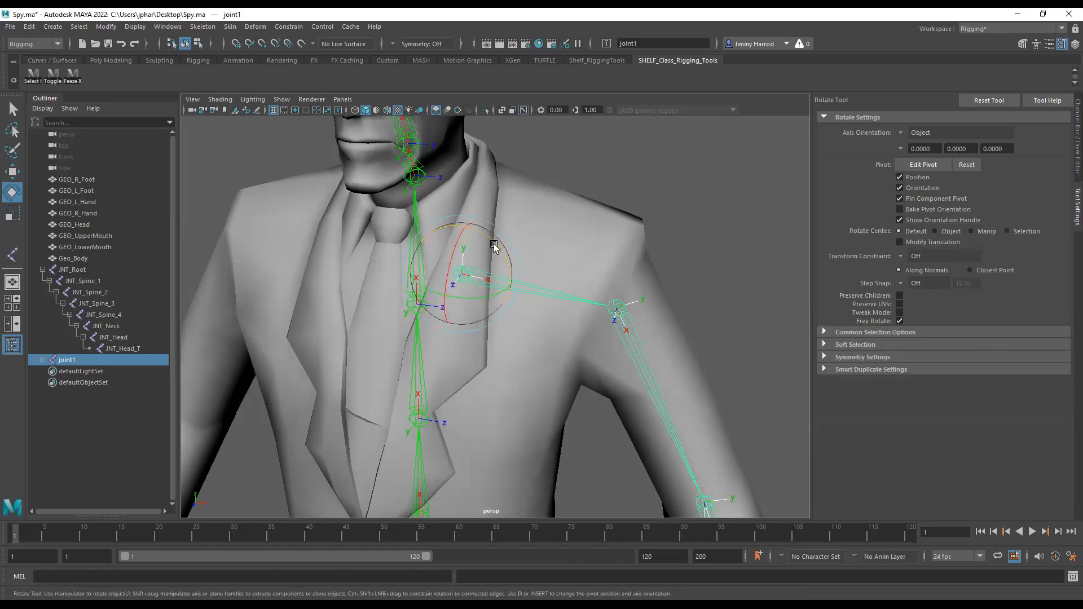
left_click_drag(448, 297, 507, 305, "alt")
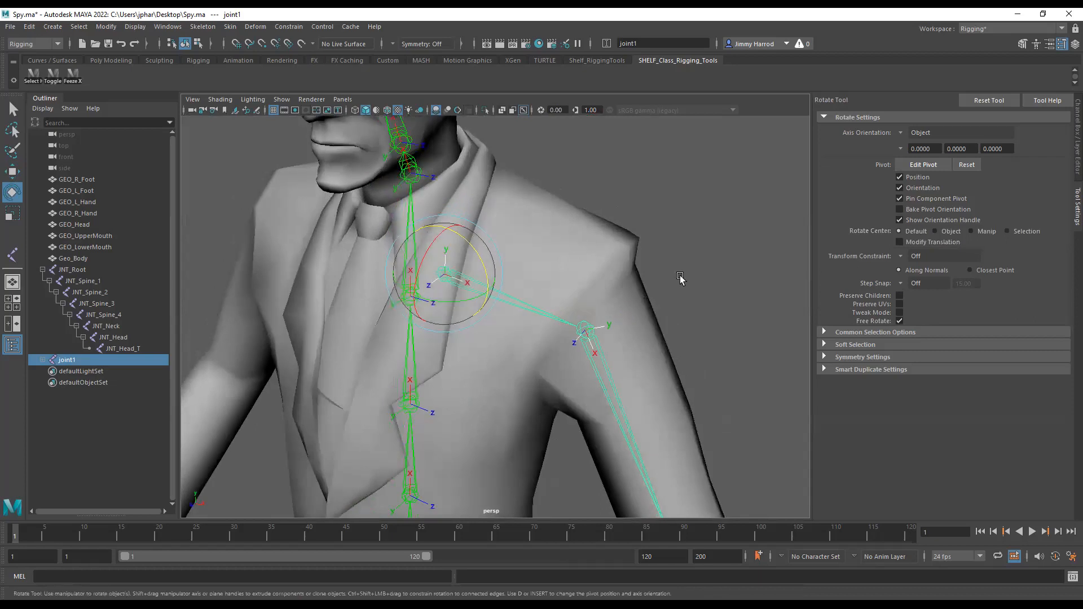
left_click(1074, 43)
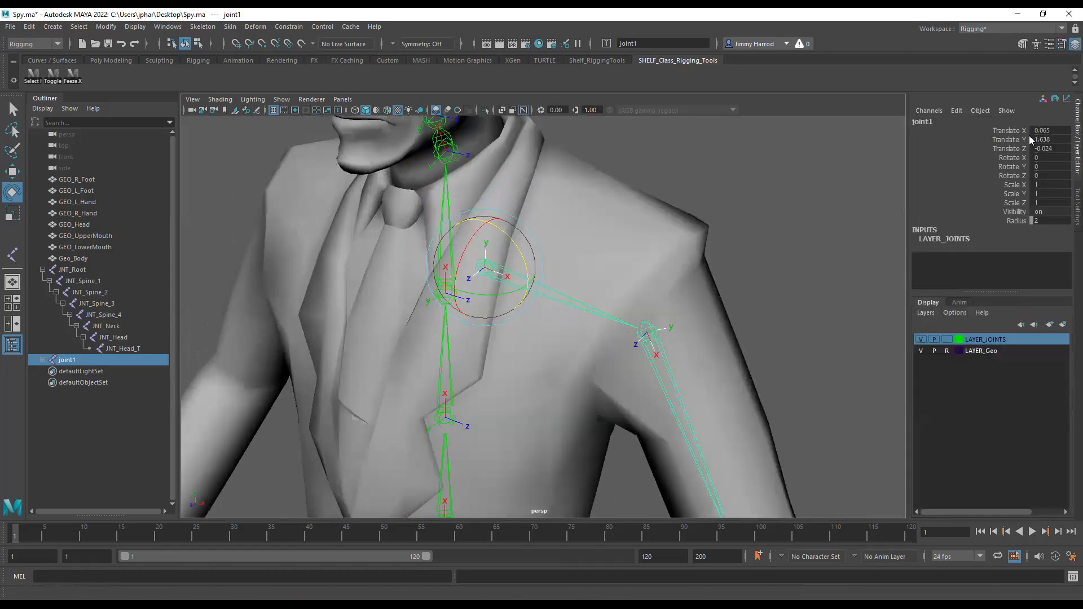
left_click(1012, 175)
middle_click_drag(880, 214, 799, 212)
key("ctrl+z")
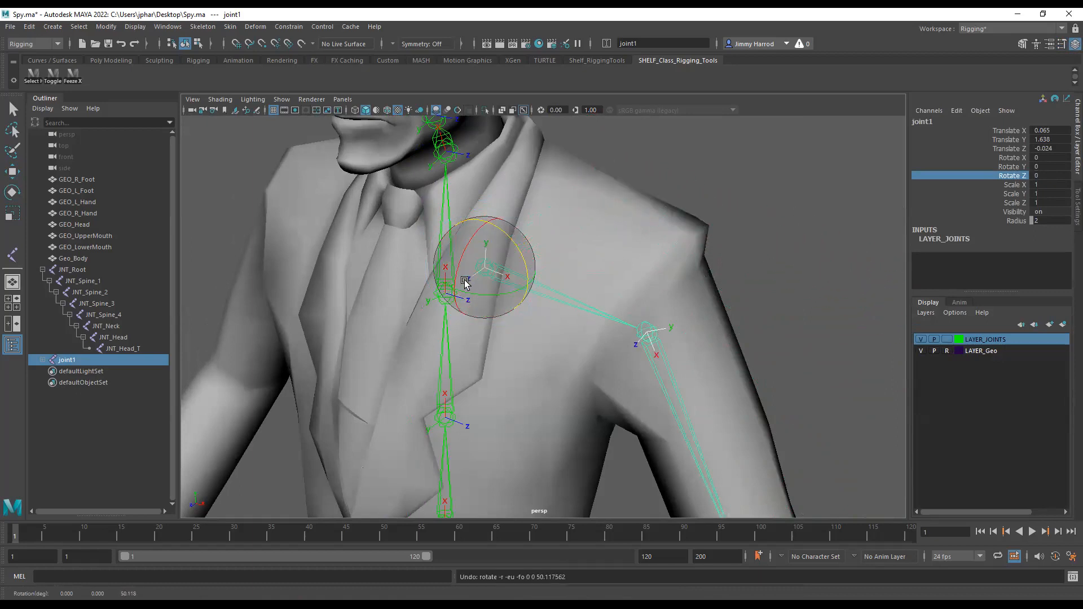
Step: Open the Orient Joint options and choose Z as the secondary axis
middle_click_drag(777, 342, 774, 299, "alt")
right_click_drag(788, 316, 680, 332, "alt")
middle_click_drag(680, 333, 681, 316, "alt")
right_click_drag(691, 335, 708, 353, "alt")
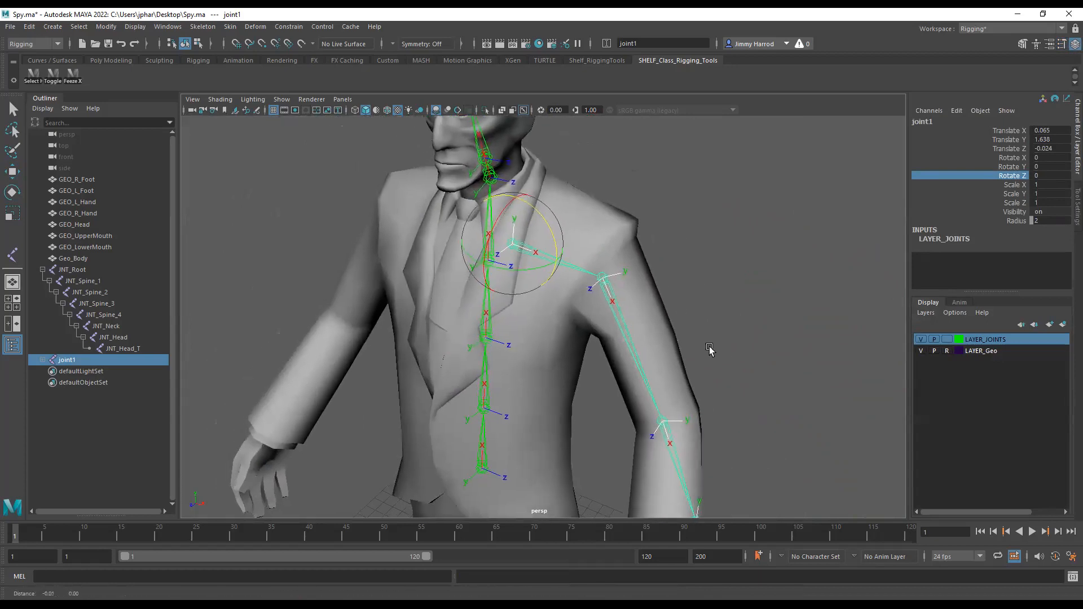
middle_click_drag(708, 354, 728, 275, "alt")
right_click_drag(732, 282, 700, 286, "alt")
middle_click_drag(700, 285, 713, 343, "alt")
right_click_drag(713, 343, 803, 286, "alt")
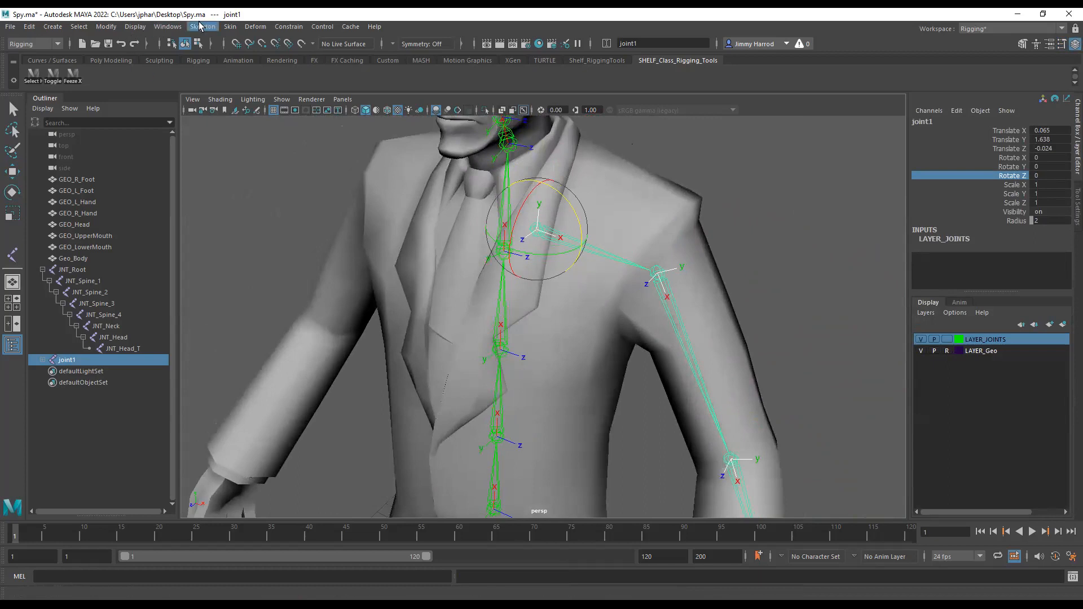
left_click(201, 27)
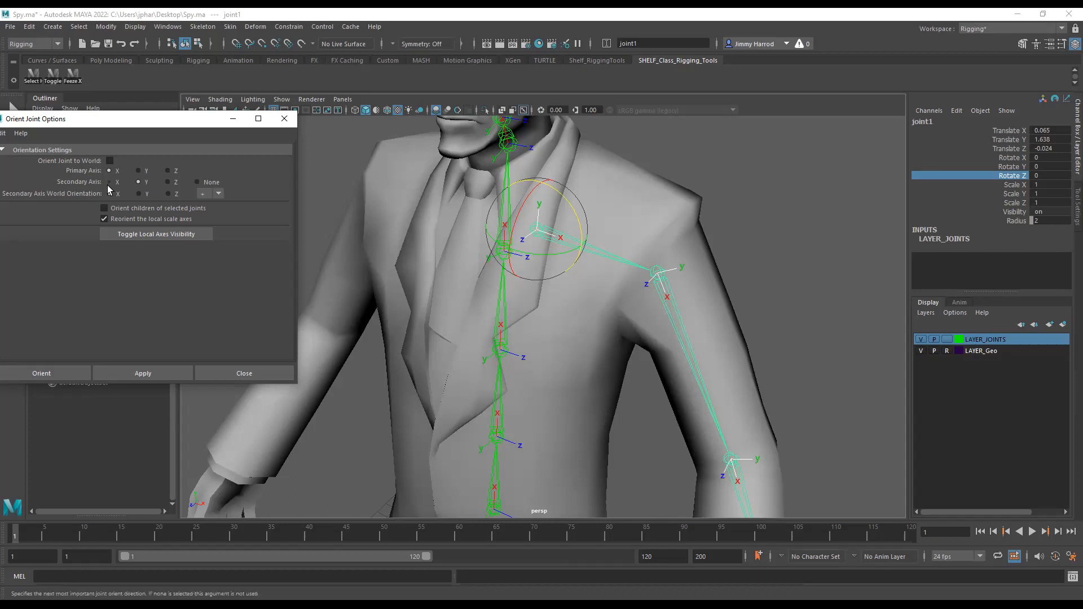
left_click(168, 182)
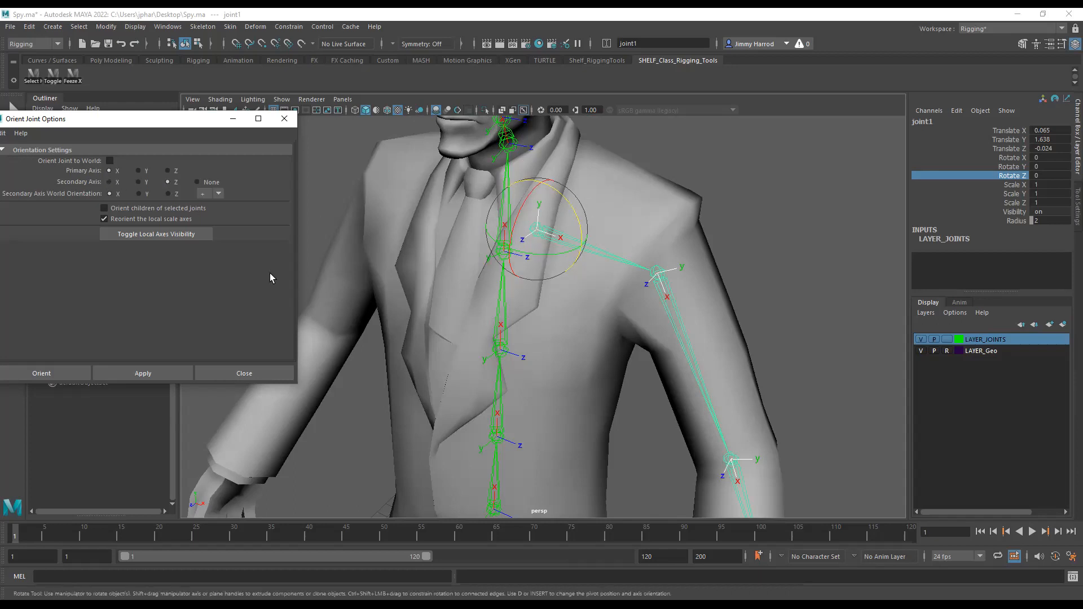
Step: Try rotating the clavicle joint about 36 degrees around Z to check its swing, and undo the rotation
left_click_drag(694, 269, 674, 278, "alt")
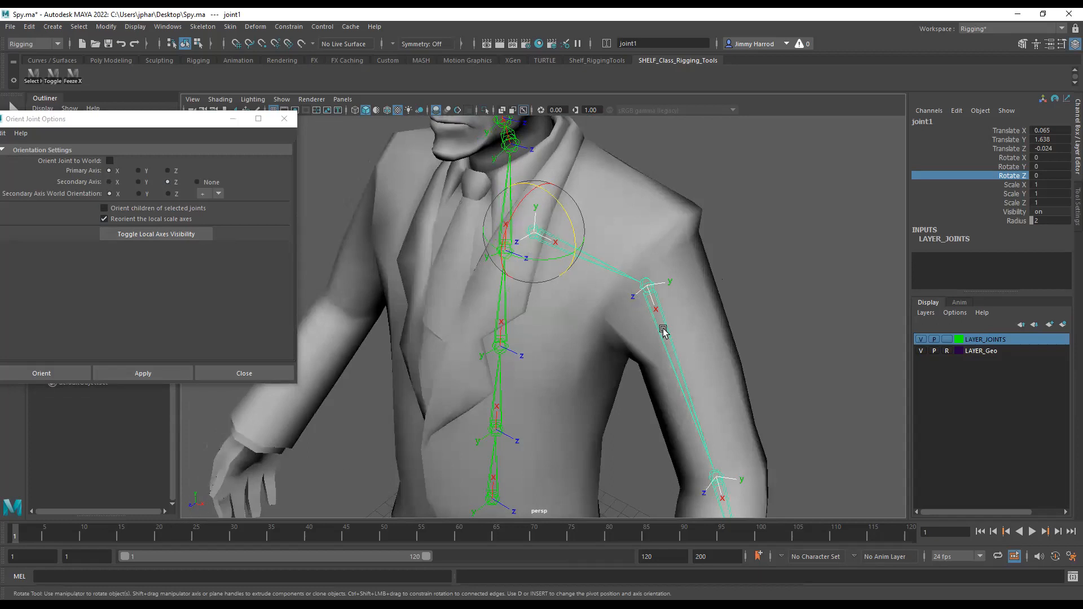
middle_click_drag(663, 332, 636, 317, "alt")
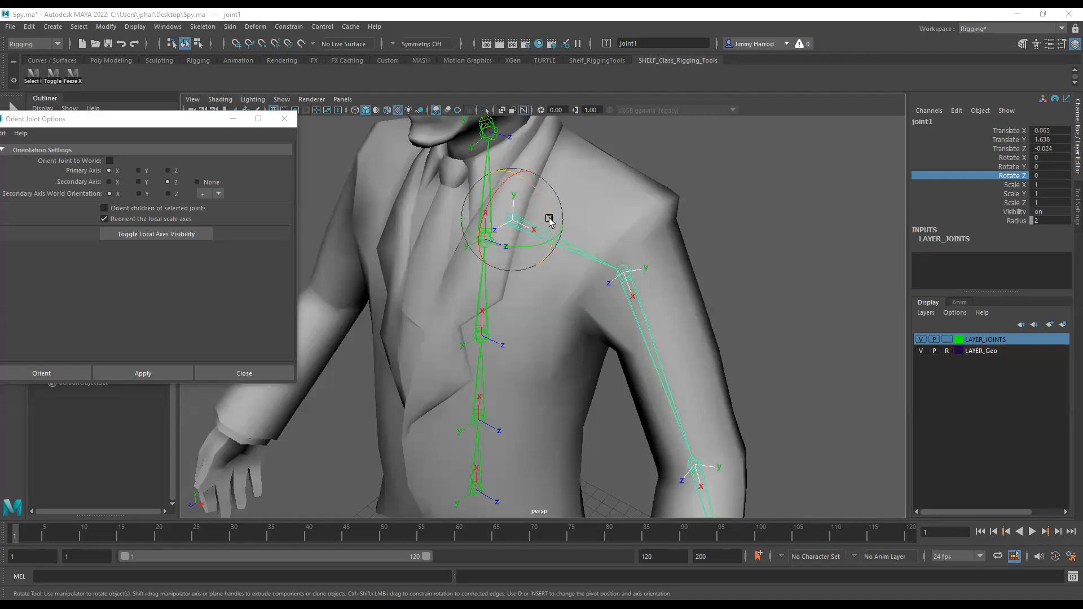
left_click_drag(551, 216, 518, 213)
key("ctrl+z")
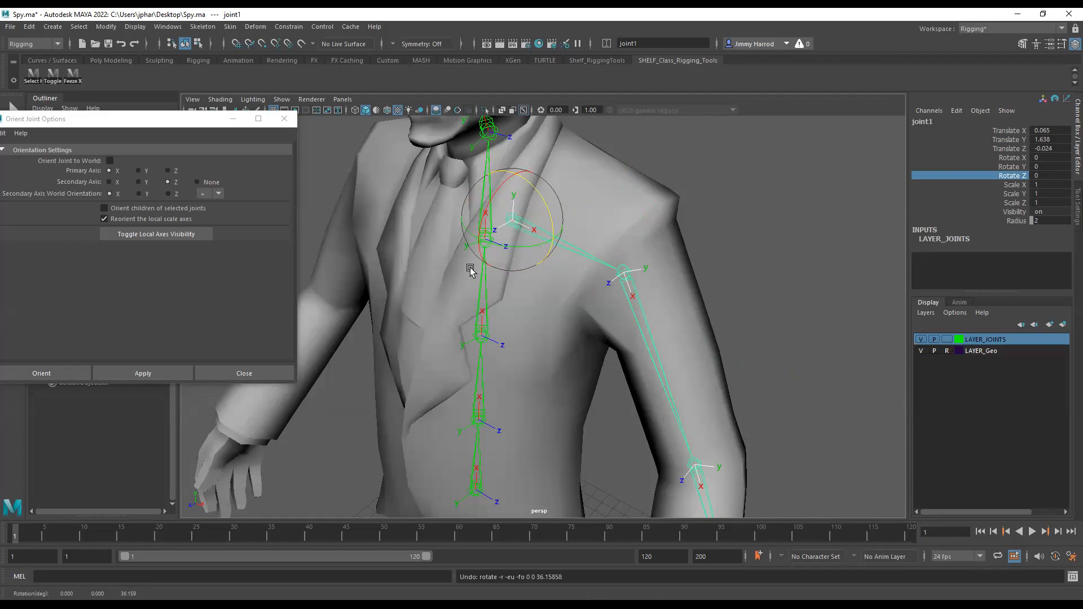
left_click_drag(704, 273, 698, 326, "alt")
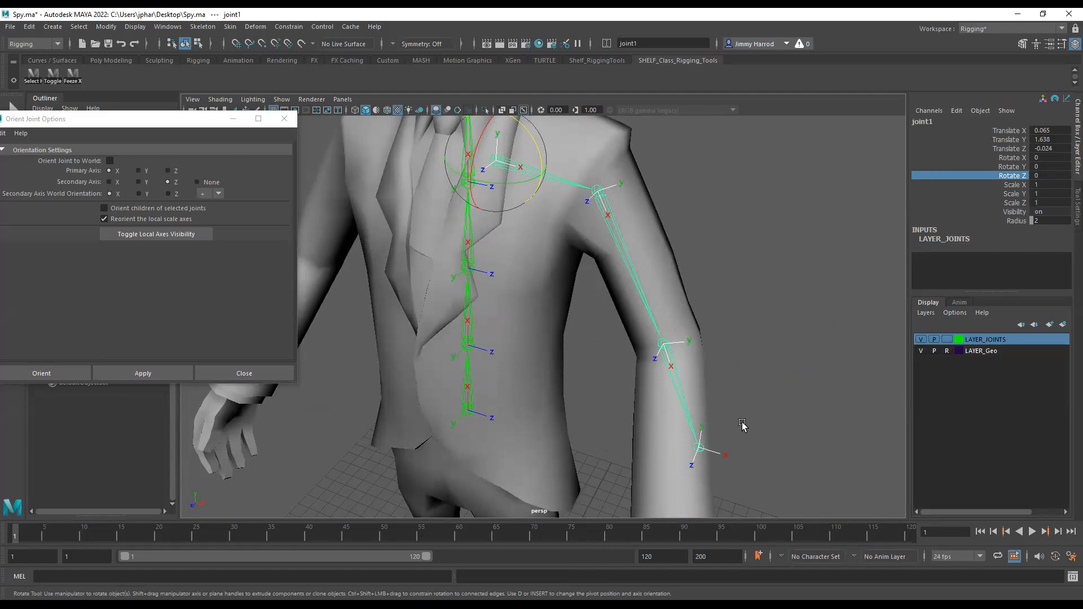
left_click_drag(705, 278, 724, 317, "alt")
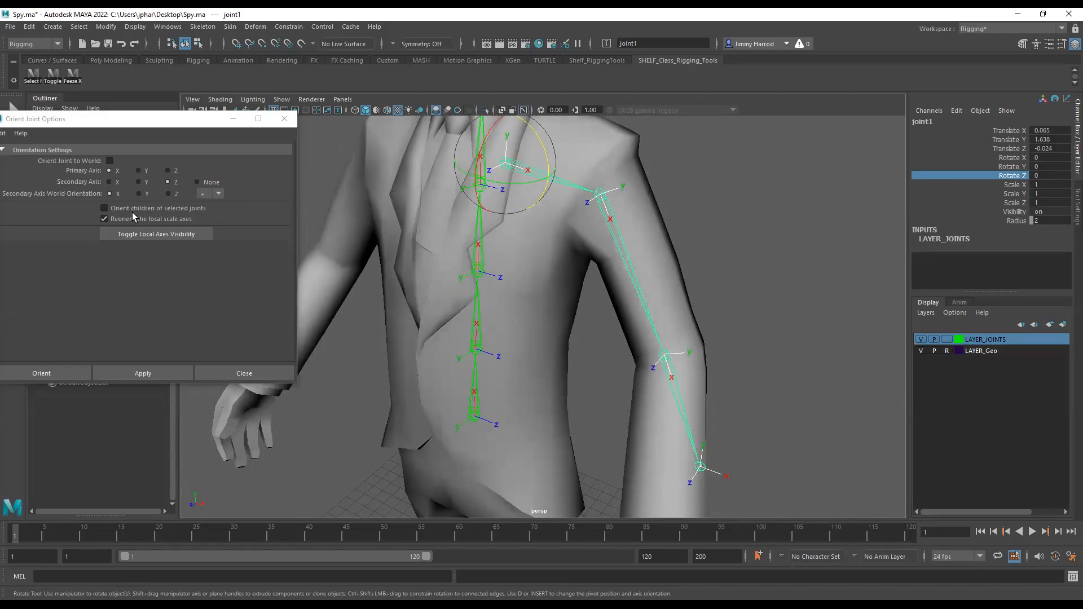
Step: Orient the clavicle joint and its children with primary axis X, secondary axis Z and secondary axis world orientation negative Z
left_click(105, 209)
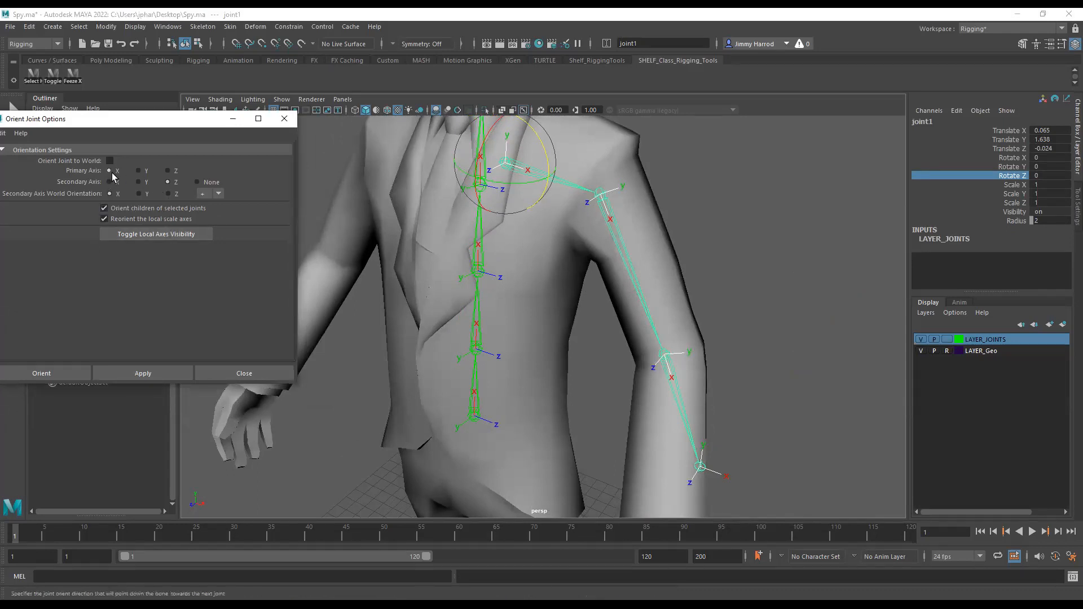
left_click(168, 182)
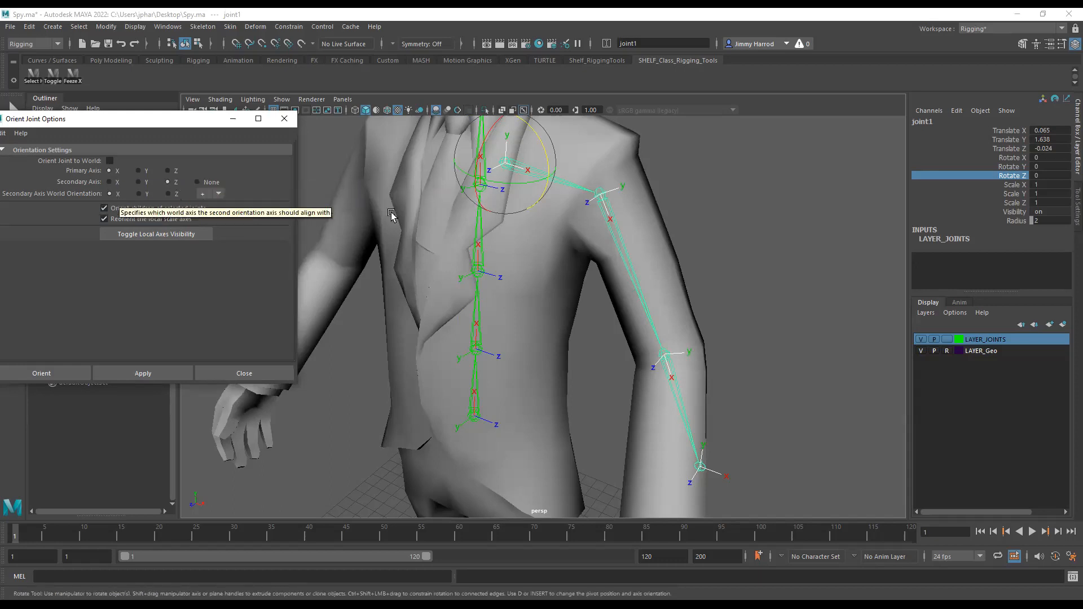
left_click_drag(478, 226, 541, 234, "alt")
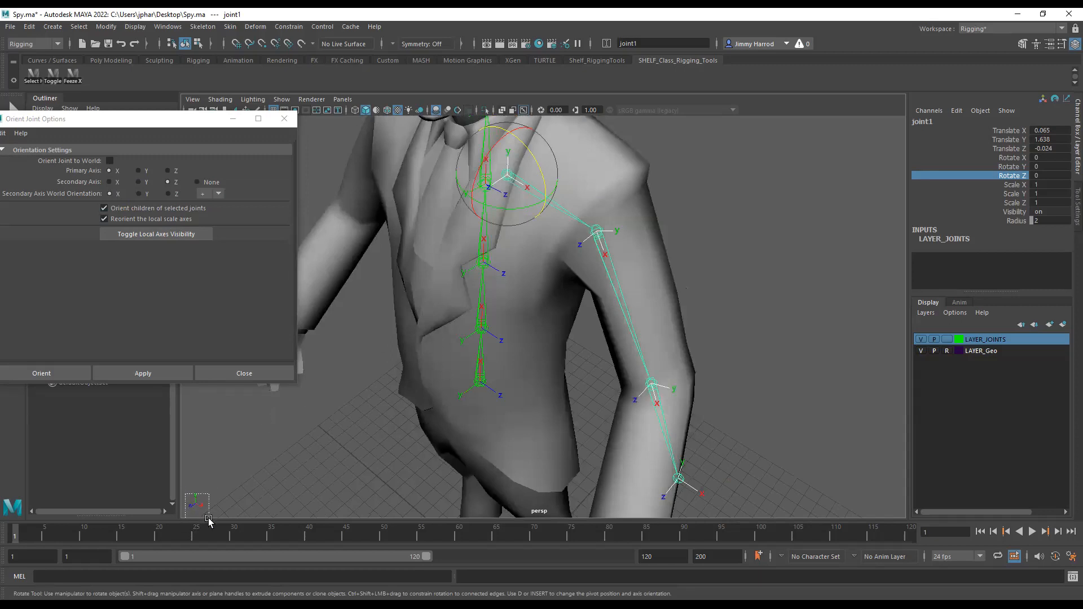
left_click(354, 458)
left_click(586, 248)
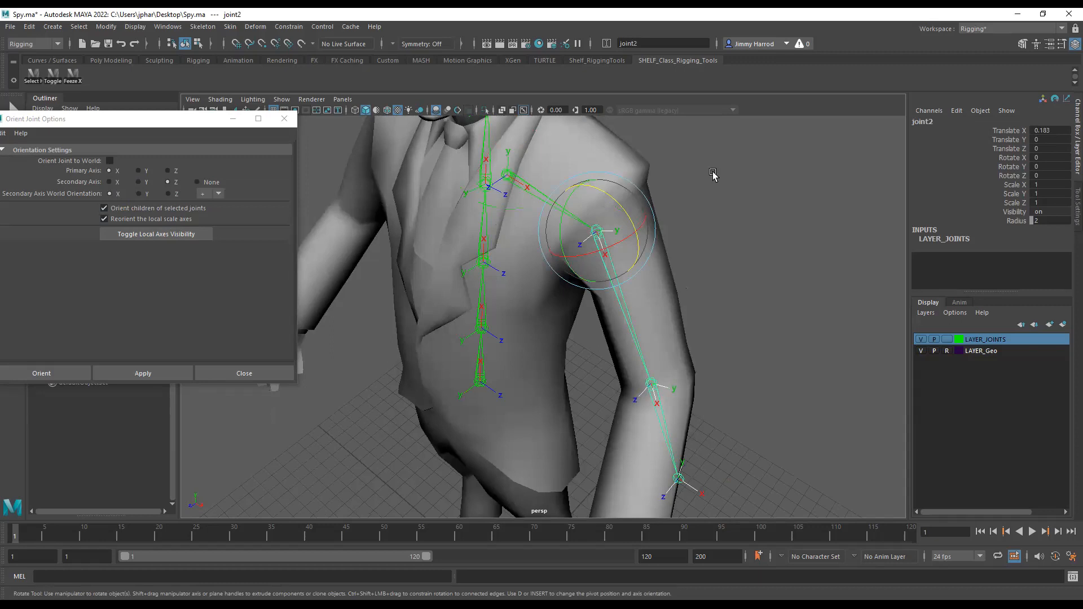
left_click(508, 176)
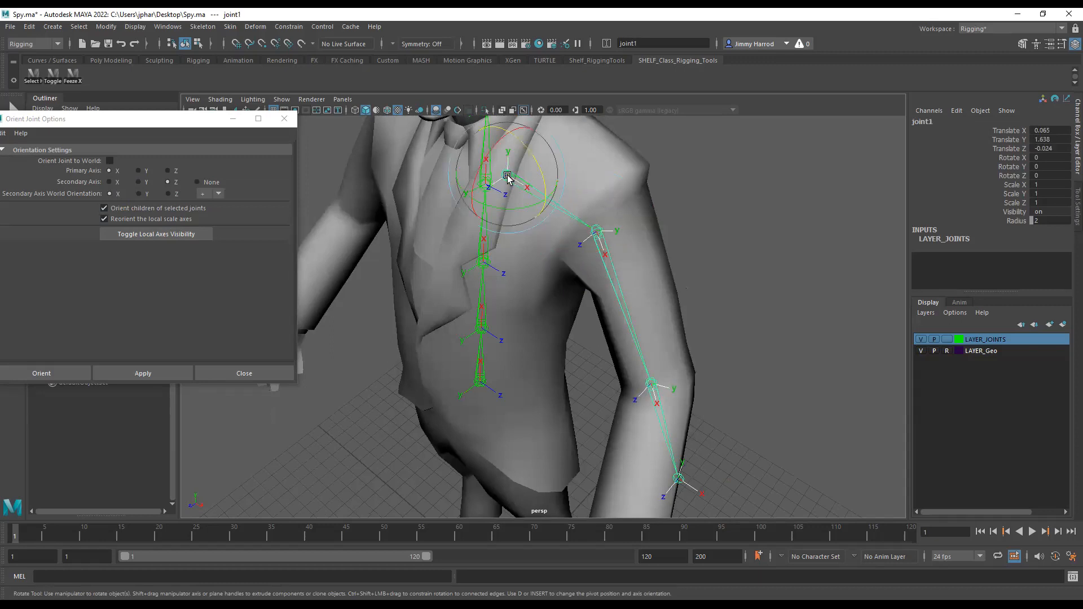
left_click(168, 194)
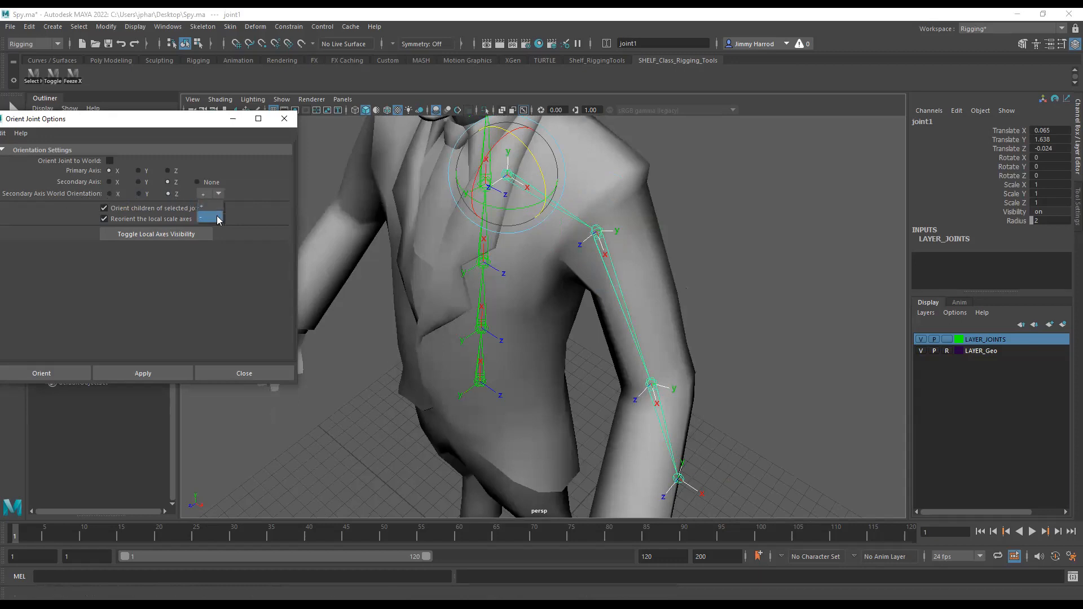
left_click(217, 217)
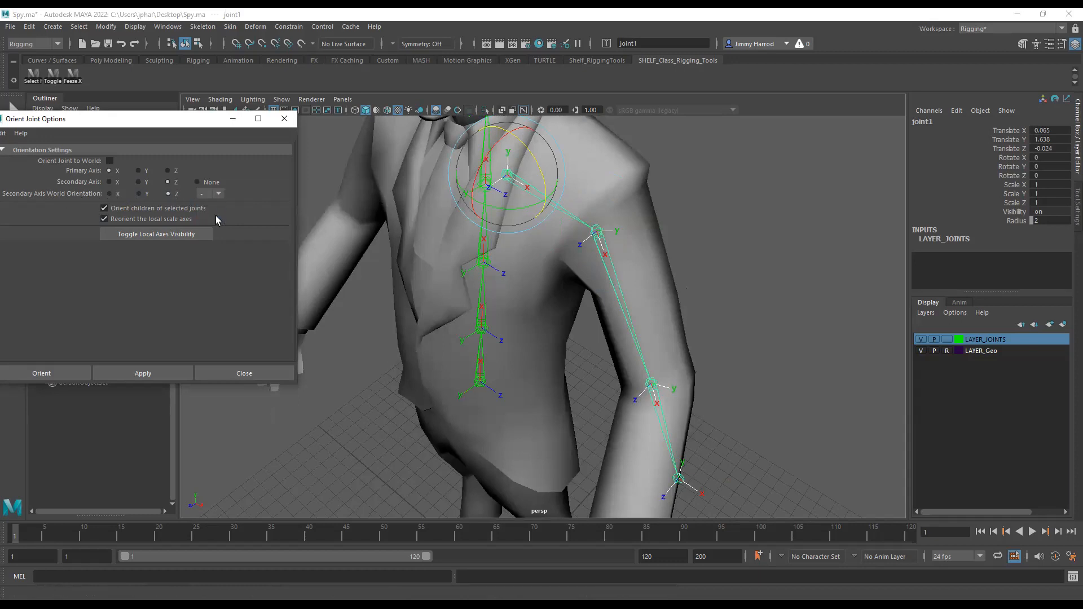
left_click(168, 373)
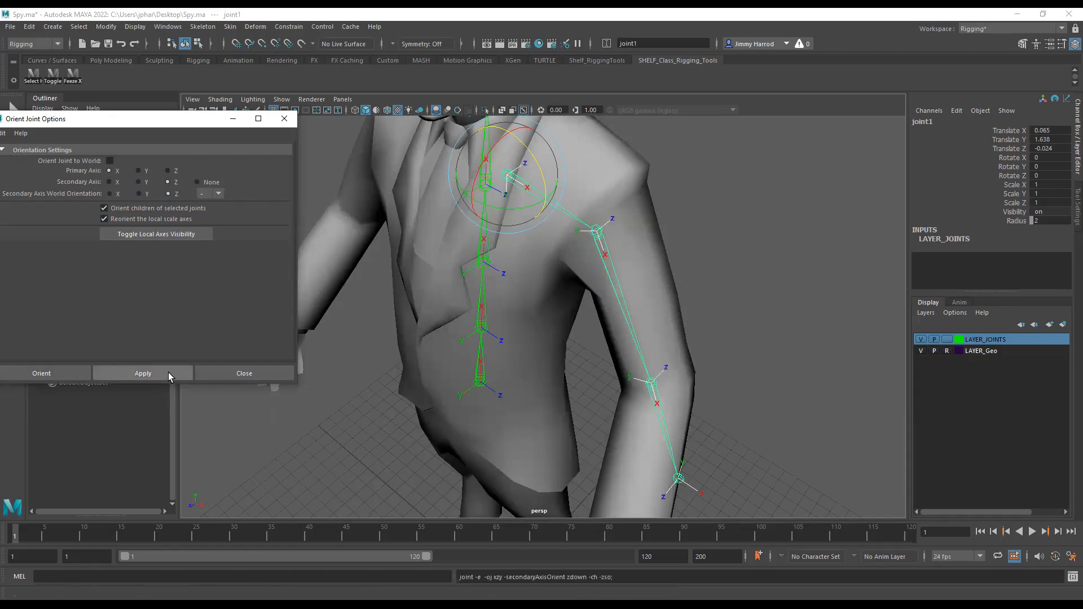
mouse_move(532, 308)
left_mouse_down("alt")
mouse_move(481, 288)
mouse_move(493, 291)
mouse_move(487, 330)
mouse_move(537, 303)
left_mouse_up("alt")
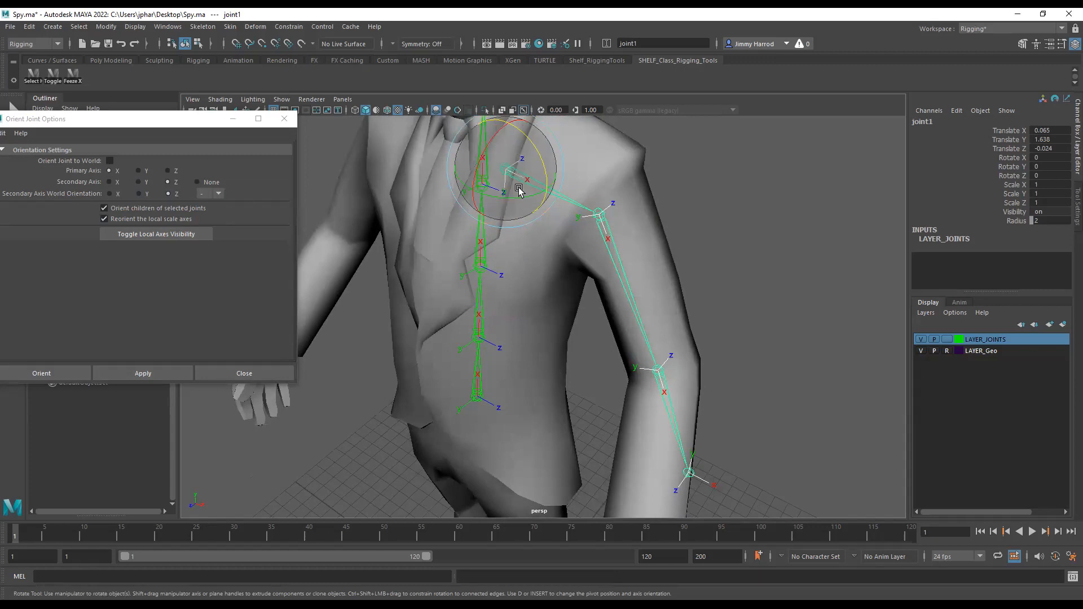
left_click(222, 374)
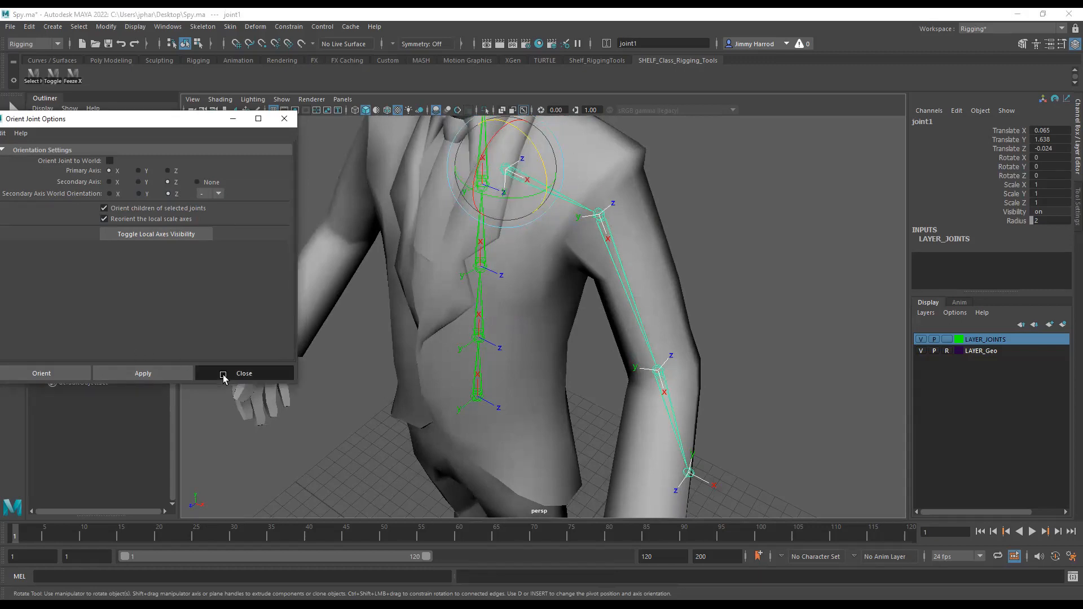
Step: Test the reoriented clavicle joint's Rotate Z, undo the rotation and clear the selection
left_click(1015, 177)
middle_click_drag(784, 255, 868, 242)
key("ctrl+z")
left_click_drag(679, 342, 784, 220, "alt")
left_click(737, 165)
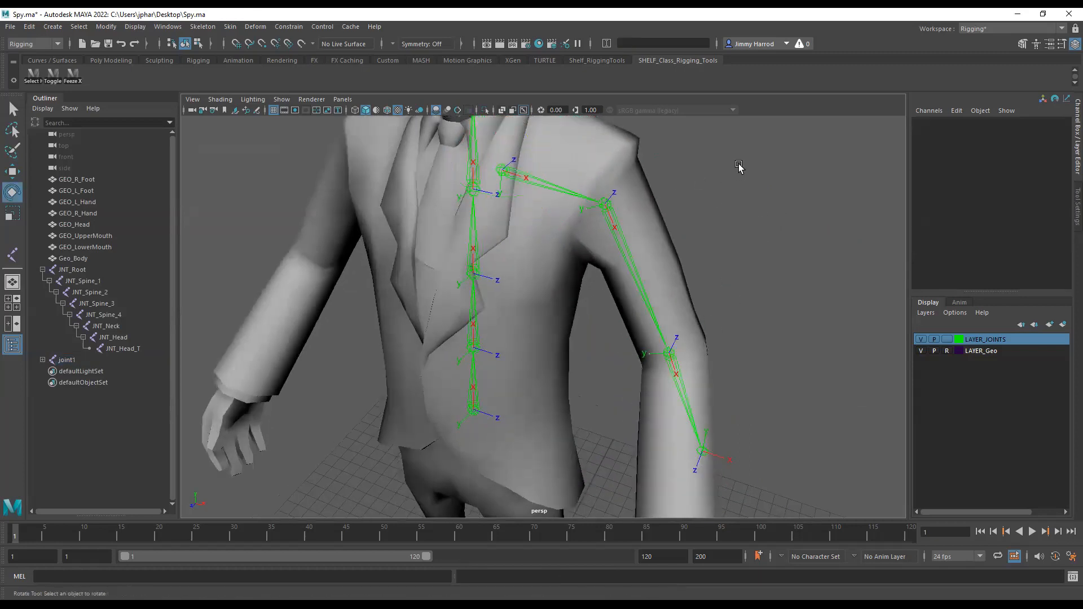
Step: Test the shoulder joint's Rotate Z and undo the rotation
left_click_drag(628, 199, 626, 213, "alt")
left_click(597, 199)
left_click_drag(685, 228, 657, 264, "alt")
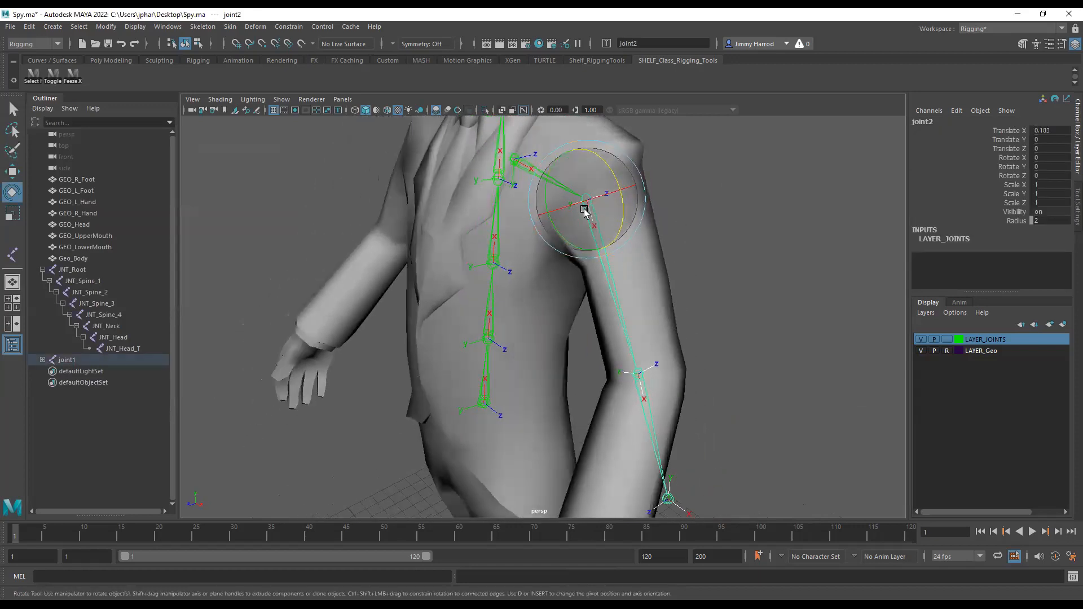
left_click(1014, 176)
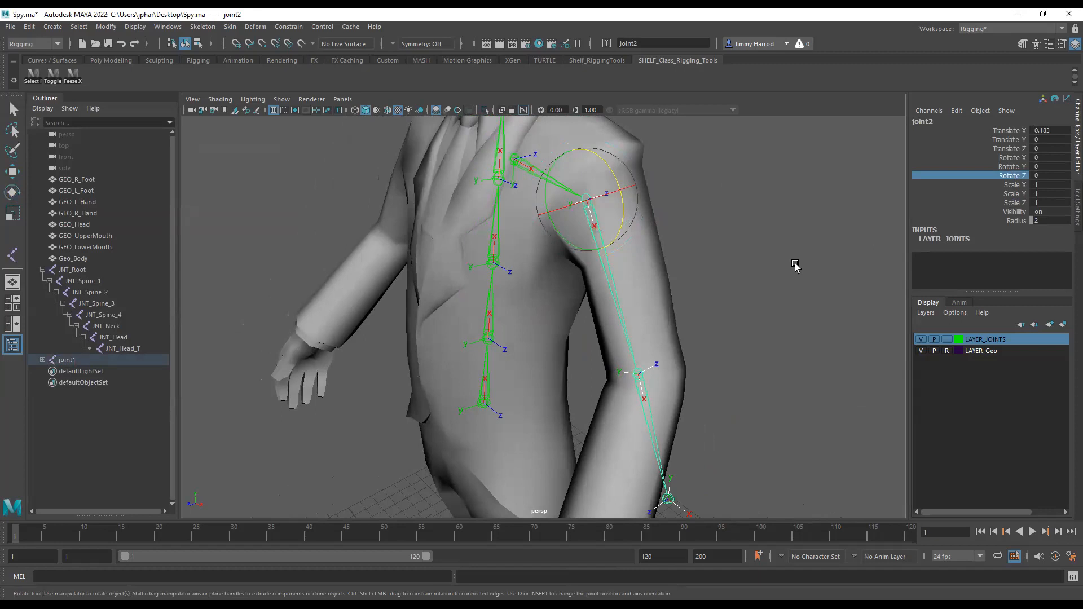
middle_click_drag(795, 267, 889, 260)
key("ctrl+z")
left_click_drag(790, 310, 753, 290, "alt")
Step: Test the elbow joint's Rotate Z and undo the rotation
left_click(644, 313)
left_click_drag(774, 331, 719, 255, "alt")
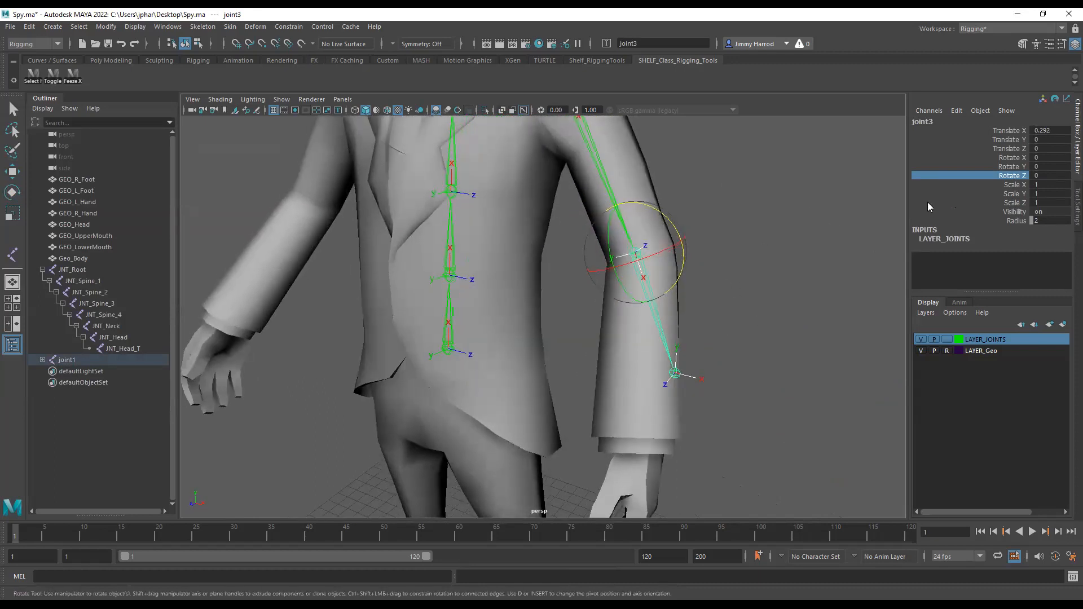
middle_click_drag(800, 200, 753, 207)
key("ctrl+z")
Step: Try bending the elbow joint about 23.7 degrees around its Y axis, undo it, and inspect the joint's axes up close
left_click_drag(621, 282, 610, 257)
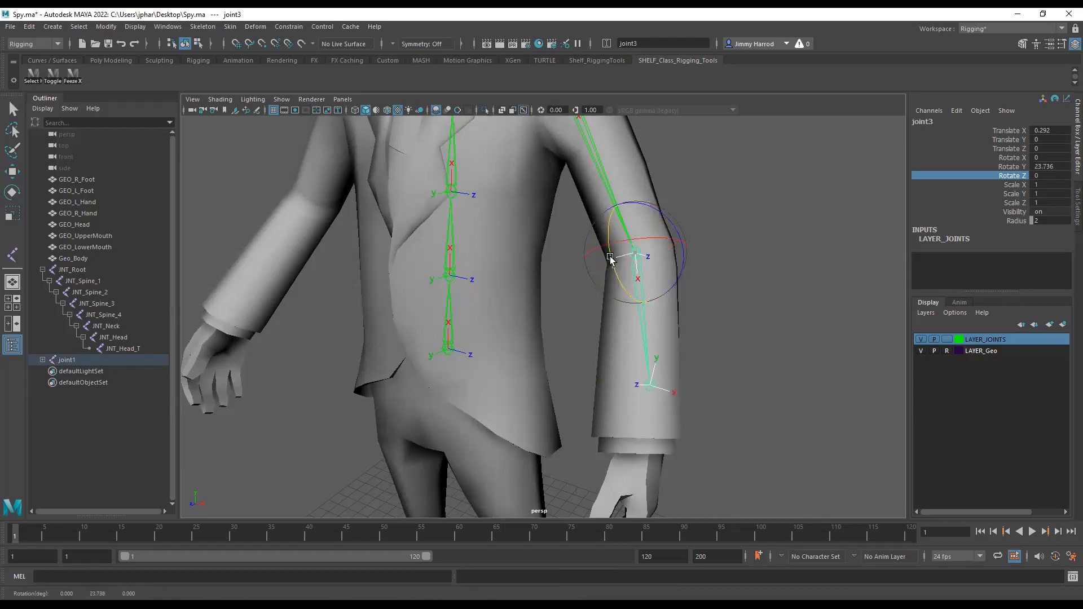
key("ctrl+z")
left_click_drag(669, 278, 695, 284, "alt")
right_click_drag(696, 283, 751, 340, "alt")
left_click_drag(667, 339, 665, 343, "alt")
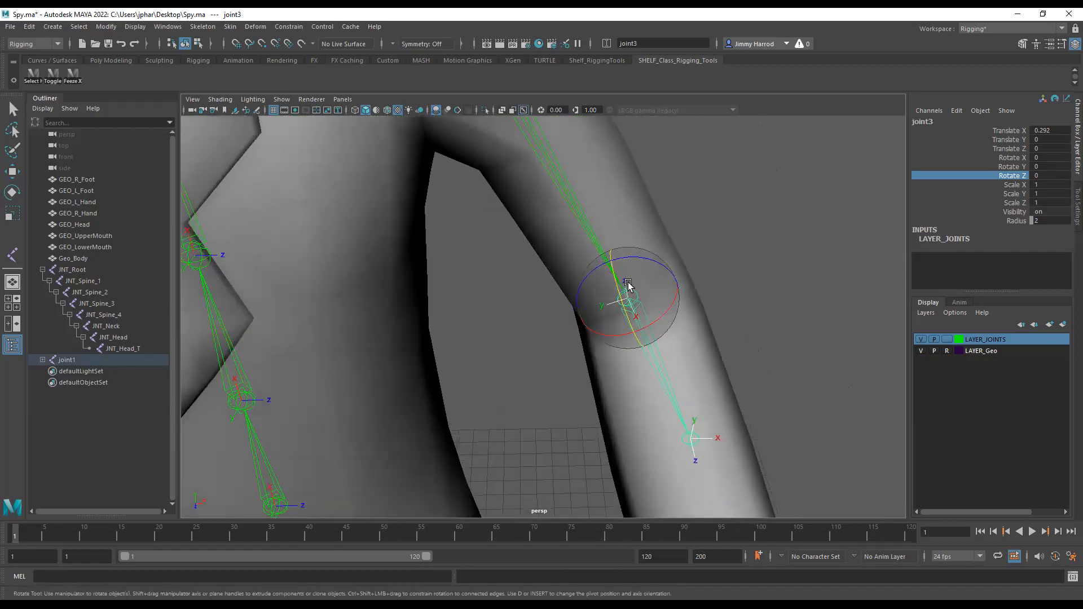
Step: Try rotating the elbow joint about 59.25 degrees around its Y axis and undo the rotation
left_click_drag(627, 305, 660, 319, "alt")
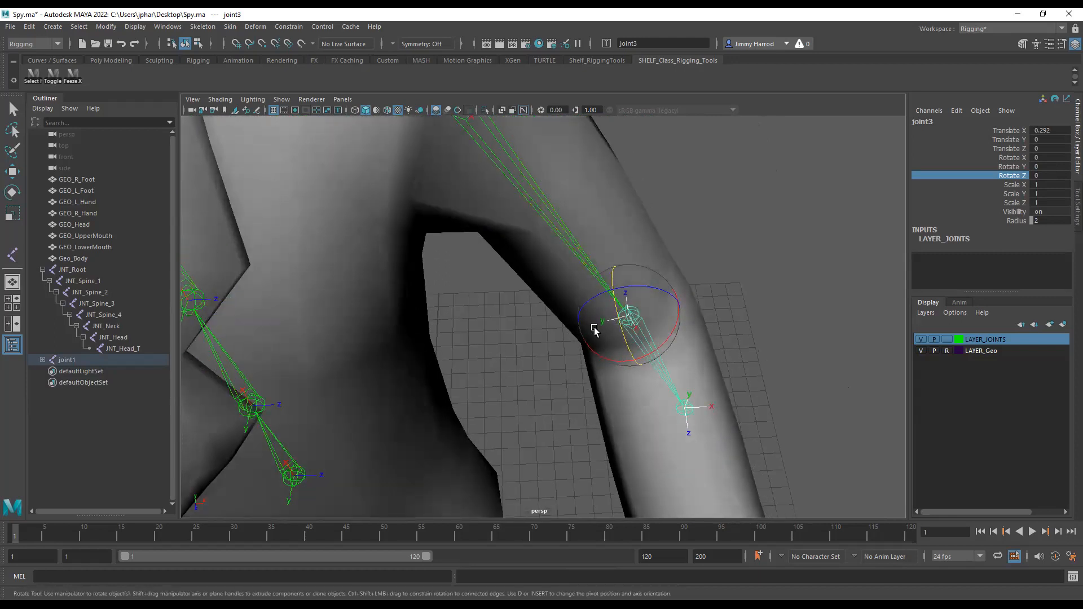
left_click_drag(624, 327, 607, 259, "alt")
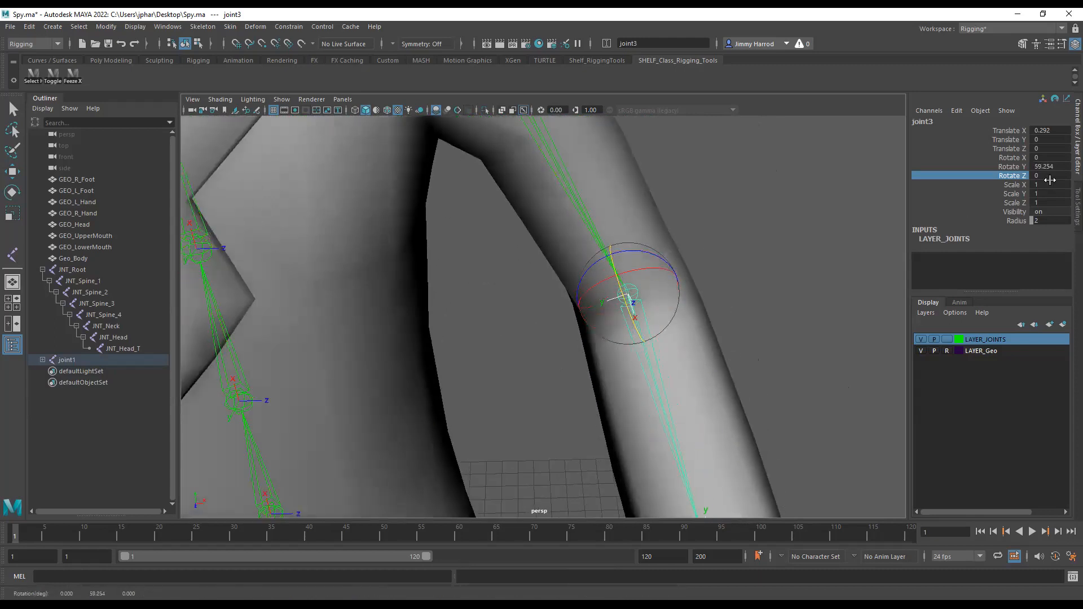
key("ctrl+z")
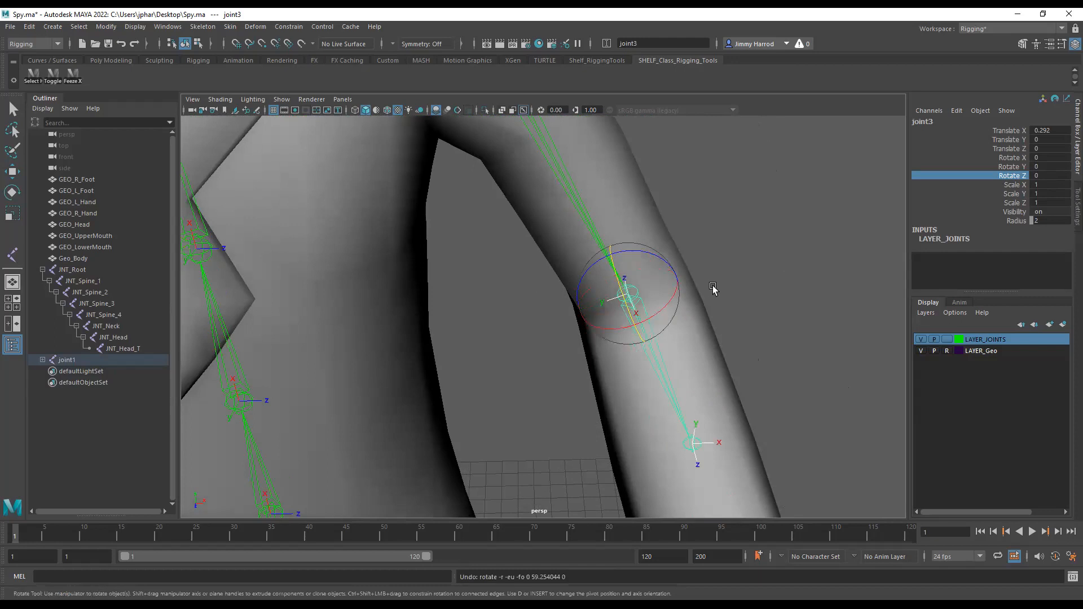
Step: Reselect the elbow joint with the Rotate tool and examine its axes from several angles
left_click(194, 30)
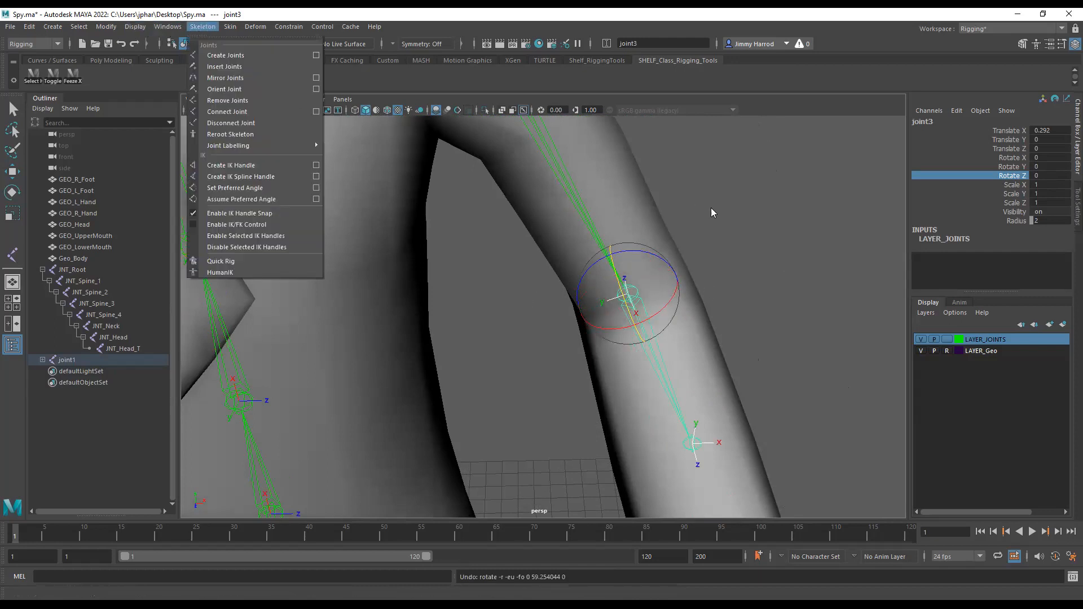
left_click(724, 221)
left_click(637, 290)
key("e")
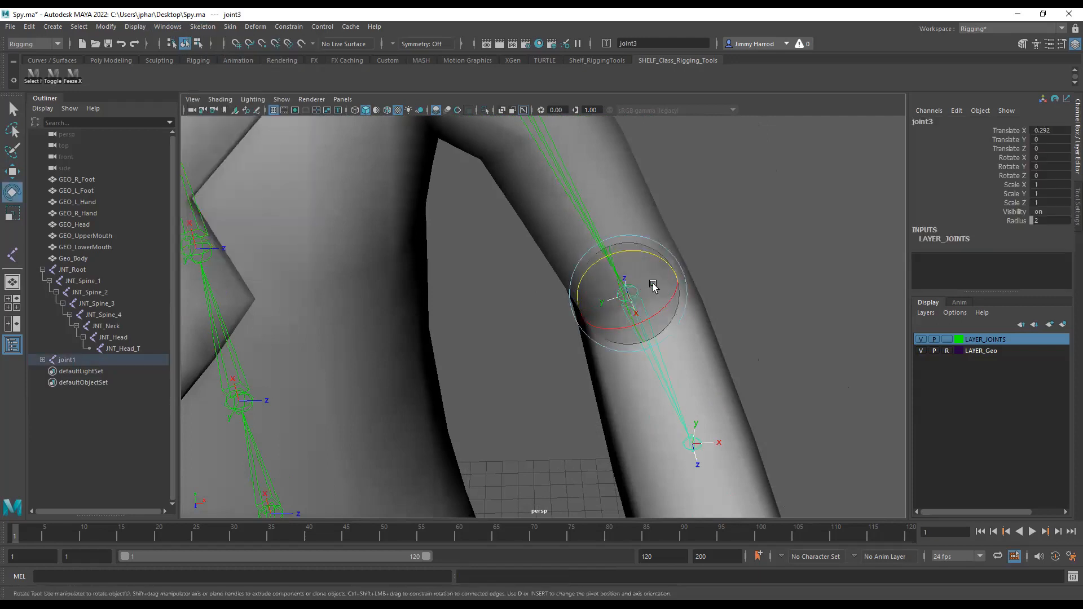
left_click_drag(742, 316, 726, 345, "alt")
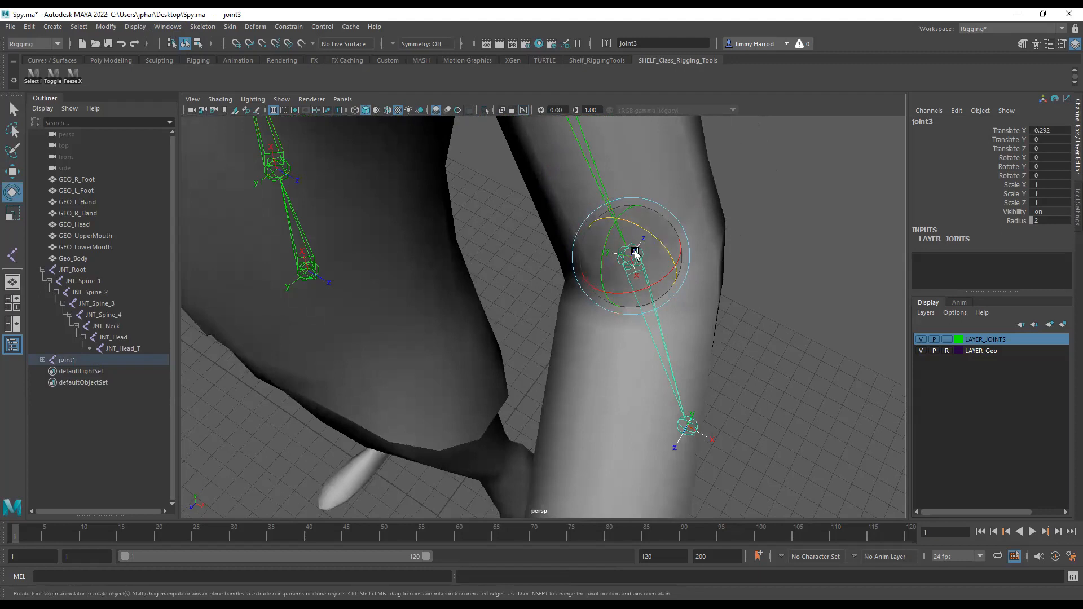
left_click_drag(684, 212, 546, 186, "alt")
left_click_drag(785, 402, 638, 253, "alt")
Step: Try rotating the shoulder joint about -33.4 degrees around its Z axis and undo the rotation
left_click(575, 219)
left_click(573, 220)
left_click_drag(591, 203, 564, 181)
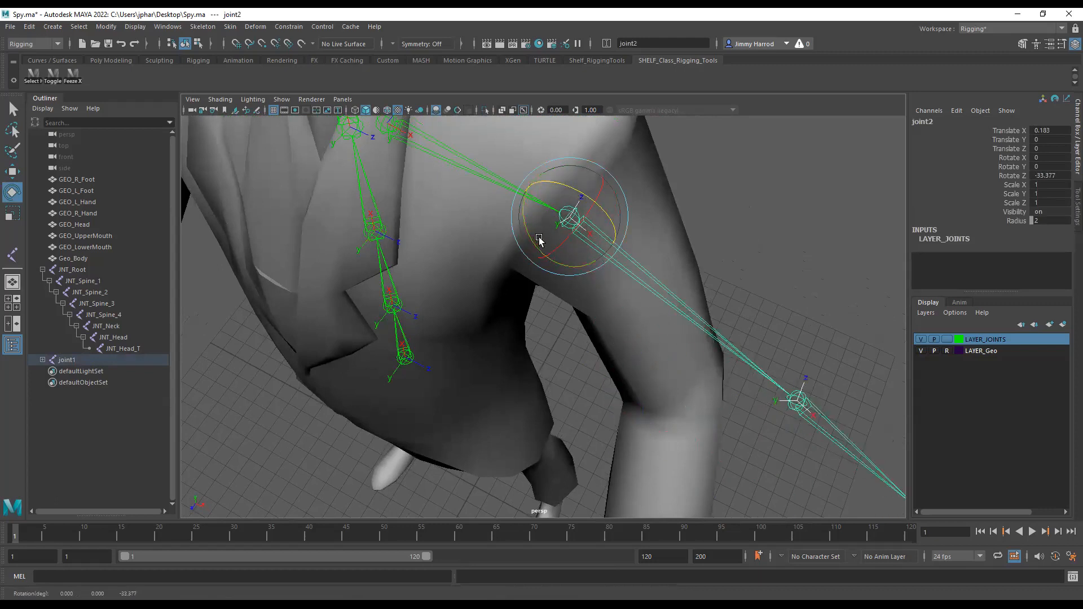
key("ctrl+z")
left_click_drag(624, 257, 645, 285, "alt")
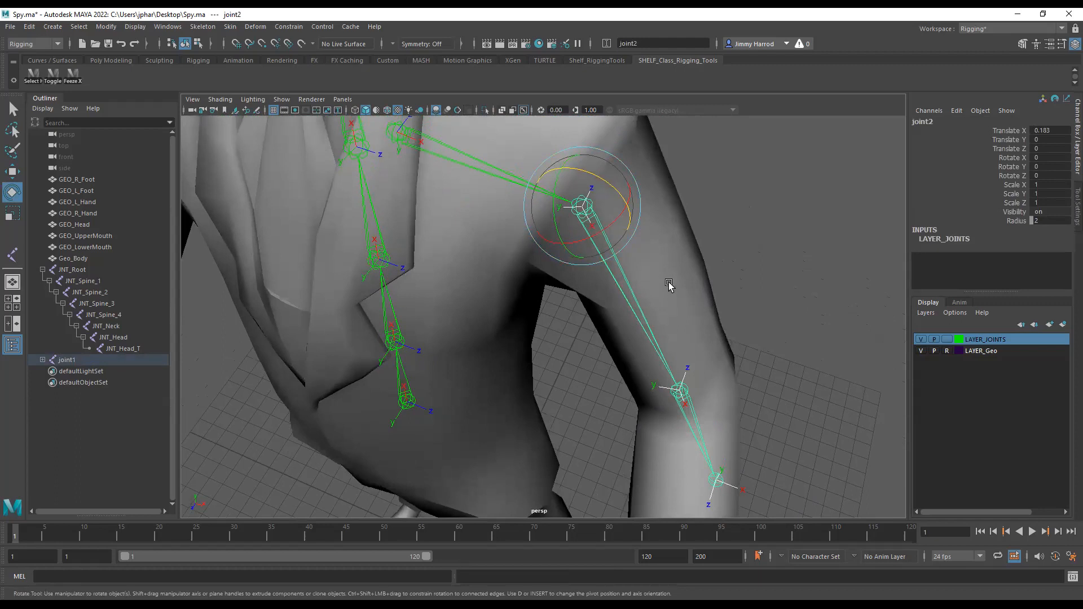
Step: Select the elbow joint and examine how its axes line up with the forearm
left_click_drag(715, 382, 710, 313, "alt")
left_click(666, 332)
middle_click_drag(710, 310, 701, 303, "alt")
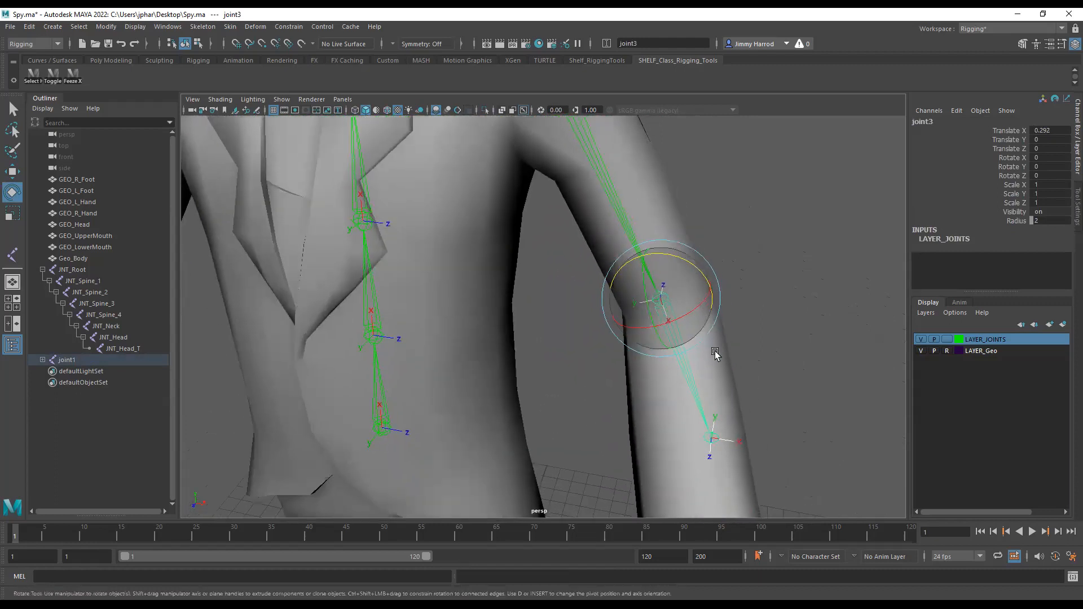
left_click_drag(661, 348, 689, 358, "alt")
scroll(697, 356, "up", 5)
scroll(717, 340, "down", 5)
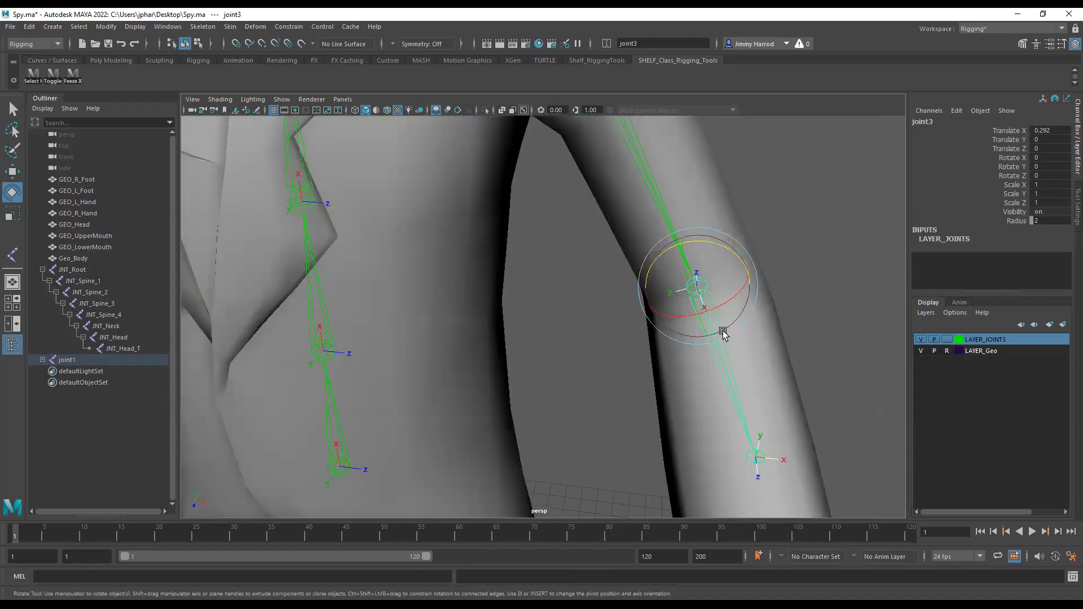
middle_click_drag(723, 332, 707, 357, "alt")
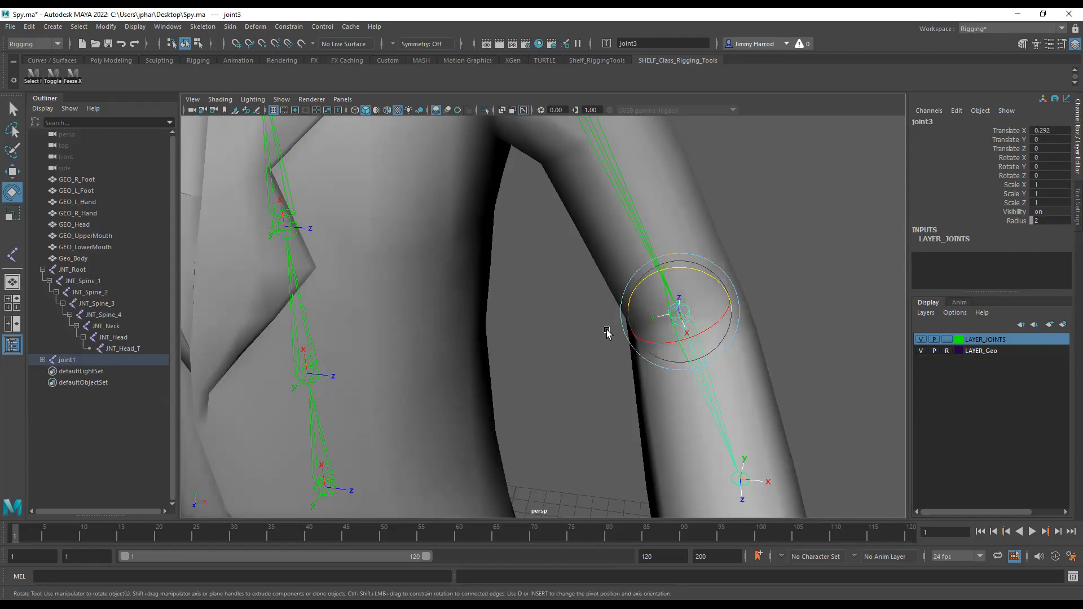
mouse_move(651, 321)
left_mouse_down("alt")
mouse_move(686, 322)
mouse_move(667, 303)
mouse_move(633, 321)
left_mouse_up("alt")
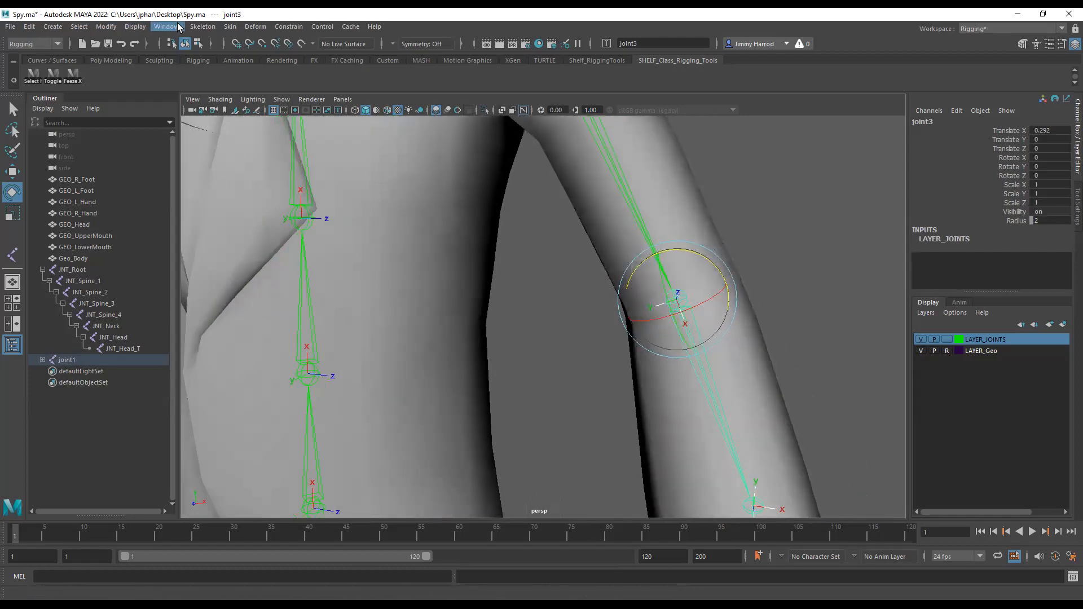
Step: Reorient only the elbow joint with primary axis X, secondary axis Z and world orientation negative X, excluding its children
left_click(196, 27)
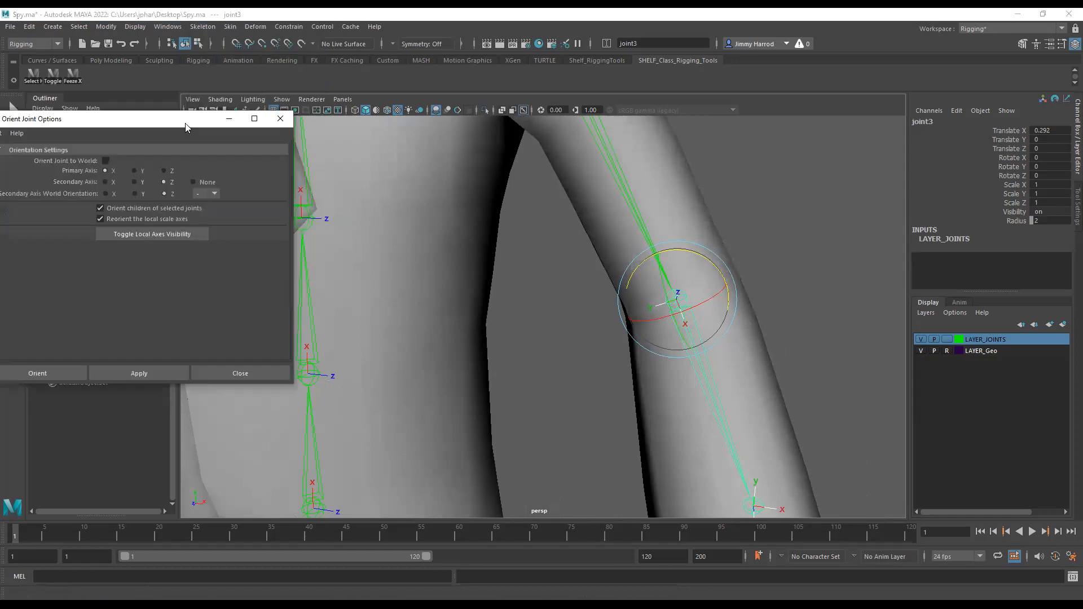
left_click_drag(187, 128, 197, 128)
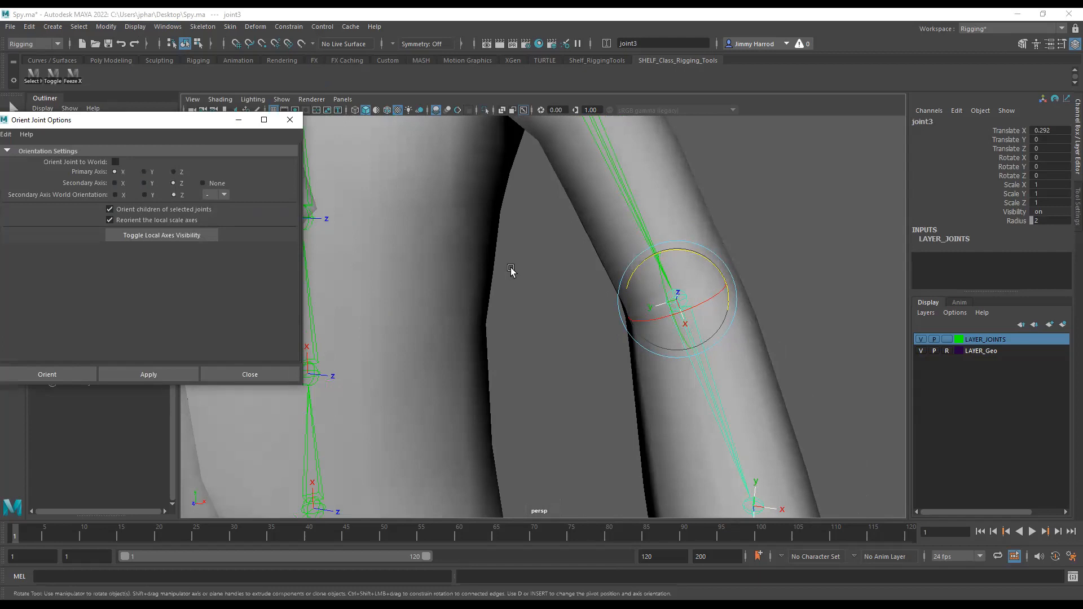
scroll(587, 309, "down", 5)
left_click_drag(575, 346, 567, 374, "alt")
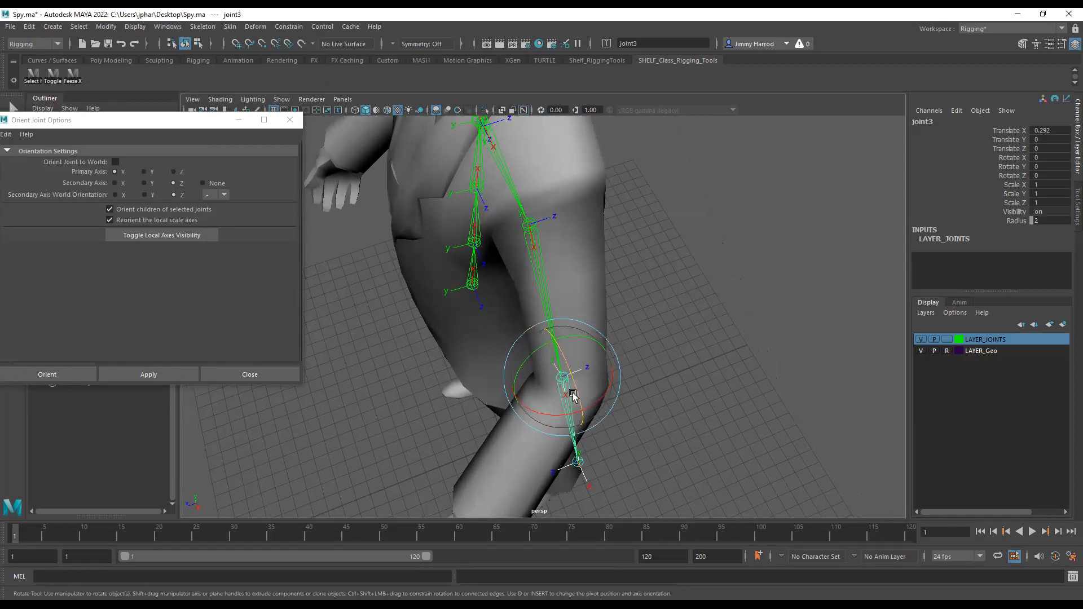
left_click(232, 508)
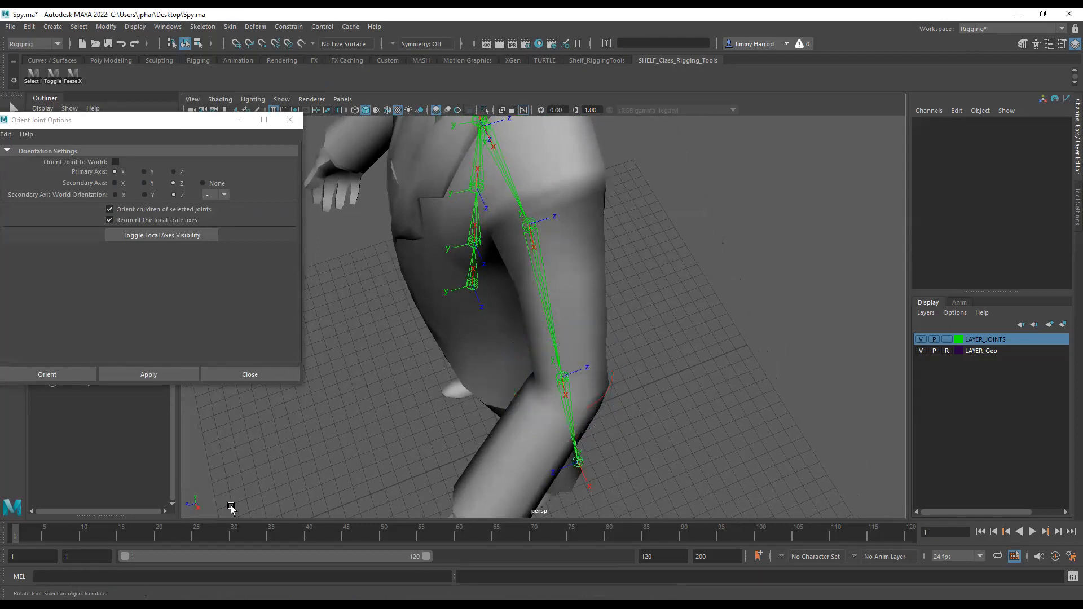
left_click(553, 375)
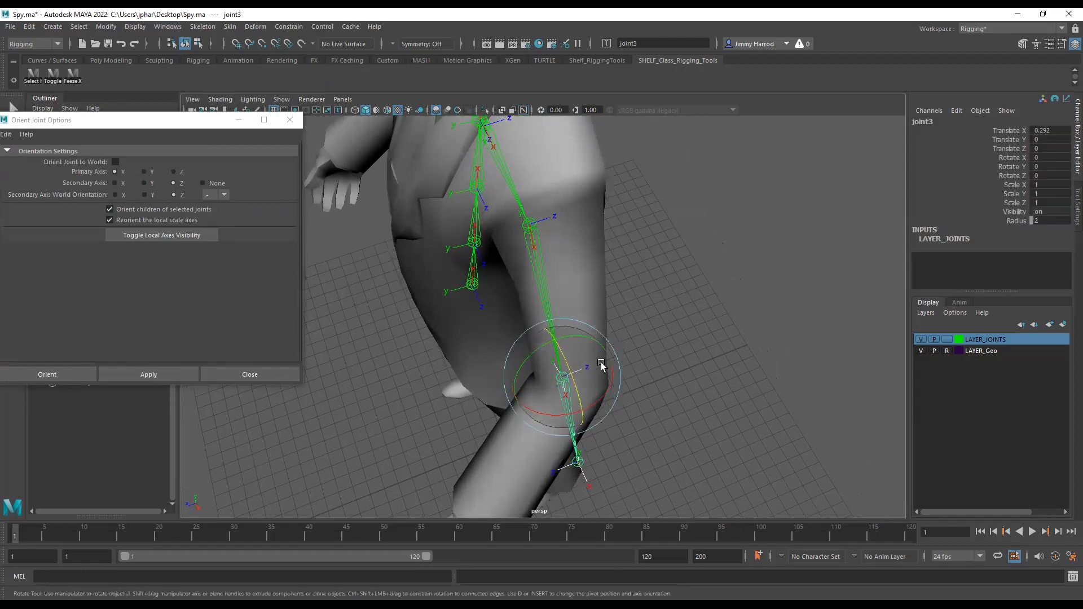
left_click(121, 213)
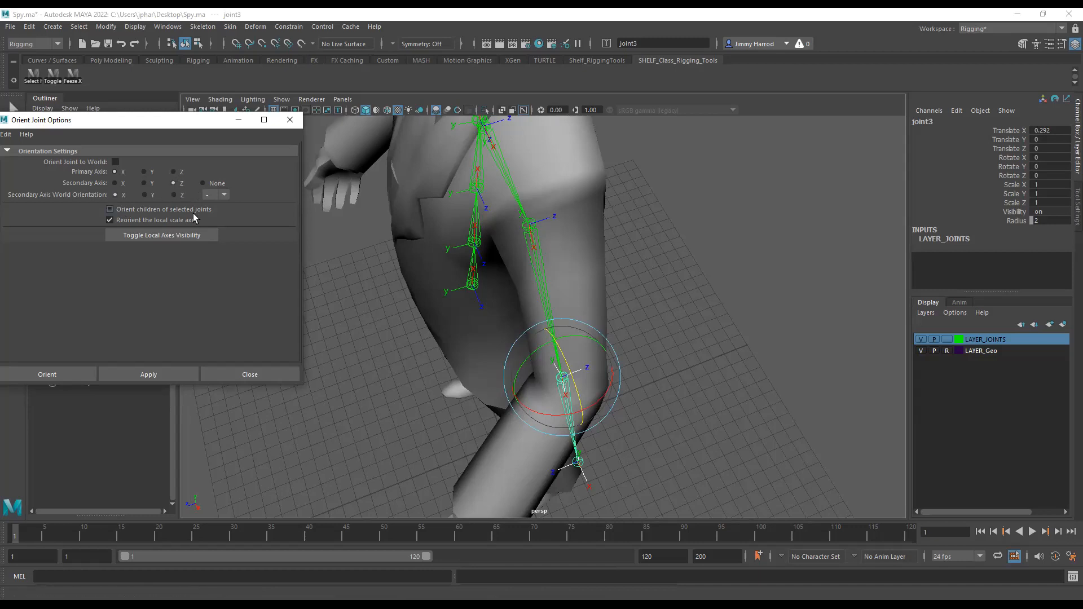
left_click(218, 220)
left_click(164, 374)
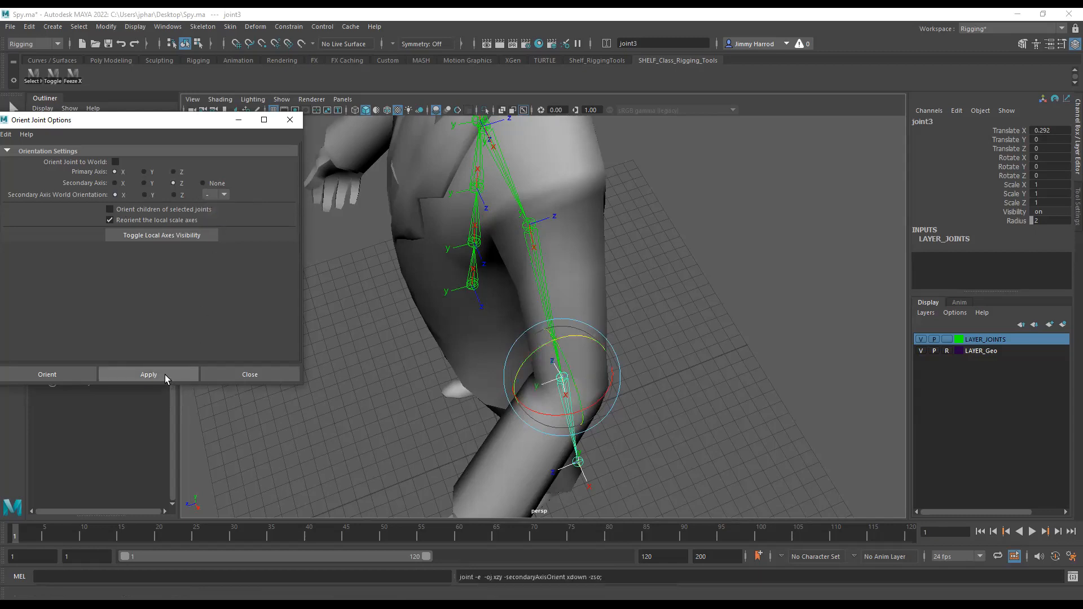
Step: Test the reoriented elbow joint's Rotate Z and undo the rotation
left_click_drag(472, 368, 710, 334, "alt")
left_click(1013, 176)
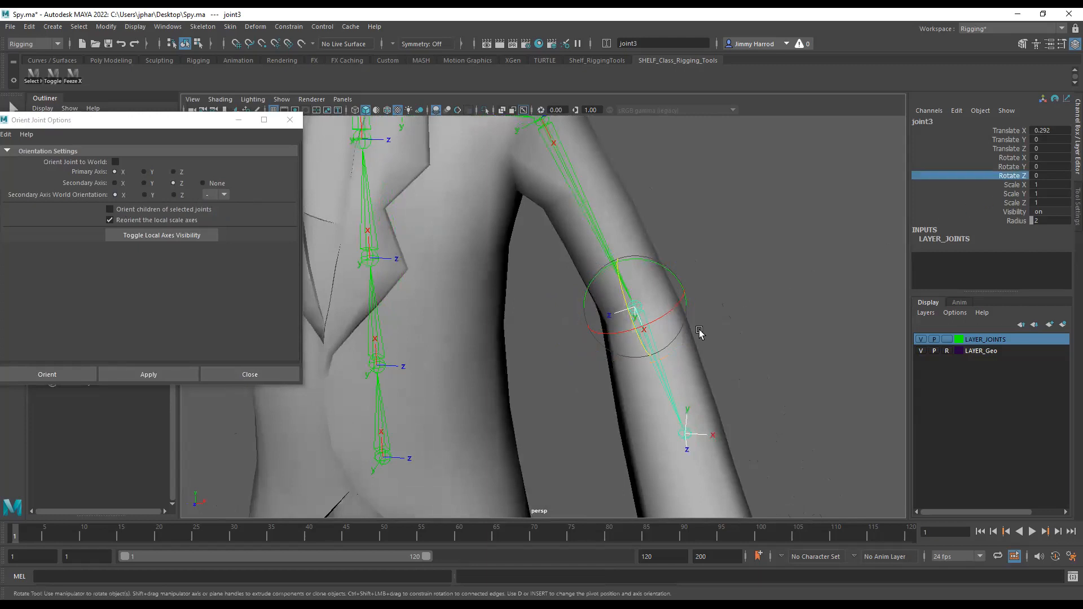
left_click_drag(749, 366, 744, 382, "alt")
middle_click_drag(757, 383, 744, 345)
key("ctrl+z")
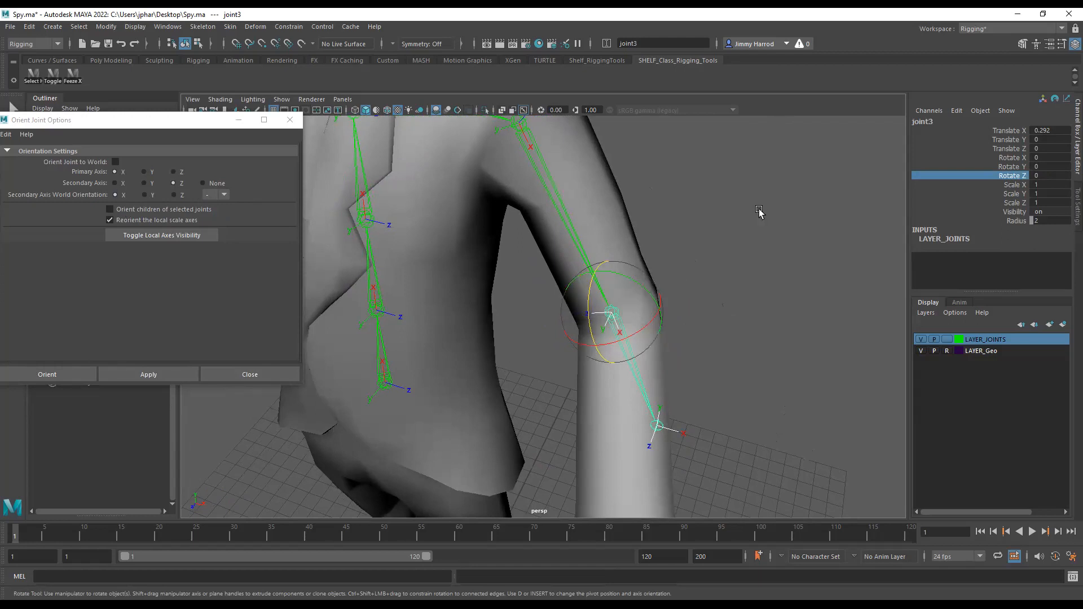
Step: Reselect the elbow joint and examine its new axis directions on the arm, keeping the orientation settings
left_click_drag(559, 337, 569, 334, "alt")
left_click(217, 194)
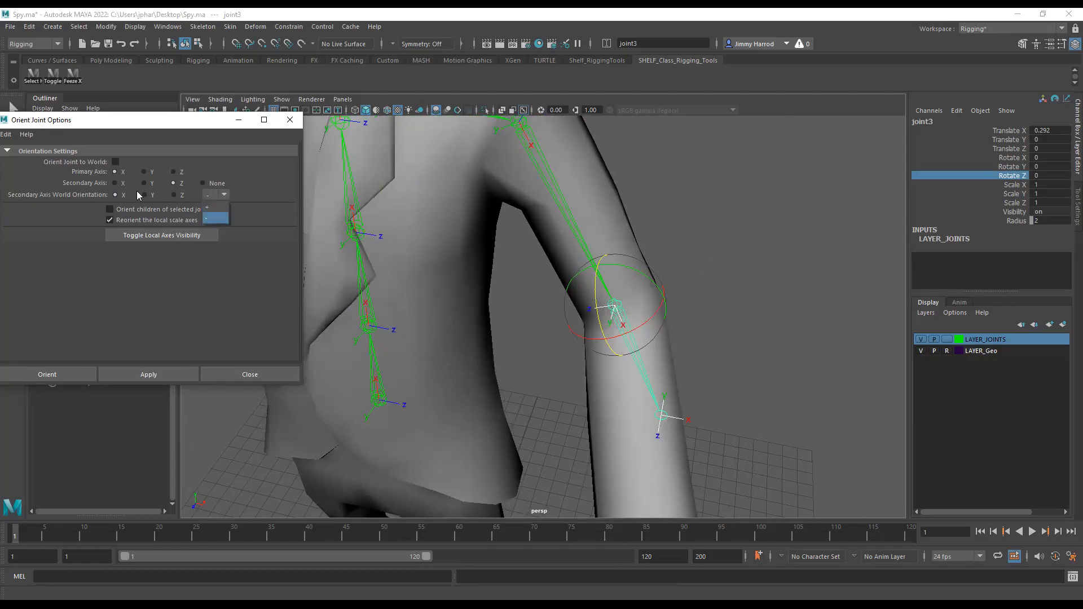
left_click(735, 329)
left_click(612, 308)
mouse_move(662, 324)
left_mouse_down("alt")
mouse_move(649, 342)
mouse_move(619, 343)
mouse_move(665, 339)
left_mouse_up("alt")
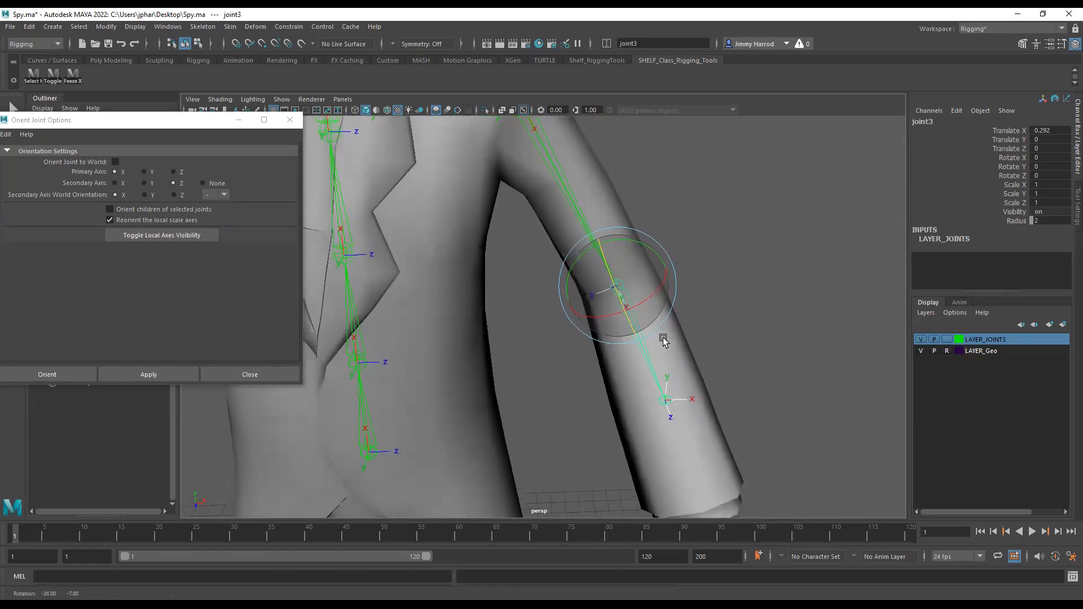
left_click_drag(726, 363, 701, 338, "alt")
Step: Select the wrist joint and examine its axes against the elbow and shoulder joints
left_click(623, 376)
left_click_drag(658, 401, 673, 349, "alt")
left_click_drag(626, 282, 695, 265, "alt")
left_click(713, 423)
key("ctrl+z")
left_click(641, 342)
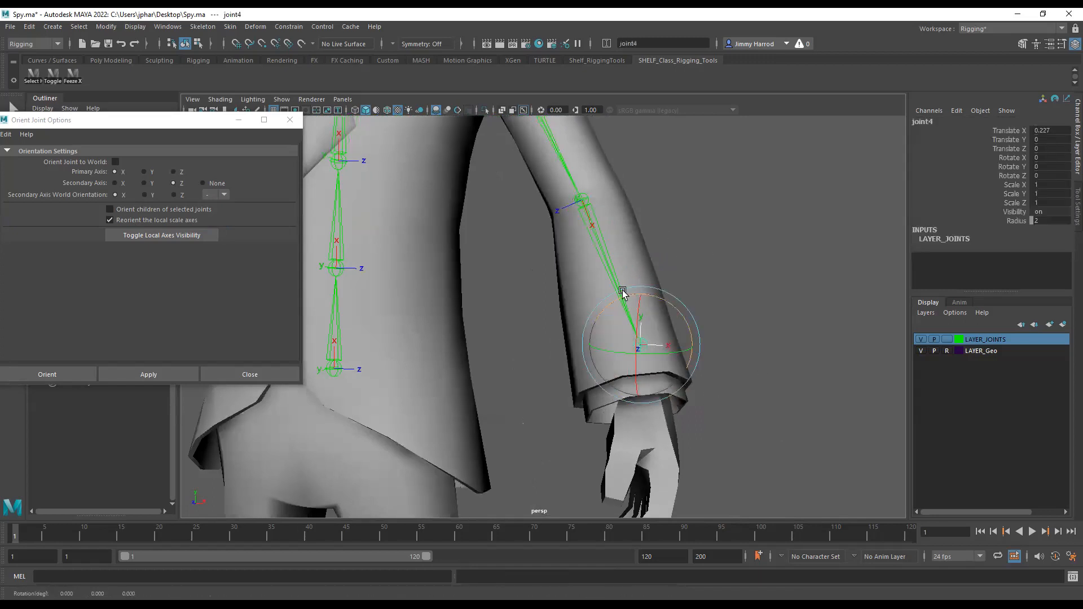
left_click_drag(700, 286, 564, 345, "alt")
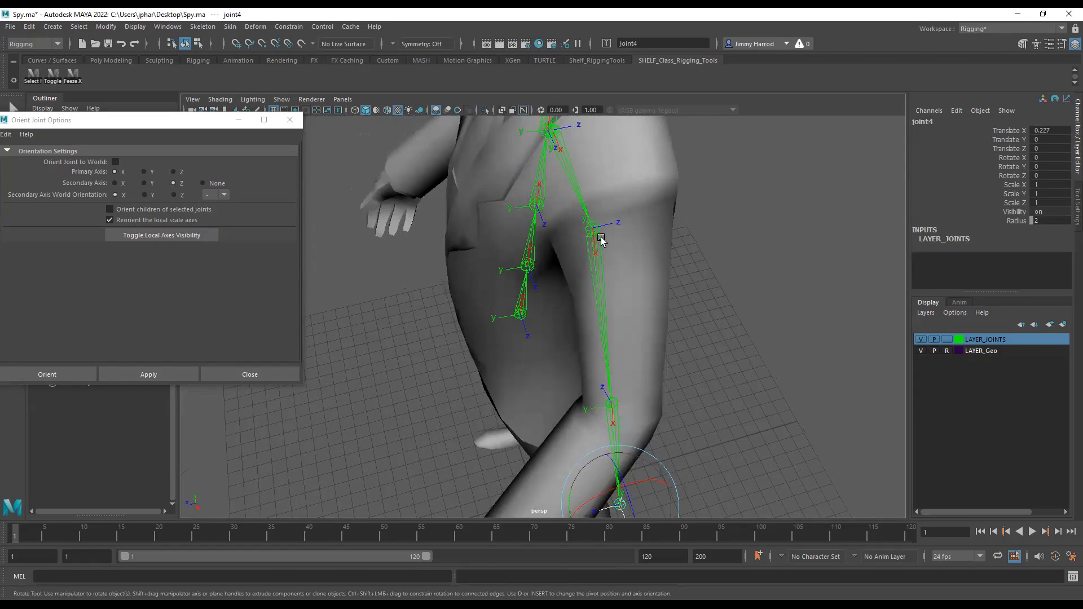
left_click_drag(636, 424, 785, 370, "alt")
Step: Close the Orient Joint options, try moving the shoulder joint about 0.121 along its Z axis, and undo the move
left_click(767, 312)
scroll(768, 311, "up", 10)
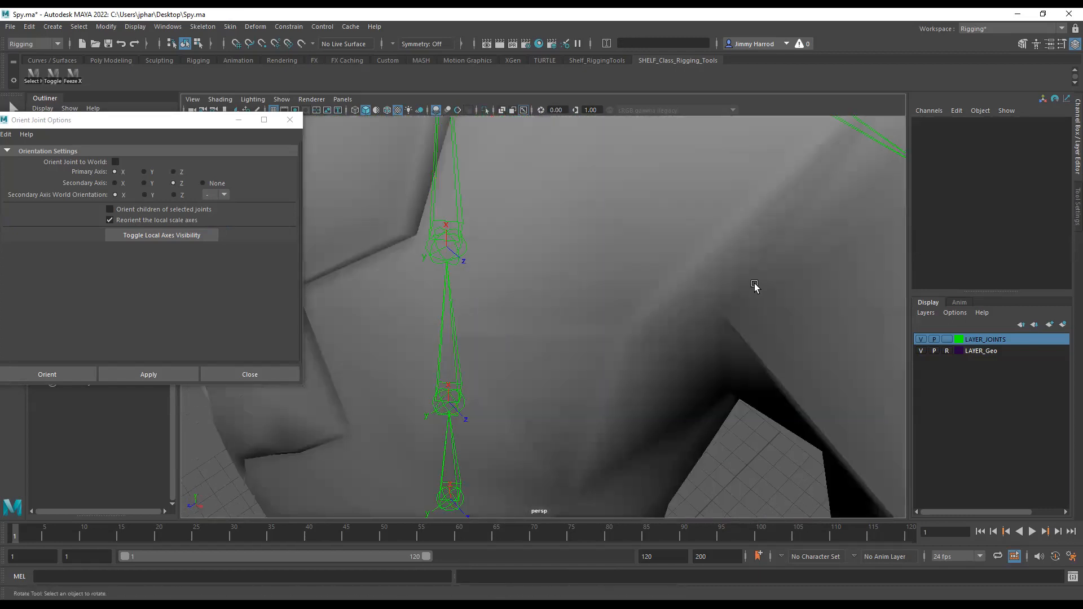
left_click(758, 262)
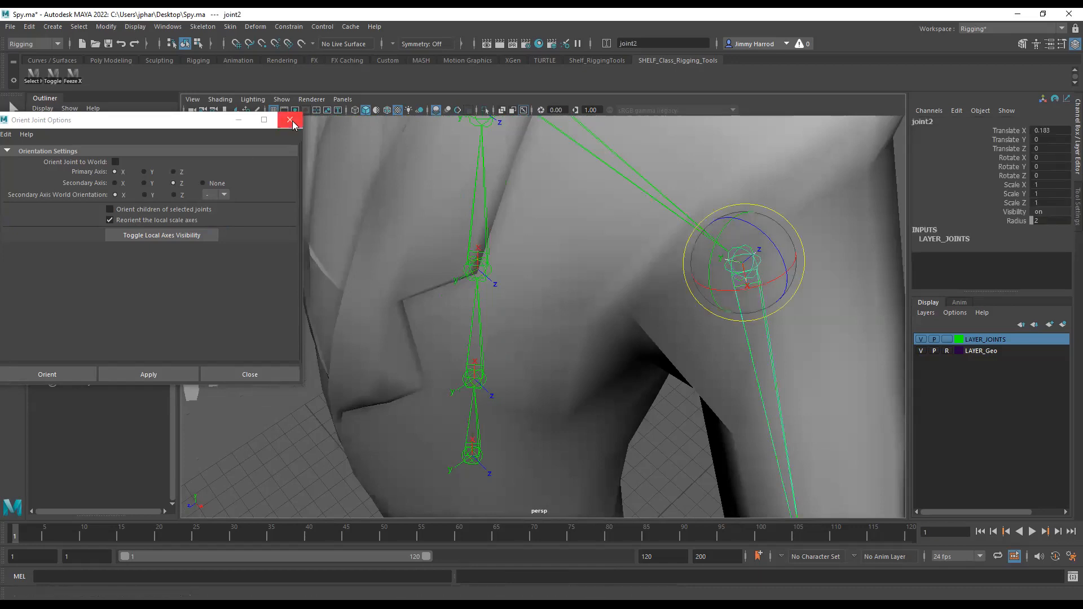
left_click(8, 166)
middle_click_drag(742, 268, 699, 344, "alt")
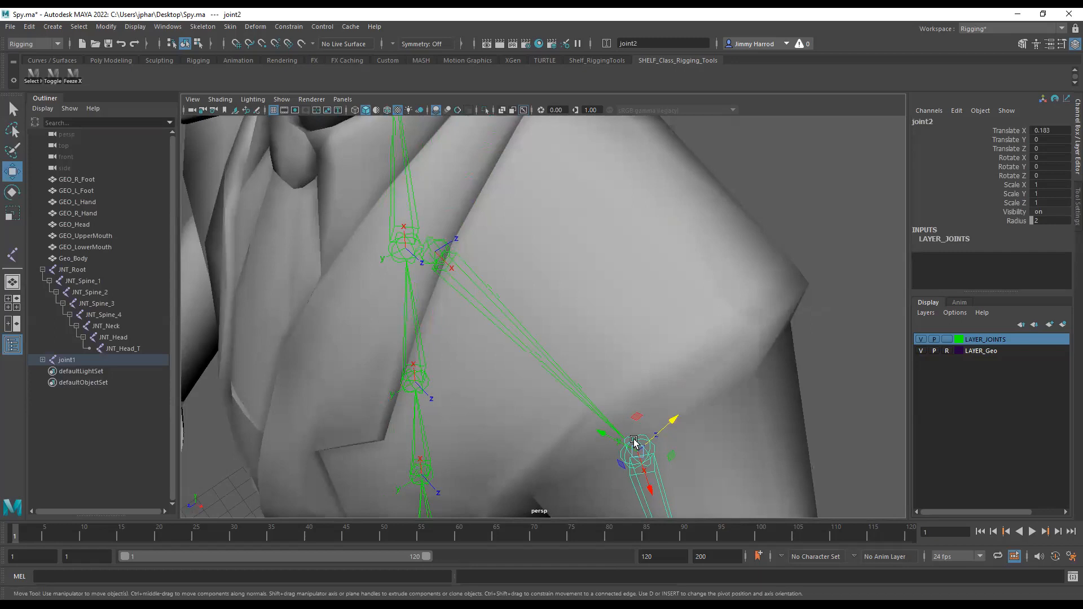
left_click_drag(660, 425, 807, 362, "alt")
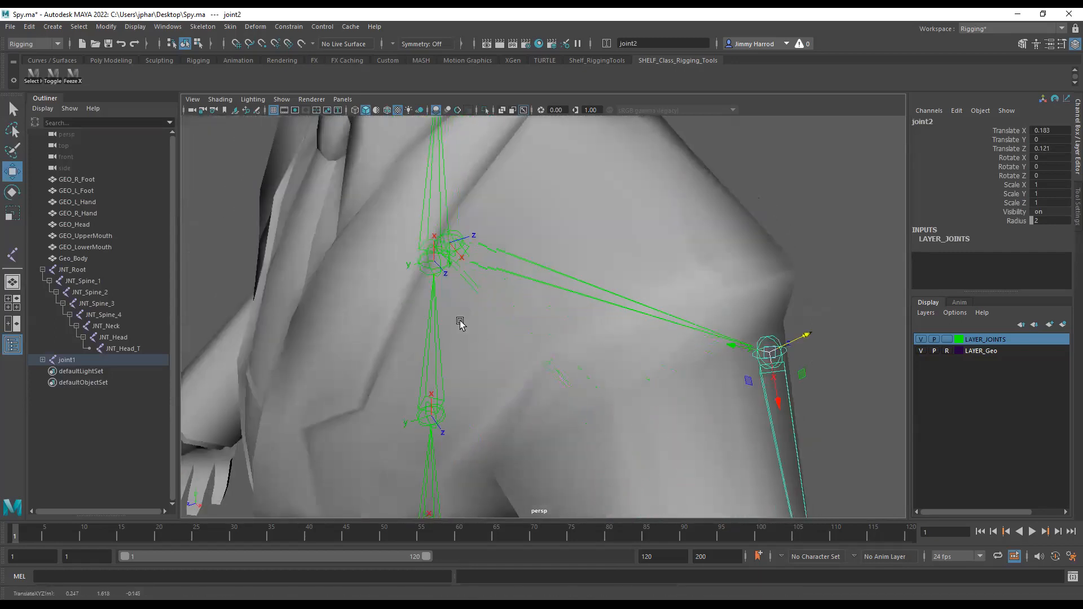
key("ctrl+z")
left_click_drag(570, 278, 595, 290, "alt")
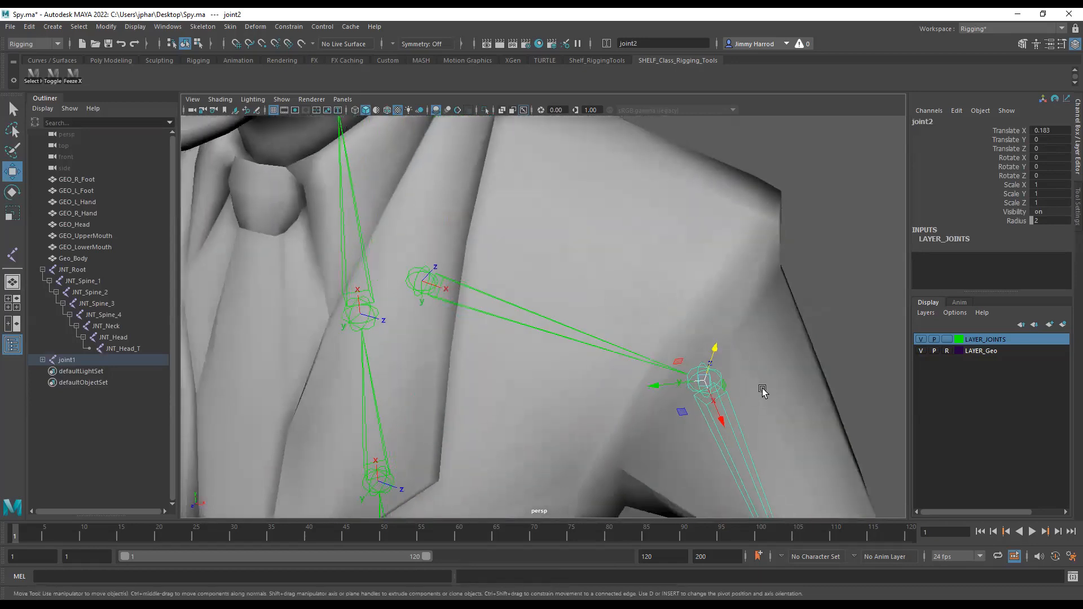
Step: Compare the translate values of the clavicle, shoulder and second spine joints by selecting each in turn
left_click(835, 269)
scroll(830, 267, "down", 5)
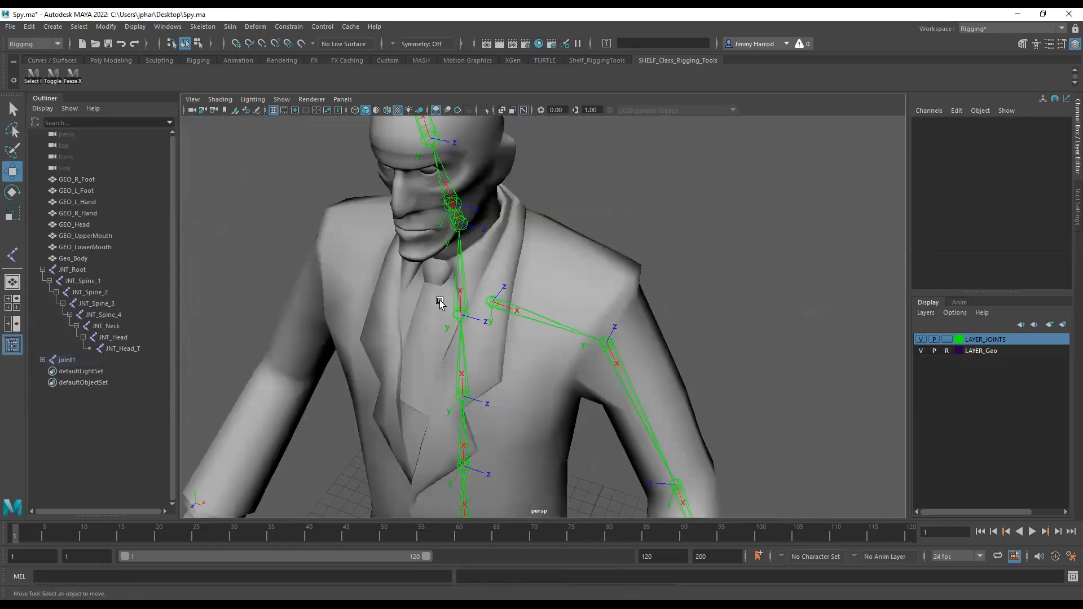
left_click(491, 303)
left_click_drag(1043, 132, 1051, 147)
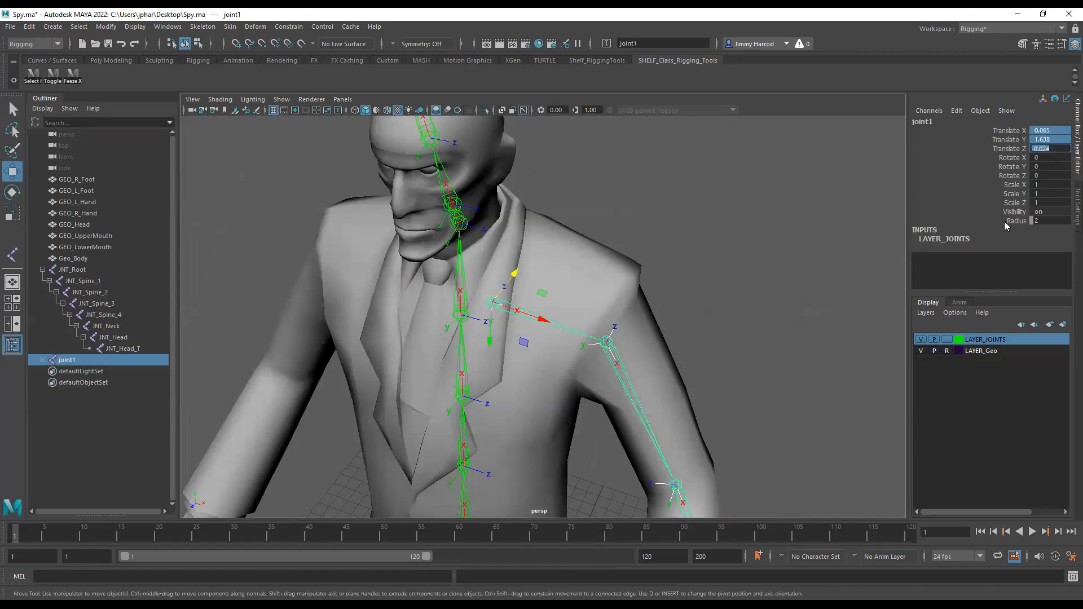
left_click(779, 282)
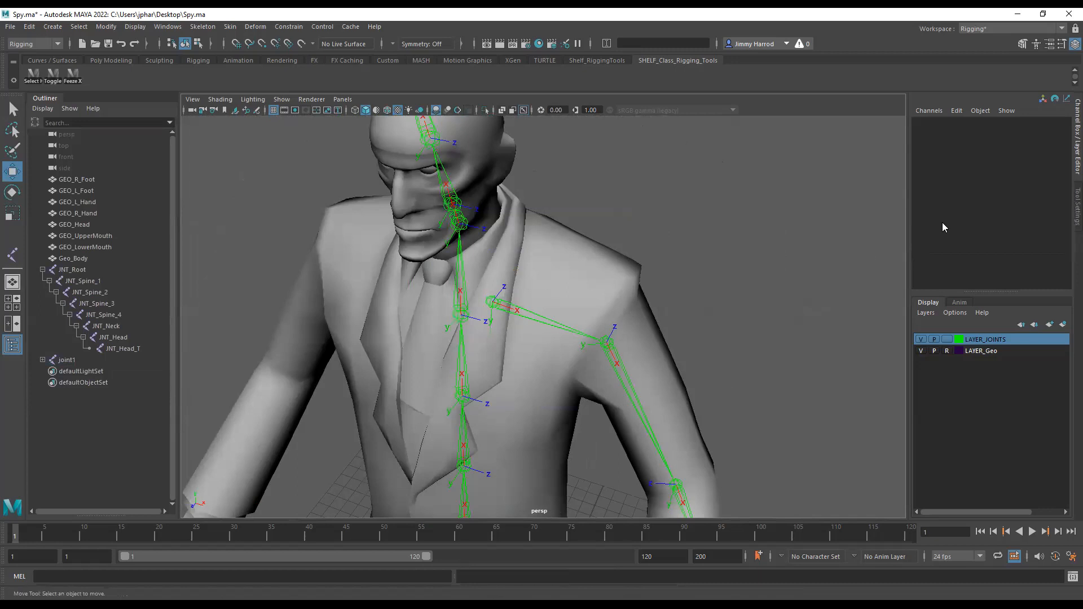
left_click(488, 302)
left_click(608, 342)
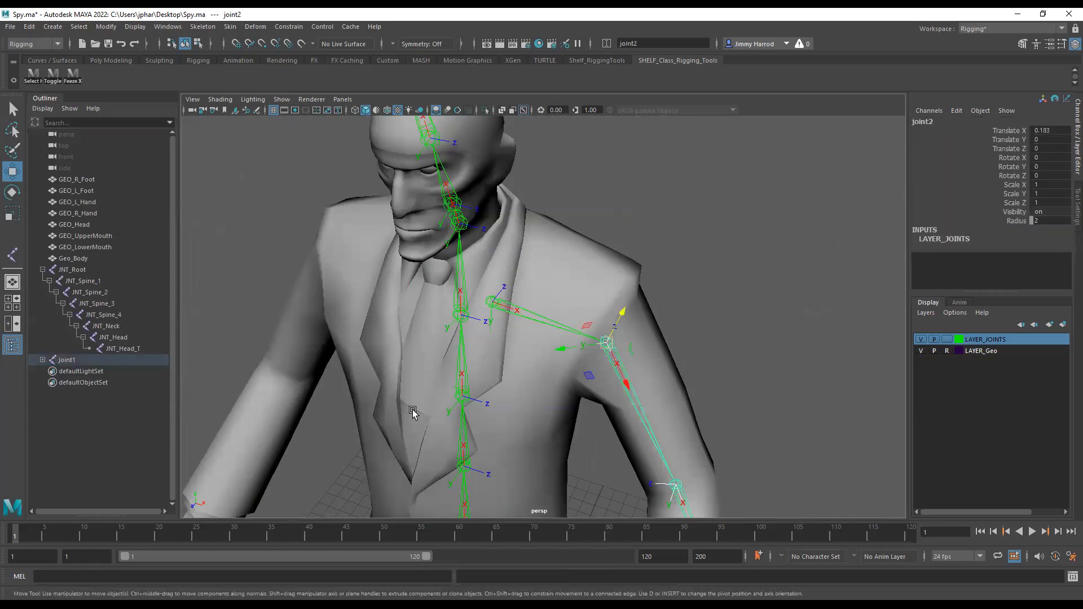
left_click(465, 400)
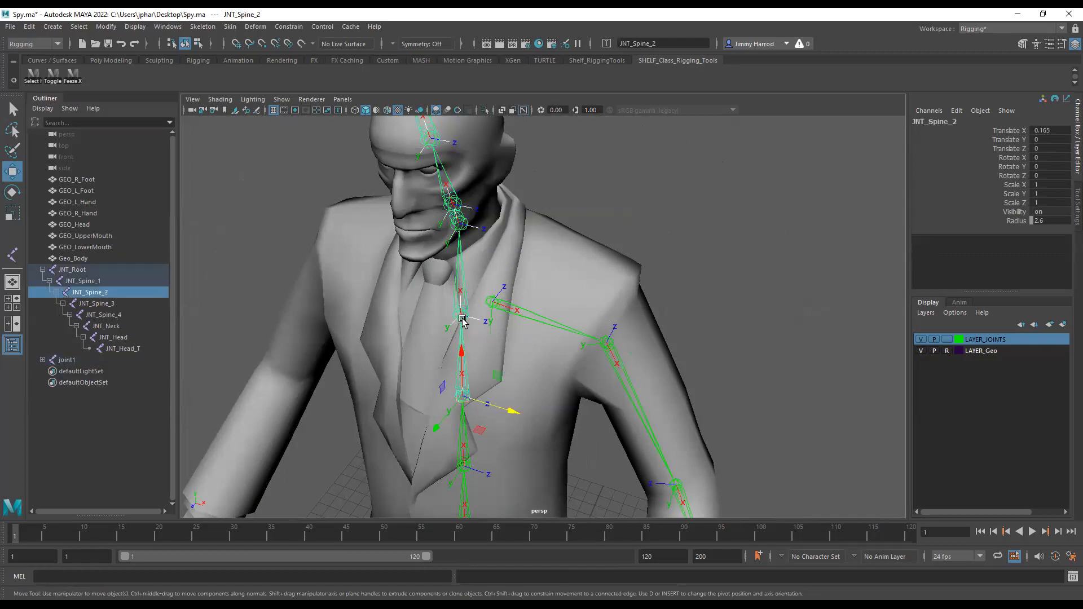
Step: Check the translate values of the fourth spine and neck joints by selecting each, then clear the selection
left_click(462, 224)
left_click(454, 205)
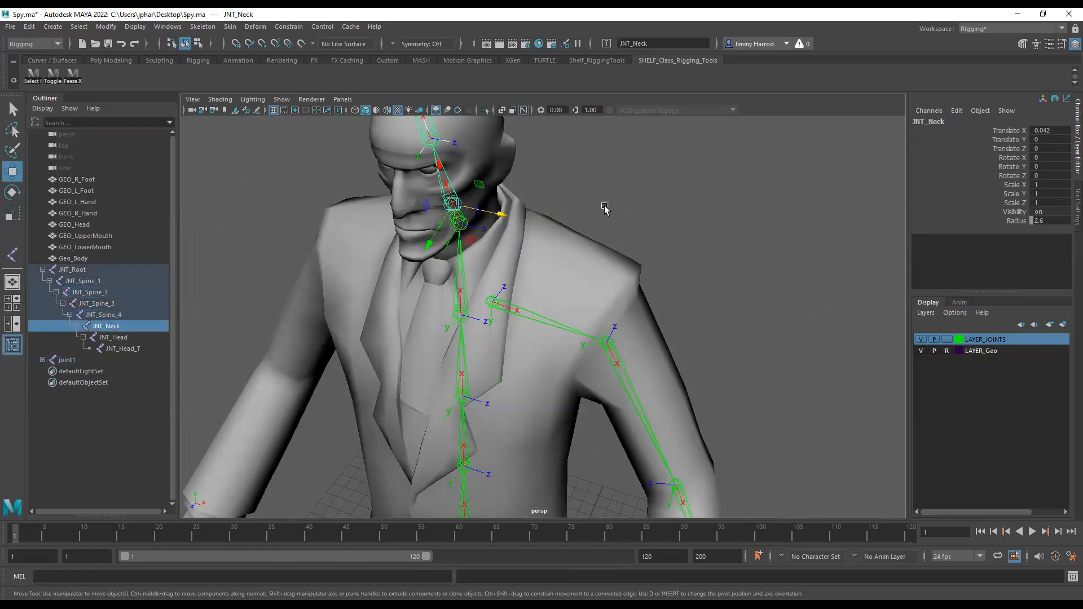
left_click(648, 209)
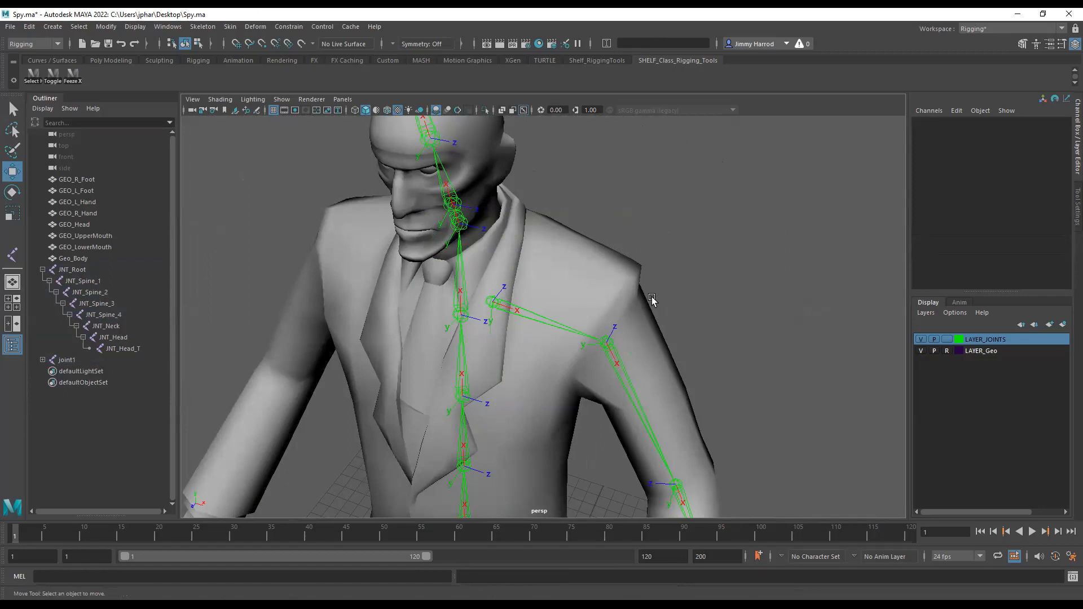
Step: Select the left clavicle joint and examine its rotate and scale channels
left_click(496, 303)
mouse_move(709, 382)
left_mouse_down("alt")
mouse_move(704, 401)
mouse_move(707, 391)
left_mouse_up("alt")
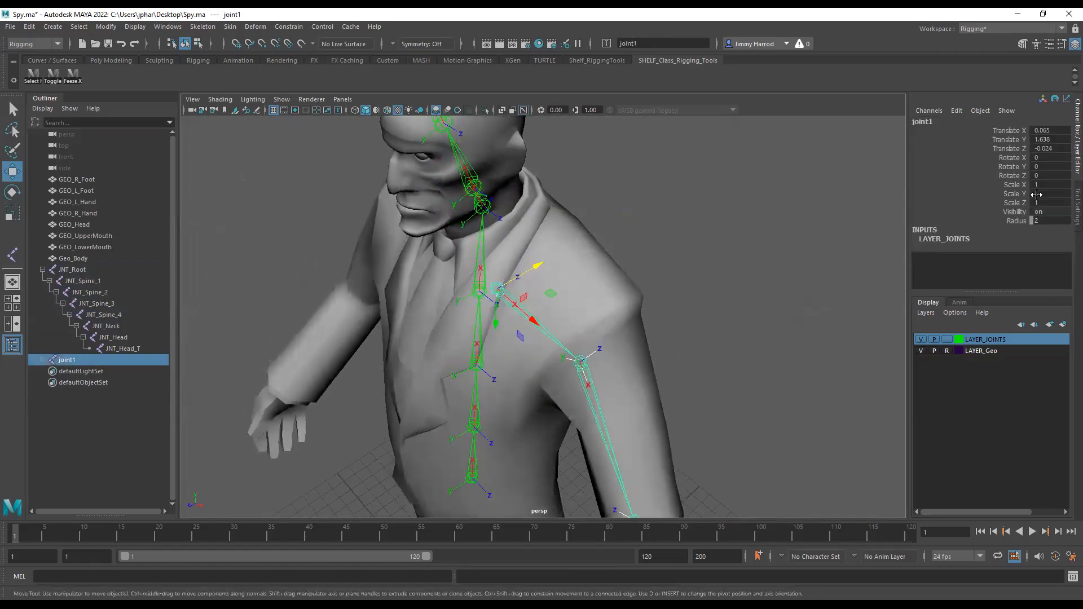
left_click_drag(1018, 163, 1020, 203)
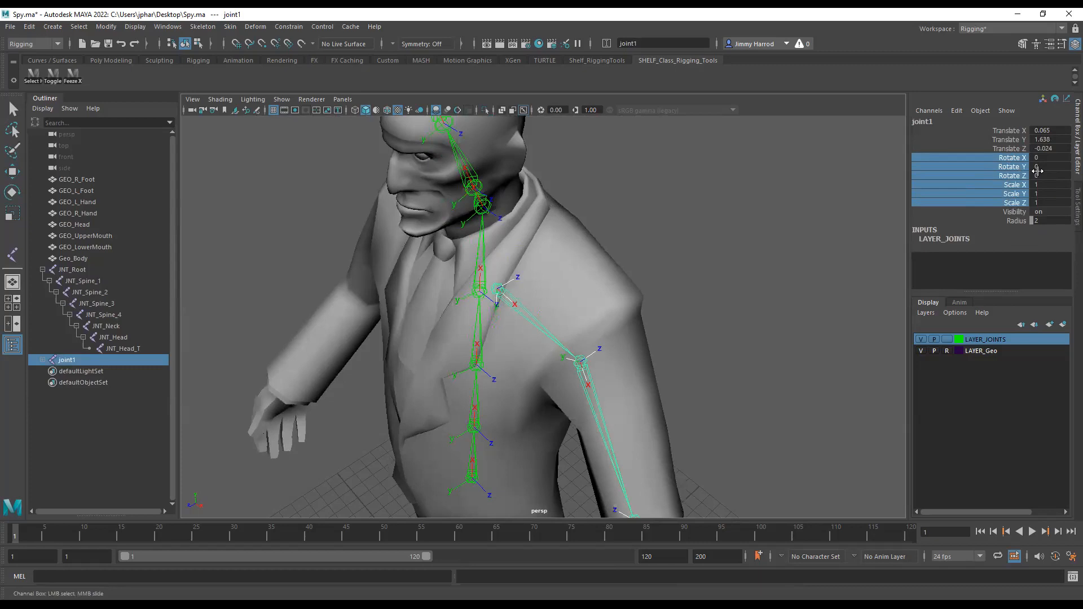
left_click(816, 278)
key("w")
left_click(498, 290)
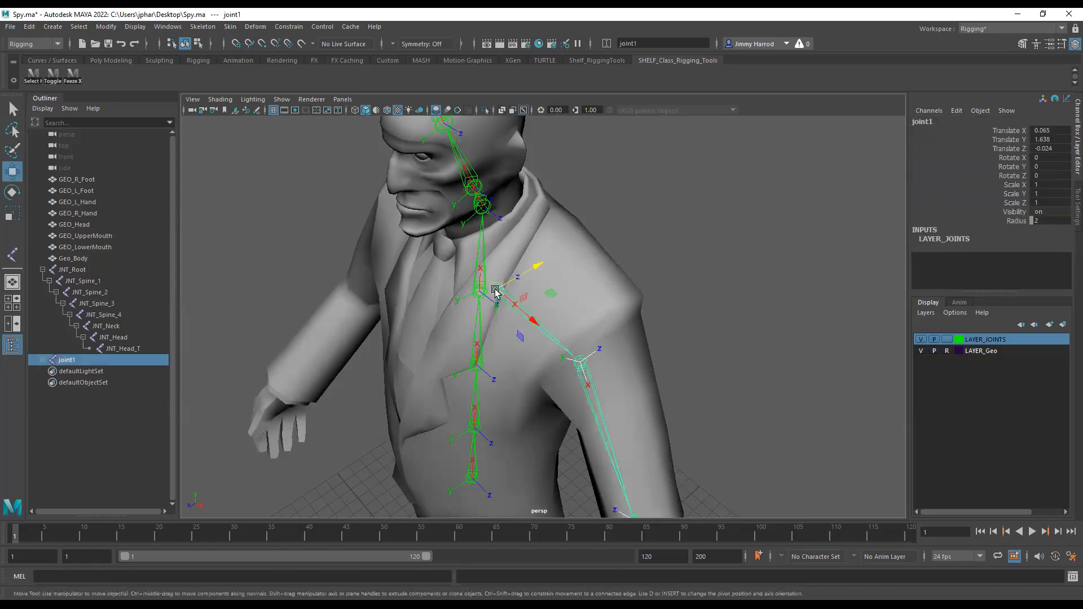
Step: Freeze all transformations on the left clavicle joint and check its translate X, Y and Z values
left_click(928, 111)
mouse_move(947, 301)
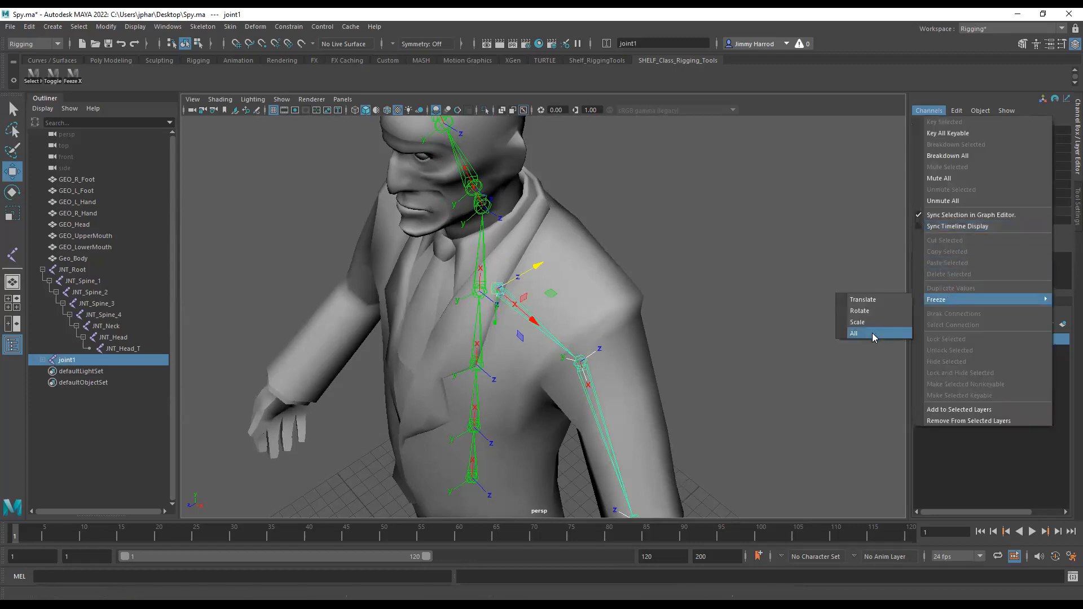
left_click(871, 333)
left_click_drag(1053, 130, 1055, 151)
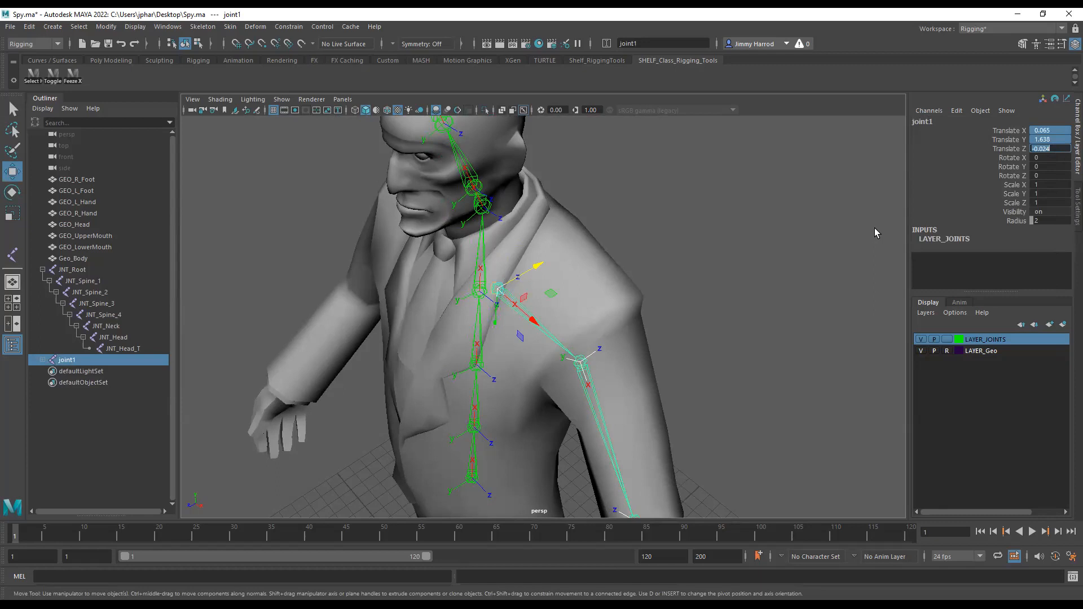
left_click(701, 263)
left_click(497, 289)
Step: Examine the clavicle joint's position and axes relative to the spine chain from the front and side
left_click_drag(676, 346, 706, 342, "alt")
scroll(688, 346, "up", 3)
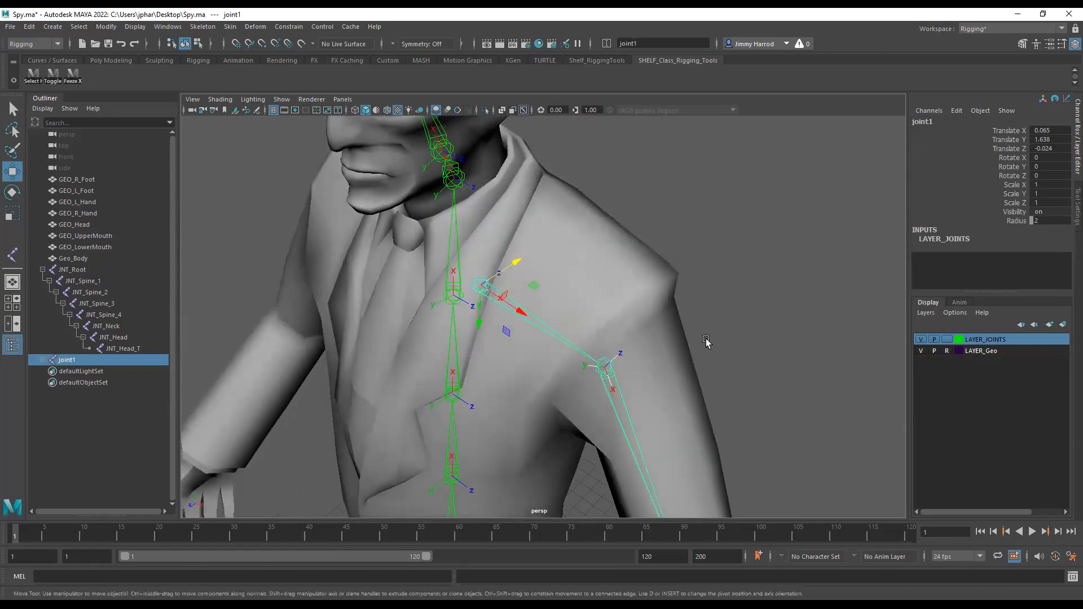
right_click_drag(698, 340, 770, 314, "alt")
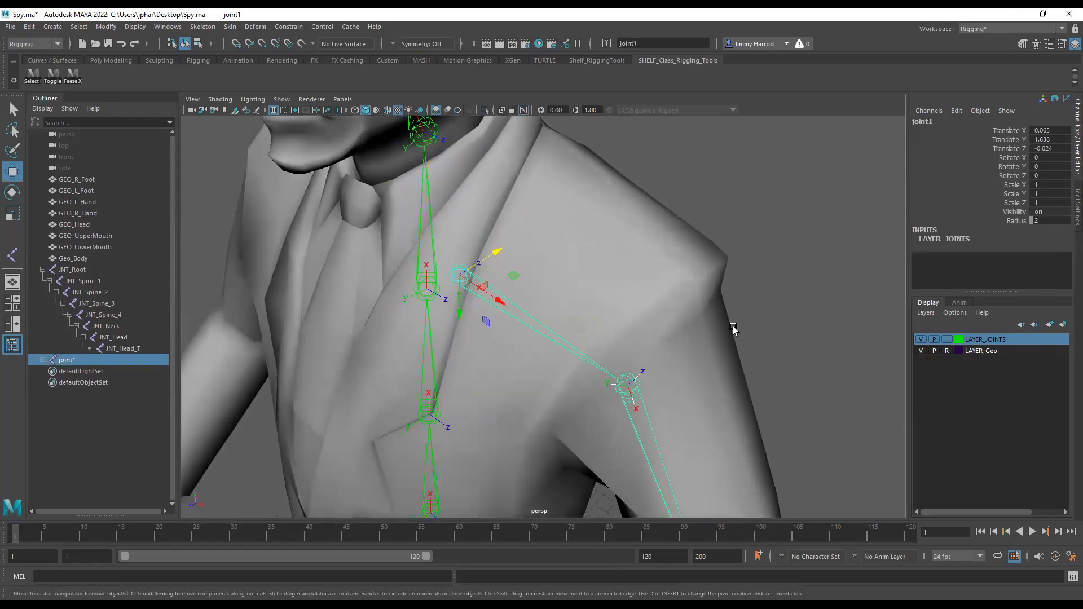
left_click_drag(681, 346, 617, 337, "alt")
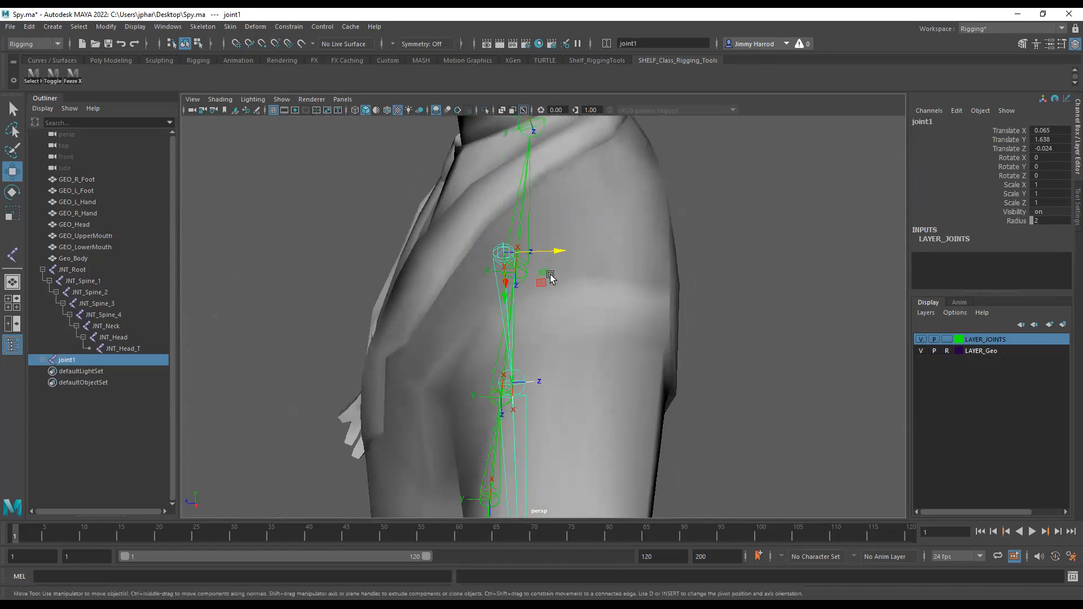
scroll(550, 277, "down", 5)
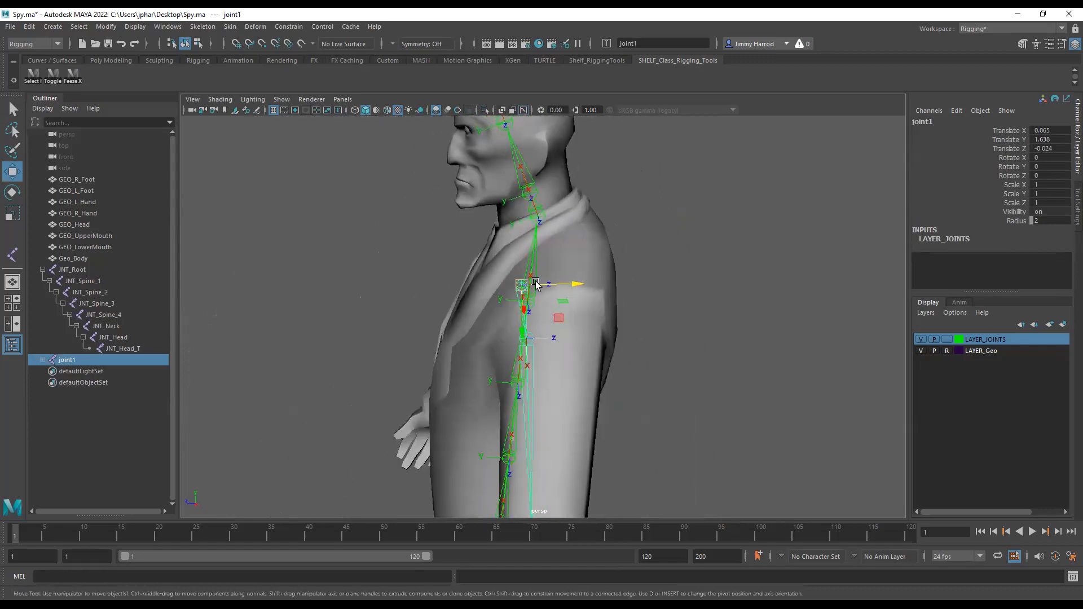
left_click(720, 244)
Step: Compare the clavicle joint with the adjacent third spine joint by selecting each and viewing their axes
left_click_drag(536, 291, 587, 306, "alt")
left_click(512, 282)
right_click_drag(587, 305, 782, 218, "alt")
left_click_drag(556, 301, 576, 297, "alt")
middle_click_drag(576, 297, 589, 310, "alt")
left_click_drag(589, 312, 545, 388, "alt")
left_click(510, 377)
left_click(546, 351)
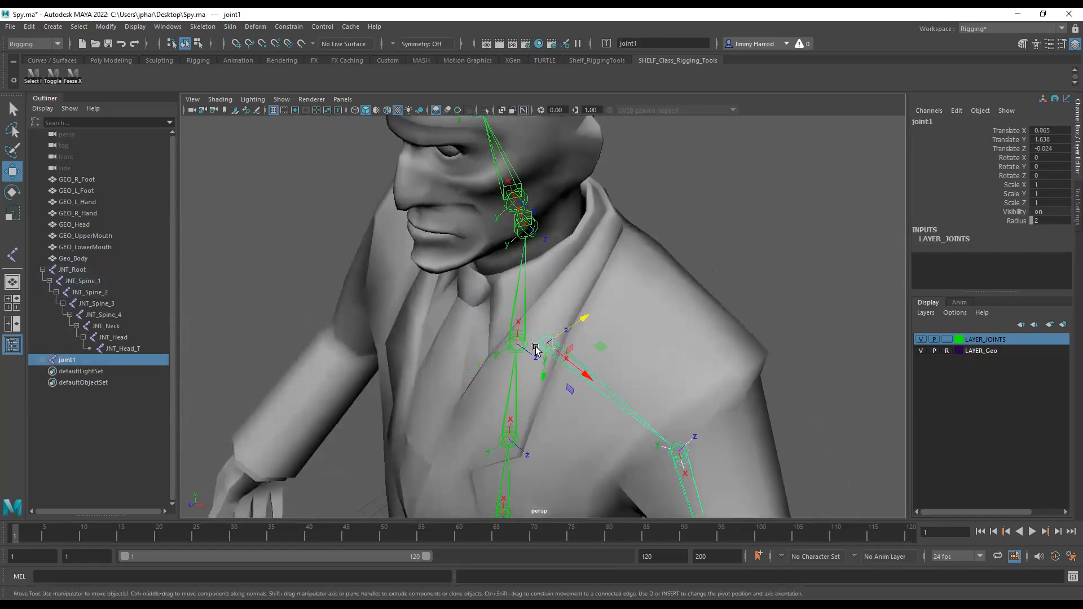
left_click_drag(523, 322, 516, 356, "alt")
left_click(520, 362)
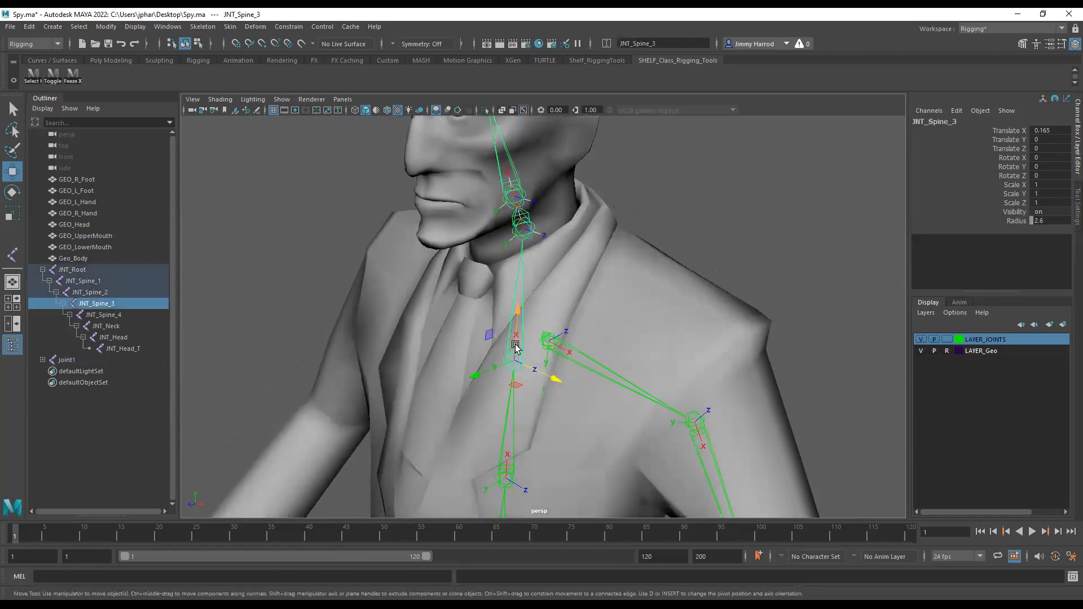
Step: Shift joint1, the collarbone joint beside the upper spine, along Z to a Translate Z of -0.032
left_click(525, 230)
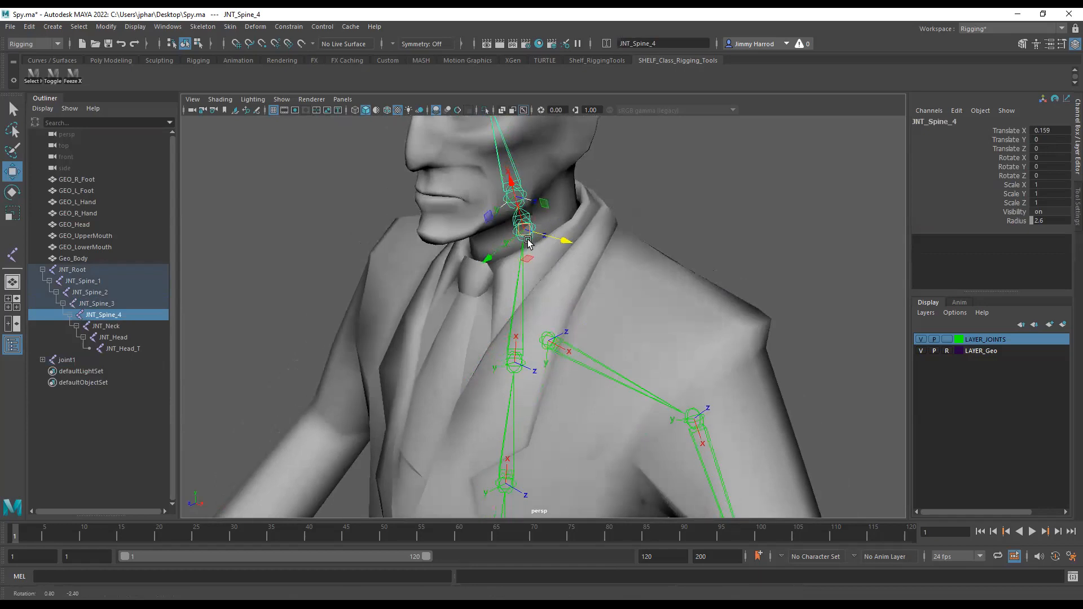
left_click(546, 345)
mouse_move(546, 345)
left_mouse_down("alt")
mouse_move(566, 354)
mouse_move(563, 340)
left_mouse_up("alt")
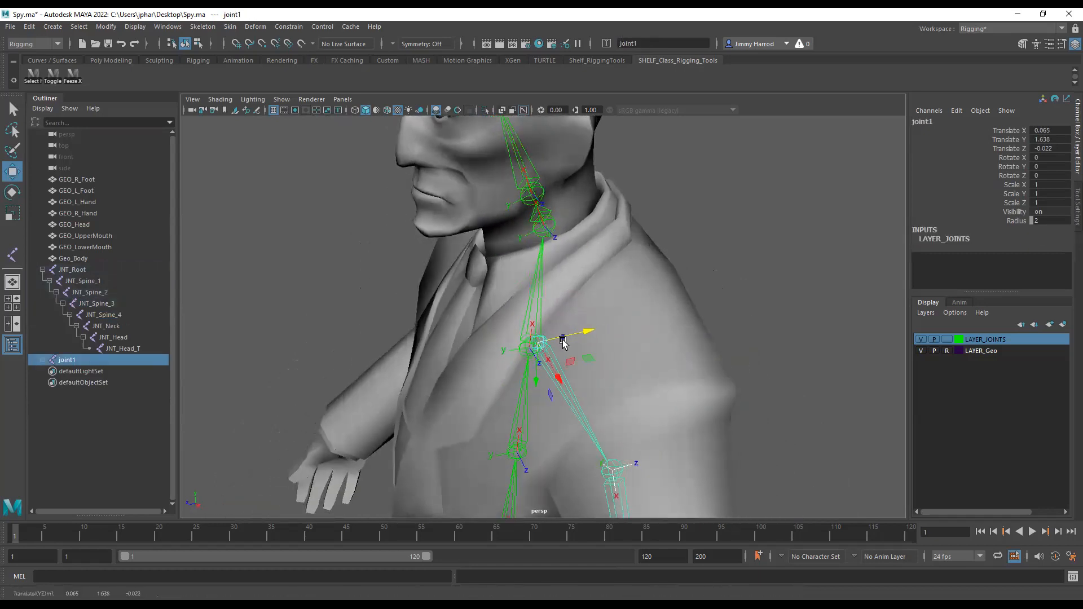
left_click_drag(522, 381, 534, 368, "alt")
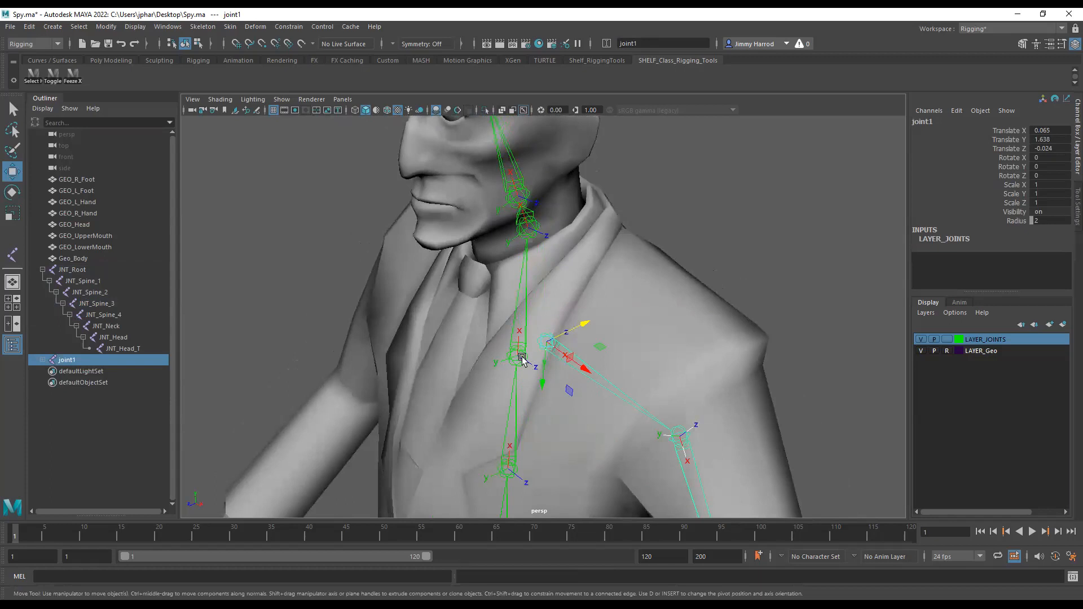
left_click(517, 357)
left_click(516, 368)
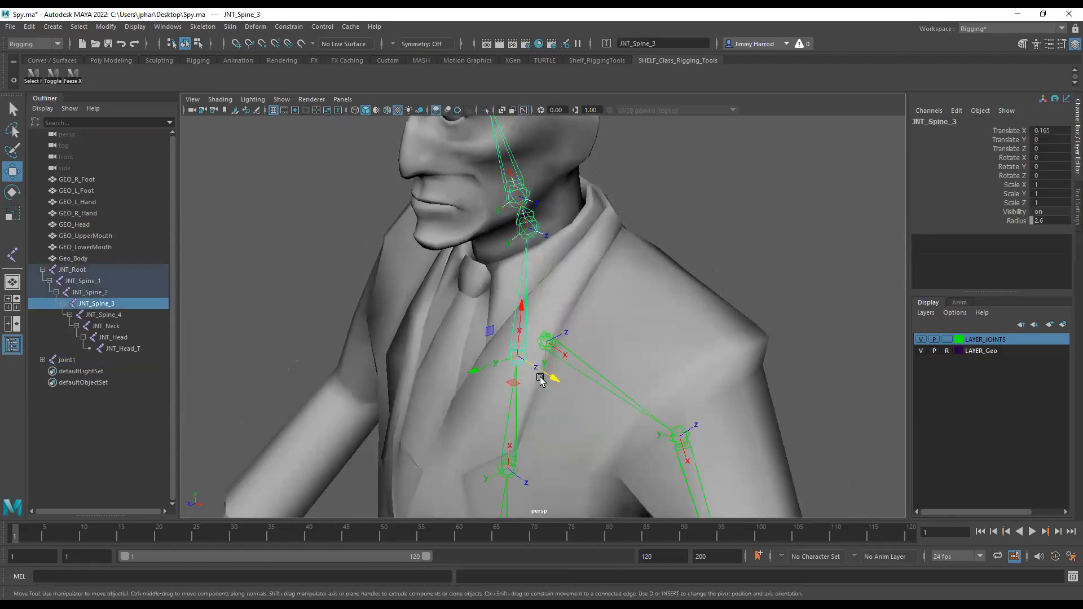
left_click(589, 332)
left_click(685, 443)
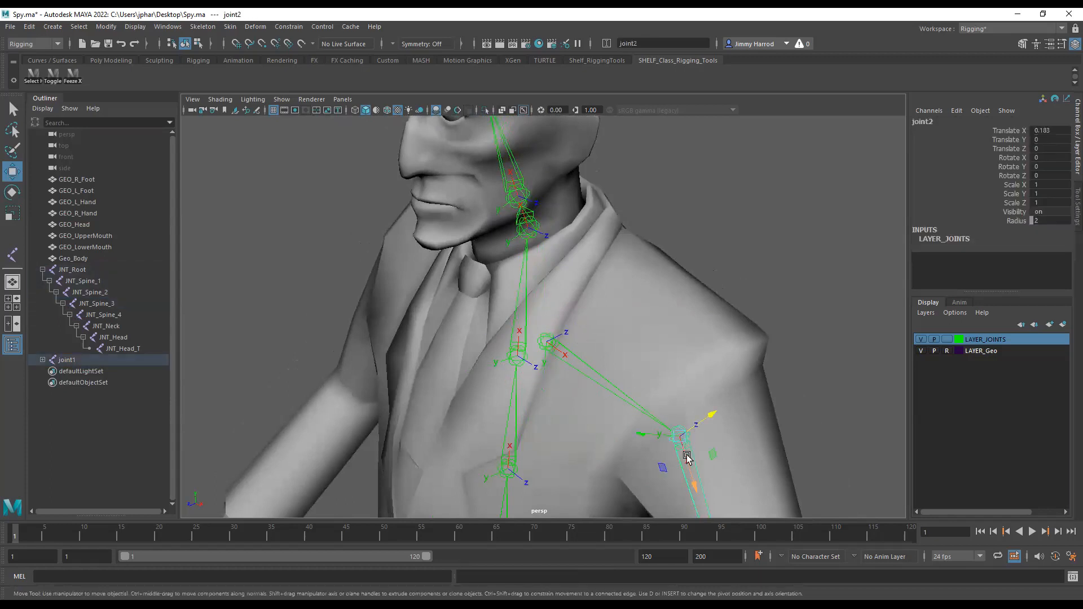
left_click_drag(679, 459, 569, 341, "alt")
left_click(545, 341)
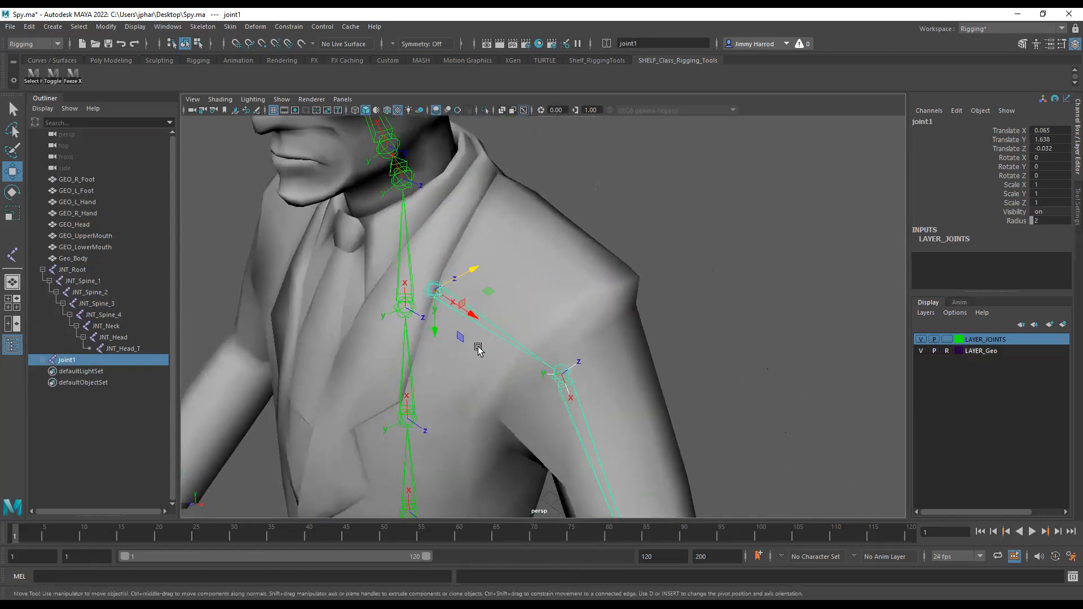
Step: Rotate joint1 to about -1.056 in X, -9.472 in Y and 6.392 in Z so its bone aims into the shoulder
left_click_drag(479, 346, 482, 341, "alt")
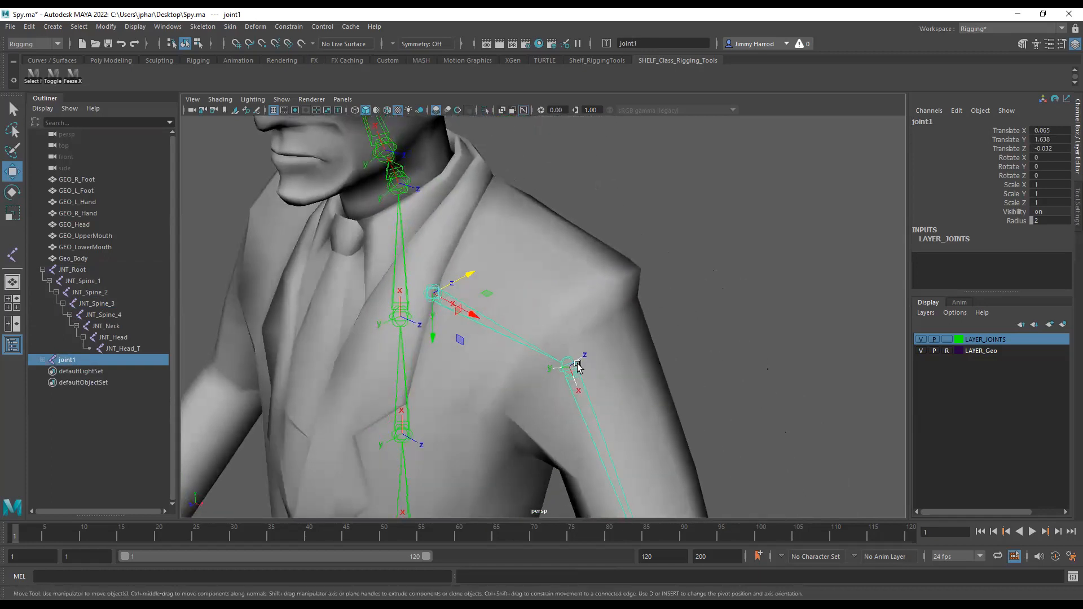
left_click(577, 366)
left_click_drag(601, 380, 546, 322, "alt")
left_click(450, 273)
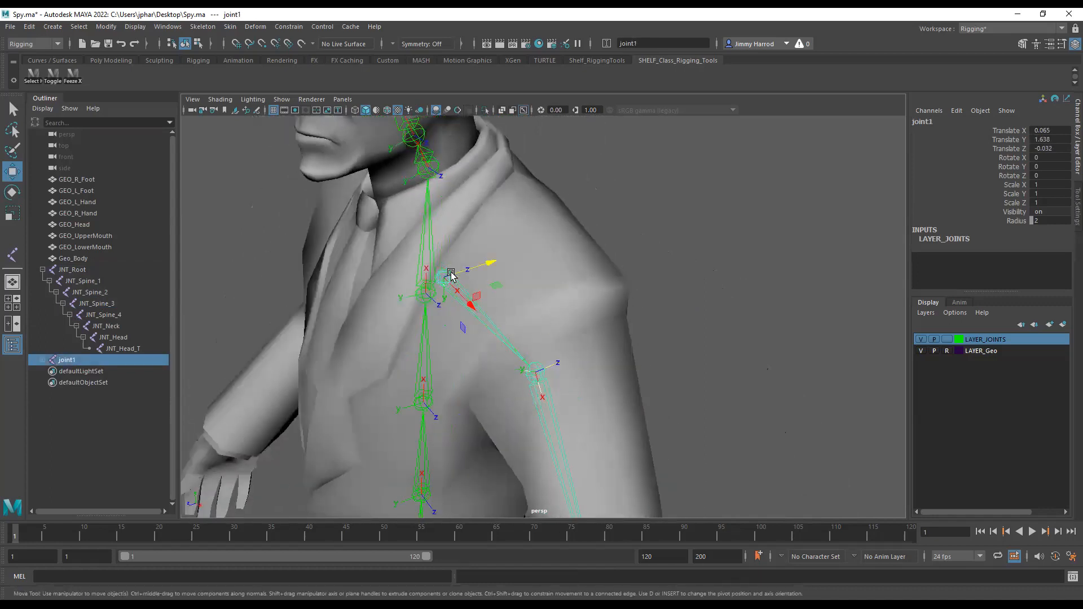
left_click(536, 374)
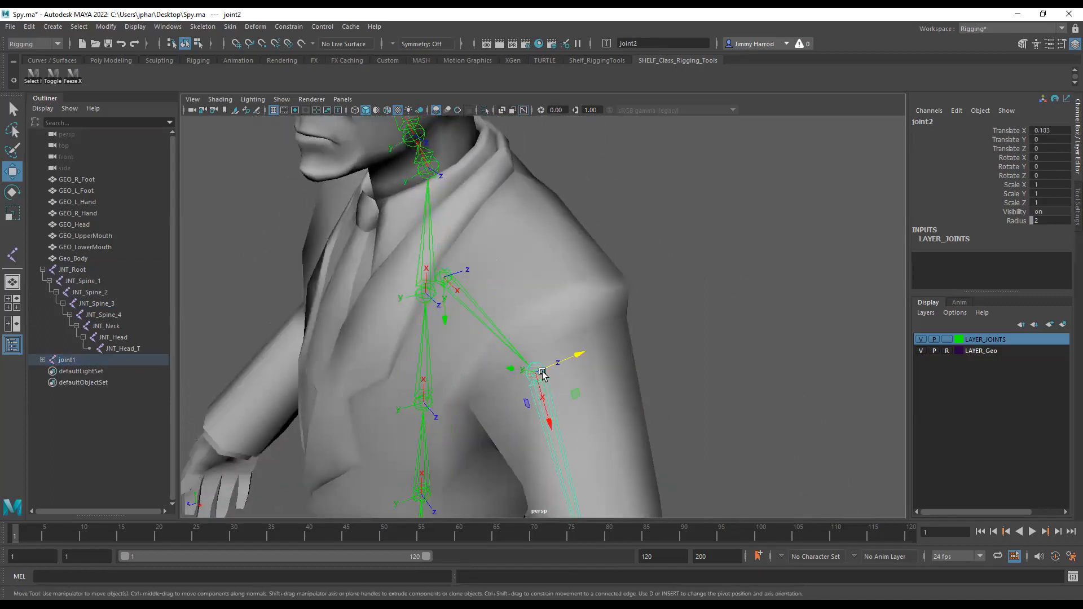
left_click(448, 274)
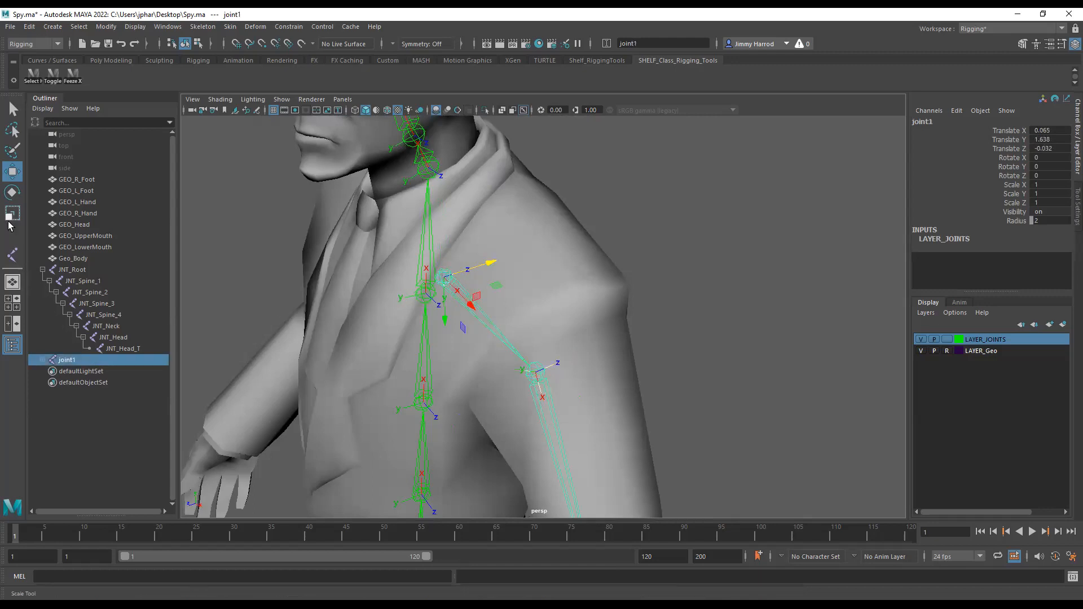
left_click(12, 191)
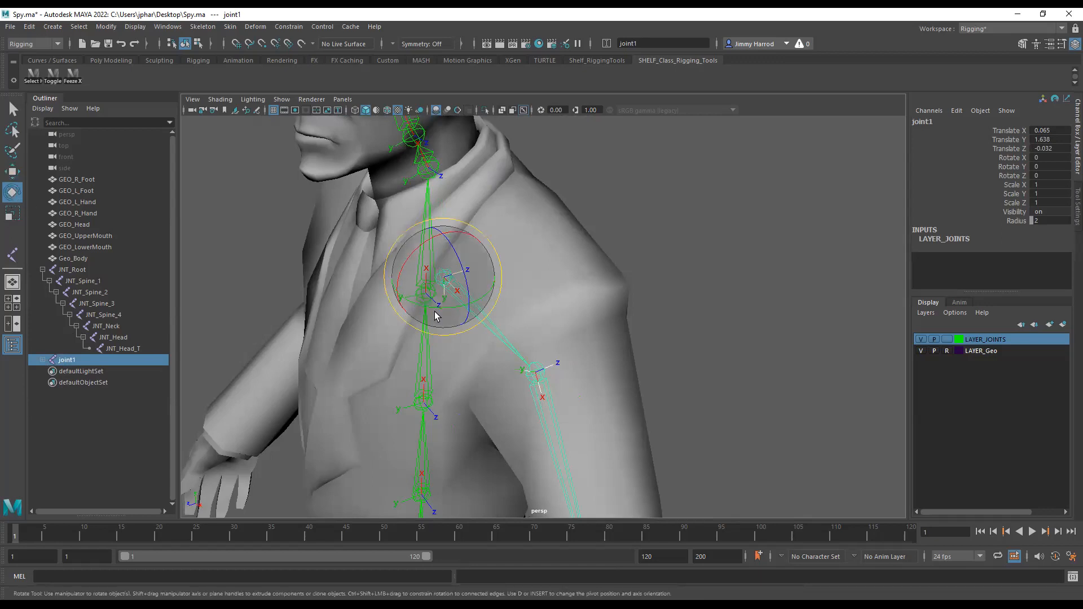
left_click_drag(435, 307, 577, 307)
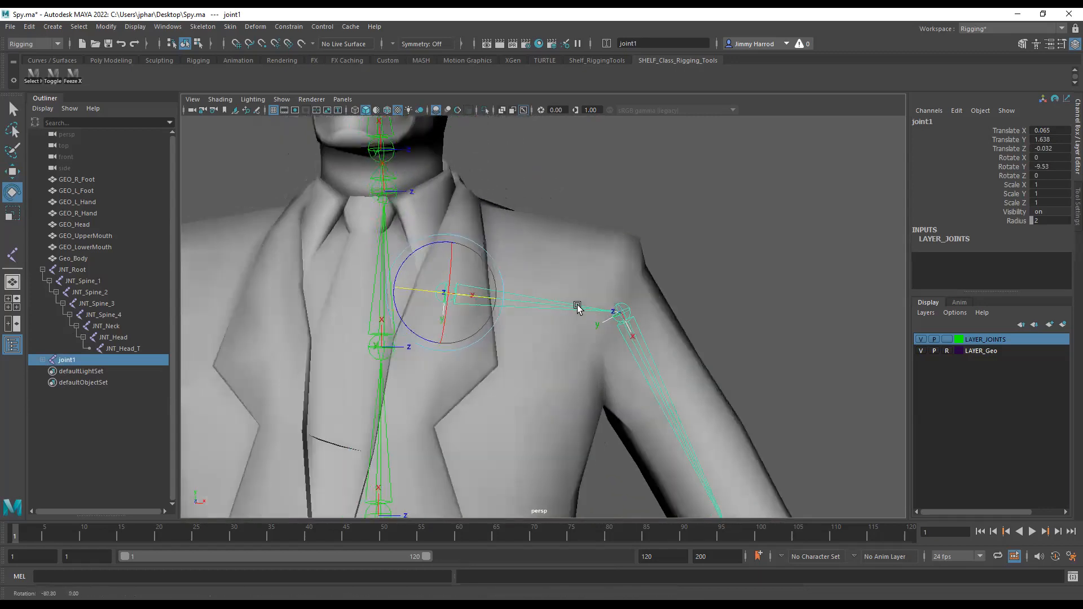
left_click_drag(446, 336, 406, 322)
left_click_drag(689, 338, 654, 265, "alt")
left_click_drag(596, 295, 632, 271, "alt")
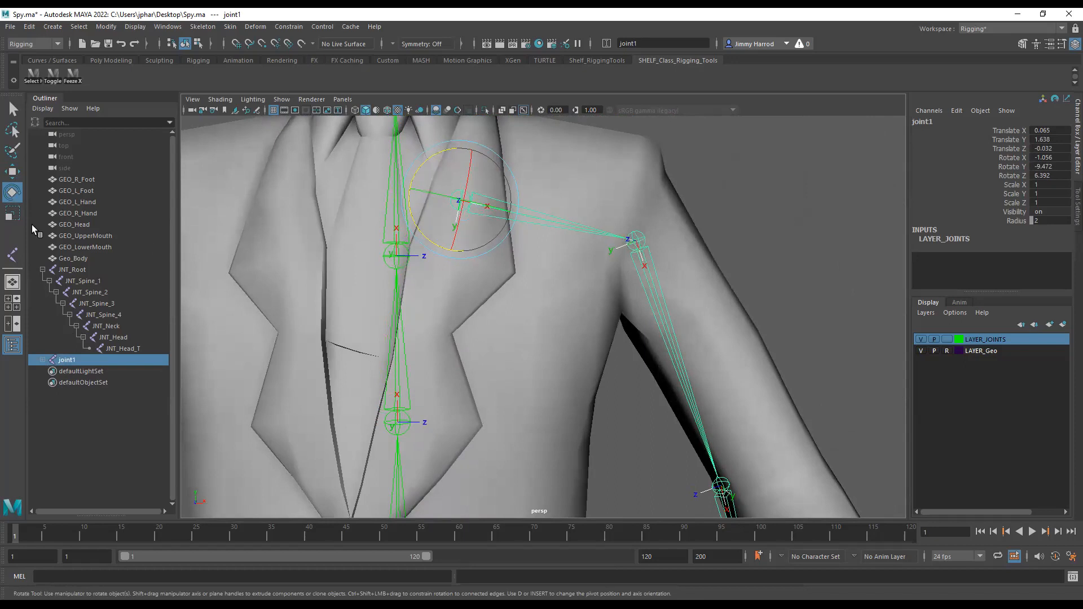
Step: Scale joint1 uniformly to 0.978 to fit the arm chain to the shoulder
left_click(13, 213)
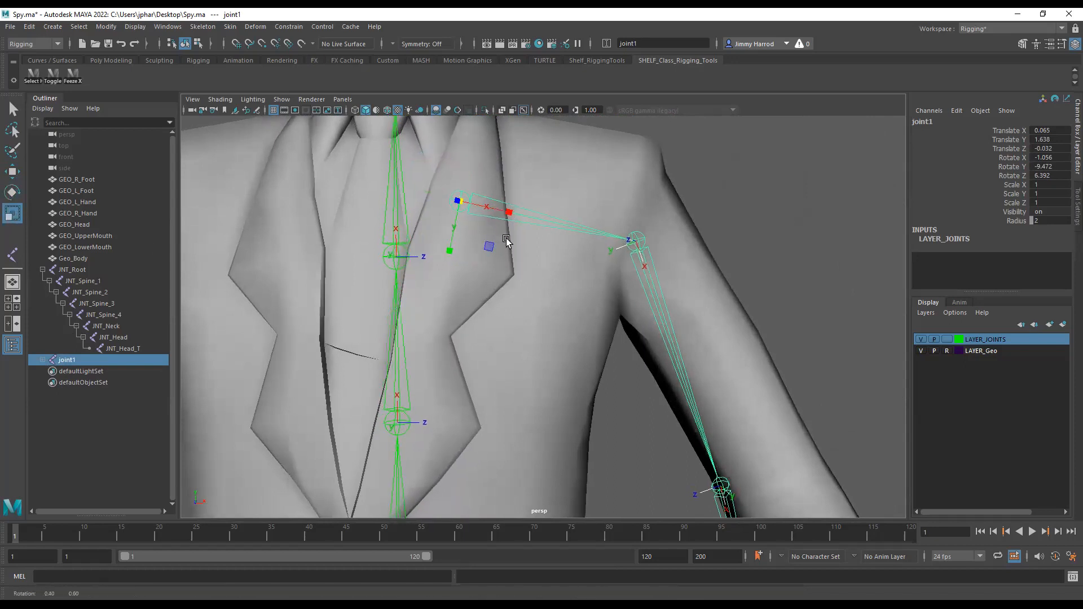
left_click_drag(579, 231, 565, 263, "alt")
left_click_drag(452, 235, 583, 210)
key("ctrl+z")
left_click_drag(584, 284, 585, 277, "alt")
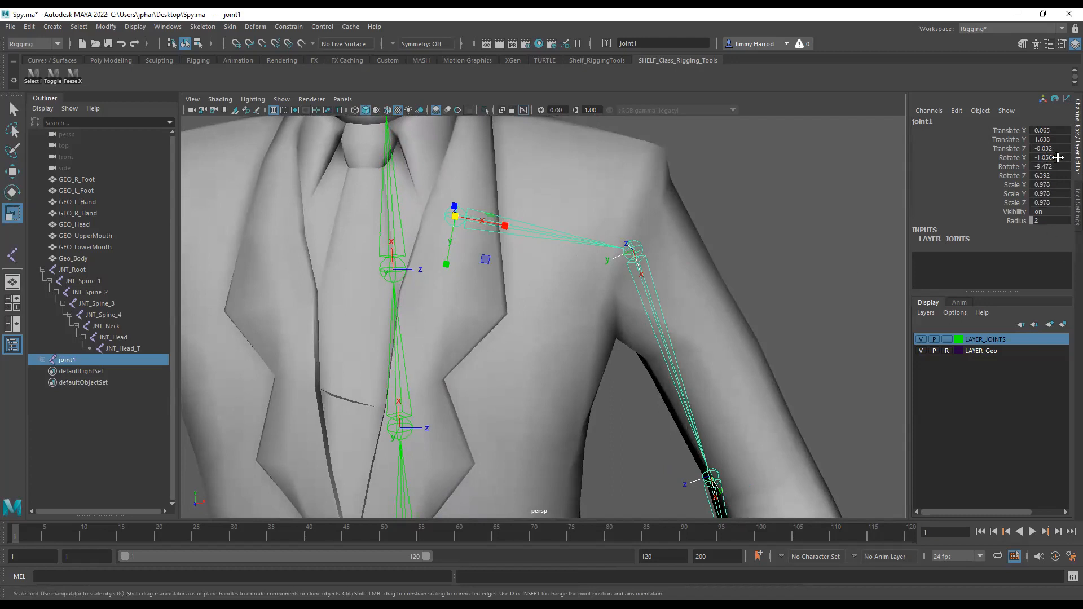
Step: Freeze the rotate and scale channels of joint1 using the All option
left_click_drag(1058, 158, 1058, 203)
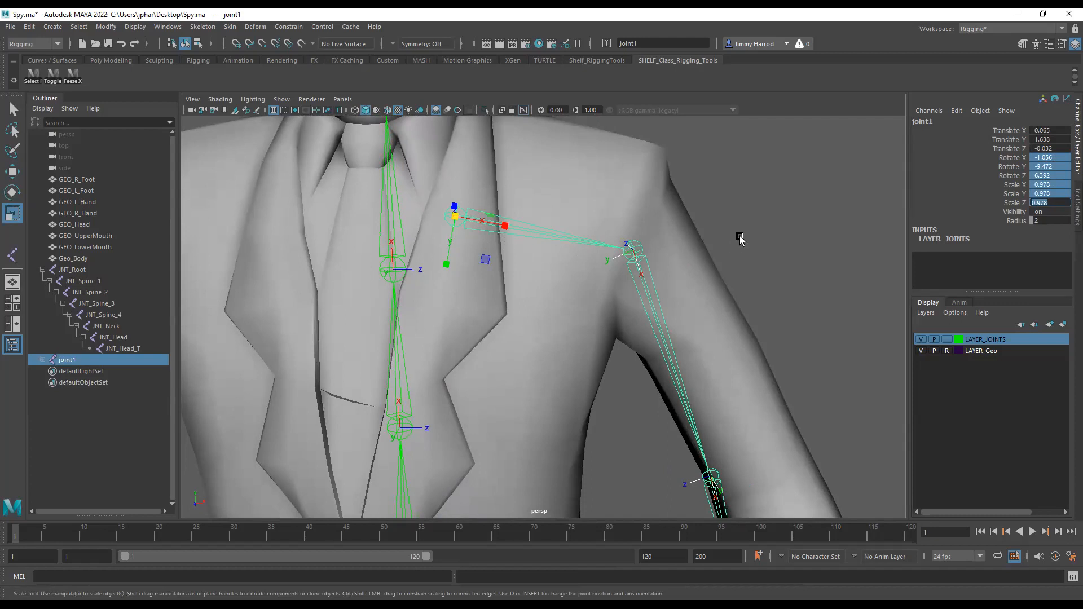
left_click(929, 111)
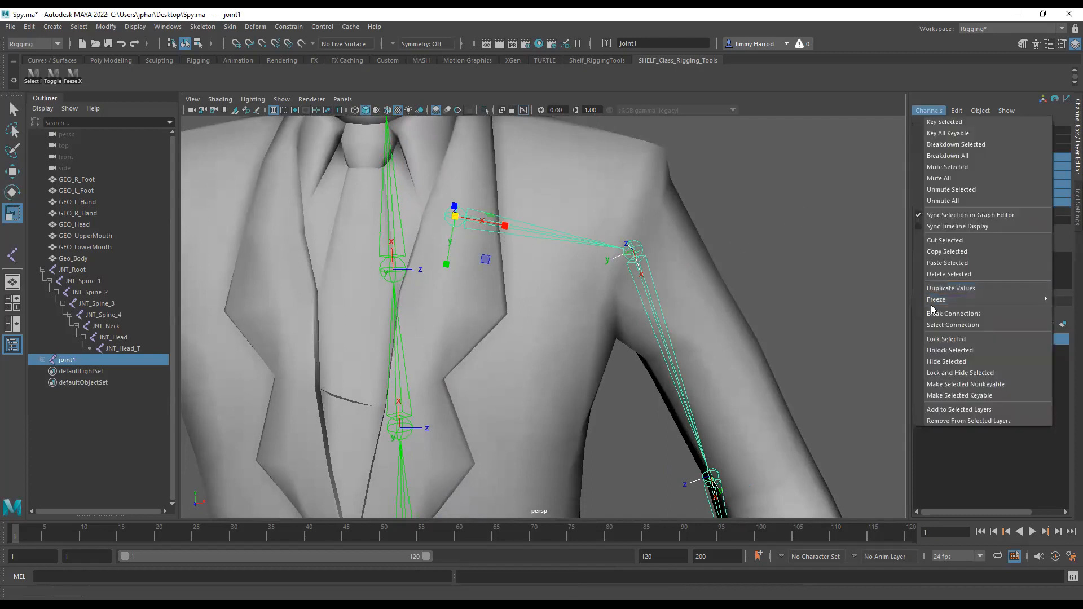
mouse_move(947, 299)
left_click(894, 334)
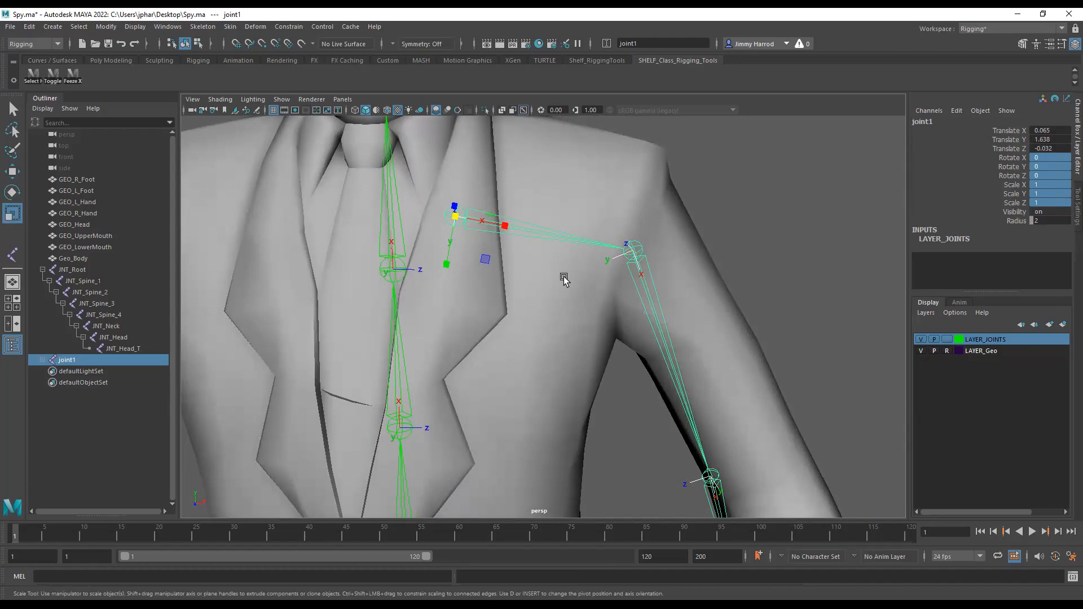
Step: Examine how the collarbone, shoulder and elbow joints sit inside the jacket from several angles
key("w")
left_click(634, 249)
left_click_drag(787, 315, 485, 252, "alt")
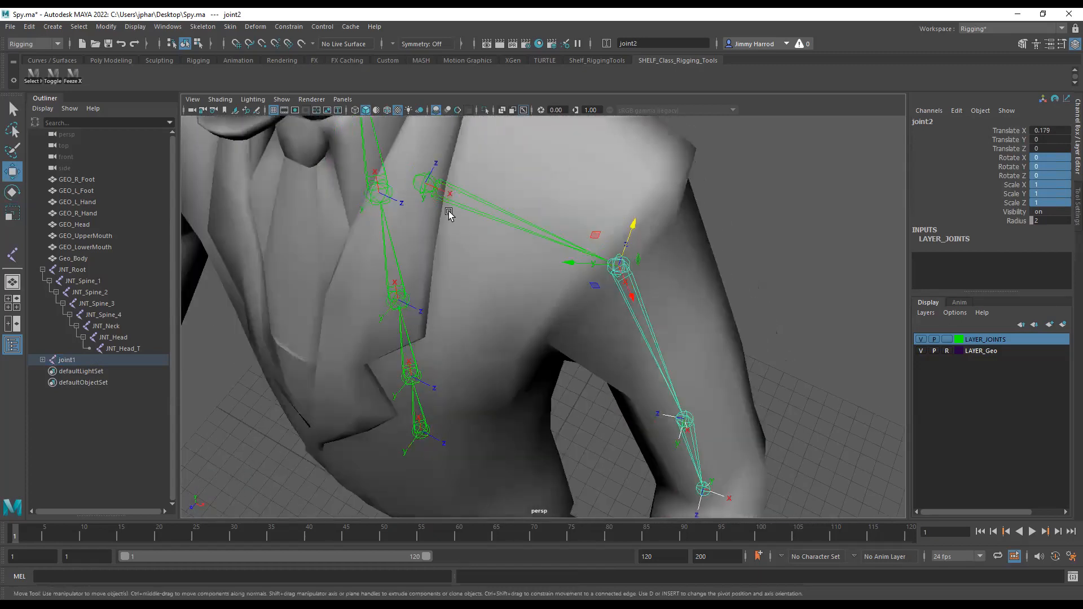
scroll(446, 201, "up", 3)
left_click_drag(493, 212, 384, 219, "alt")
left_click(396, 201)
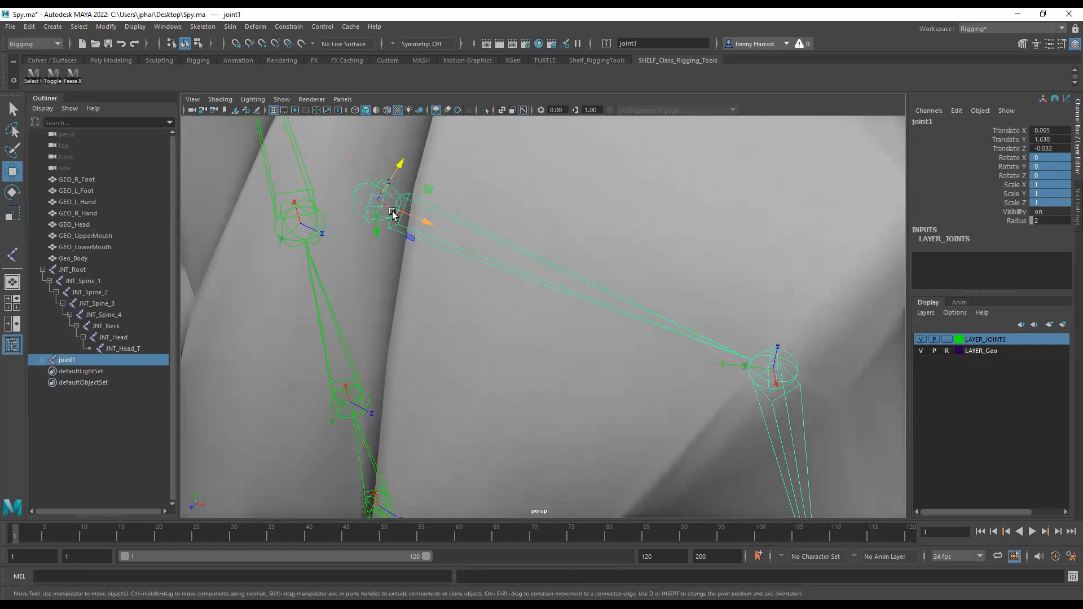
left_click_drag(781, 374, 736, 221, "alt")
left_click(763, 231)
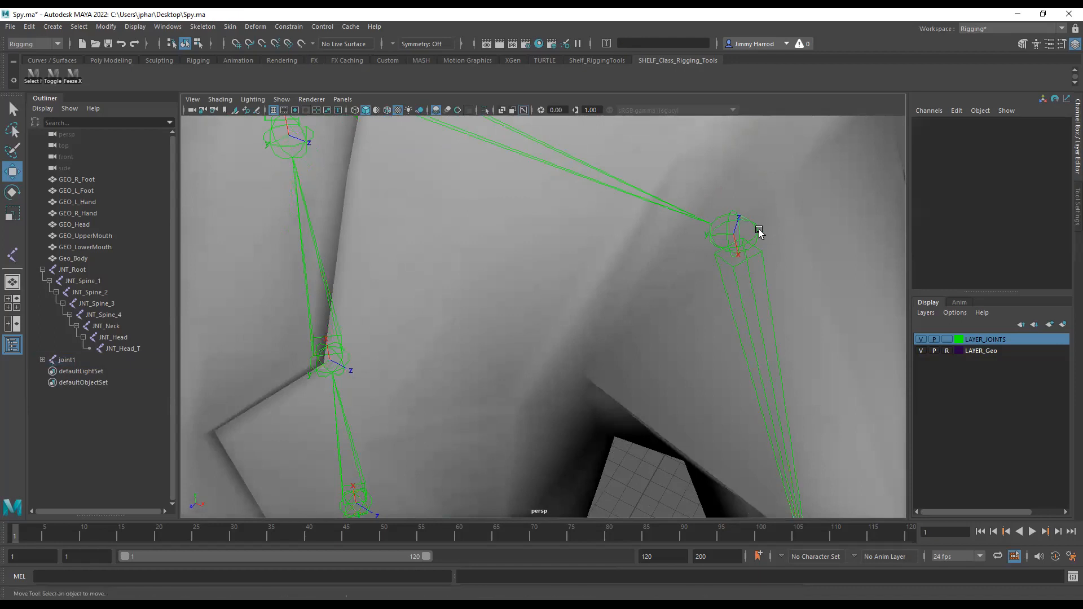
left_click(759, 230)
middle_click_drag(831, 338, 770, 269, "alt")
left_click_drag(770, 270, 650, 342, "alt")
scroll(787, 261, "down", 5)
scroll(650, 342, "up", 8)
left_click_drag(738, 314, 741, 326, "alt")
left_click_drag(711, 419, 682, 418, "alt")
left_click(657, 434)
middle_click_drag(682, 417, 709, 432, "alt")
scroll(727, 443, "down", 5)
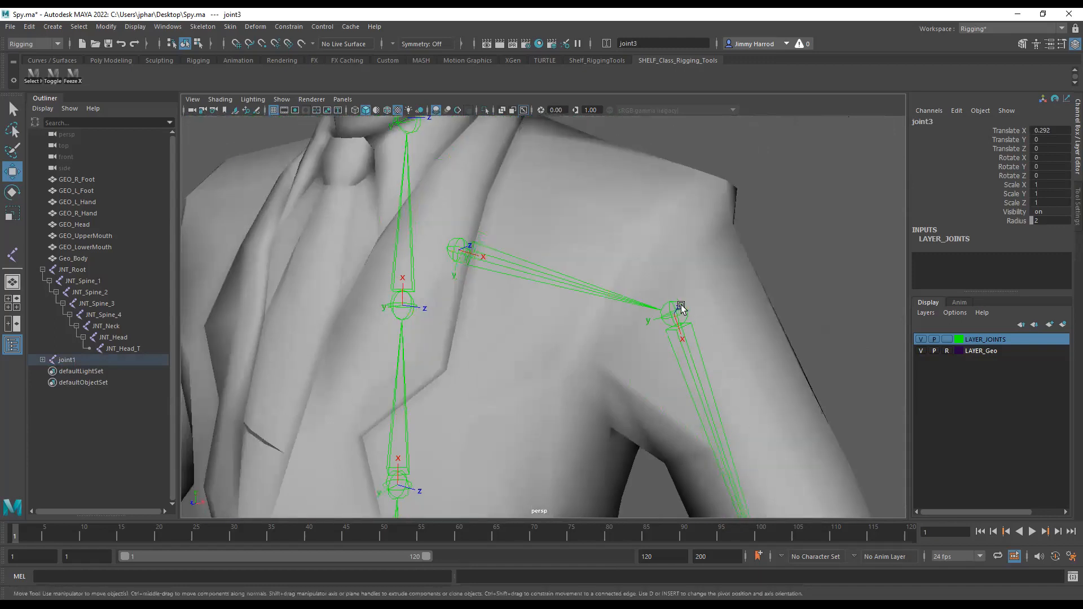
Step: Rotate the shoulder joint joint2 to -9.47 in Z in the front view so the bone runs inside the upper arm
left_click(684, 310)
scroll(750, 361, "up", 5)
right_click_drag(730, 329, 625, 341, "alt")
left_click_drag(686, 383, 452, 307, "alt")
left_click(12, 192)
left_click_drag(551, 278, 685, 265, "alt")
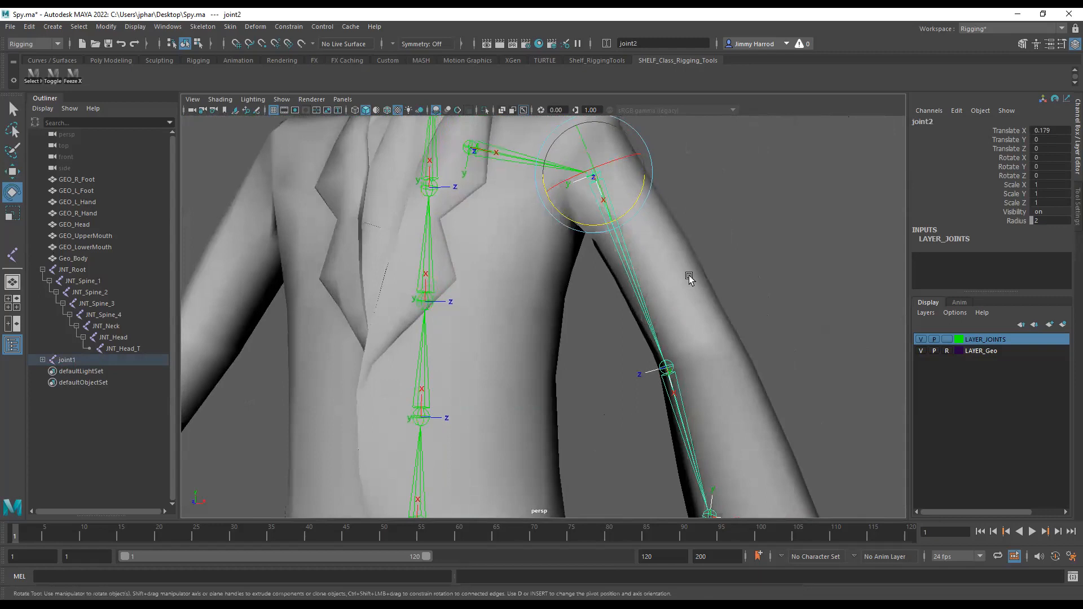
key("space")
key("space")
scroll(632, 361, "up", 3)
middle_click_drag(597, 305, 642, 357, "alt")
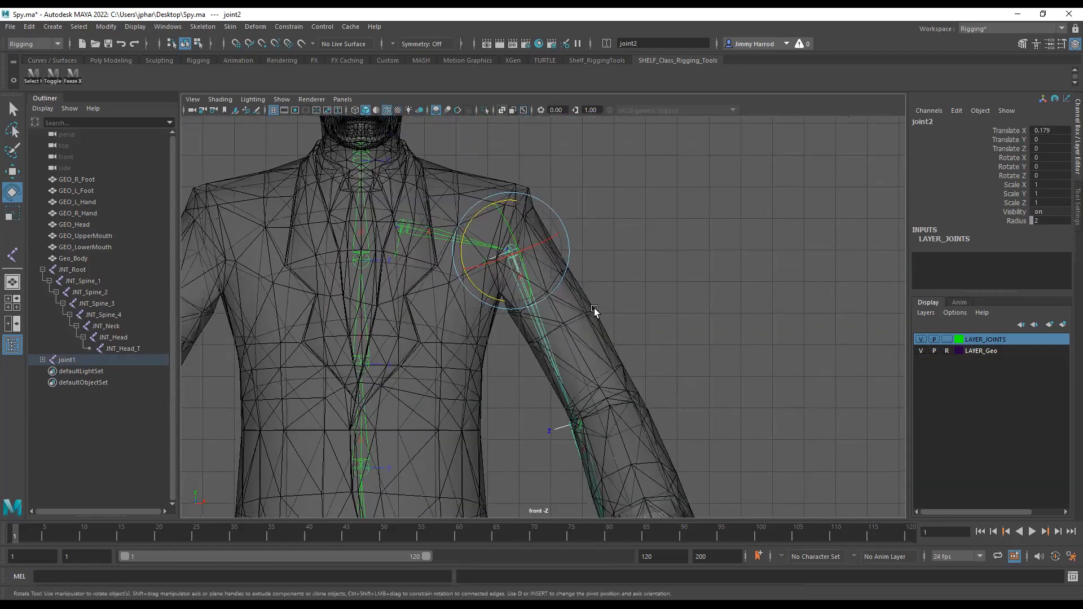
mouse_move(464, 242)
left_mouse_down()
mouse_move(465, 232)
mouse_move(468, 243)
left_mouse_up()
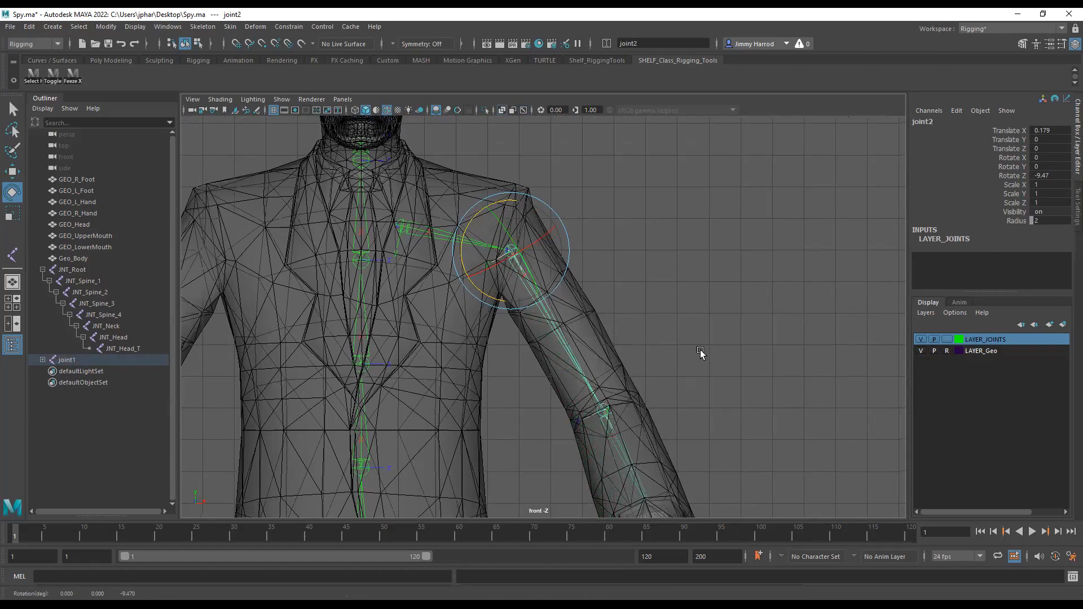
Step: Rotate joint2 to about 8.2 in Y in the side view to center the bone in the upper arm
key("space")
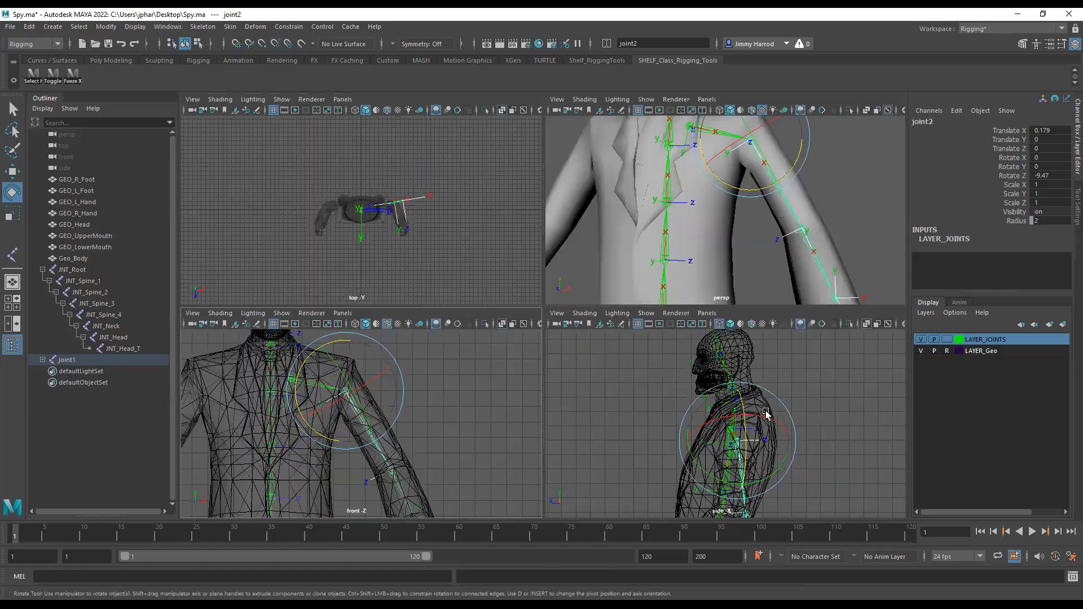
key("space")
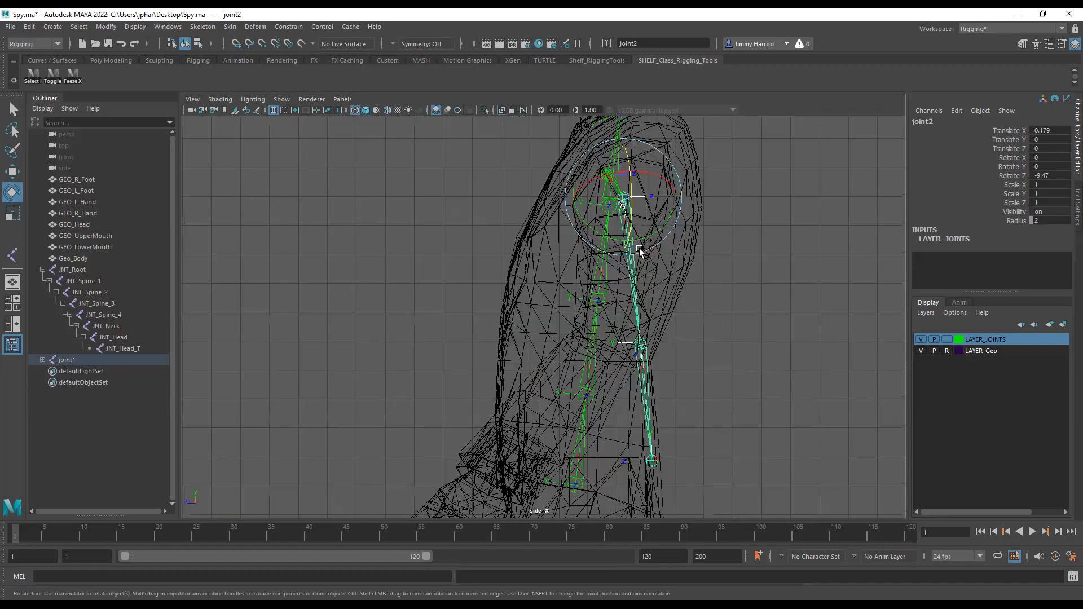
left_click_drag(615, 239, 608, 243)
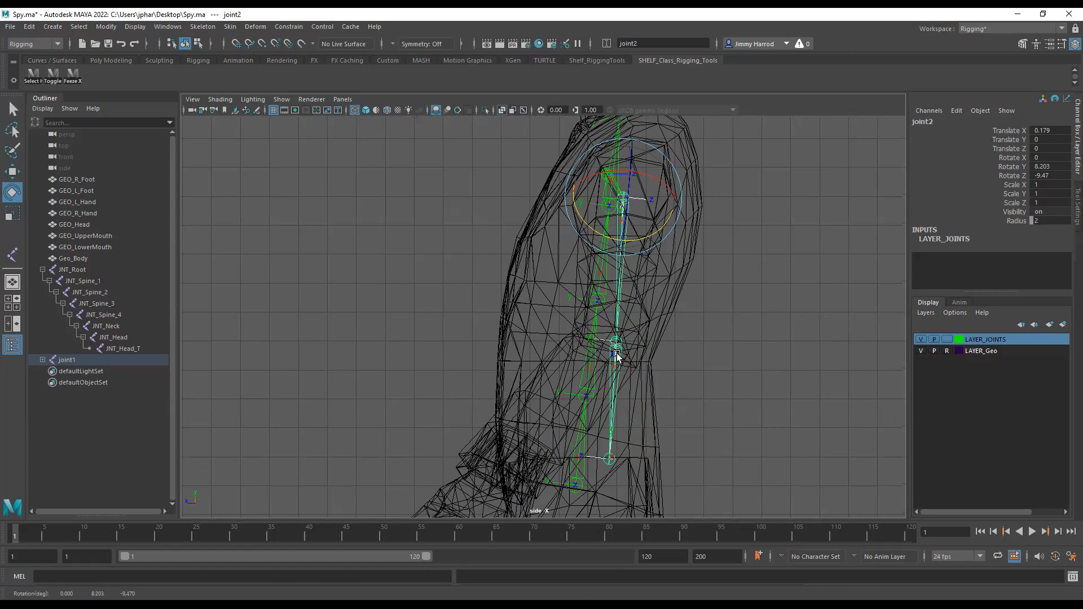
Step: Refine the Y rotation of joint2 to 7.627 in the perspective view
key("space")
key("space")
mouse_move(662, 315)
left_mouse_down("alt")
mouse_move(588, 300)
mouse_move(643, 322)
left_mouse_up("alt")
left_click_drag(540, 214, 594, 340)
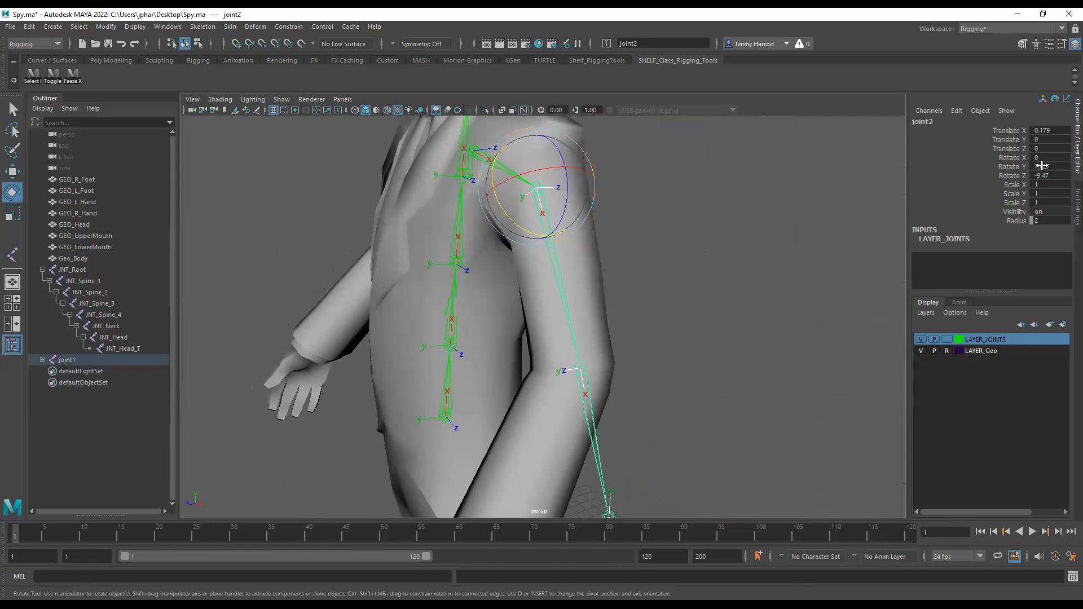
Step: Turn on wireframe on shaded in the perspective view and scale joint2 uniformly to 0.978
mouse_move(812, 324)
left_mouse_down("alt")
mouse_move(686, 292)
mouse_move(800, 323)
left_mouse_up("alt")
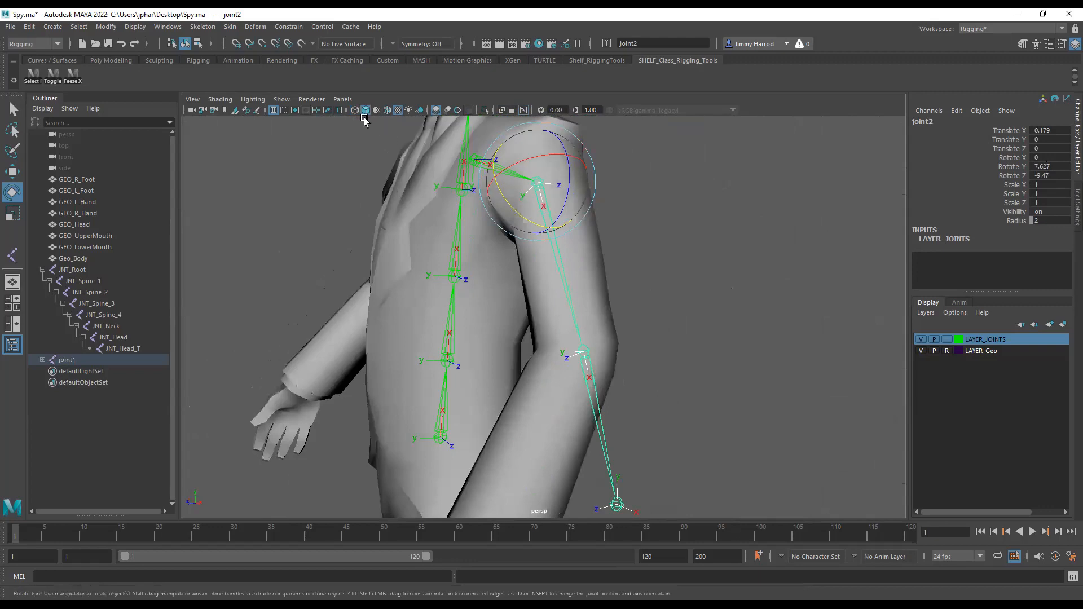
left_click(387, 110)
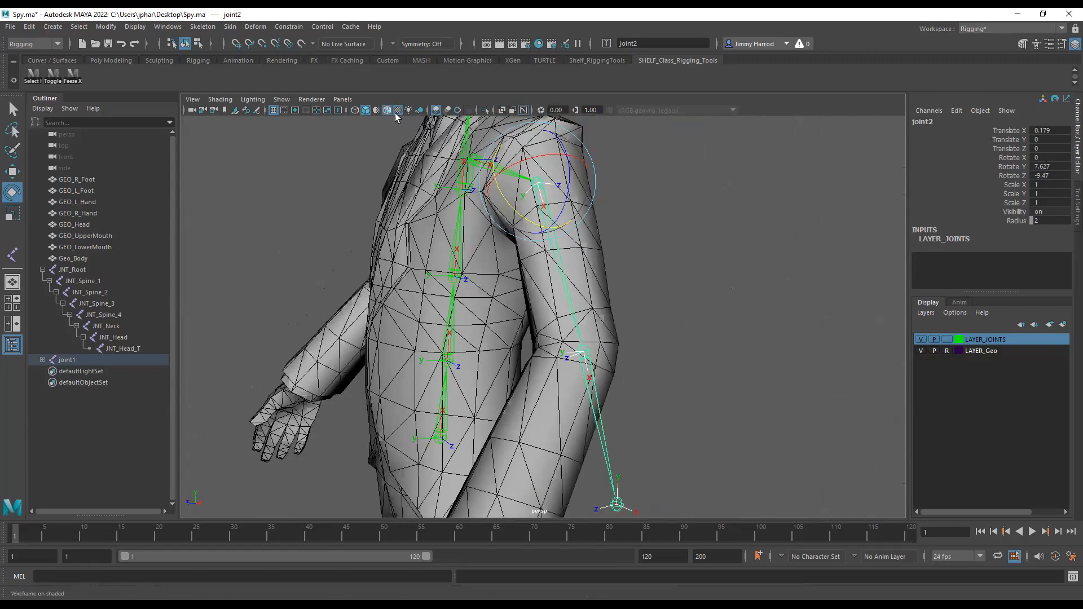
mouse_move(742, 345)
left_mouse_down("alt")
mouse_move(596, 310)
mouse_move(556, 323)
mouse_move(724, 361)
mouse_move(716, 357)
left_mouse_up("alt")
left_click(12, 213)
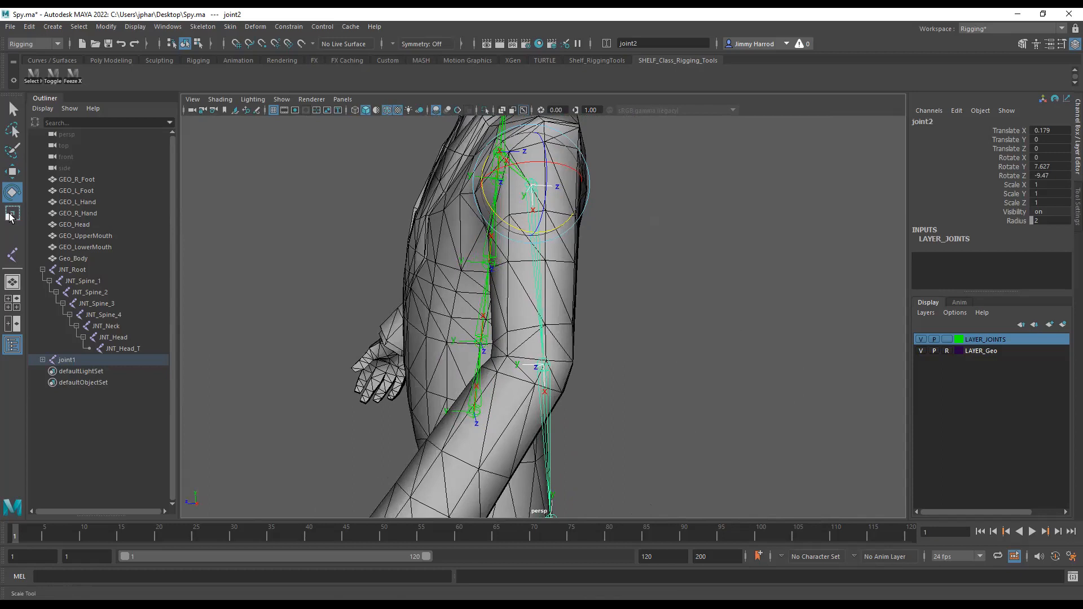
left_click_drag(531, 194, 738, 264)
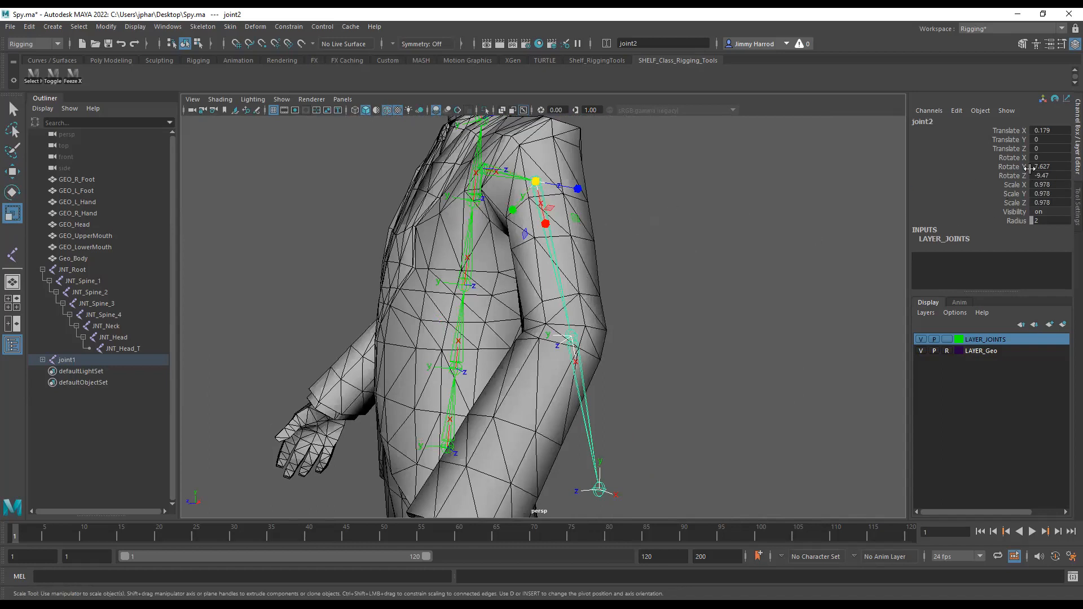
Step: Freeze the rotation and scale values of the shoulder joint joint2
left_click_drag(1054, 167, 1055, 203)
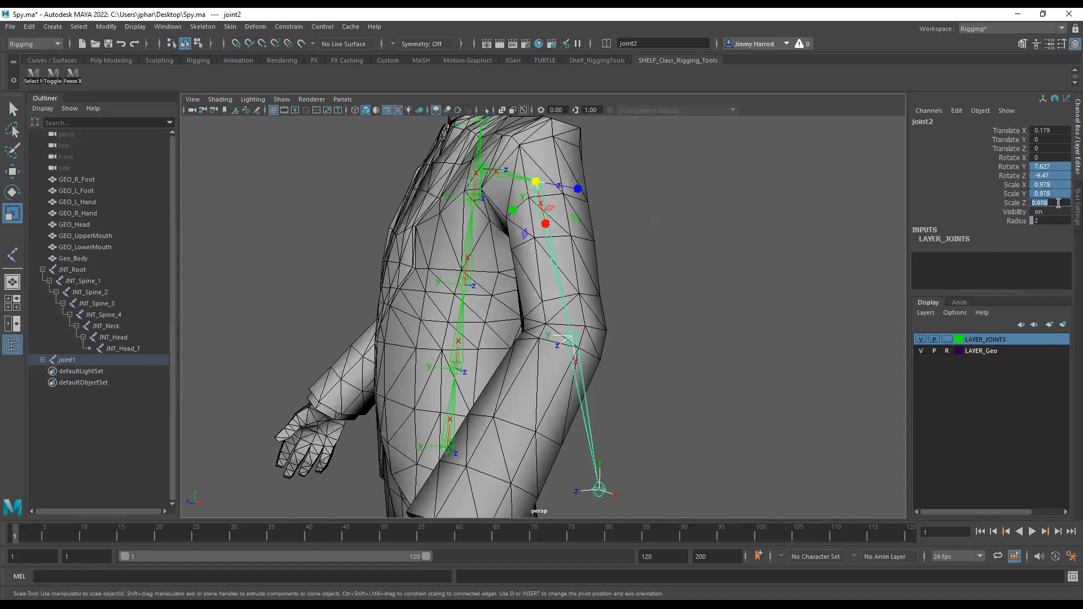
left_click(929, 111)
mouse_move(953, 300)
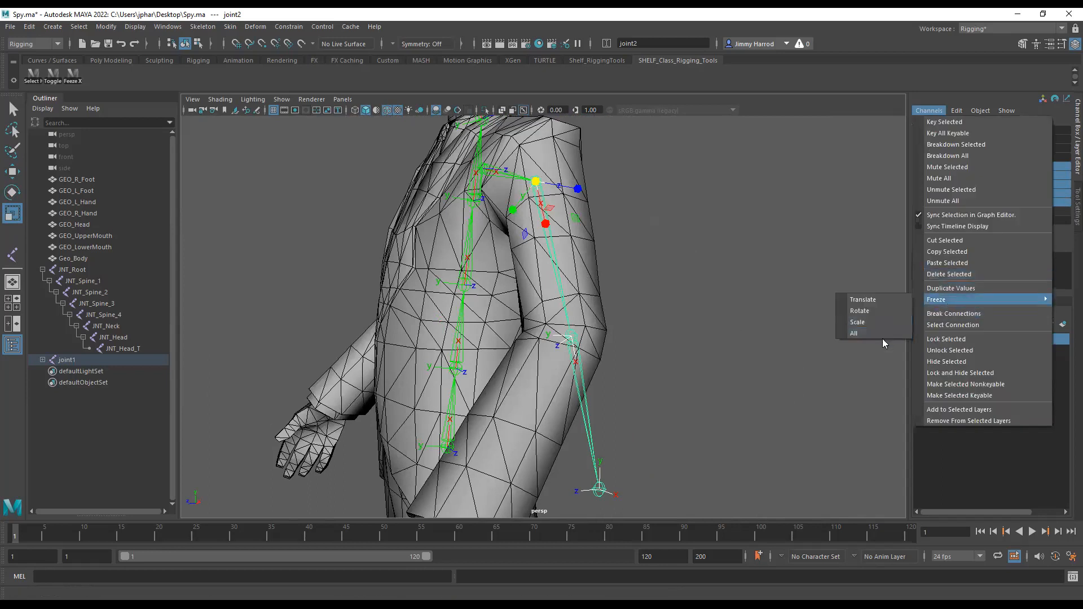
left_click(105, 82)
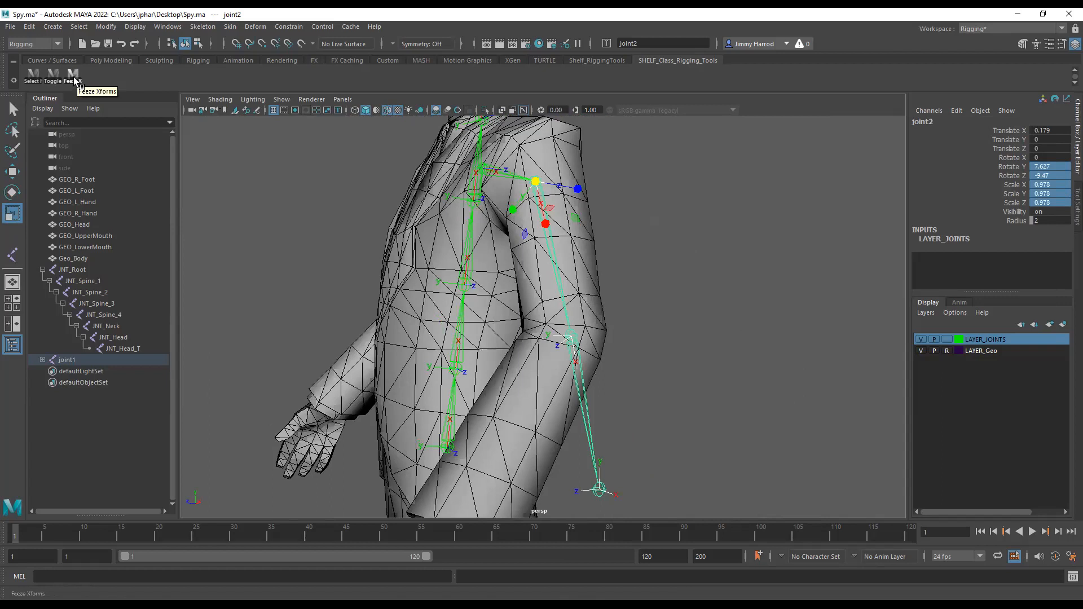
left_click(72, 78)
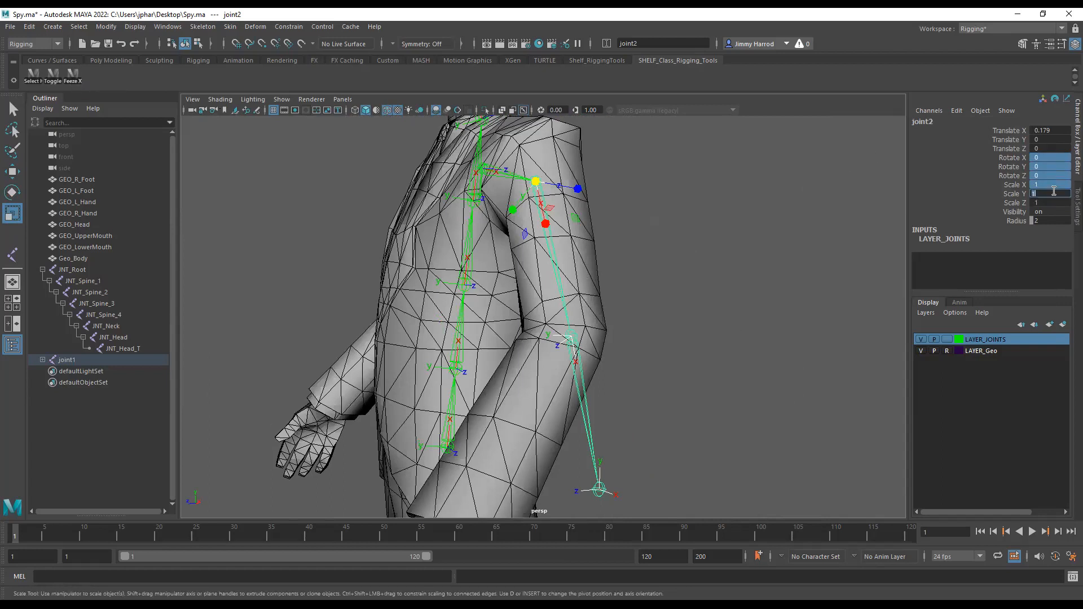
Step: Rotate the elbow joint joint3 to 34.613 in Z and -6.95 in Y so the bone follows the forearm
left_click(722, 254)
left_click(581, 351)
left_click_drag(584, 350, 488, 324, "alt")
key("e")
left_click_drag(597, 229, 692, 274)
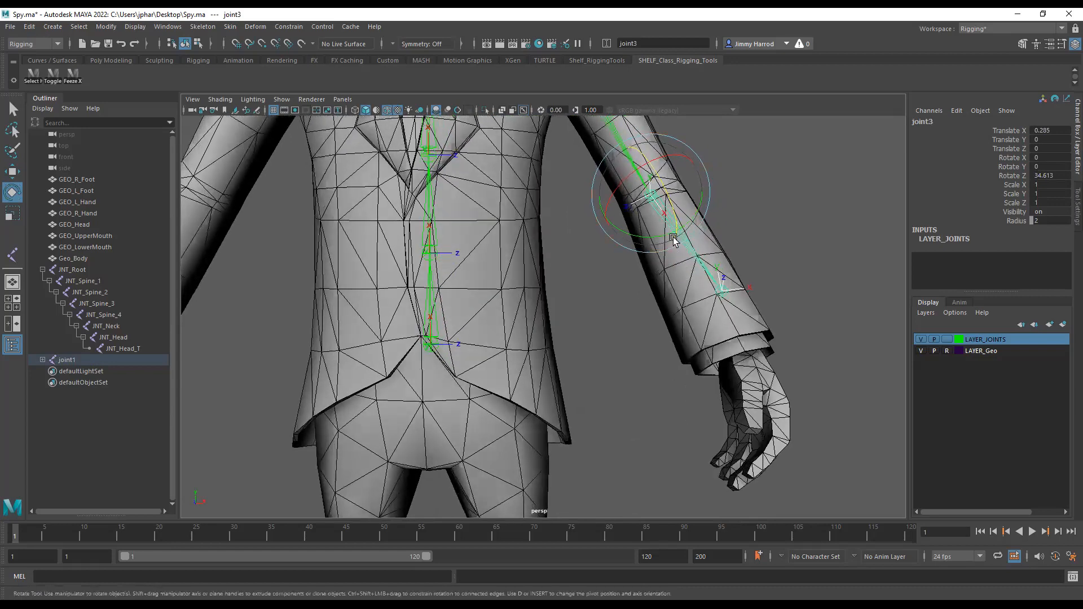
left_click_drag(667, 235, 596, 231)
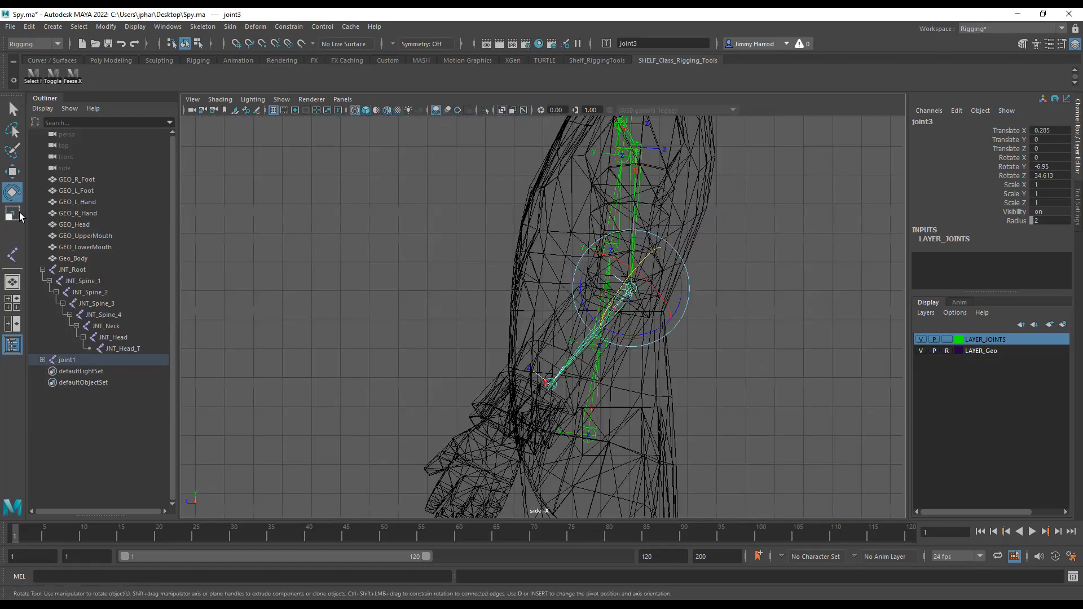
Step: Scale joint3 uniformly to 1.408 to reach the wrist and refine its rotation to X -0.155, Y -6.949, Z 35.892 in the side view
left_click(16, 215)
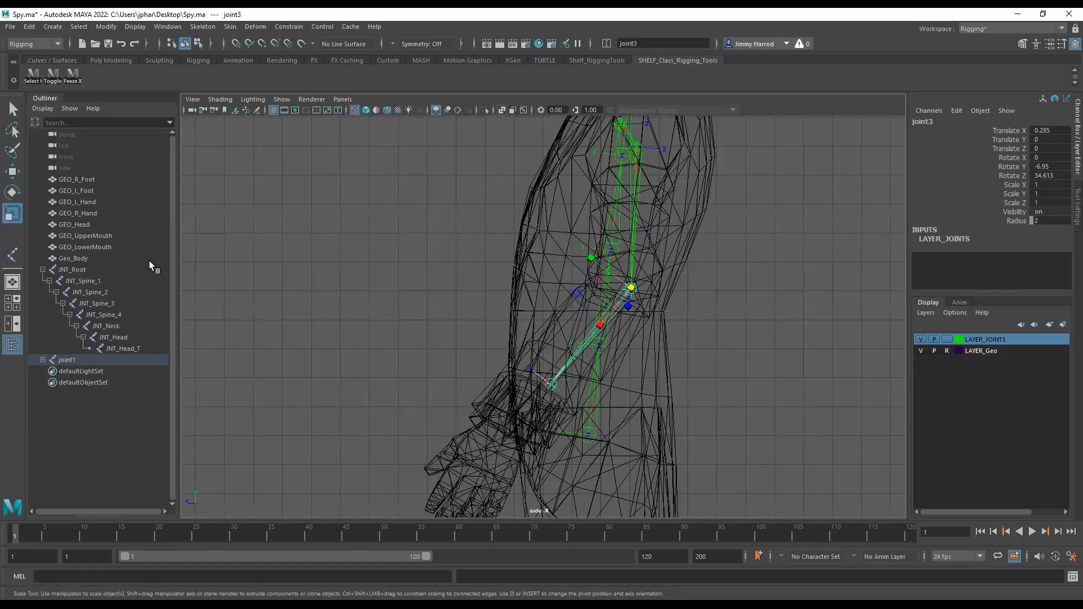
left_click_drag(630, 291, 676, 273)
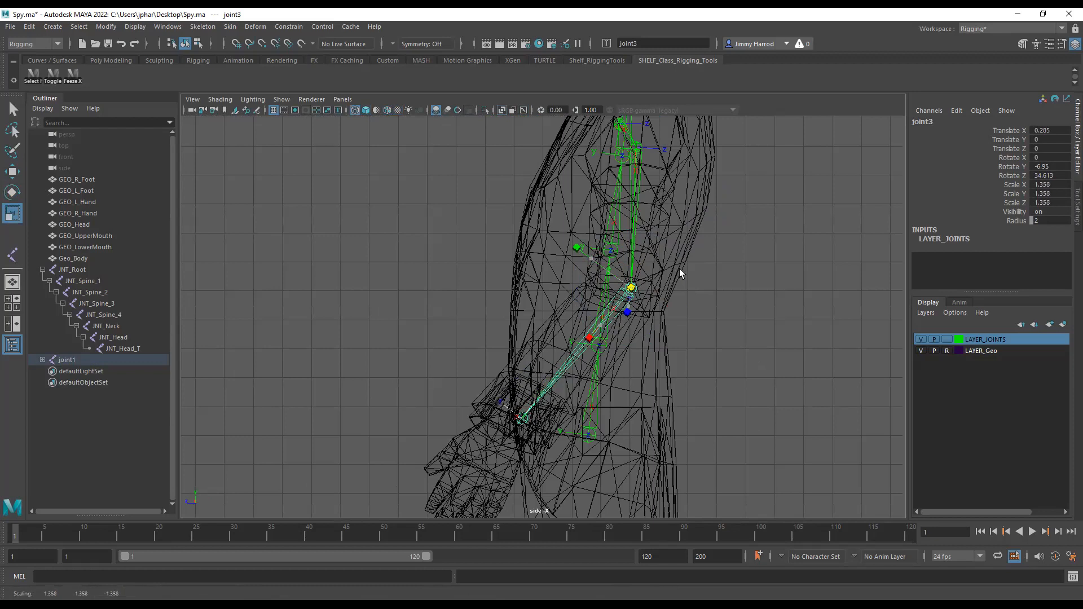
left_click_drag(682, 267, 685, 269)
left_click(13, 171)
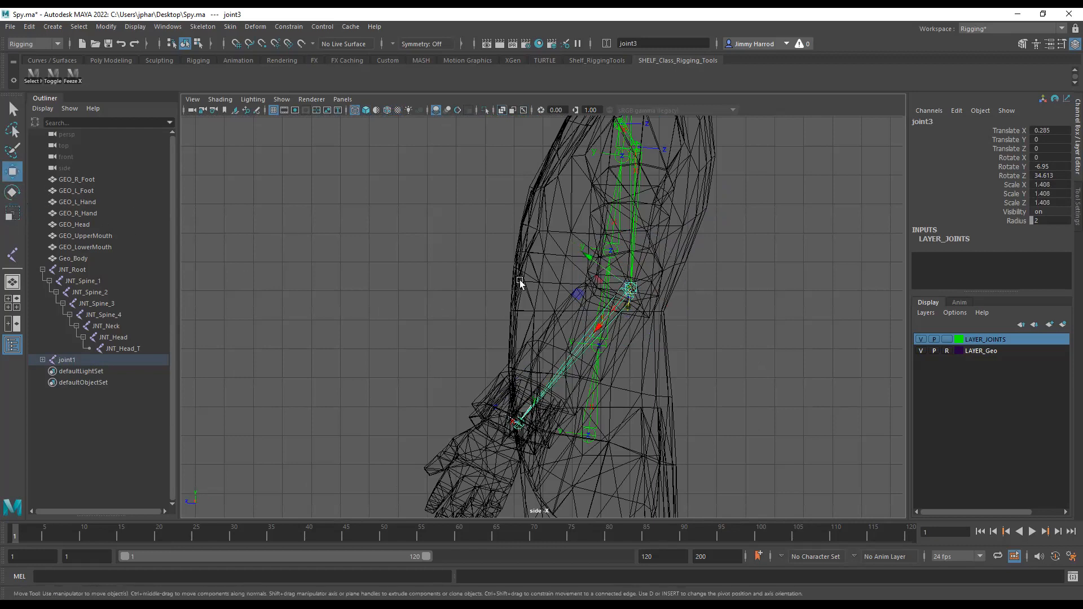
left_click(12, 193)
left_click_drag(616, 332, 615, 335)
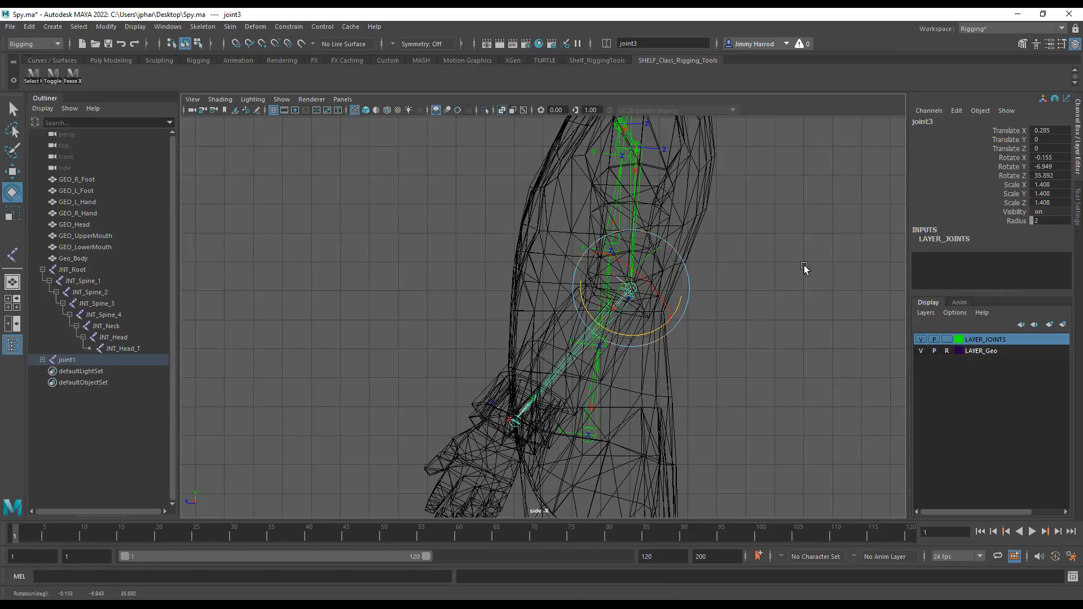
Step: Freeze the rotation and scale values of the elbow joint joint3
mouse_move(742, 331)
left_mouse_down("alt")
mouse_move(652, 302)
mouse_move(683, 290)
mouse_move(684, 341)
mouse_move(685, 304)
left_mouse_up("alt")
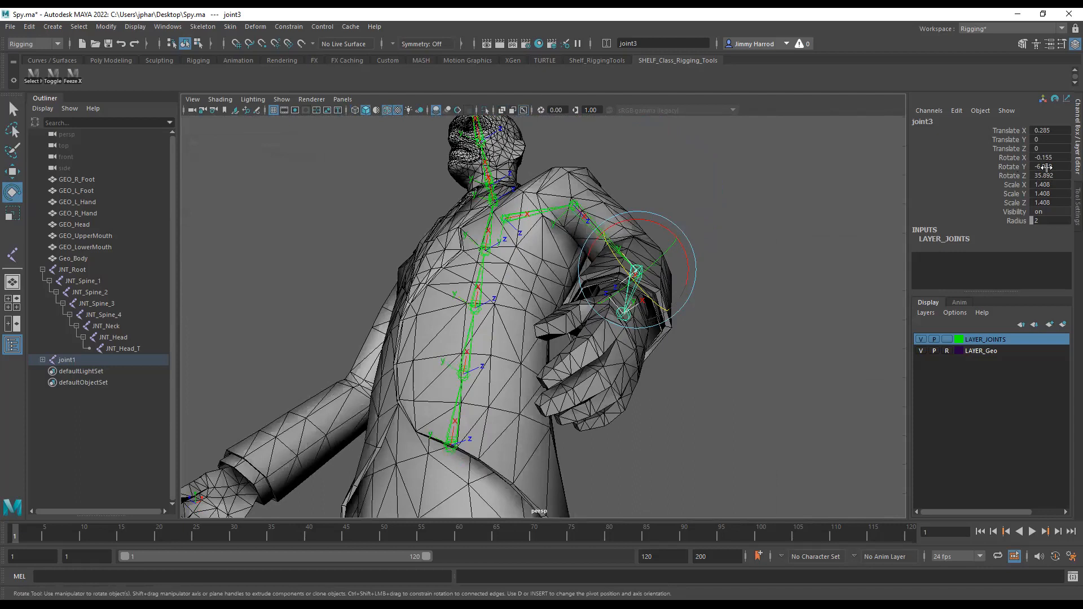
left_click_drag(1045, 156, 1063, 192)
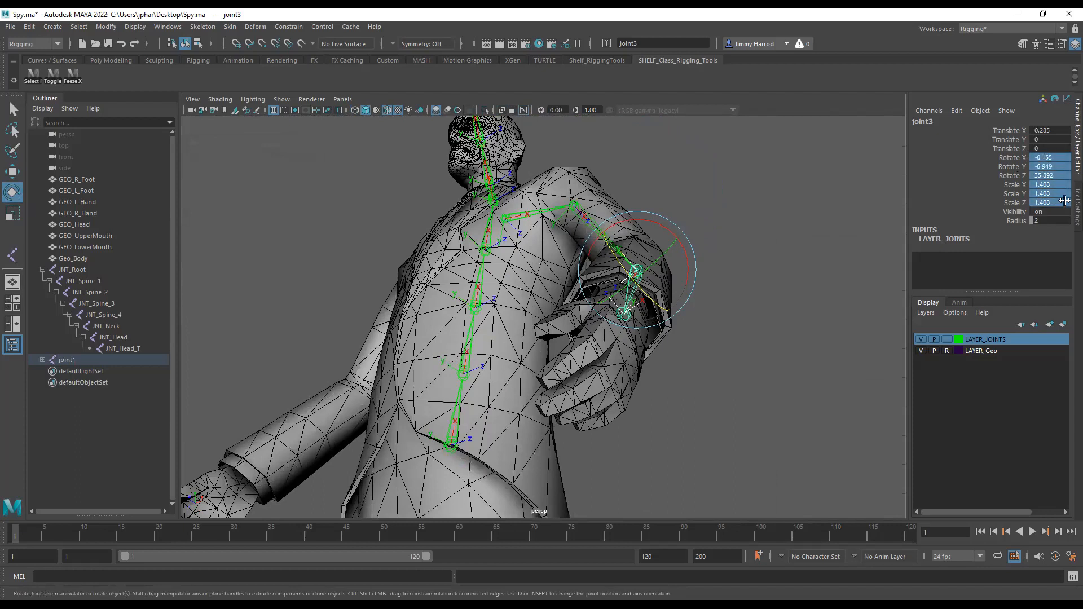
left_click(73, 76)
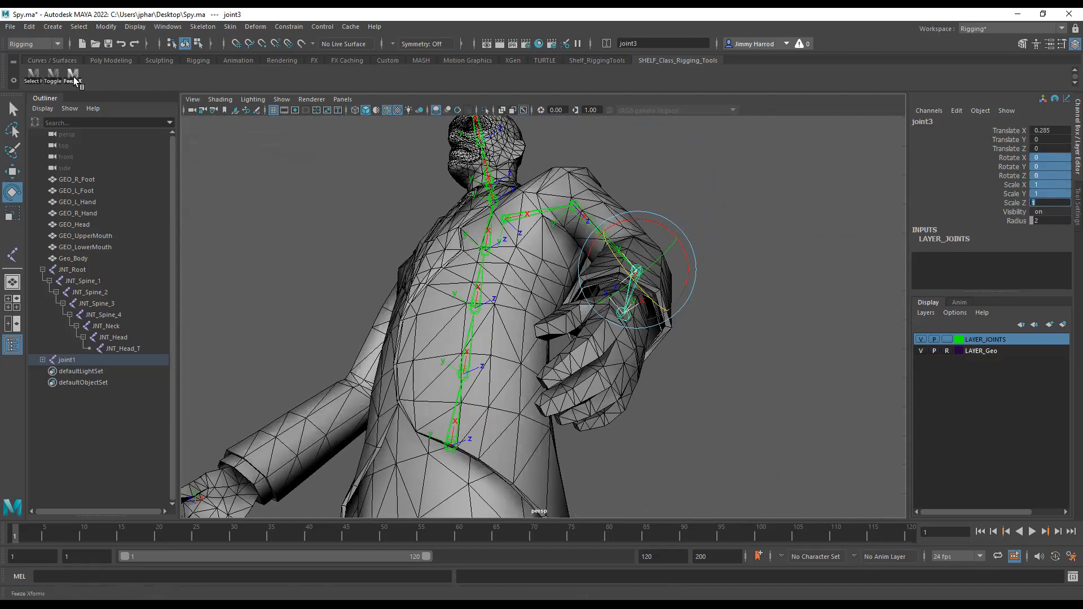
Step: Select the wrist joint joint4 and examine its placement and axis orientation inside the cuff from several angles
left_click_drag(800, 320, 774, 320, "alt")
scroll(774, 319, "up", 3)
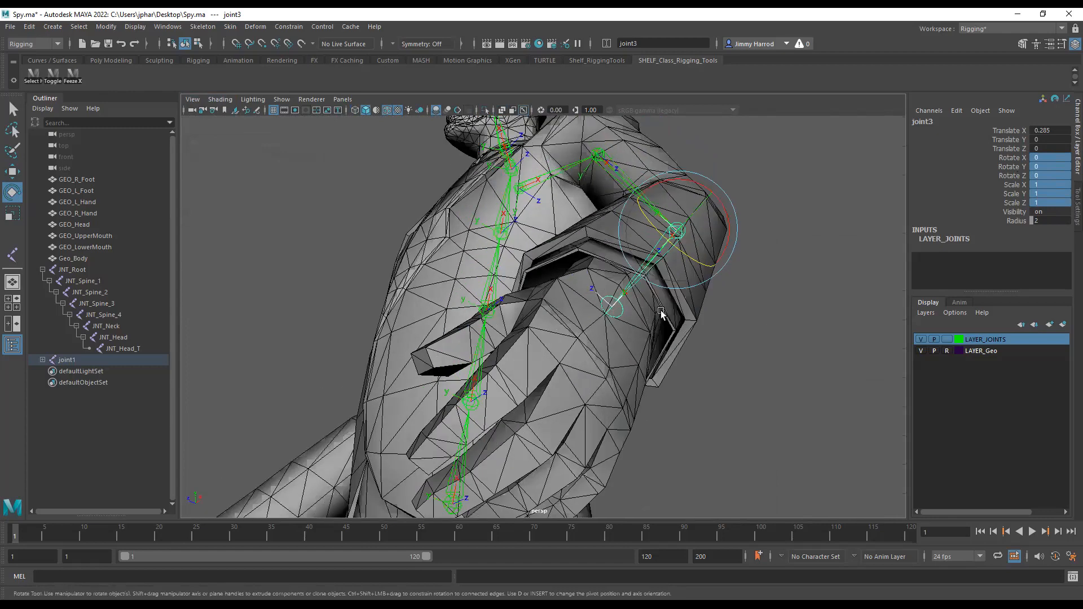
left_click(626, 310)
left_click_drag(708, 338, 692, 282, "alt")
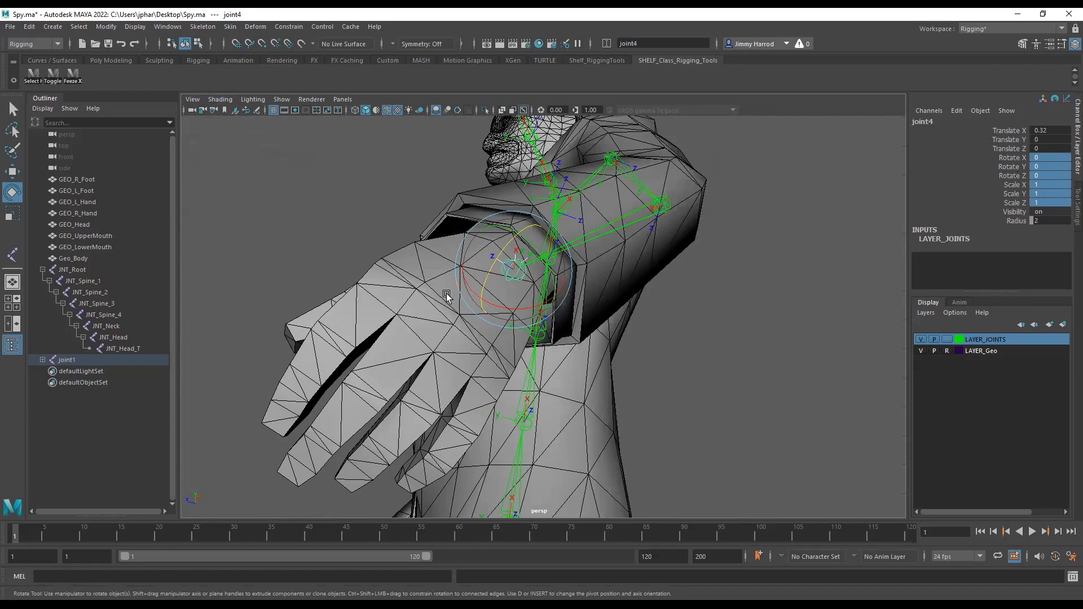
scroll(625, 252, "down", 5)
left_click_drag(691, 345, 623, 378, "alt")
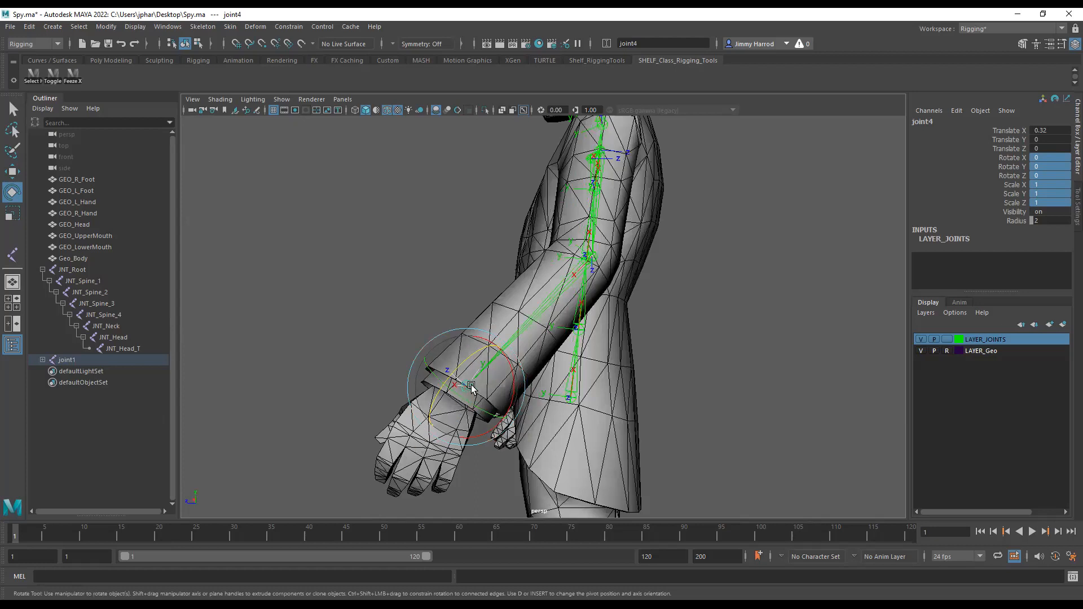
left_click_drag(403, 462, 679, 371, "alt")
right_click_drag(711, 296, 706, 361, "alt")
left_click_drag(706, 360, 704, 326, "alt")
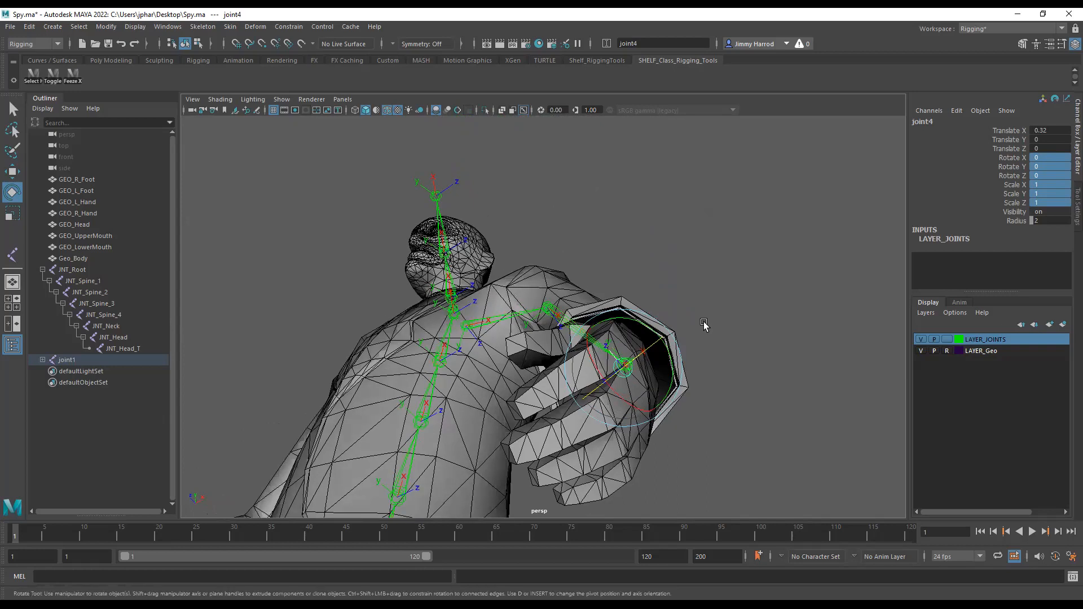
left_click_drag(686, 361, 728, 344, "alt")
Step: Twist the elbow joint joint3 to 18.889 in X to align its axes with the arm's bend and freeze the rotation
left_click(615, 310)
middle_click_drag(696, 319, 669, 366, "alt")
right_click_drag(641, 384, 762, 352, "alt")
left_click_drag(714, 369, 736, 367, "alt")
middle_click_drag(703, 358, 740, 263, "alt")
left_click_drag(740, 264, 540, 256, "alt")
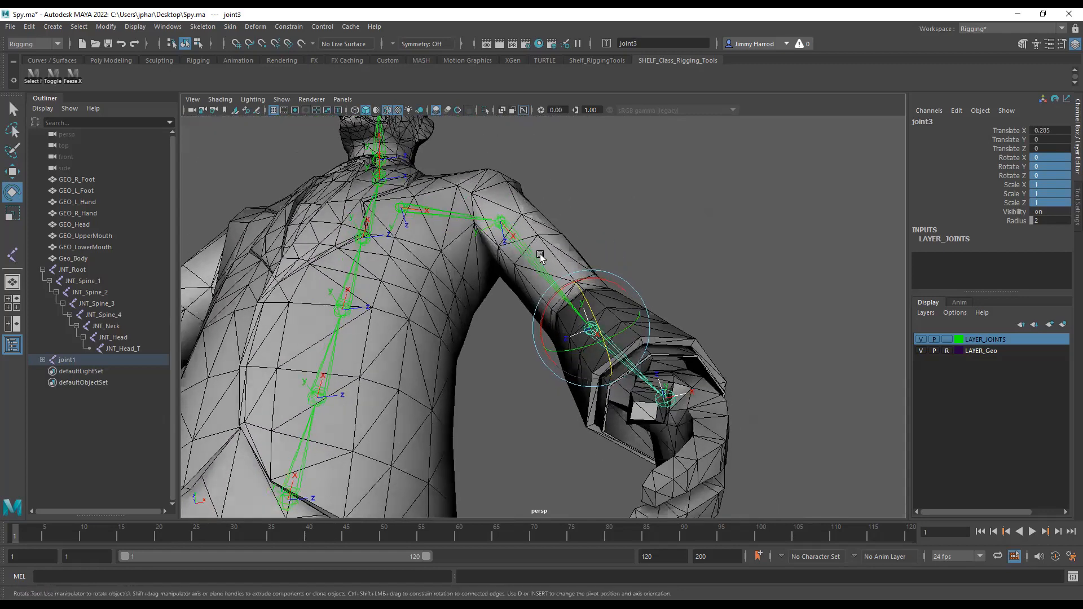
left_click_drag(497, 220, 494, 195, "alt")
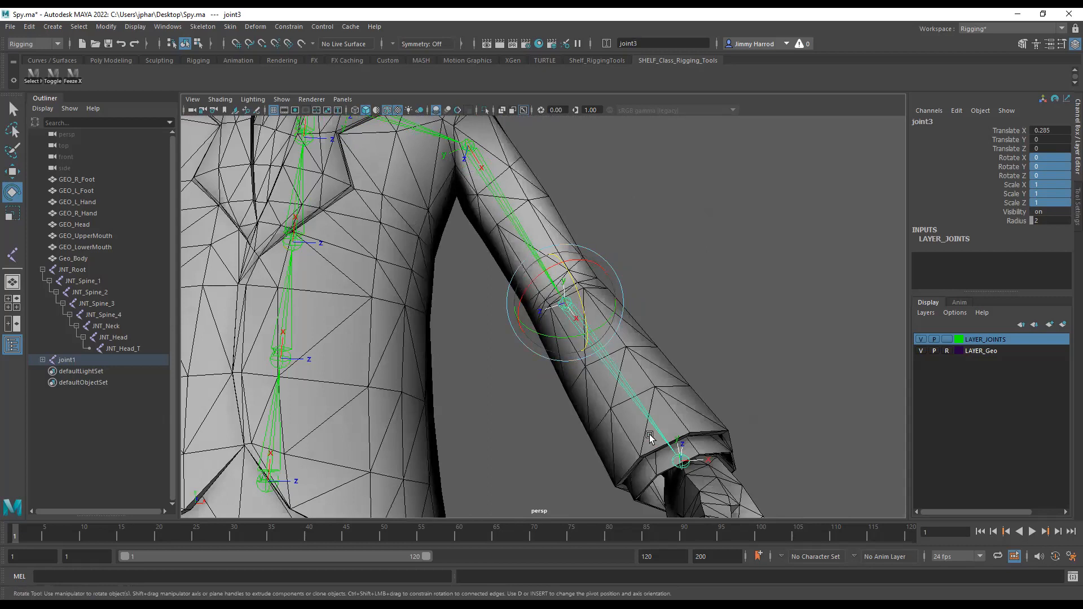
left_click_drag(605, 338, 576, 313, "alt")
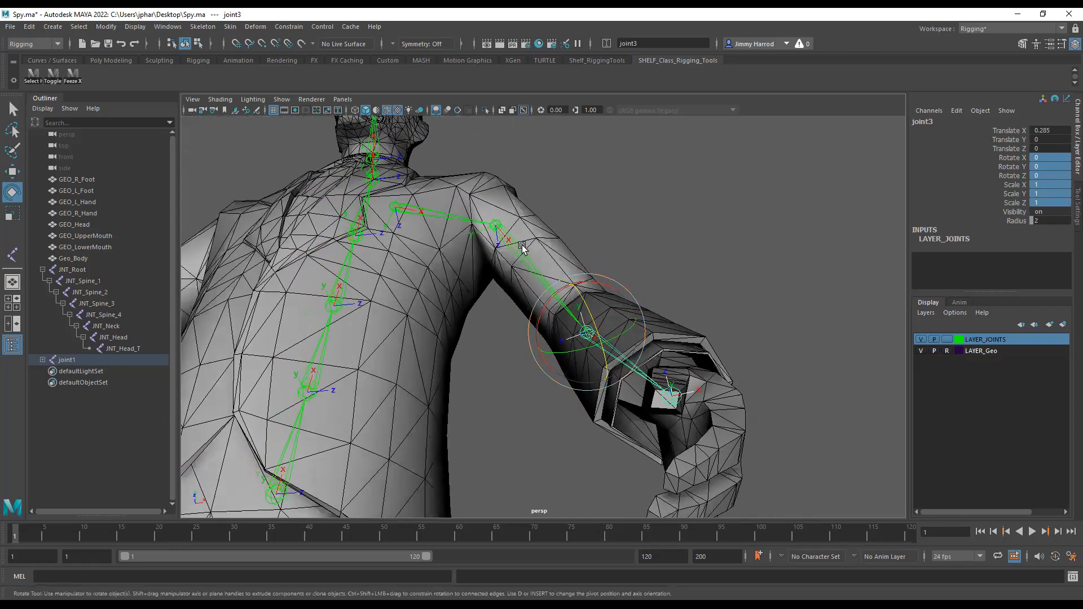
left_click_drag(564, 324, 595, 314, "alt")
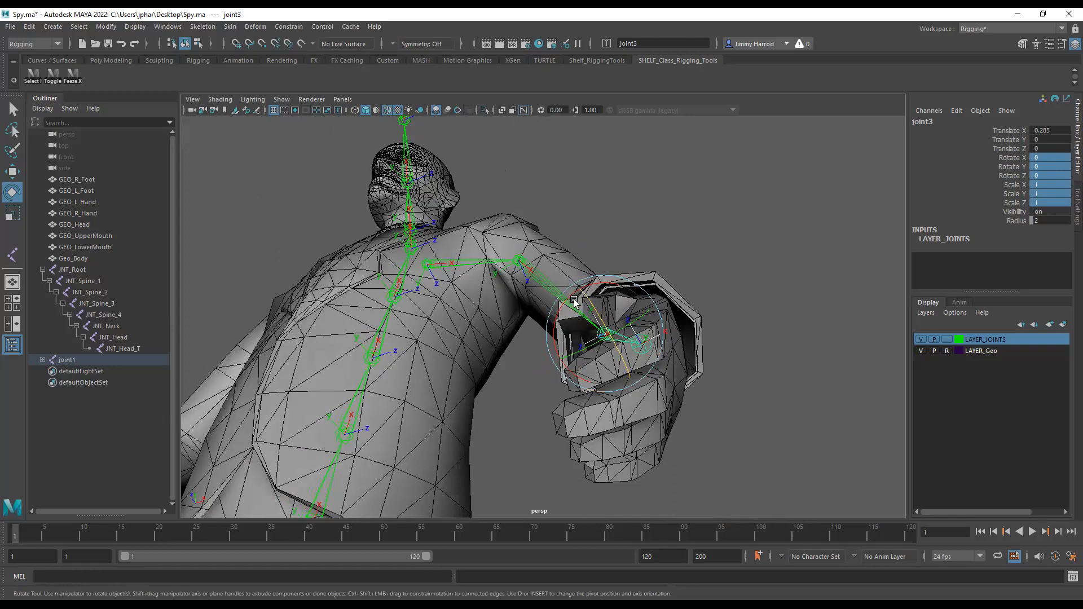
left_click_drag(571, 305, 564, 309, "alt")
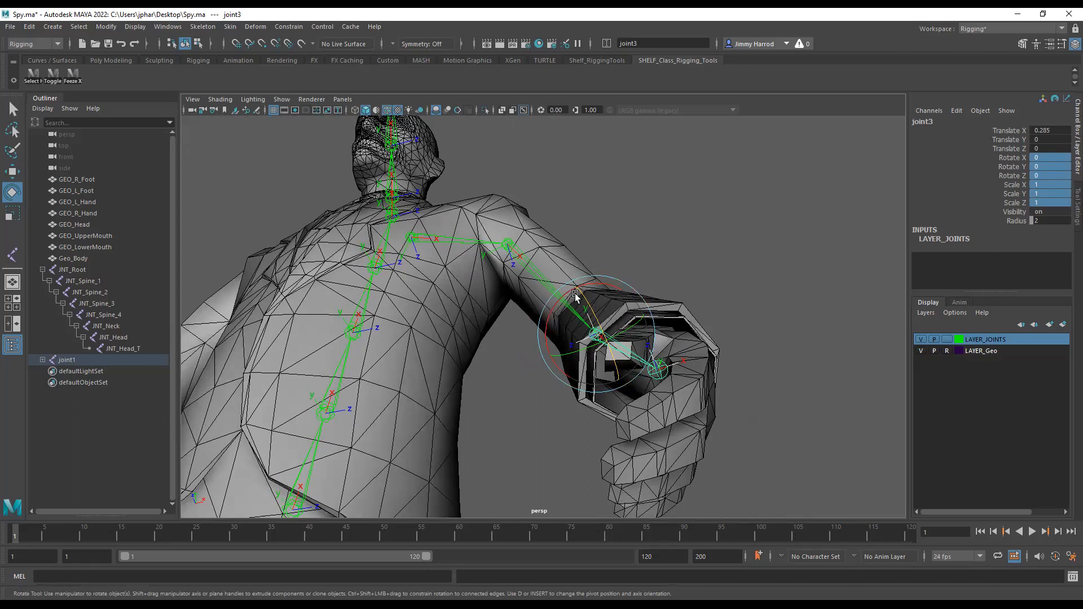
left_click_drag(554, 305, 595, 337)
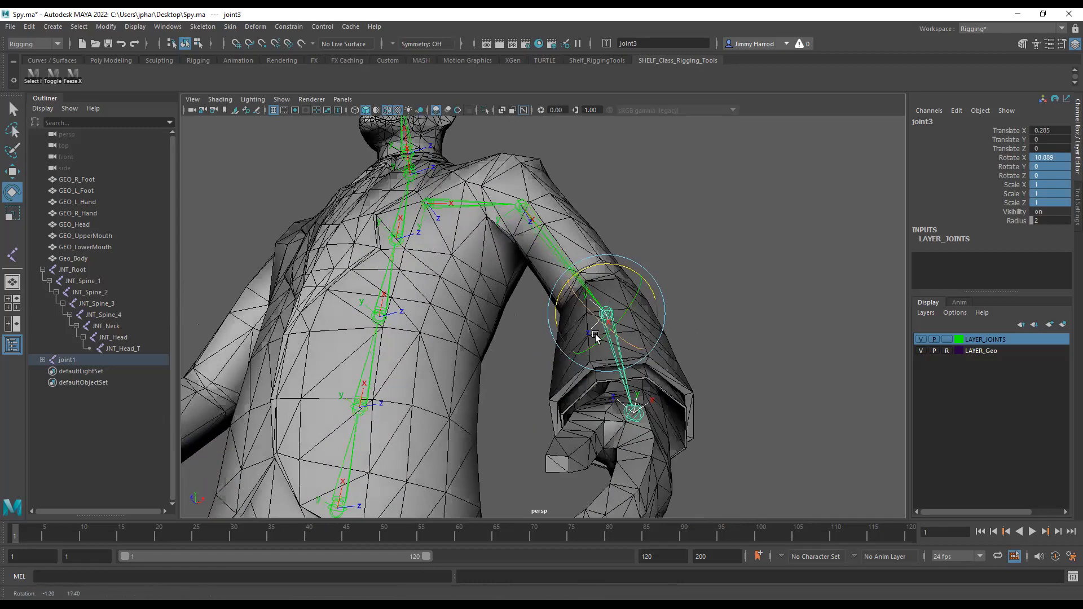
left_click(1042, 158)
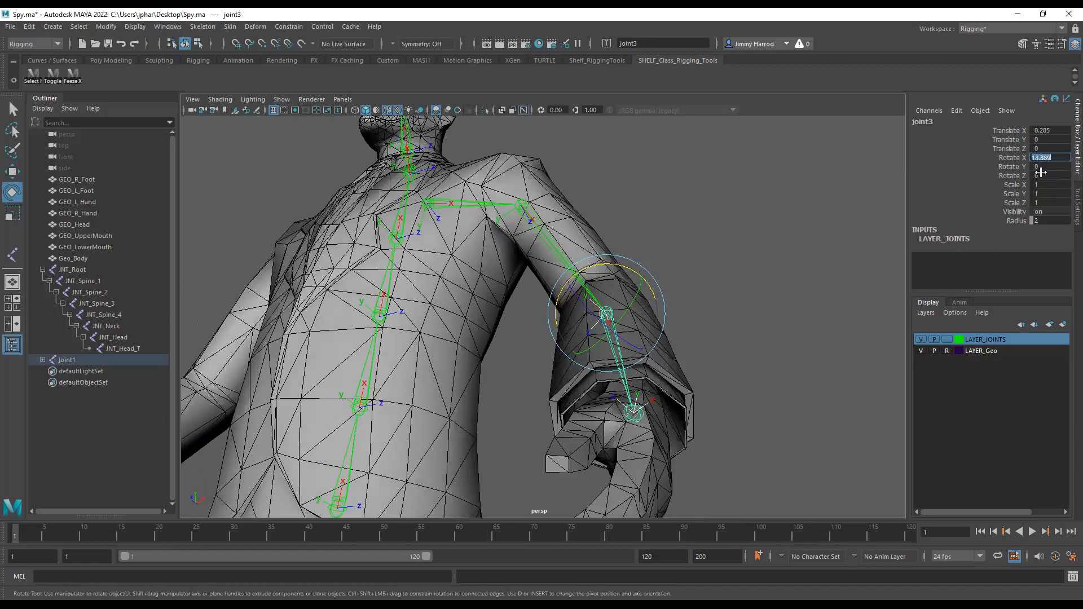
left_click(72, 74)
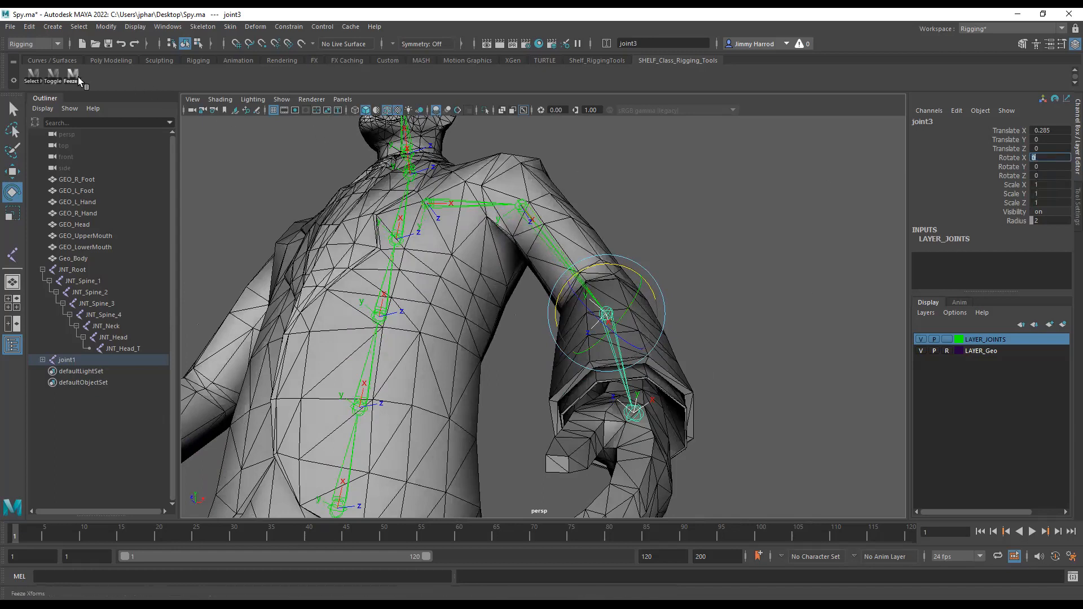
Step: Select the wrist joint joint4 and rotate it to 42.405 in Y
left_click_drag(645, 310, 564, 379, "alt")
left_click(435, 396)
left_click(595, 252)
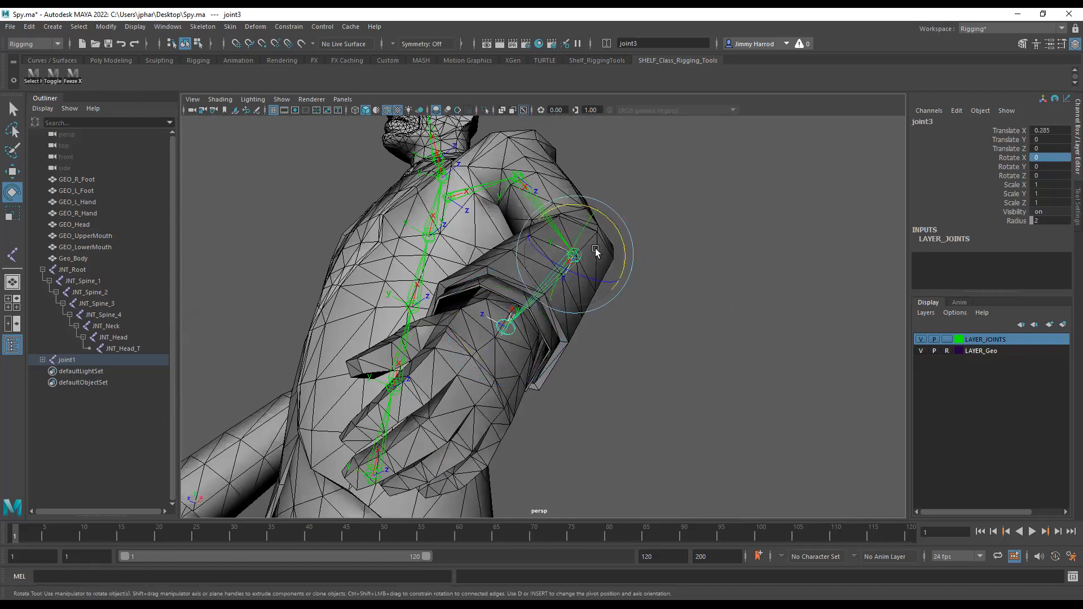
left_click(509, 329)
left_click_drag(507, 326, 582, 340, "alt")
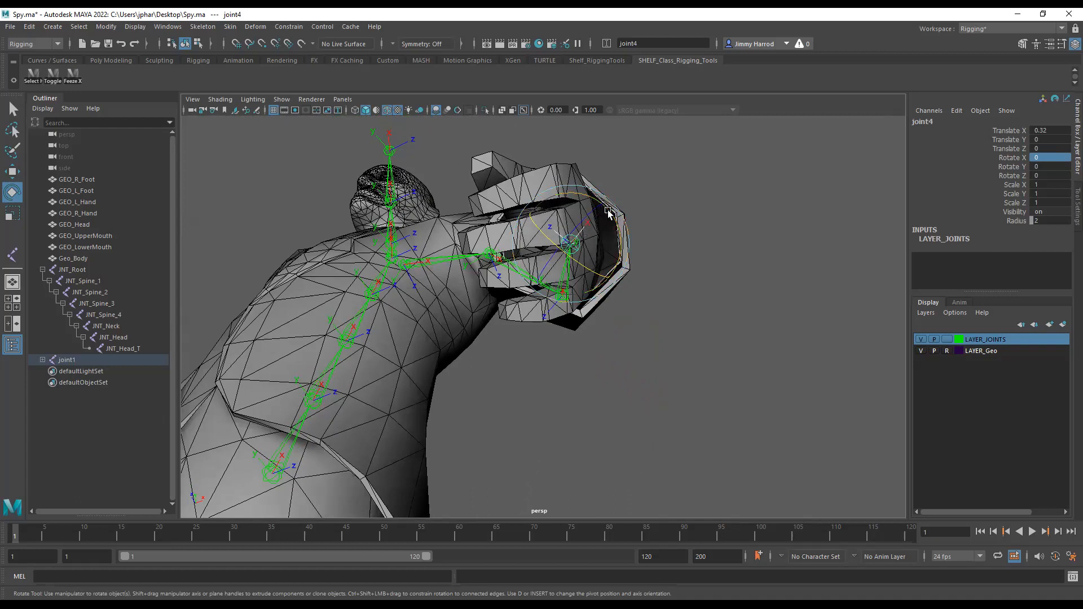
left_click_drag(608, 211, 520, 316)
Step: Check the wrist joint joint4 against the hand and refine its rotation to X 0.206, Y 42.821, Z 10.066
left_click_drag(458, 382, 442, 399, "alt")
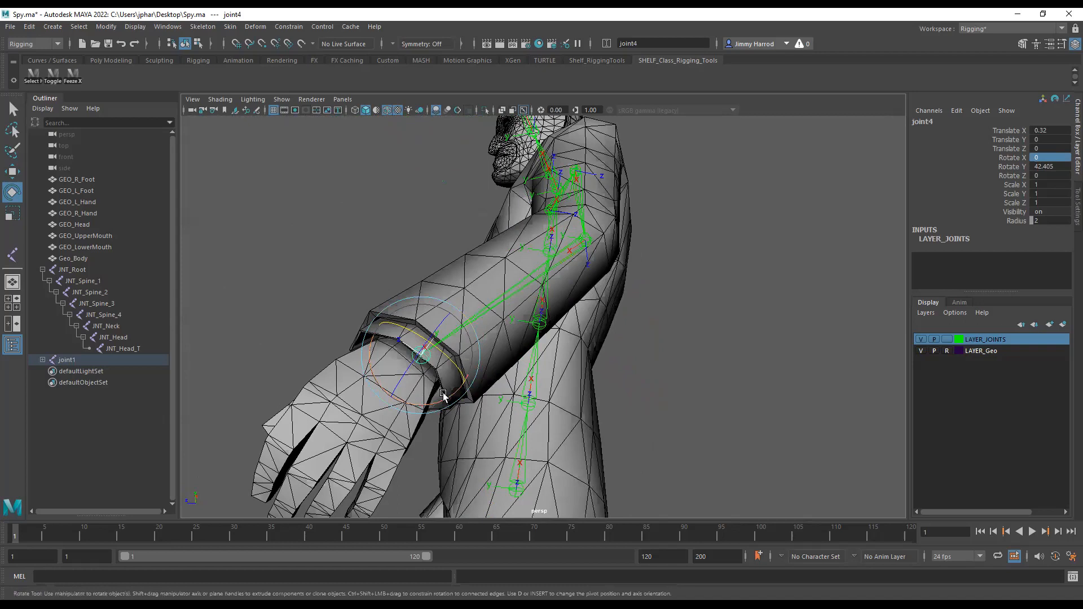
key("space")
key("space")
scroll(594, 392, "up", 3)
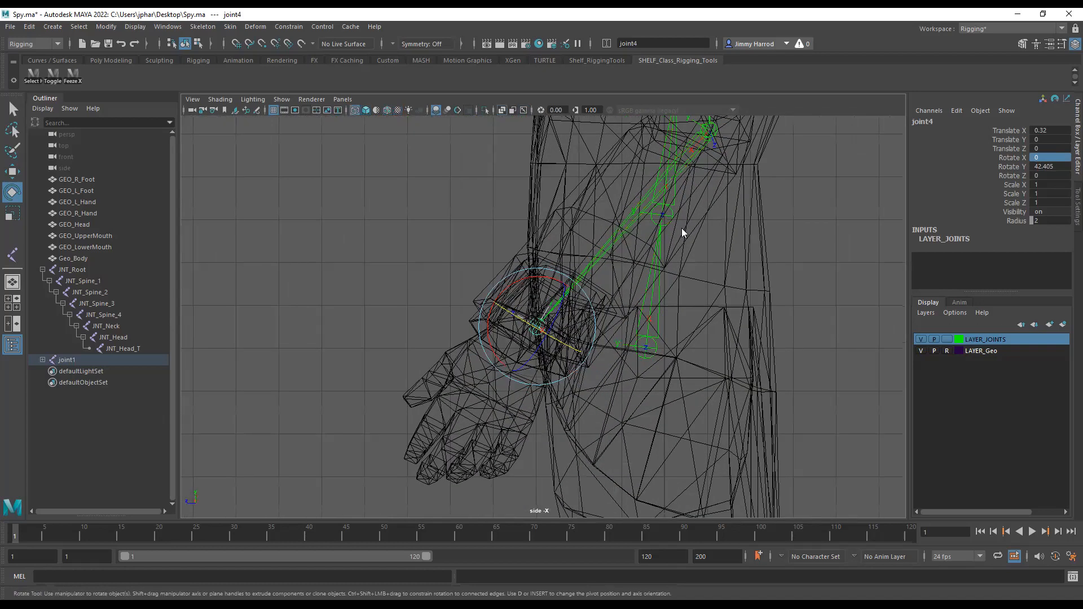
key("space")
key("space")
mouse_move(723, 244)
left_mouse_down("alt")
mouse_move(708, 286)
mouse_move(627, 301)
mouse_move(539, 341)
left_mouse_up("alt")
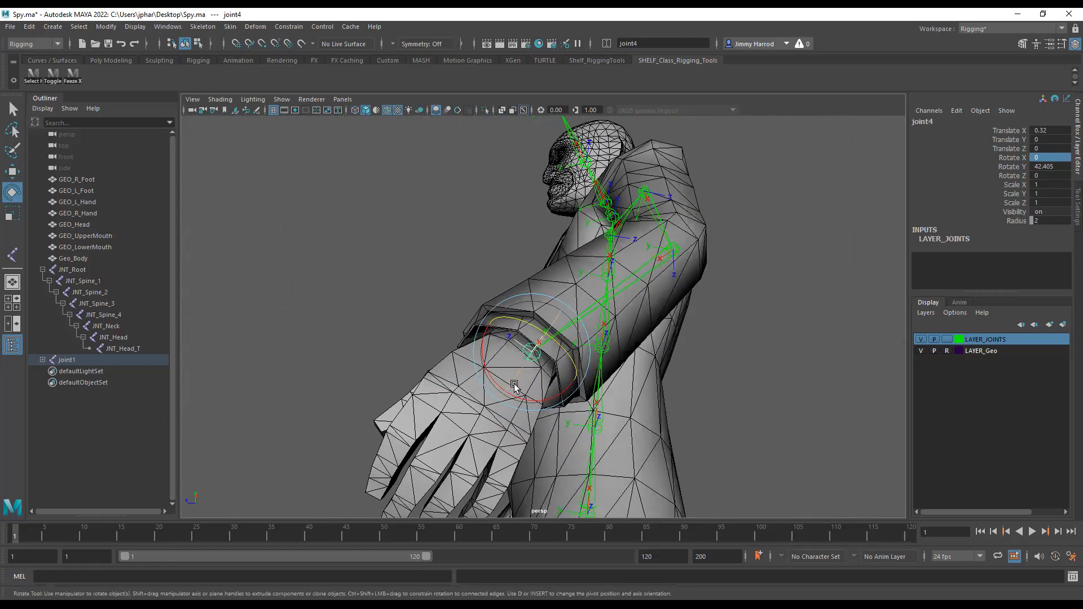
left_click_drag(514, 385, 510, 391, "alt")
left_click_drag(461, 432, 463, 431, "alt")
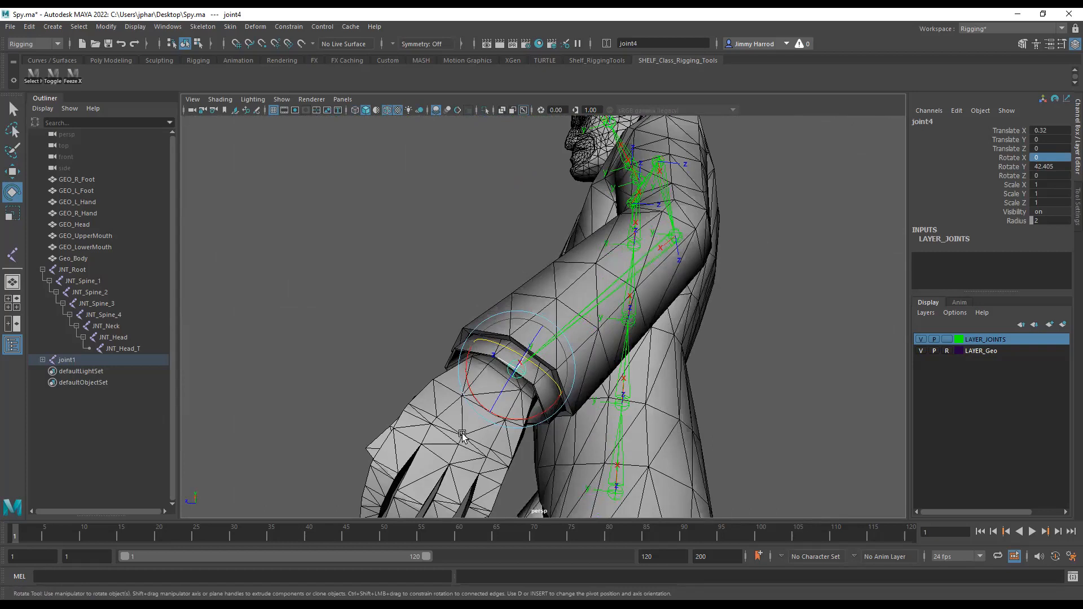
left_click_drag(515, 419, 478, 445)
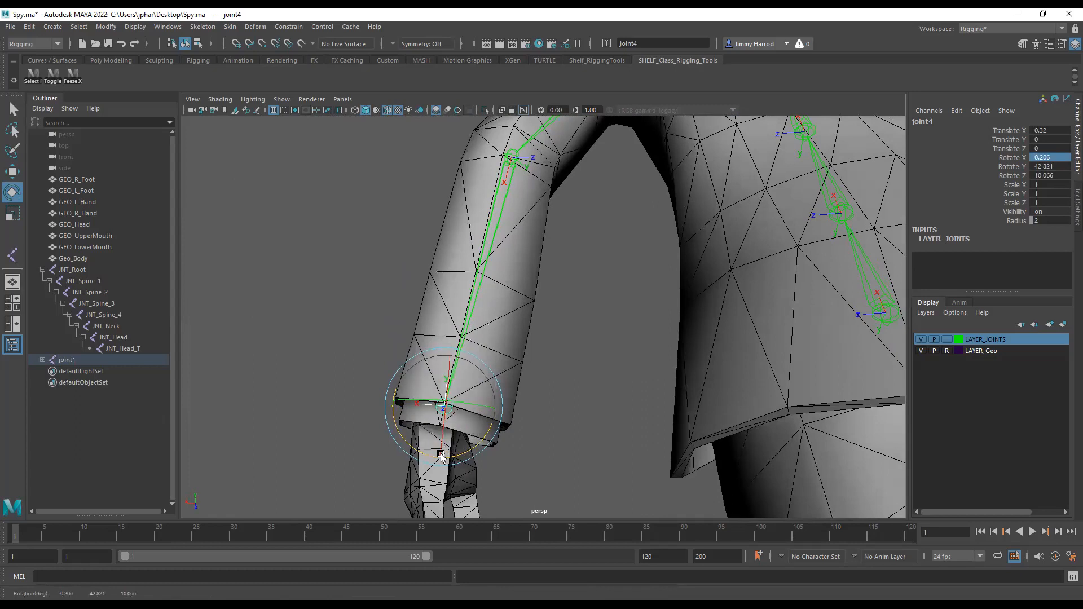
left_click_drag(441, 455, 442, 442, "alt")
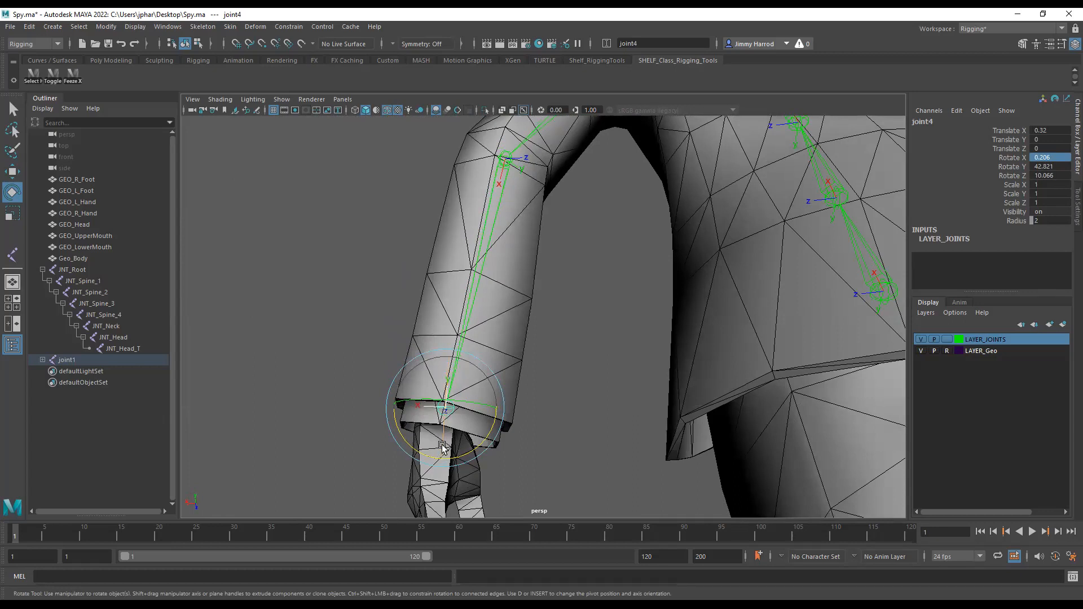
left_click_drag(443, 448, 553, 451, "alt")
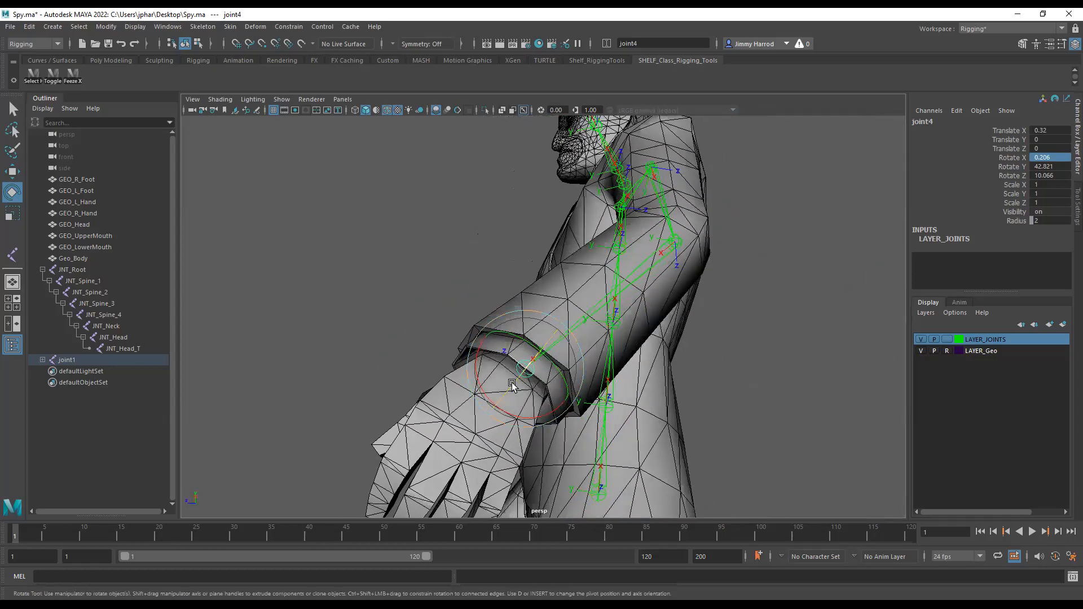
left_click_drag(500, 411, 552, 434, "alt")
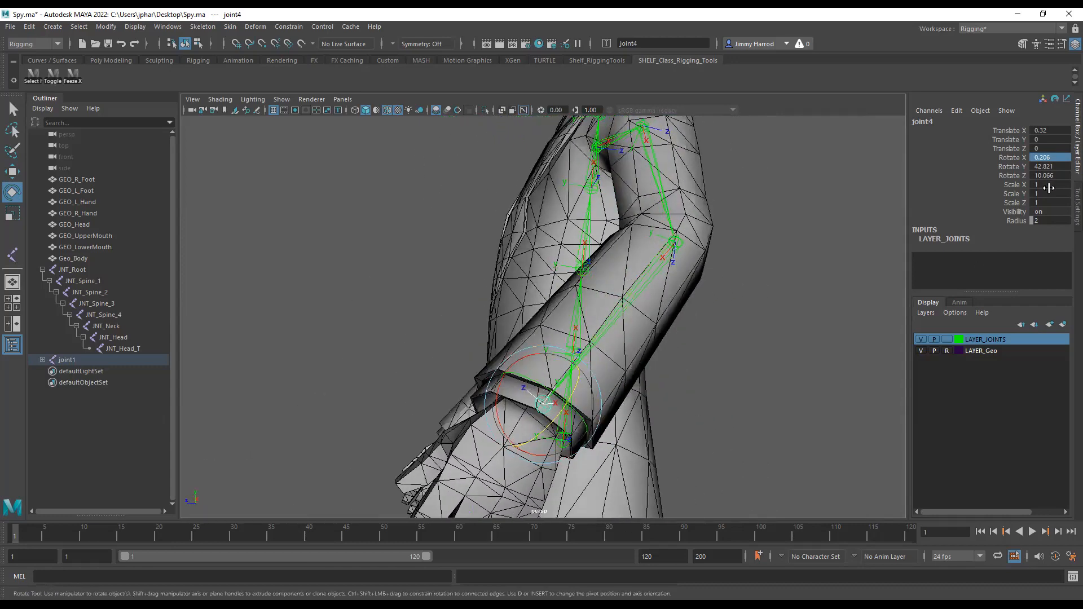
Step: Freeze the rotation of the wrist joint joint4
left_click_drag(1054, 158, 1055, 192)
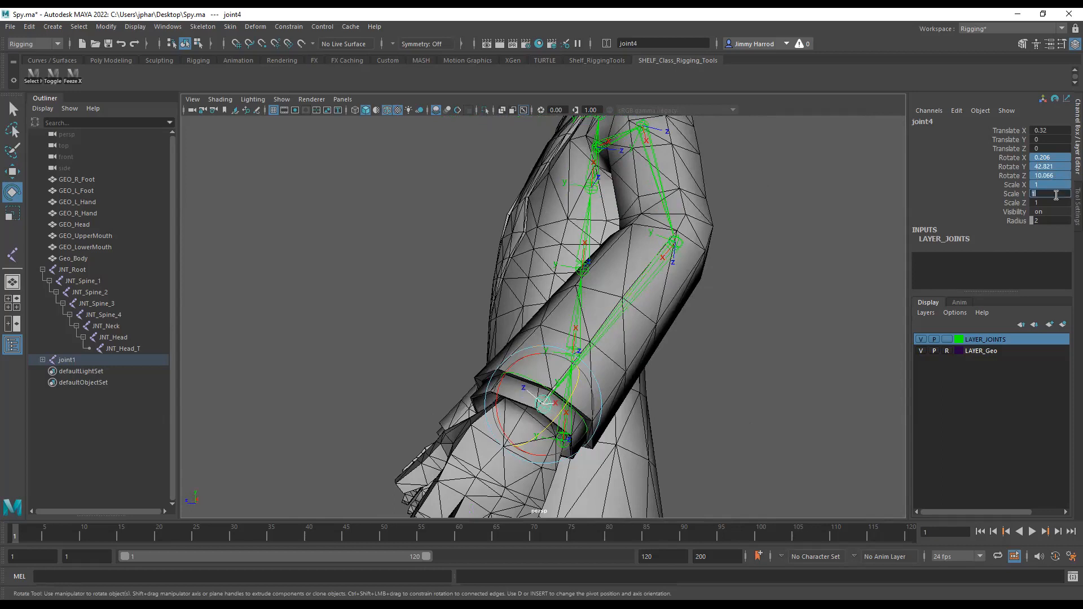
left_click(82, 79)
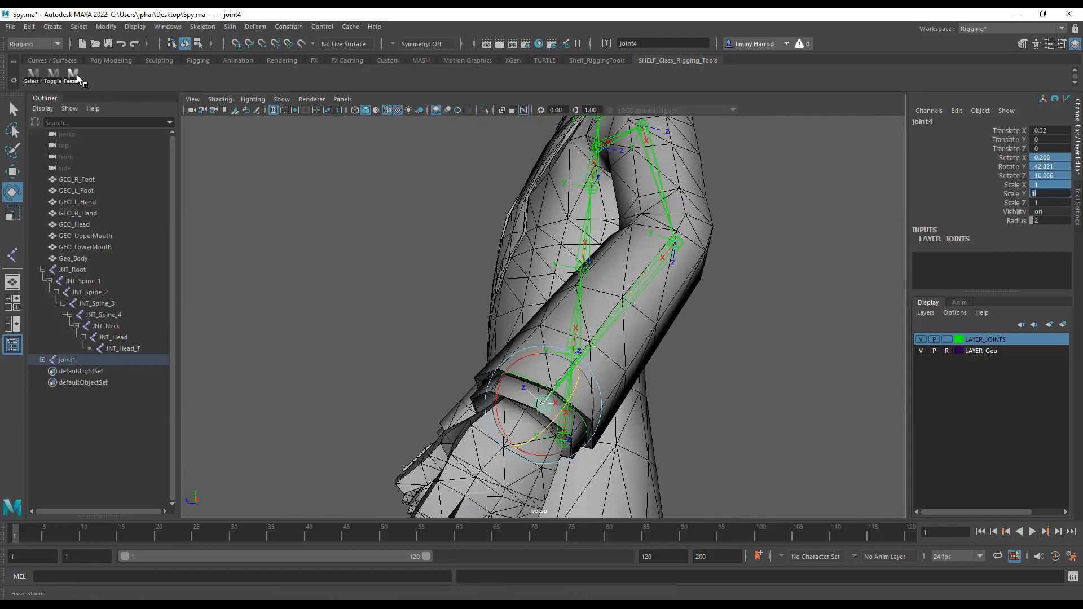
left_click(844, 254)
left_click_drag(844, 254, 708, 327, "alt")
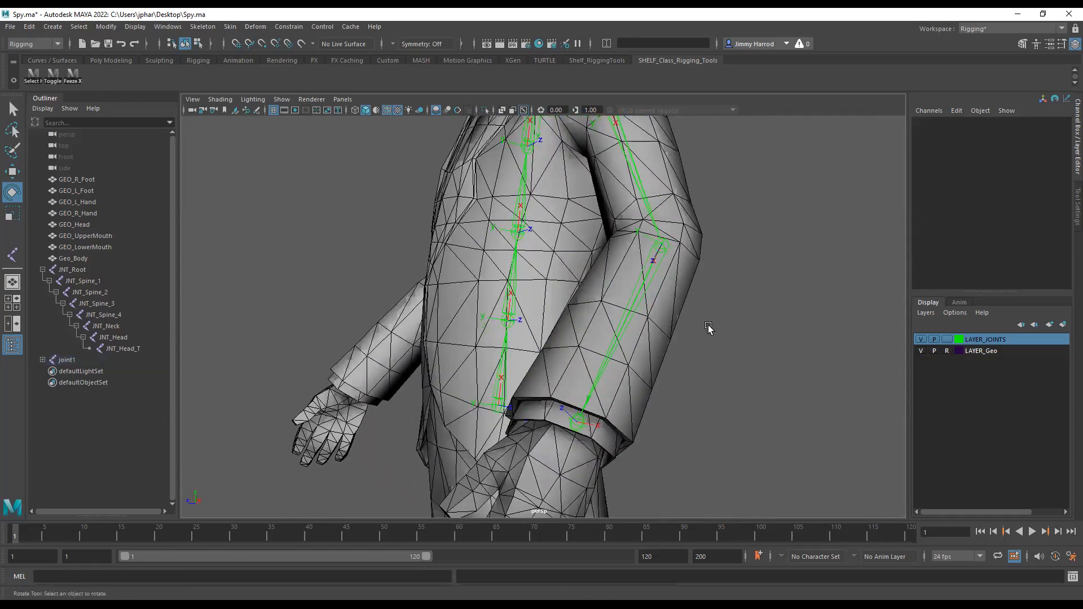
Step: Examine the wrist joint joint4 and the whole arm joint chain against the sleeve from several angles
left_click(586, 427)
right_click_drag(714, 384, 723, 329, "alt")
middle_click_drag(723, 329, 716, 398, "alt")
left_click_drag(716, 398, 691, 379, "alt")
middle_click_drag(691, 379, 697, 409, "alt")
left_click_drag(697, 408, 735, 427, "alt")
left_click_drag(643, 306, 615, 286, "alt")
middle_click_drag(616, 286, 643, 355, "alt")
left_click_drag(644, 354, 699, 298, "alt")
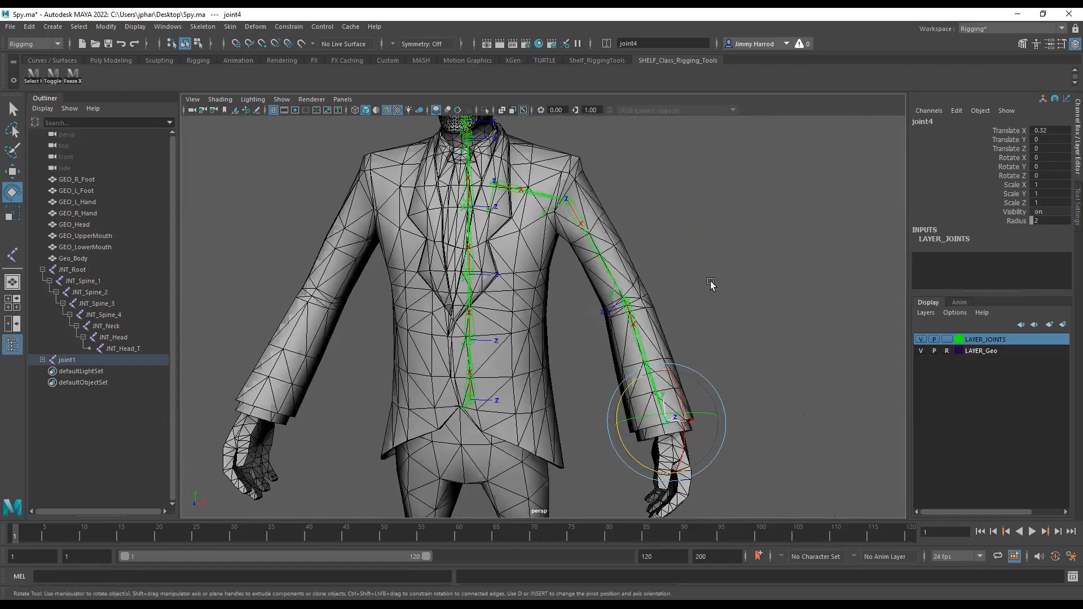
left_click(711, 285)
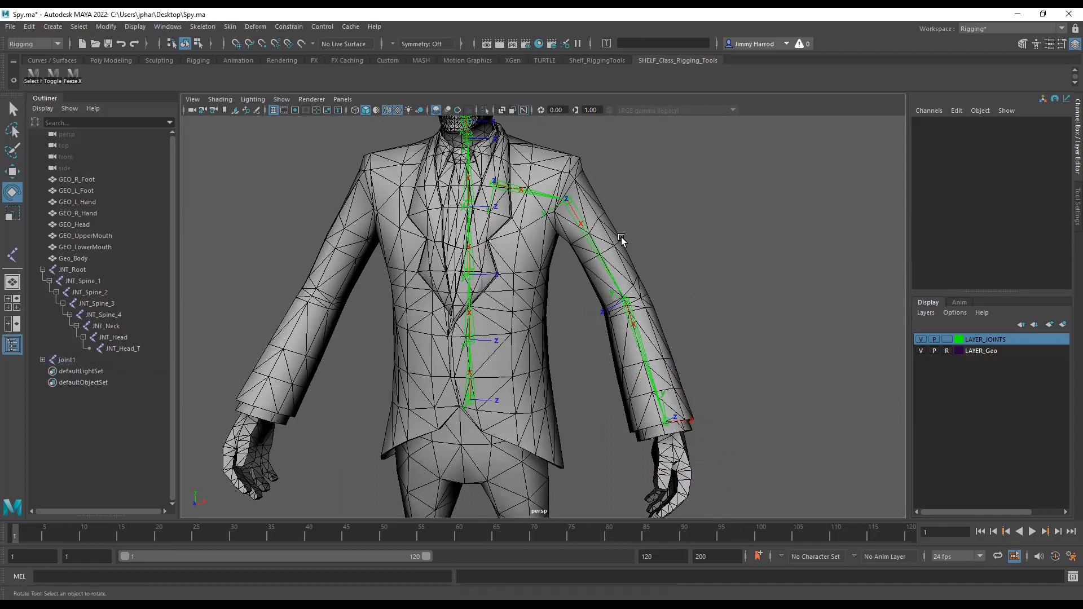
left_click_drag(762, 367, 745, 370, "alt")
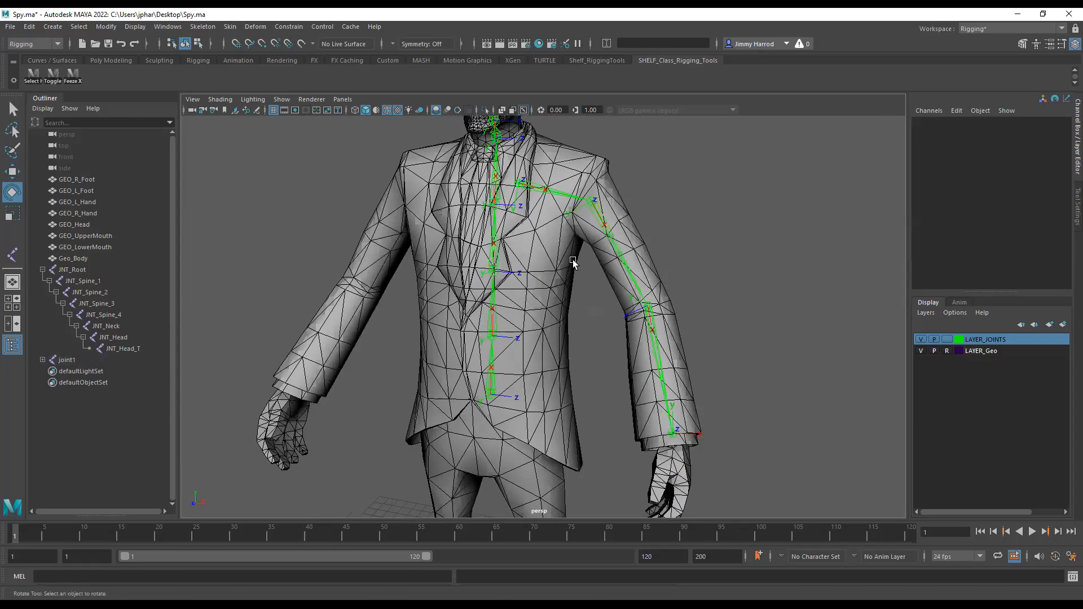
Step: Examine the collarbone joint joint1 and its placement relative to the upper spine joints from several angles
left_click(510, 184)
left_click_drag(830, 223, 839, 281, "alt")
middle_click_drag(804, 276, 810, 380, "alt")
scroll(736, 332, "up", 5)
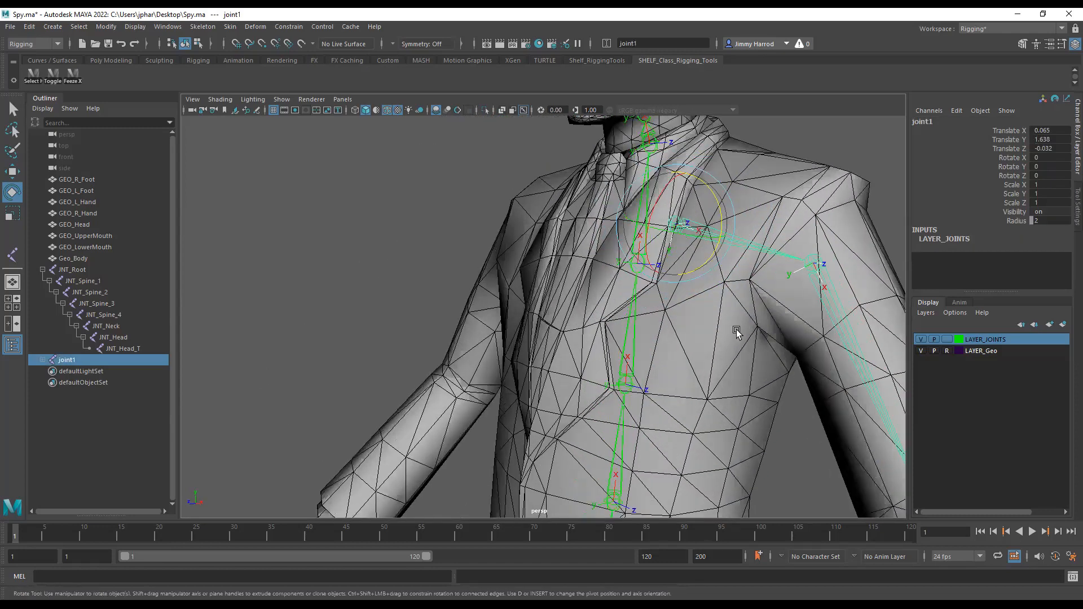
middle_click_drag(741, 293, 645, 359, "alt")
left_click_drag(645, 360, 705, 341, "alt")
left_click(740, 249)
left_click_drag(592, 395, 744, 359, "alt")
middle_click_drag(745, 359, 727, 357, "alt")
left_click_drag(727, 359, 672, 397, "alt")
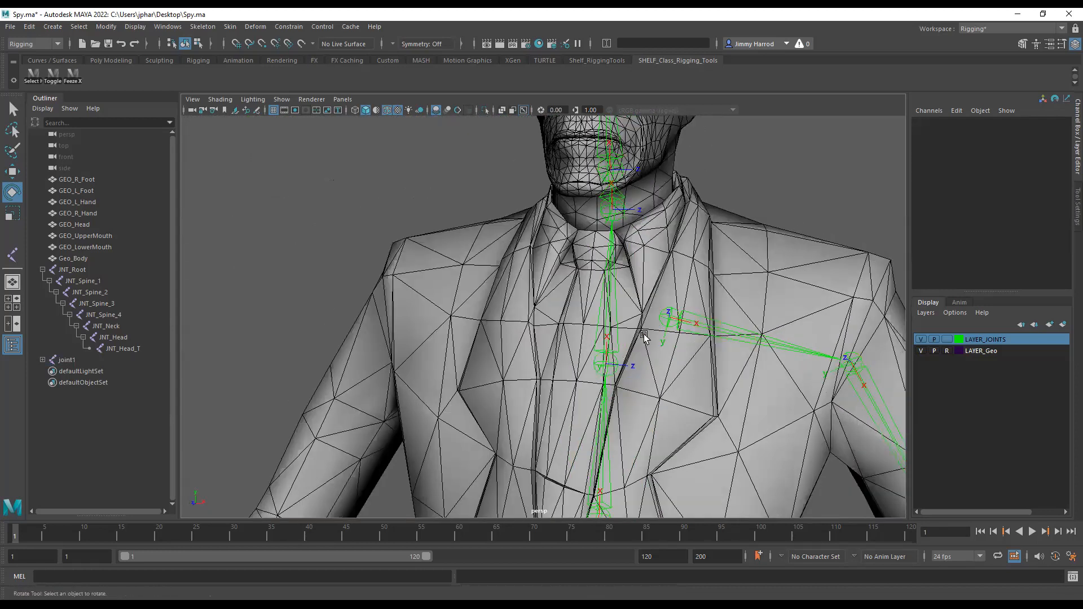
Step: Try to parent the spine joint JNT_Spine_3 under the collarbone joint joint1 and undo that parenting
left_click(616, 373)
left_click(677, 310, "shift")
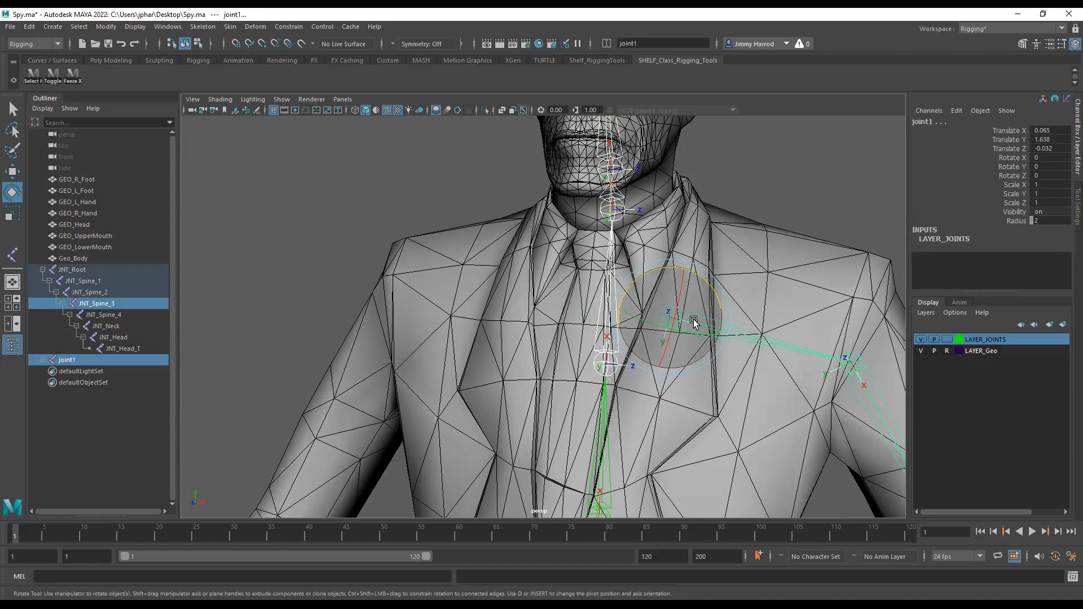
key("p")
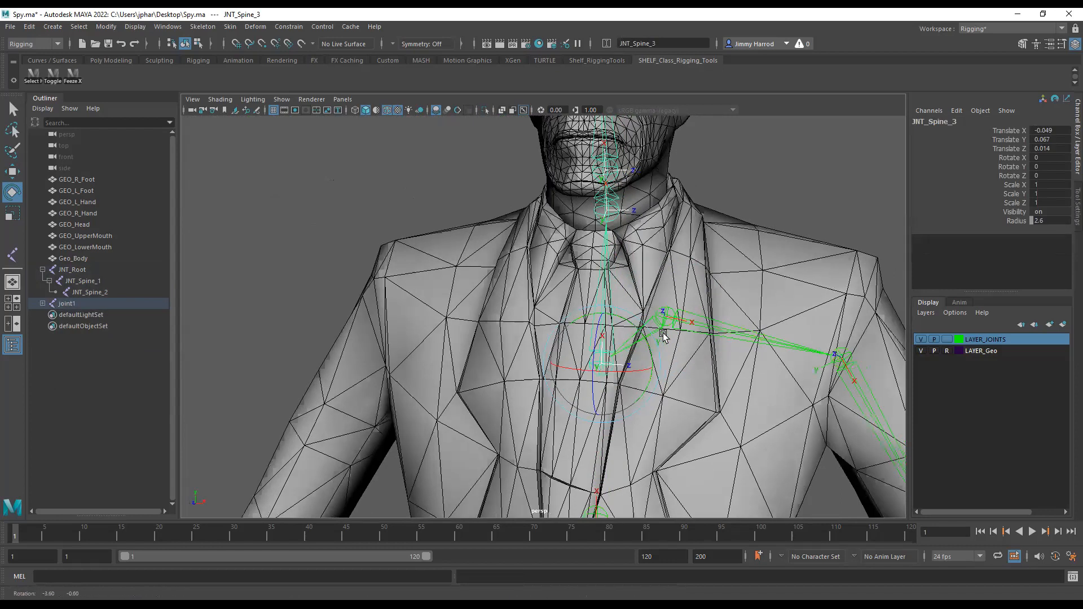
key("ctrl+z")
left_click(755, 250)
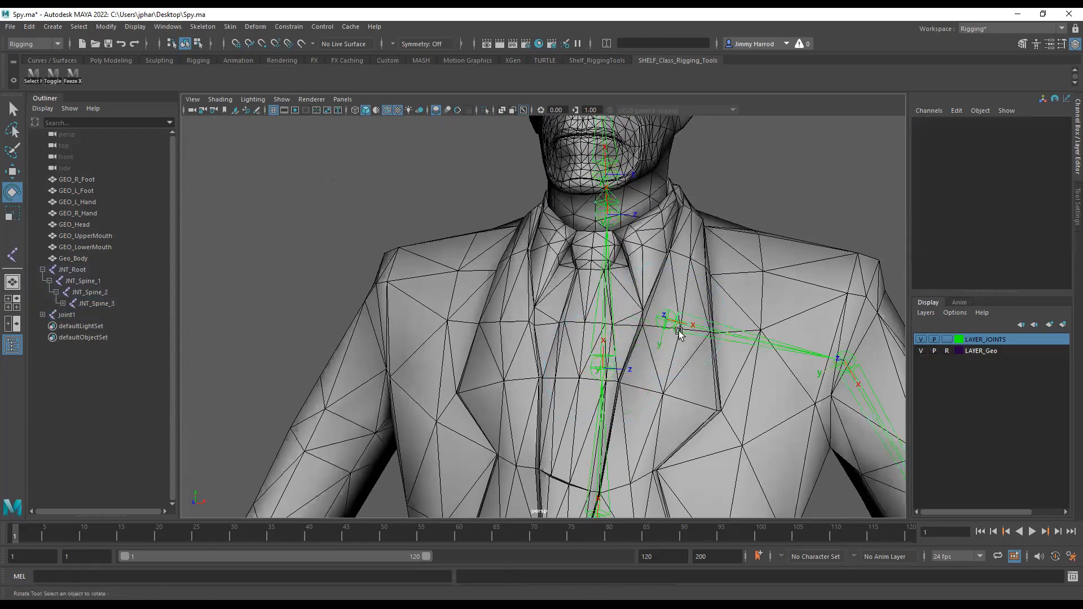
Step: Parent the collarbone joint joint1 under the spine joint JNT_Spine_3
left_click(660, 309)
left_click(598, 371, "shift")
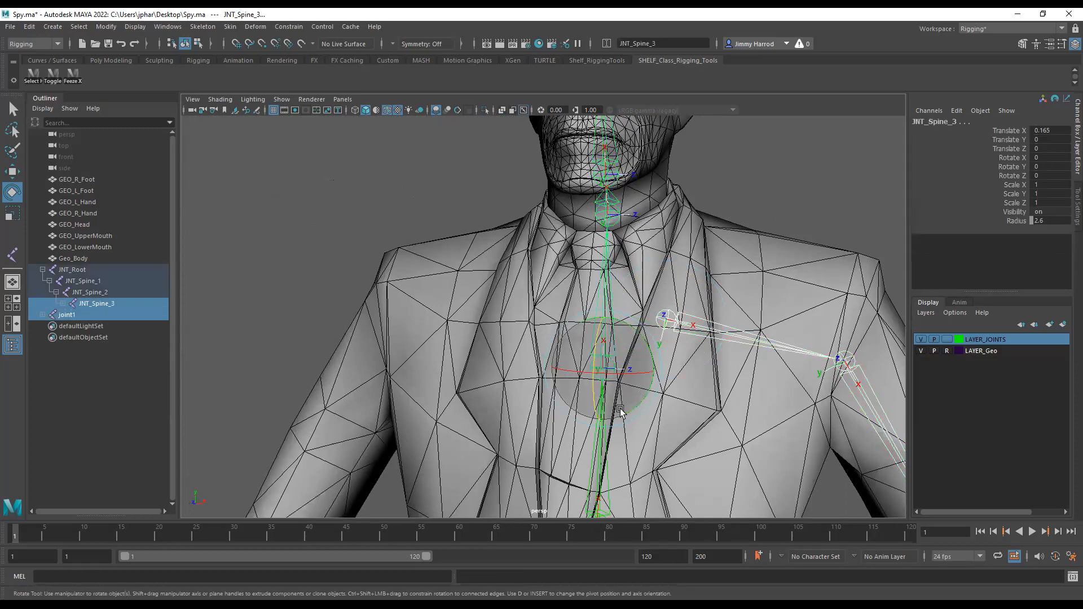
key("p")
left_click_drag(608, 368, 648, 366, "alt")
left_click(723, 208)
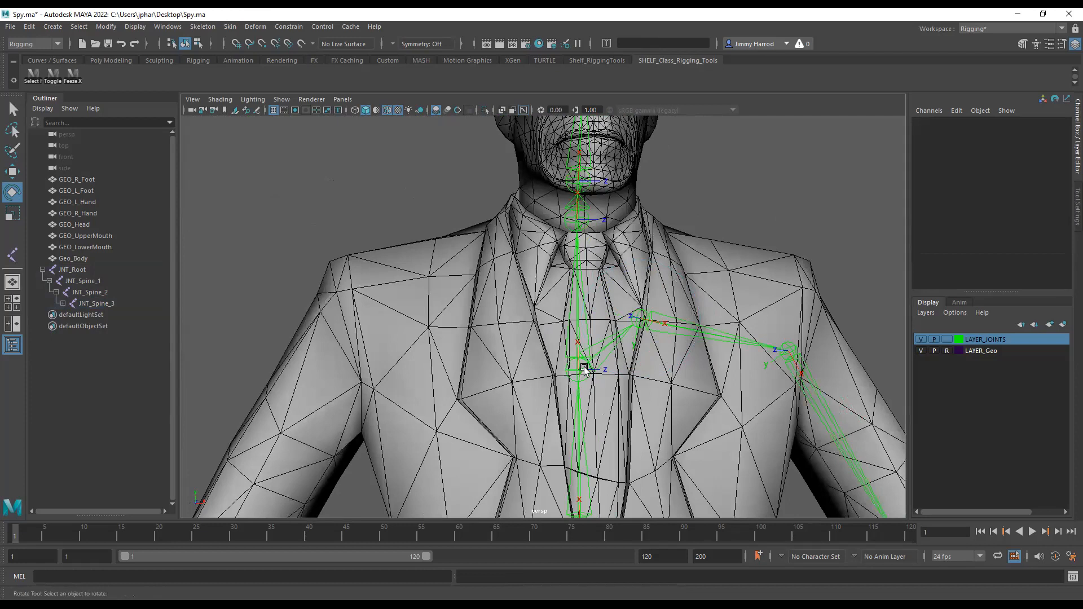
Step: Check the connection of the arm chain to the spine by selecting joint1 and the root joint JNT_Root
left_click(631, 319)
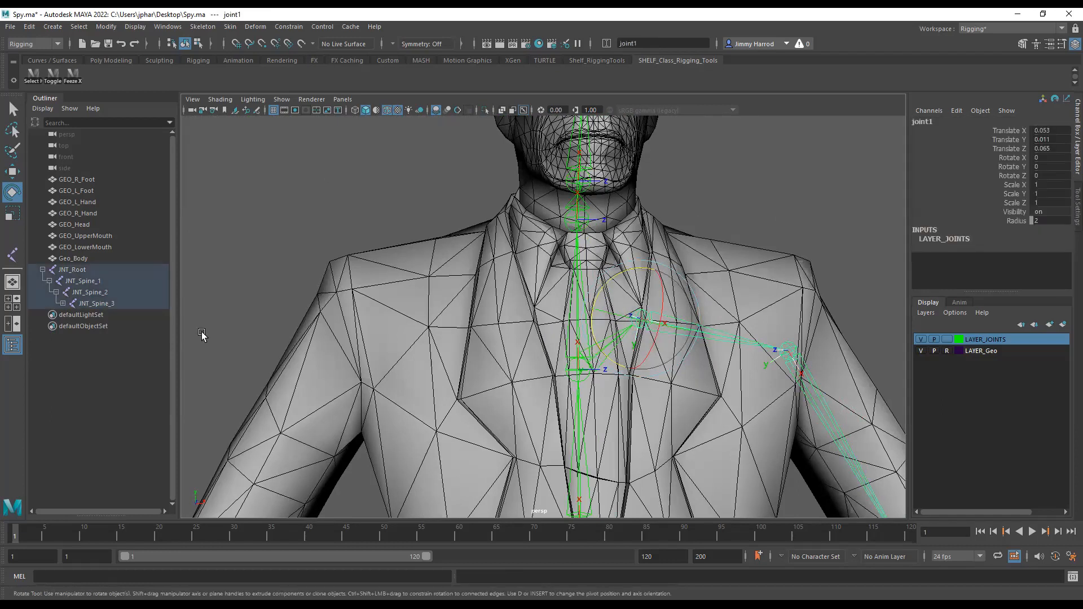
left_click(73, 270)
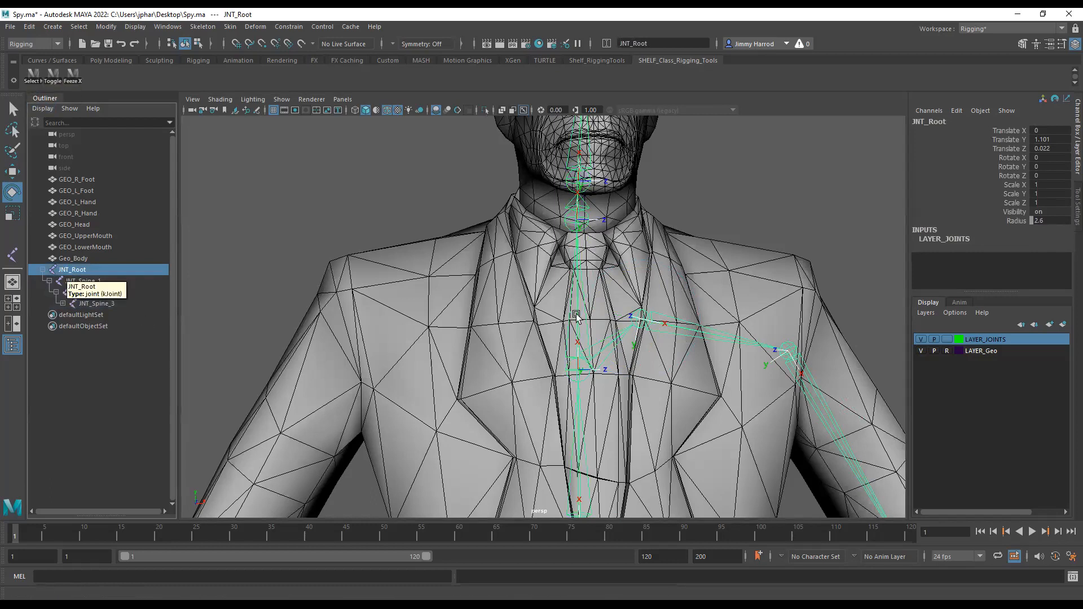
scroll(646, 344, "down", 3)
middle_click_drag(713, 347, 587, 294, "alt")
left_click_drag(587, 294, 618, 334, "alt")
scroll(618, 334, "down", 2)
middle_click_drag(618, 334, 568, 286, "alt")
left_click_drag(568, 286, 633, 360, "alt")
left_click(711, 285)
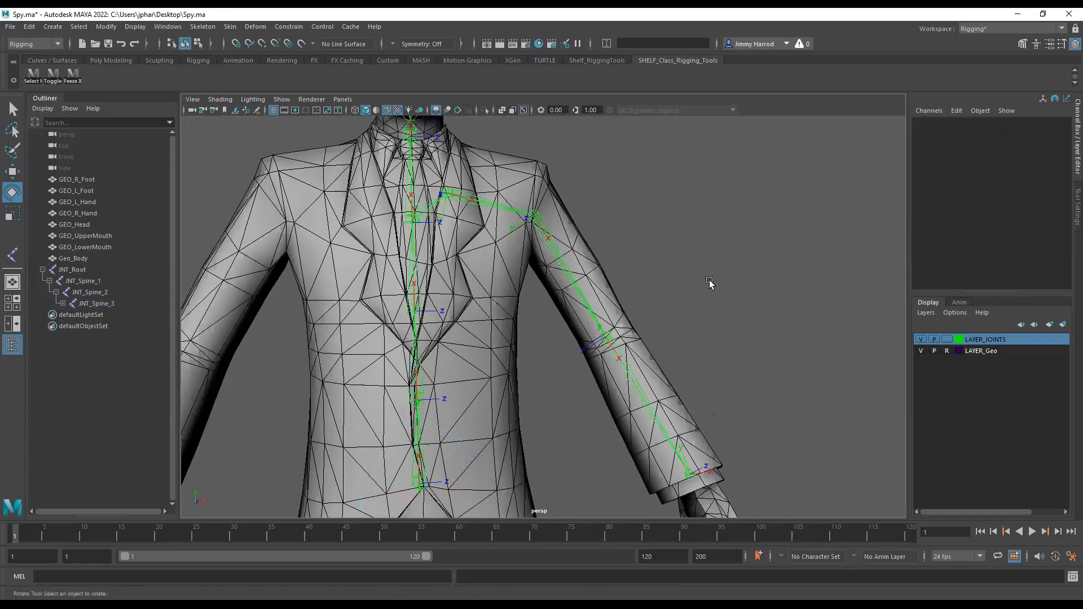
Step: Select the full joint hierarchy from the collarbone joint joint1 to the wrist and rename its joints with the prefix JNT_
left_click(458, 194)
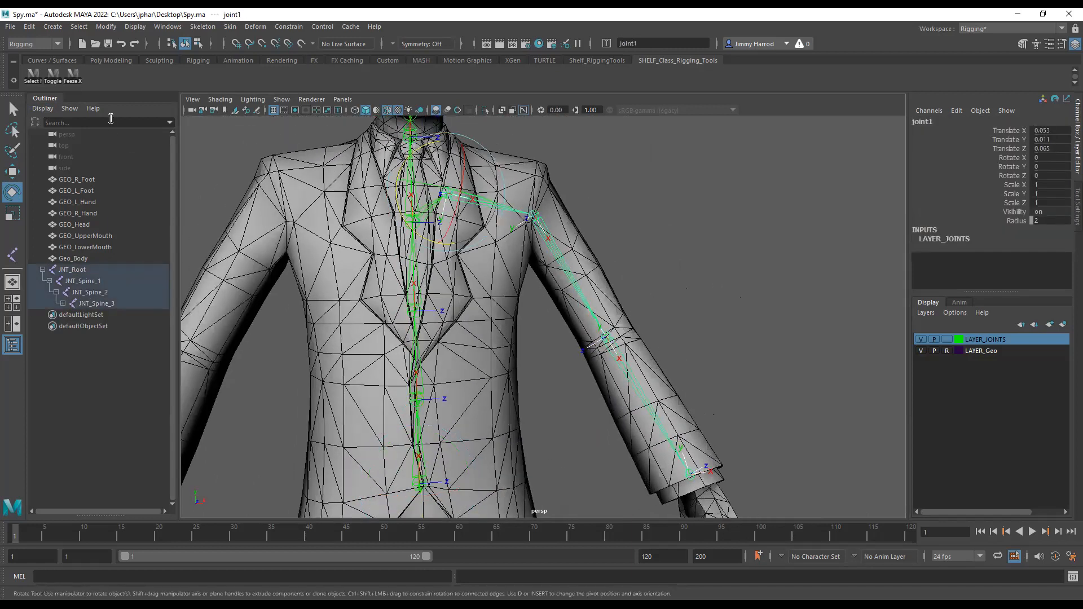
left_click(28, 76)
left_click(660, 45)
type("JNT")
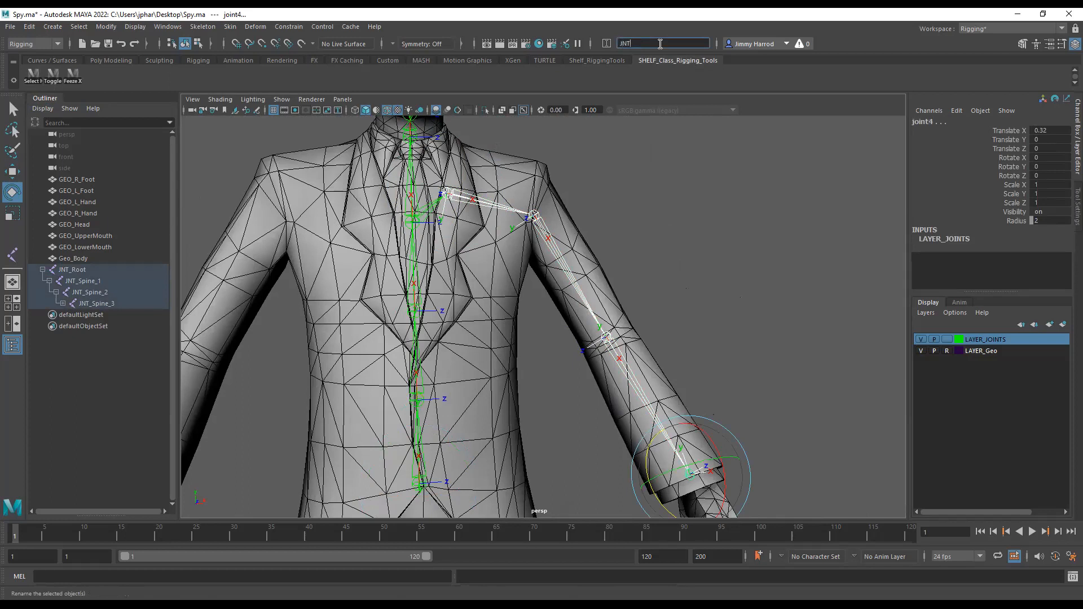
type("_4")
key("Return")
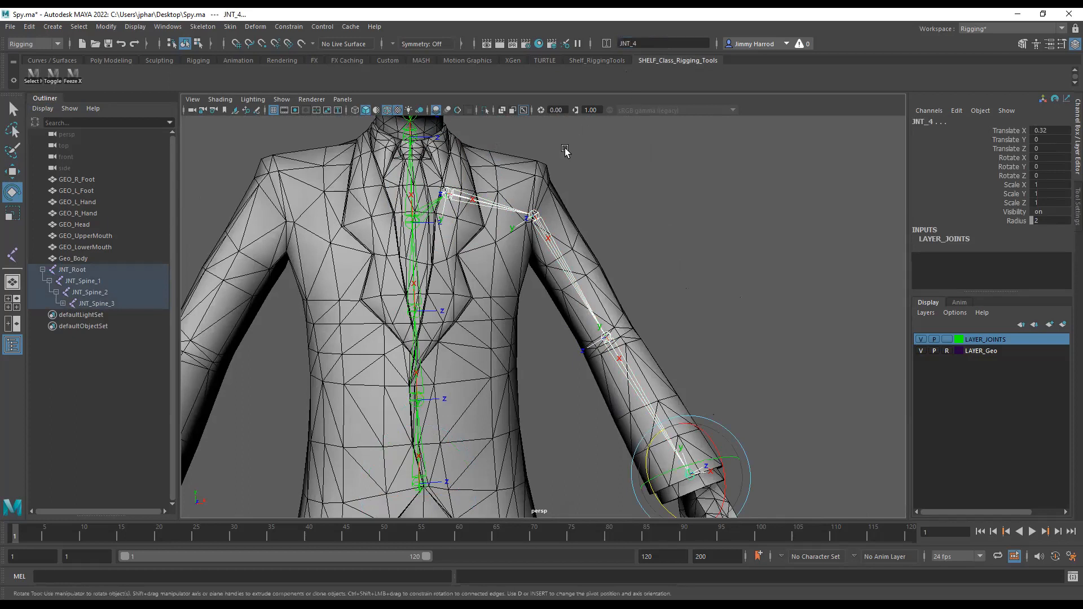
left_click(606, 185)
Step: Rename the collarbone joint JNT_1 as JNT_L_Clav1
left_click(447, 192)
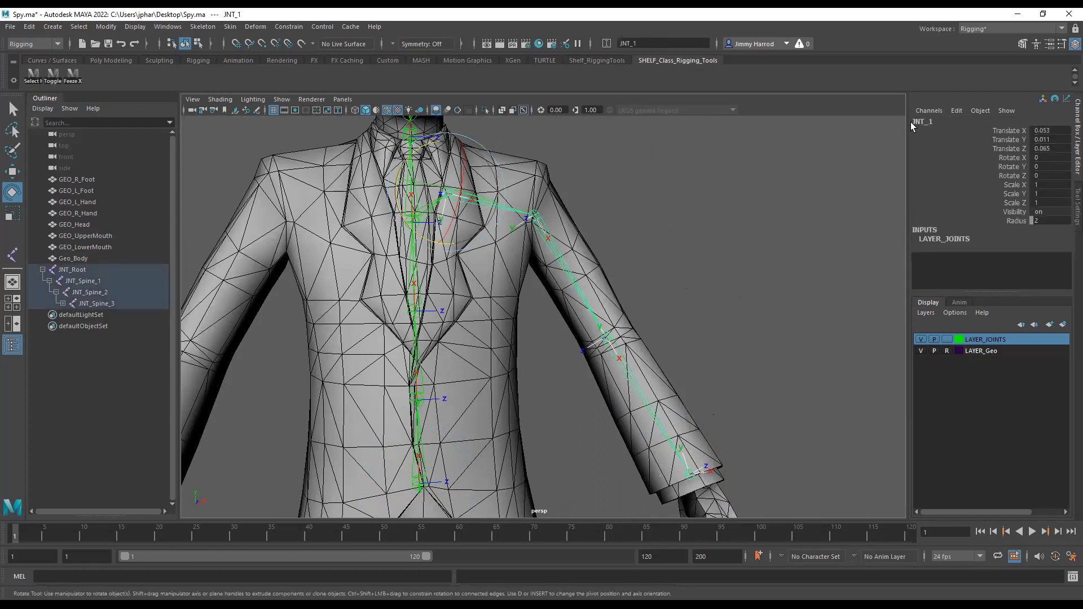
left_click_drag(635, 43, 665, 41)
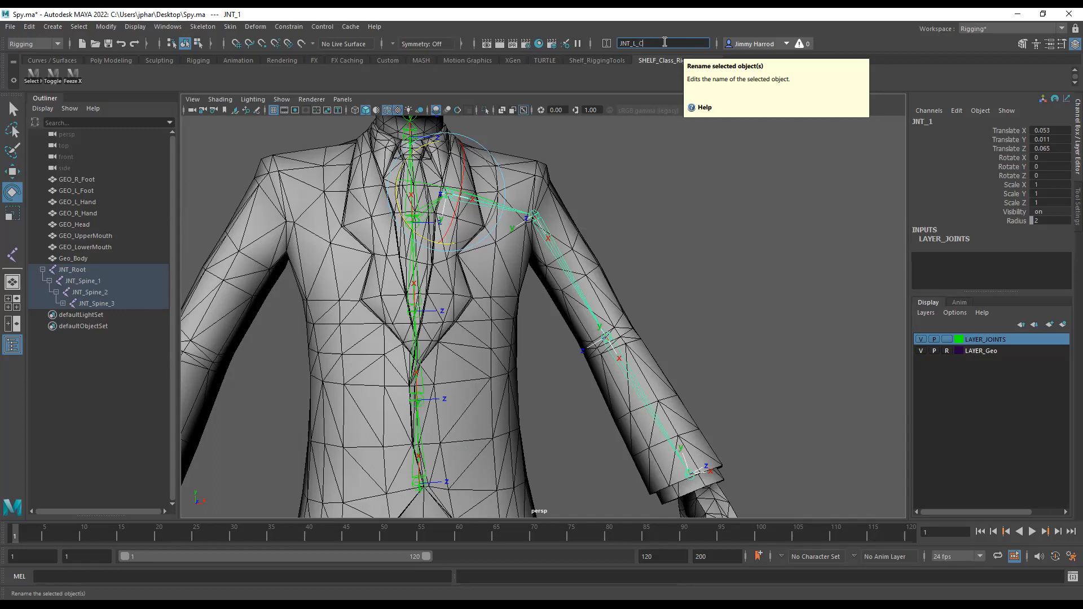
type("1")
key("Return")
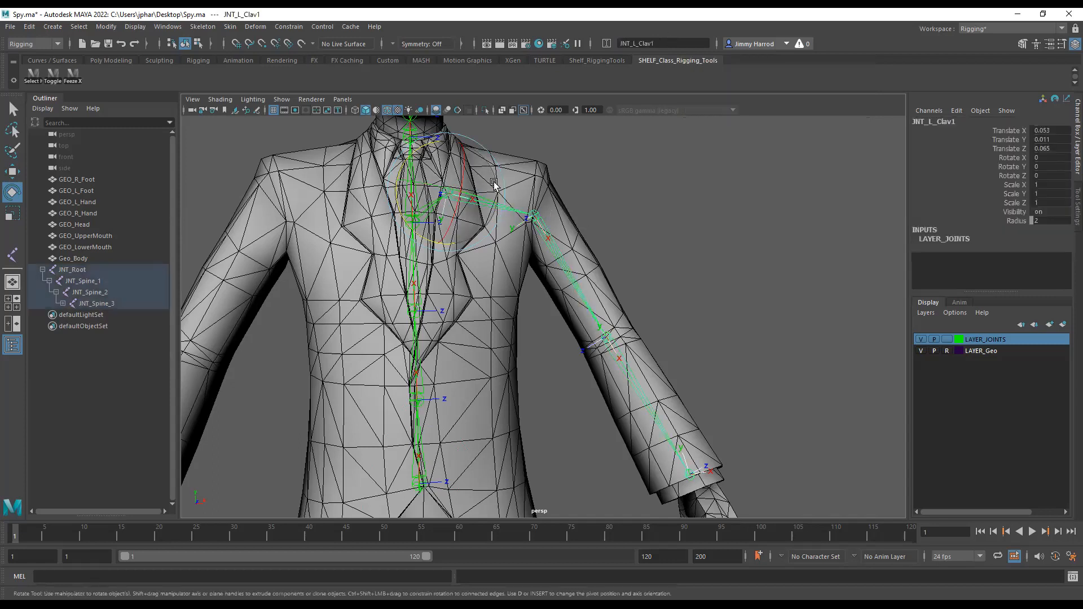
Step: Expand the whole JNT_Root hierarchy to its end joints and rename the collarbone joint as JNT_L_Clav
left_click(85, 269)
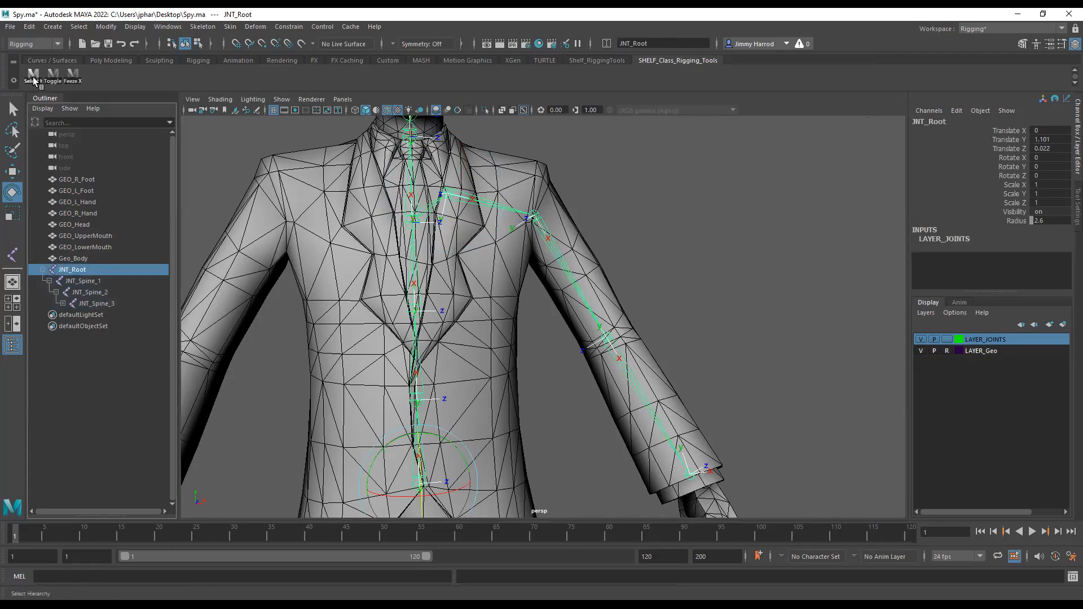
left_click(34, 81)
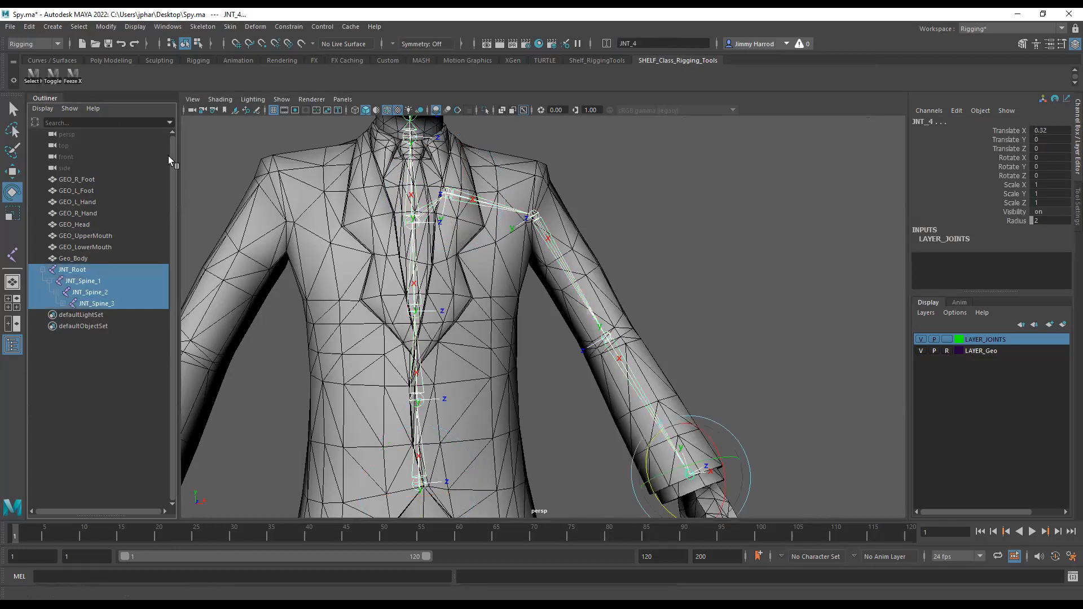
left_click(127, 439)
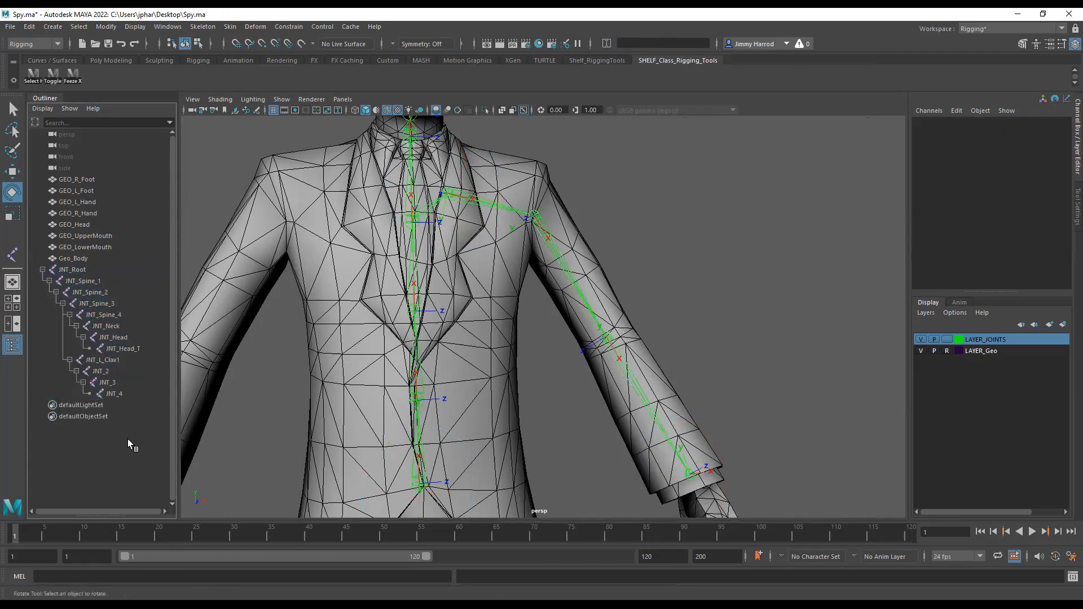
left_click(131, 359)
double_click(130, 360)
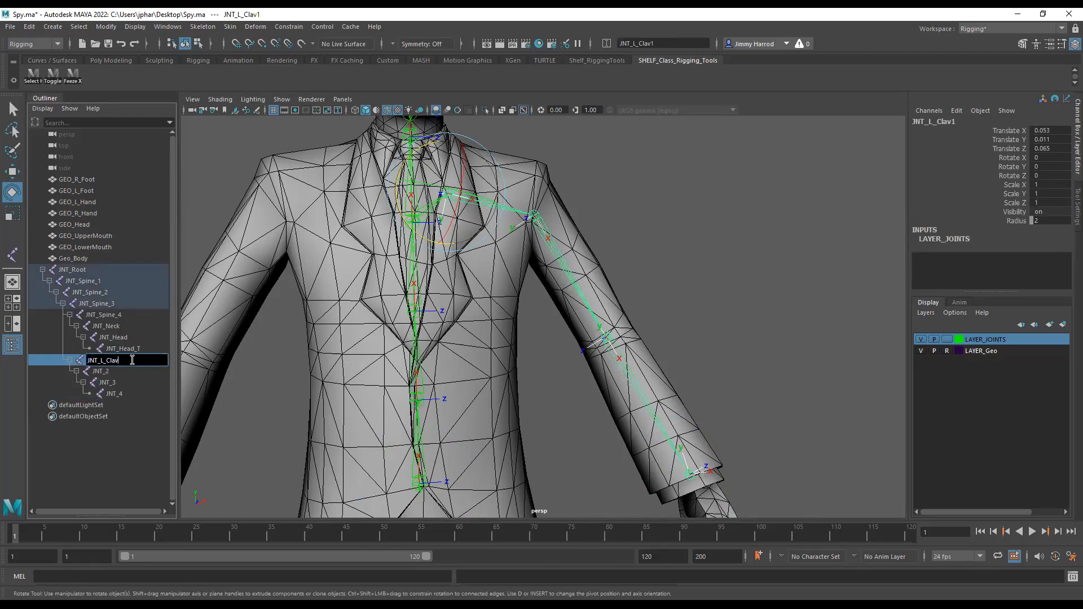
key("Return")
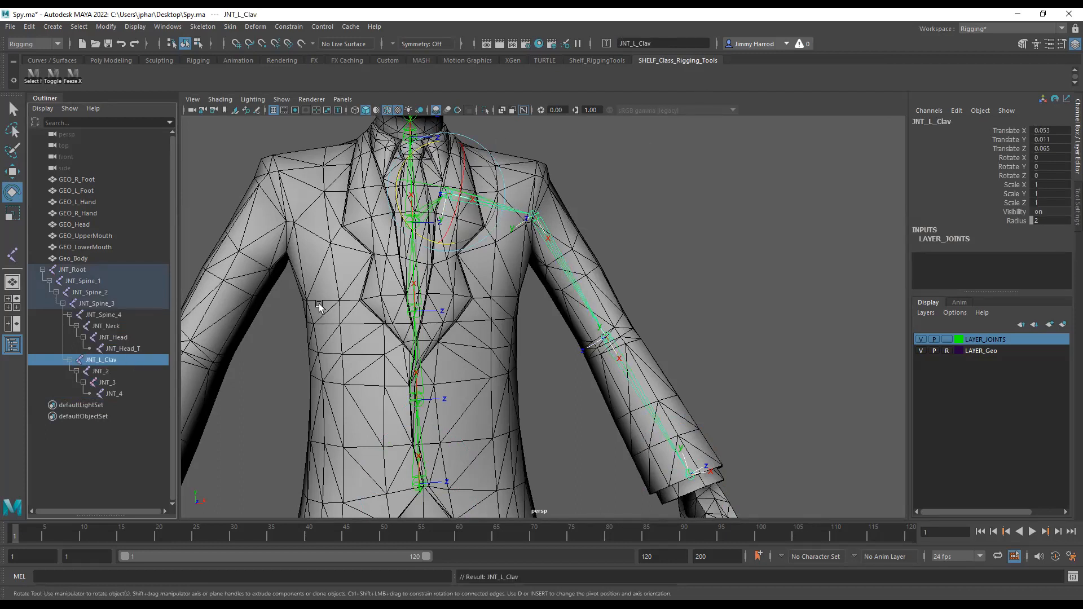
Step: Rename the shoulder joint JNT_2 as JNT_L_Shoulder
left_click(122, 370)
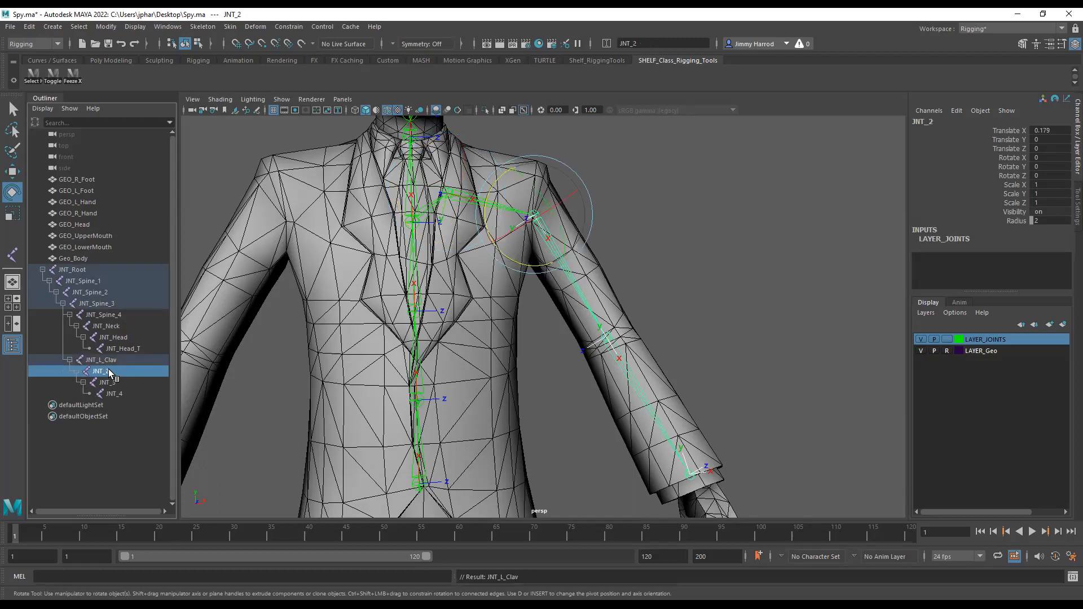
double_click(108, 370)
left_click(107, 373)
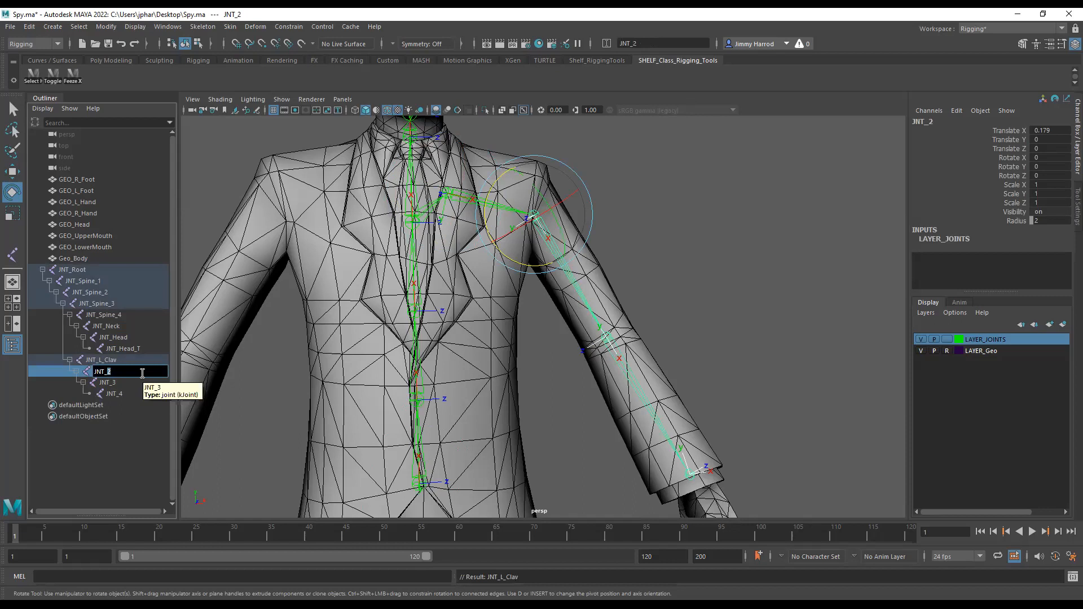
type("L_Shoulder")
key("Return")
Step: Rename the elbow joint JNT_3 as JNT_L_Elbow
left_click(115, 381)
double_click(115, 382)
type("L")
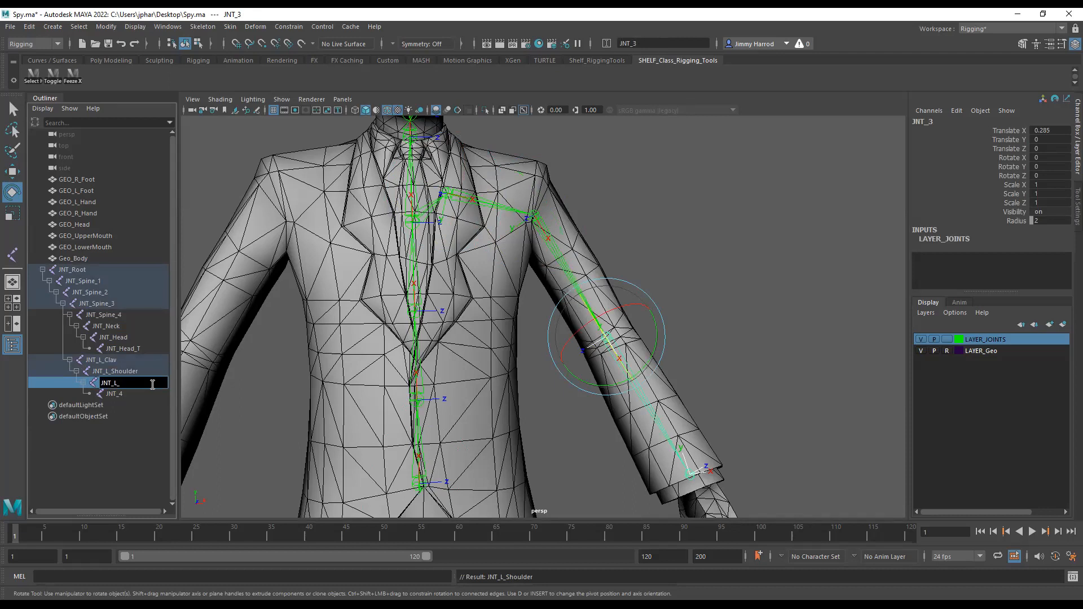
type("_Elbow")
key("Return")
Step: Rename the wrist joint JNT_4 as JNT_L_Wrist
double_click(108, 393)
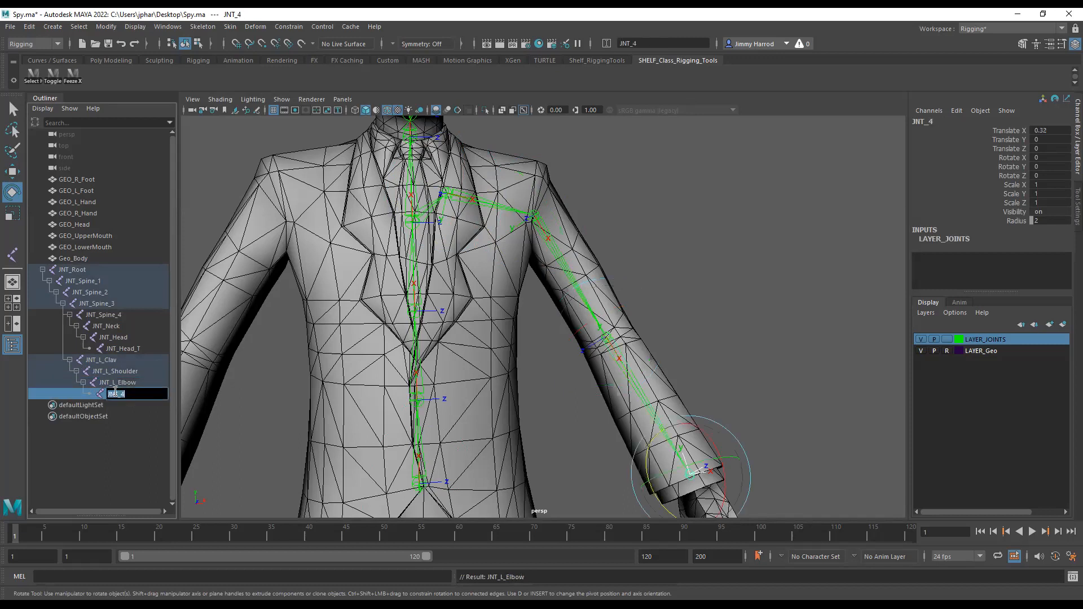
type("JNT_L_Wrist")
key("Return")
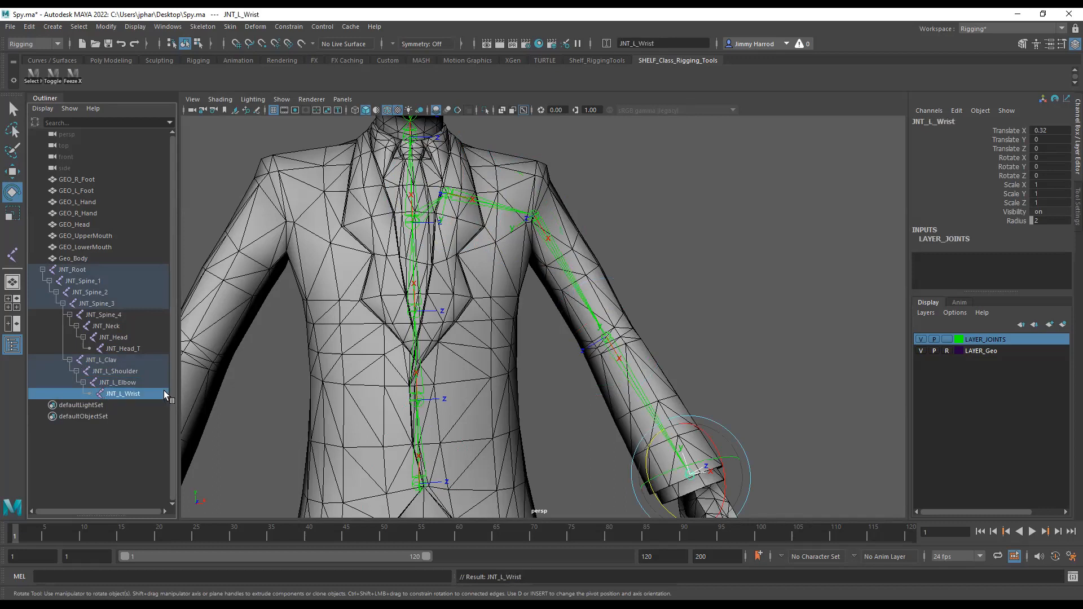
left_click(710, 283)
left_click_drag(709, 283, 693, 327, "alt")
Step: Select the whole JNT_Root hierarchy including the left arm joints and add it to the LAYER_JOINTS display layer
left_click(121, 359)
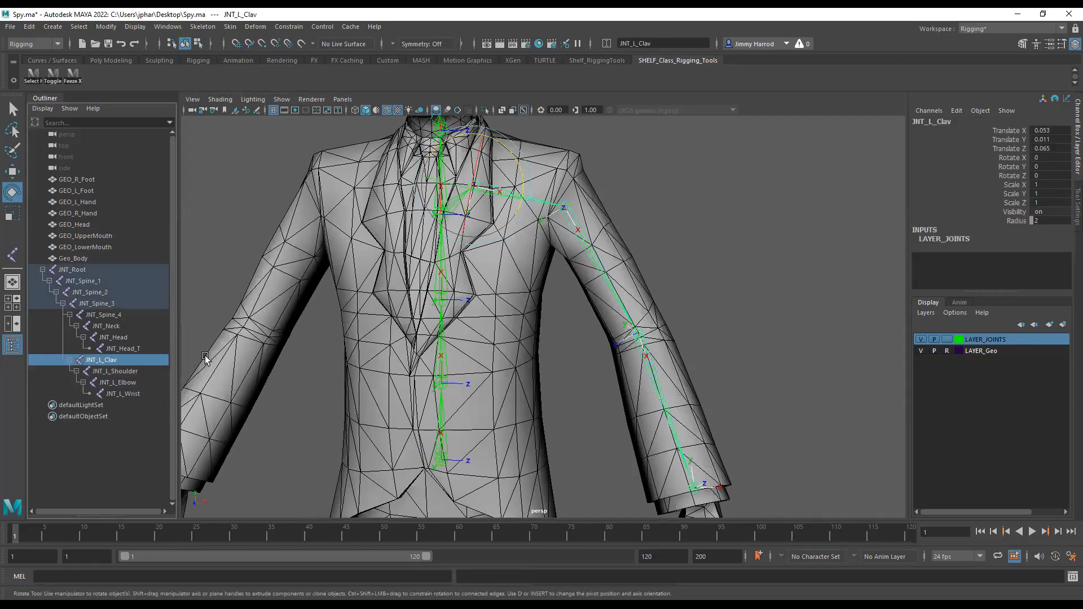
left_click(711, 236)
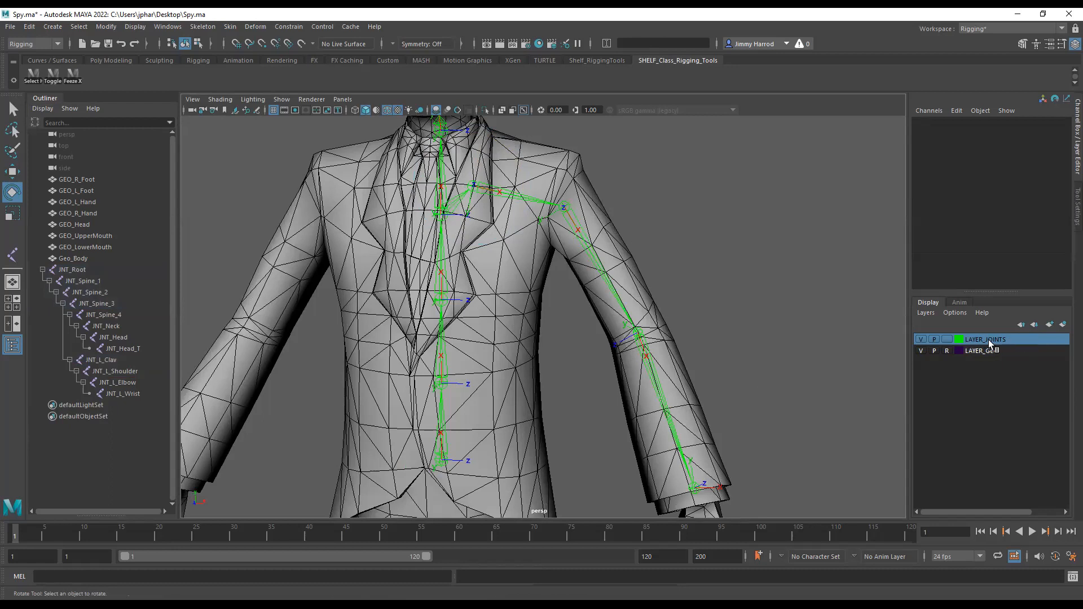
left_click(90, 270)
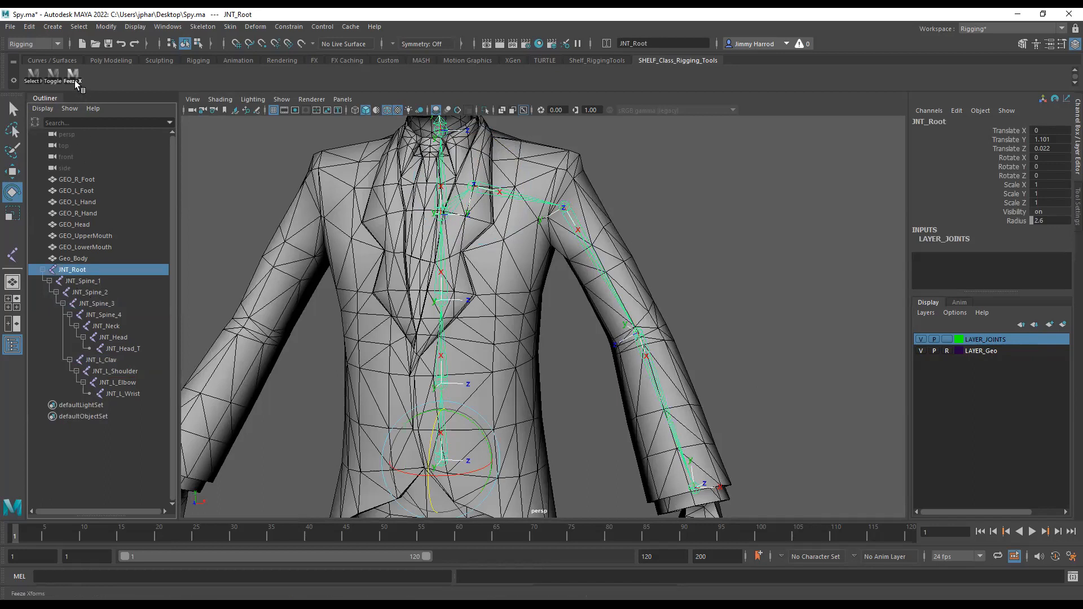
left_click(34, 79)
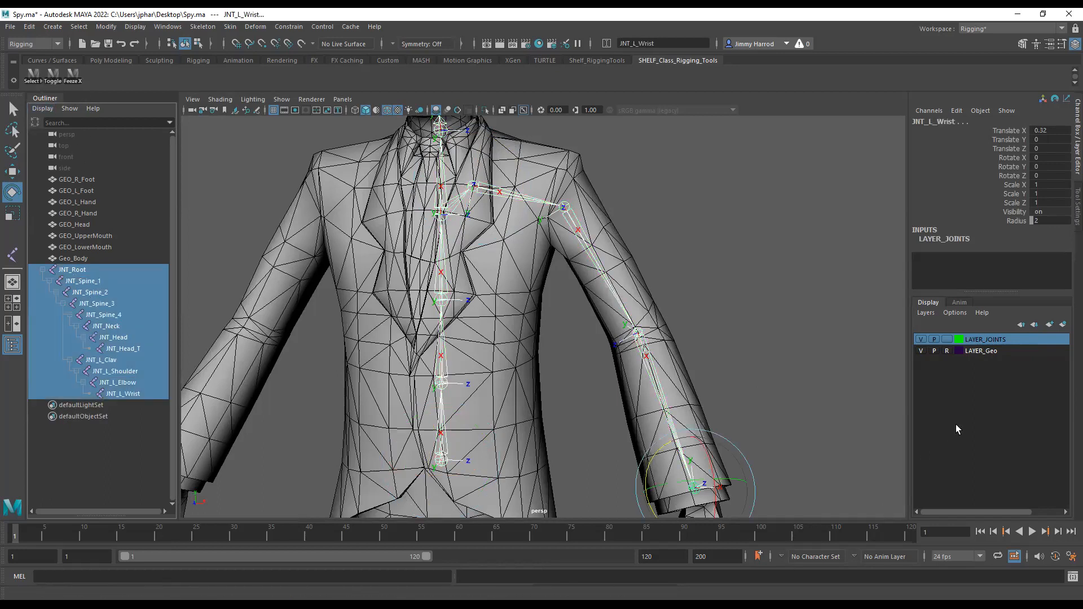
right_click(1033, 336)
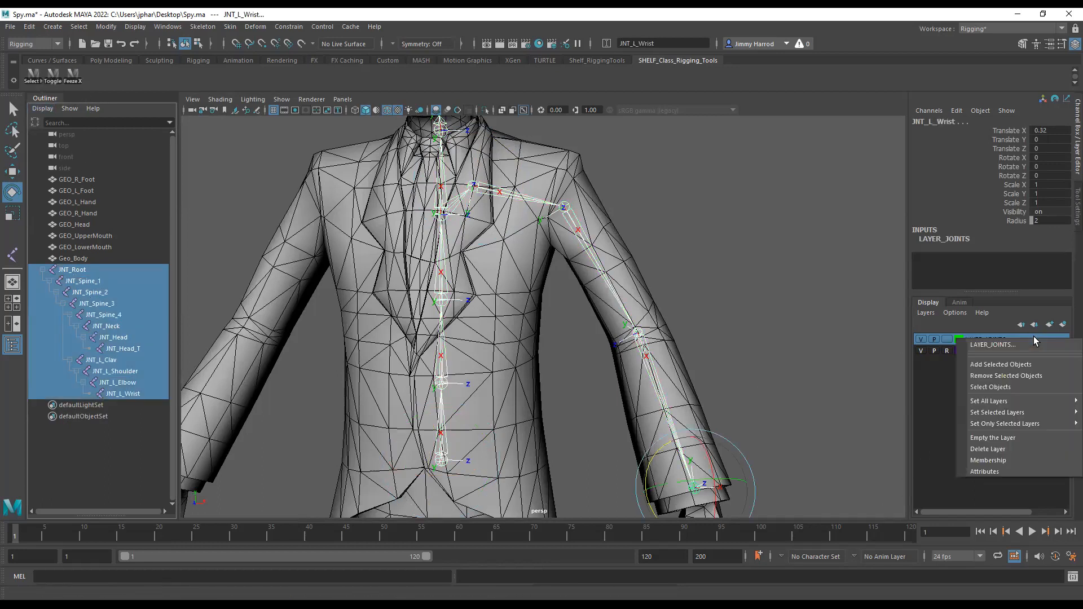
left_click(1036, 364)
left_click(835, 322)
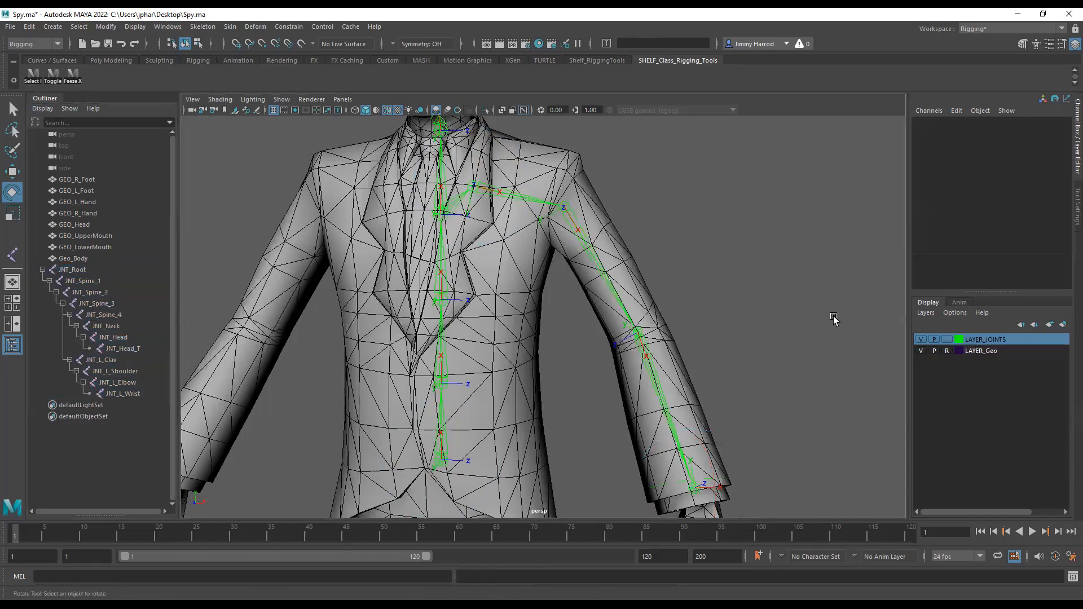
Step: Examine the left hand geometry below the JNT_L_Wrist joint from the front and the side in perspective
mouse_move(641, 459)
left_mouse_down("alt")
mouse_move(618, 461)
mouse_move(633, 462)
left_mouse_up("alt")
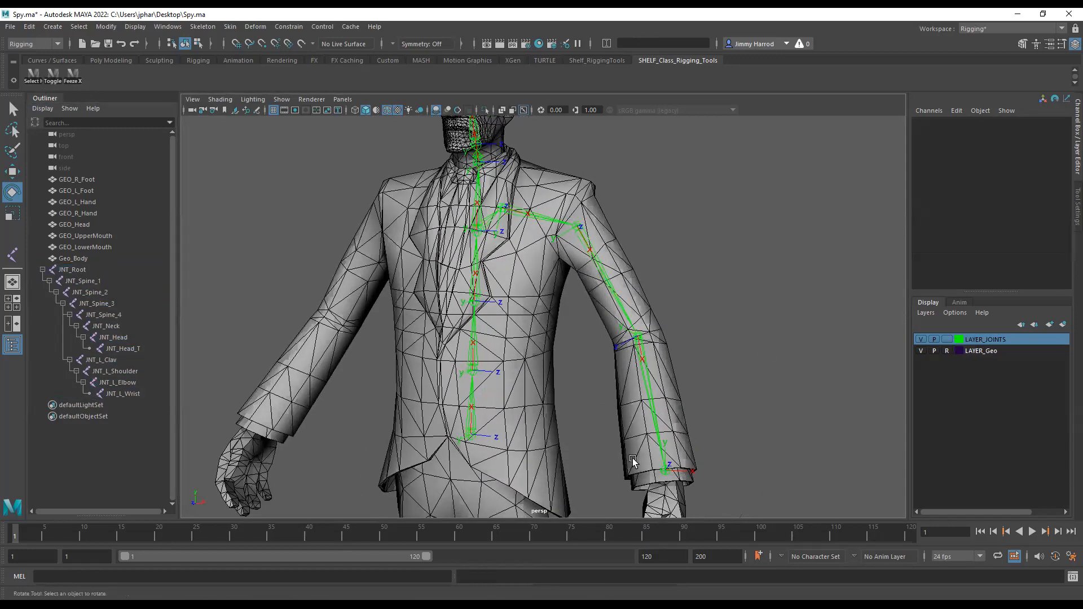
left_click_drag(714, 393, 701, 448, "alt")
middle_click_drag(716, 425, 722, 361, "alt")
mouse_move(722, 361)
left_mouse_down("alt")
mouse_move(710, 344)
mouse_move(718, 350)
left_mouse_up("alt")
middle_click_drag(718, 350, 716, 261, "alt")
scroll(535, 375, "up", 3)
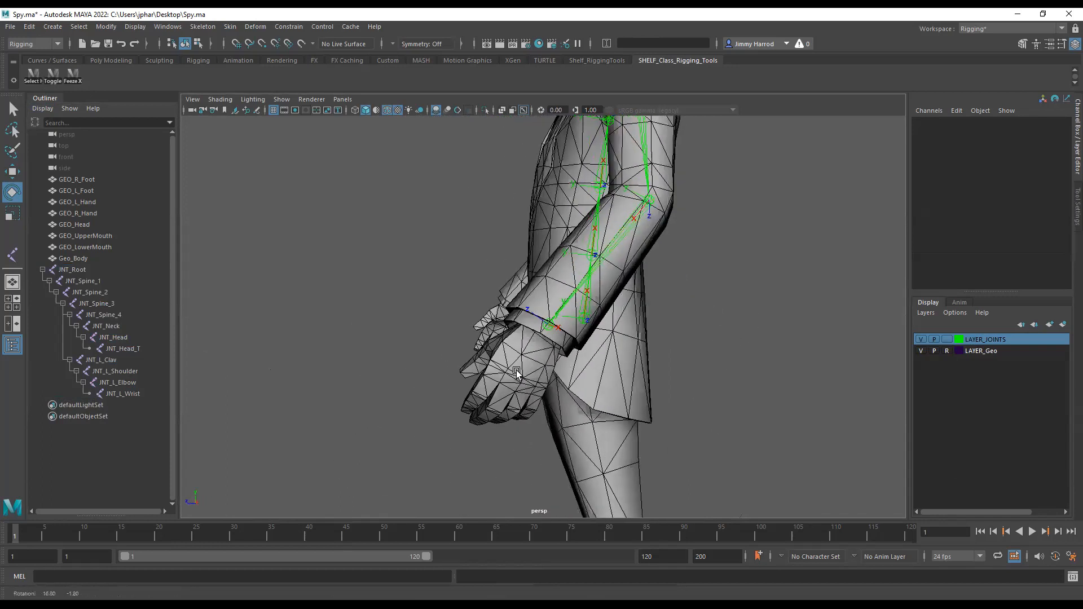
scroll(562, 388, "down", 2)
left_click_drag(556, 382, 674, 383, "alt")
scroll(732, 384, "up", 3)
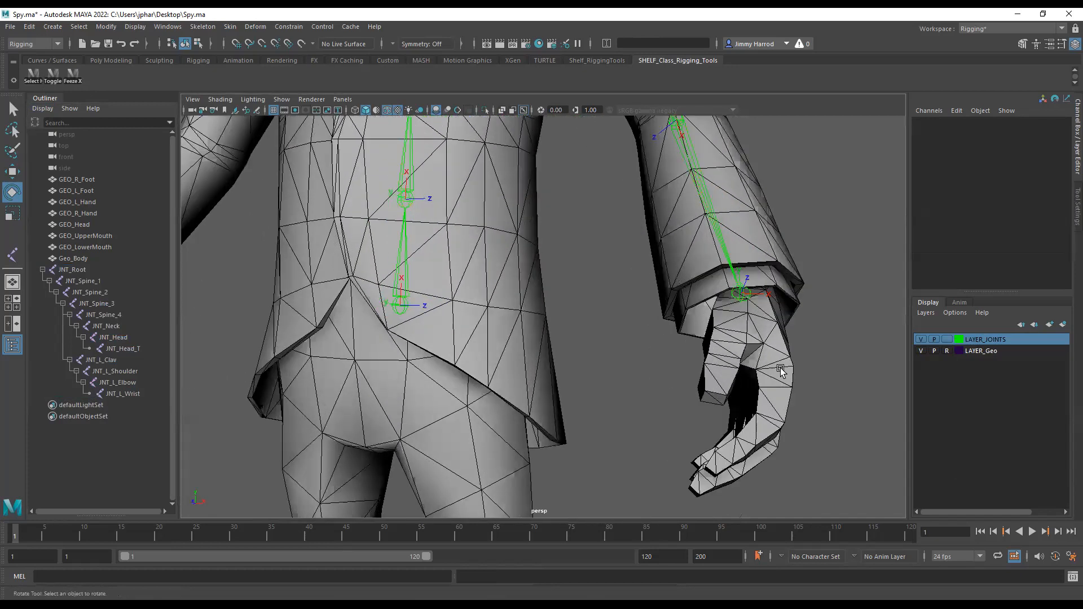
middle_click_drag(781, 371, 647, 331, "alt")
left_click_drag(647, 331, 654, 342, "alt")
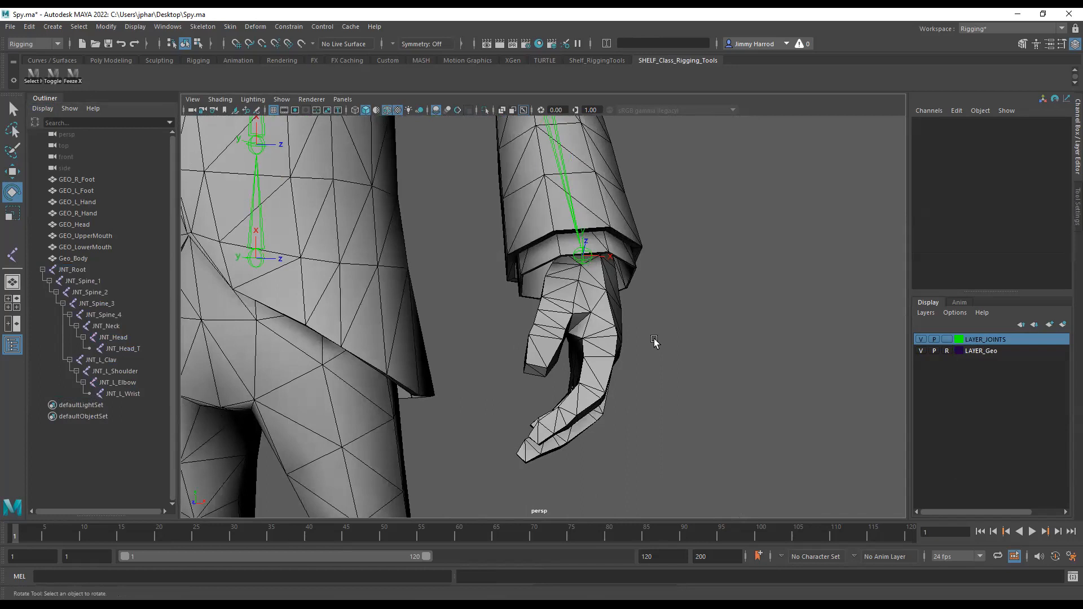
Step: Compare the left hand's shape in the side, front and perspective views
key("space")
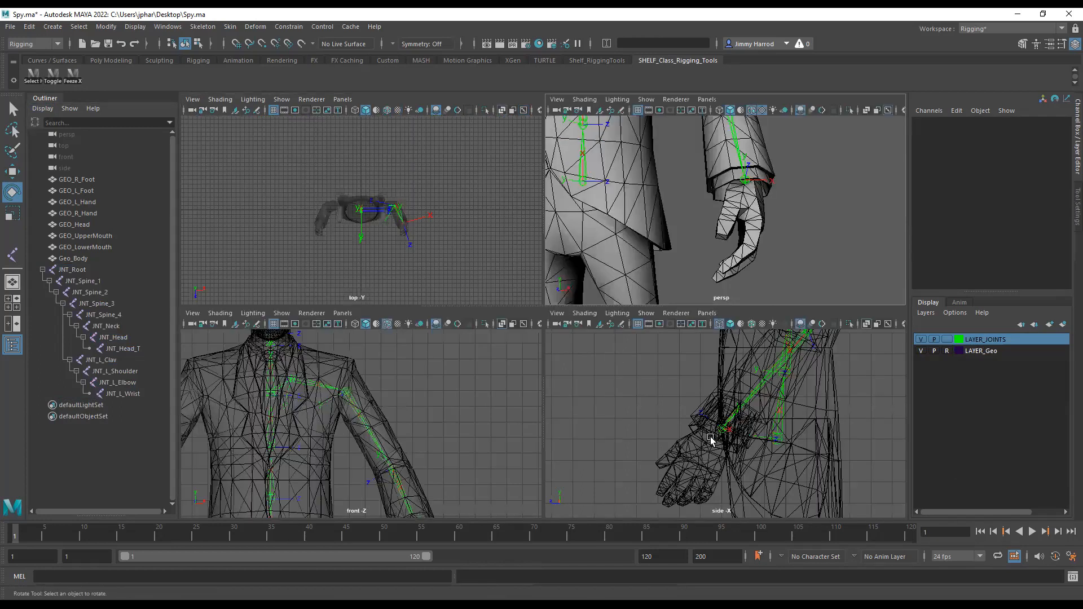
middle_click_drag(714, 438, 701, 359, "alt")
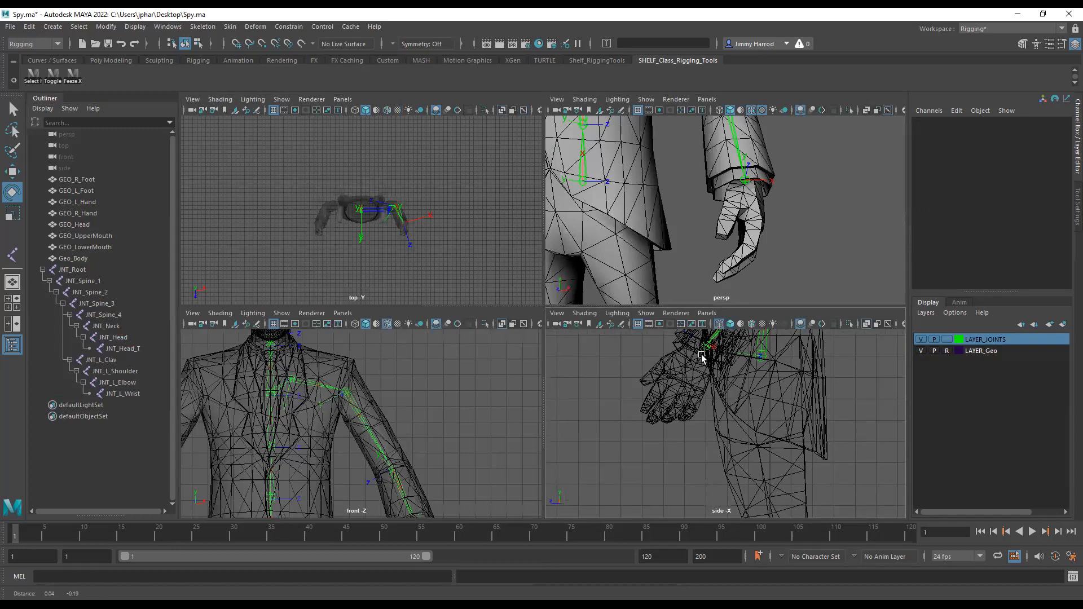
middle_click_drag(451, 461, 426, 359, "alt")
scroll(456, 450, "up", 3)
middle_click_drag(464, 461, 432, 336, "alt")
scroll(453, 417, "up", 4)
middle_click_drag(468, 382, 411, 443, "alt")
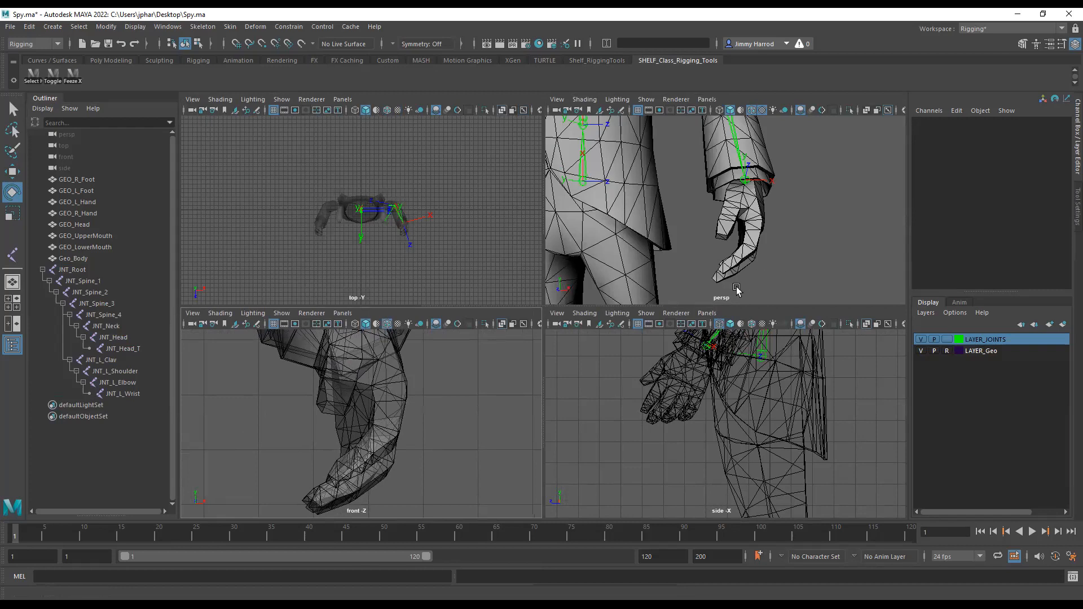
key("space")
scroll(592, 406, "up", 3)
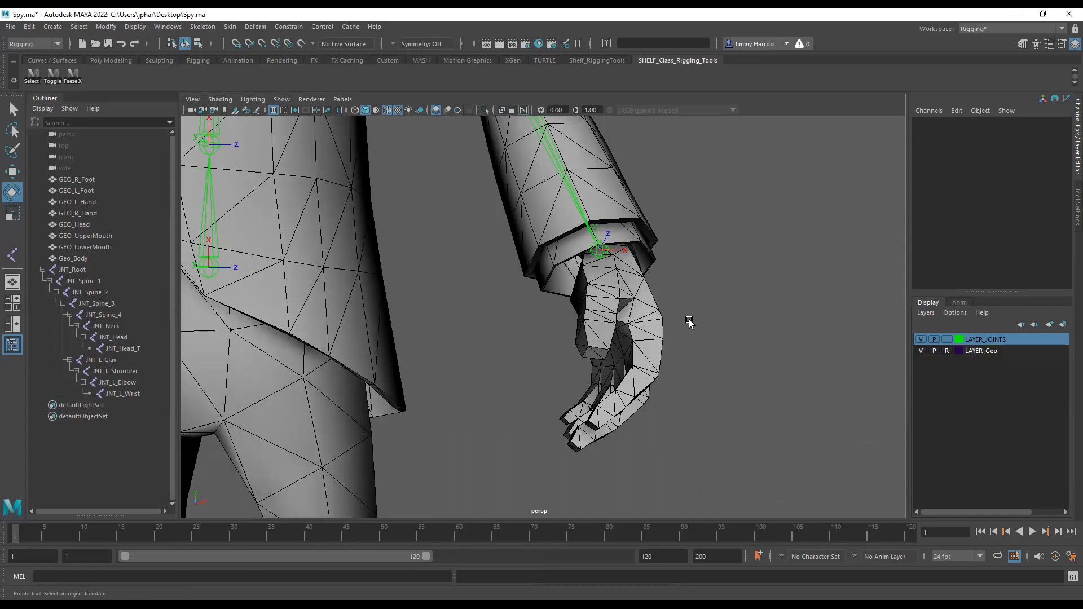
mouse_move(684, 343)
left_mouse_down("alt")
mouse_move(656, 356)
mouse_move(678, 362)
left_mouse_up("alt")
scroll(678, 362, "down", 3)
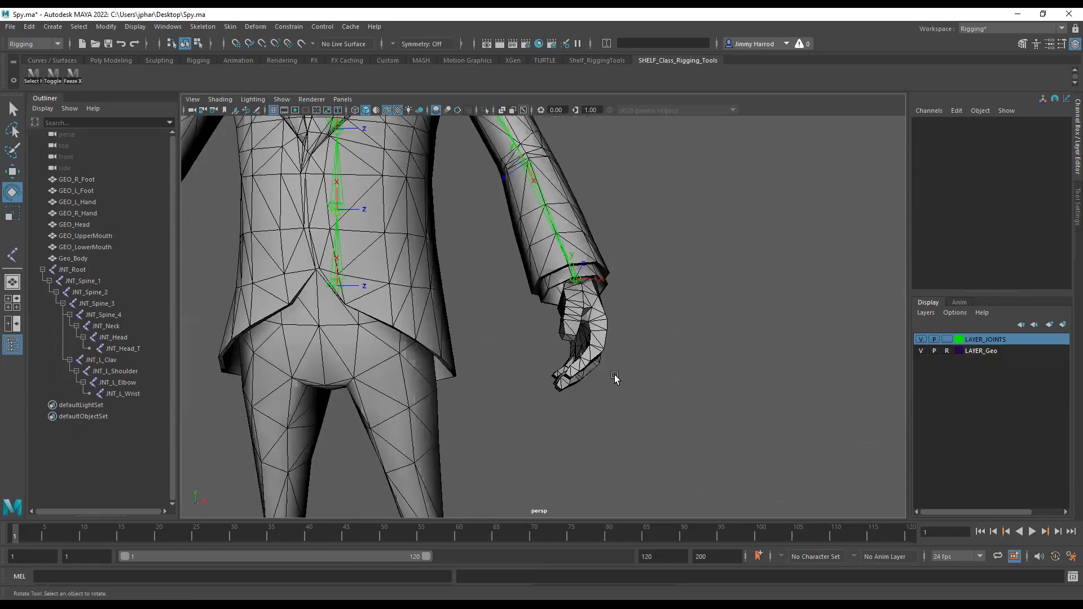
Step: Examine the left arm joints from collarbone to wrist in the front view and compare them with the perspective view
key("space")
key("space")
middle_click_drag(553, 269, 619, 488, "alt")
right_click_drag(681, 433, 414, 397, "alt")
middle_click_drag(621, 302, 668, 491, "alt")
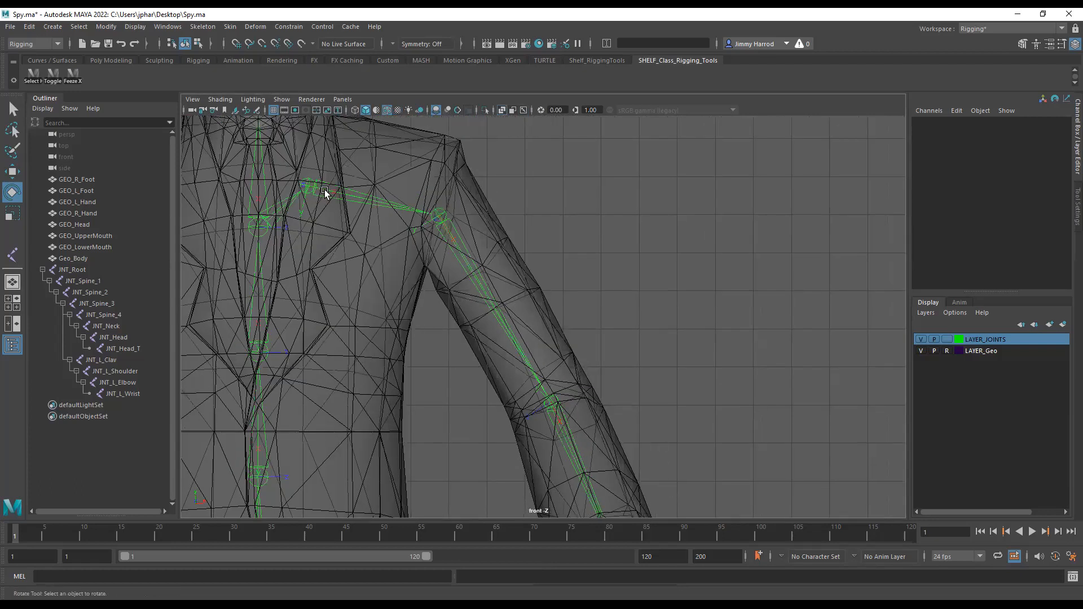
middle_click_drag(577, 382, 607, 284, "alt")
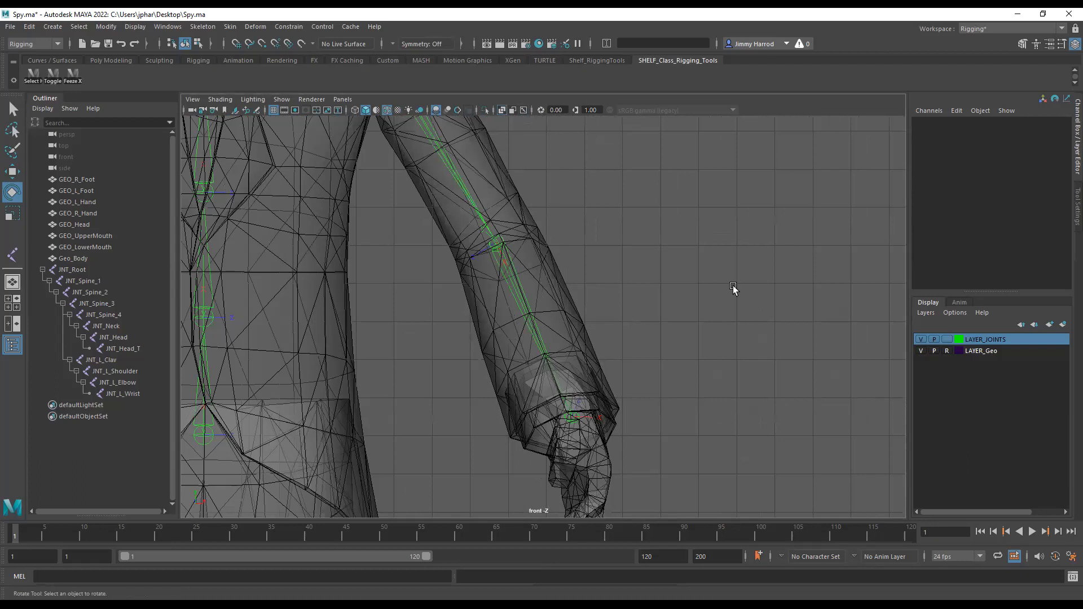
key("space")
key("space")
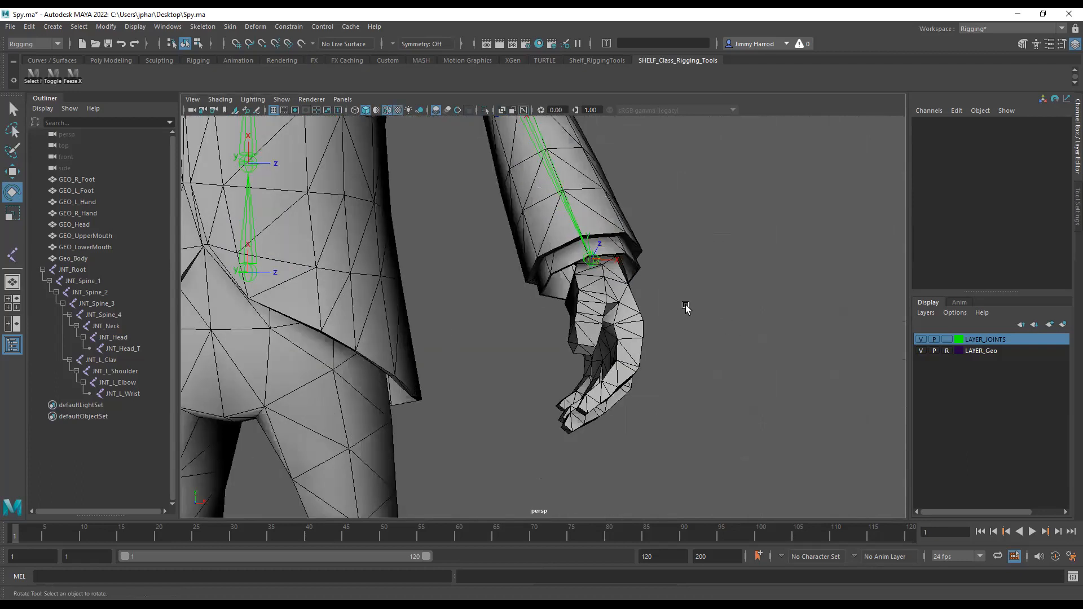
key("space")
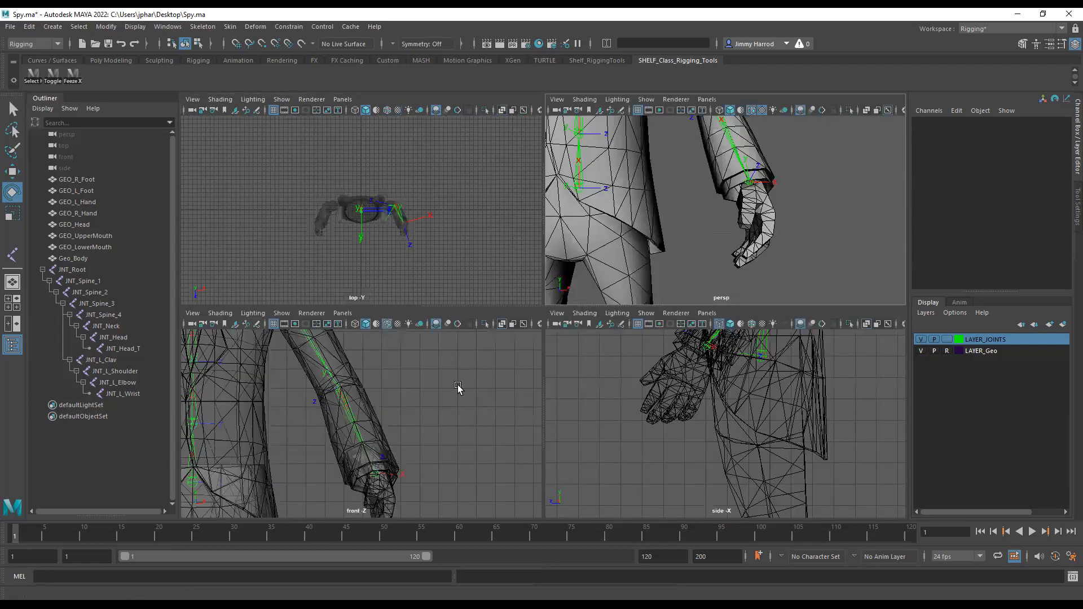
key("space")
Step: Examine the left hand's thumb, fingers and knuckles up close from several angles and frame the hand in the front view
left_click_drag(683, 355, 649, 364, "alt")
scroll(656, 341, "up", 5)
scroll(656, 339, "down", 3)
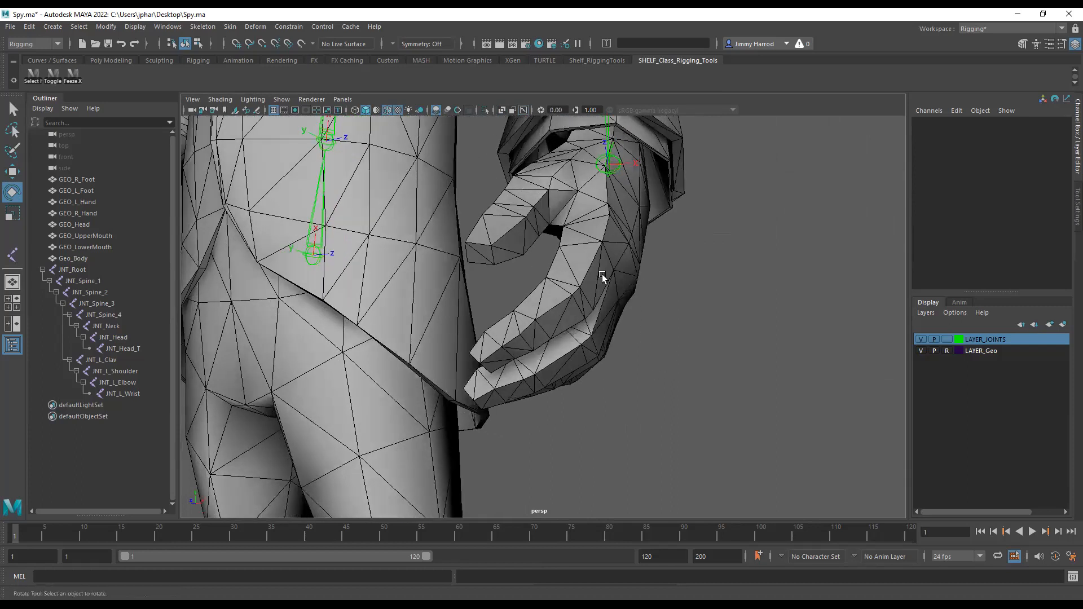
left_click_drag(657, 273, 601, 287, "alt")
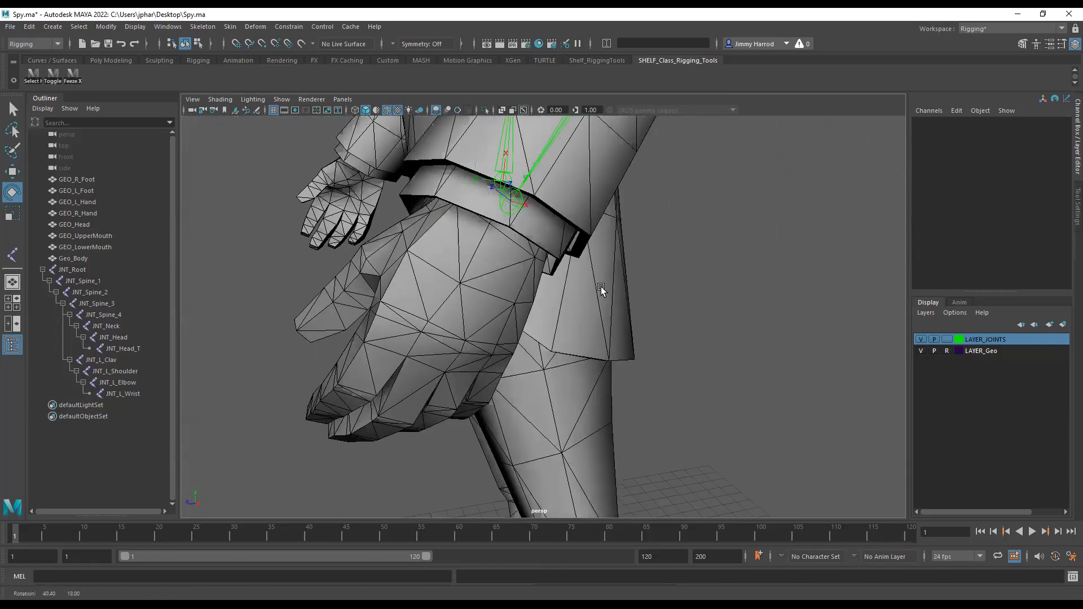
left_click_drag(492, 296, 477, 275, "alt")
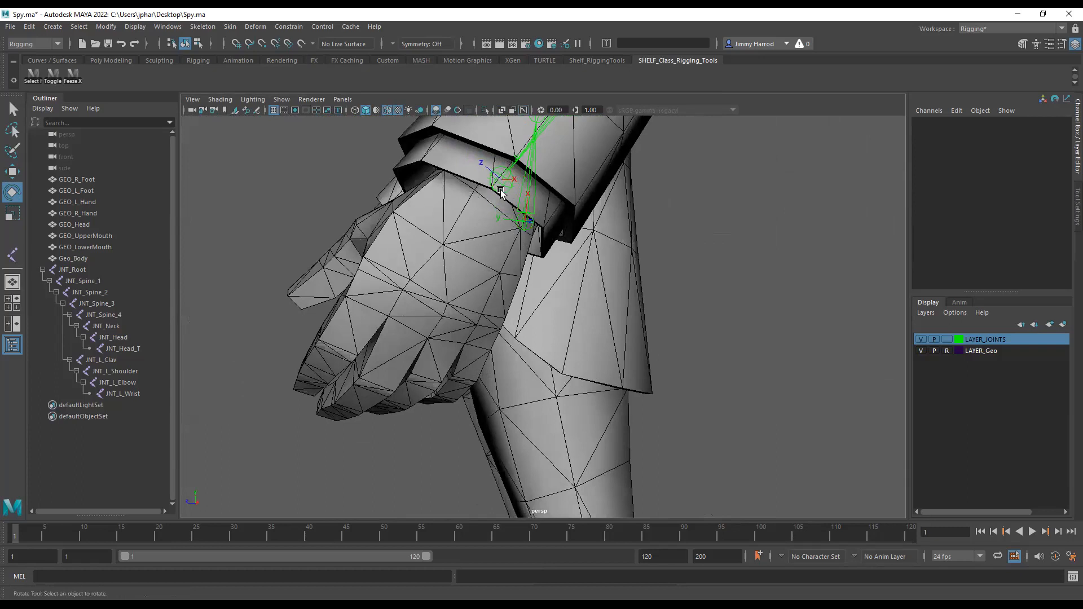
left_click_drag(491, 200, 490, 169, "alt")
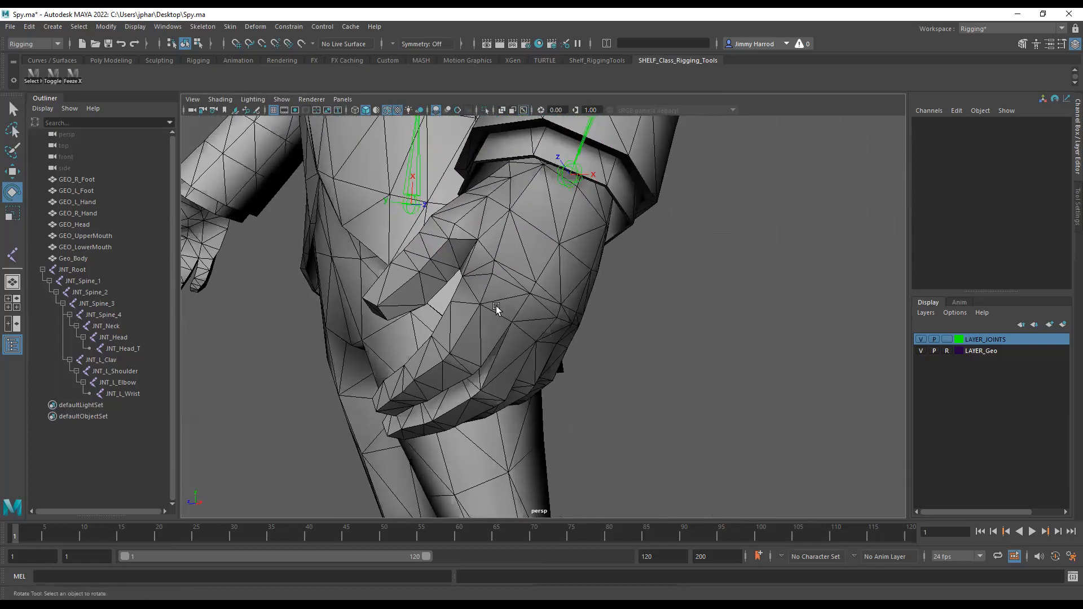
left_click_drag(559, 239, 584, 247, "alt")
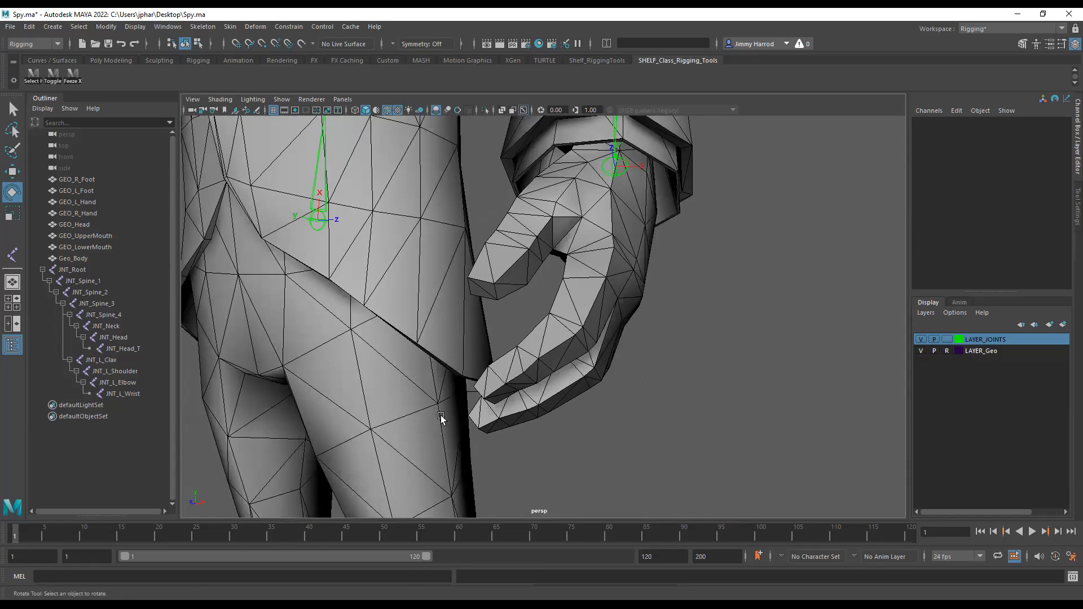
left_click_drag(613, 255, 634, 251, "alt")
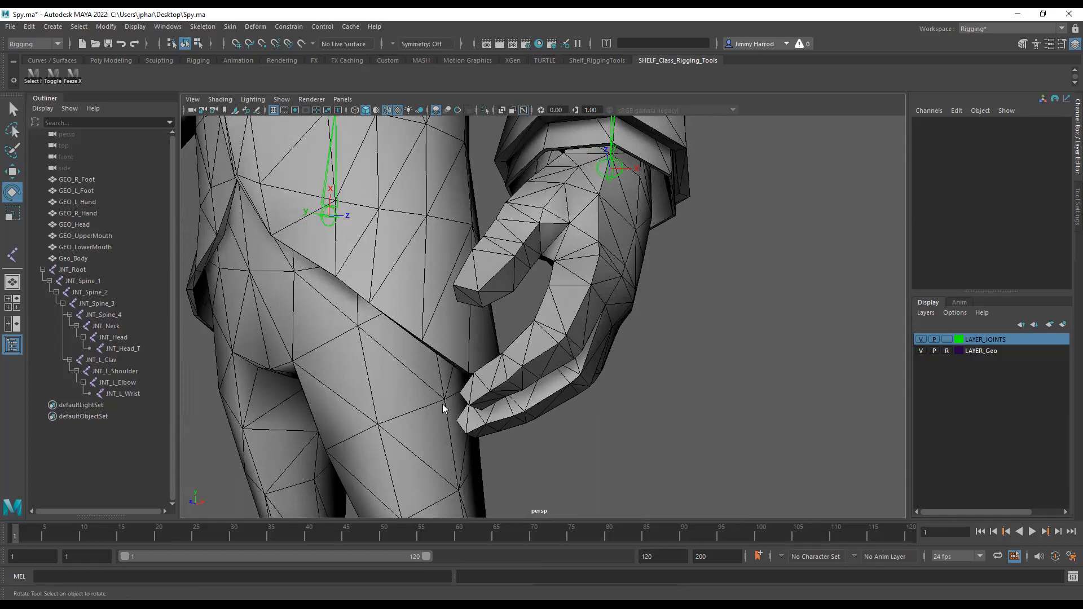
key("space")
key("space")
middle_click_drag(610, 254, 564, 186, "alt")
right_click_drag(564, 186, 662, 311, "alt")
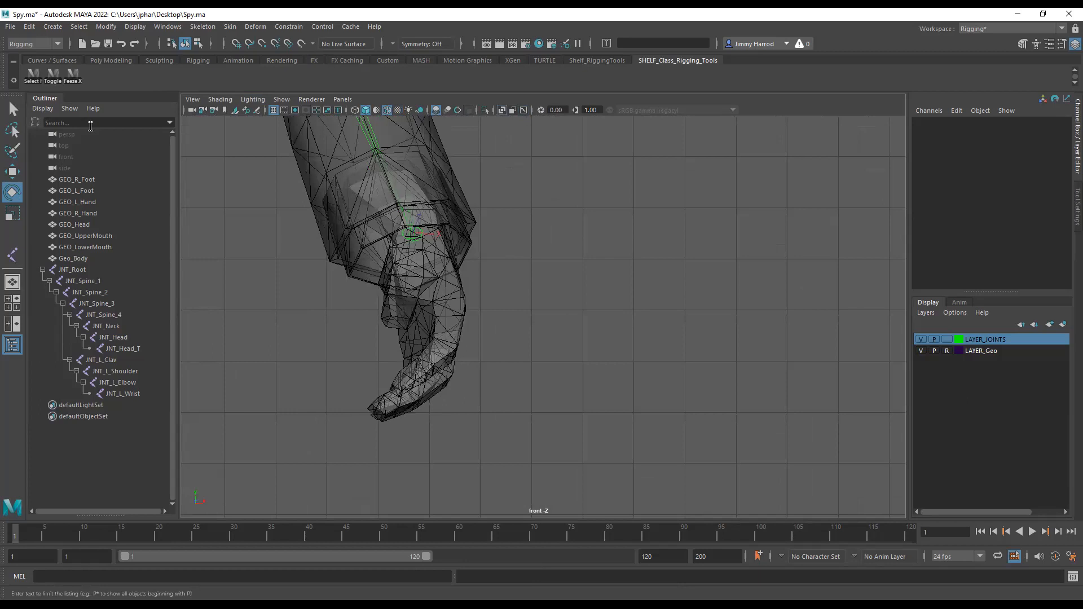
left_click(194, 28)
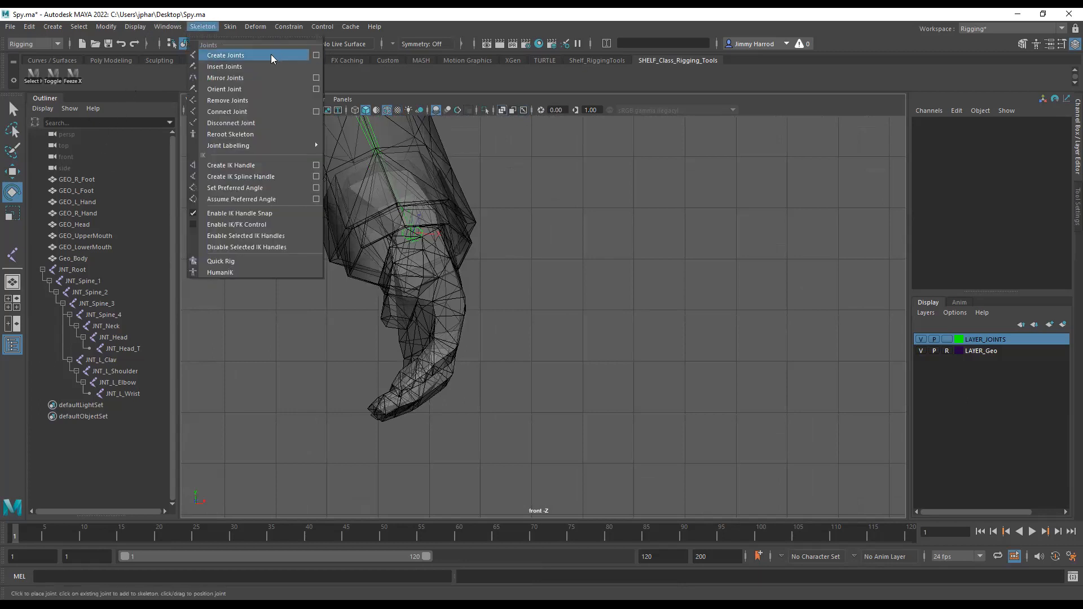
left_click(270, 55)
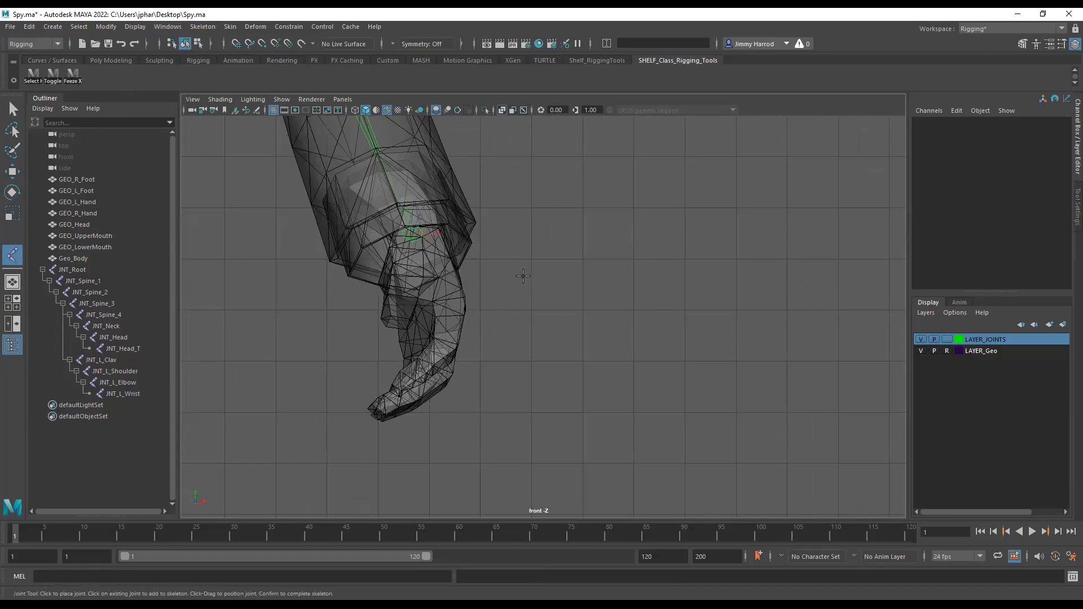
left_click(524, 273)
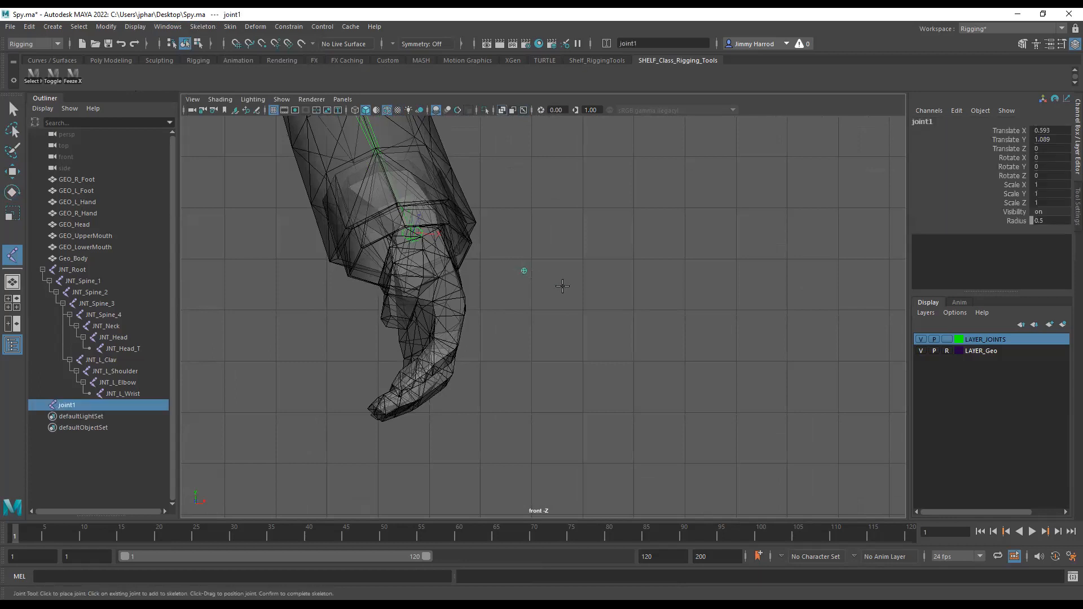
left_click(605, 305, "shift")
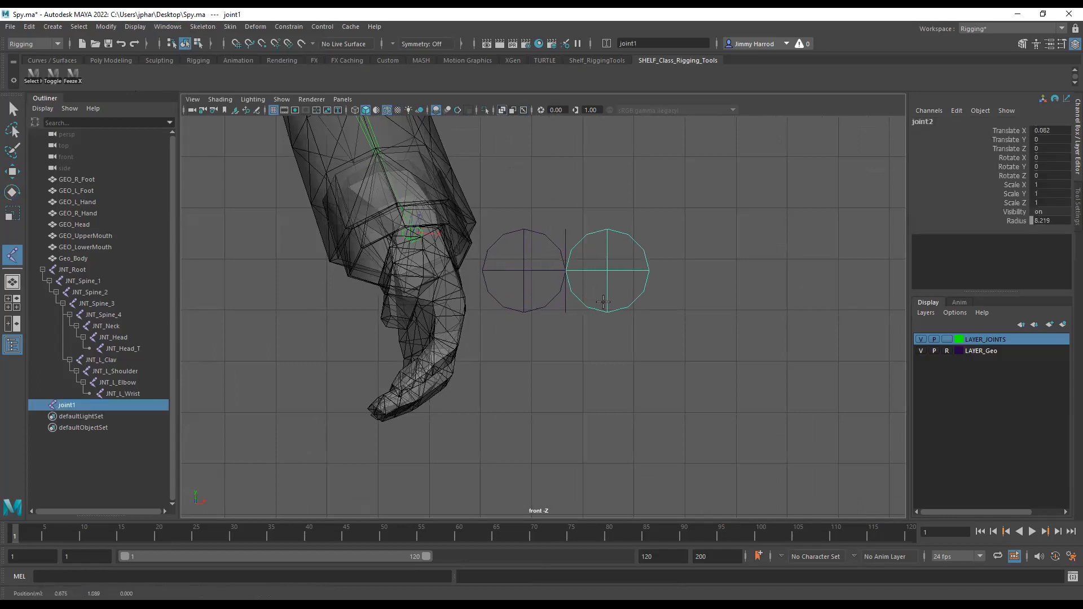
key("ctrl+z")
key("ctrl+z")
key("ctrl+z")
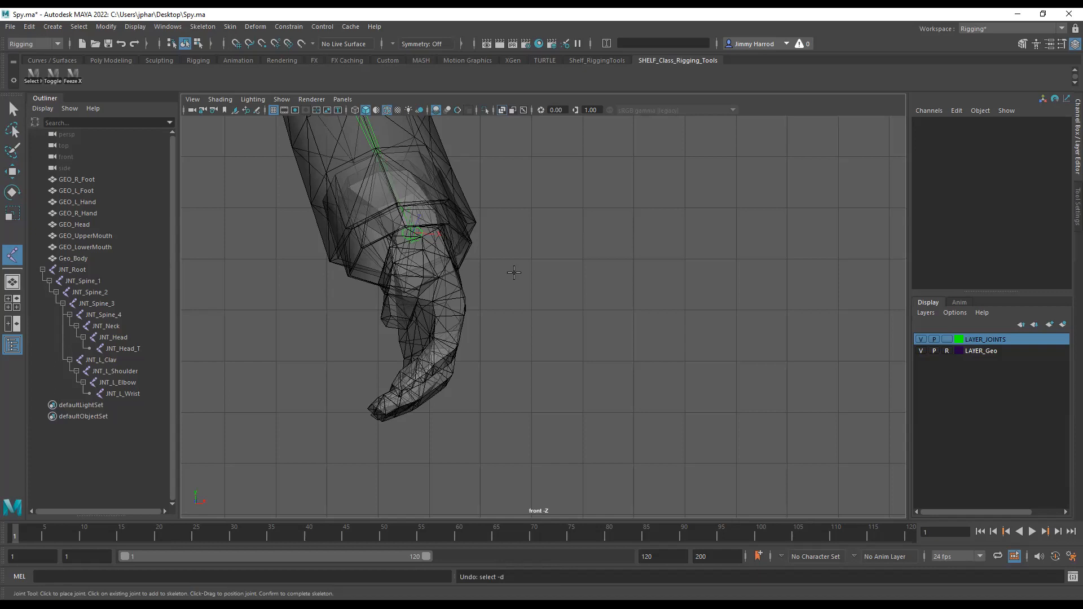
Step: Create a straight horizontal chain of four joints in the empty space beside the left hand in the front view
left_click(201, 27)
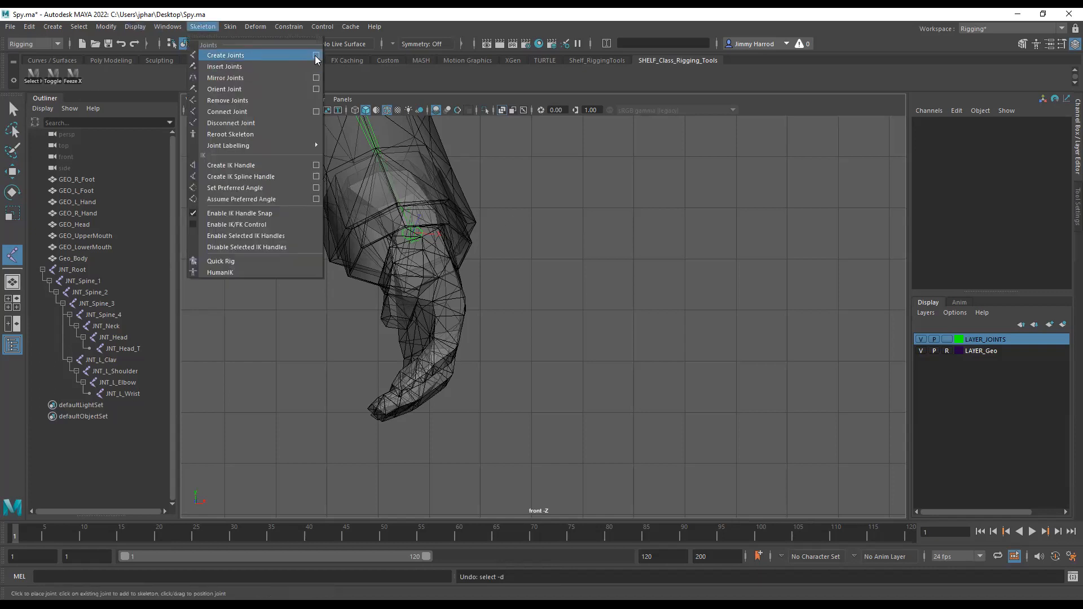
left_click(316, 56)
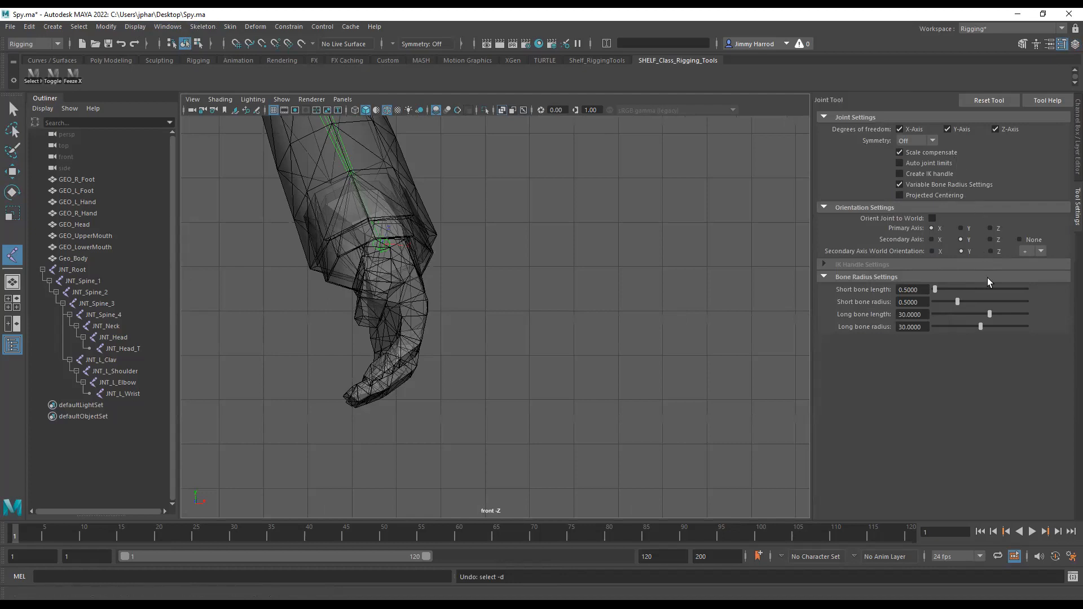
left_click(478, 256)
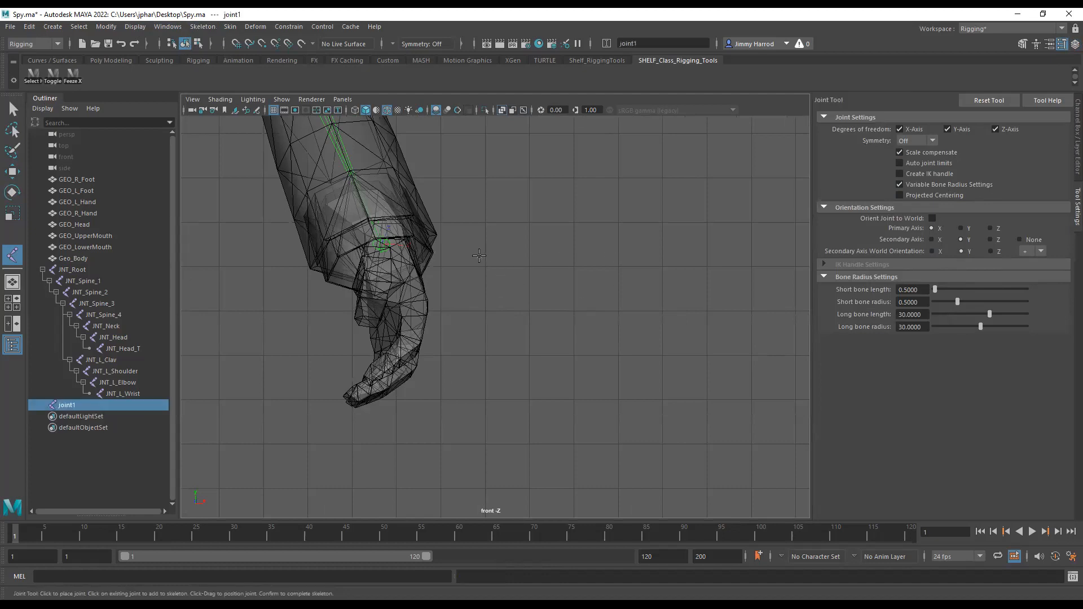
left_click(525, 257)
left_click(573, 257)
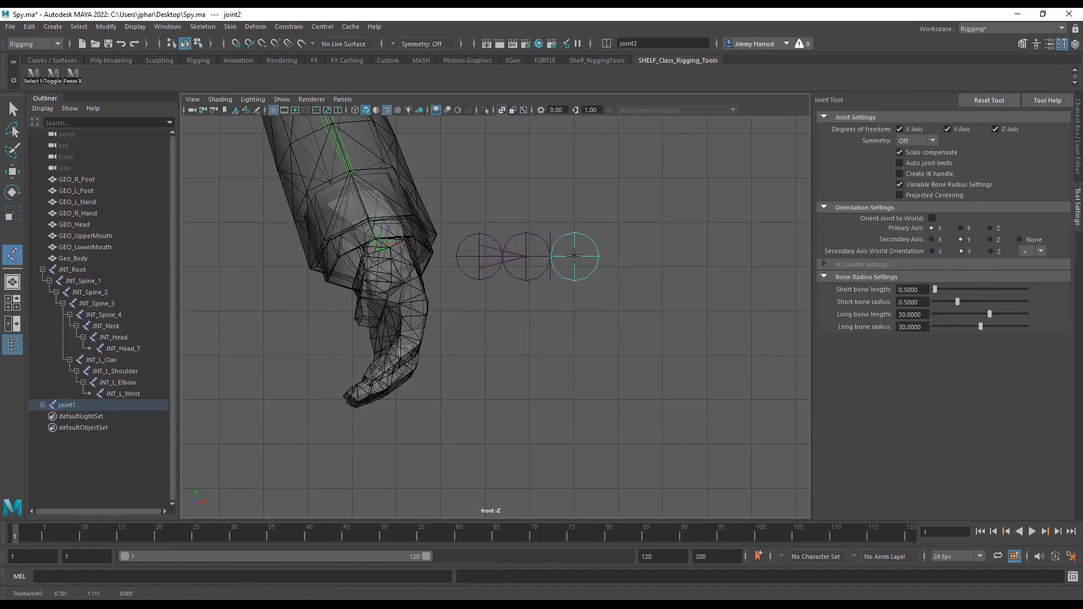
left_click(630, 257)
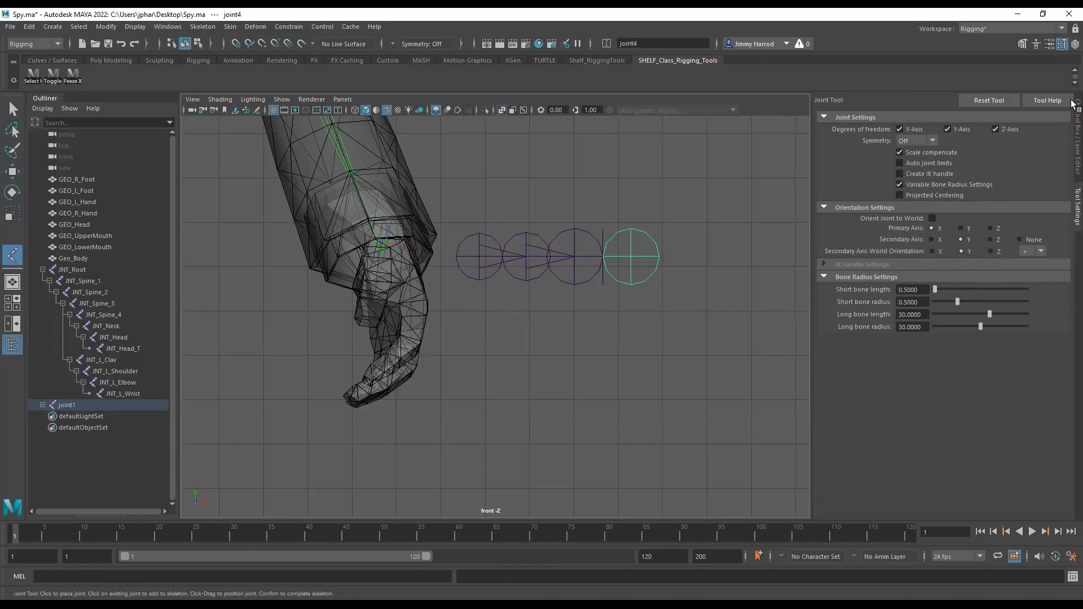
left_click(1077, 135)
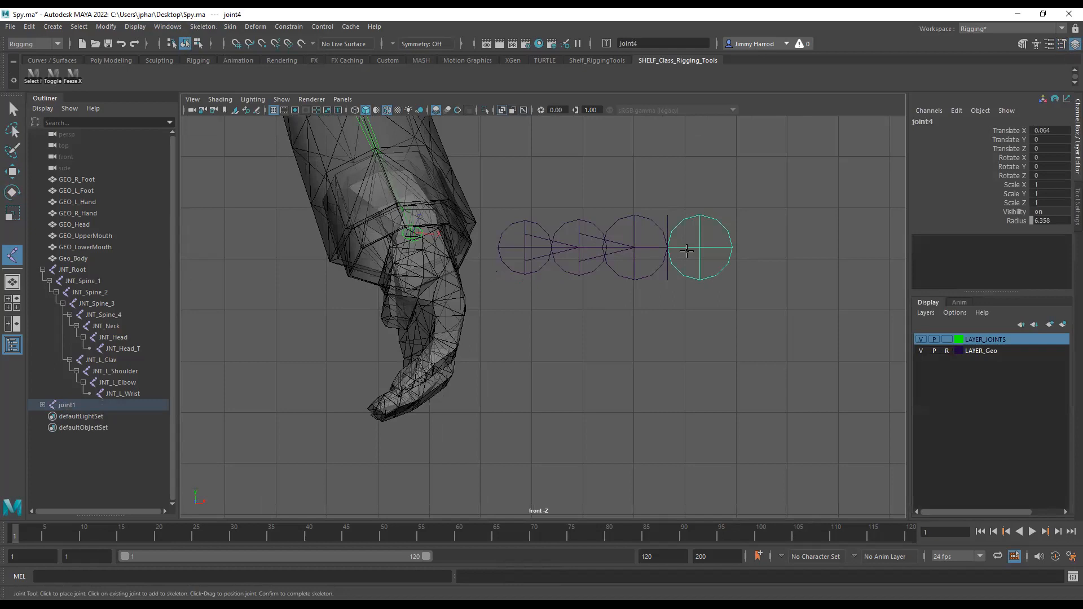
key("Return")
Step: Set the radius of all four joints in the new finger chain to 1.5
left_click(621, 315)
left_click(527, 270)
left_click(34, 76)
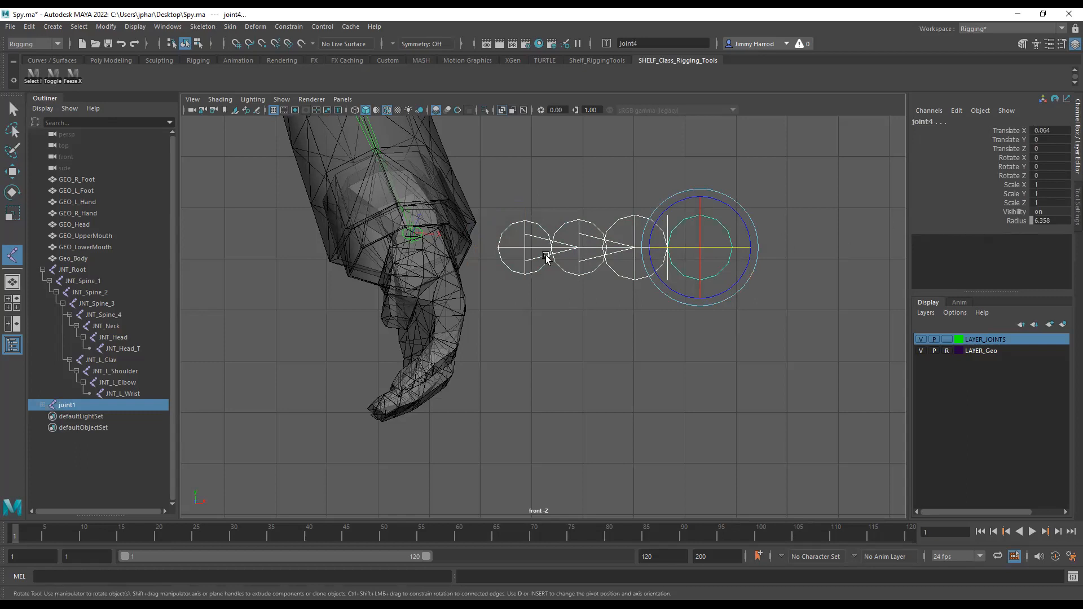
left_click(1021, 224)
middle_click_drag(876, 319, 839, 318)
double_click(1054, 220)
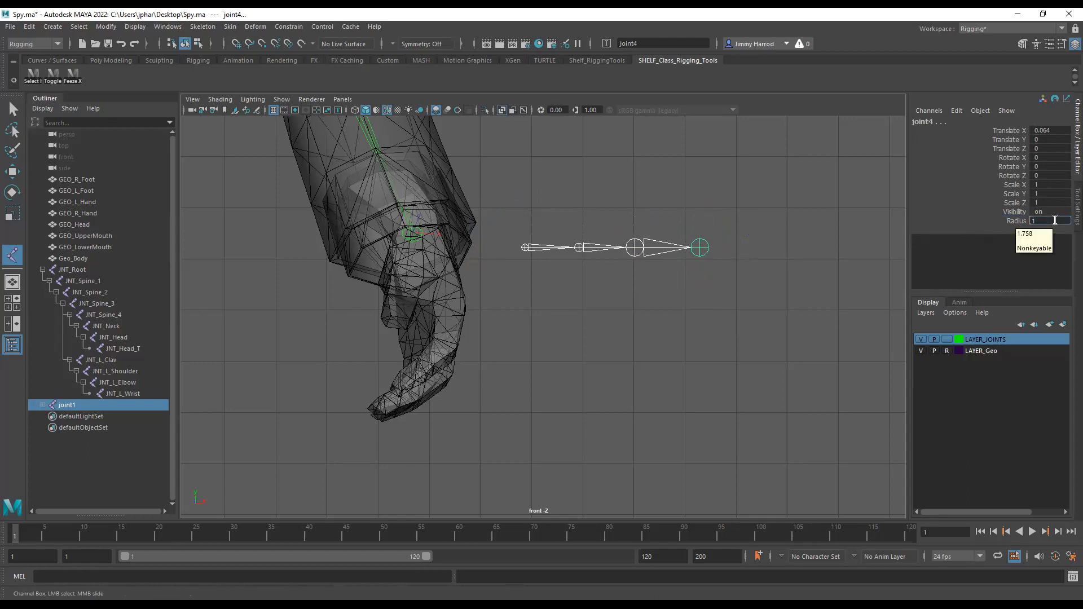
type("1.5")
key("Return")
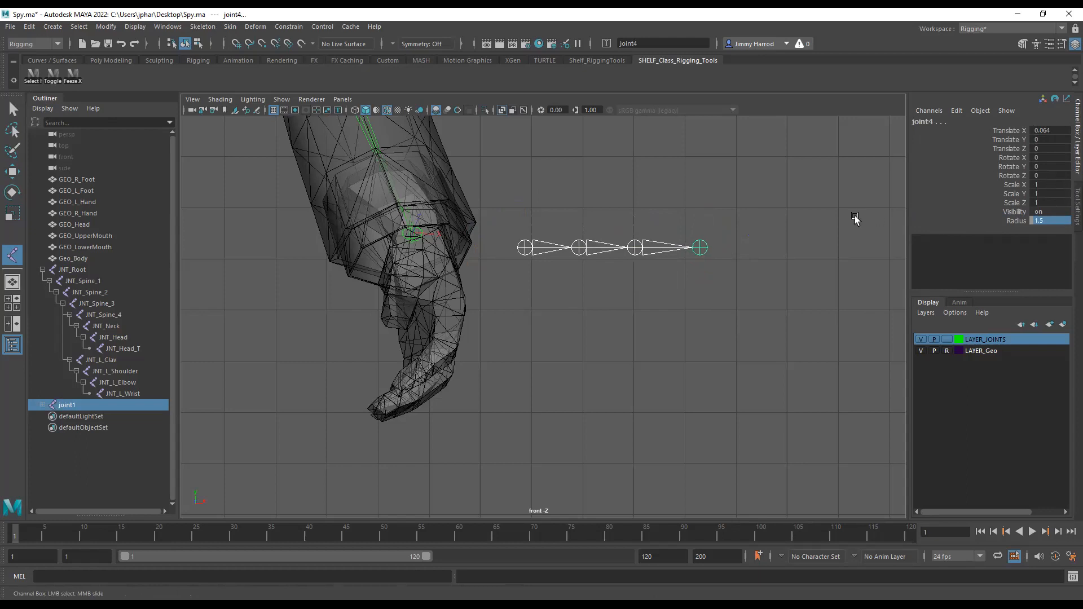
Step: Show the local rotation axes on every joint of the new finger chain and inspect them in the perspective view
key("e")
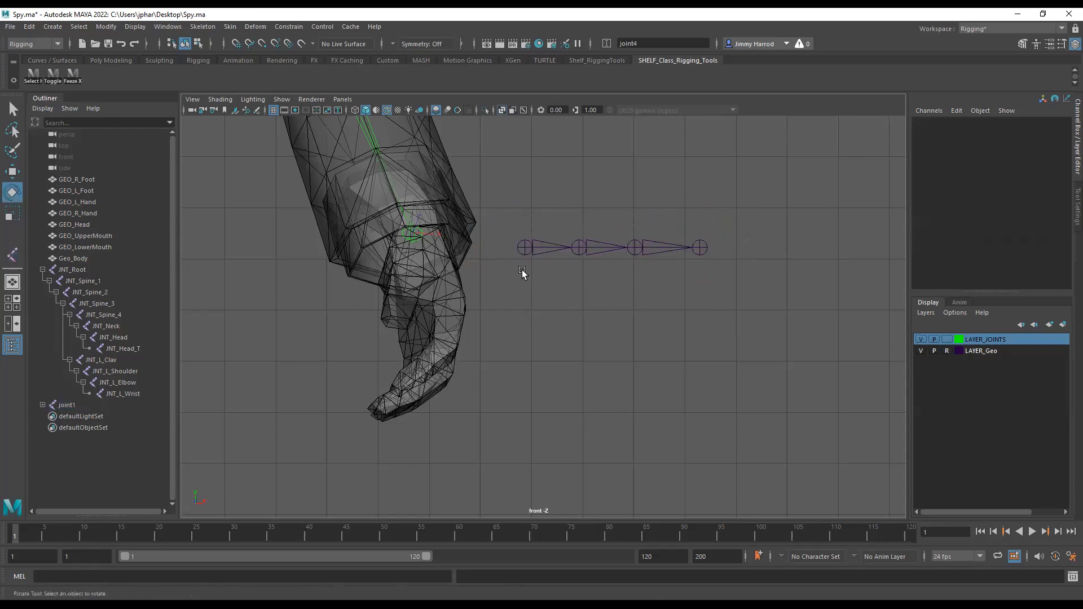
left_click(34, 76)
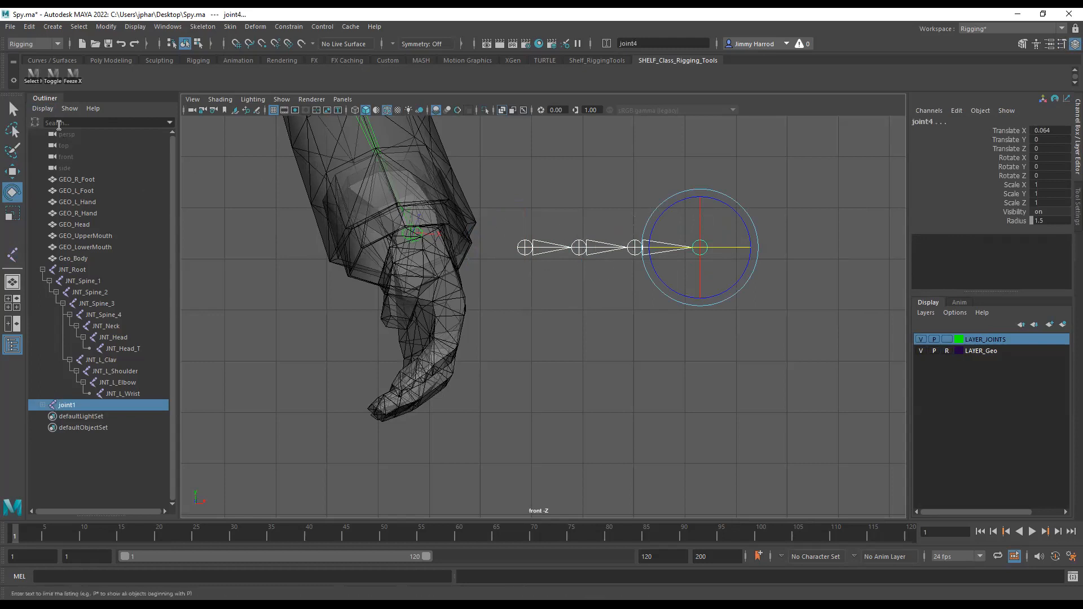
left_click(53, 74)
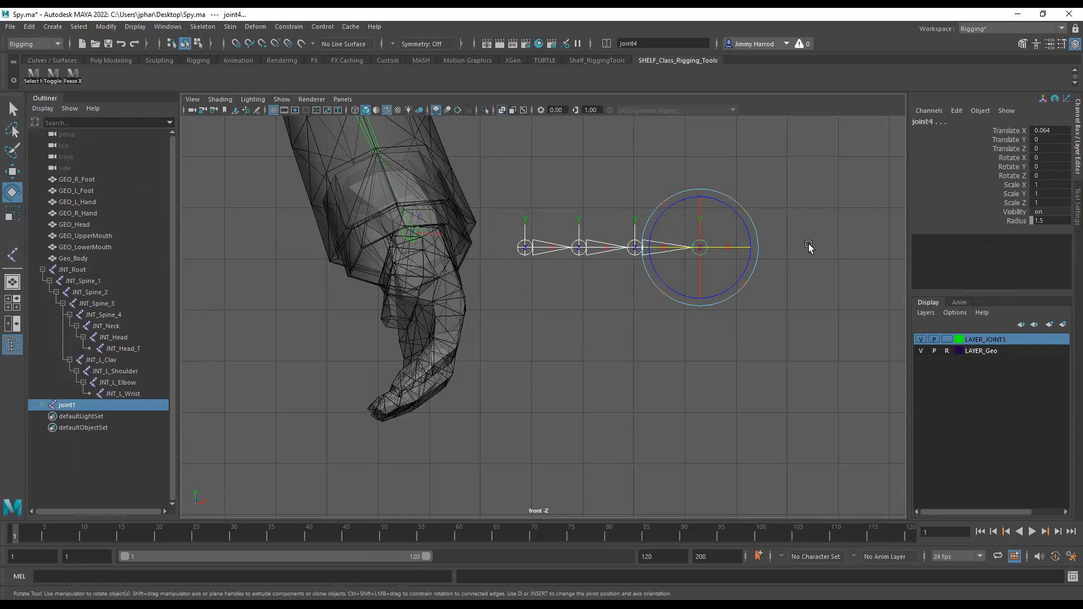
key("space")
key("space")
left_click_drag(809, 280, 791, 277, "alt")
middle_click_drag(790, 276, 701, 241, "alt")
left_click_drag(701, 241, 693, 293, "alt")
left_click(766, 268)
left_click_drag(737, 286, 756, 266, "alt")
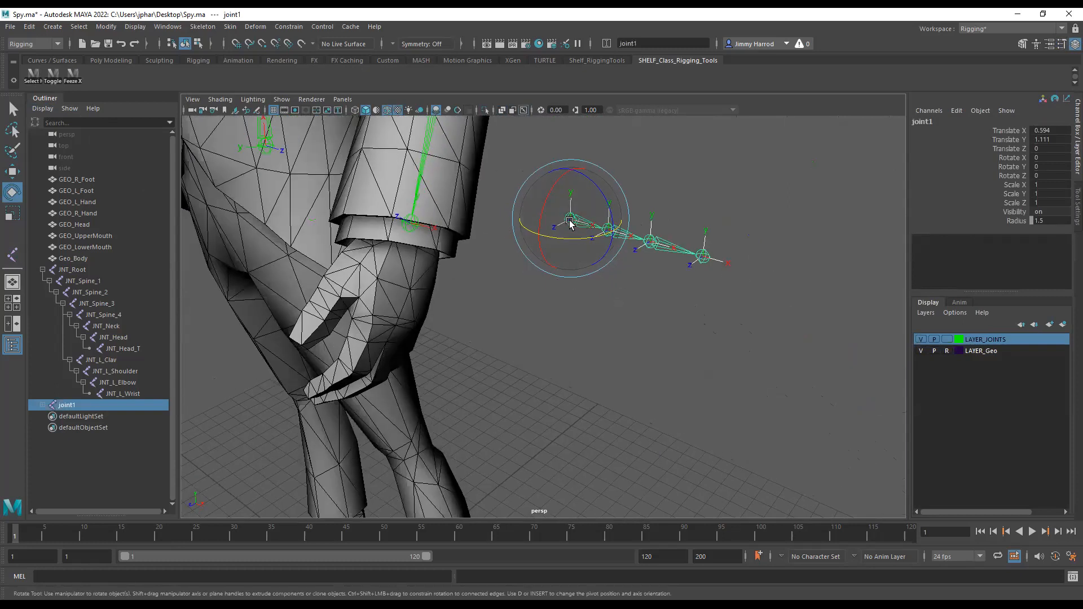
left_click(726, 176)
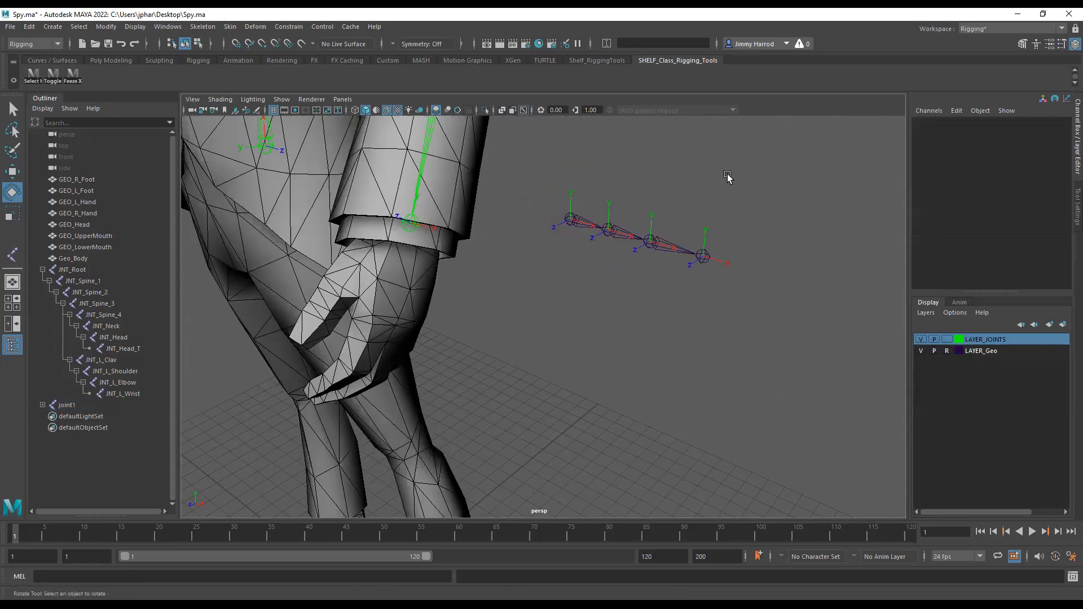
Step: Test-rotate the finger chain's root joint about Z to about -88 degrees, and undo each rotation
left_click(571, 221)
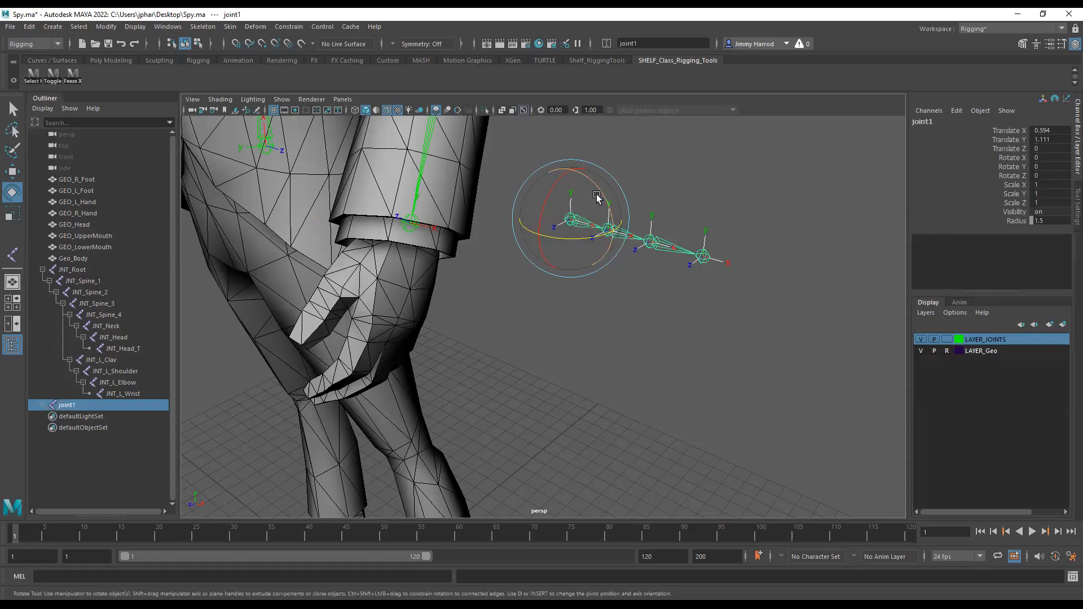
left_click_drag(596, 187, 611, 255)
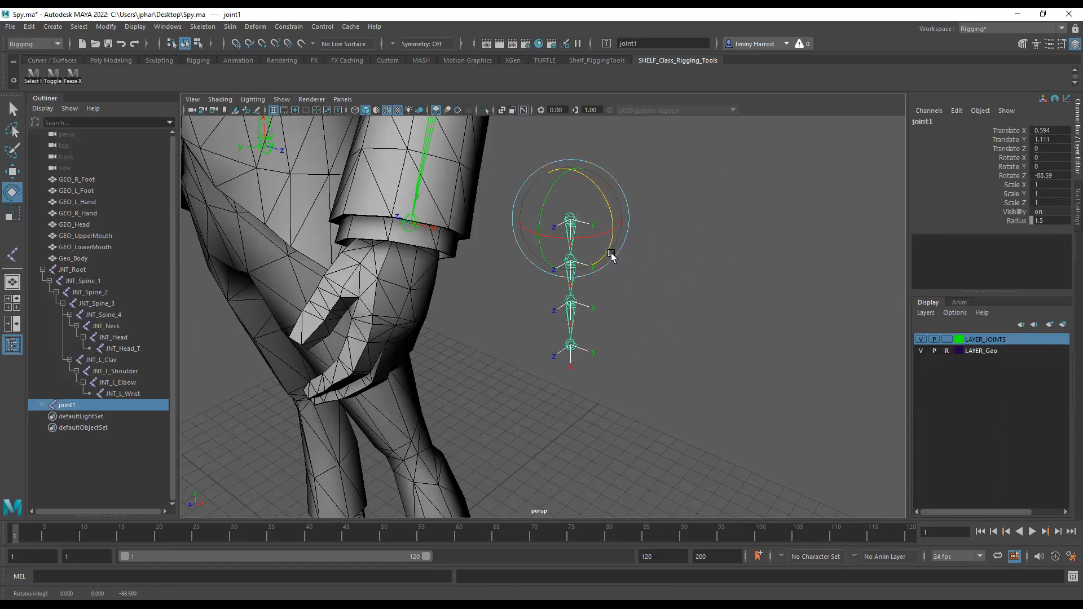
key("ctrl+z")
left_click_drag(596, 189, 610, 259)
key("ctrl+z")
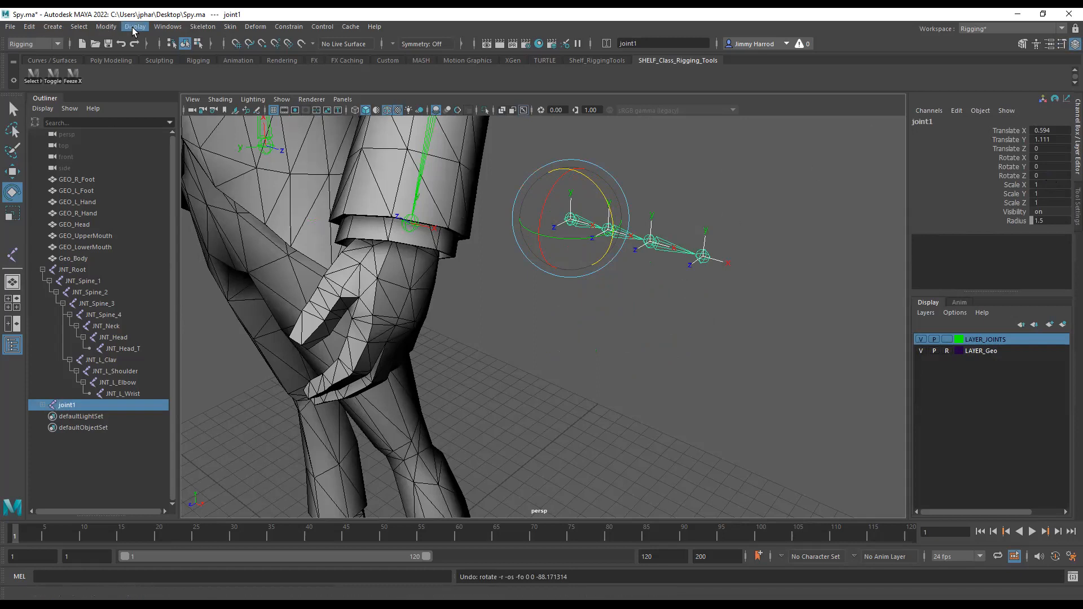
Step: Orient the finger chain from its root, including children, with primary axis X, secondary axis Z and secondary axis world orientation negative Z
left_click(203, 27)
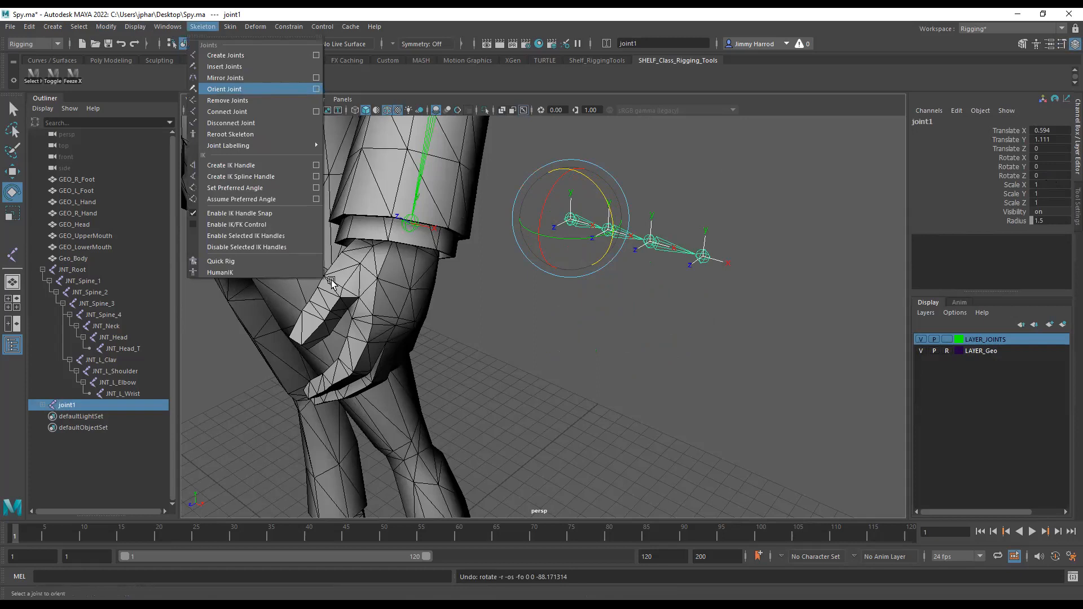
left_click(316, 89)
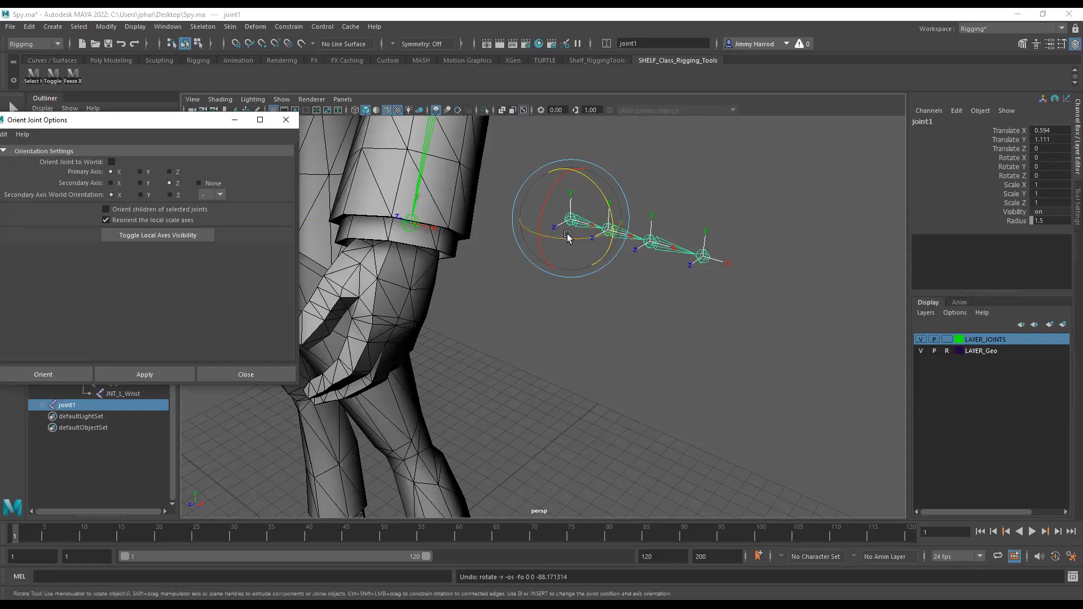
left_click_drag(551, 273, 527, 275, "alt")
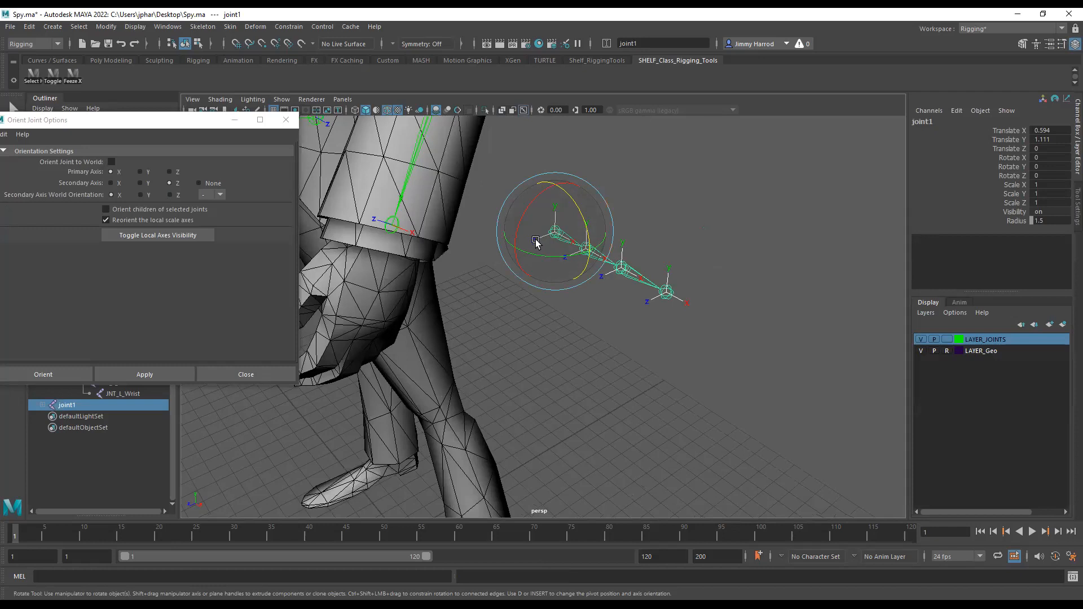
left_click(220, 195)
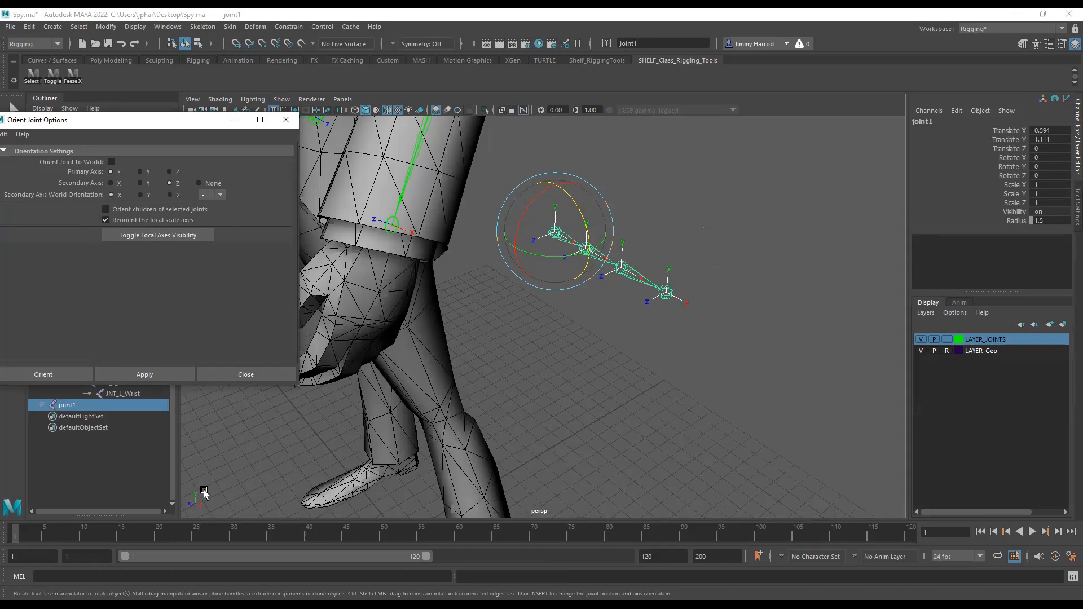
left_click_drag(218, 483, 193, 511)
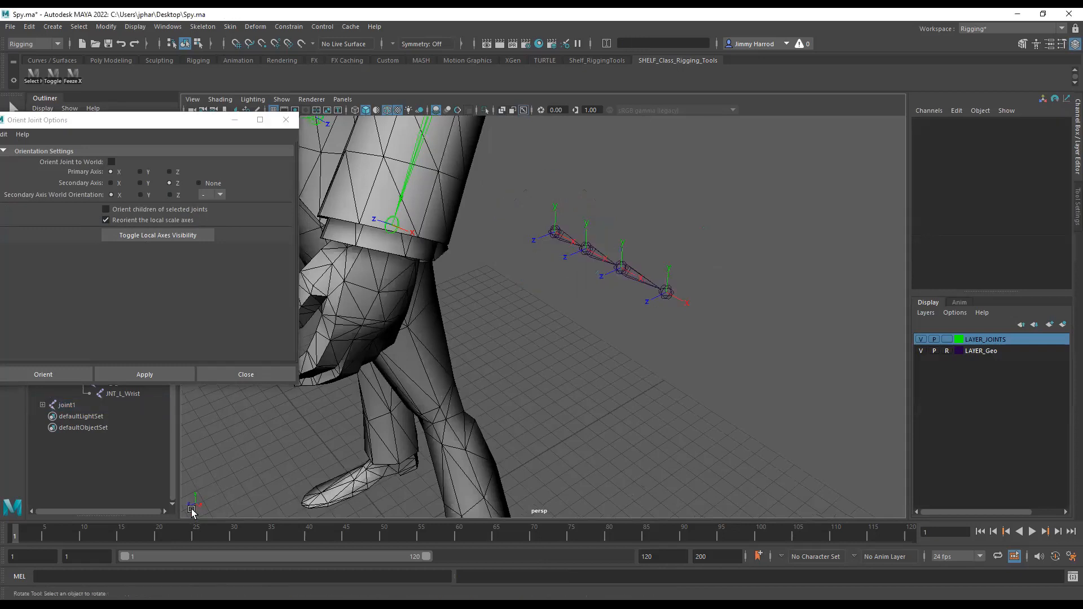
left_click(555, 232)
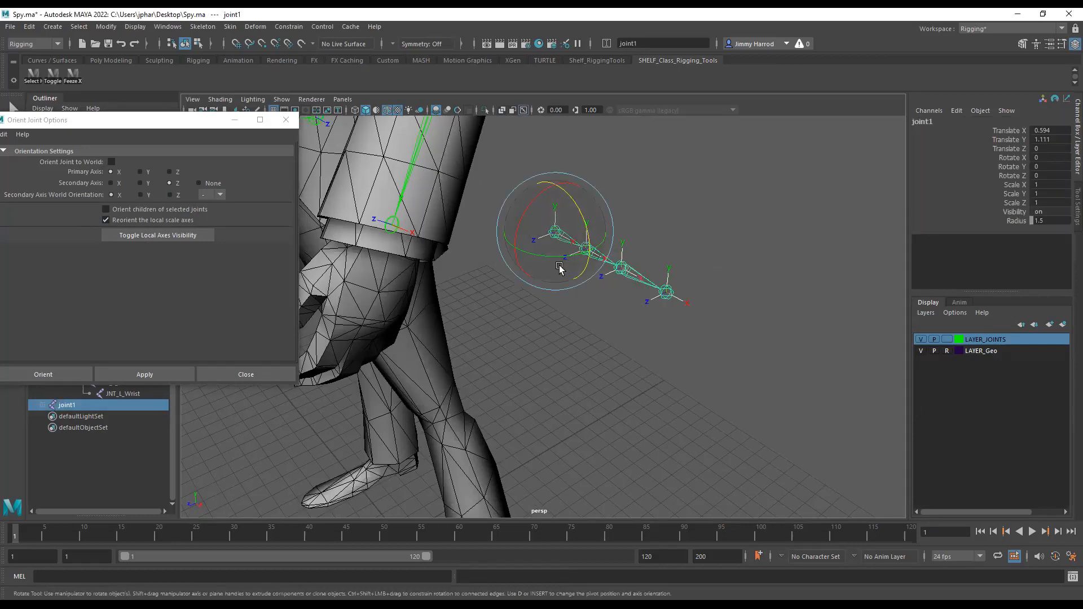
left_click(169, 195)
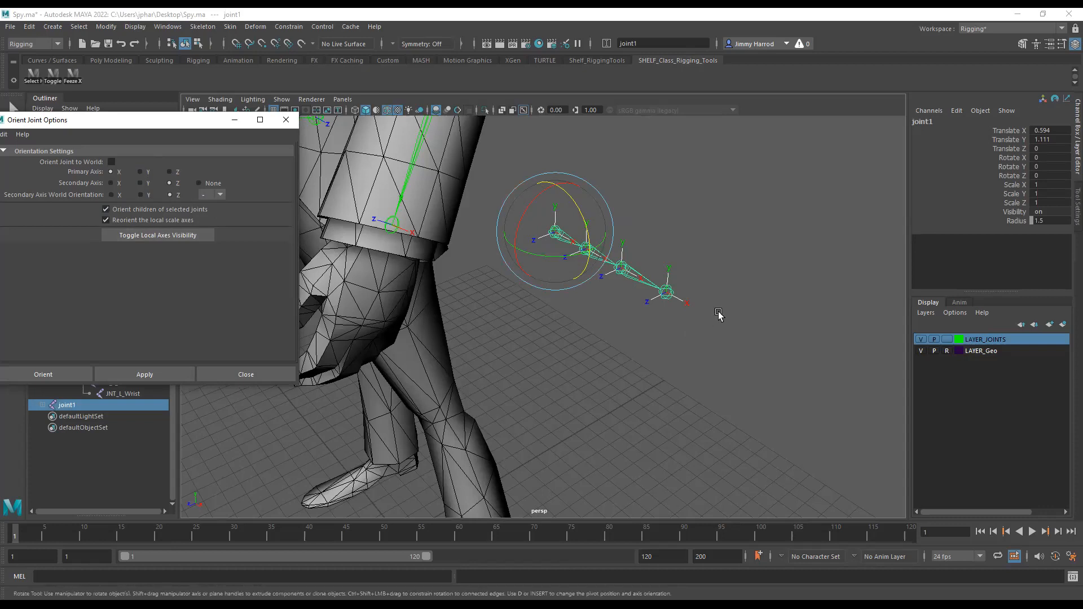
left_click(158, 376)
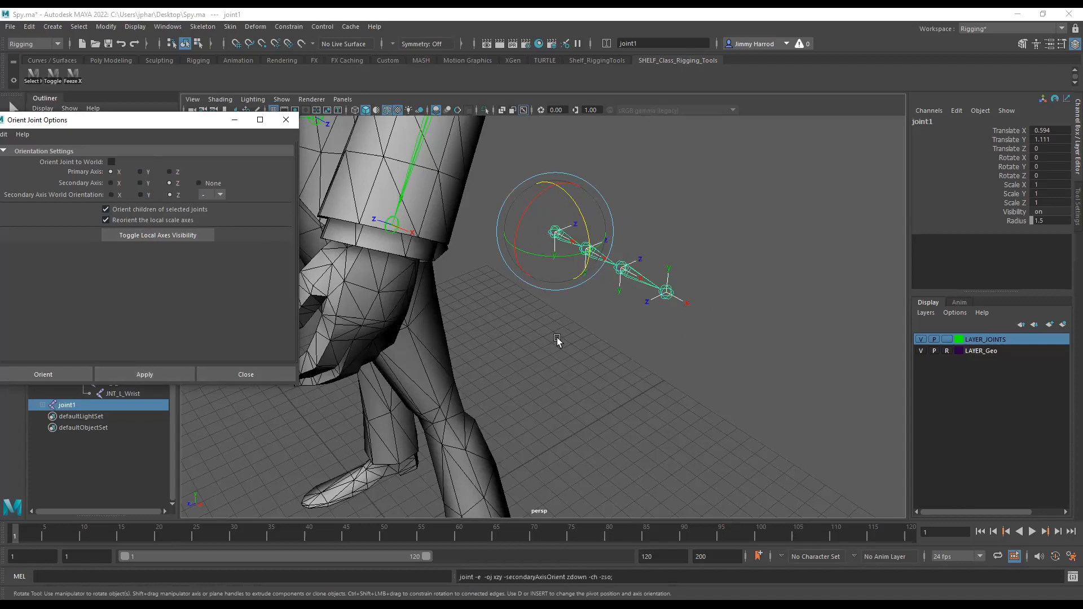
Step: Orient the finger chain's end joint using the Orient Joint to World option
left_click(654, 335)
left_click_drag(705, 298, 635, 338, "alt")
left_click(621, 330)
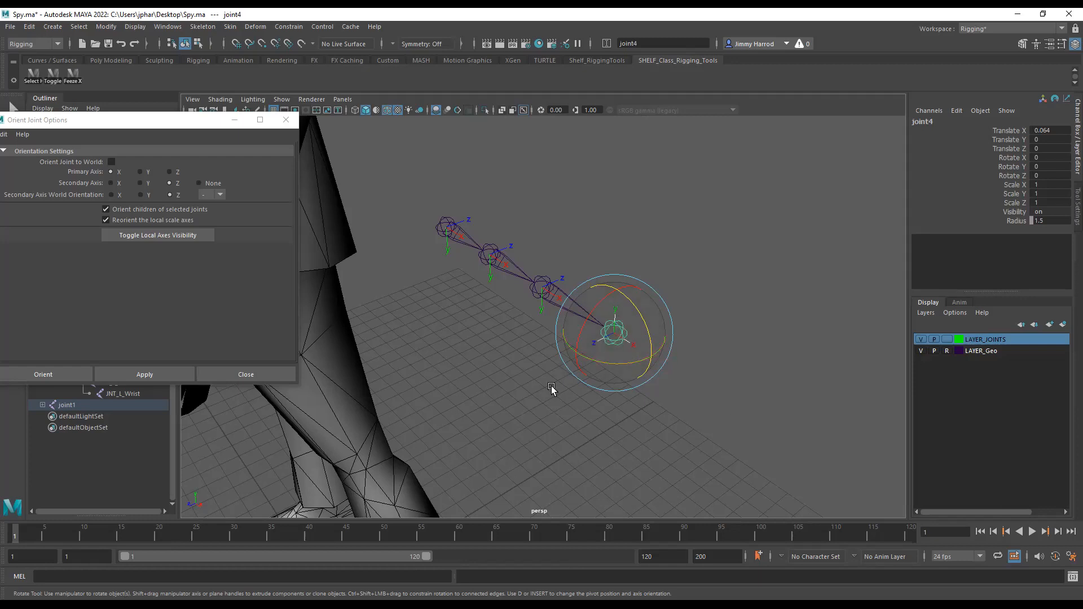
left_click(111, 163)
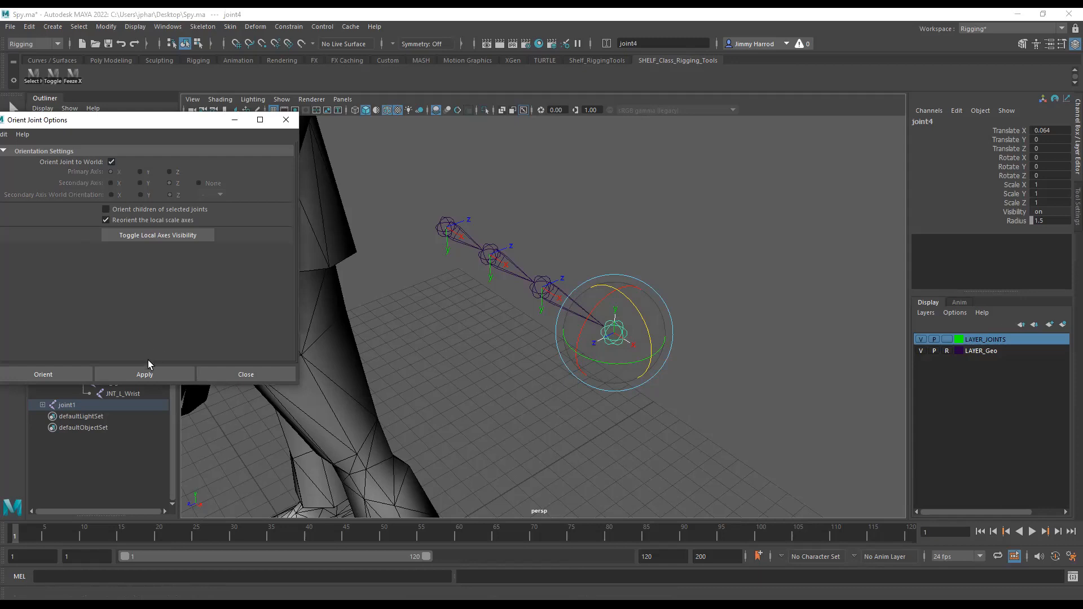
left_click(145, 375)
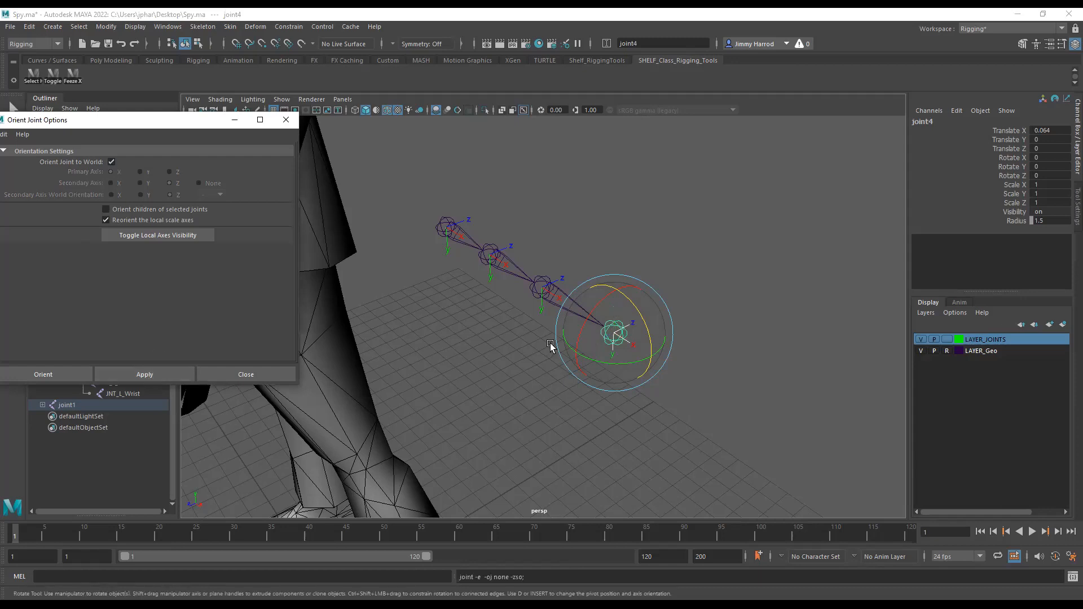
Step: Test-rotate the reoriented chain's root joint about Z to about 92 degrees, and undo the rotation
left_click(477, 229)
left_click(451, 226)
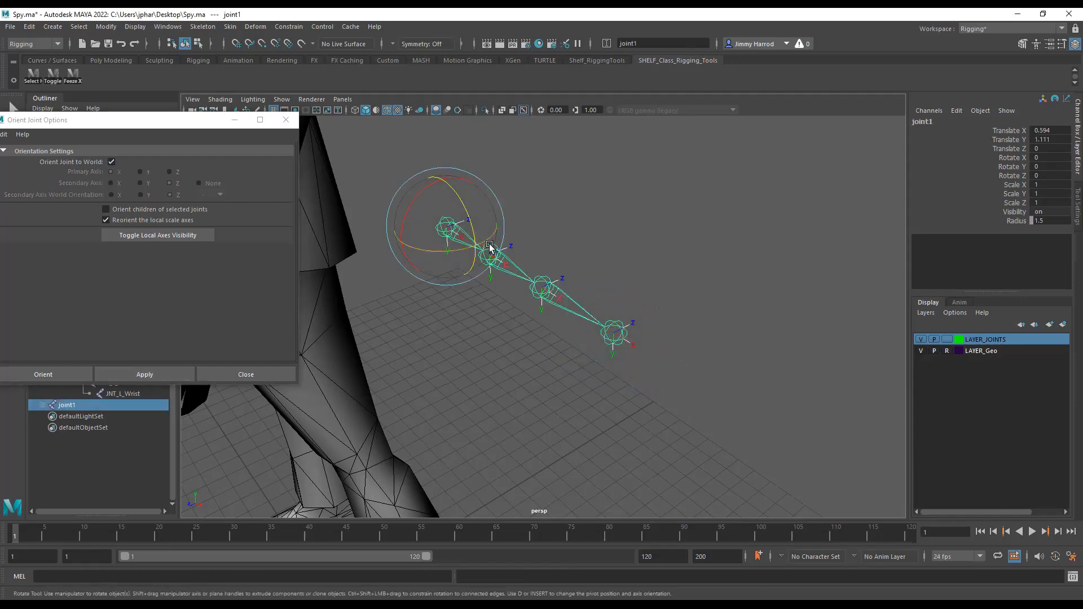
left_click_drag(461, 204, 490, 274)
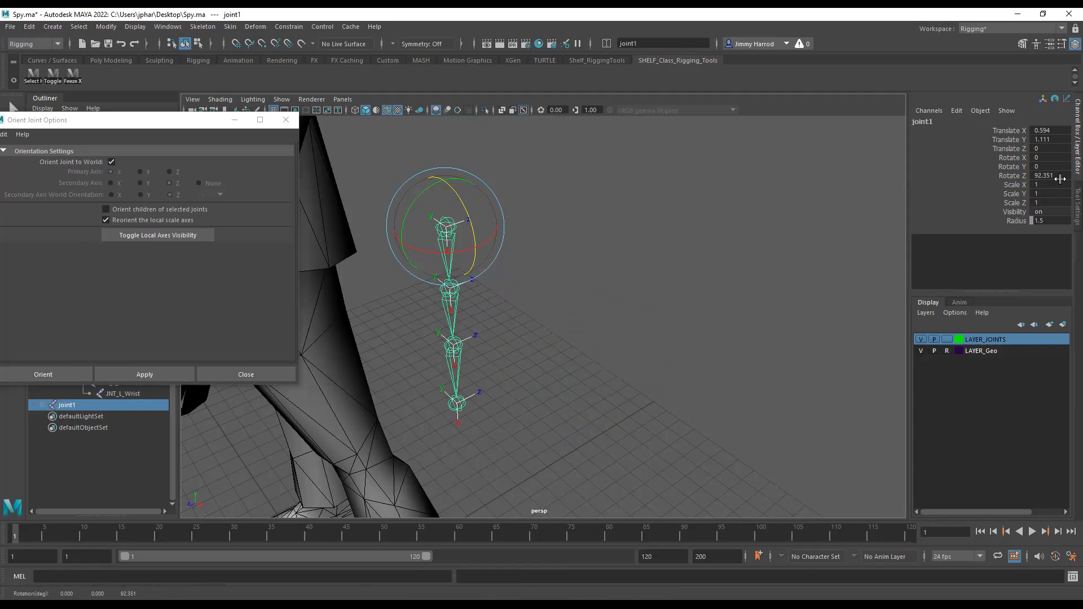
key("ctrl+z")
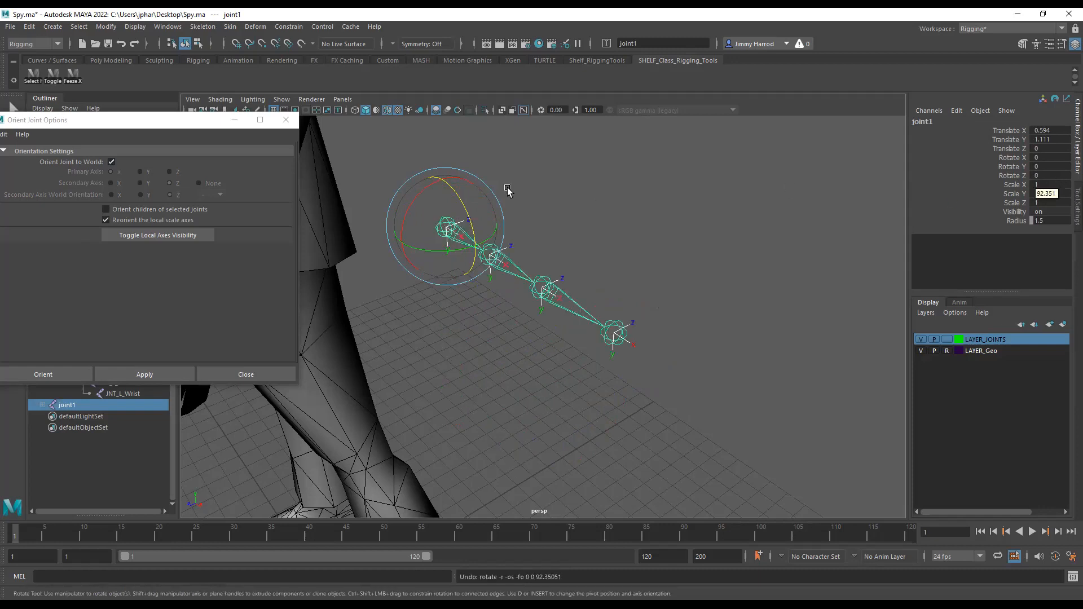
Step: Close the joint orientation options and examine the finger chain root's move axes against the angle of the left hand
left_click(289, 122)
scroll(427, 262, "down", 3)
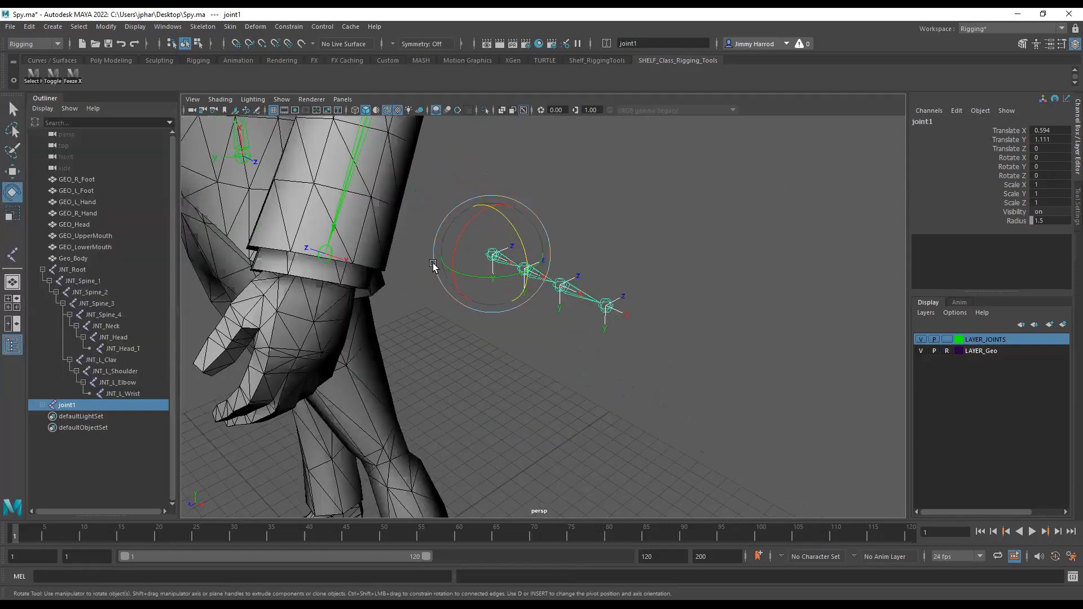
middle_click_drag(433, 266, 452, 285, "alt")
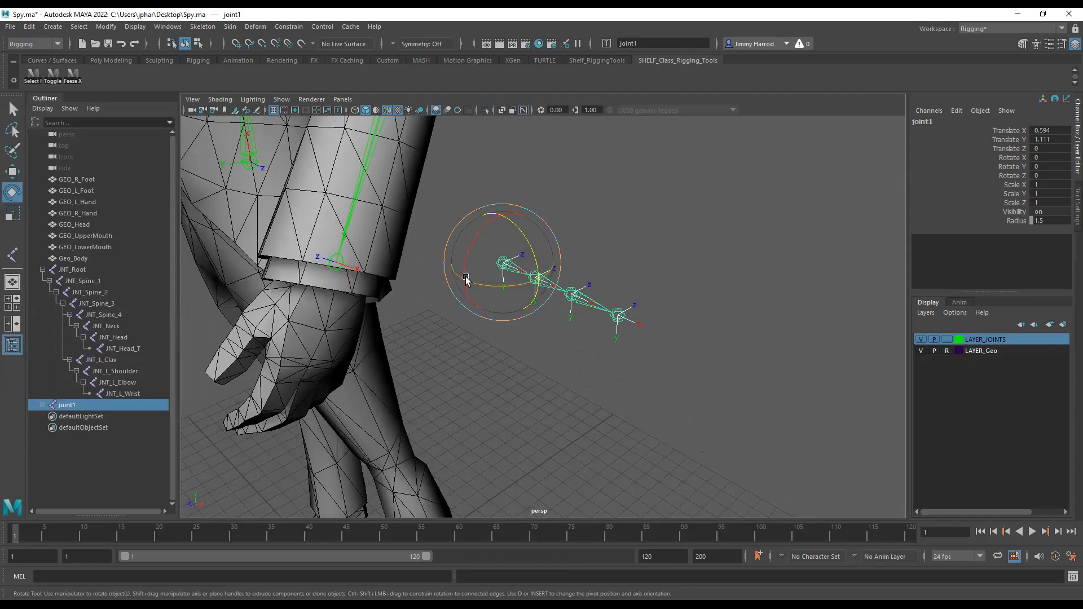
left_click(18, 173)
left_click(497, 254)
left_click(500, 264)
left_click_drag(492, 328, 519, 364, "alt")
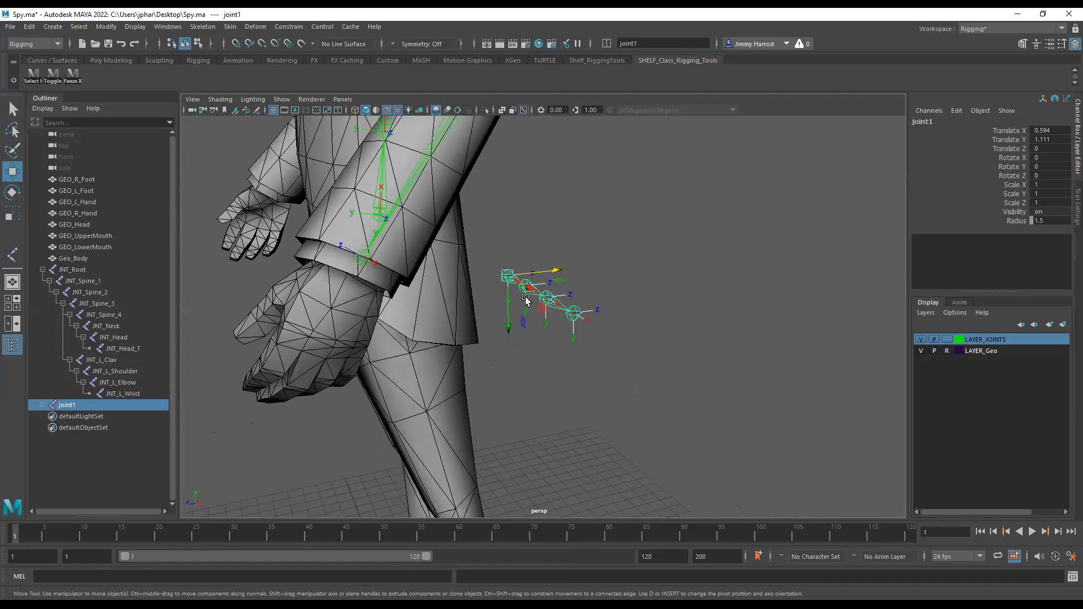
left_click_drag(514, 318, 437, 318, "alt")
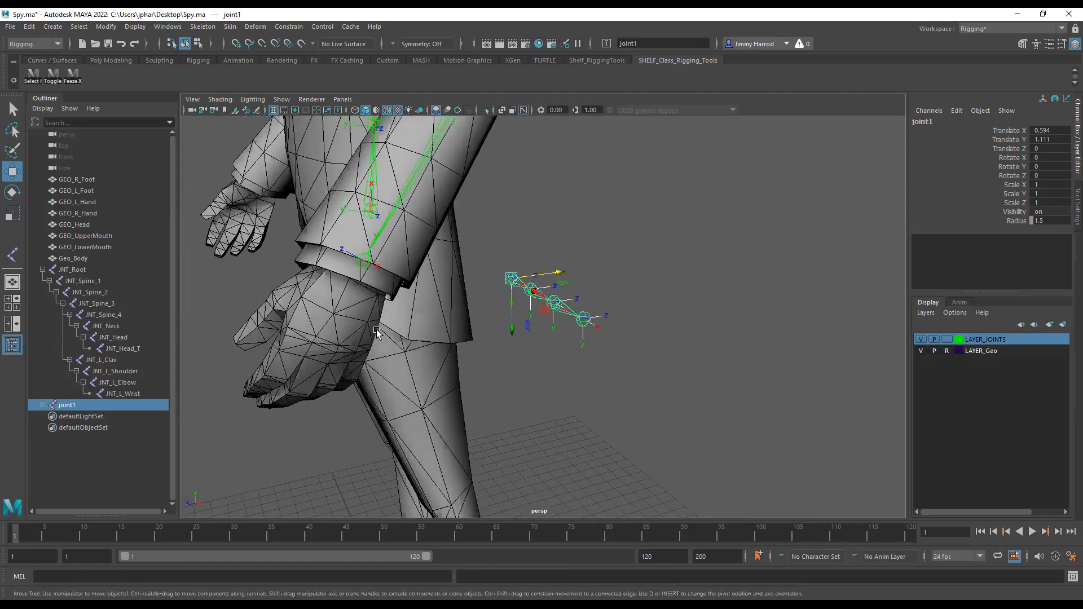
left_click_drag(375, 330, 349, 325, "alt")
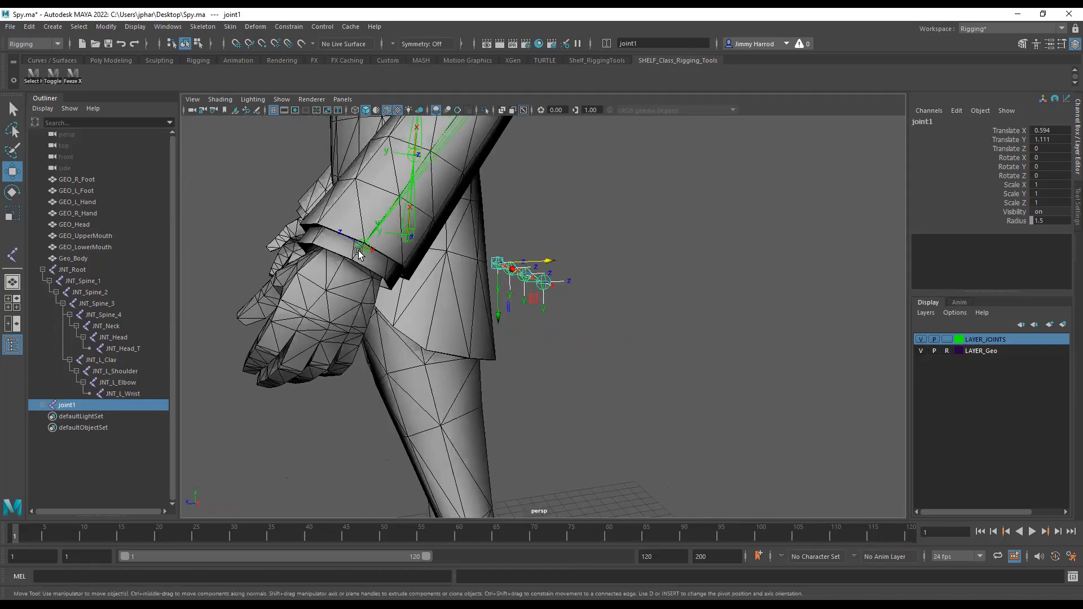
left_click_drag(370, 269, 397, 279, "alt")
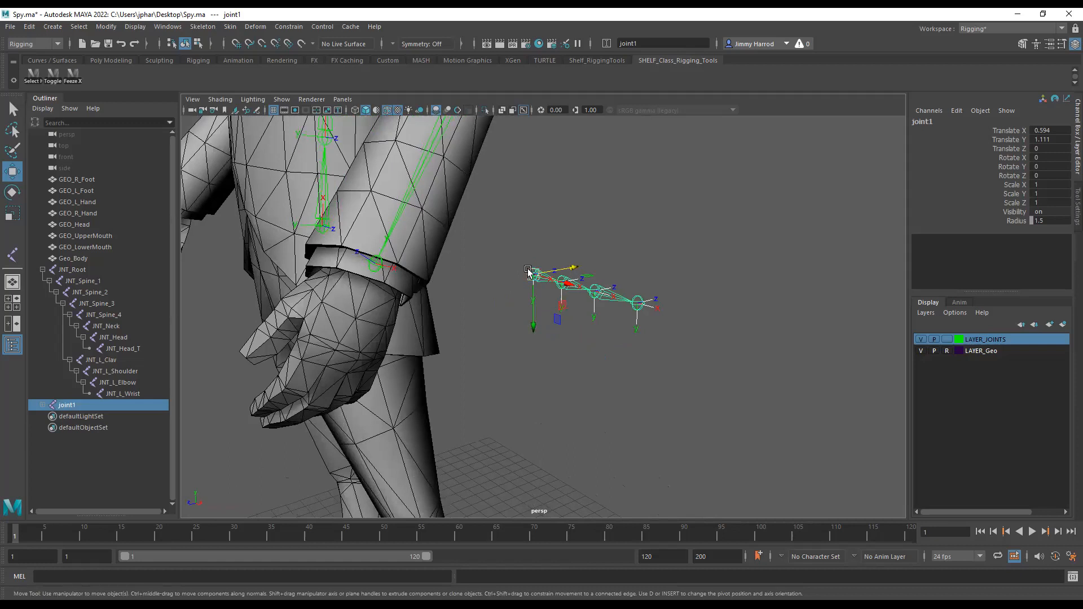
left_click_drag(514, 329, 531, 345, "alt")
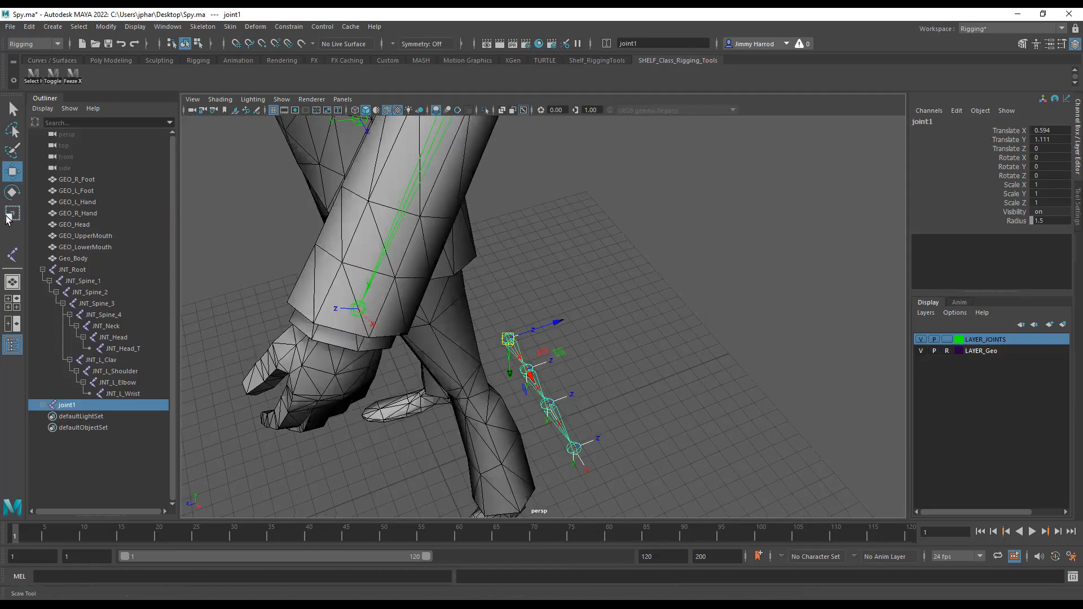
left_click_drag(564, 356, 294, 303, "alt")
Step: Try the Move tool's World axis orientation on the finger chain's root joint, and return it to Object
double_click(9, 173)
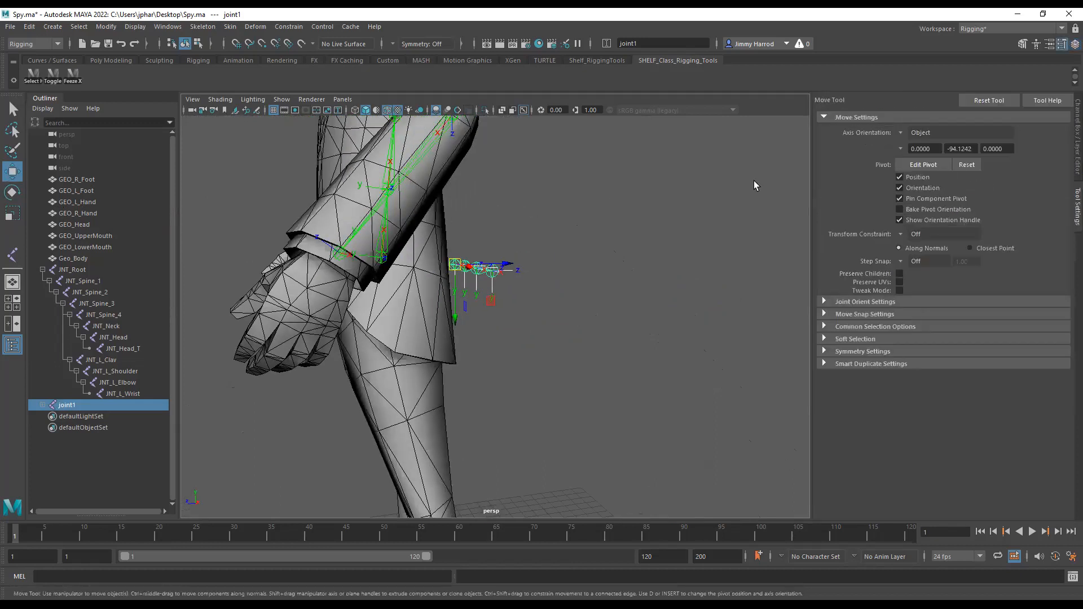
left_click(901, 131)
left_click(951, 146)
left_click_drag(755, 185, 515, 286, "alt")
left_click(616, 273)
left_click(510, 292)
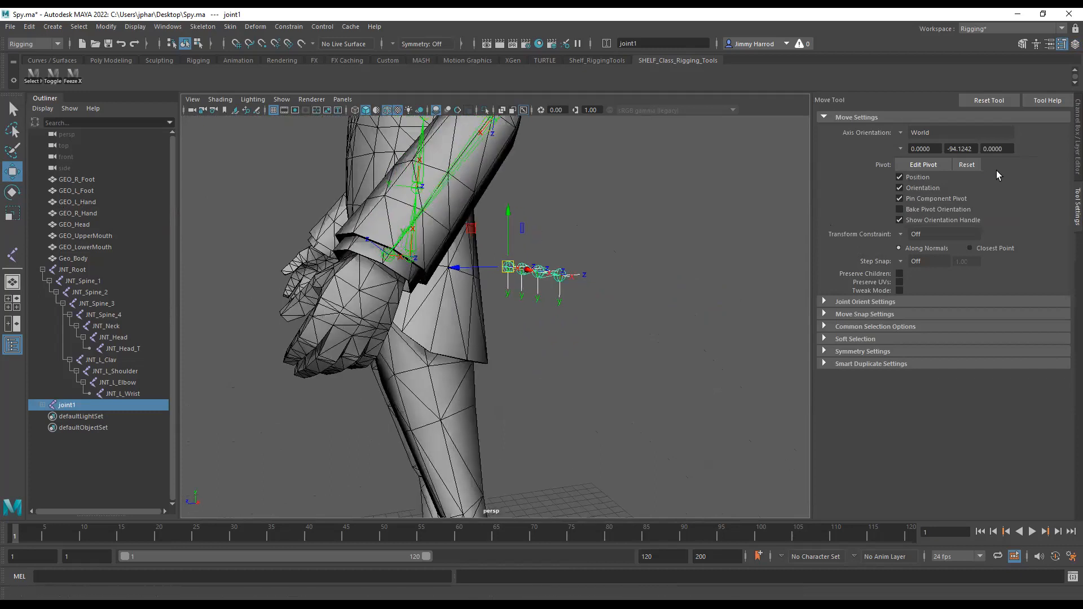
left_click(925, 137)
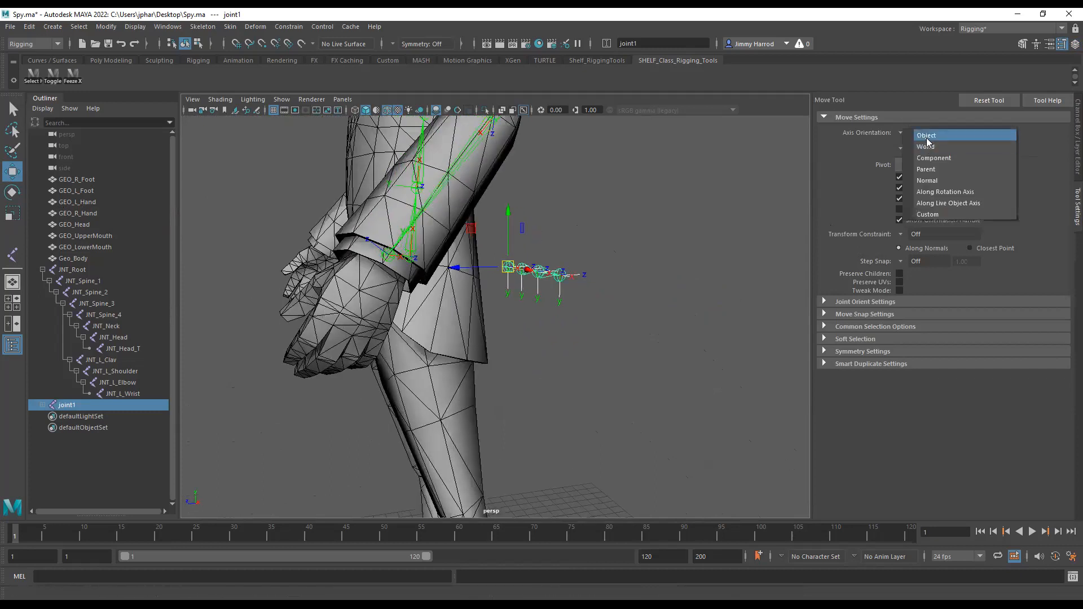
left_click(929, 137)
left_click_drag(693, 265, 672, 304, "alt")
left_click(673, 305)
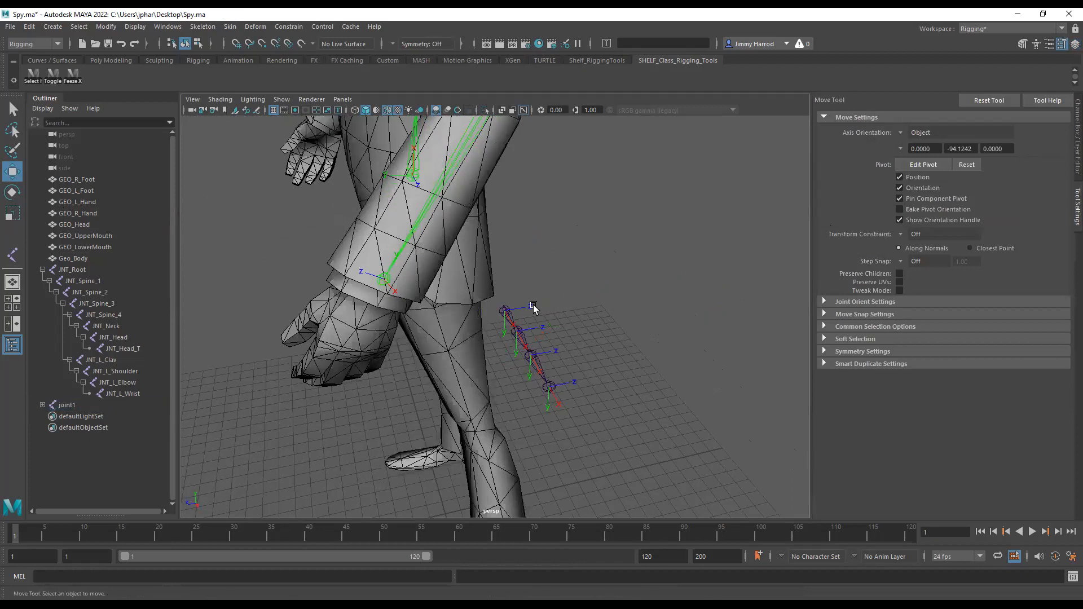
Step: Move the finger chain by its root joint onto the index finger knuckle of the left hand
left_click(503, 311)
left_click_drag(555, 302, 587, 377)
left_click_drag(639, 323, 614, 345)
scroll(510, 331, "up", 5)
scroll(513, 316, "down", 3)
left_click_drag(603, 330, 424, 303, "alt")
left_click_drag(255, 251, 261, 246, "alt")
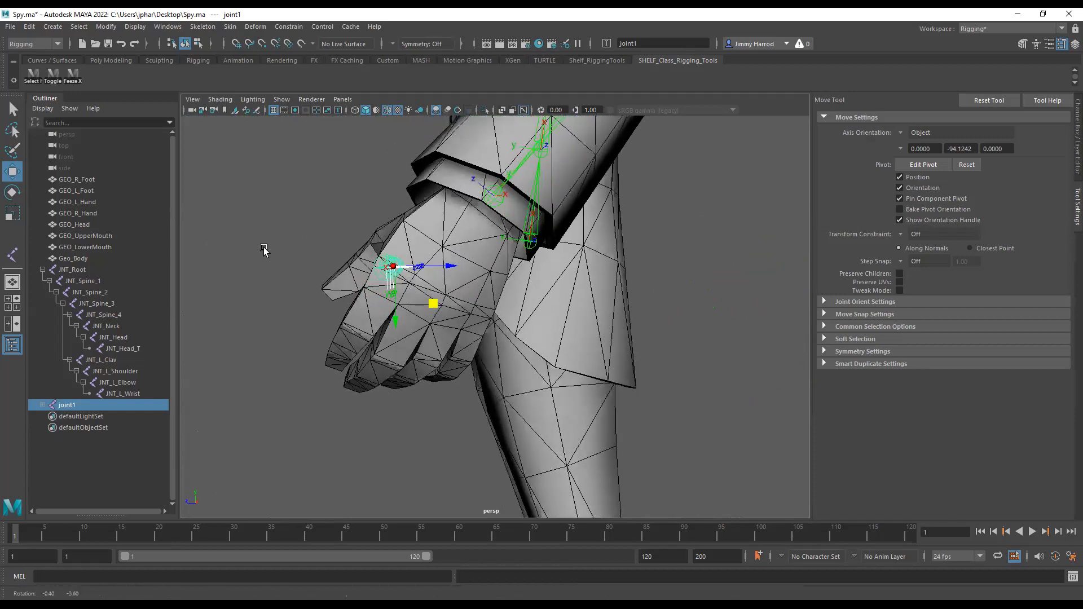
Step: Rotate the finger chain's root joint about X to match the tilt of the left hand's knuckles
left_click(11, 192)
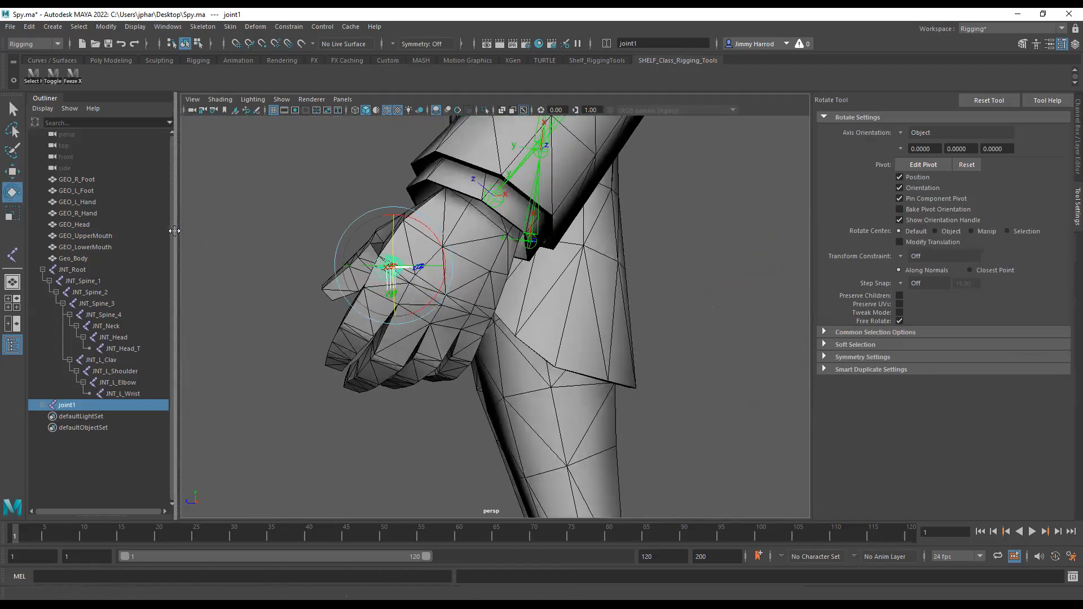
left_click_drag(319, 255, 344, 263, "alt")
mouse_move(415, 273)
left_mouse_down("alt")
mouse_move(395, 285)
mouse_move(407, 261)
mouse_move(416, 272)
left_mouse_up("alt")
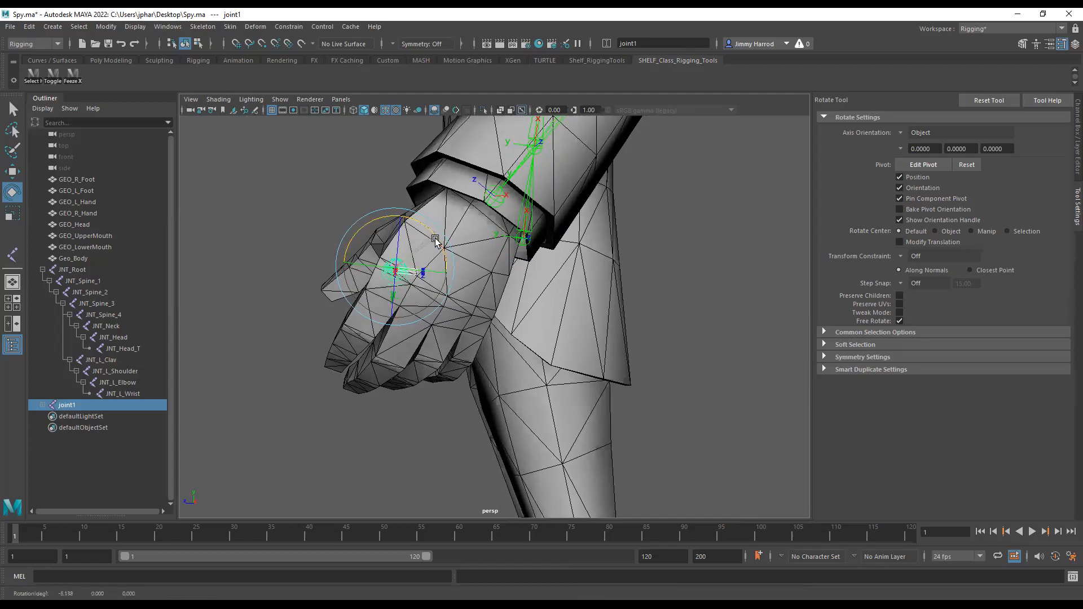
left_click_drag(446, 259, 389, 259, "alt")
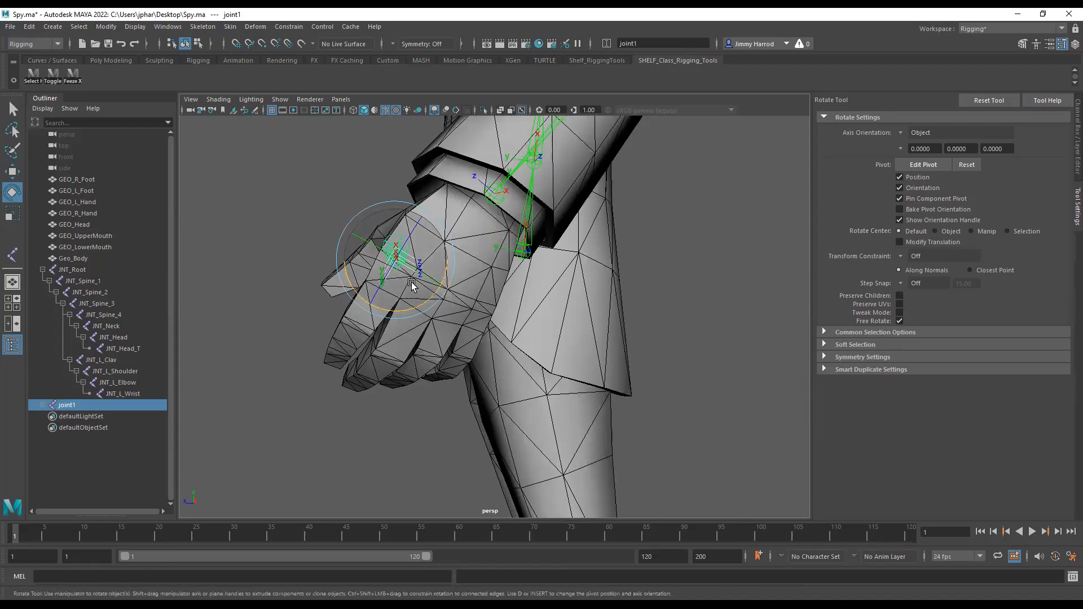
left_click_drag(411, 282, 495, 288, "alt")
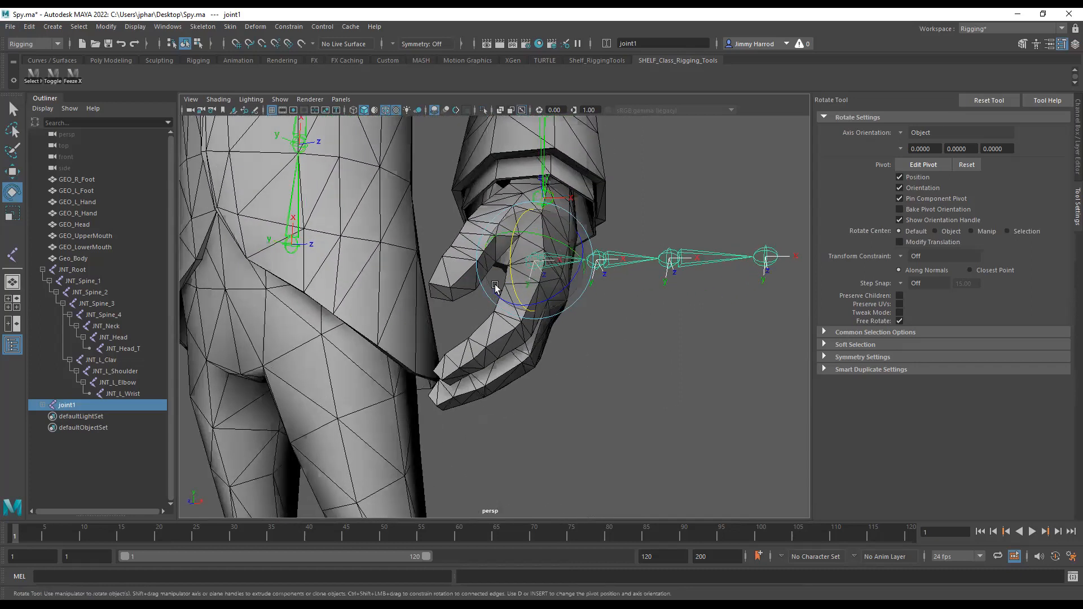
Step: Rotate the finger chain's root joint about Z so the chain points down along the left index finger
left_click_drag(570, 269, 453, 261)
scroll(452, 261, "up", 3)
scroll(453, 262, "down", 3)
middle_click_drag(454, 261, 459, 274, "alt")
left_click_drag(459, 273, 597, 324, "alt")
scroll(563, 291, "up", 3)
scroll(600, 280, "down", 3)
middle_click_drag(596, 324, 508, 236, "alt")
right_click_drag(508, 237, 588, 269, "alt")
left_click_drag(587, 269, 597, 268, "alt")
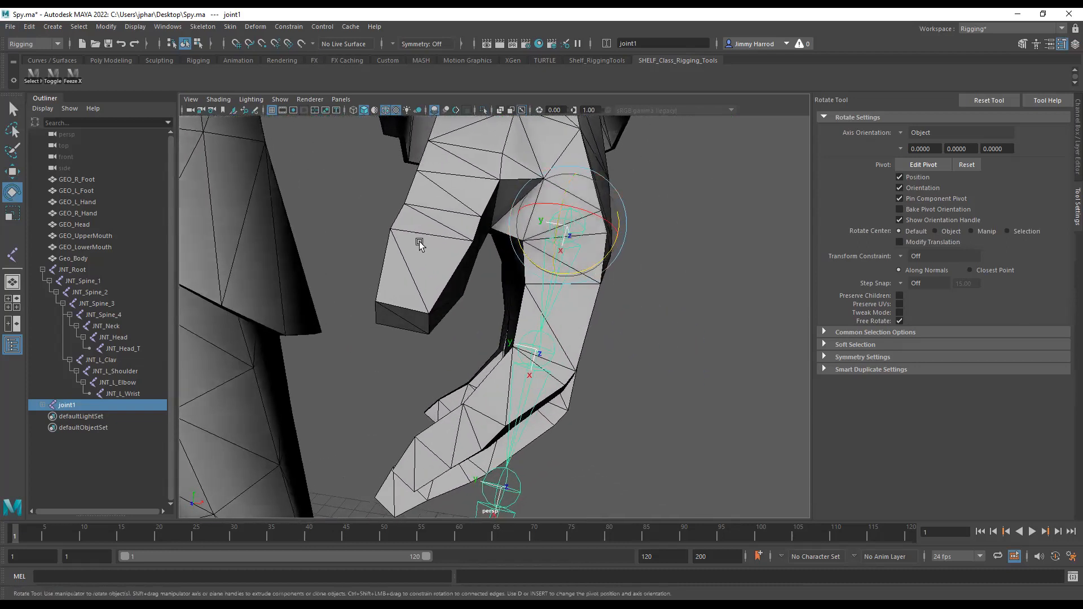
Step: Move the finger chain's root joint slightly down the index finger along its own X axis
left_click(12, 171)
left_click_drag(509, 262, 513, 262, "alt")
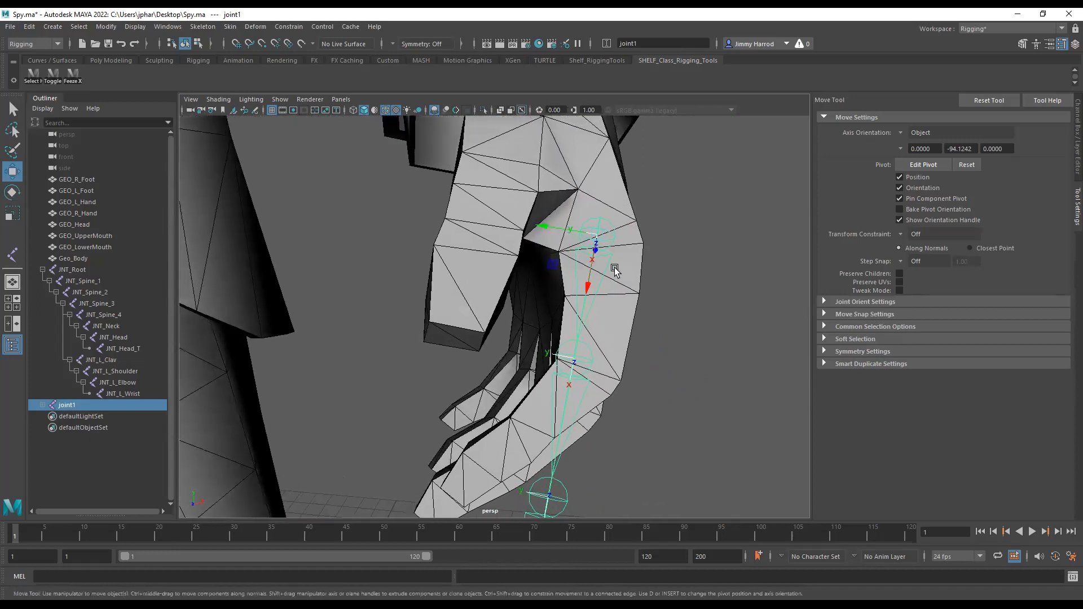
left_click_drag(594, 280, 592, 282)
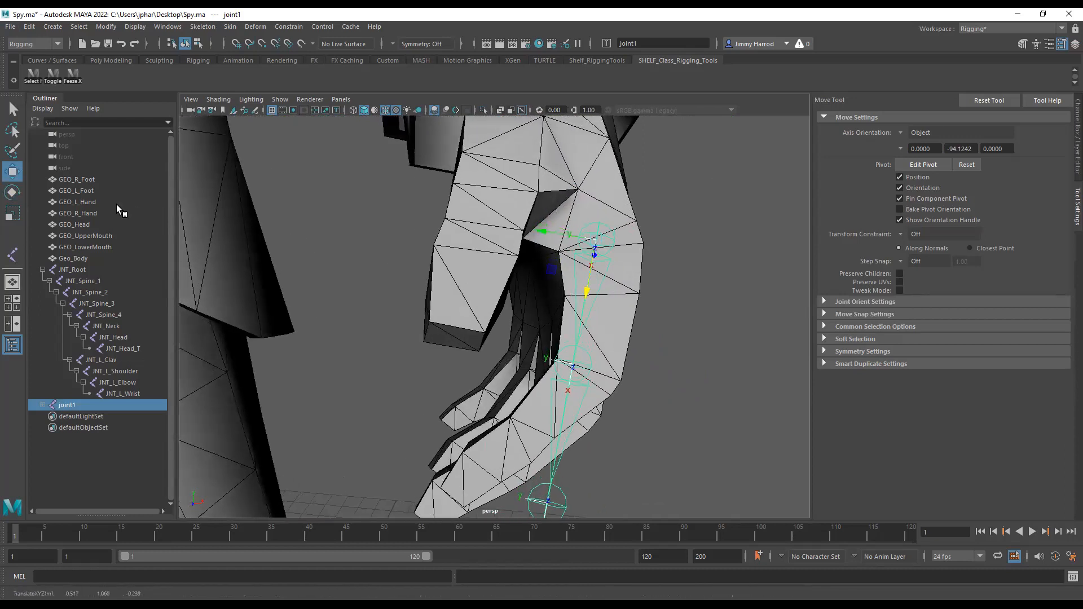
Step: Rotate the root joint about Z to about 92 degrees along the first finger segment, and scale it up uniformly to about 1.03
left_click(13, 193)
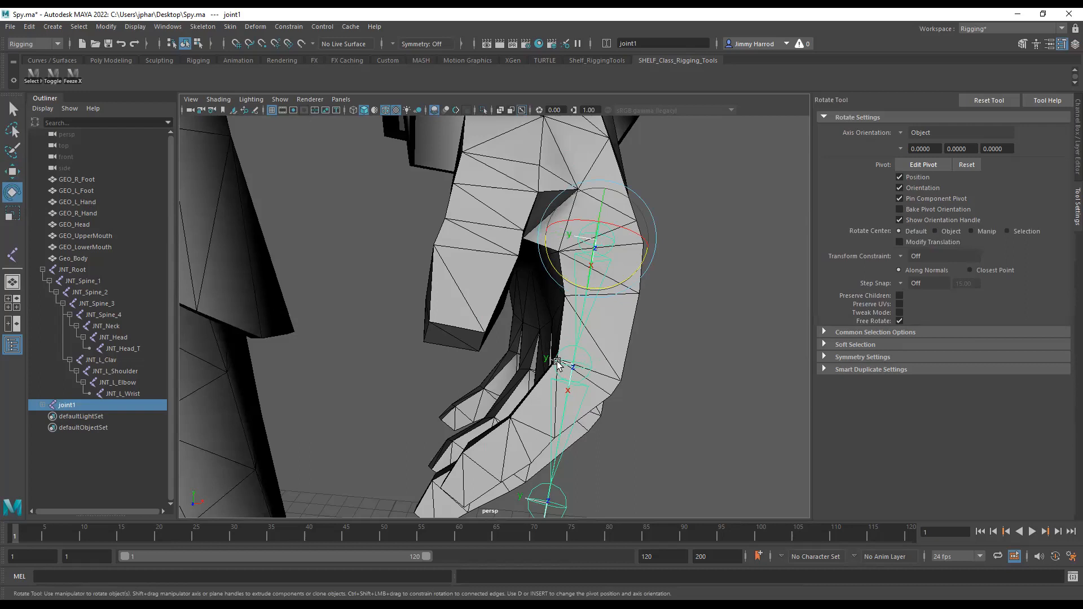
left_click_drag(597, 289, 596, 290)
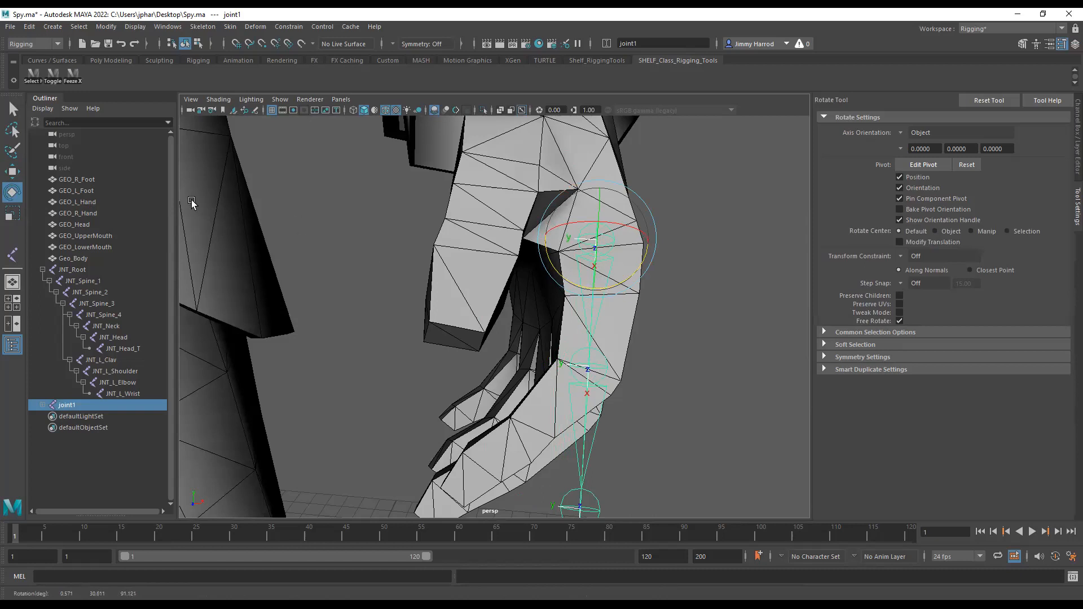
left_click_drag(628, 379, 601, 356, "alt")
right_click_drag(580, 356, 589, 356, "alt")
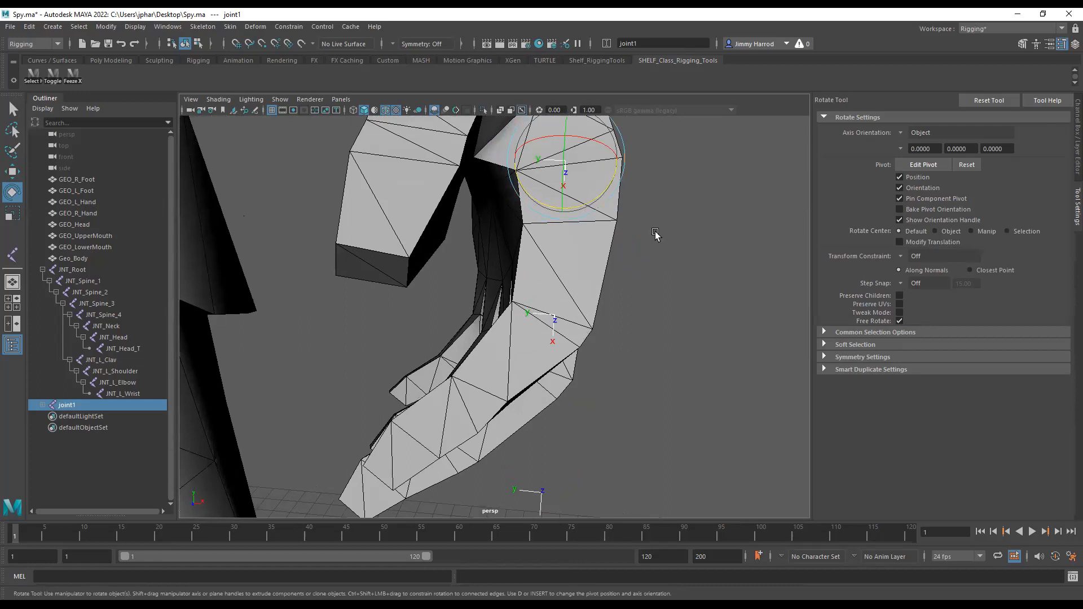
right_click_drag(656, 235, 642, 262, "alt")
scroll(664, 306, "up", 6)
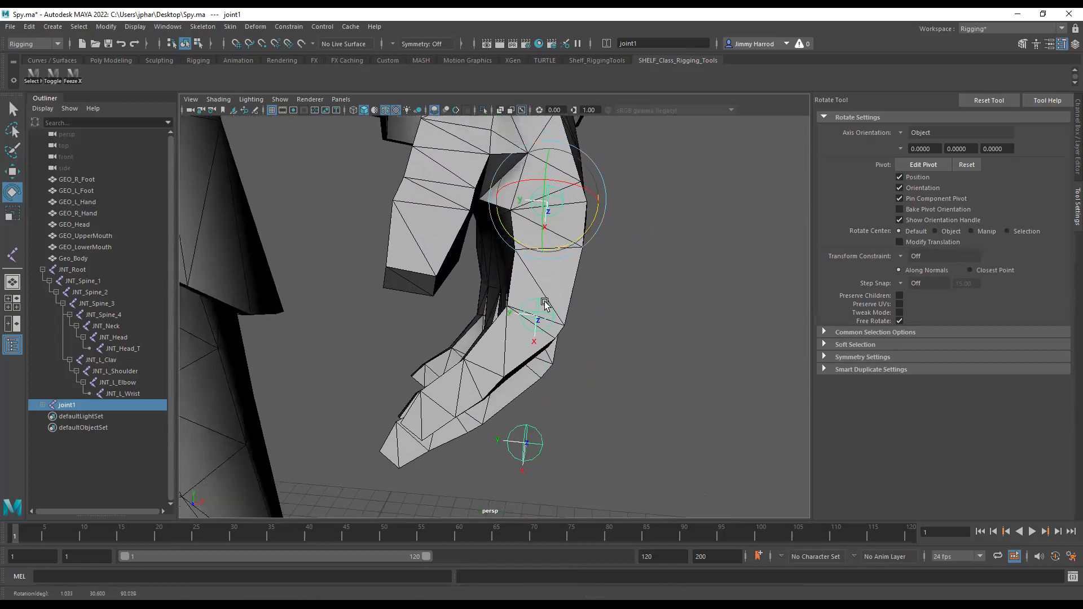
key("r")
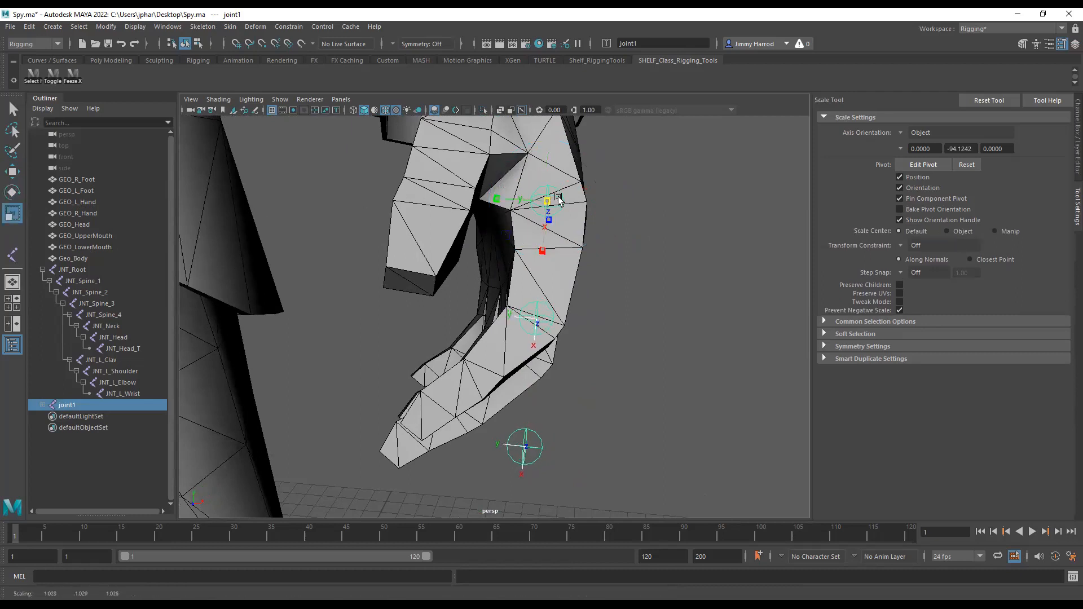
left_click_drag(578, 236, 590, 290, "alt")
Step: Twist the finger chain's root joint to a rotate X of about -2.6 degrees to align it with the index finger
left_click(590, 293)
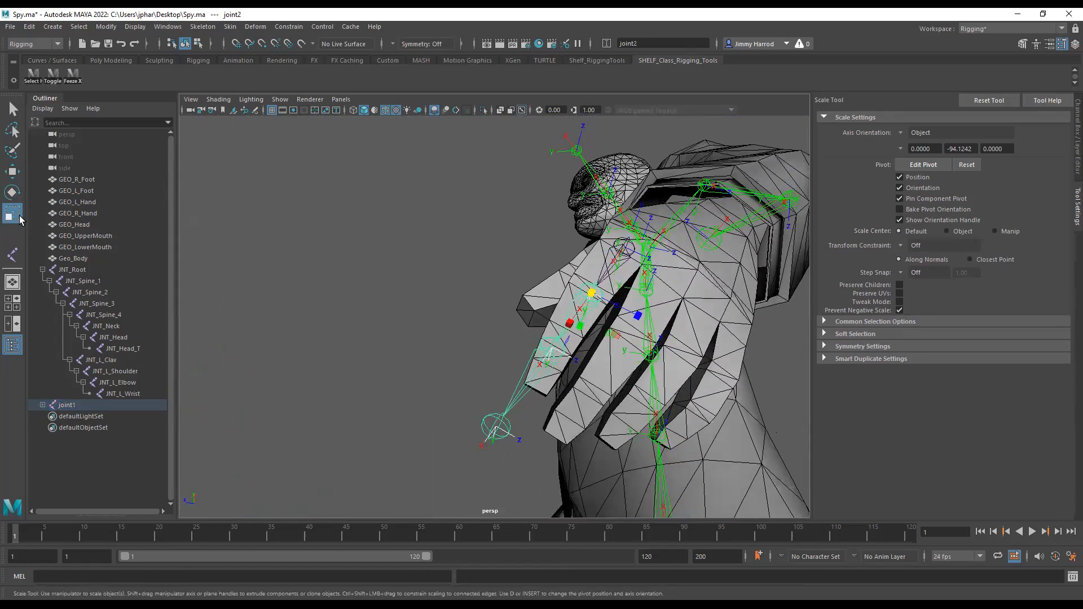
key("e")
left_click_drag(445, 237, 618, 273, "alt")
left_click(529, 237)
left_click(566, 236)
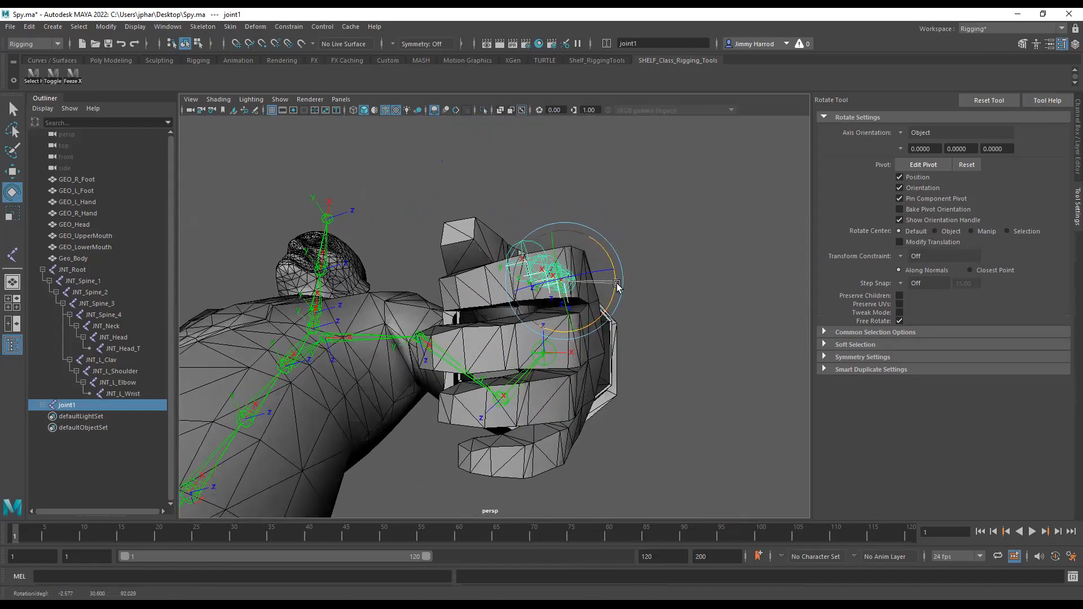
Step: Rotate the chain's second joint about Z by about 44 degrees to follow the bend of the index finger
left_click_drag(617, 288, 525, 316, "alt")
left_click(489, 284)
mouse_move(488, 284)
left_mouse_down("alt")
mouse_move(612, 263)
mouse_move(609, 278)
mouse_move(561, 282)
mouse_move(570, 290)
mouse_move(563, 339)
mouse_move(563, 290)
mouse_move(478, 302)
left_mouse_up("alt")
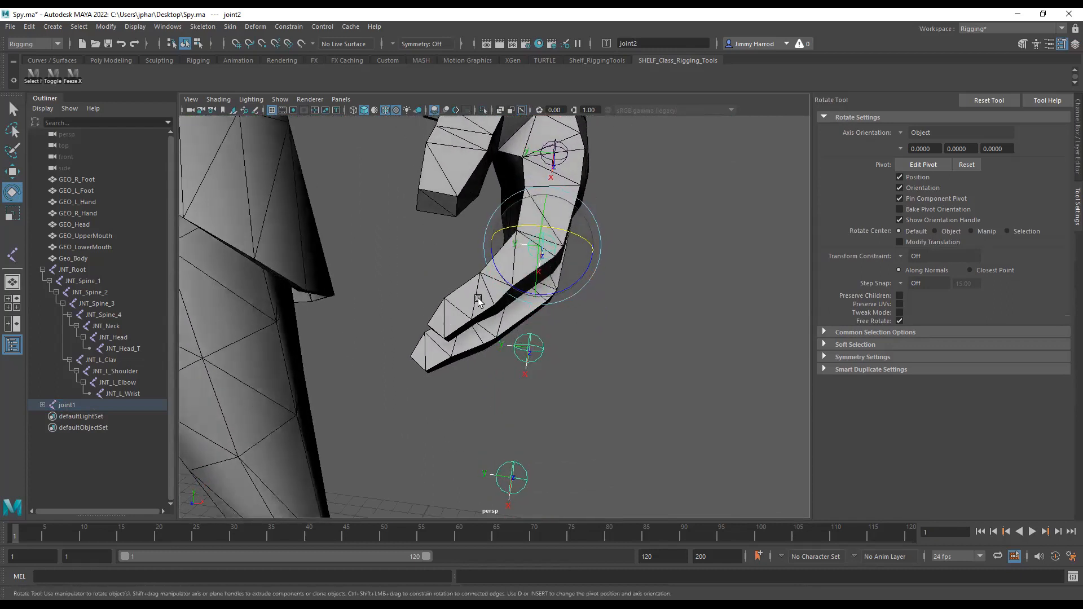
left_click_drag(575, 285, 535, 295)
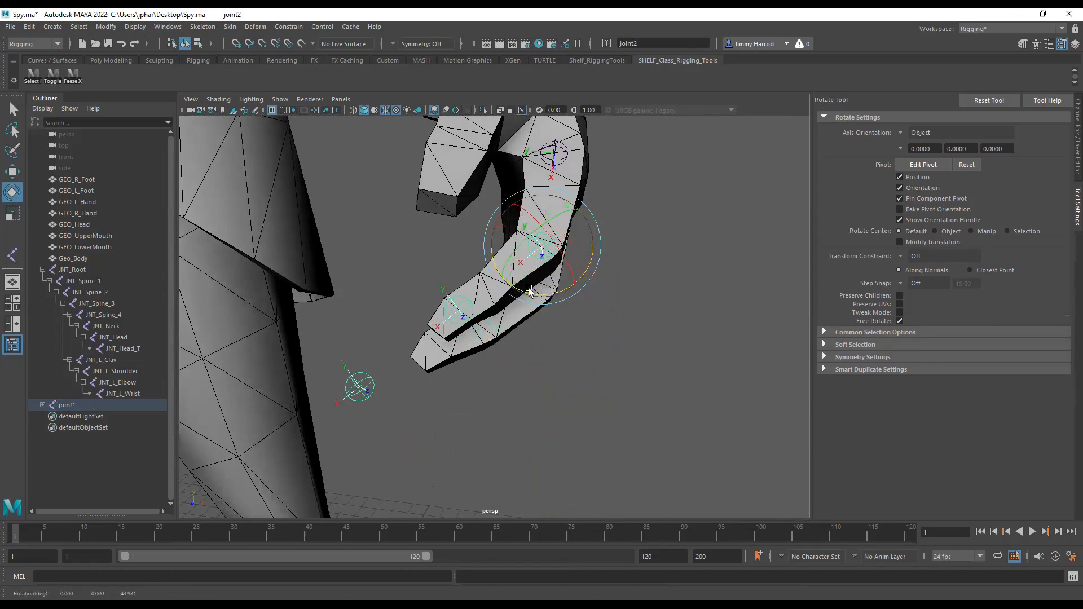
Step: Scale the second finger joint down uniformly to bring the third joint closer to the index finger's outer knuckle
left_click(12, 213)
left_click_drag(541, 252, 537, 253)
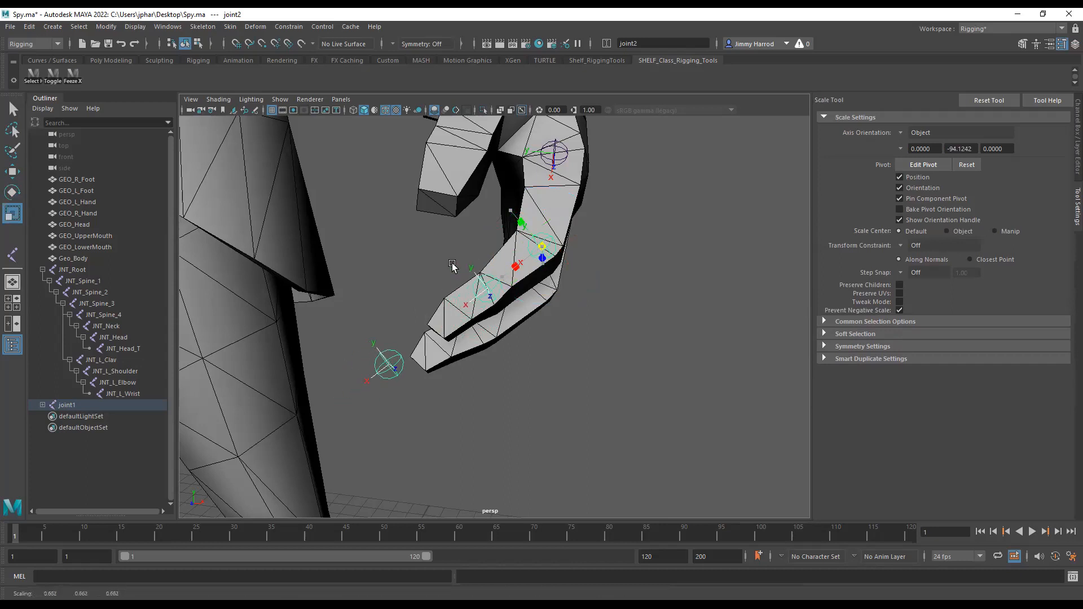
left_click_drag(476, 289, 185, 205)
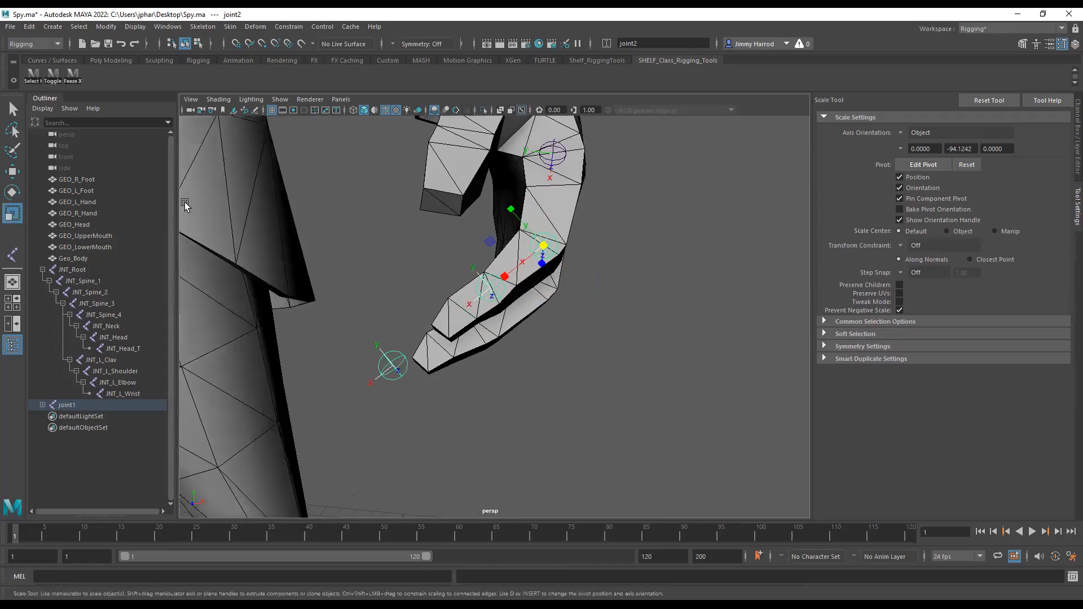
Step: Examine the second finger joint's alignment inside the index finger from several angles with the Rotate tool active
left_click(11, 192)
scroll(536, 288, "down", 5)
scroll(554, 285, "up", 4)
mouse_move(558, 287)
left_mouse_down("alt")
mouse_move(558, 299)
mouse_move(547, 294)
left_mouse_up("alt")
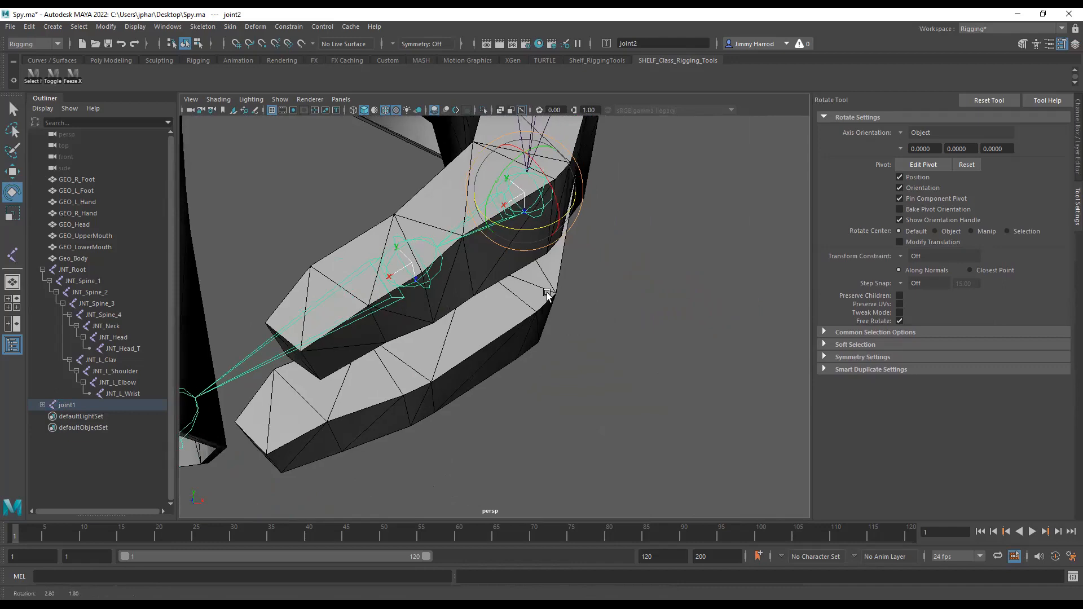
scroll(545, 293, "down", 5)
scroll(537, 306, "up", 3)
right_click_drag(484, 319, 455, 307, "alt")
left_click_drag(456, 307, 488, 320, "alt")
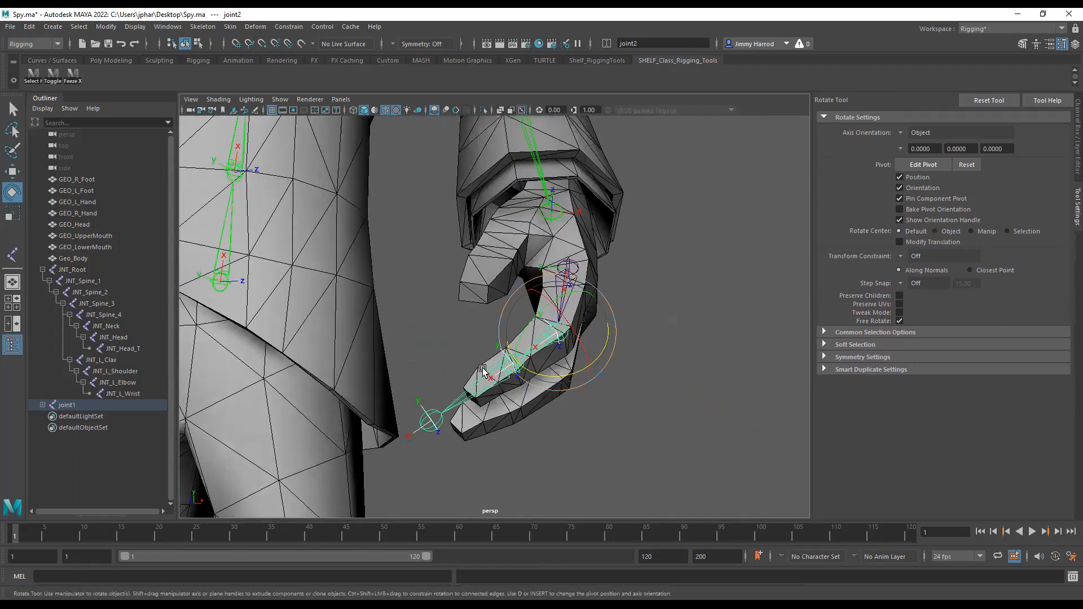
Step: Scale the third finger joint down uniformly to bring the end joint closer to the index fingertip
left_click(442, 390)
left_click(512, 367)
left_click(12, 213)
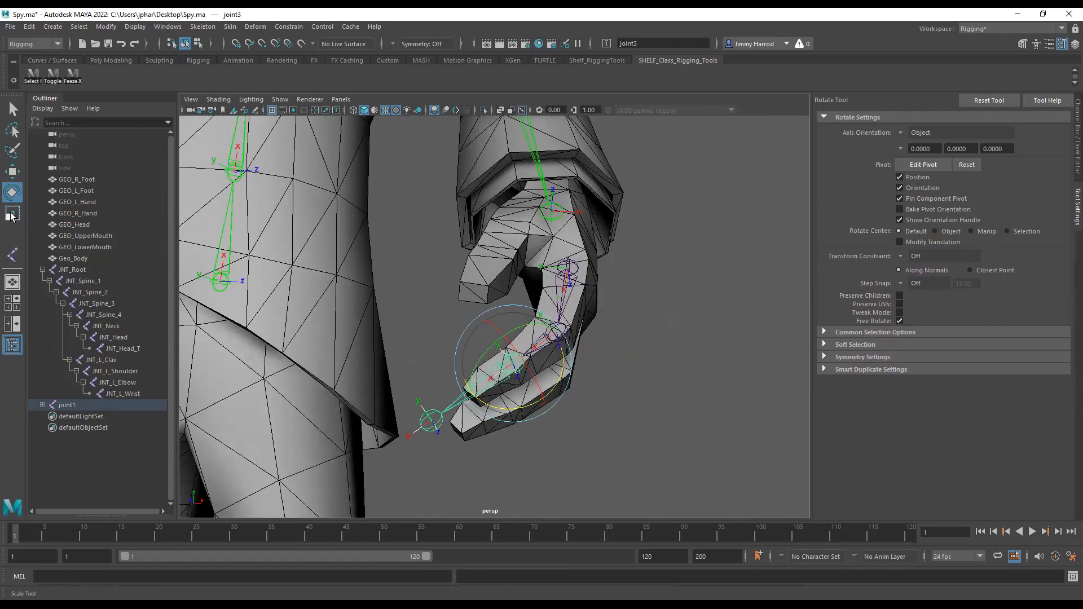
left_click_drag(518, 364, 334, 369)
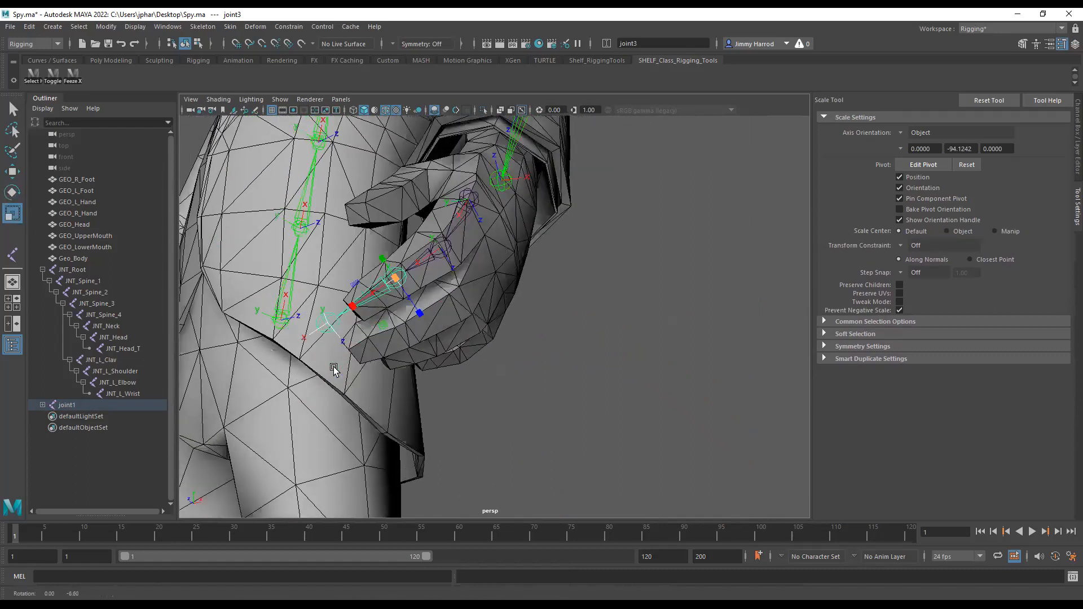
left_click_drag(354, 326, 681, 386, "alt")
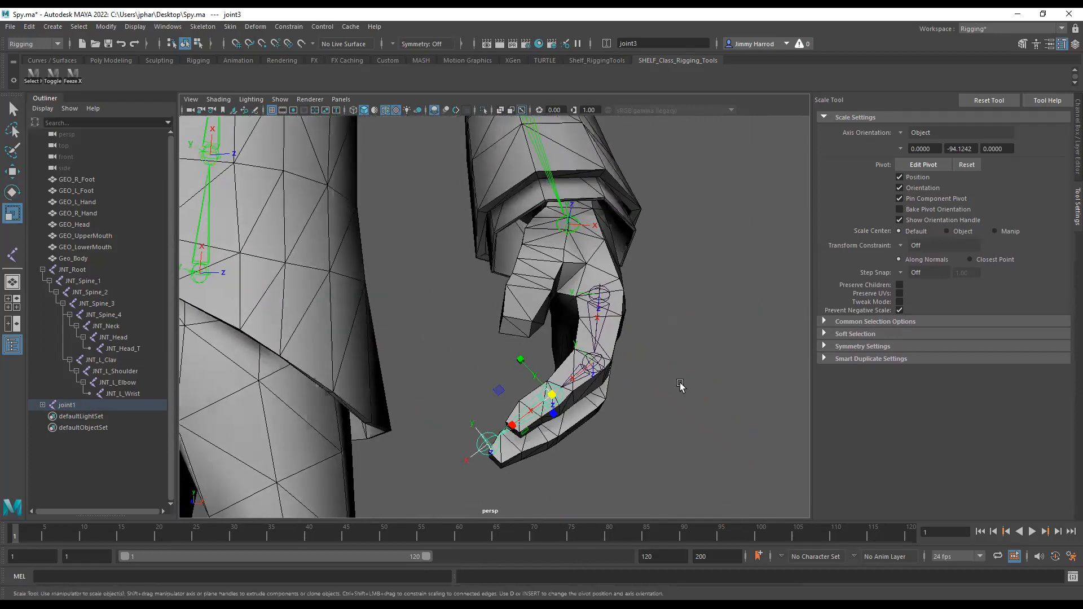
Step: Examine the third finger joint's alignment inside the index finger from several angles with the Rotate tool active
left_click(19, 192)
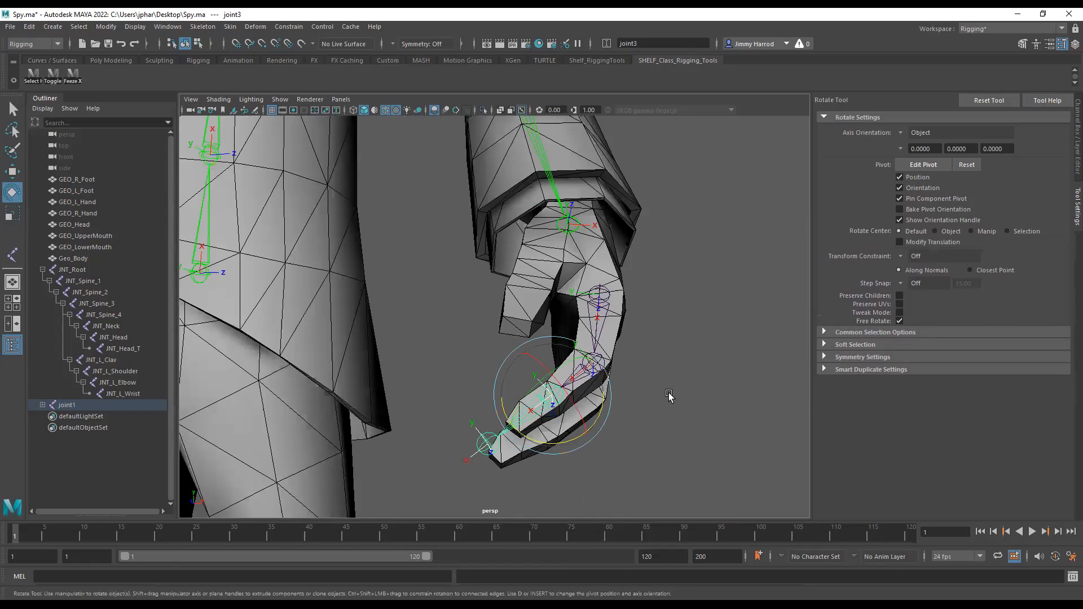
middle_click_drag(668, 395, 652, 358, "alt")
right_click_drag(652, 358, 716, 365, "alt")
middle_click_drag(716, 364, 707, 345, "alt")
left_click_drag(706, 345, 633, 335, "alt")
mouse_move(483, 318)
left_mouse_down("alt")
mouse_move(497, 306)
mouse_move(528, 338)
mouse_move(484, 326)
mouse_move(359, 342)
mouse_move(476, 279)
mouse_move(479, 302)
left_mouse_up("alt")
left_click_drag(523, 354, 595, 351, "alt")
mouse_move(596, 350)
middle_mouse_down("alt")
mouse_move(607, 350)
mouse_move(586, 345)
middle_mouse_up("alt")
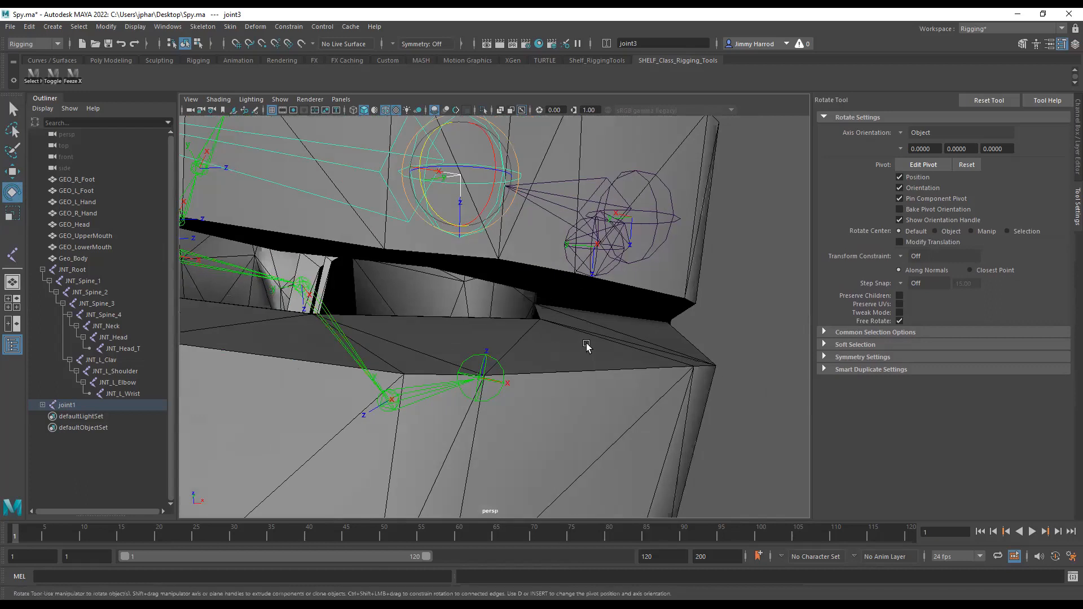
left_click_drag(512, 226, 566, 254, "alt")
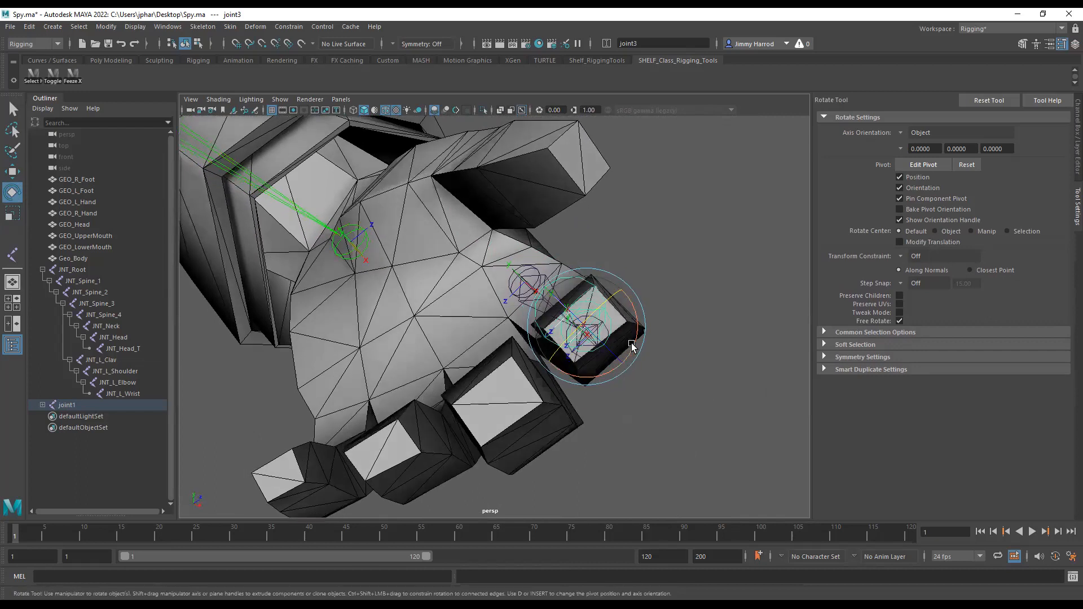
left_click_drag(646, 337, 677, 248, "alt")
Step: Check the rotation and scale values of the index finger chain's second joint and its root joint
left_click(524, 223)
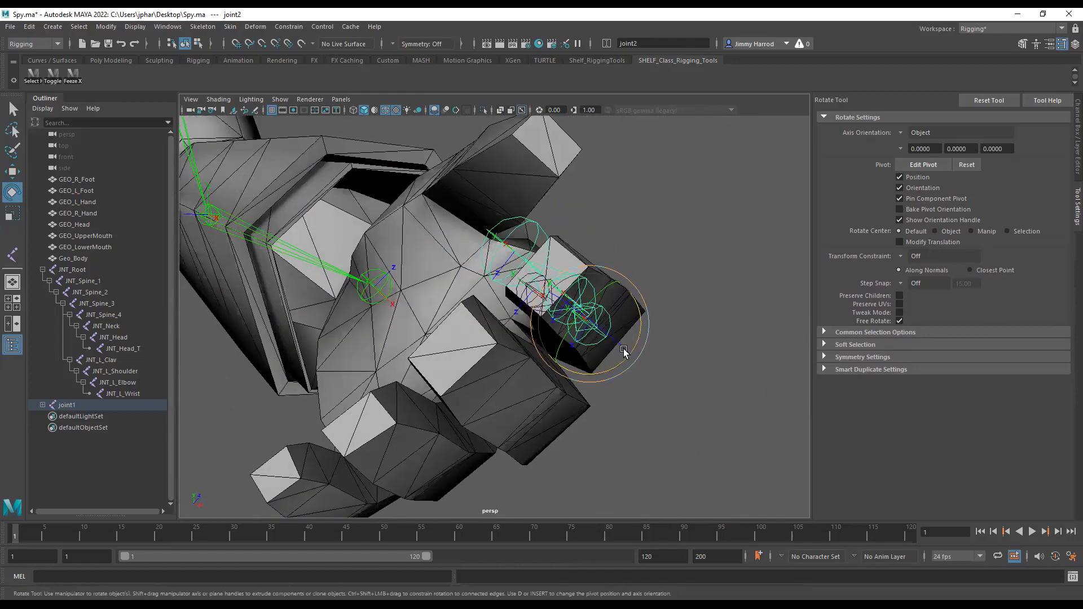
left_click_drag(606, 344, 449, 361)
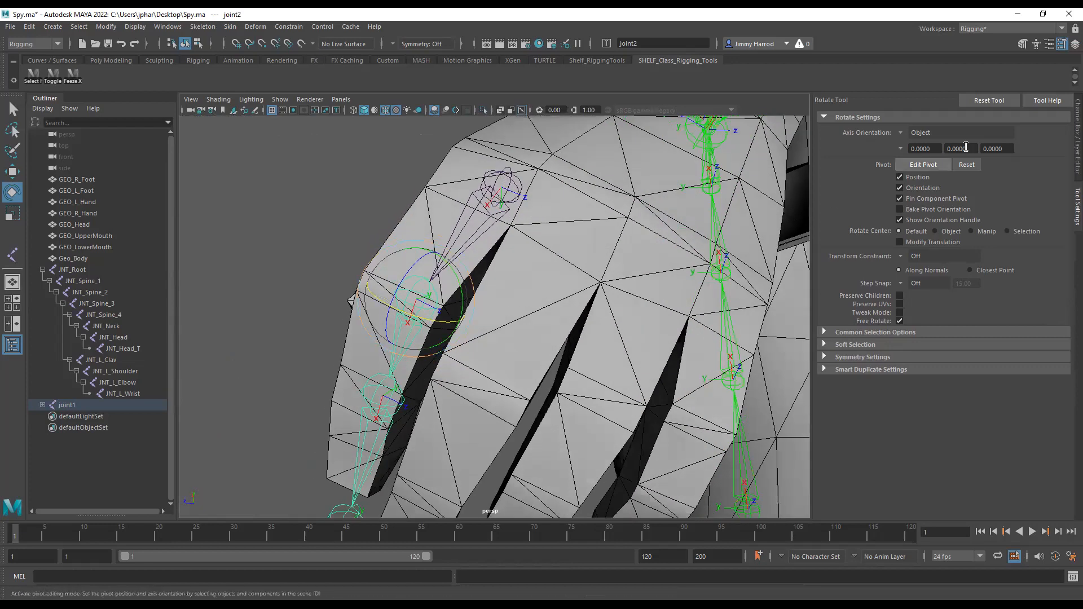
left_click(1075, 43)
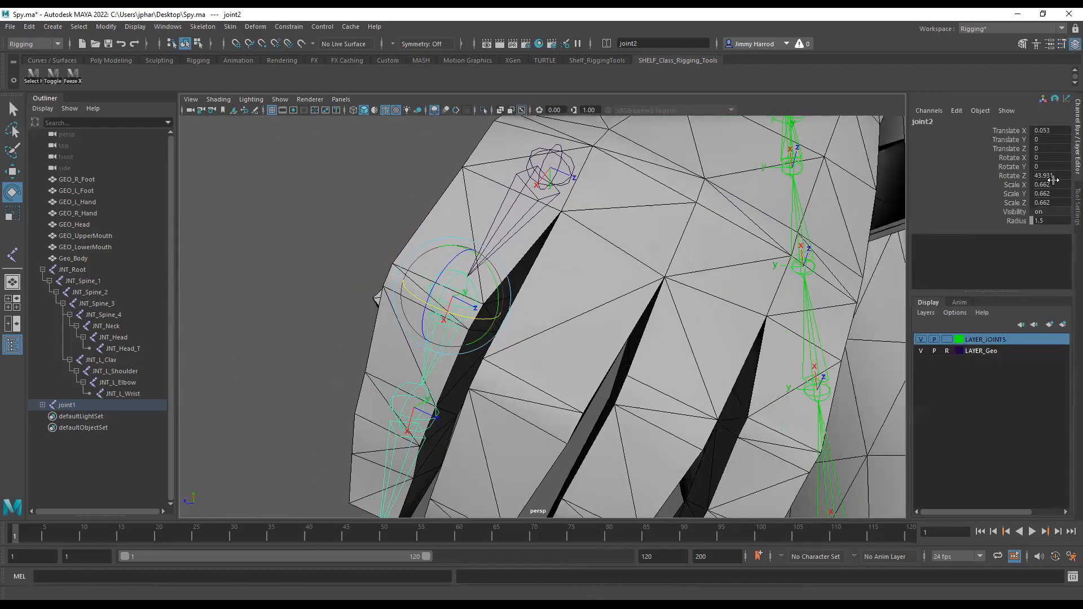
key("Up")
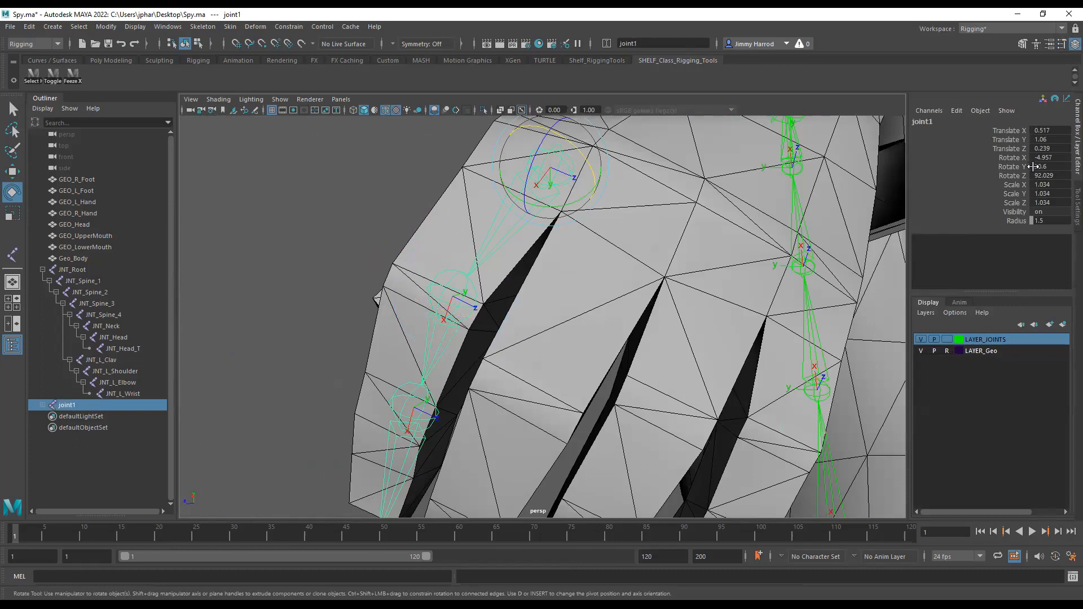
Step: Select the entire index finger joint hierarchy and freeze its transformations
key("f")
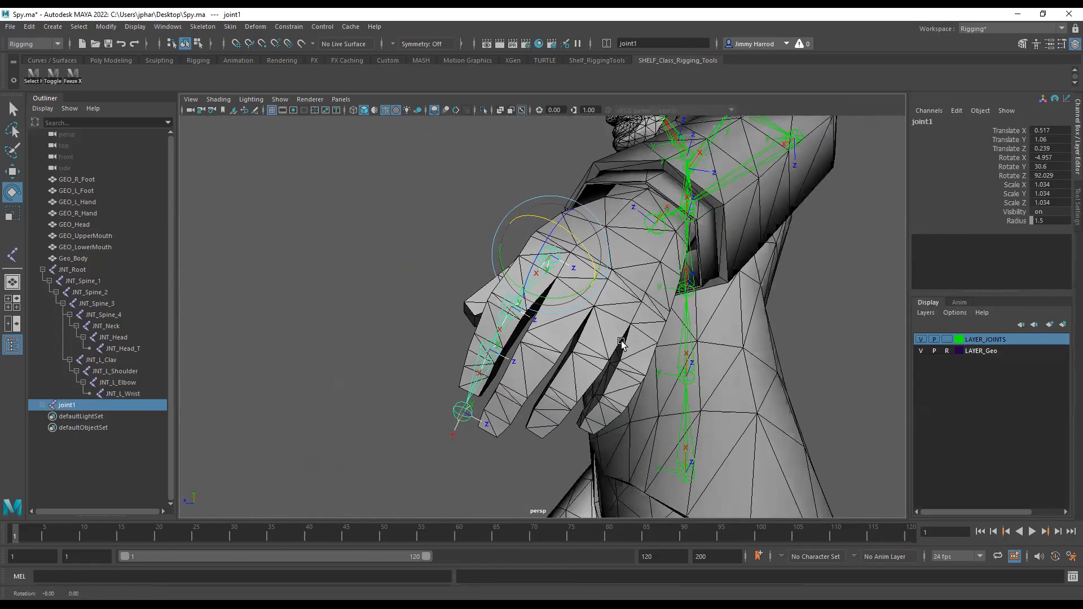
left_click(37, 80)
left_click(74, 76)
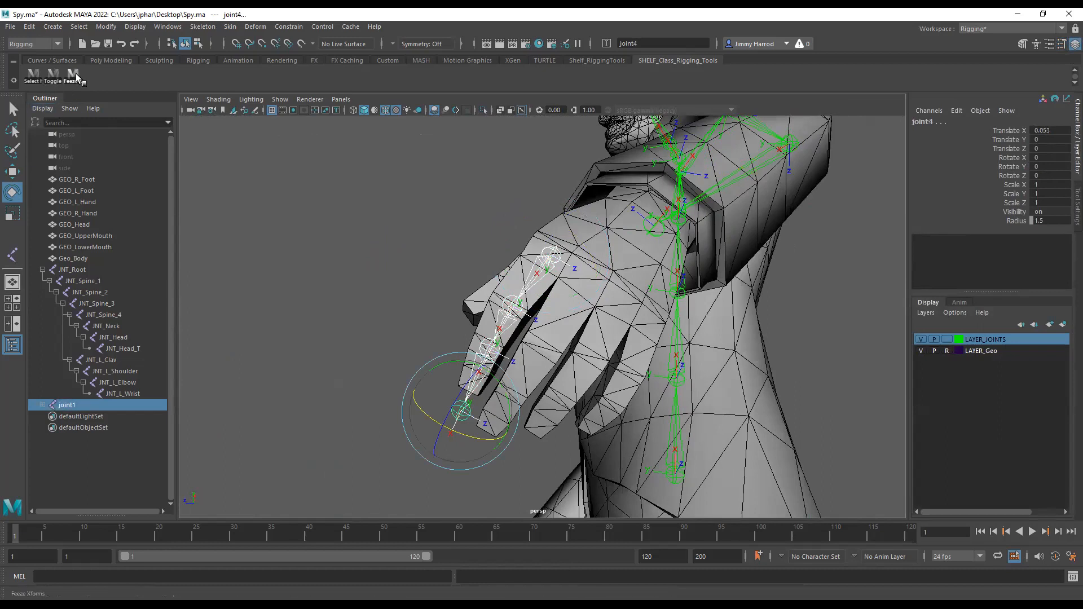
Step: Check the rotation and scale values of all four index finger joints one by one, from root to tip
left_click(316, 206)
left_click(551, 255)
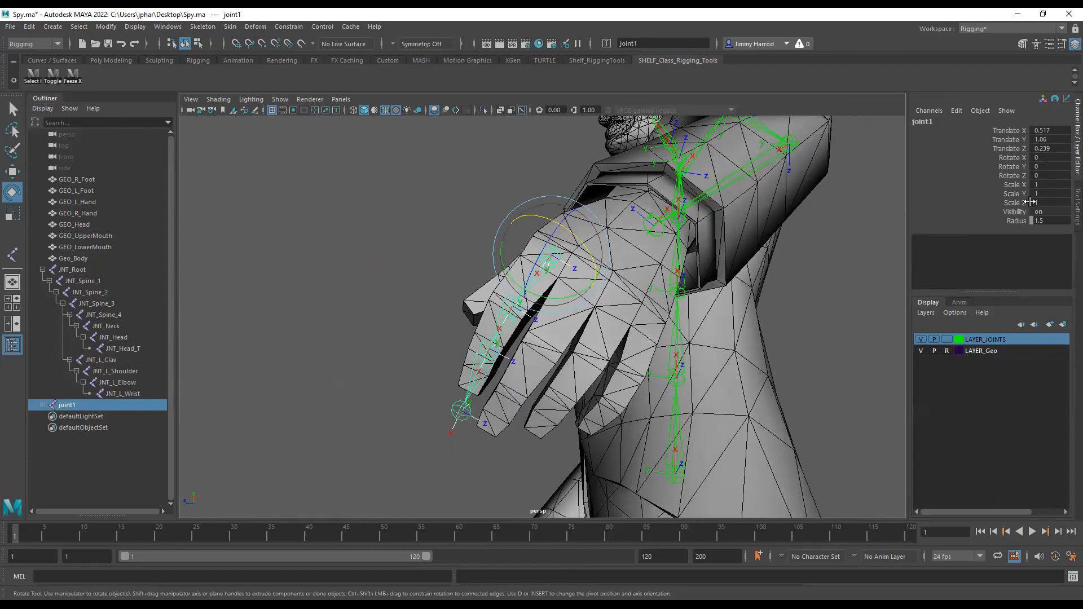
left_click(405, 318)
left_click(510, 306)
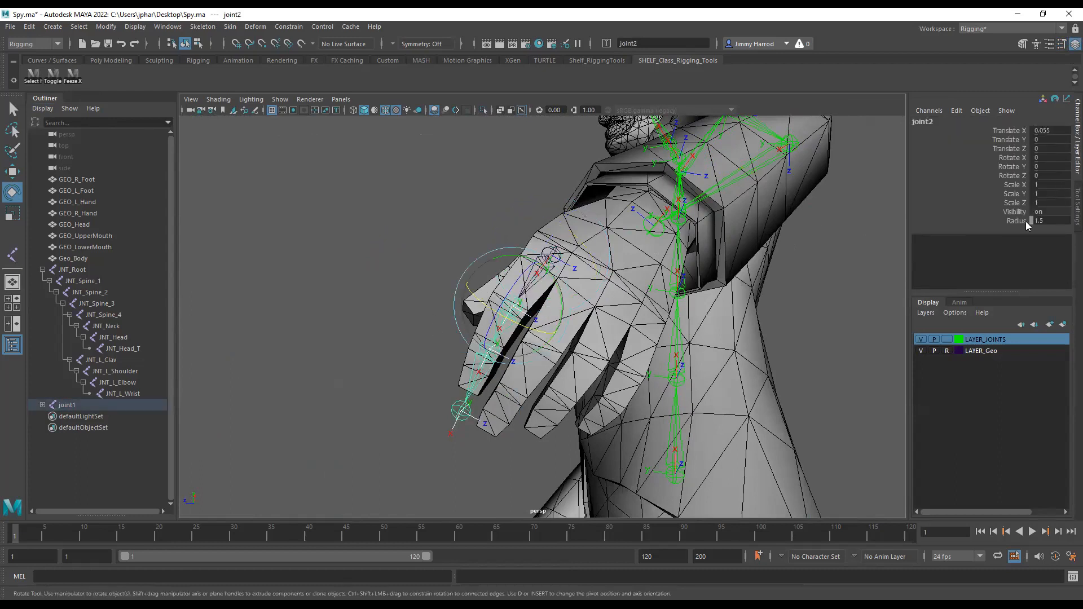
left_click(499, 348)
left_click(494, 348)
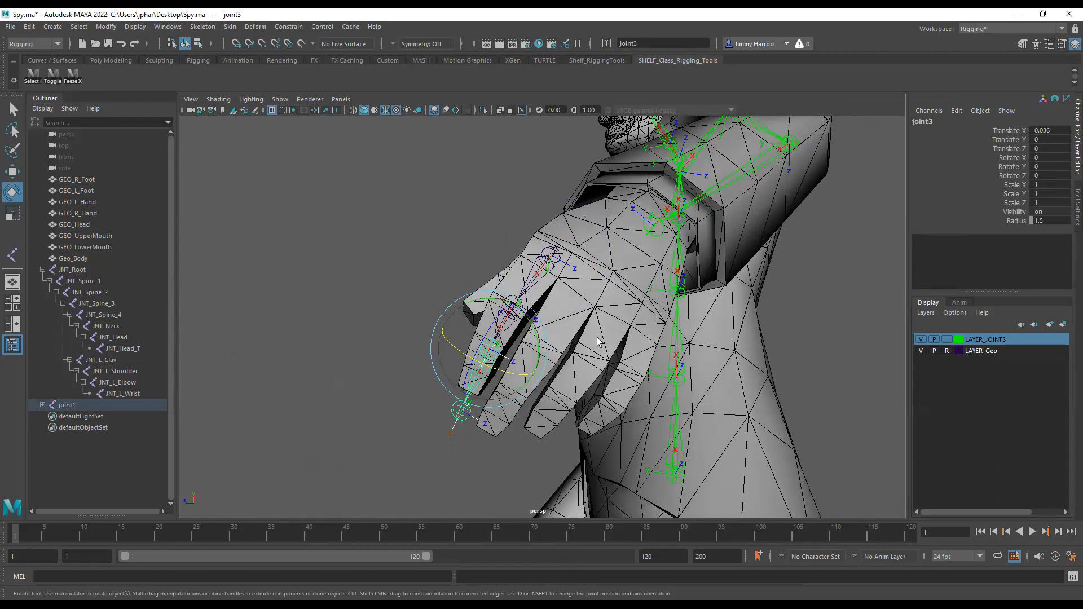
left_click(379, 369)
left_click(457, 410)
left_click_drag(457, 411, 563, 307, "alt")
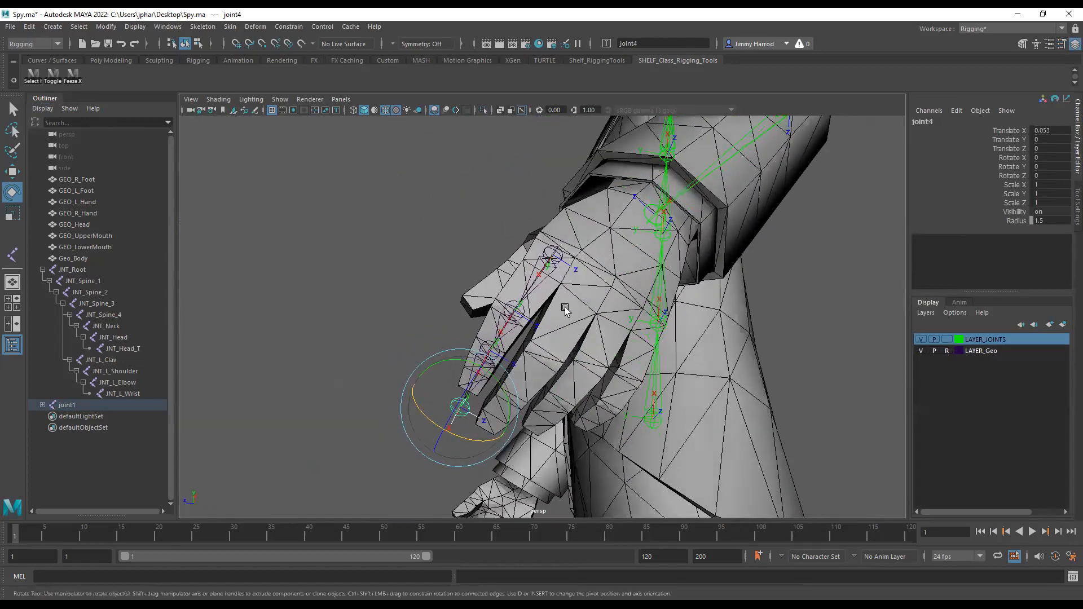
Step: Select the whole index finger joint hierarchy and add it to the LAYER_JOINTS display layer
left_click(555, 260)
left_click(33, 73)
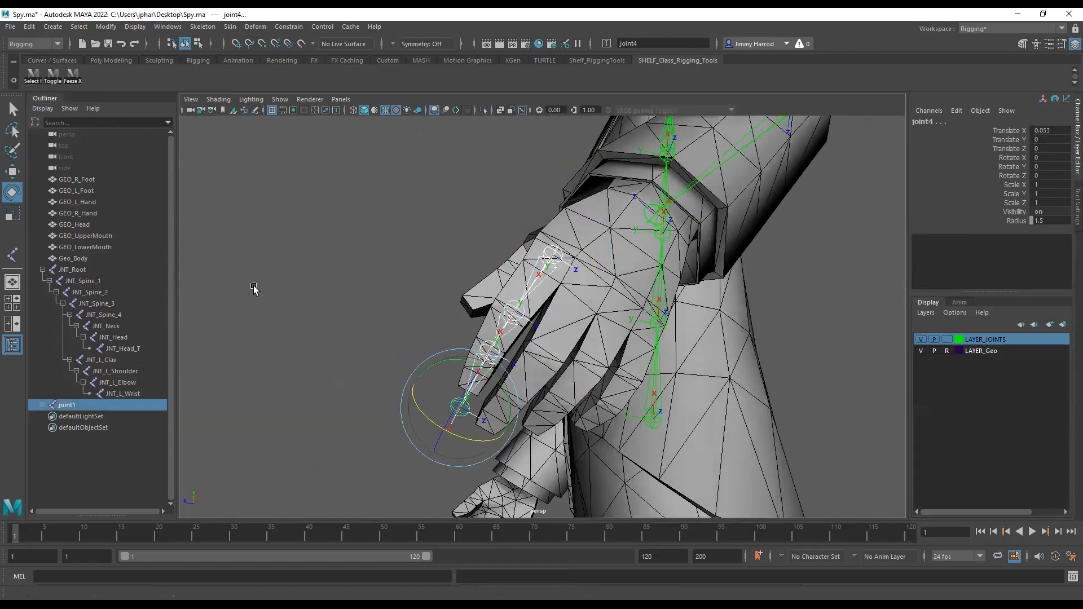
left_click(1064, 325)
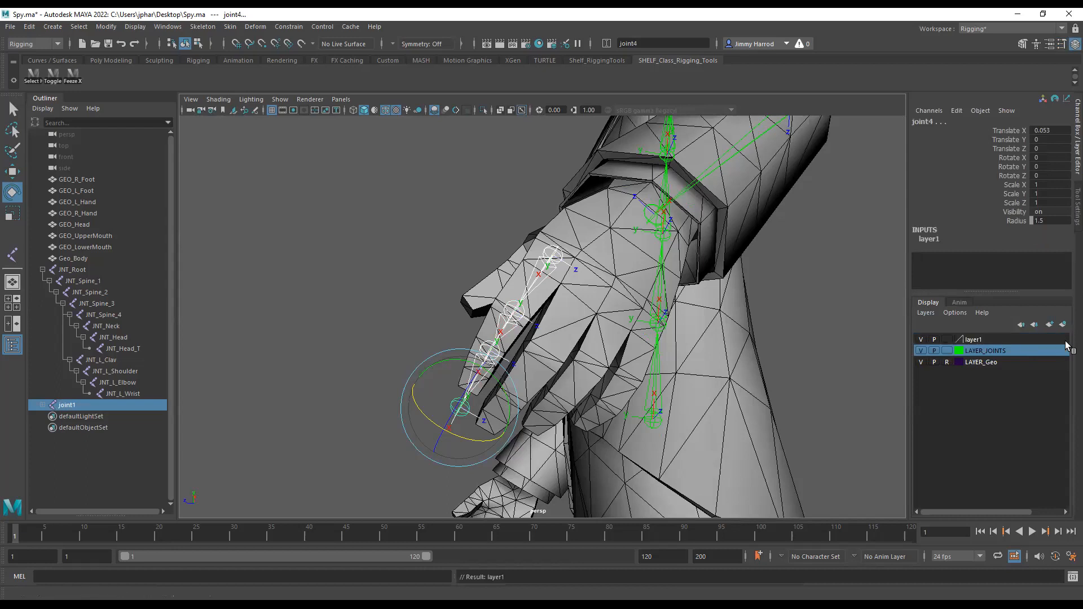
key("ctrl+z")
right_click(1037, 342)
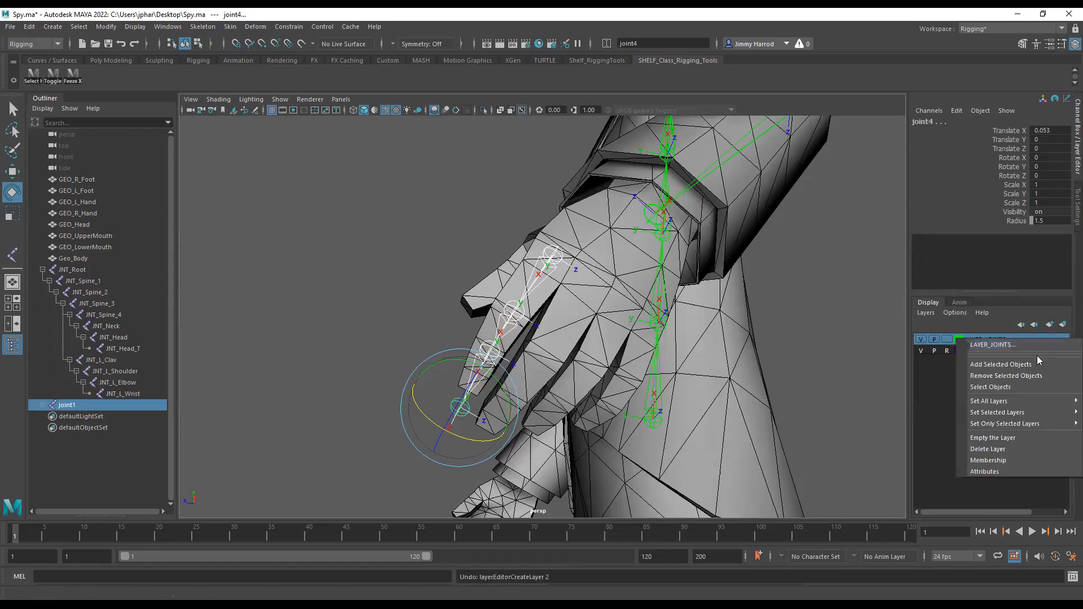
left_click(1037, 365)
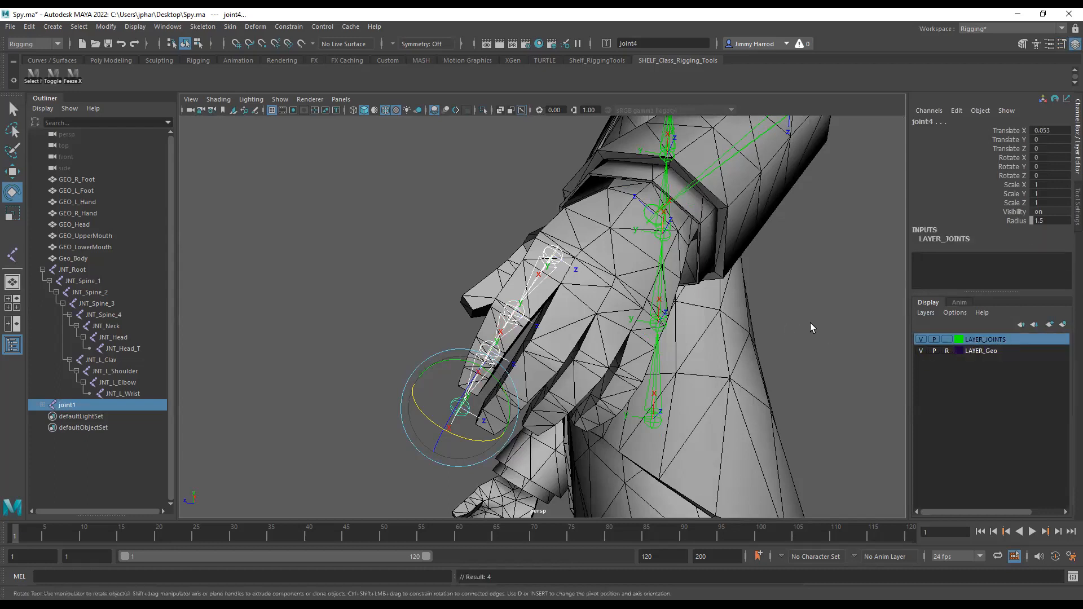
Step: Expand the index finger hierarchy and rename its four joints together with the base name JNT_L_Index_
left_click(731, 334)
left_click_drag(731, 334, 604, 323, "alt")
left_click(66, 405)
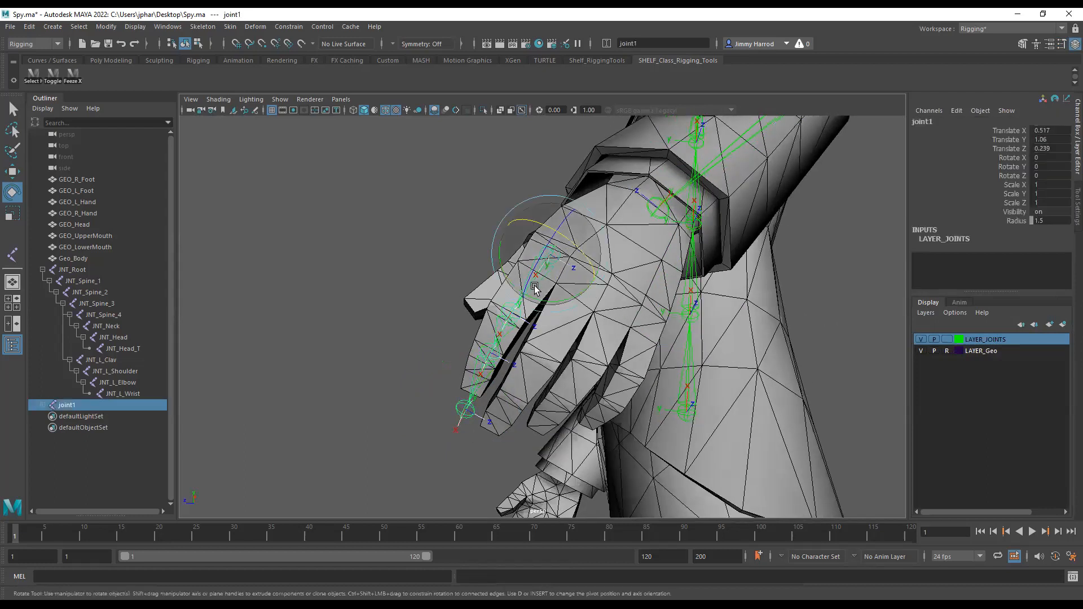
left_click(41, 405)
left_click(49, 417)
left_click(56, 427)
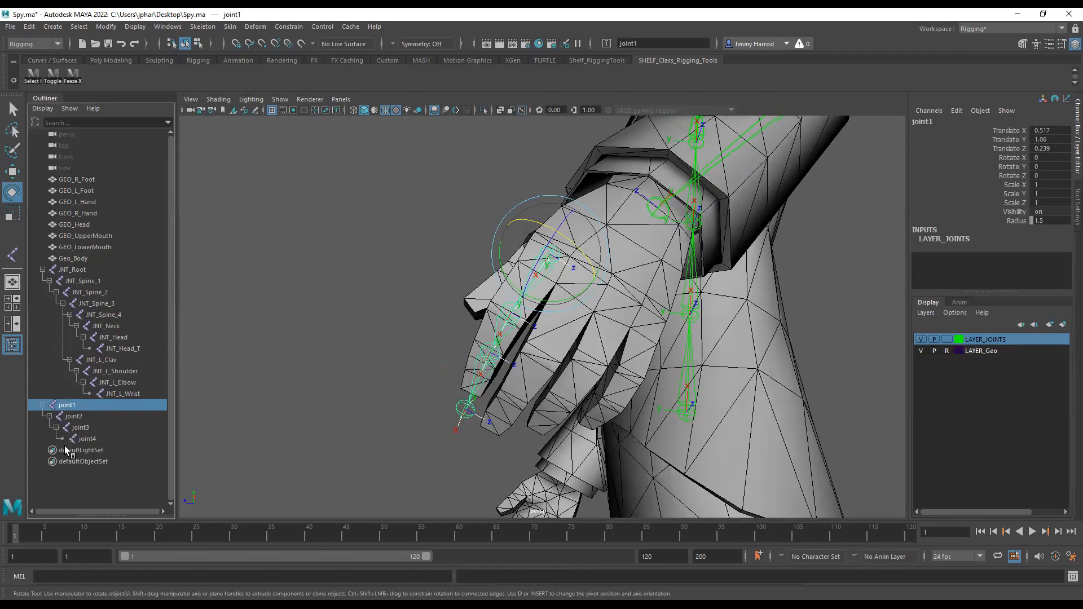
left_click(81, 396)
left_click(81, 406)
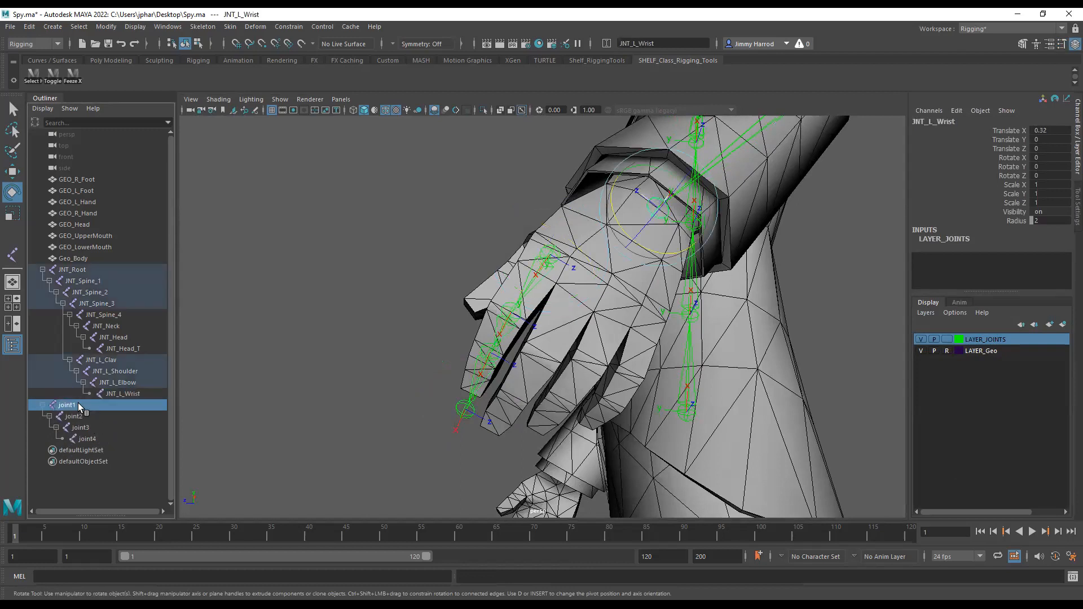
left_click(98, 441, "shift")
left_click(669, 44)
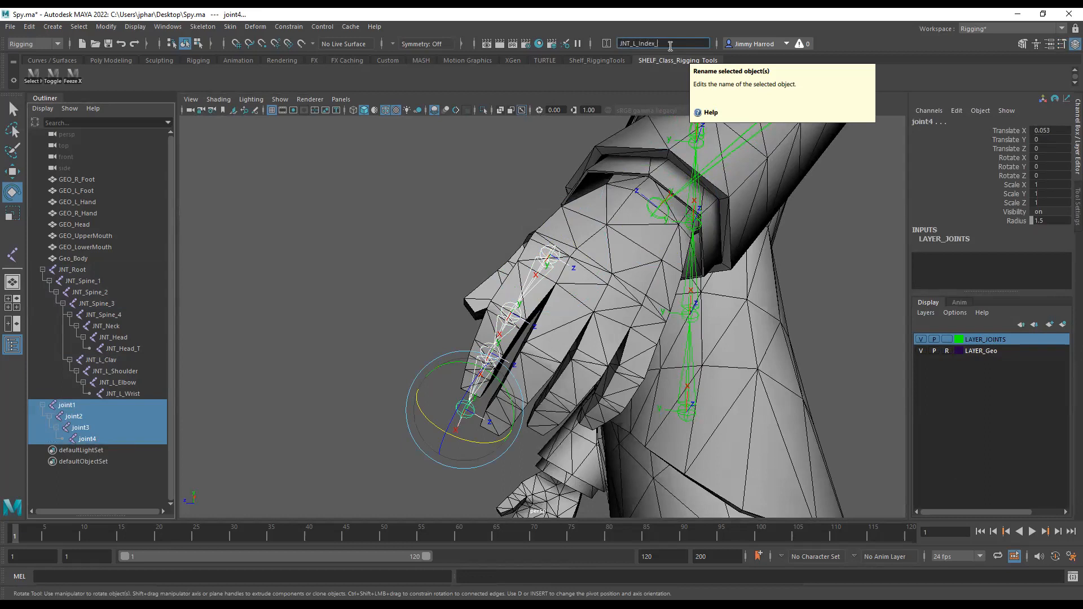
key("Return")
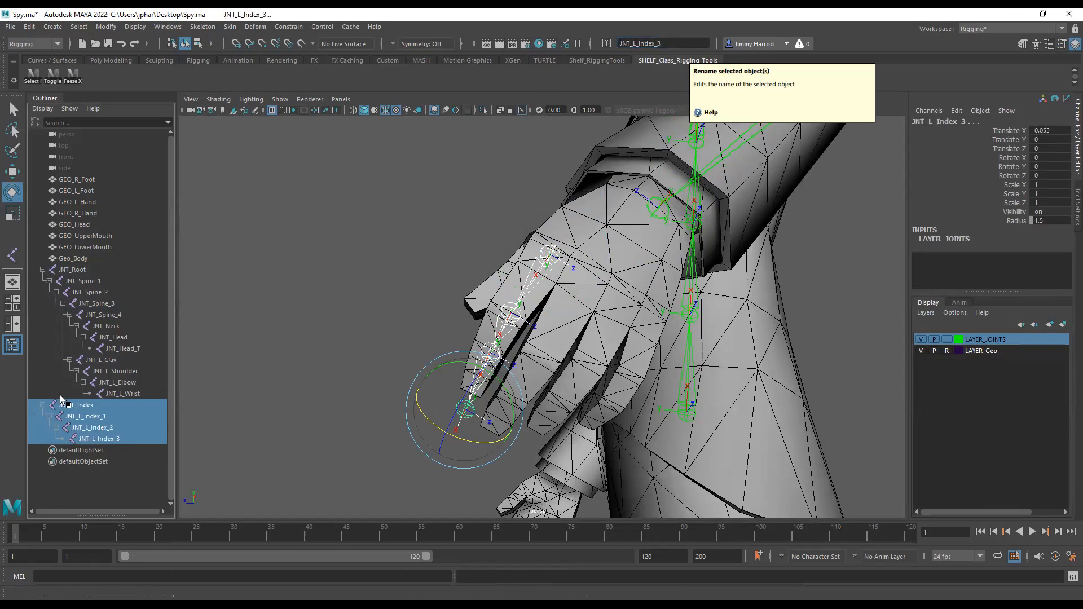
Step: Go through the renamed index finger joints and rename the root joint as JNT_L_Index_0
left_click(121, 414)
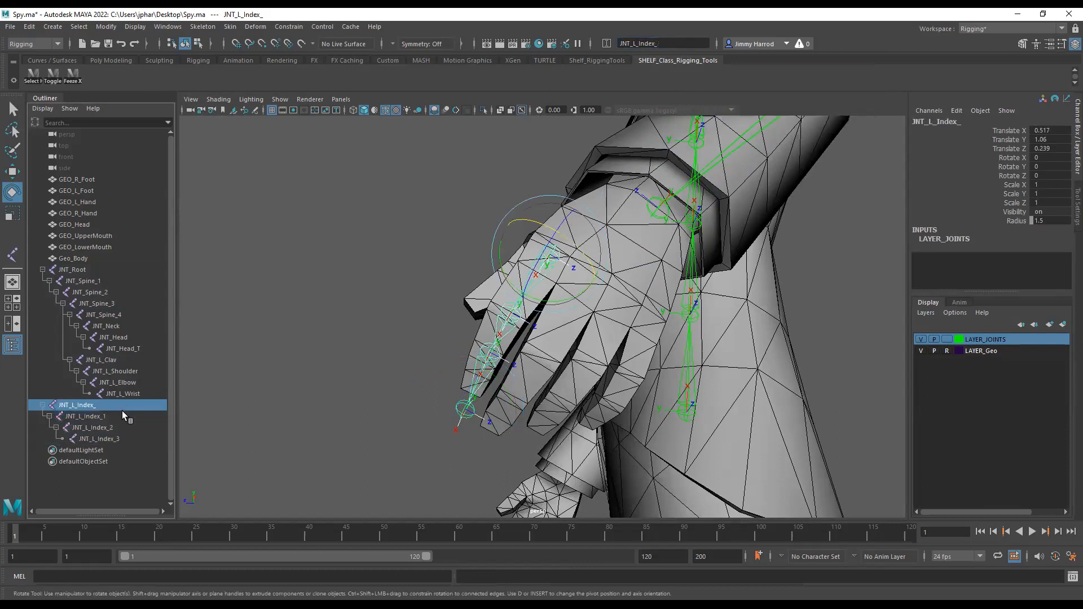
left_click(118, 405)
left_click(122, 416)
left_click(123, 427)
left_click(126, 438)
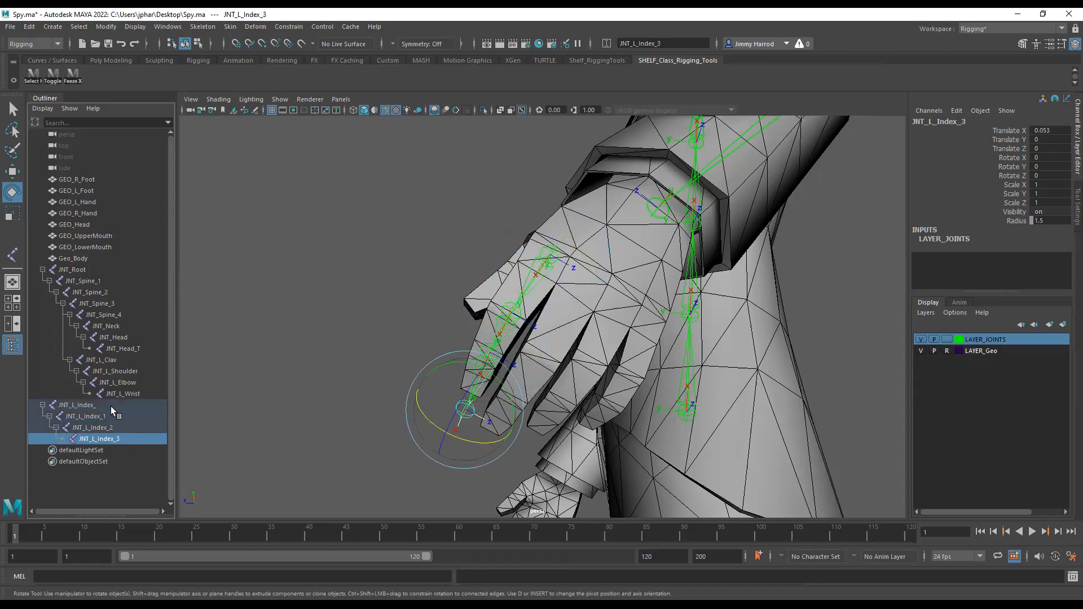
double_click(106, 406)
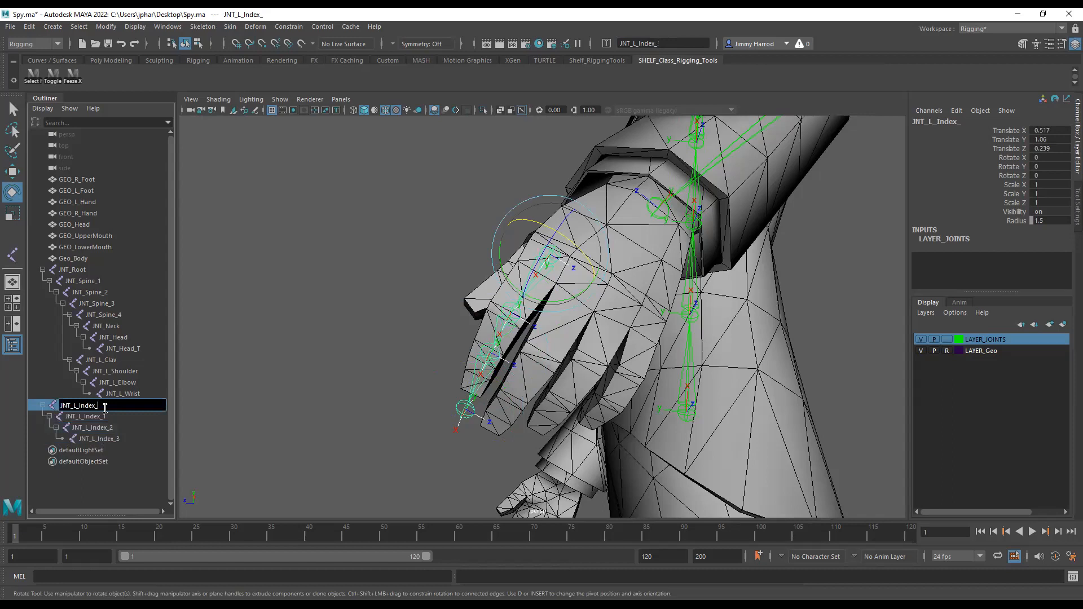
type("0")
key("Return")
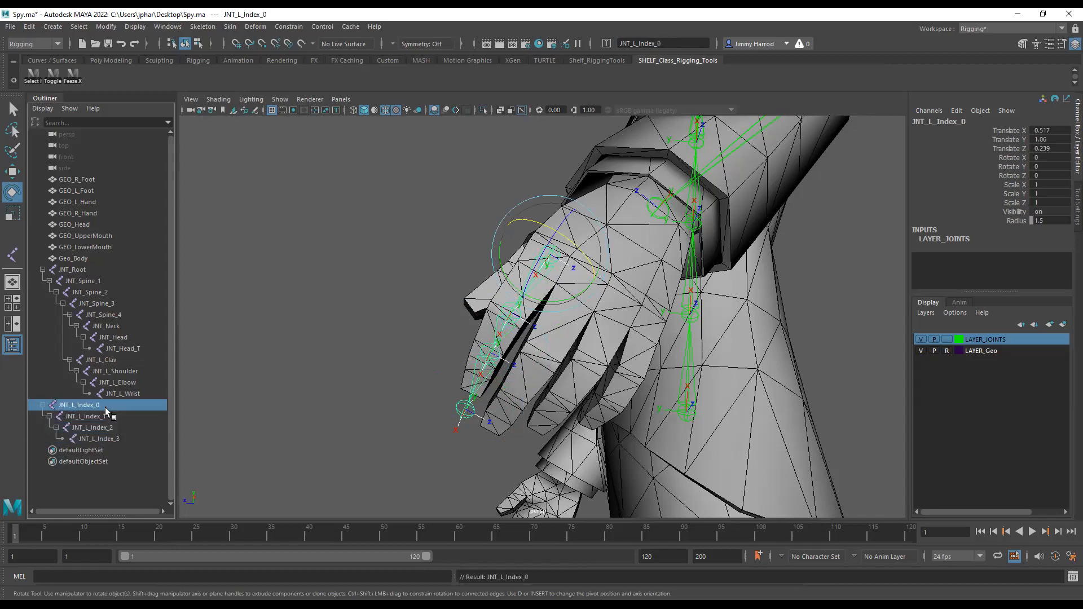
Step: Rename the end joint of the index finger chain as JNT_L_Index_T
double_click(119, 440)
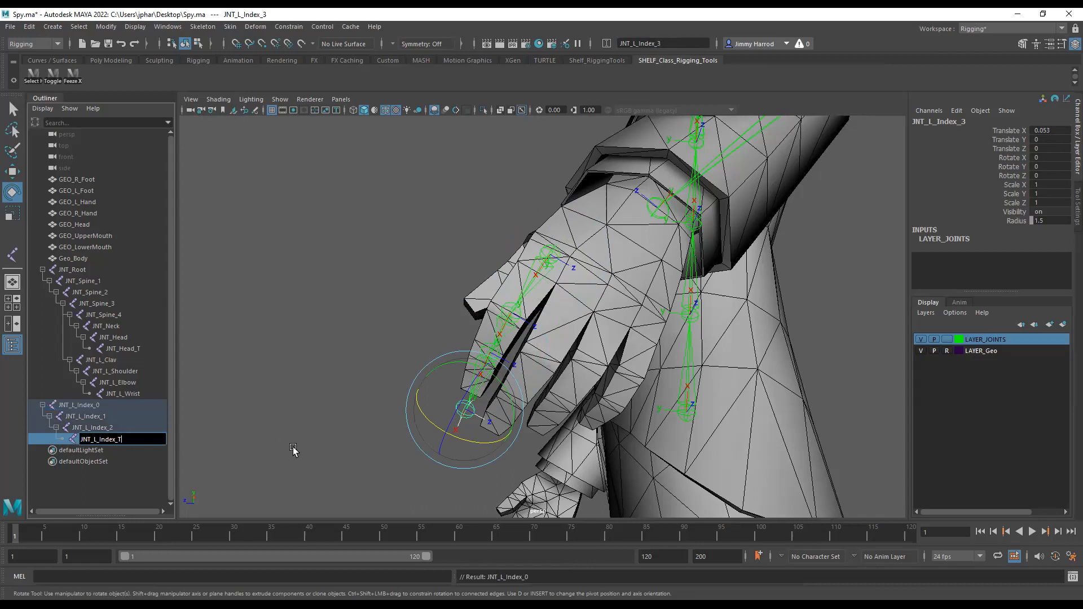
type("T")
key("Return")
Step: Duplicate the index finger joint chain from its root joint JNT_L_Index_0, with the Move tool active
left_click_drag(372, 431, 382, 427, "alt")
left_click(549, 257)
left_click_drag(550, 256, 564, 302, "alt")
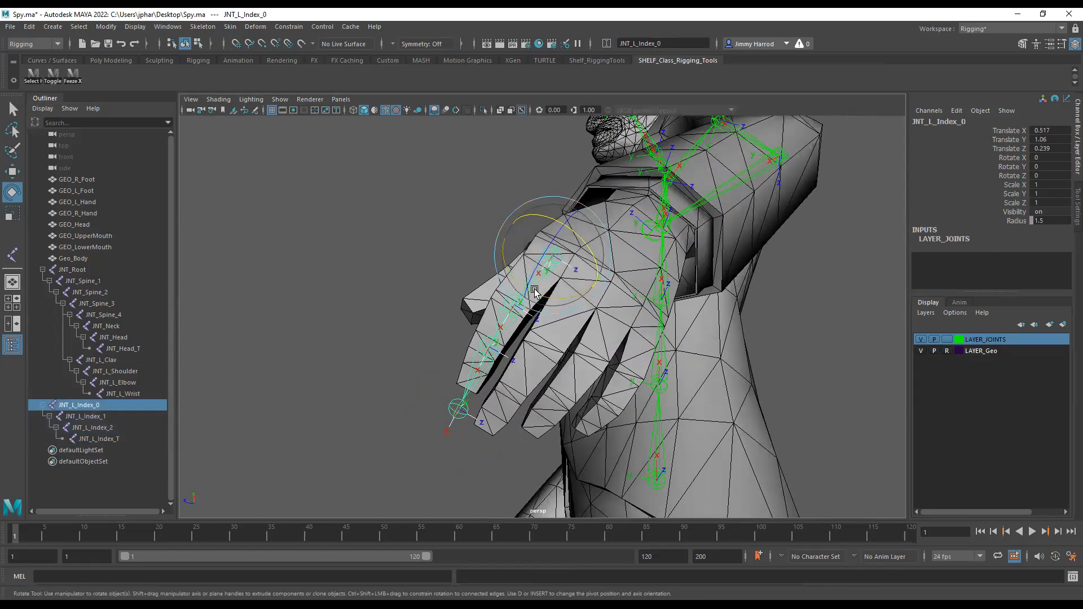
key("w")
left_click_drag(595, 350, 661, 255, "alt")
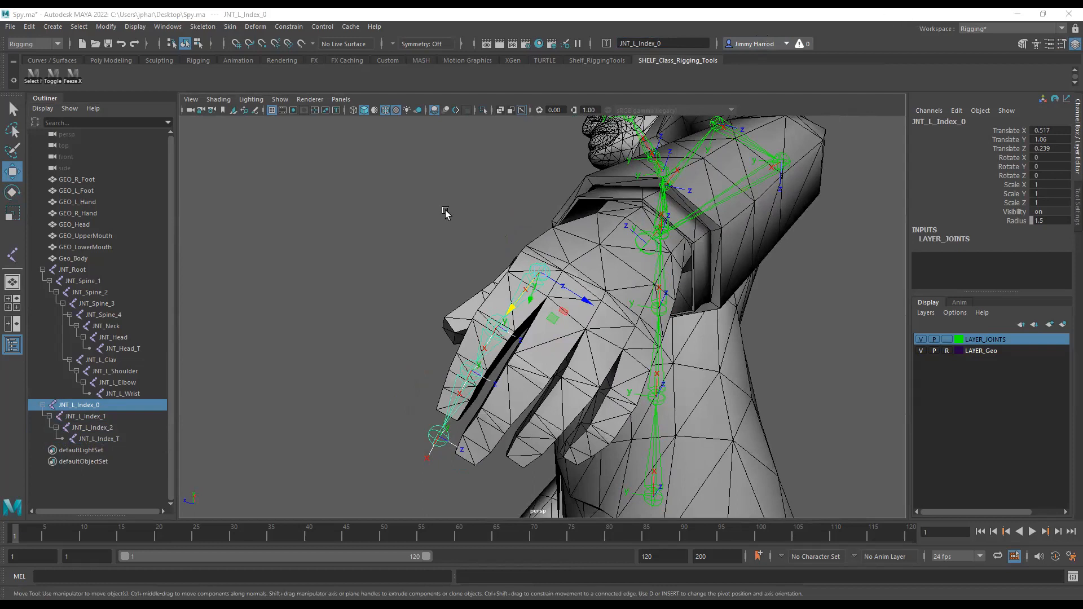
left_click_drag(654, 335, 656, 336, "alt")
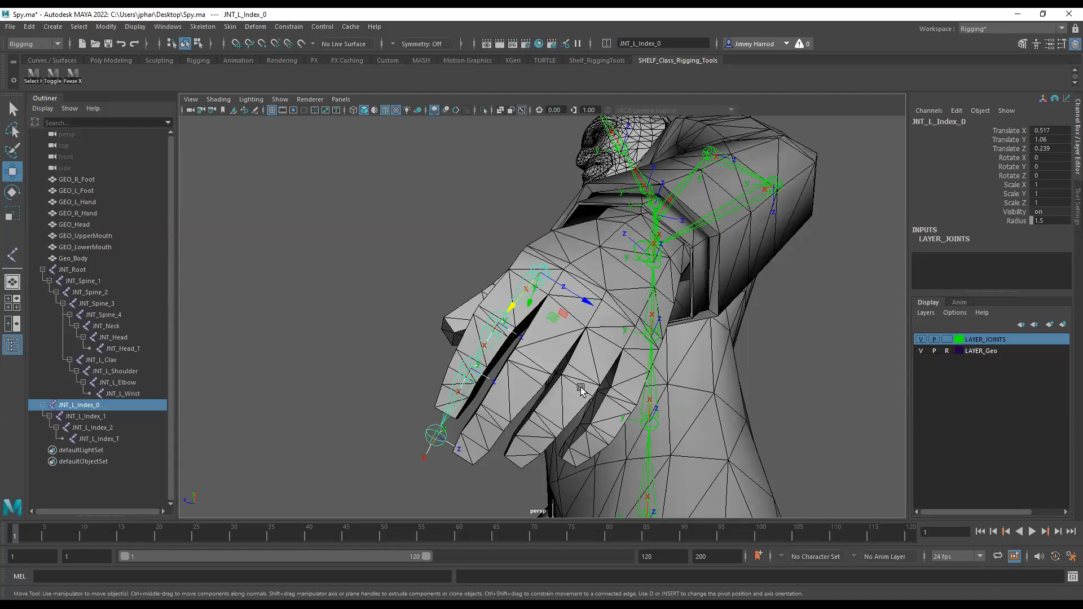
left_click(540, 291)
left_click(539, 272)
key("ctrl+d")
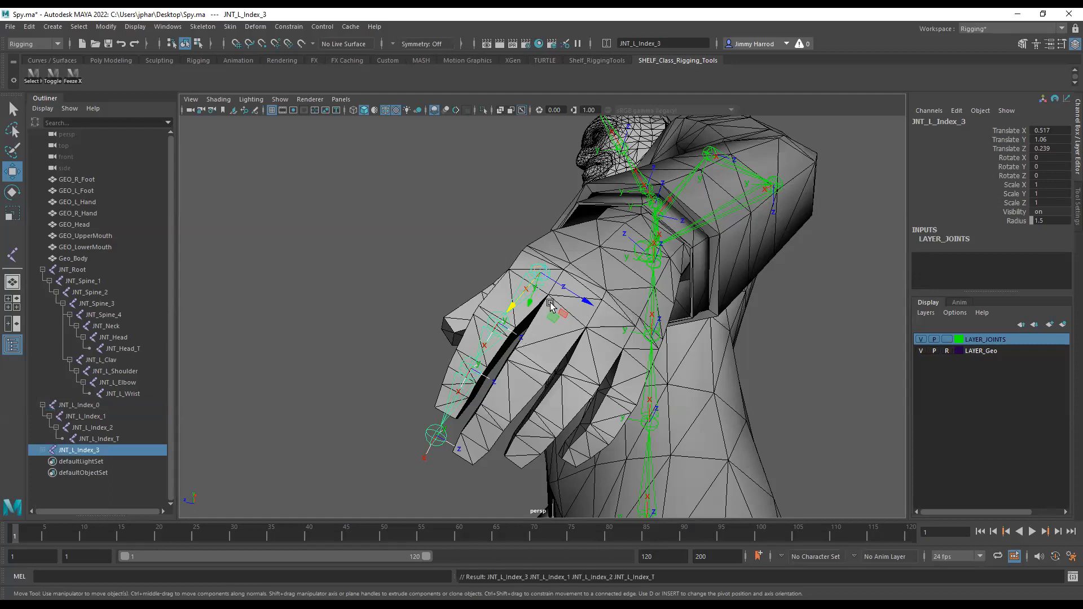
Step: Move the duplicated joint chain along its Z axis from the index finger into the base of the middle finger
left_click_drag(587, 302, 647, 338)
scroll(635, 323, "up", 5)
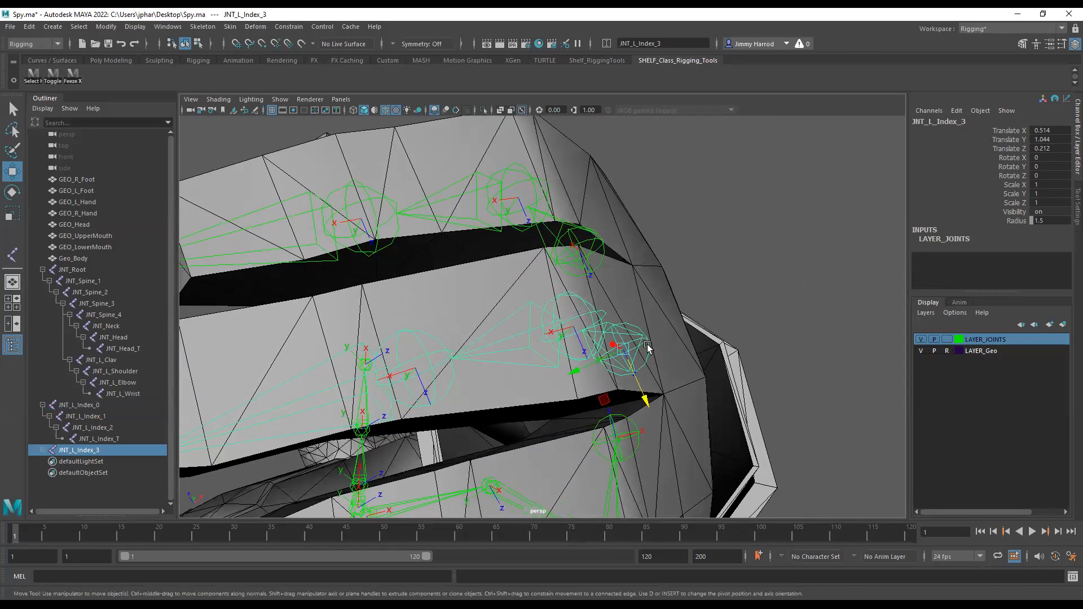
left_click_drag(470, 312, 483, 325, "alt")
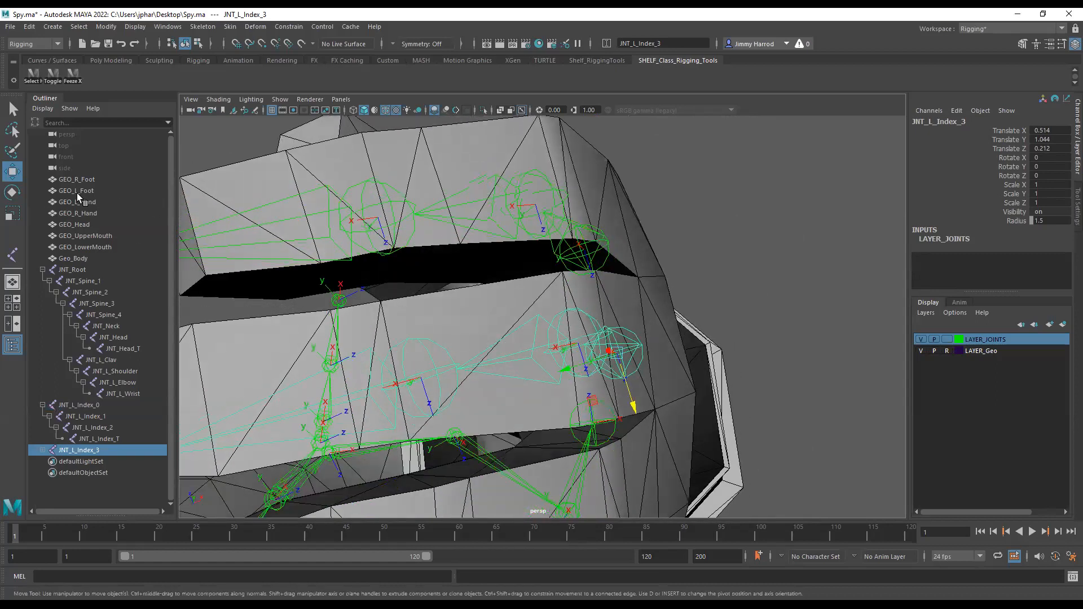
Step: Rotate the duplicated chain's root joint to about -8° in X and -1.4° in Y to follow the middle finger
left_click(13, 192)
left_click_drag(632, 338, 650, 323, "alt")
right_click_drag(649, 323, 605, 317, "alt")
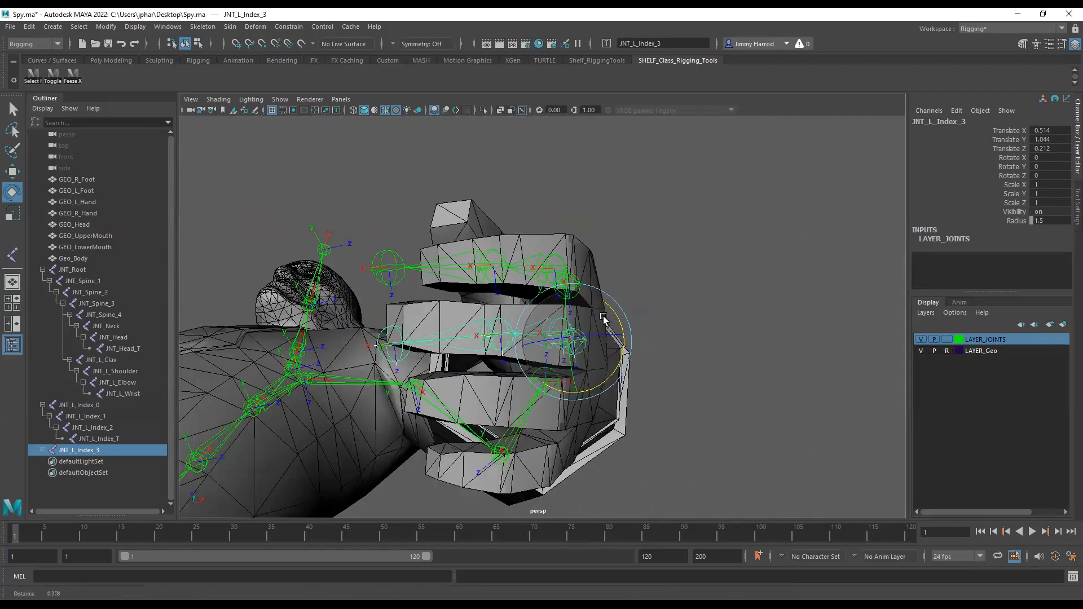
left_click_drag(619, 318, 648, 320, "alt")
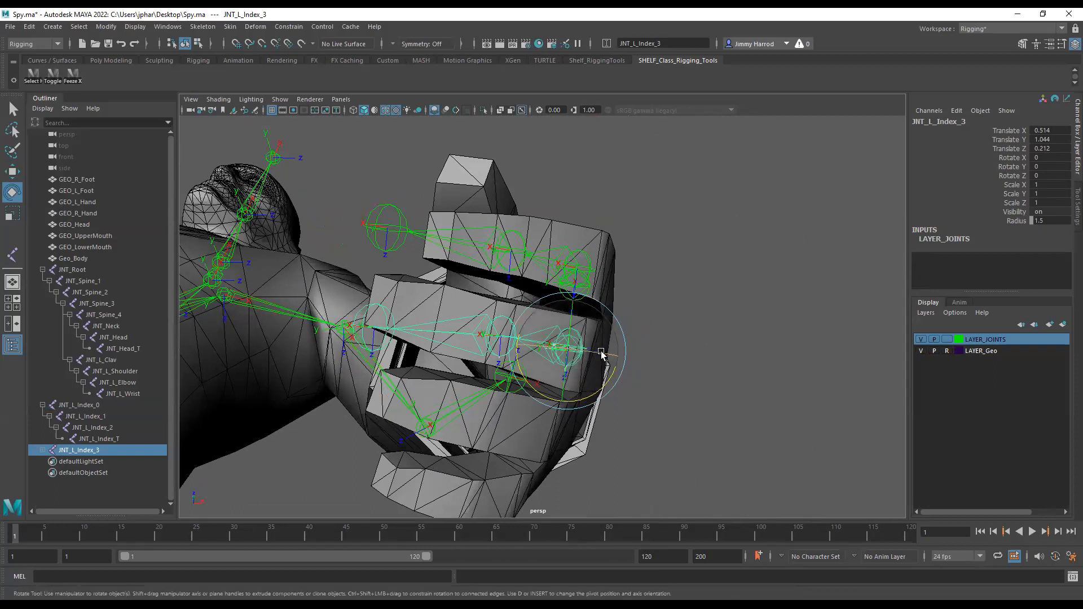
left_click_drag(568, 362, 558, 354)
left_click_drag(616, 377, 582, 400)
key("w")
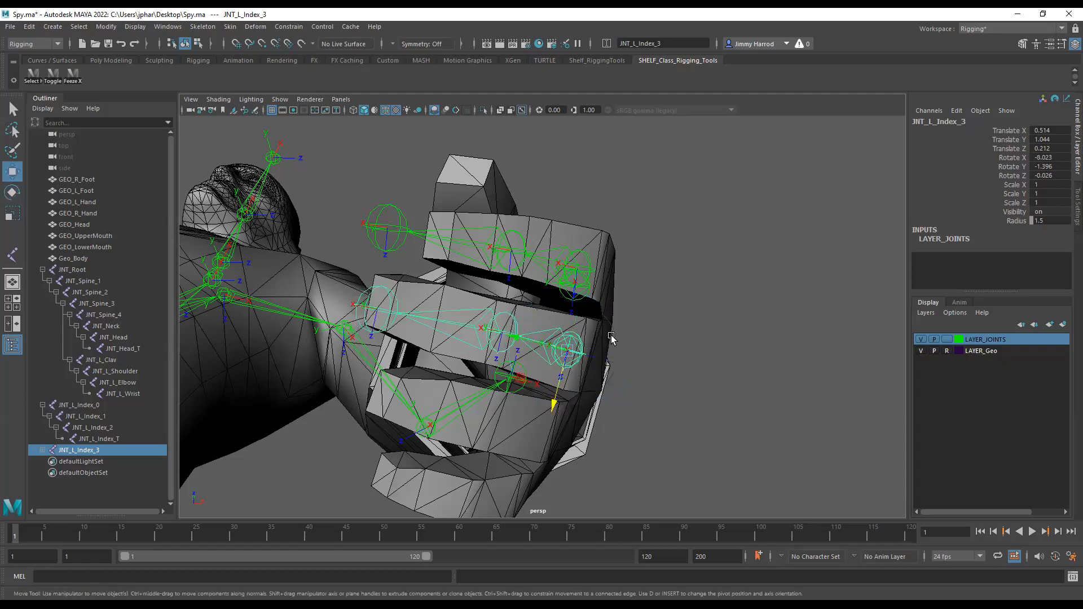
left_click(550, 404)
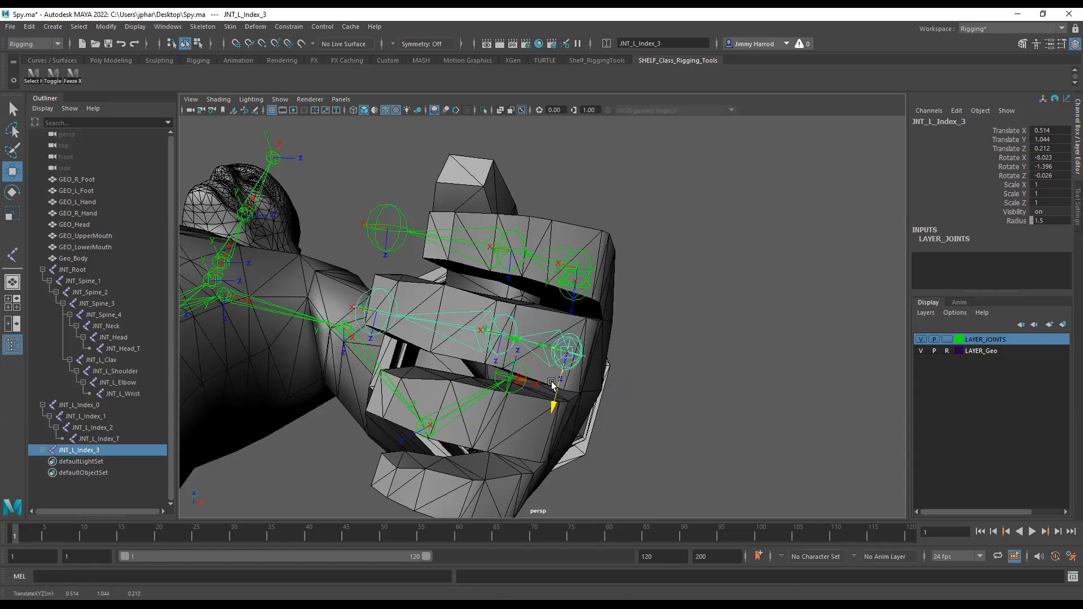
Step: Scale the duplicated chain's root joint uniformly to about 1.16 to match the middle finger's length
left_click_drag(608, 350, 662, 417, "alt")
key("e")
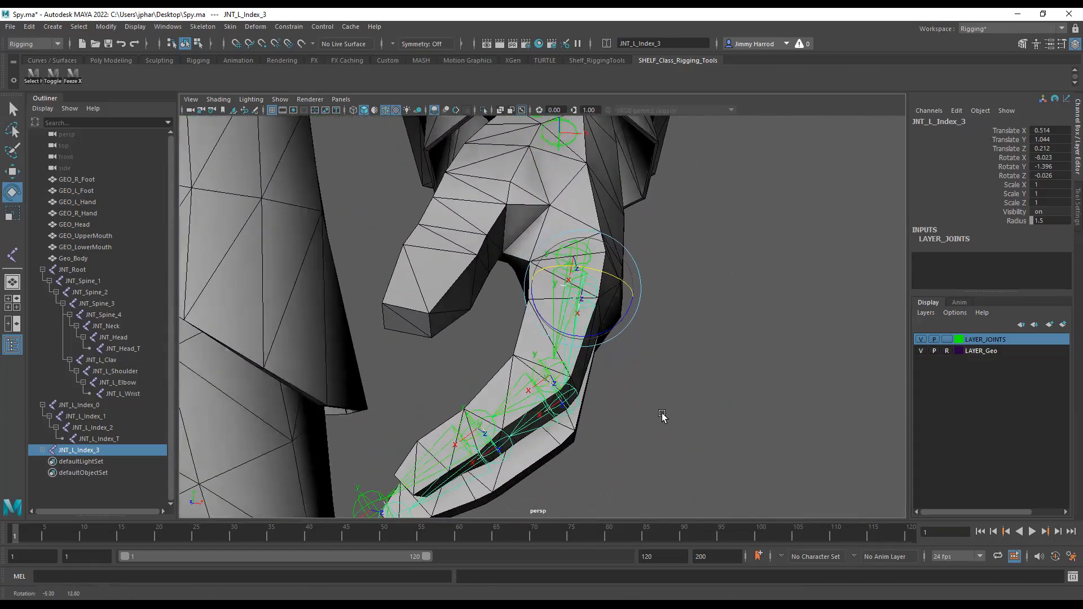
key("r")
left_click_drag(628, 313, 645, 285, "alt")
left_click_drag(652, 282, 379, 266, "alt")
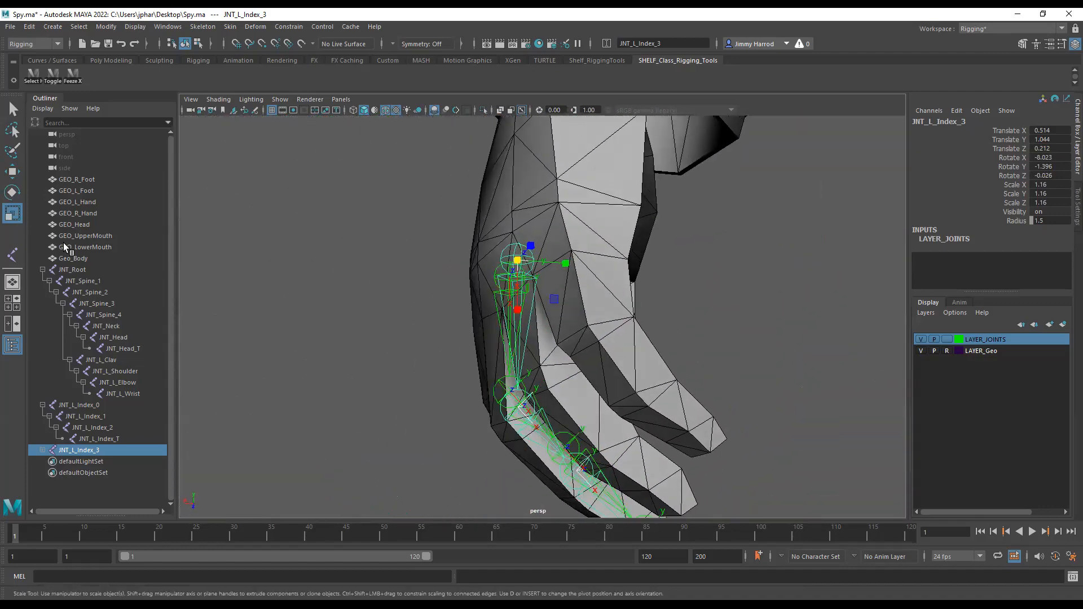
Step: Adjust the root joint's rotation to about -1.1° in Y and 2° in Z inside the middle finger
key("e")
left_click_drag(493, 300, 536, 355)
left_click_drag(499, 324, 492, 429)
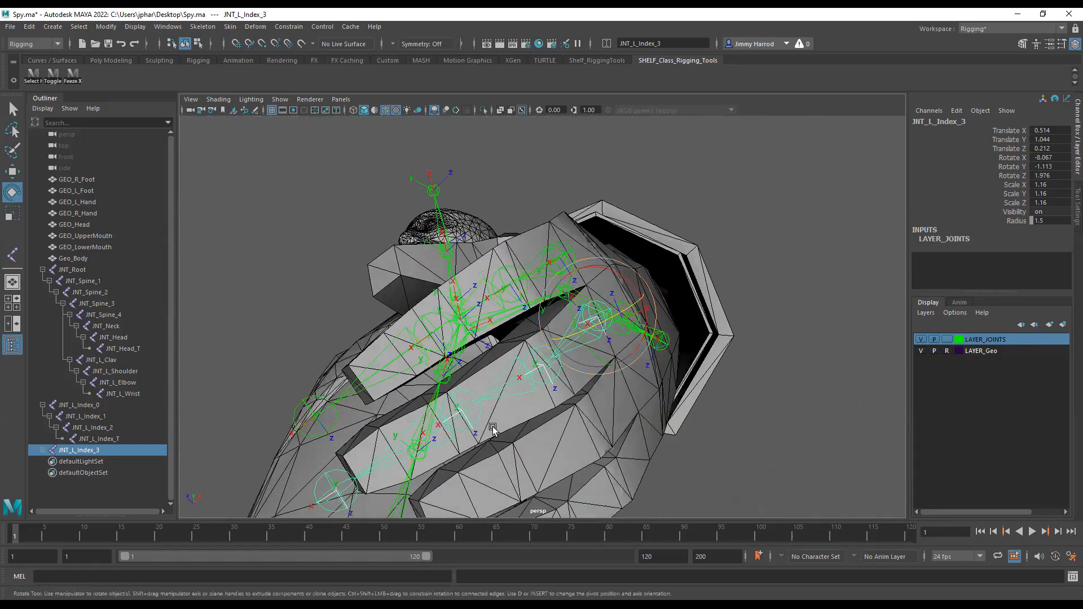
Step: Scale the second joint of the middle finger chain uniformly to about 1.116 so the rest of the chain reaches the fingertip
left_click(544, 383)
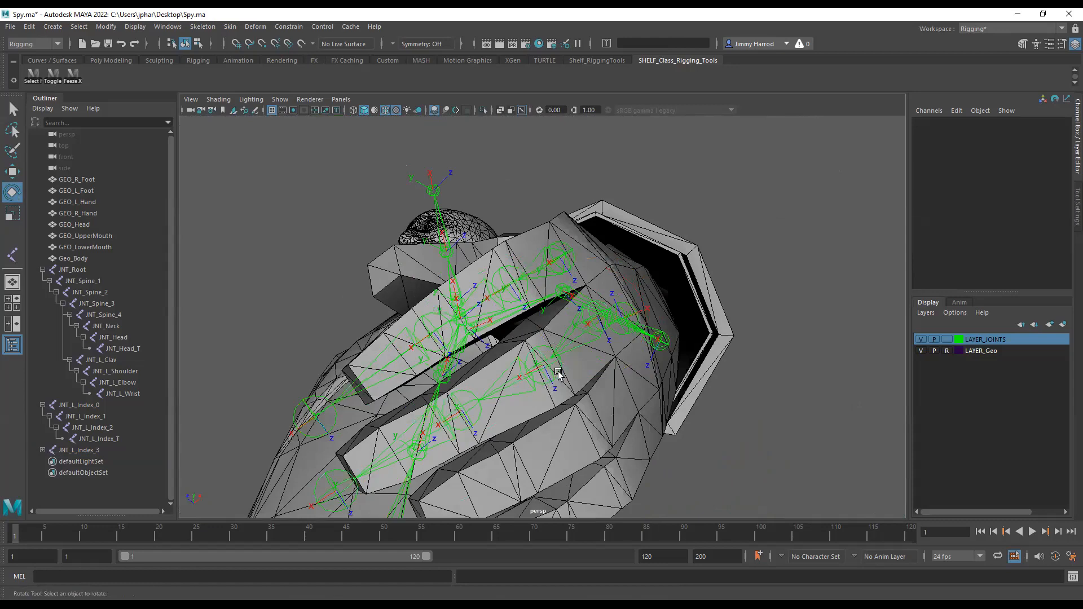
left_click(558, 374)
left_click_drag(558, 375, 648, 406, "alt")
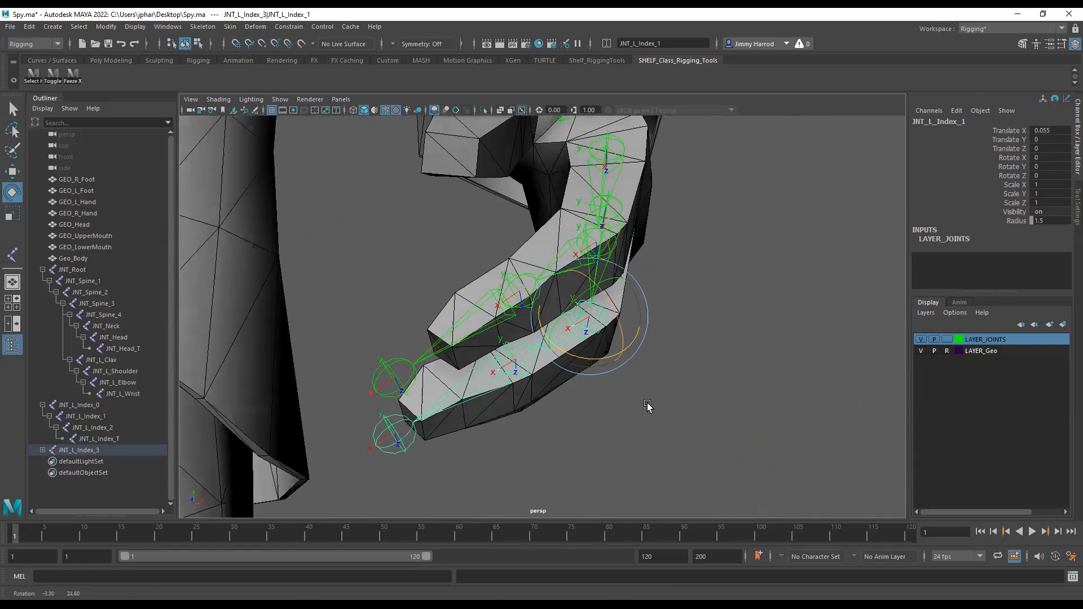
key("r")
left_click_drag(601, 336, 622, 316)
left_click_drag(621, 317, 524, 252, "alt")
left_click_drag(454, 309, 482, 357, "alt")
left_click_drag(363, 387, 349, 370, "alt")
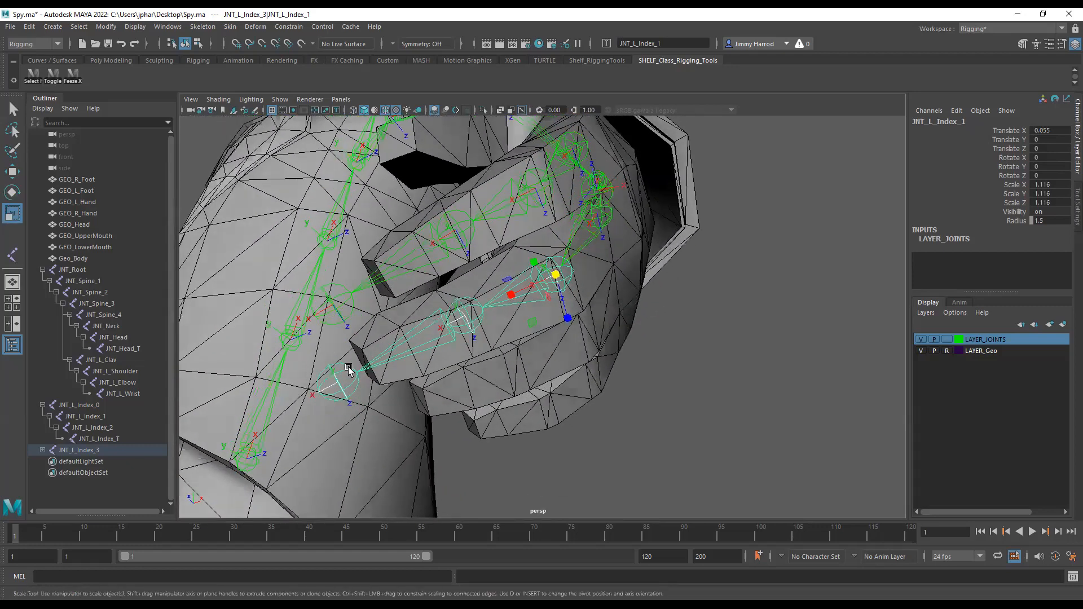
Step: Refine the middle finger chain's alignment by rotating its root joint to about -10.2° in X
left_click(473, 327)
left_click_drag(583, 276, 420, 234, "alt")
left_click(11, 193)
left_click(587, 199)
left_click(502, 277)
key("ctrl+z")
left_click(471, 283)
left_click(473, 284)
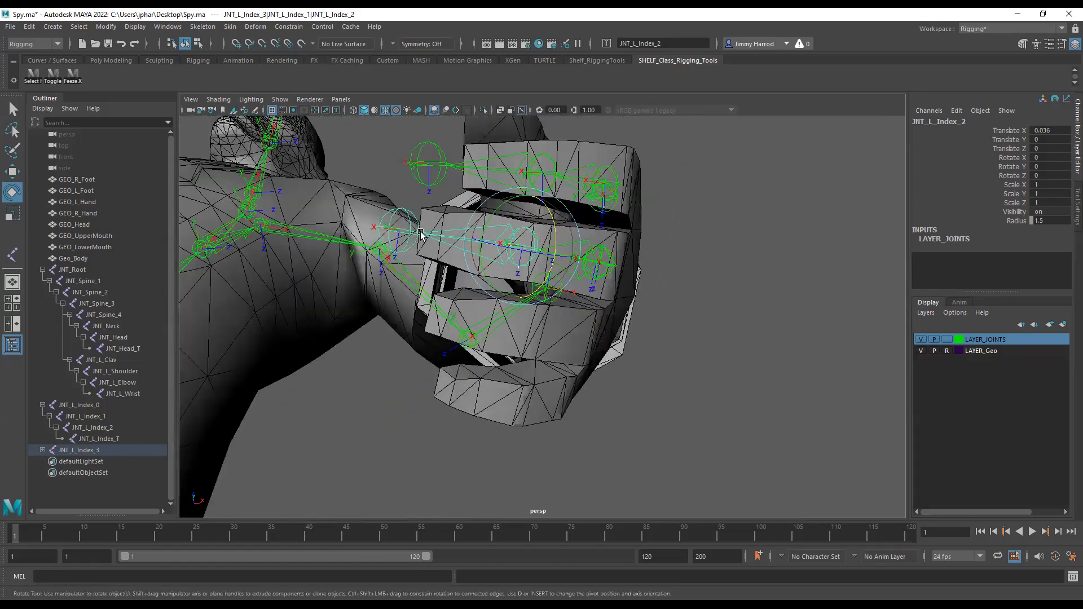
Step: Select the middle finger chain's root joint JNT_L_Index_3 and expand its full hierarchy in the Outliner
left_click_drag(458, 265, 308, 302, "alt")
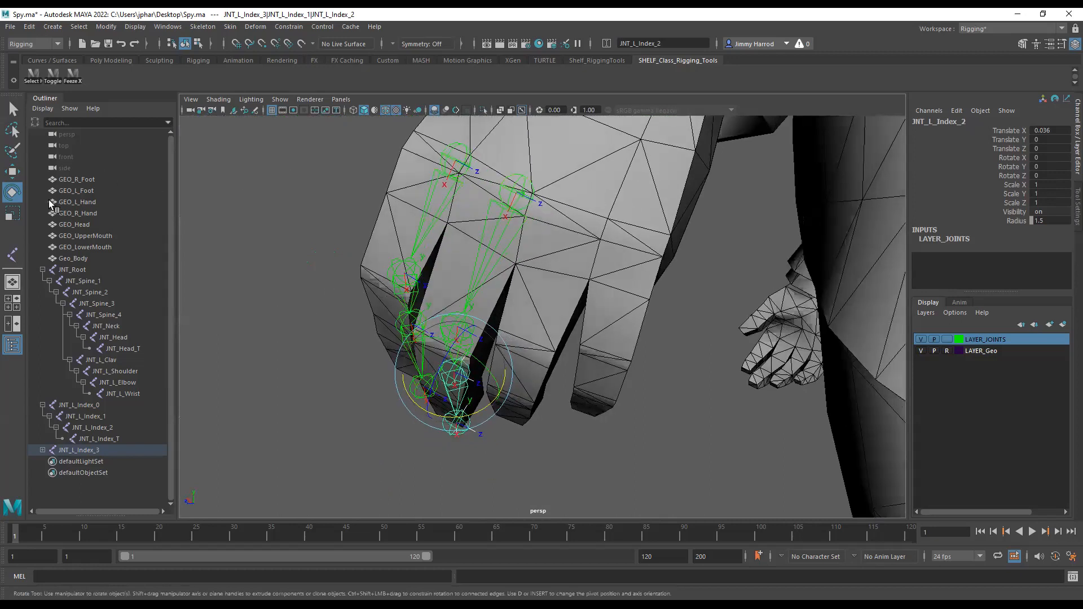
left_click(12, 171)
left_click(330, 230)
left_click(513, 190)
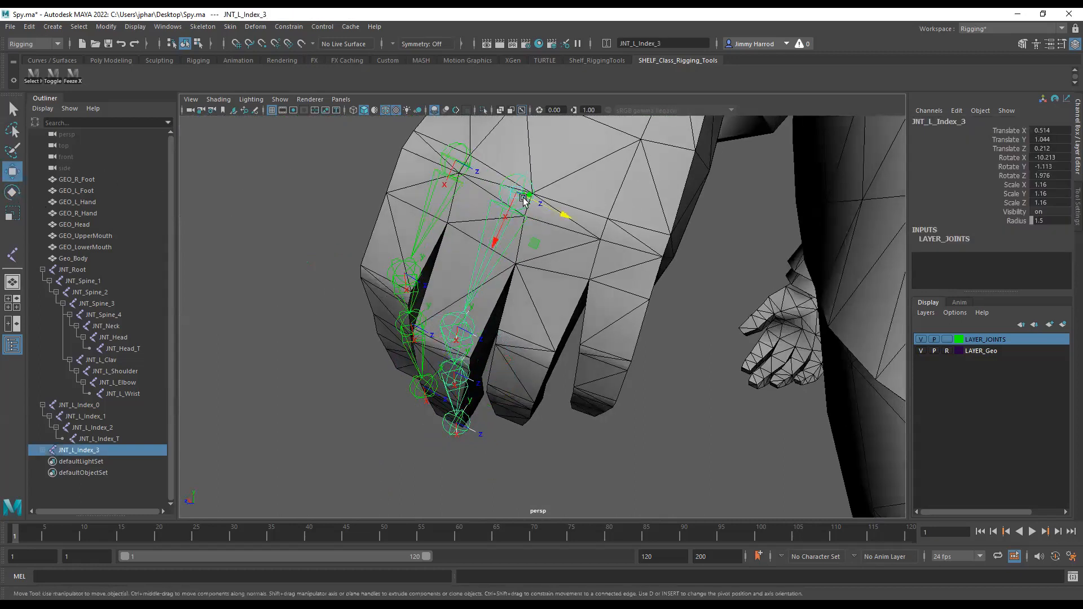
left_click(42, 450)
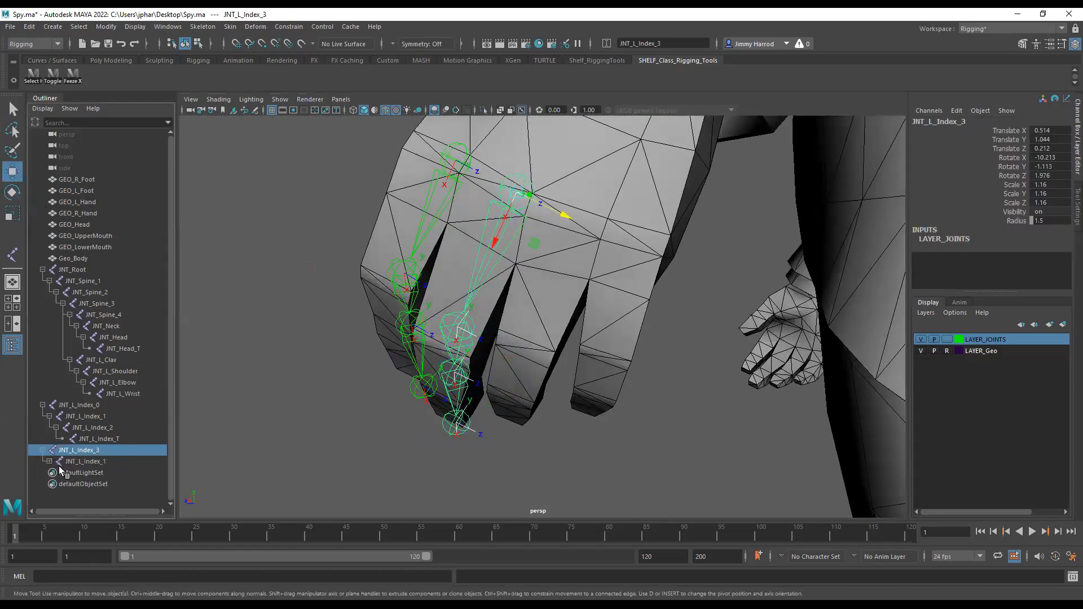
left_click(56, 473)
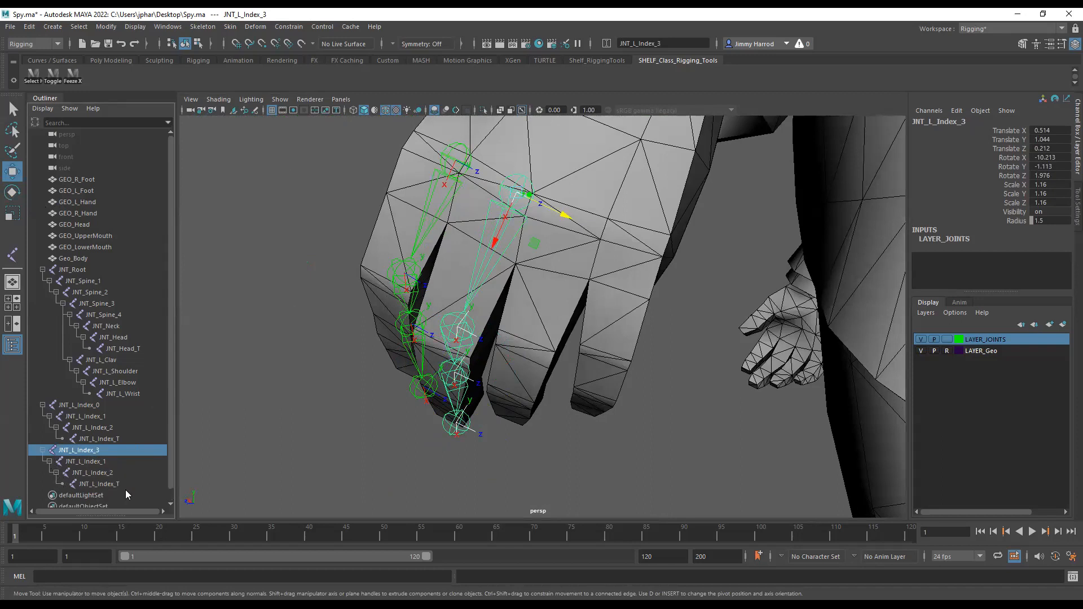
Step: Try to rename the duplicated root joint JNT_L_Index_3 as JNT_L_Index_0
double_click(100, 452)
left_click_drag(98, 451, 108, 452)
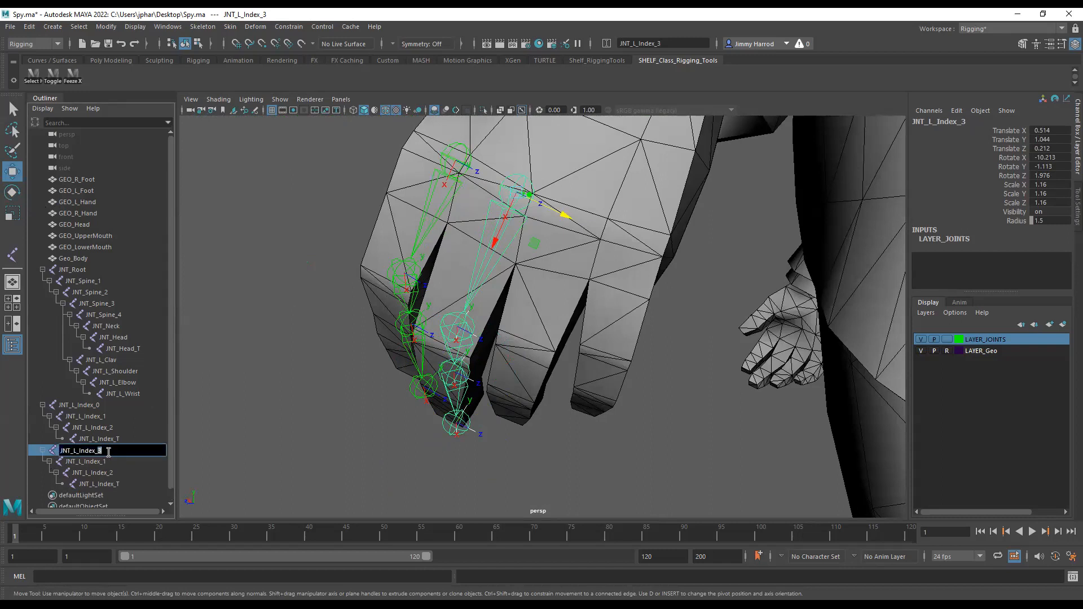
type("0")
key("Return")
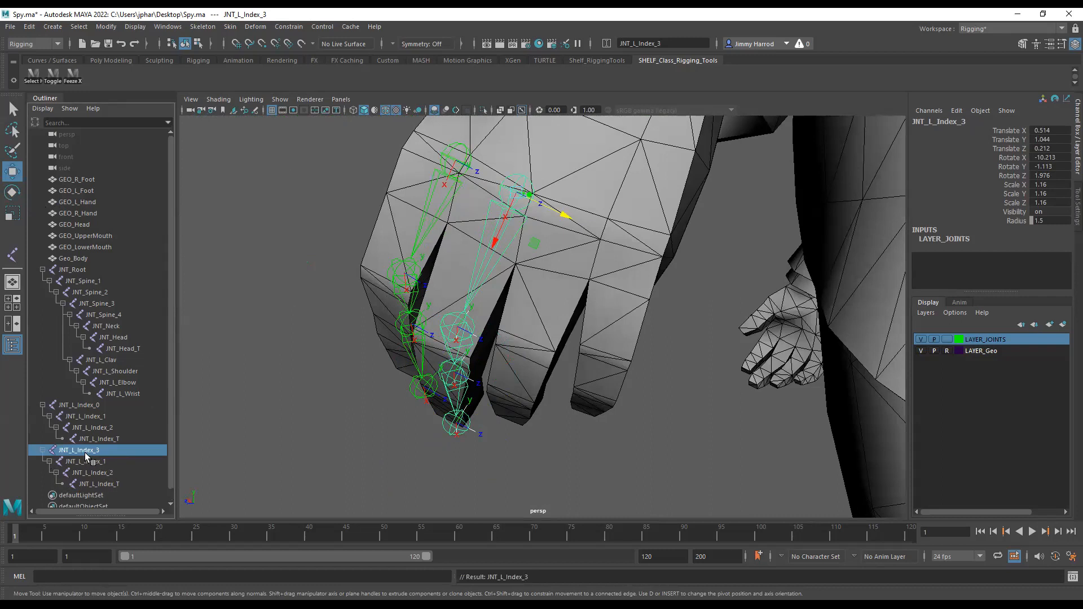
Step: Select all four joints of the duplicated chain and rename them together with the base name JNT_L_Middle_
left_click(122, 483, "shift")
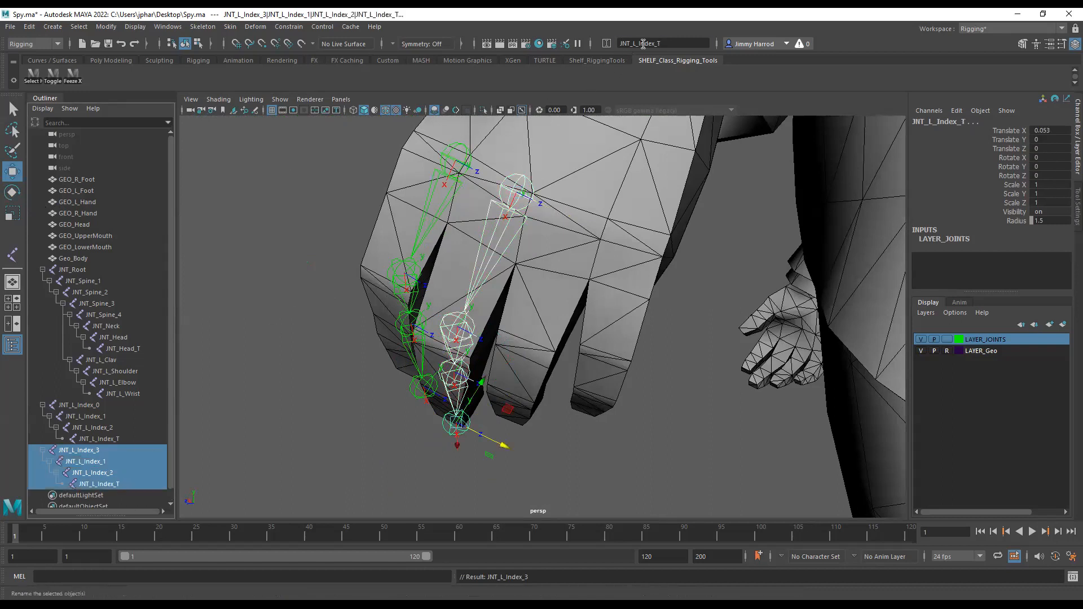
left_click_drag(639, 42, 699, 37)
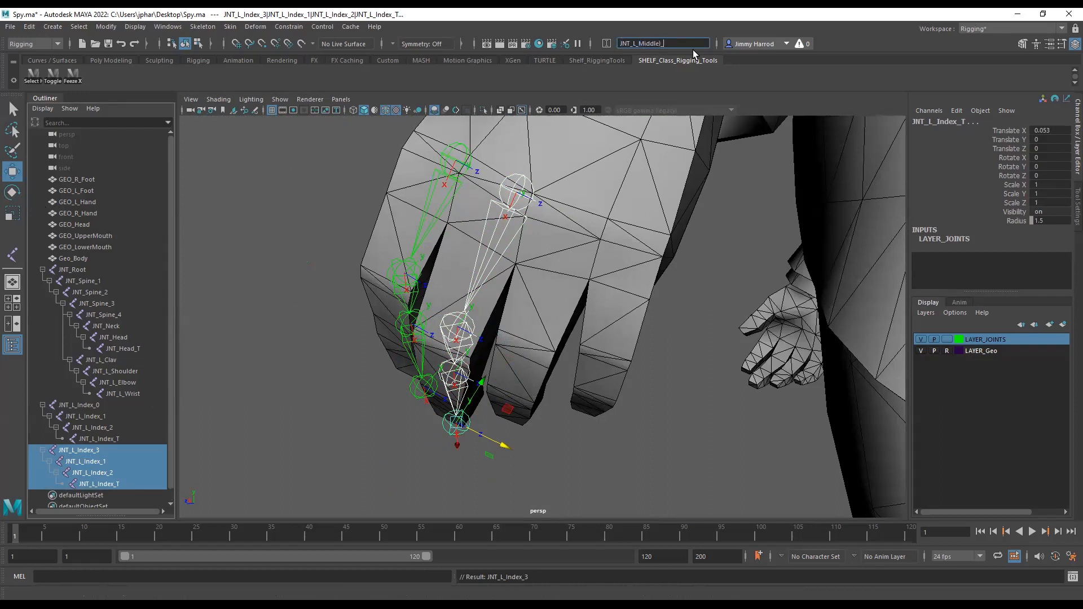
type("Middle_")
key("Return")
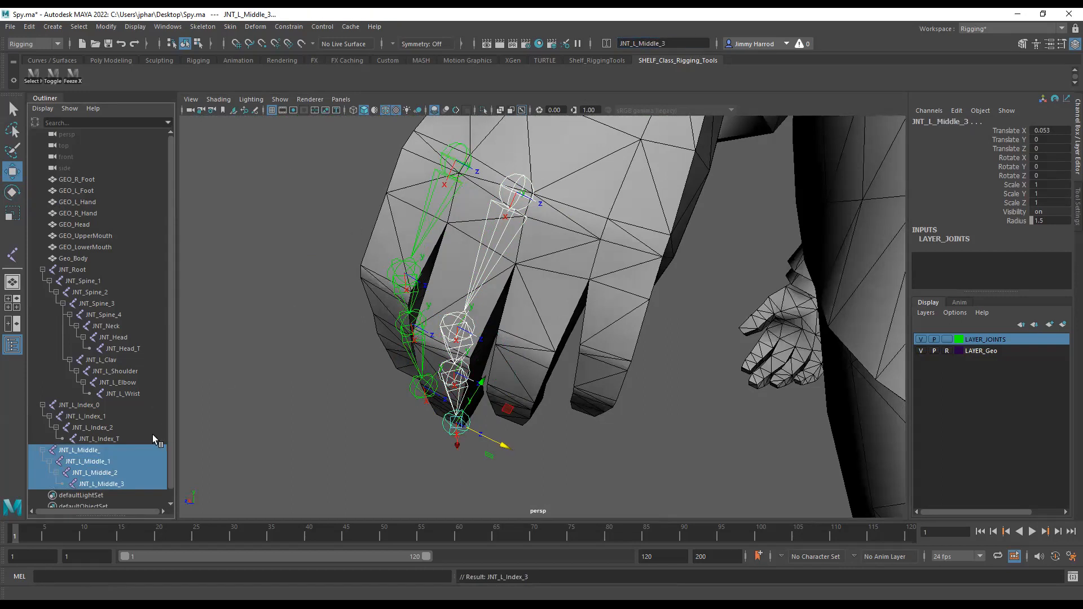
Step: Rename the middle finger chain's root joint as JNT_L_Middle_0 and its end joint as JNT_L_Middle_T
left_click(115, 450)
double_click(112, 450)
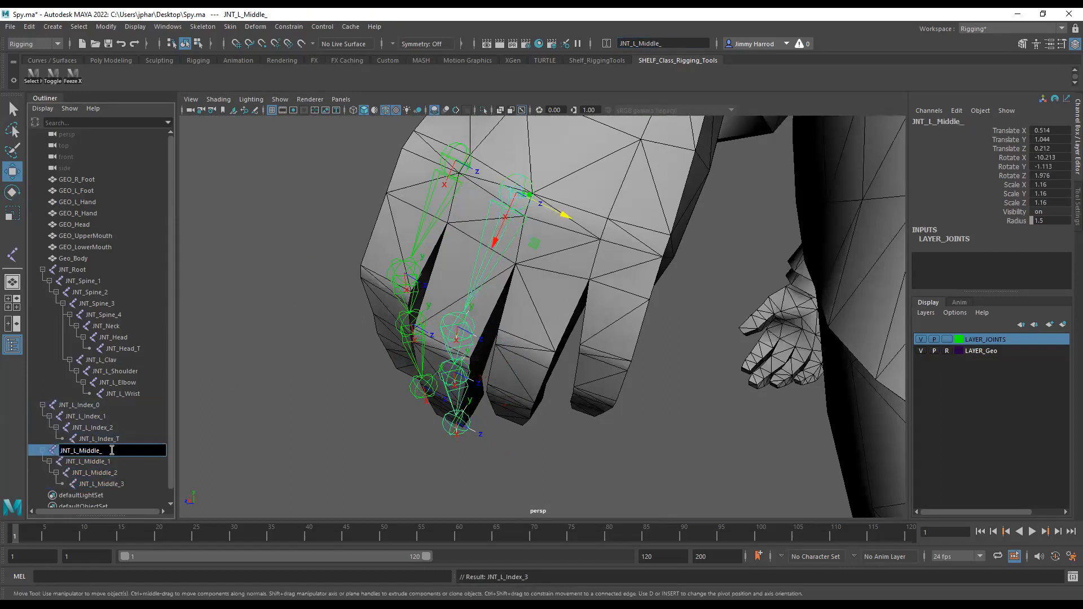
type("0")
key("Return")
double_click(125, 484)
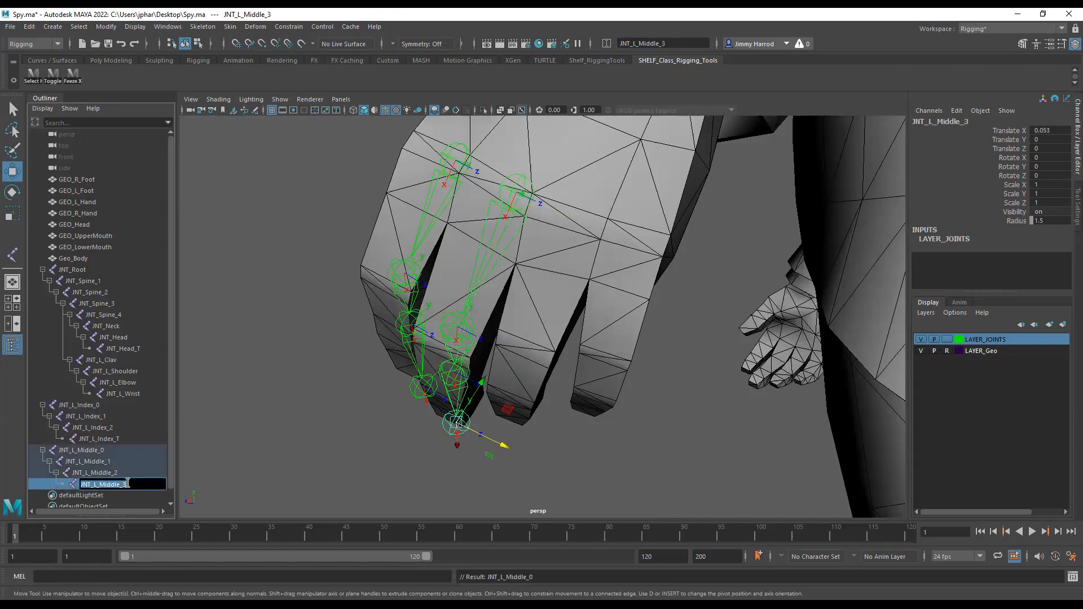
type("T")
key("Return")
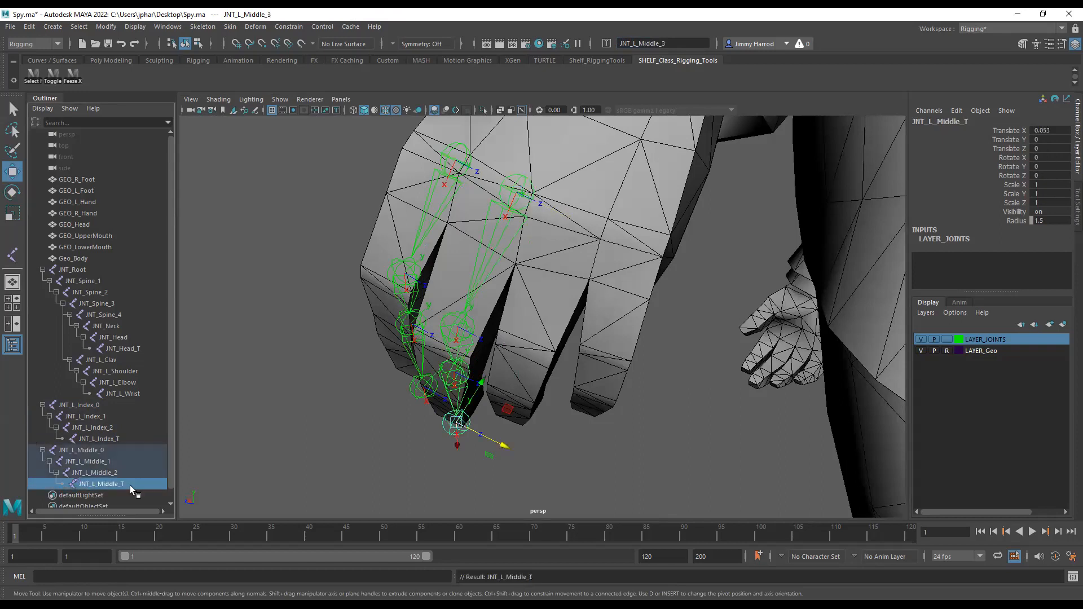
Step: Examine the left hand from the palm and the back, comparing the finger root joints with the wrist joint
left_click(643, 436)
left_click_drag(642, 437, 668, 417, "alt")
left_click_drag(647, 368, 577, 462, "alt")
left_click_drag(472, 311, 521, 341, "alt")
left_click_drag(606, 250, 505, 211, "alt")
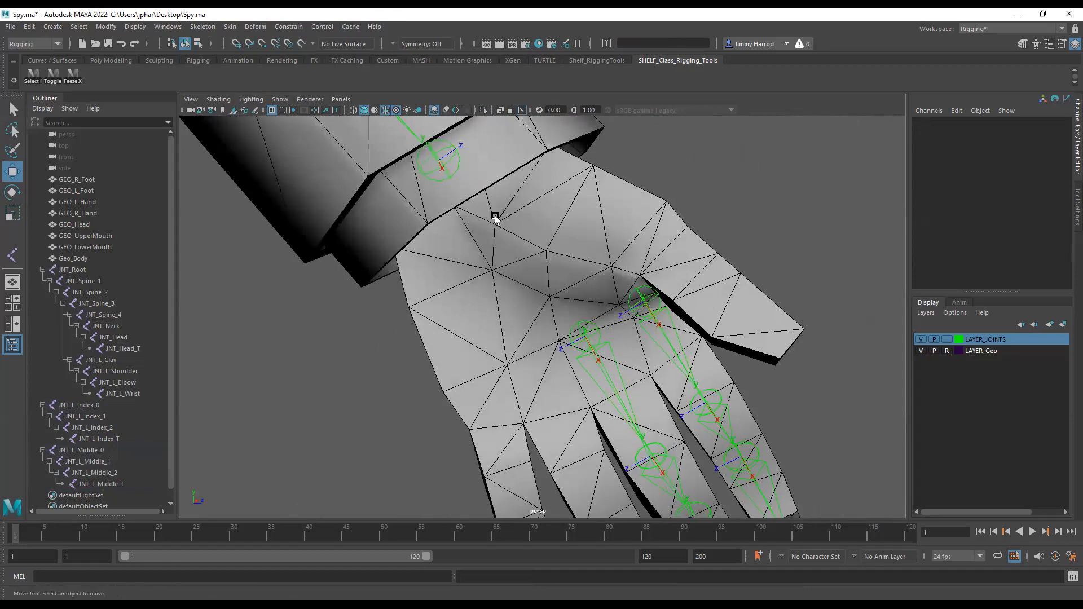
left_click_drag(554, 237, 426, 293, "alt")
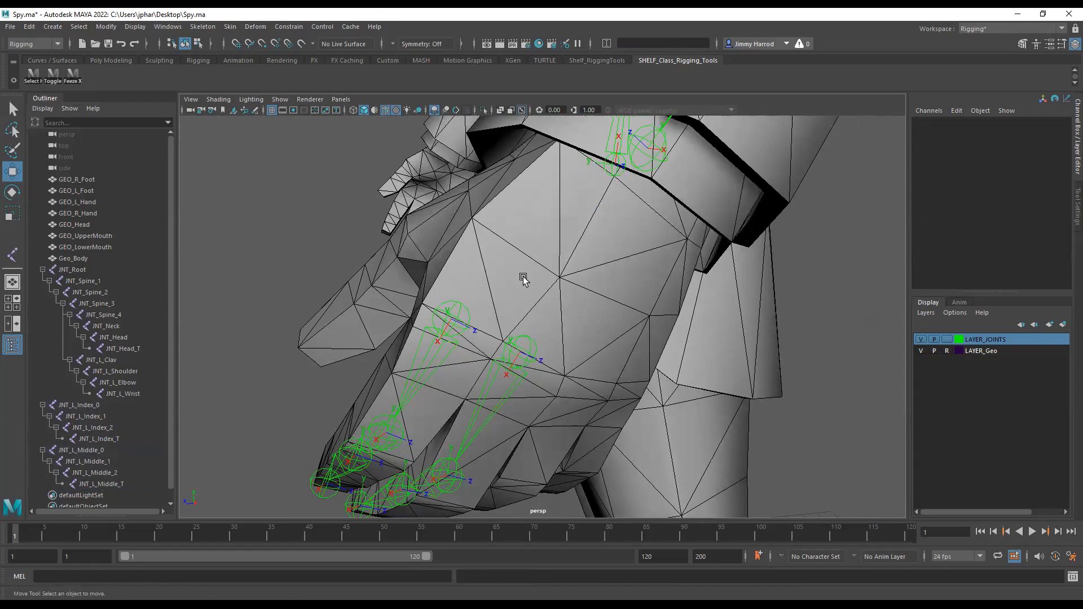
left_click_drag(522, 277, 516, 270, "alt")
right_click_drag(552, 294, 517, 296, "alt")
left_click_drag(518, 297, 530, 318, "alt")
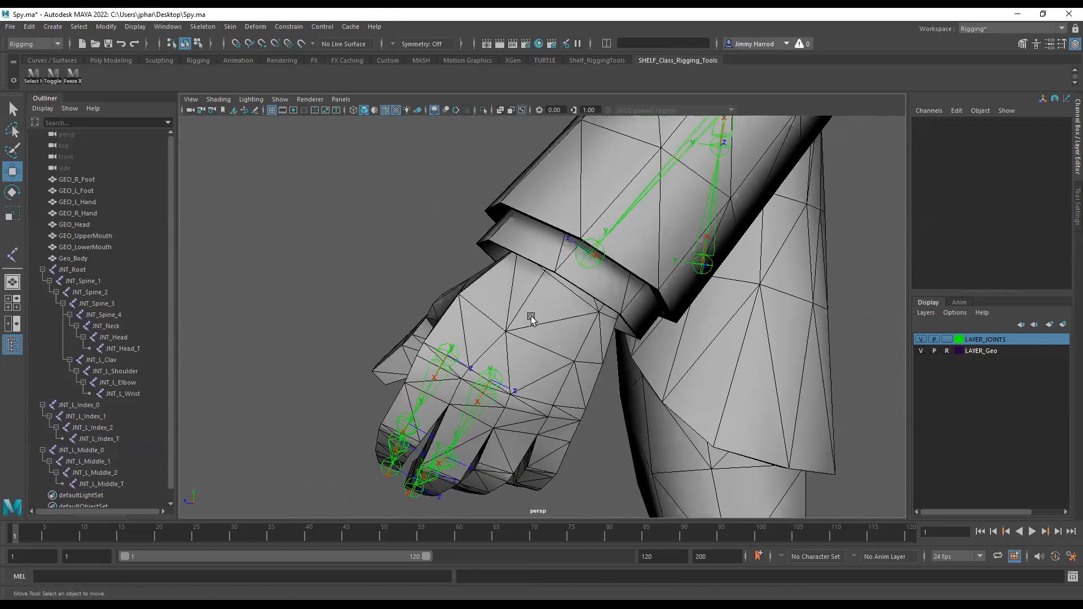
Step: Parent the index root joint JNT_L_Index_0 and the middle root joint JNT_L_Middle_0 to JNT_L_Wrist
left_click(459, 355)
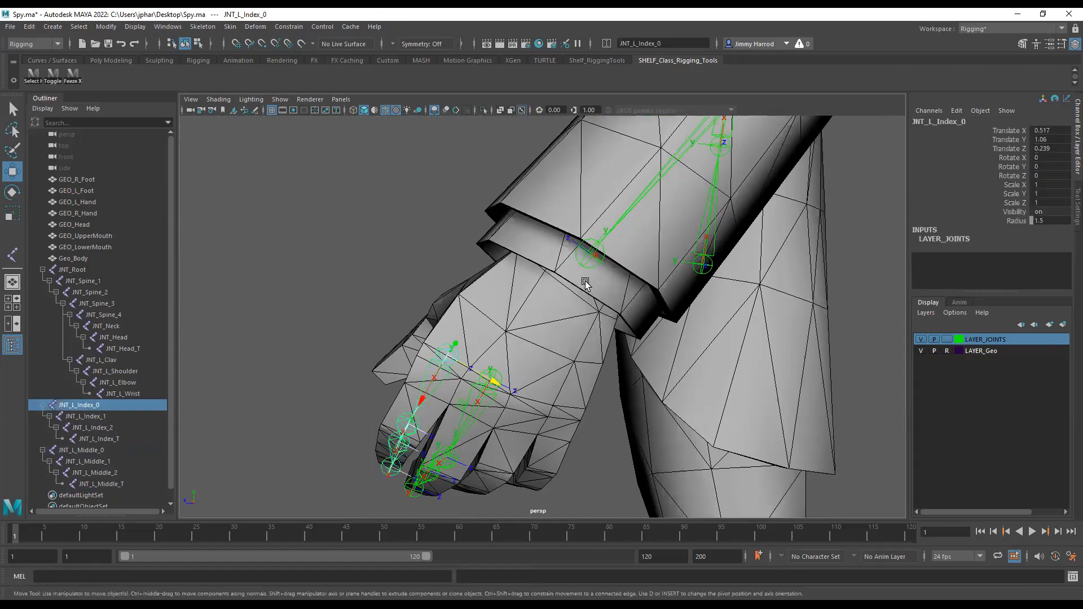
left_click(598, 266, "shift")
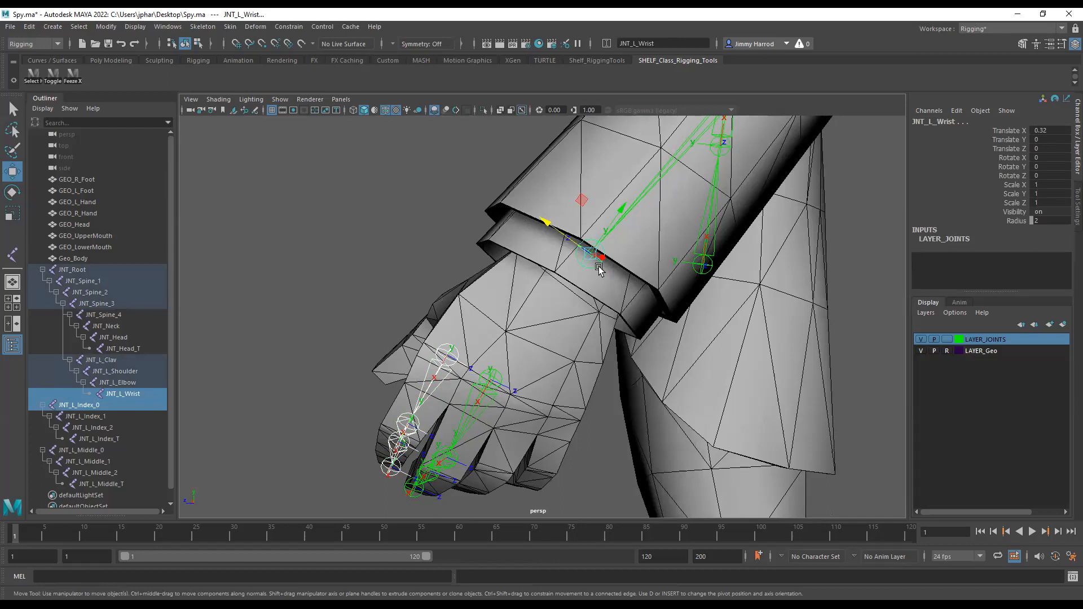
key("p")
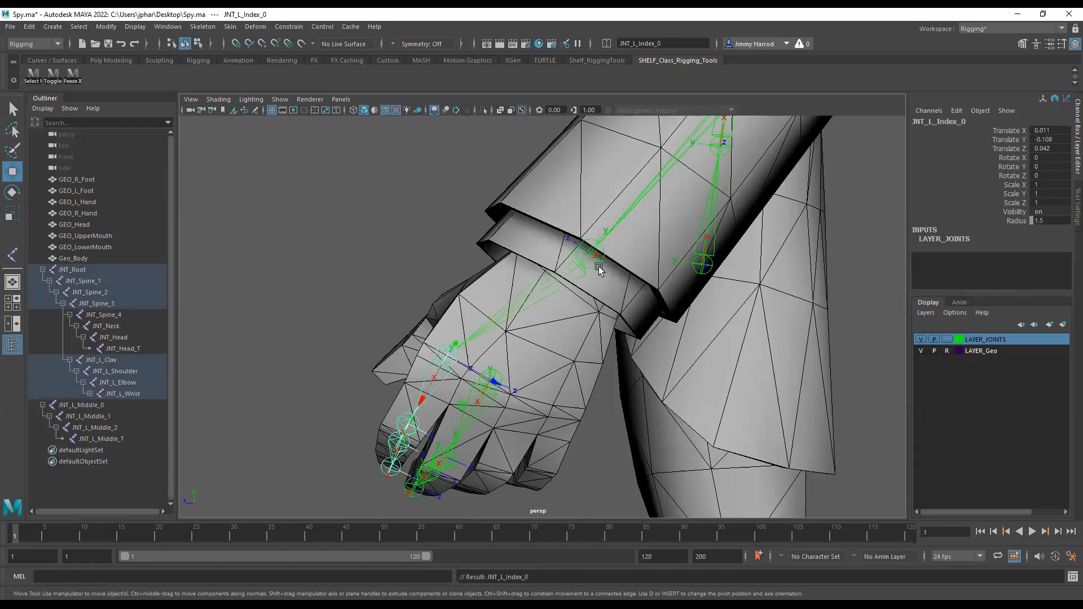
left_click(501, 377)
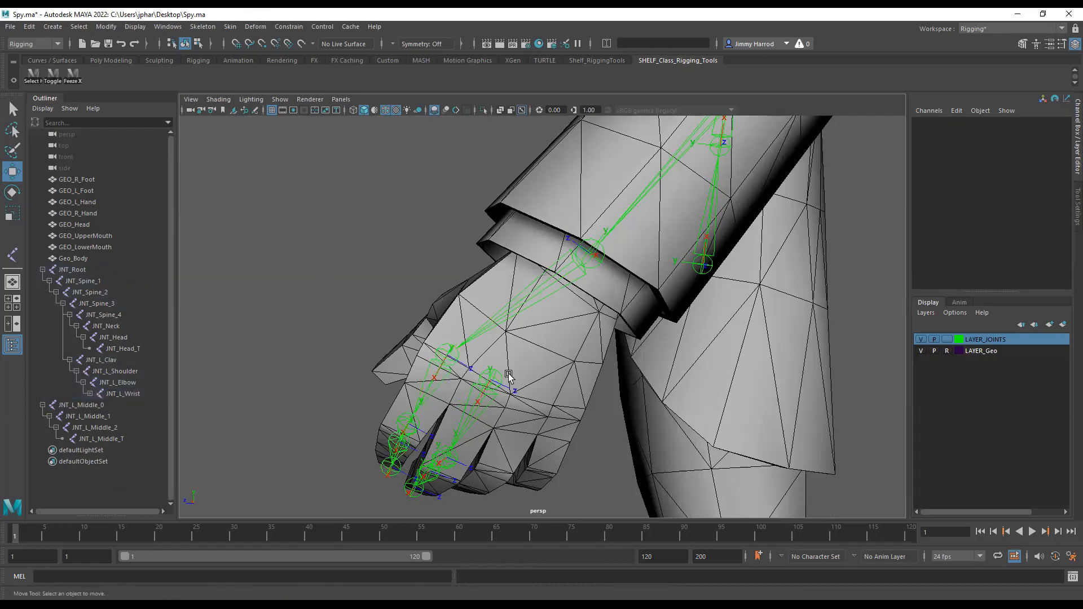
left_click(499, 377)
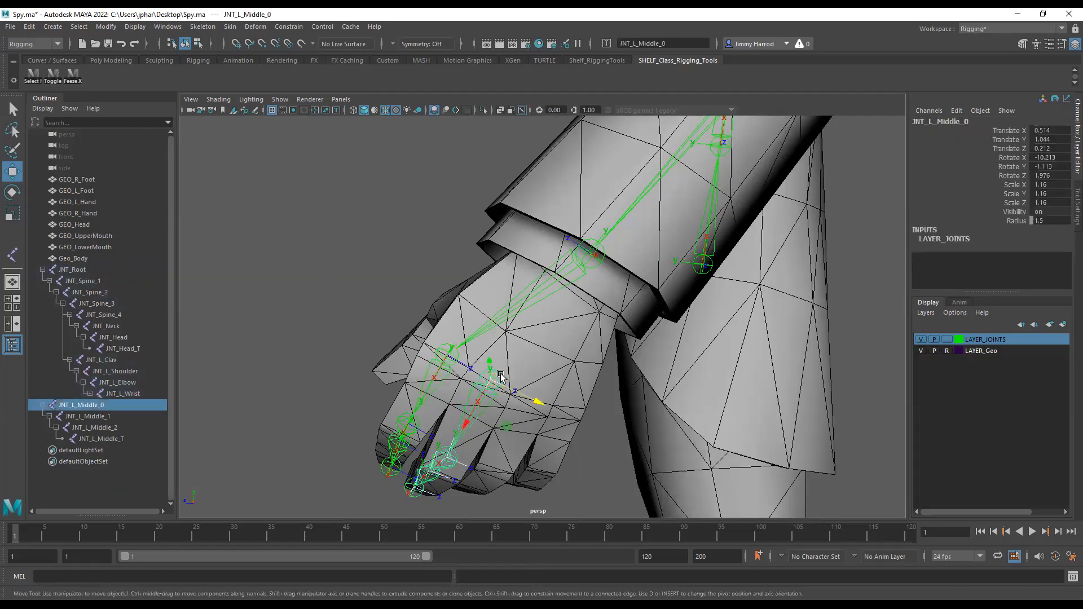
left_click(597, 269, "shift")
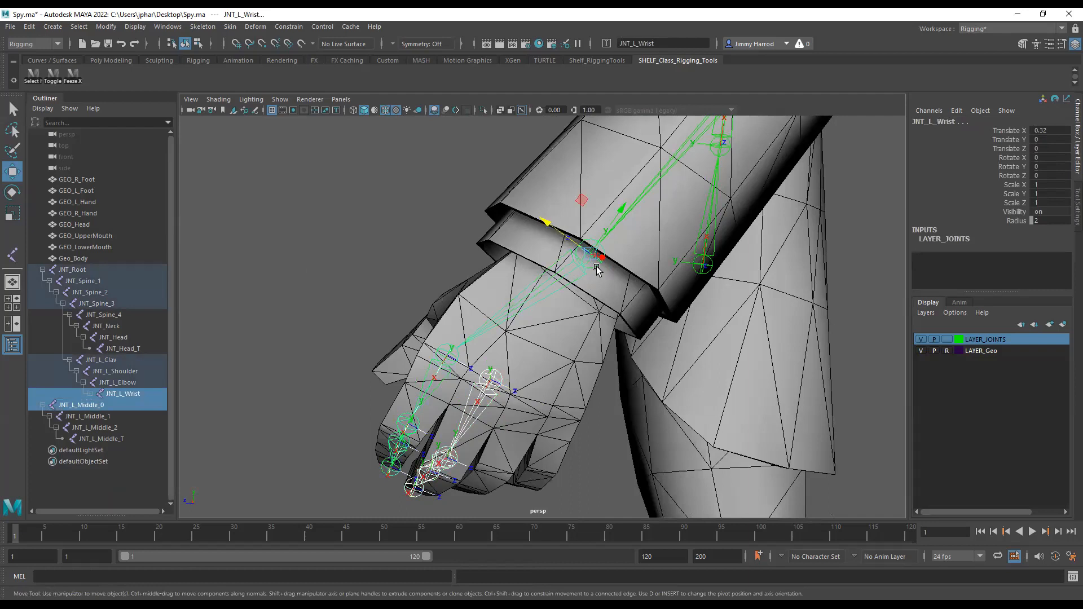
key("p")
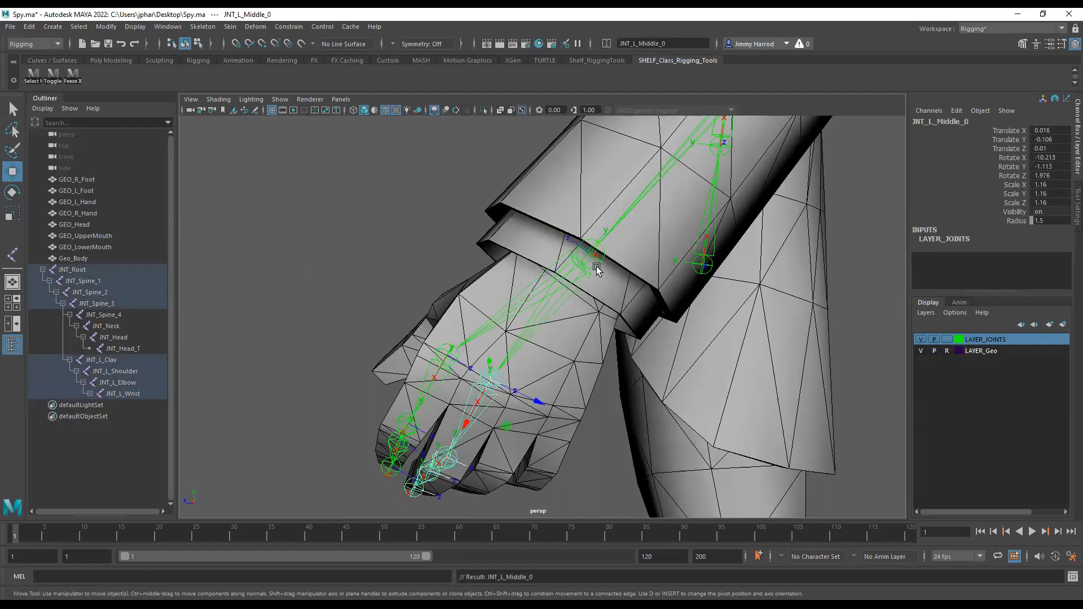
Step: Test-curl every joint of the index and middle finger chains around Z, undo the rotation and clear the selection
mouse_move(551, 330)
left_mouse_down("alt")
mouse_move(580, 309)
mouse_move(538, 326)
left_mouse_up("alt")
left_click(471, 326)
left_click_drag(495, 395, 489, 341, "alt")
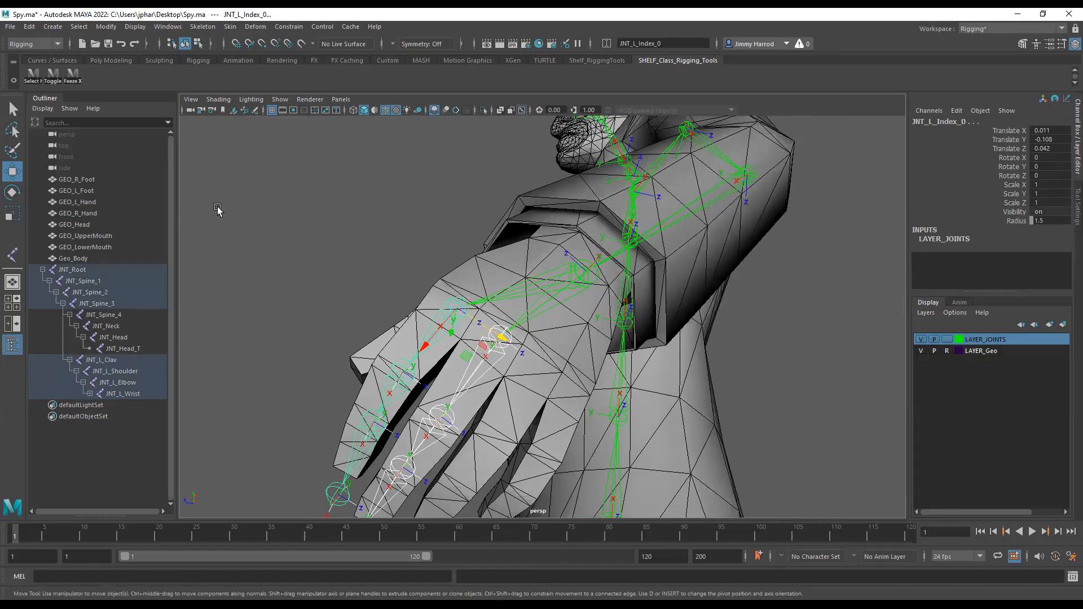
left_click(43, 80)
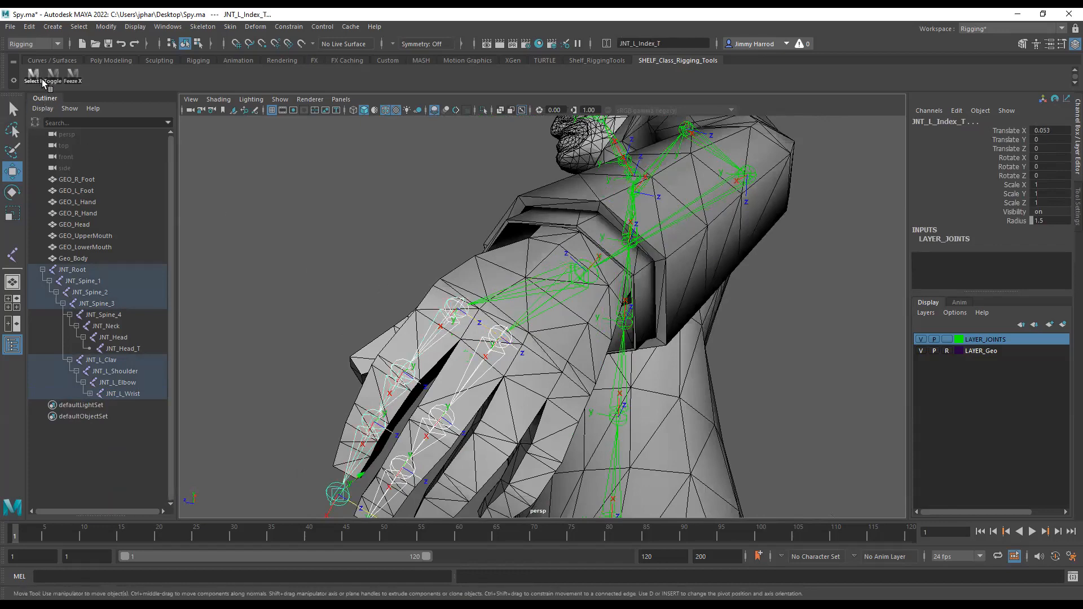
left_click(1005, 176)
left_click_drag(705, 304, 753, 278, "alt")
middle_click_drag(866, 194, 780, 234)
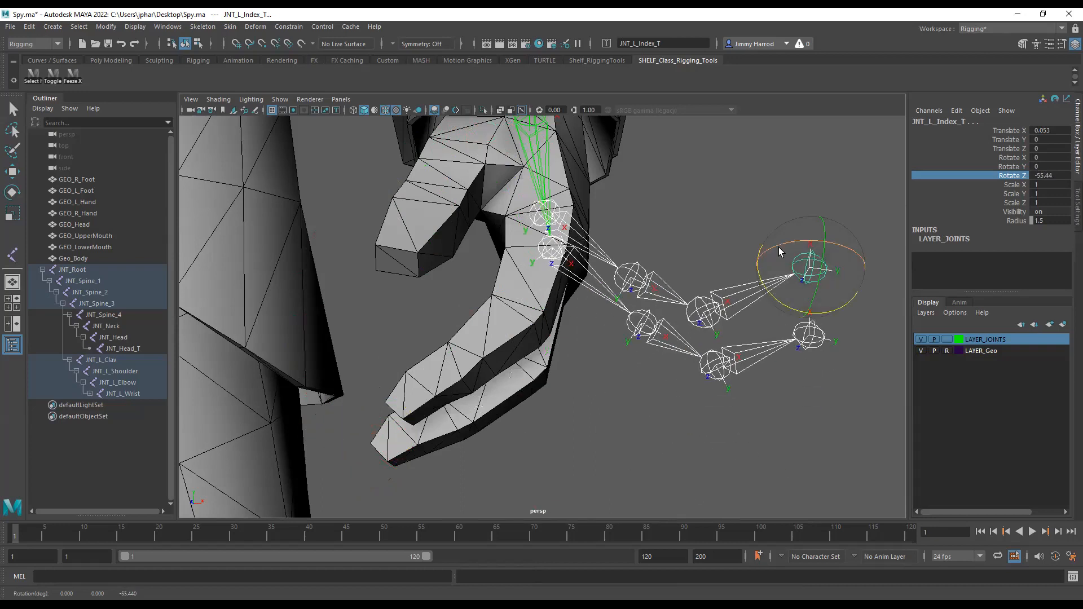
key("ctrl+z")
left_click_drag(782, 254, 673, 311, "alt")
left_click(813, 237)
Step: Set up the EP Curve Tool in the side view with a curve degree of 1 Linear
scroll(794, 215, "down", 6)
middle_click_drag(740, 248, 725, 296, "alt")
left_click_drag(726, 296, 723, 273, "alt")
middle_click_drag(722, 273, 725, 363, "alt")
left_click_drag(740, 363, 712, 354, "alt")
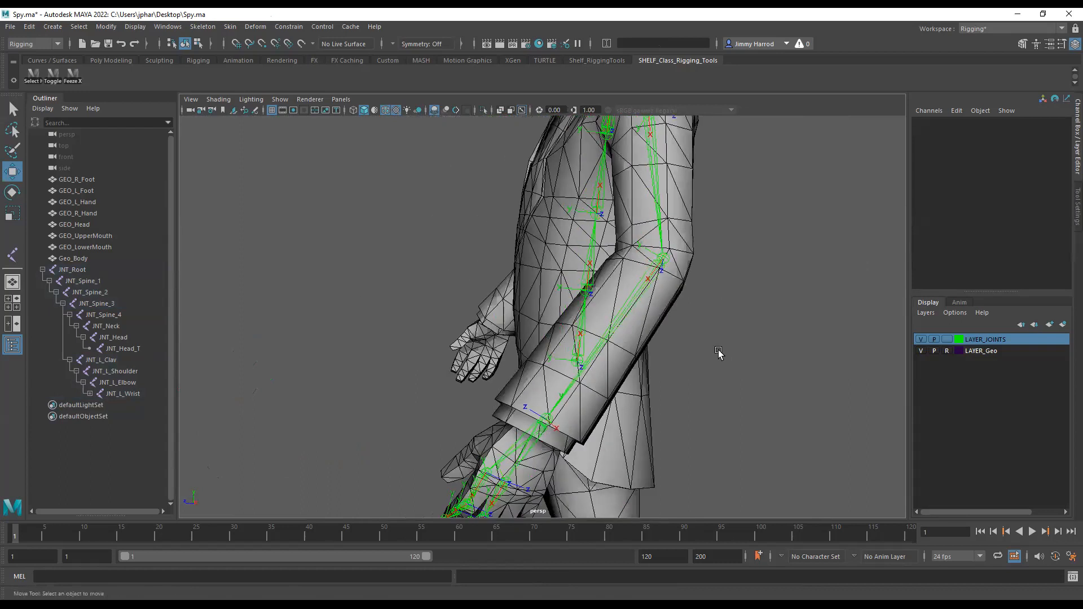
key("space")
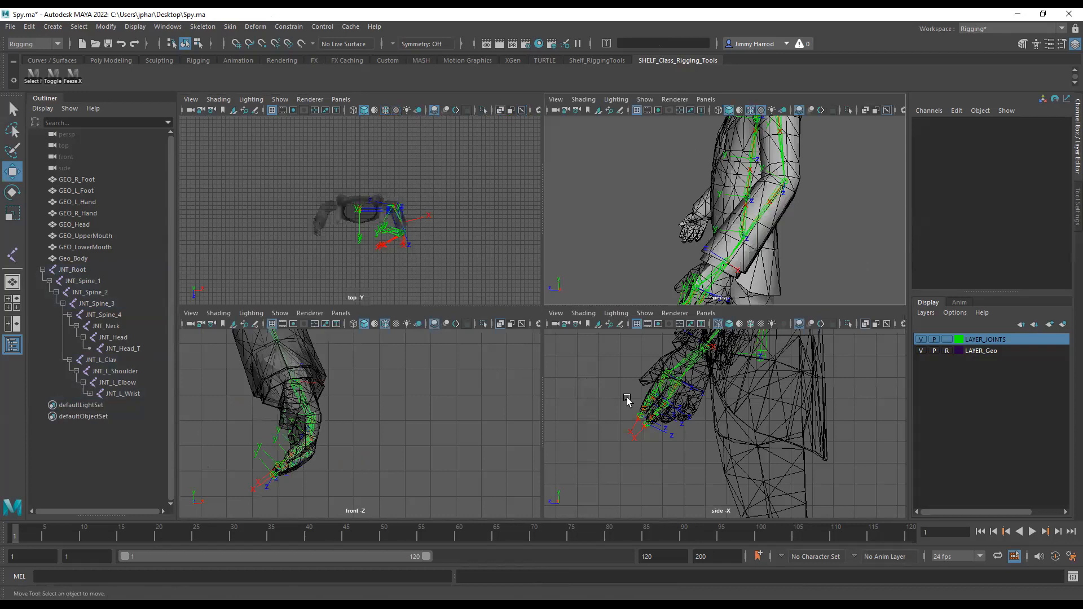
key("space")
right_click_drag(627, 400, 485, 336, "alt")
middle_click_drag(587, 282, 653, 406, "alt")
right_click_drag(653, 406, 568, 304, "alt")
middle_click_drag(568, 305, 574, 333, "alt")
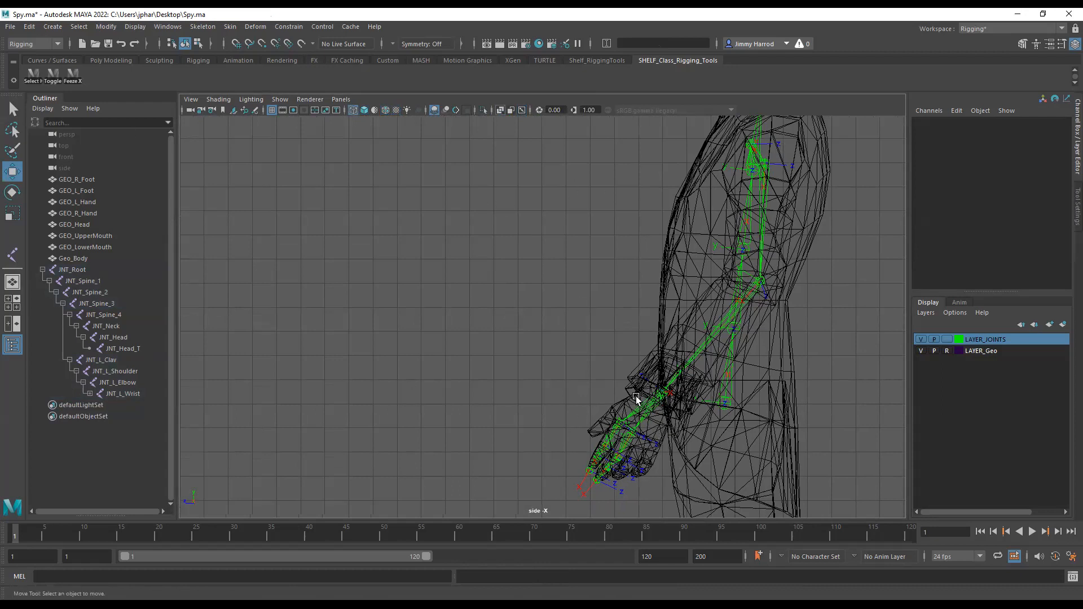
middle_click_drag(631, 240, 565, 214, "alt")
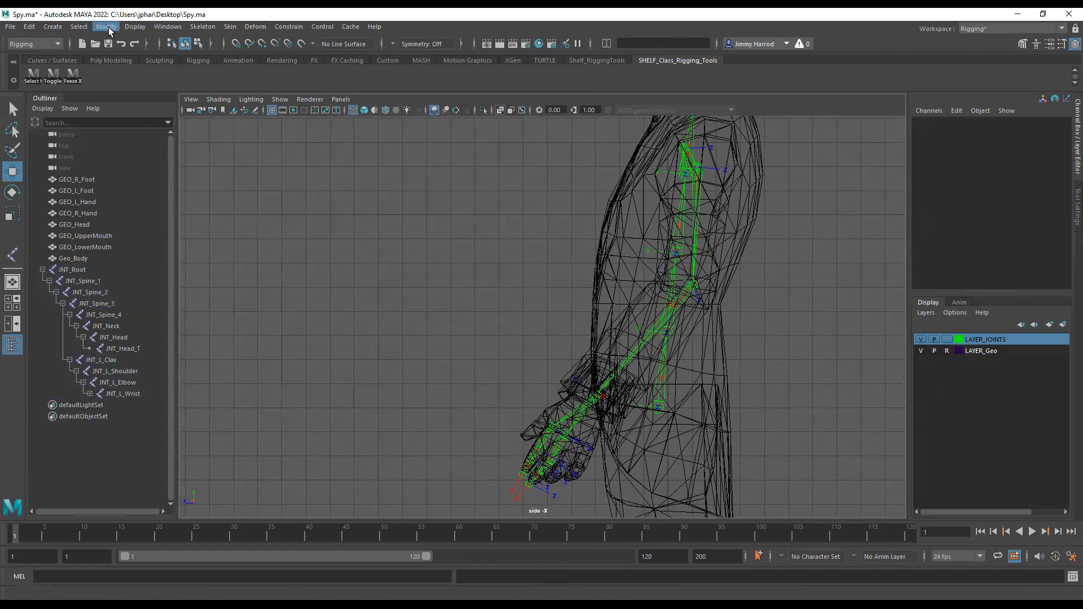
left_click(53, 26)
mouse_move(91, 98)
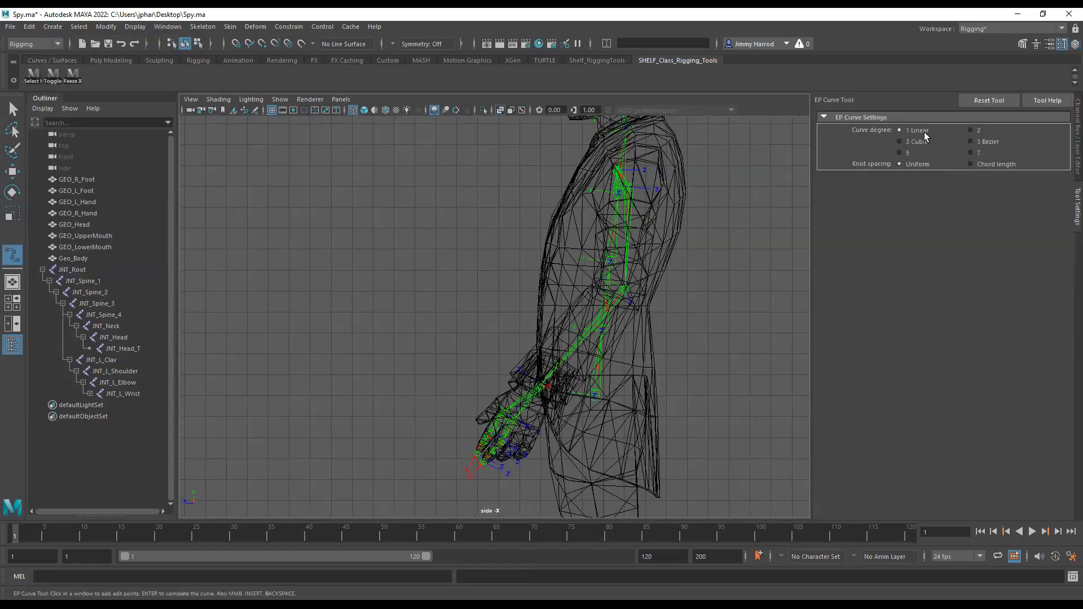
middle_click_drag(490, 266, 587, 283, "alt")
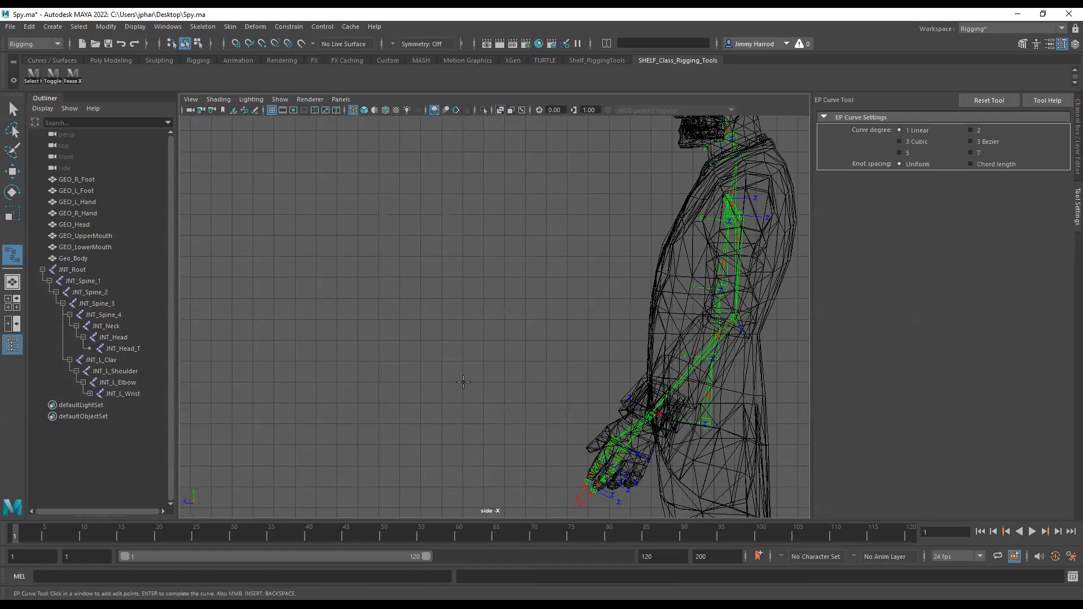
mouse_move(504, 386)
middle_mouse_down("alt")
mouse_move(513, 382)
mouse_move(498, 382)
middle_mouse_up("alt")
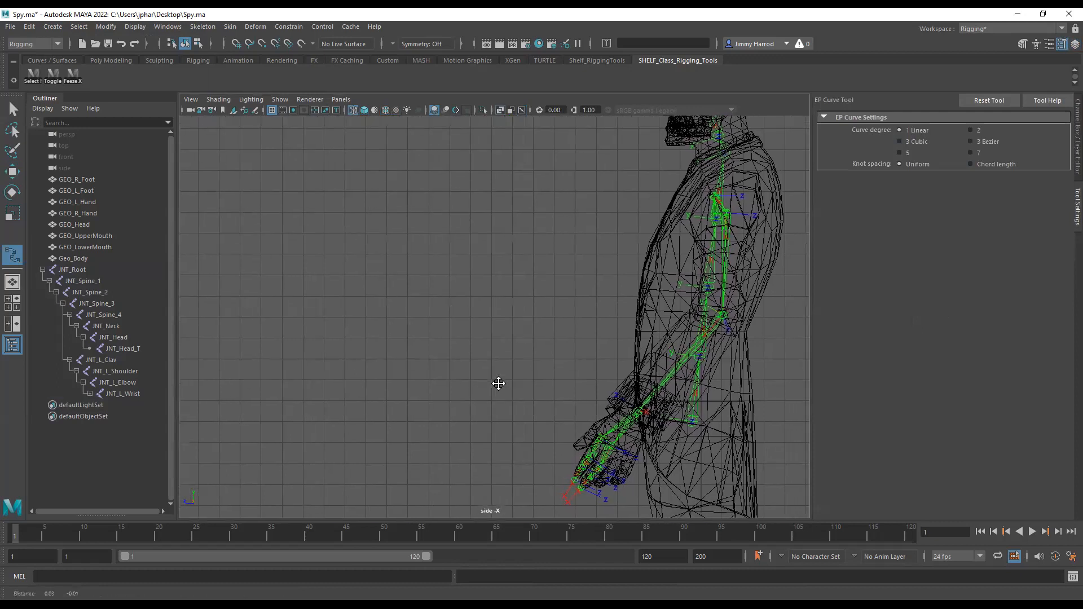
Step: Draw a closed mitten-shaped outline in front of the character, snapping its first, lower-corner and closing points to the grid
key("x")
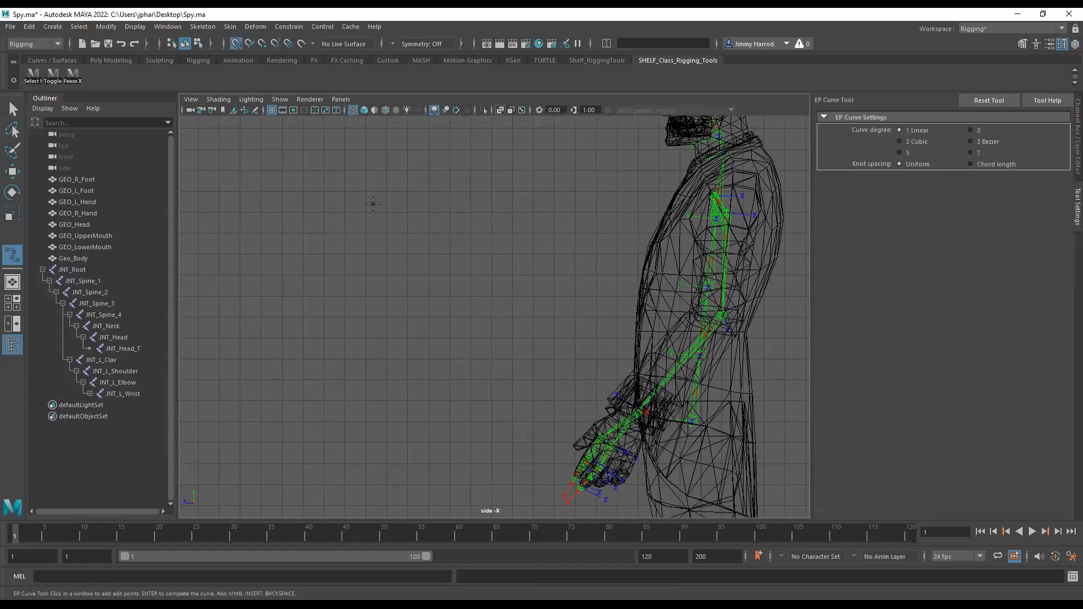
left_click(448, 357)
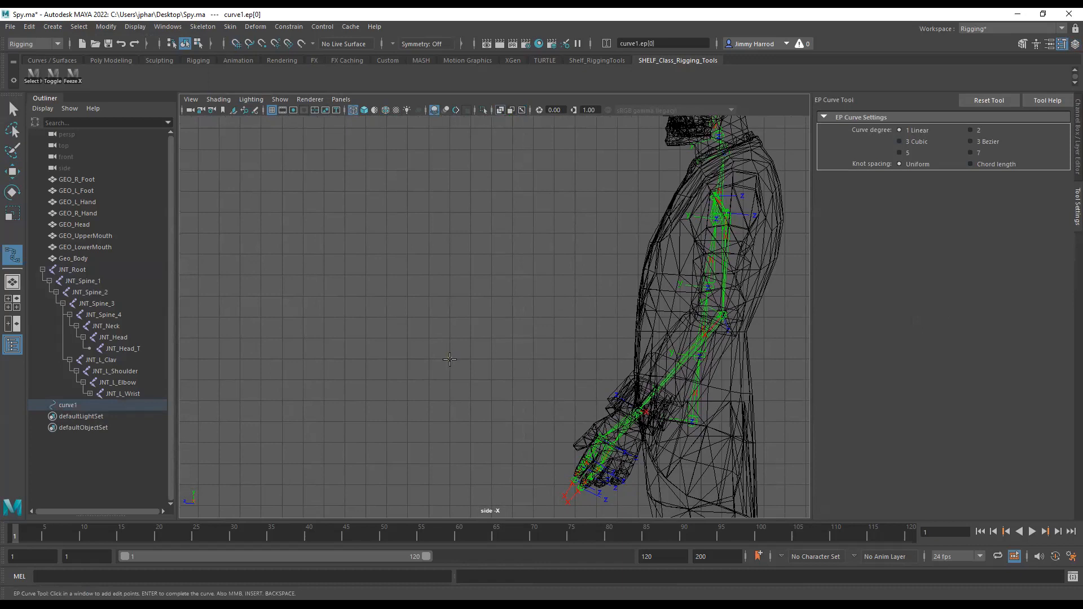
left_click(420, 319)
left_click(422, 263)
left_click(447, 190)
left_click(464, 177)
left_click(469, 153)
left_click(503, 177)
left_click(526, 187)
left_click(527, 212)
left_click(542, 229)
left_click(533, 338)
key("x")
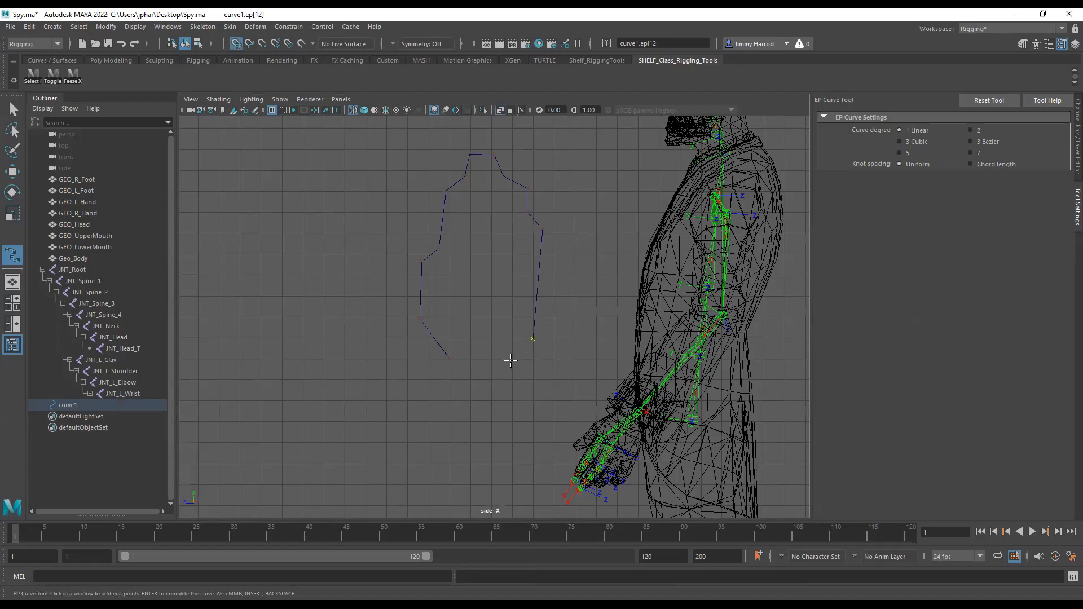
left_click(511, 359)
left_click(449, 359)
key("Return")
key("w")
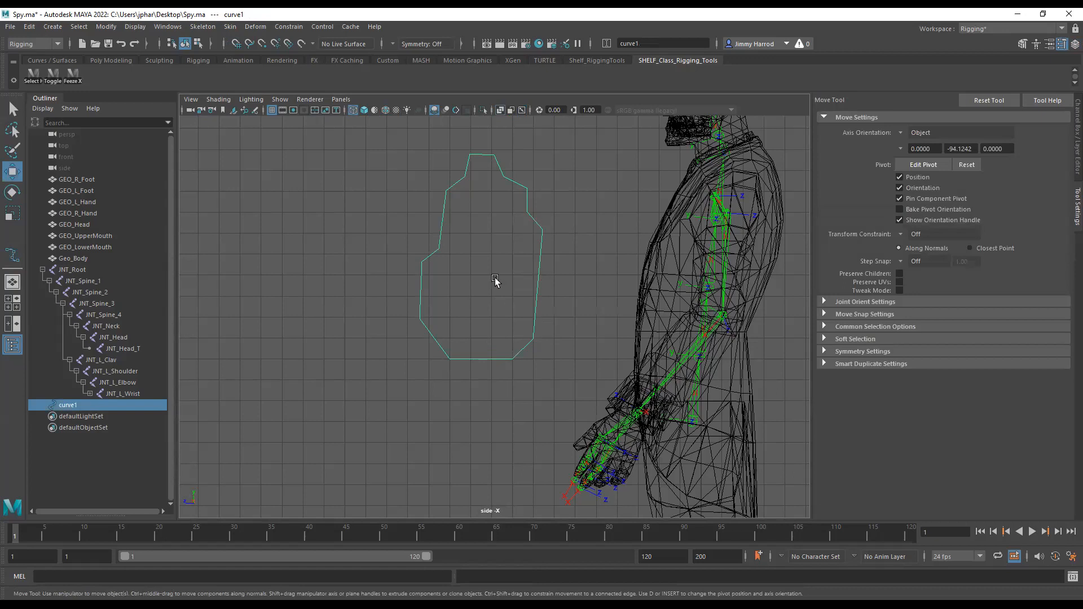
Step: Refine the outline's control vertices by moving the lower-right corner outward and the upper-right shoulder point slightly inward
left_click_drag(495, 278, 542, 348)
left_click_drag(499, 300, 506, 299)
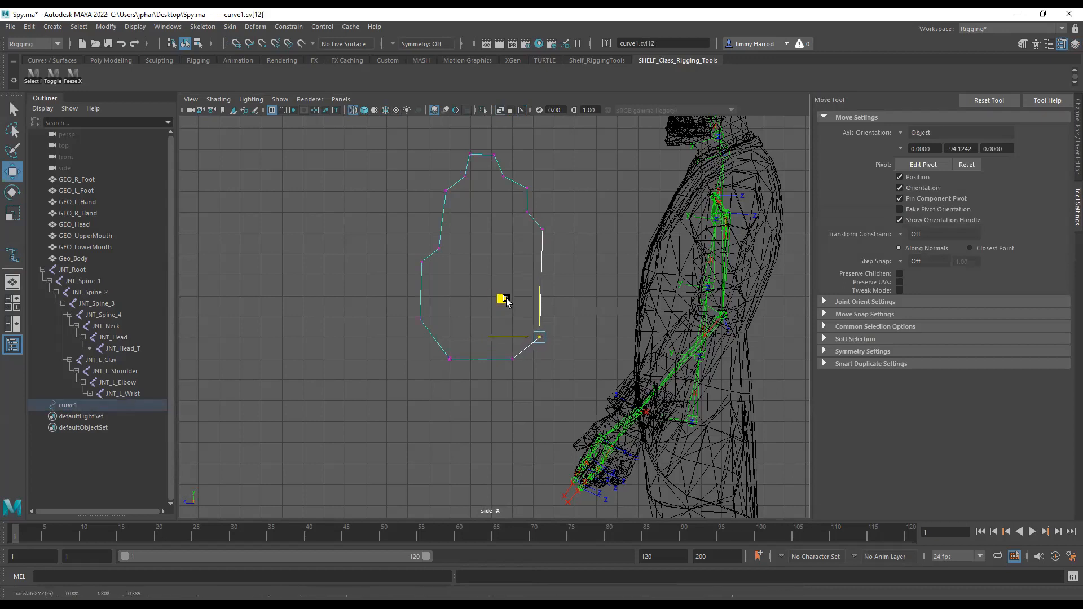
left_click(548, 215)
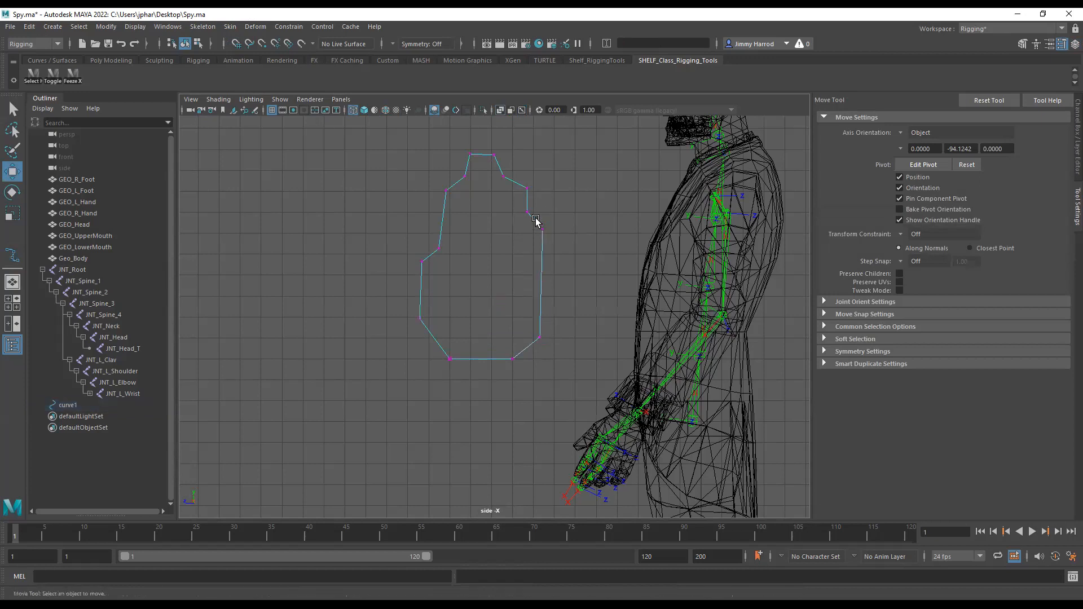
left_click(530, 188)
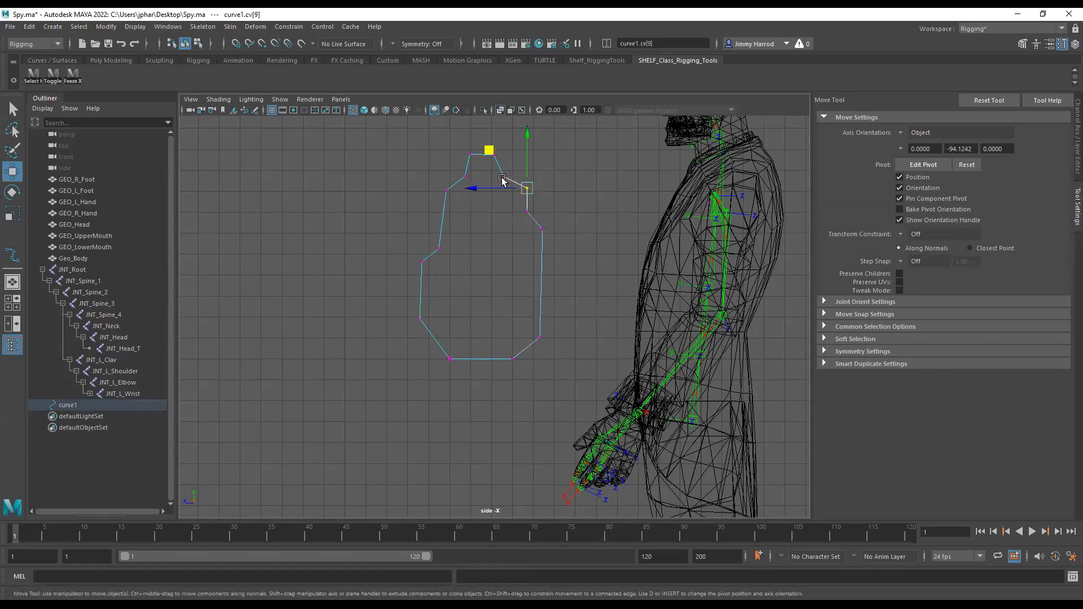
left_click_drag(488, 150, 486, 153)
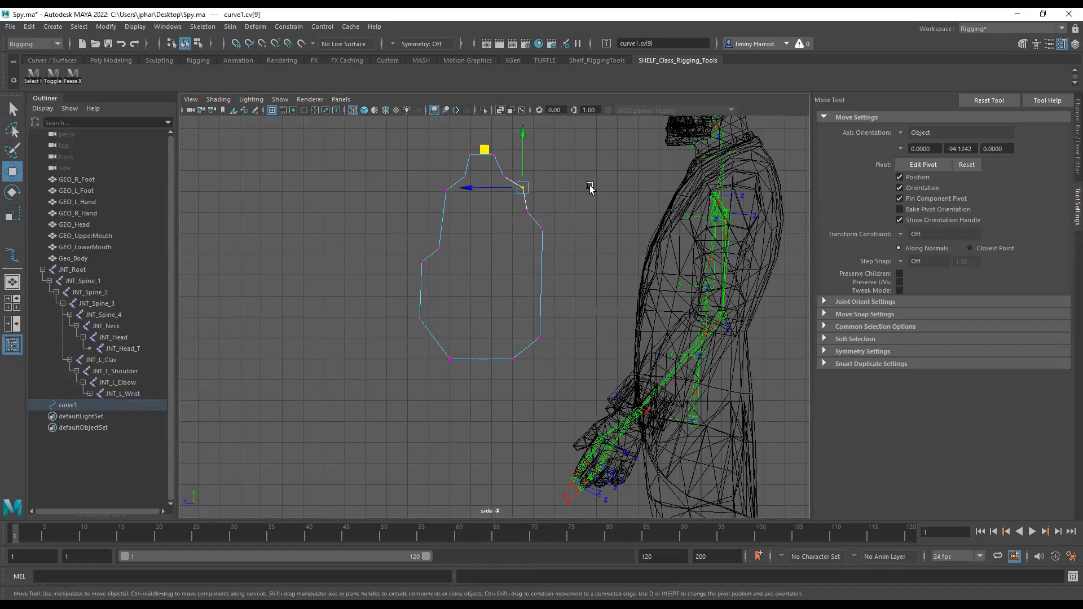
left_click(588, 187)
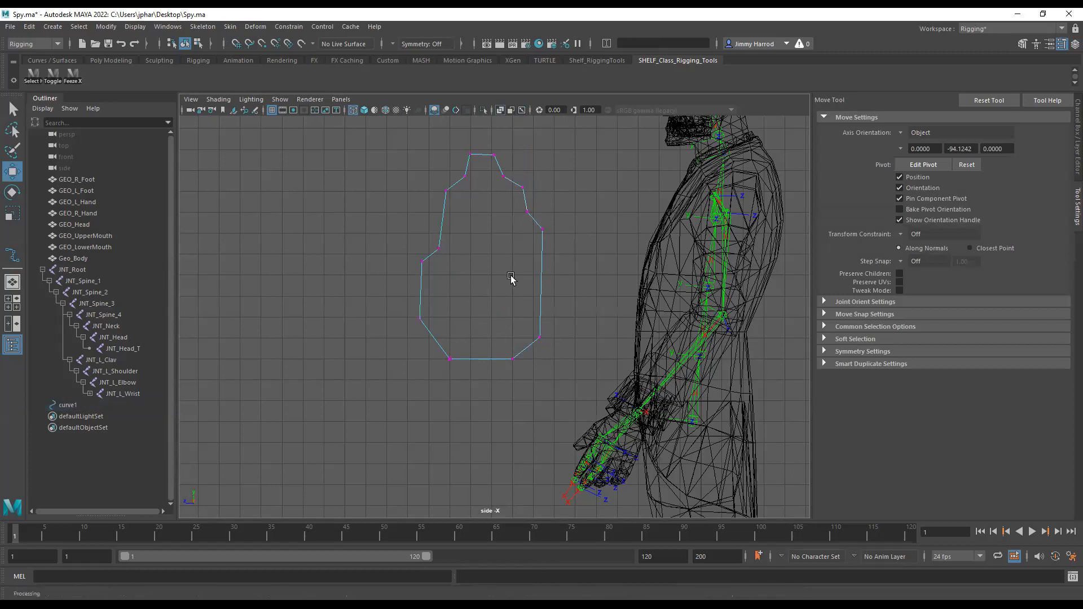
key("F8")
Step: Enable pivot editing on the outline curve, whose pivot sits at the character's feet
scroll(523, 337, "down", 3)
middle_click_drag(546, 369, 510, 275, "alt")
right_click_drag(502, 293, 4, 471, "alt")
middle_click_drag(460, 235, 469, 327, "alt")
scroll(496, 323, "up", 3)
scroll(497, 322, "down", 3)
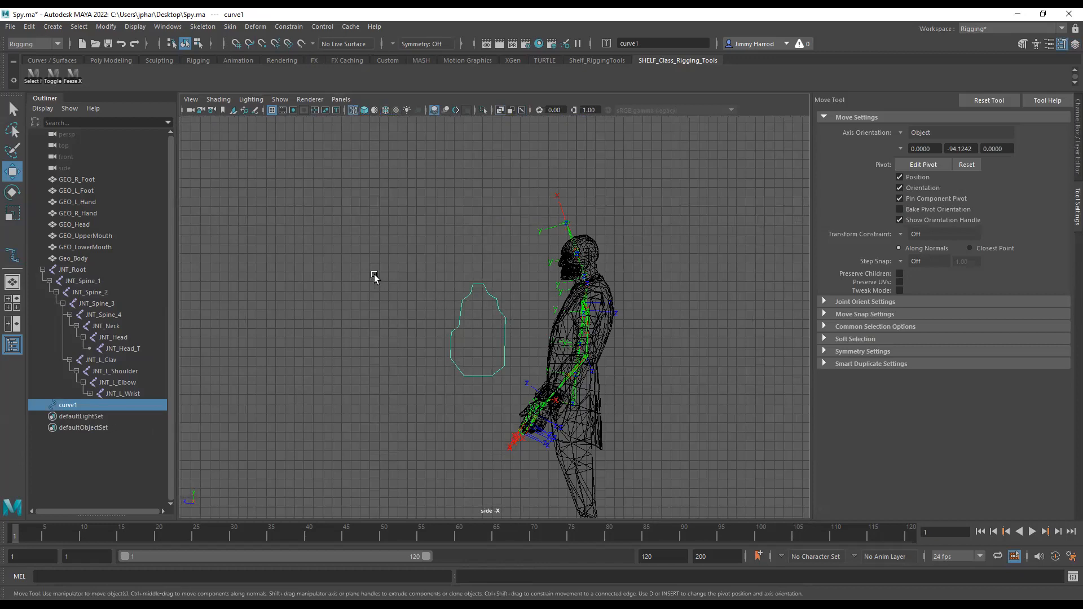
middle_click_drag(525, 355, 519, 243, "alt")
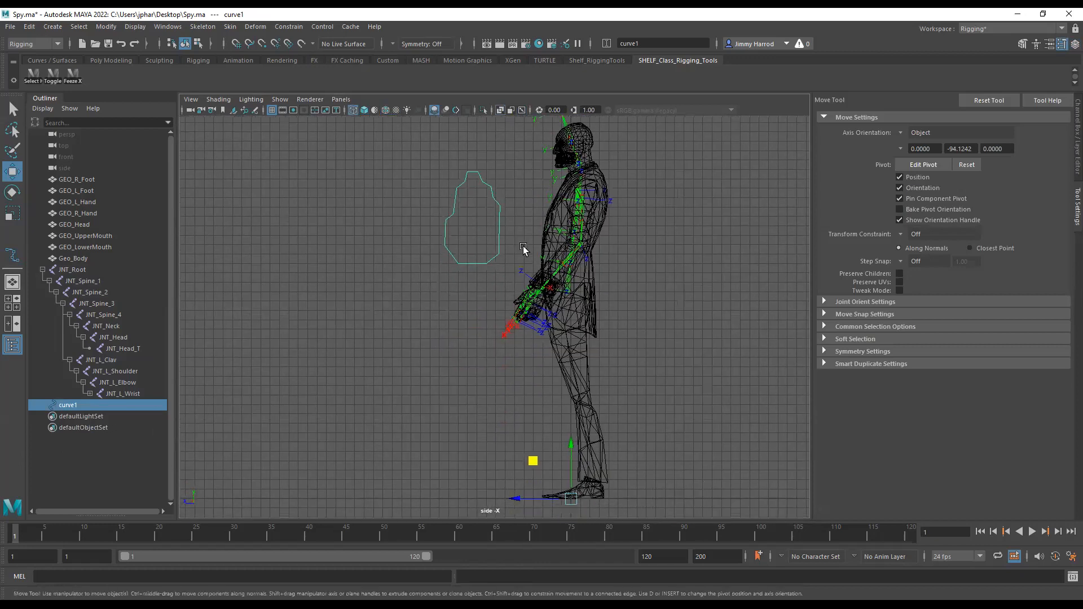
key("d")
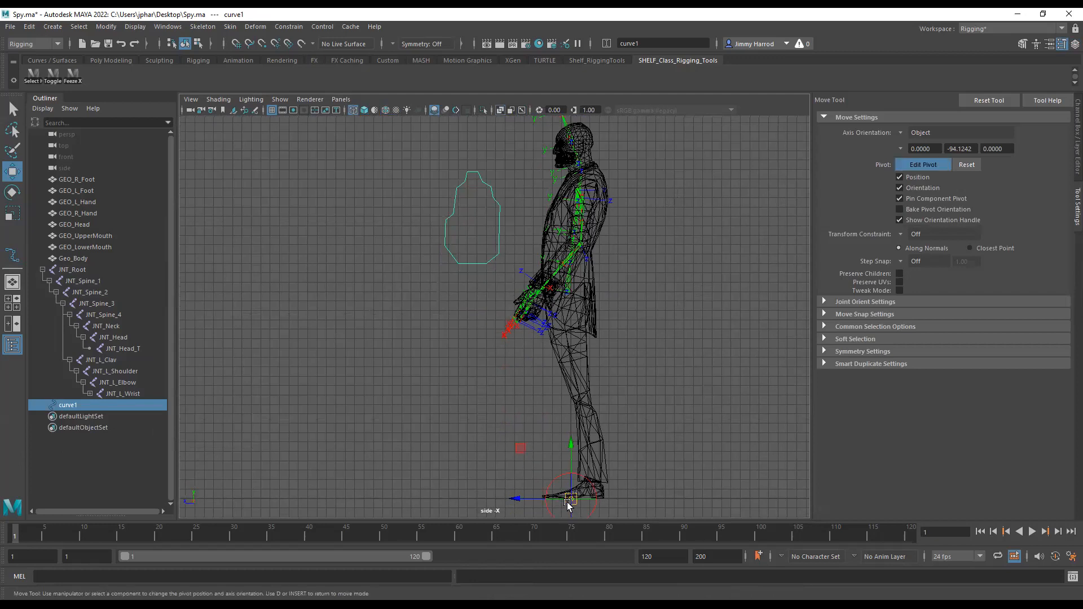
key("x")
key("x")
key("x")
key("x")
key("x")
key("x")
left_click_drag(572, 500, 553, 451)
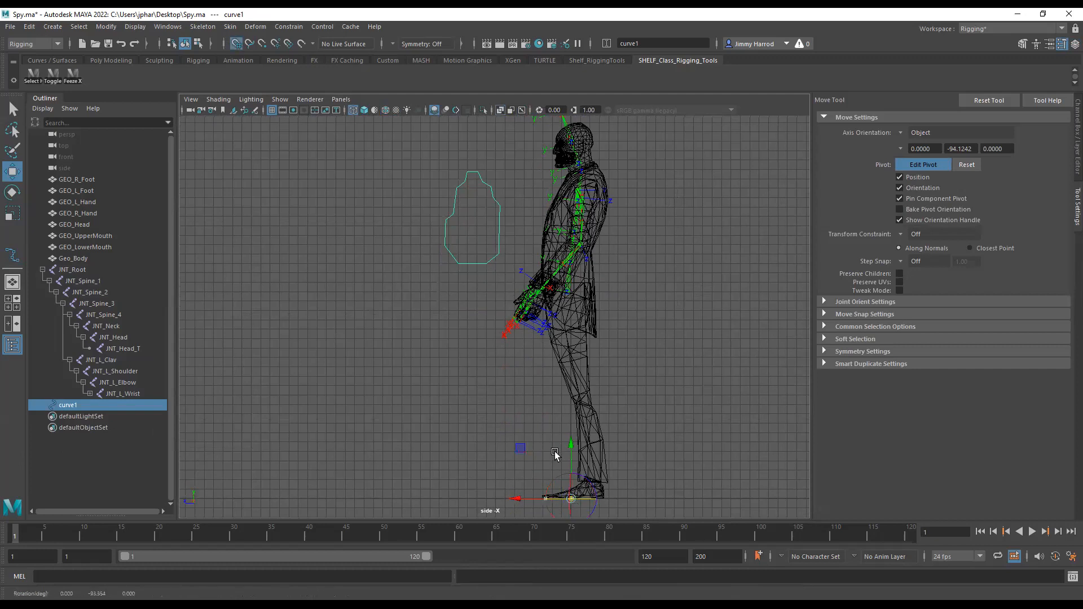
key("ctrl+z")
Step: Move the curve's pivot to the middle of the outline's bottom edge and finish pivot editing
left_click_drag(555, 479, 474, 265)
scroll(488, 274, "up", 5)
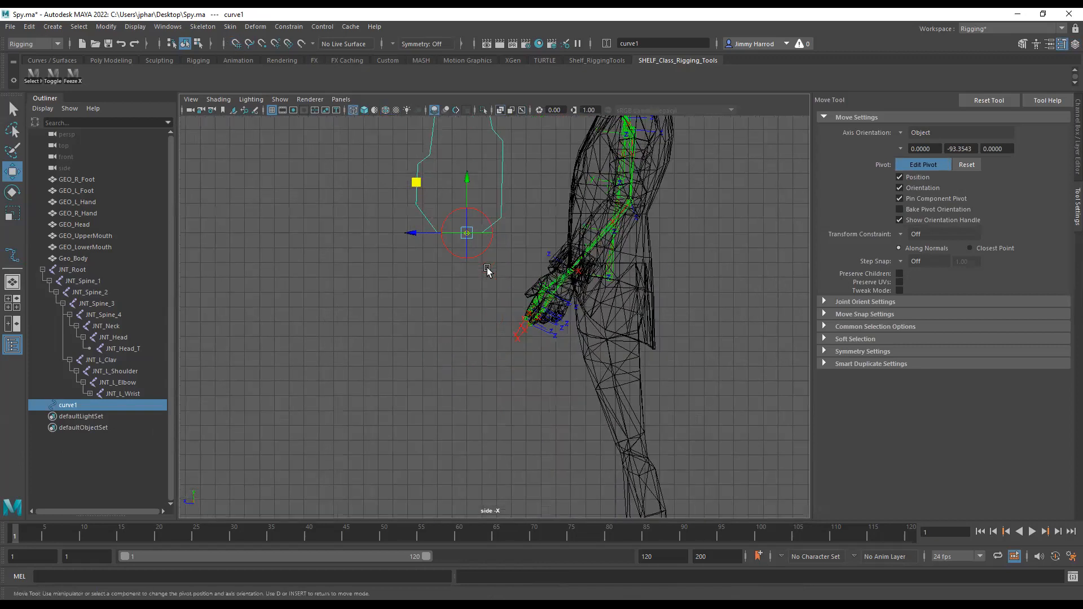
middle_click_drag(479, 242, 565, 408, "alt")
scroll(565, 424, "up", 4)
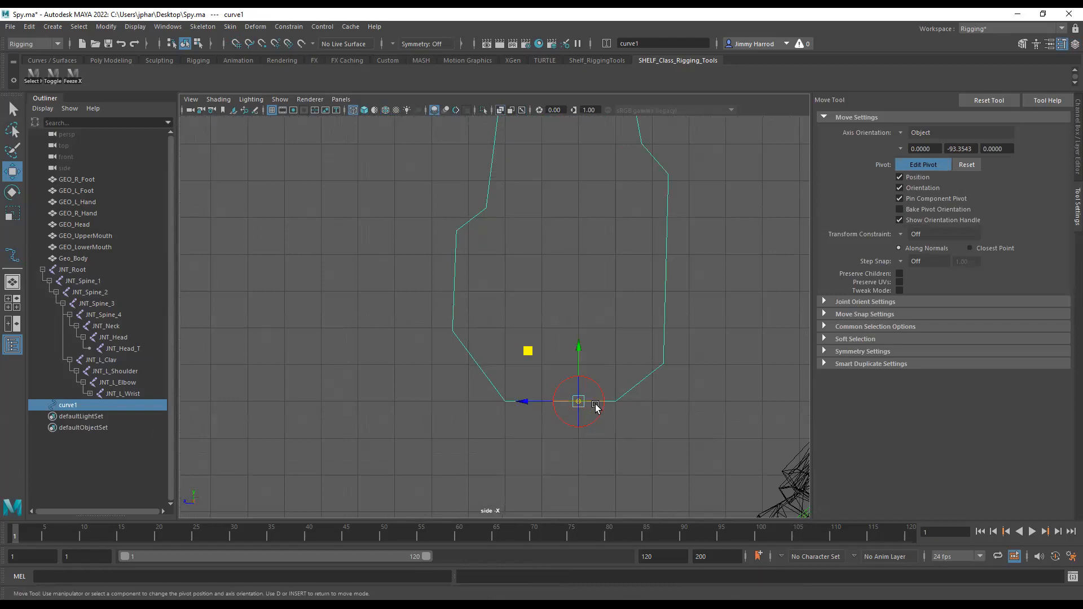
left_click_drag(526, 403, 510, 406)
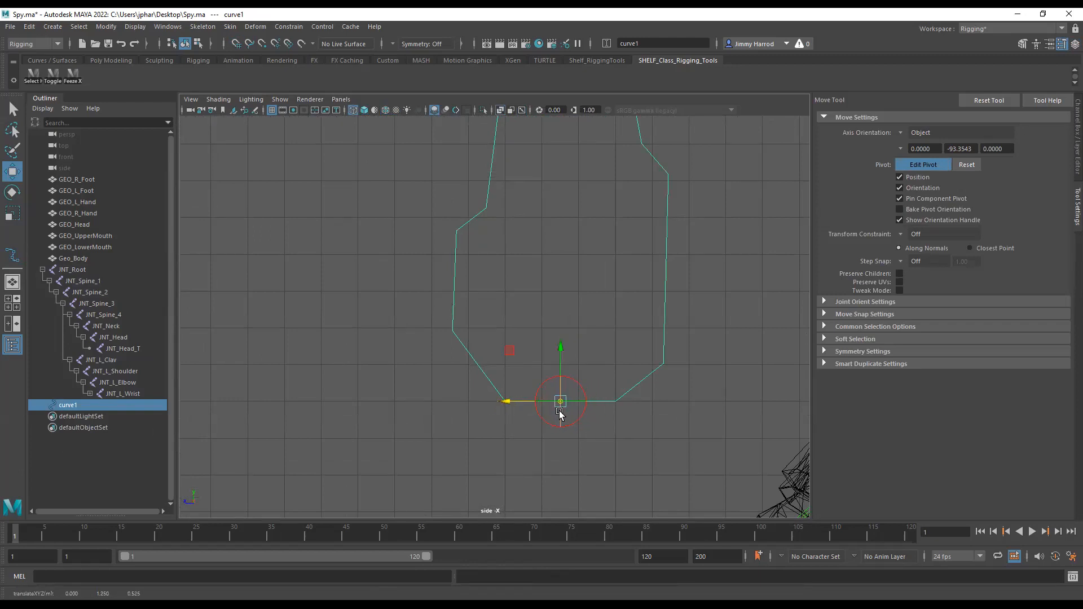
key("d")
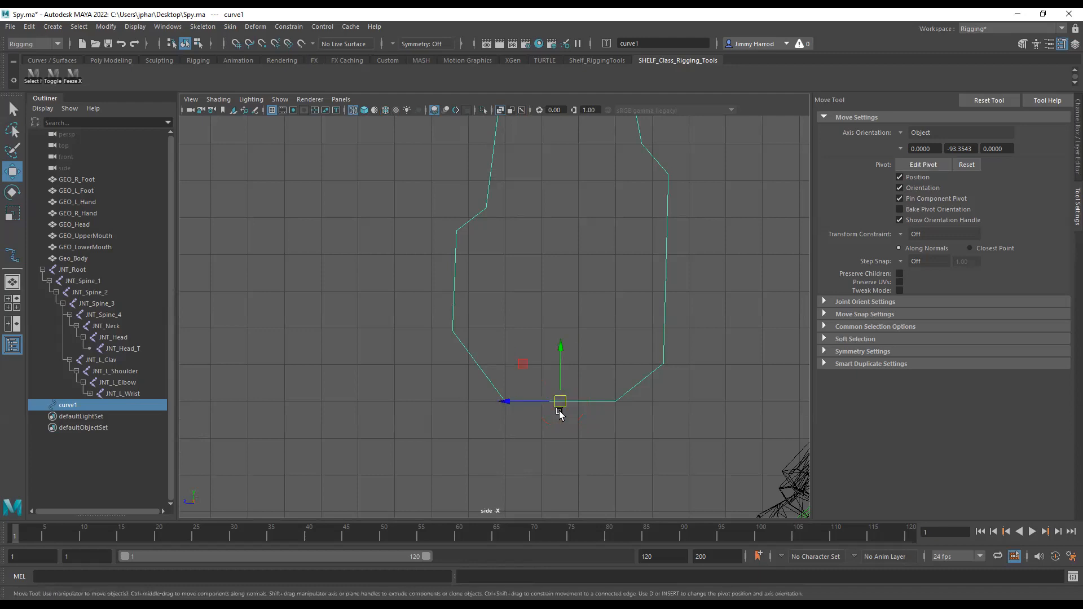
Step: Select the outline curve in the perspective view and create a new display layer containing it
scroll(553, 357, "down", 2)
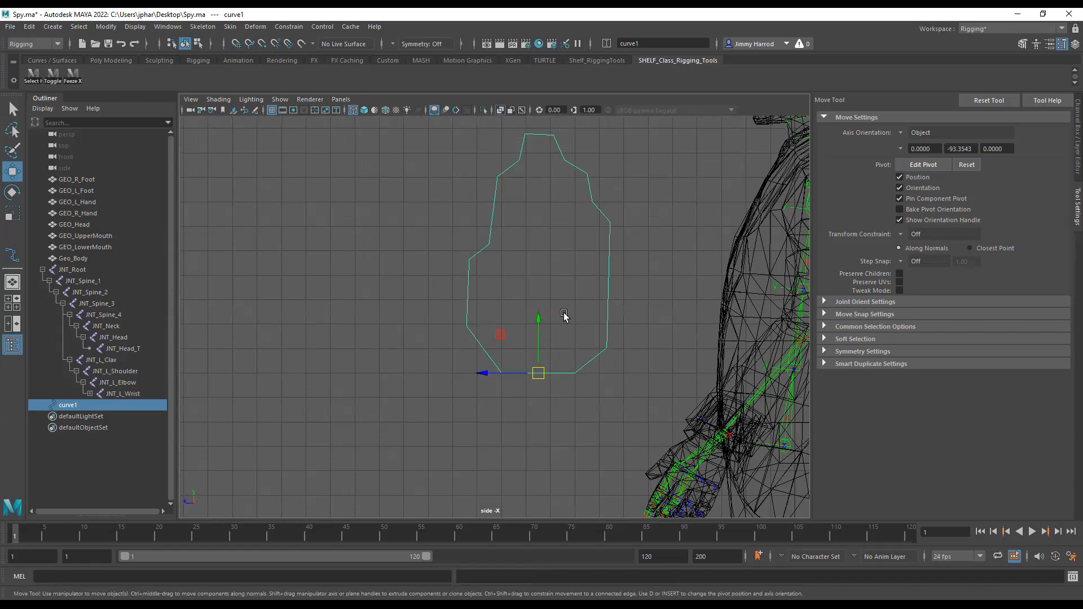
key("space")
key("space")
left_click_drag(592, 314, 573, 365, "alt")
right_click_drag(573, 364, 424, 368, "alt")
left_click_drag(424, 368, 399, 374, "alt")
left_click(463, 403)
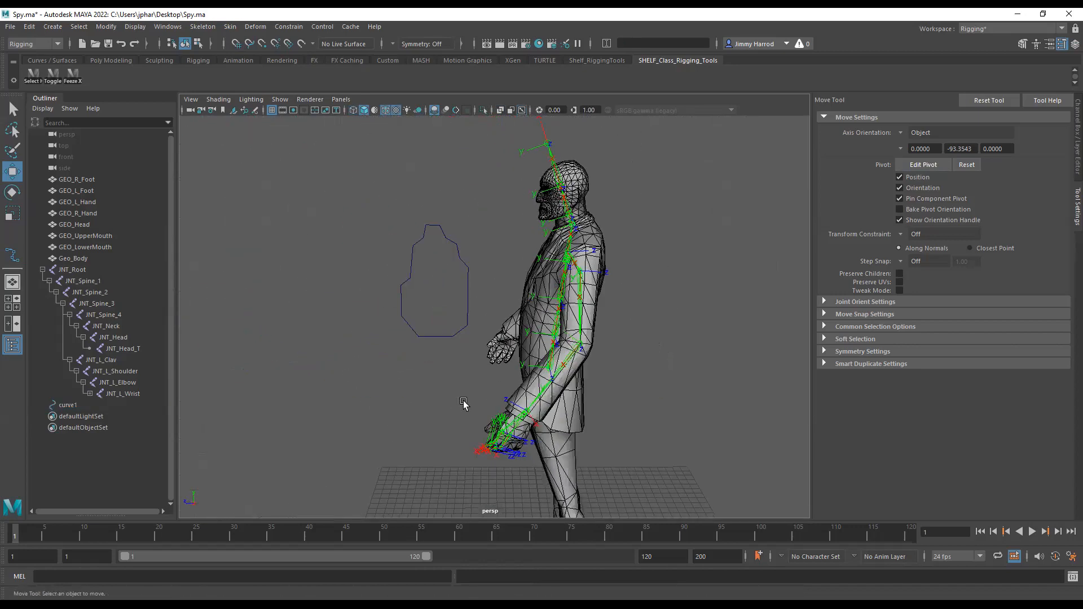
left_click(458, 340)
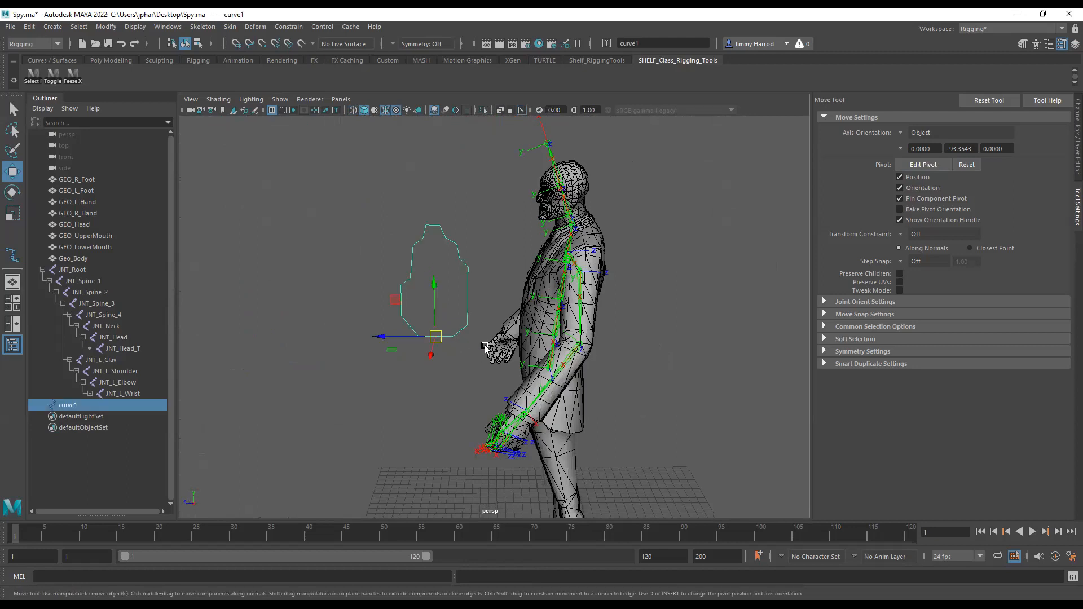
left_click(1075, 43)
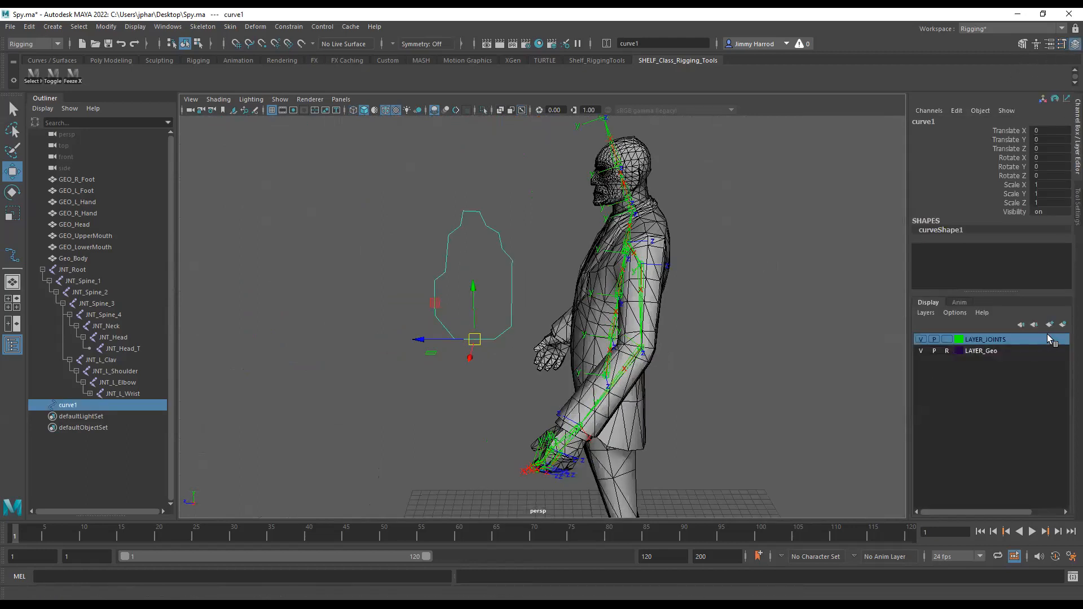
left_click(1062, 325)
Step: Name the new layer LAYER_CTRLS, colour it red and reselect the outline curve
left_click(988, 340)
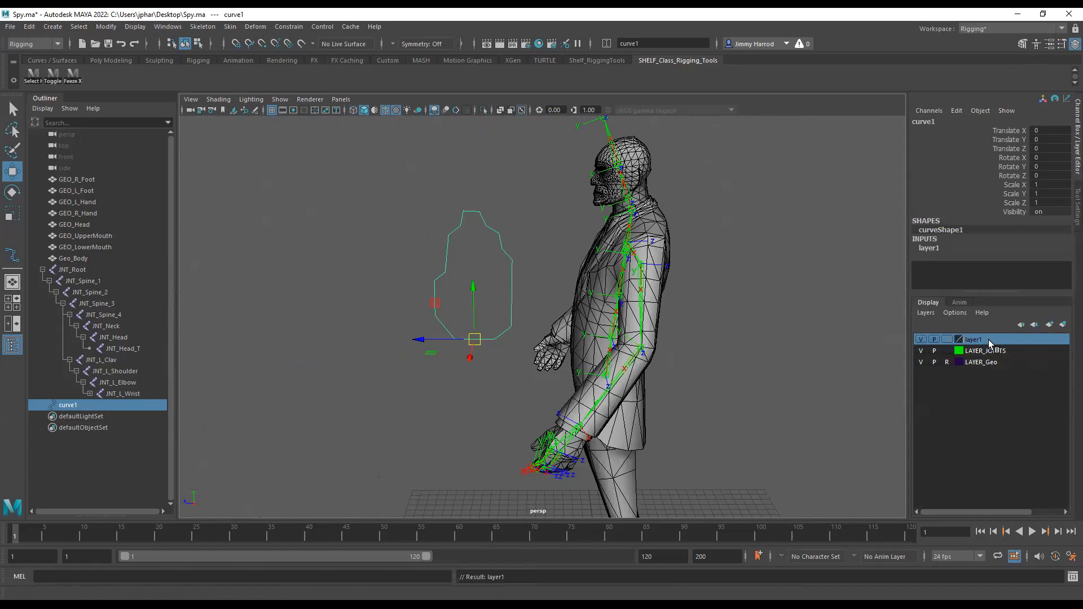
double_click(988, 341)
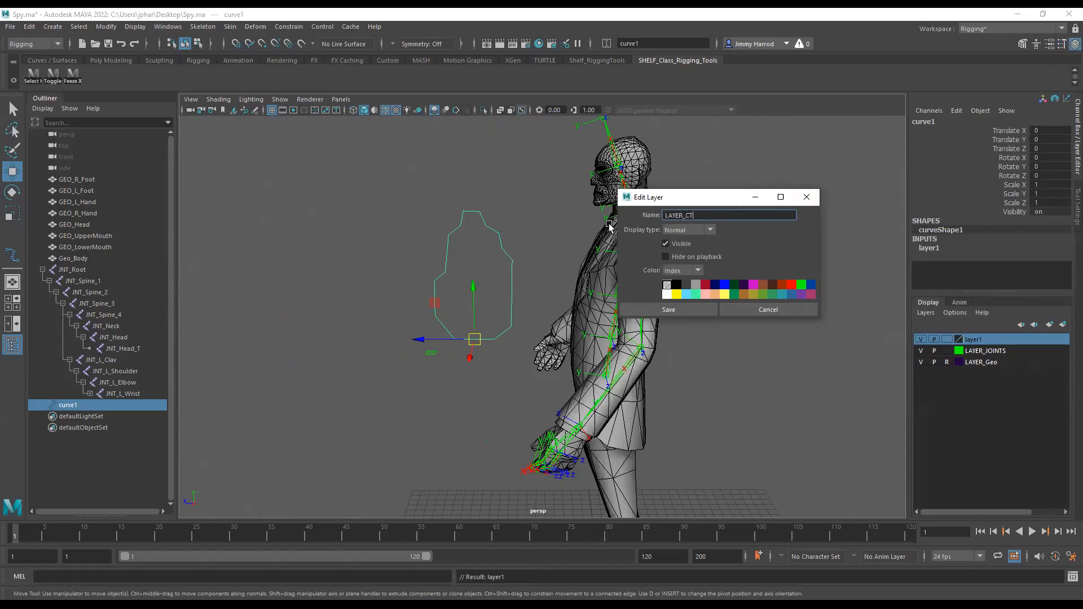
key("Return")
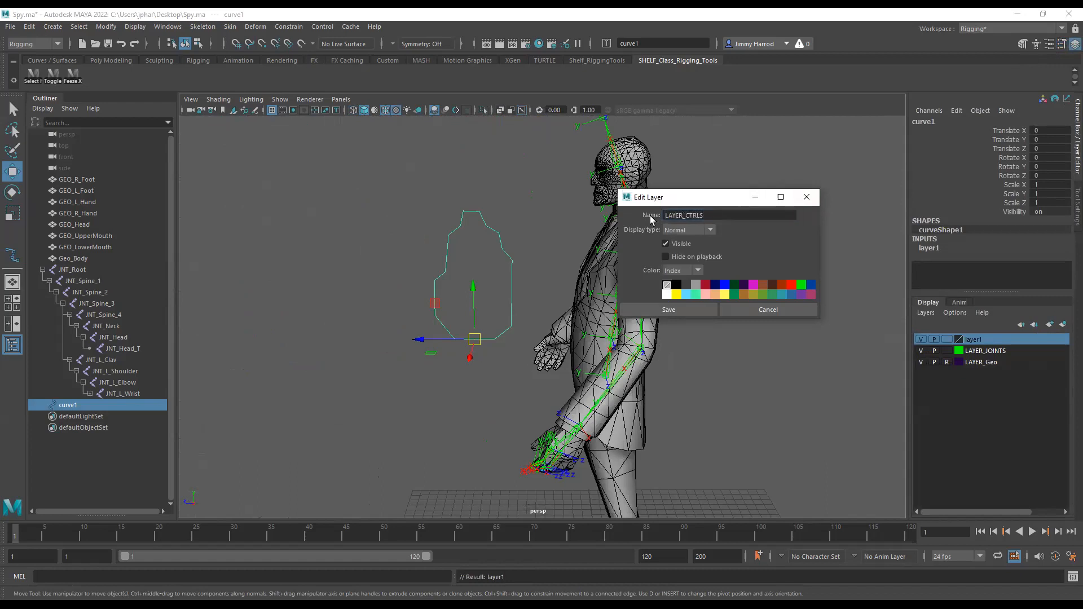
left_click(790, 288)
left_click(690, 310)
left_click(507, 378)
left_click(474, 338)
right_click_drag(503, 387, 566, 376, "alt")
left_click_drag(565, 376, 561, 343, "alt")
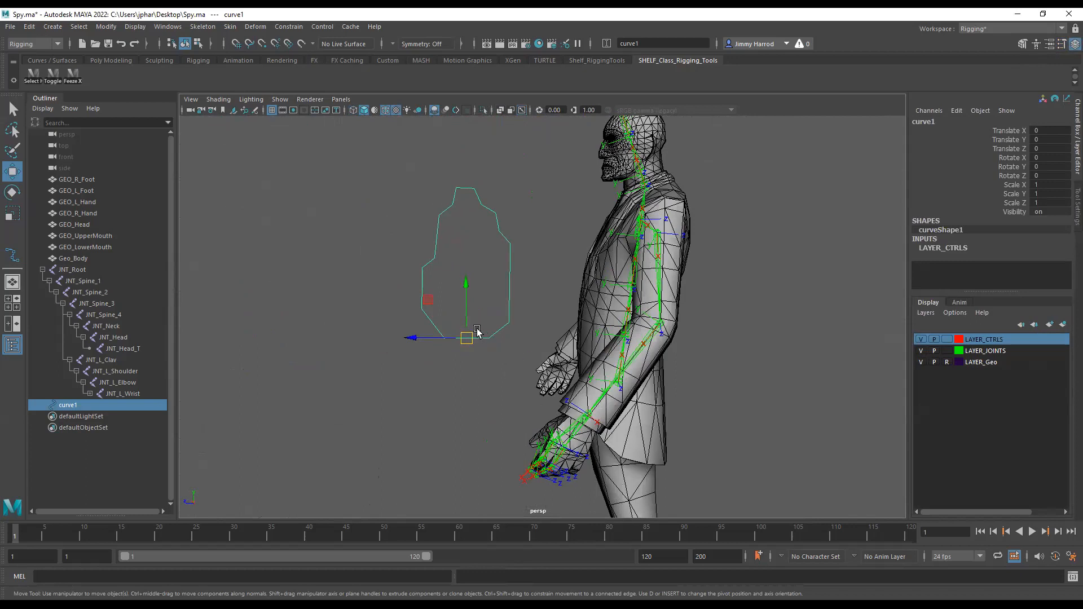
Step: Deselect the hand outline curve and switch to the side view with the whole outline in frame
left_click(526, 442)
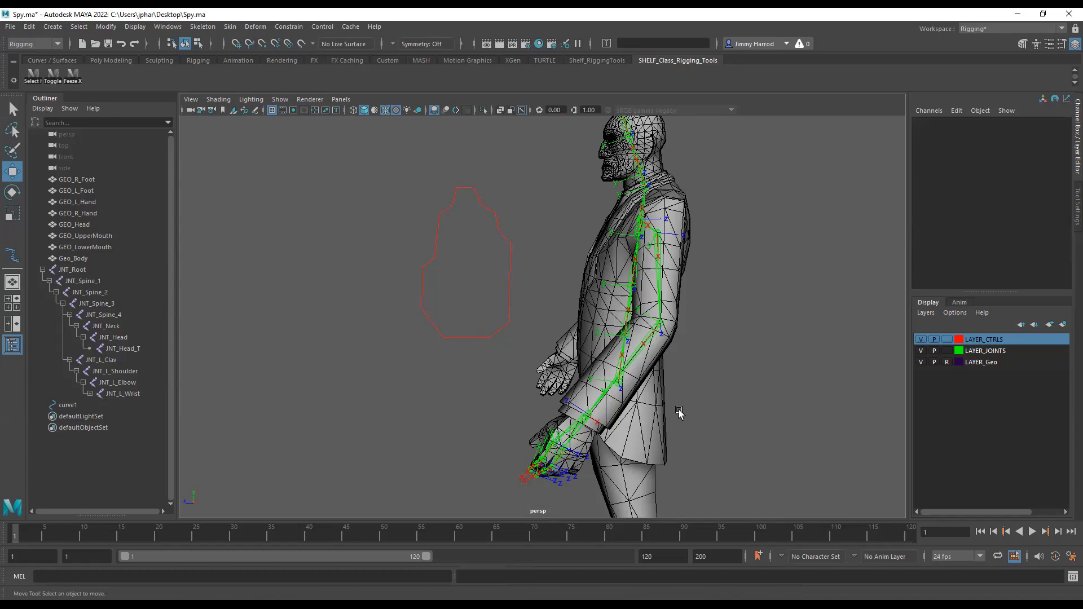
key("space")
key("space")
middle_click_drag(699, 333, 656, 386, "alt")
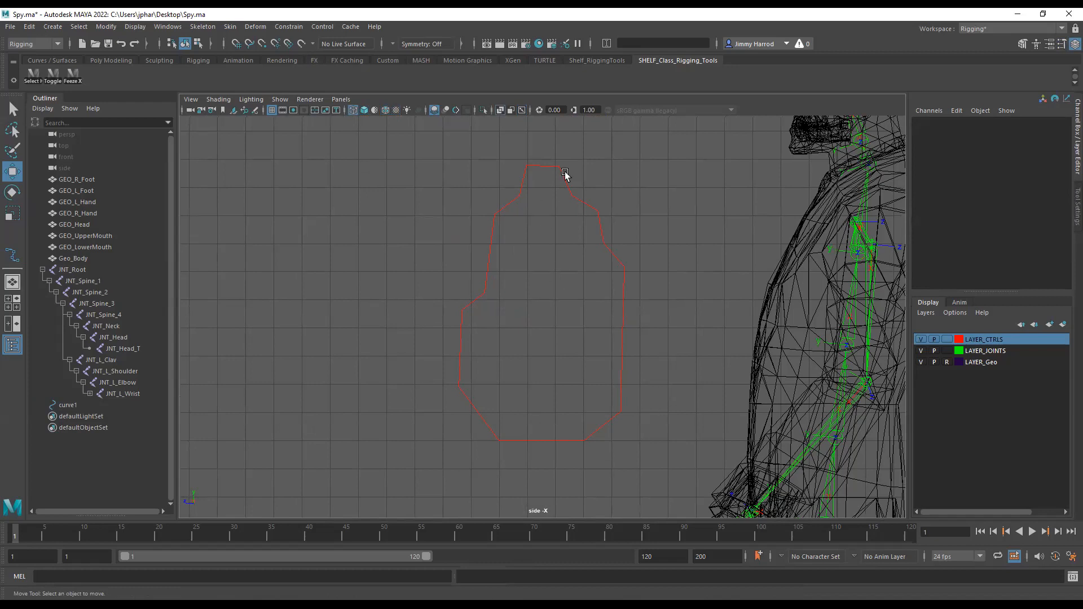
middle_click_drag(826, 356, 812, 281, "alt")
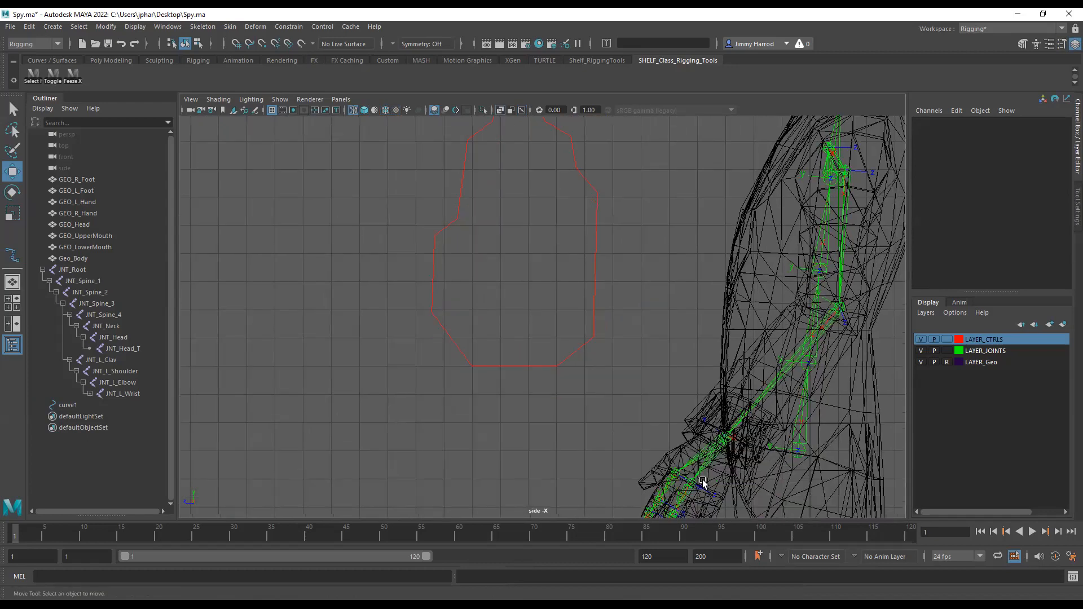
middle_click_drag(668, 416, 672, 454, "alt")
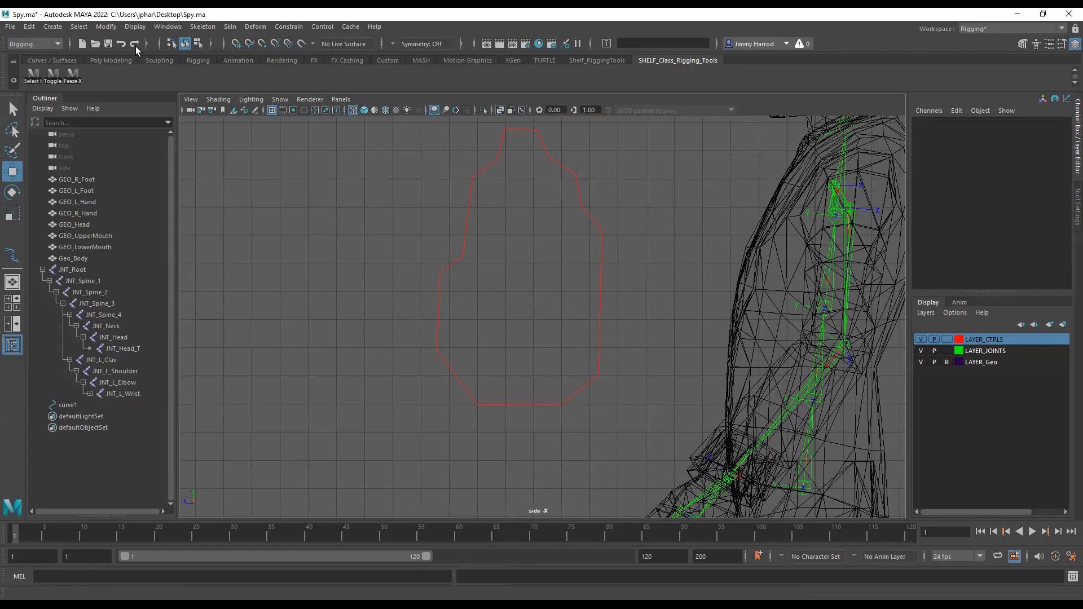
Step: Draw a closed square one grid cell wide inside the hand outline with the EP Curve Tool, snapping its points to the grid
left_click(80, 28)
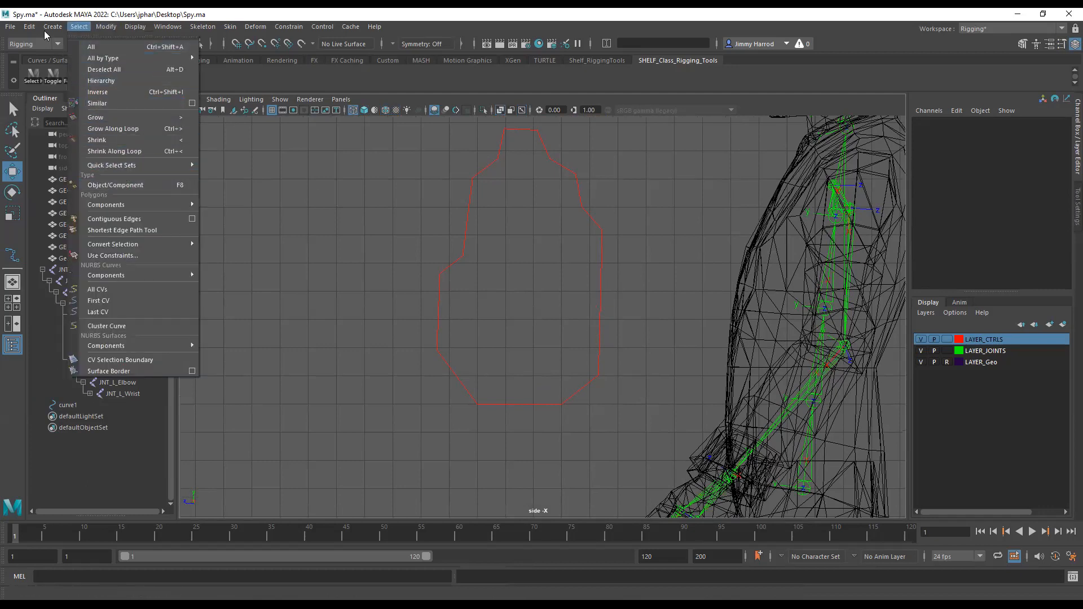
mouse_move(53, 27)
mouse_move(94, 112)
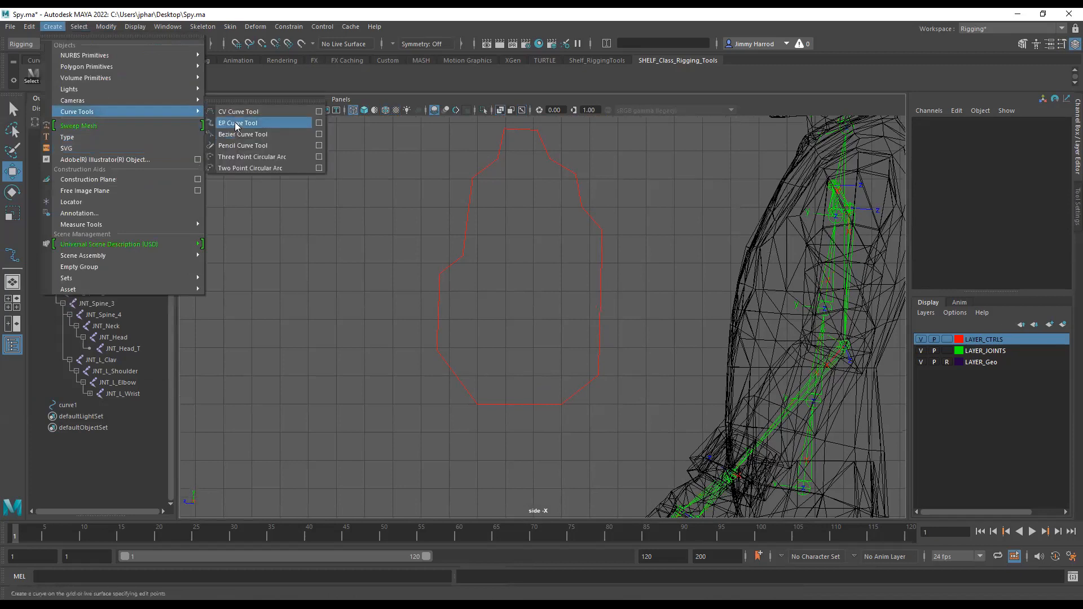
left_click(235, 125)
scroll(447, 338, "up", 2)
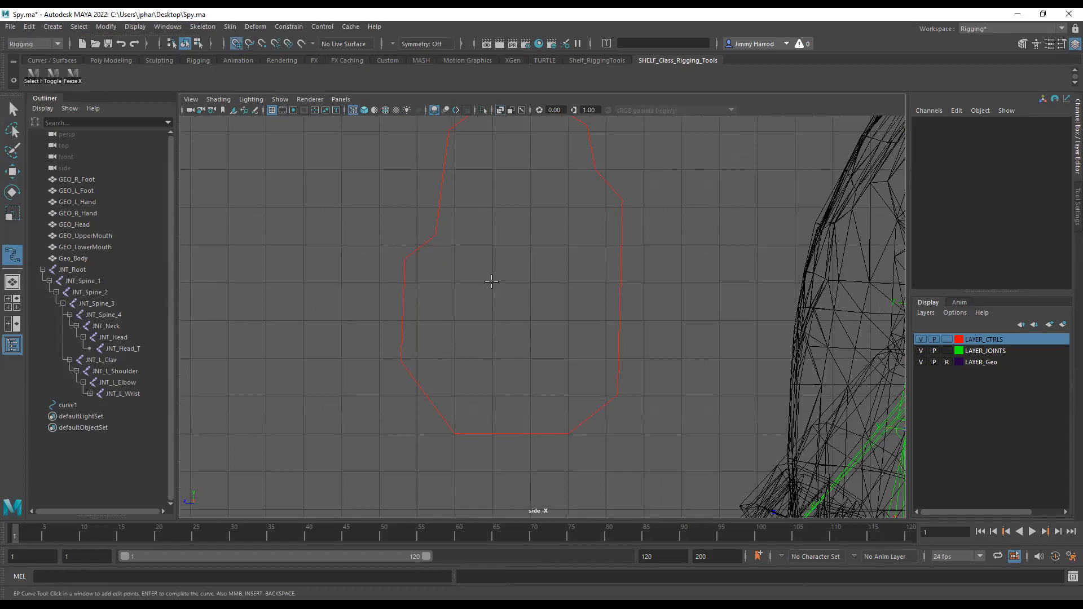
left_click(493, 282)
left_click(492, 320)
left_click(530, 321)
left_click(495, 280)
key("Return")
key("w")
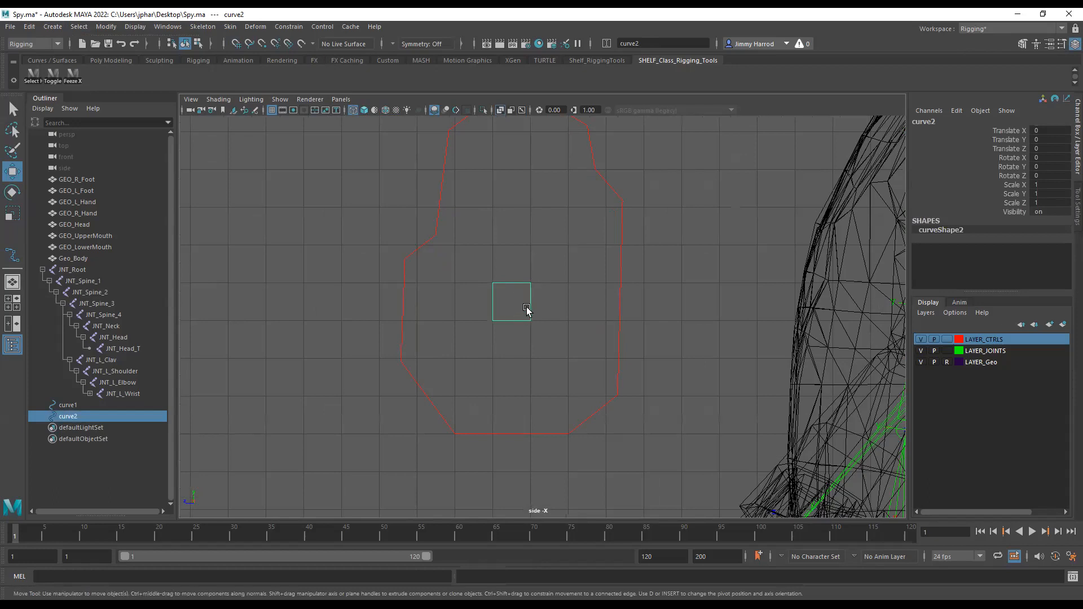
Step: Try to stretch the square into a rectangle four grid cells tall by raising its top control vertices with grid snapping
left_click(514, 287)
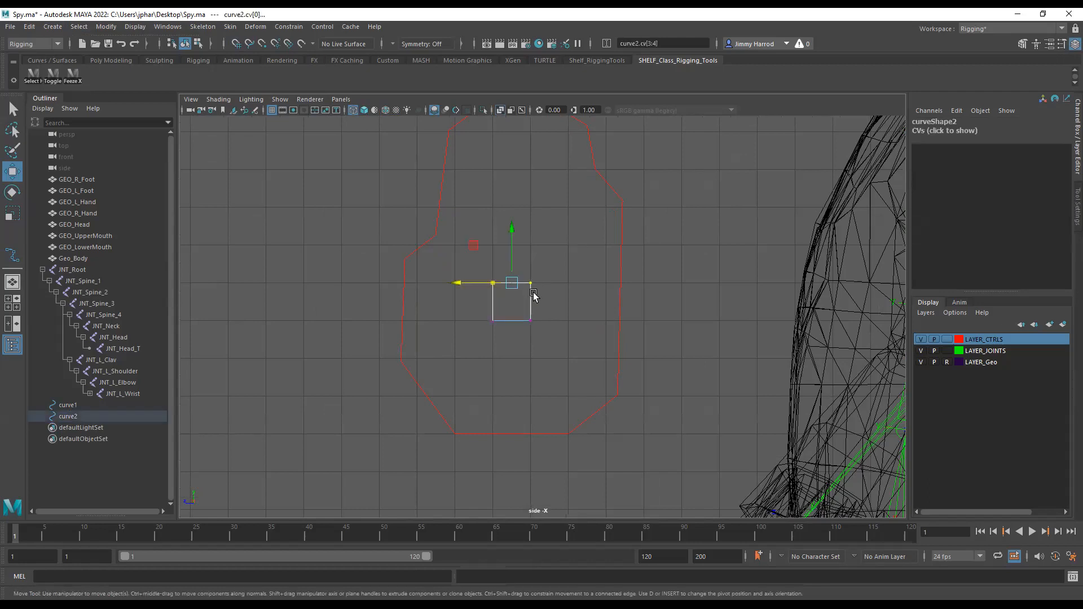
key("x")
left_click_drag(532, 282, 532, 215)
left_click_drag(477, 274, 511, 166)
key("x")
scroll(530, 232, "up", 1)
middle_click_drag(530, 232, 522, 320, "alt")
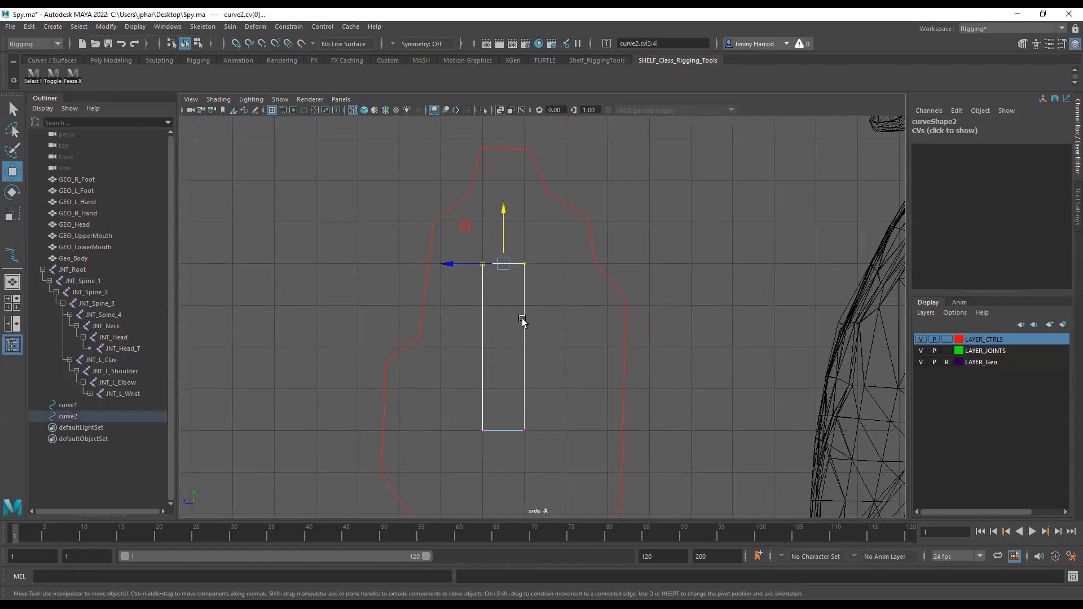
Step: Undo the stretching of the square's top vertices and return the curve to object mode
key("x")
left_click_drag(503, 241, 505, 197)
key("ctrl+z")
key("ctrl+z")
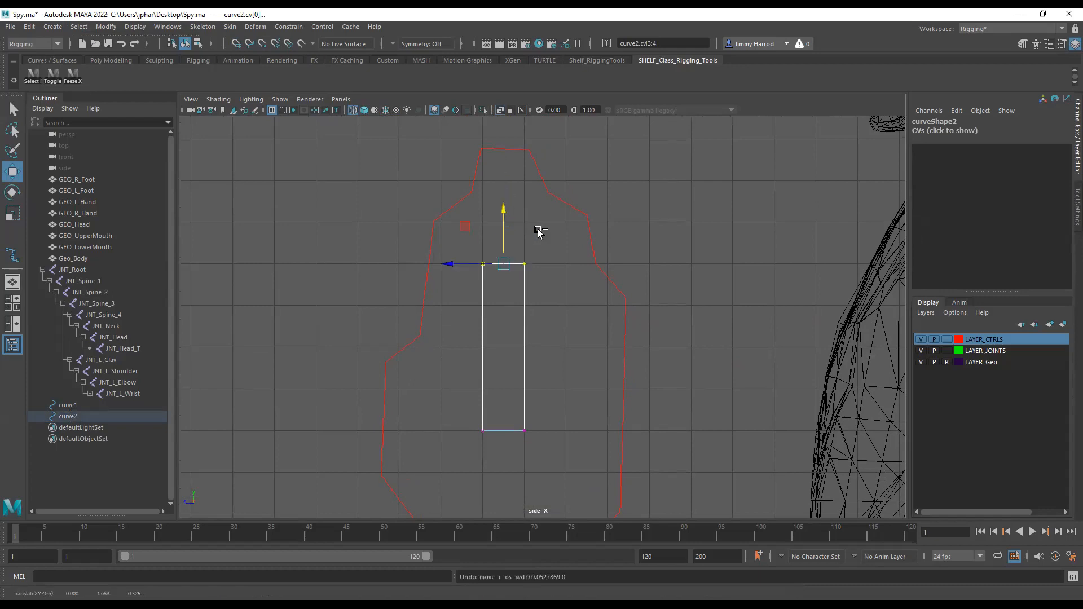
left_click(556, 304)
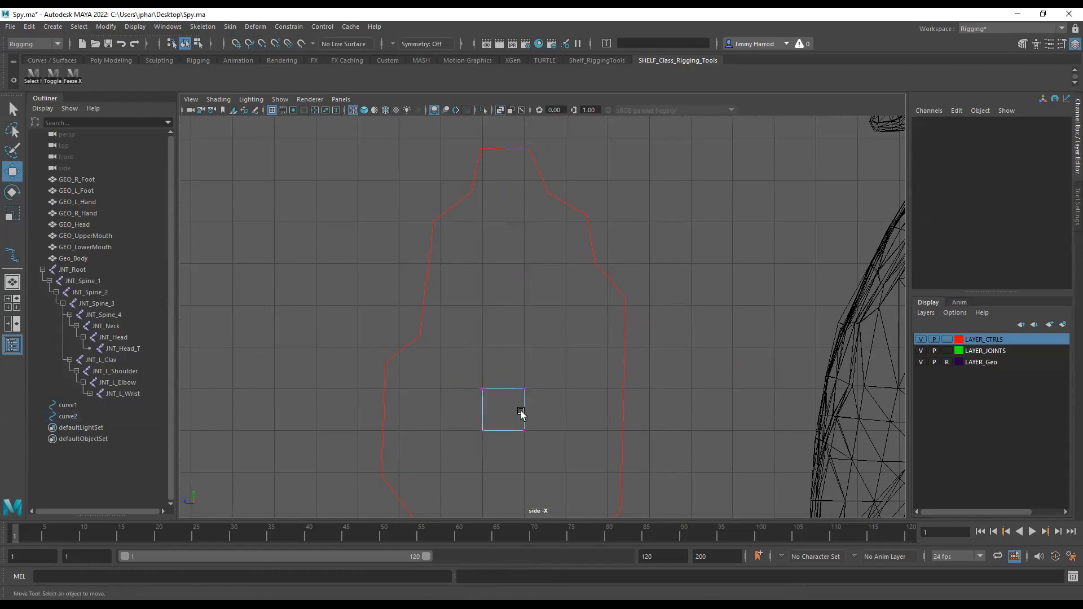
right_click_drag(523, 415, 559, 314)
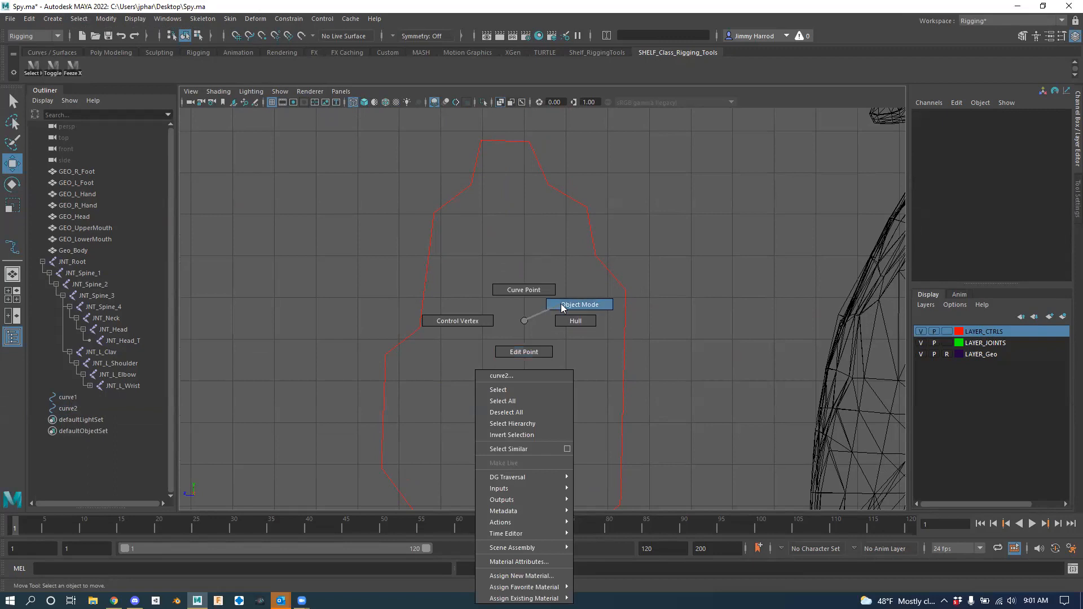
left_click(560, 304)
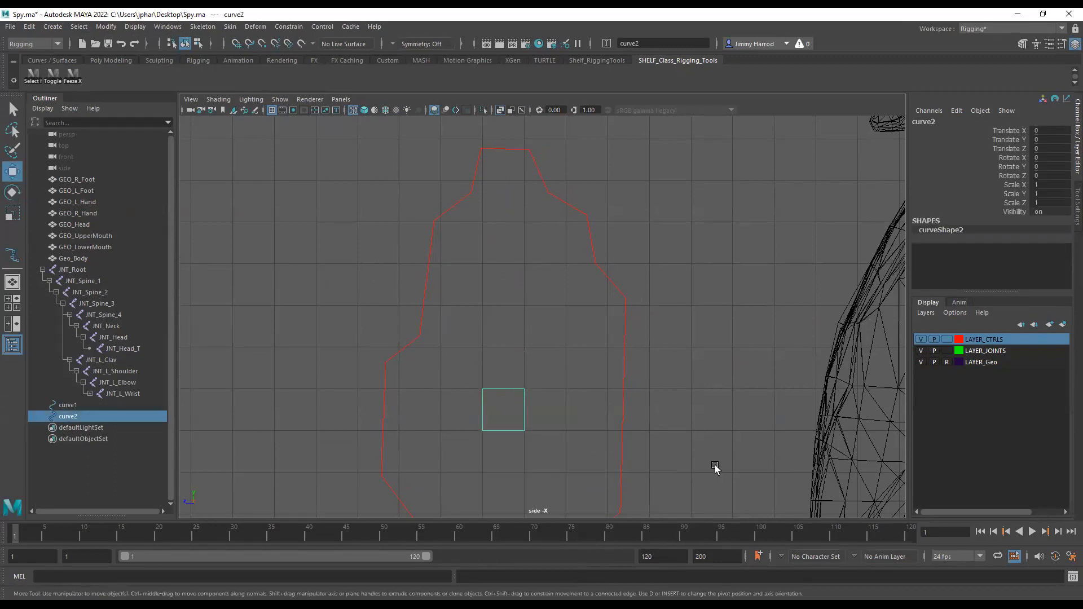
Step: Examine where the selected square curve's pivot sits relative to the character and the hand outline
middle_click_drag(696, 436, 681, 331, "alt")
scroll(650, 411, "down", 4)
middle_click_drag(439, 489, 408, 380, "alt")
scroll(558, 436, "down", 3)
right_click_drag(748, 421, 423, 436, "alt")
middle_click_drag(750, 421, 697, 293, "alt")
middle_click_drag(618, 519, 620, 477, "alt")
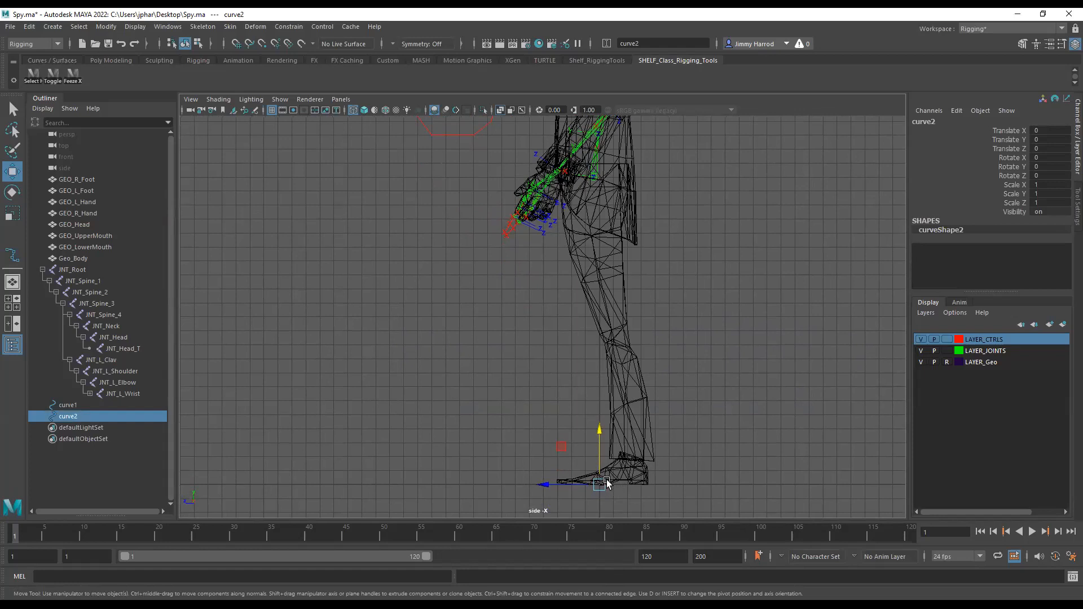
middle_click_drag(595, 394, 791, 585, "alt")
middle_click_drag(737, 402, 699, 444, "alt")
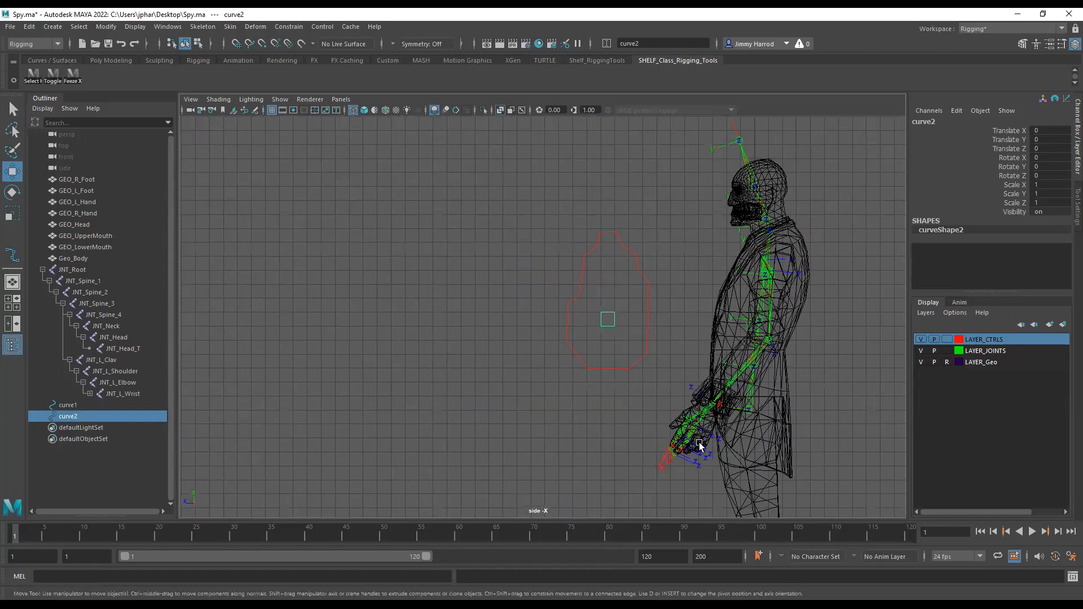
right_click_drag(662, 380, 771, 331, "alt")
middle_click_drag(764, 336, 590, 366, "alt")
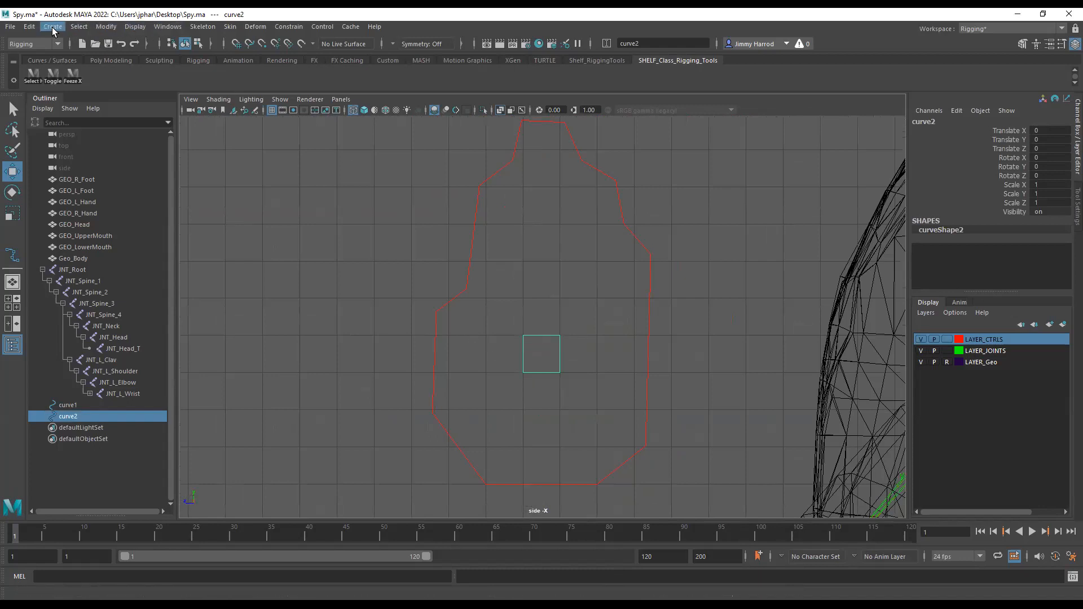
Step: Center the pivot of the small square curve
left_click(102, 27)
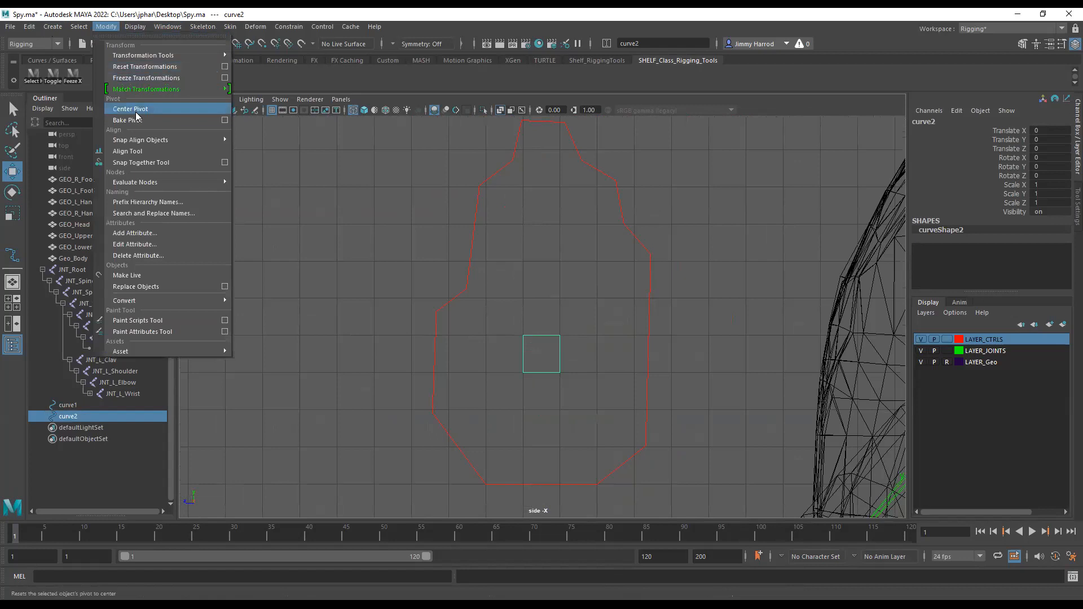
left_click(136, 113)
scroll(569, 358, "up", 3)
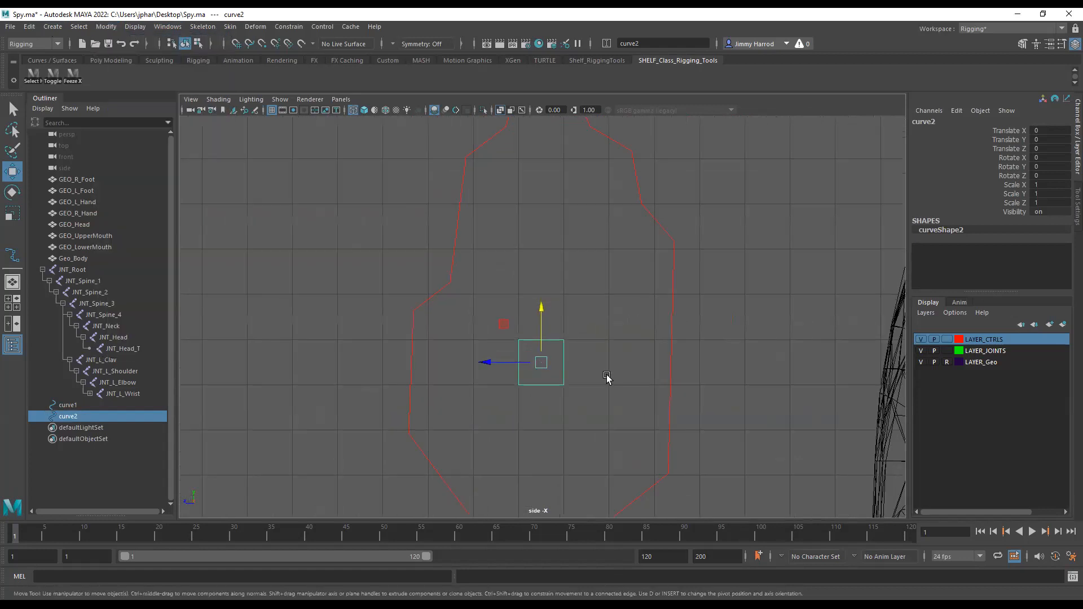
scroll(578, 377, "down", 5)
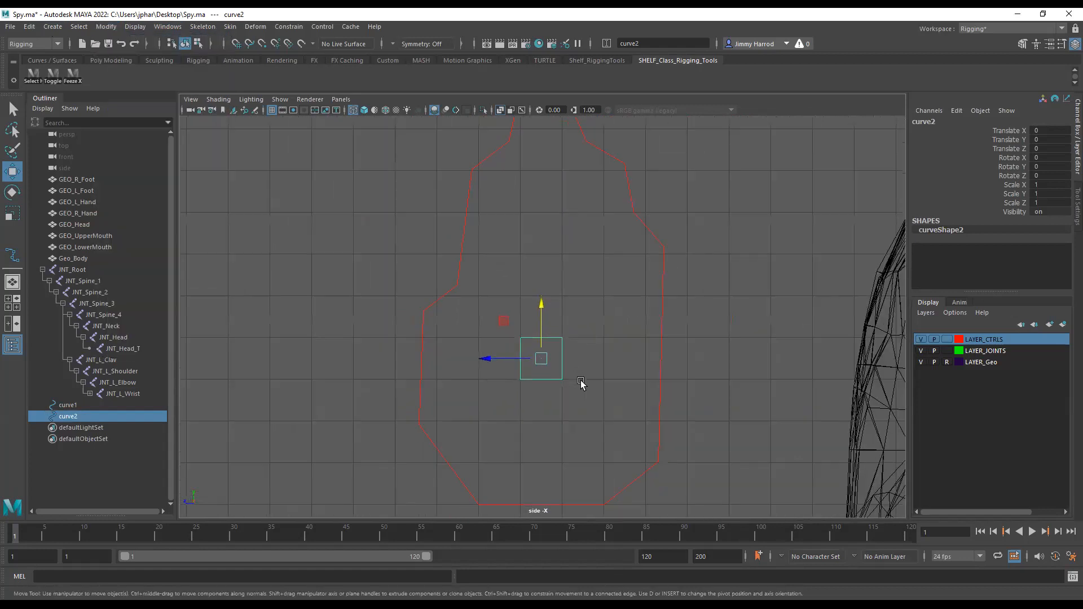
scroll(593, 360, "down", 1)
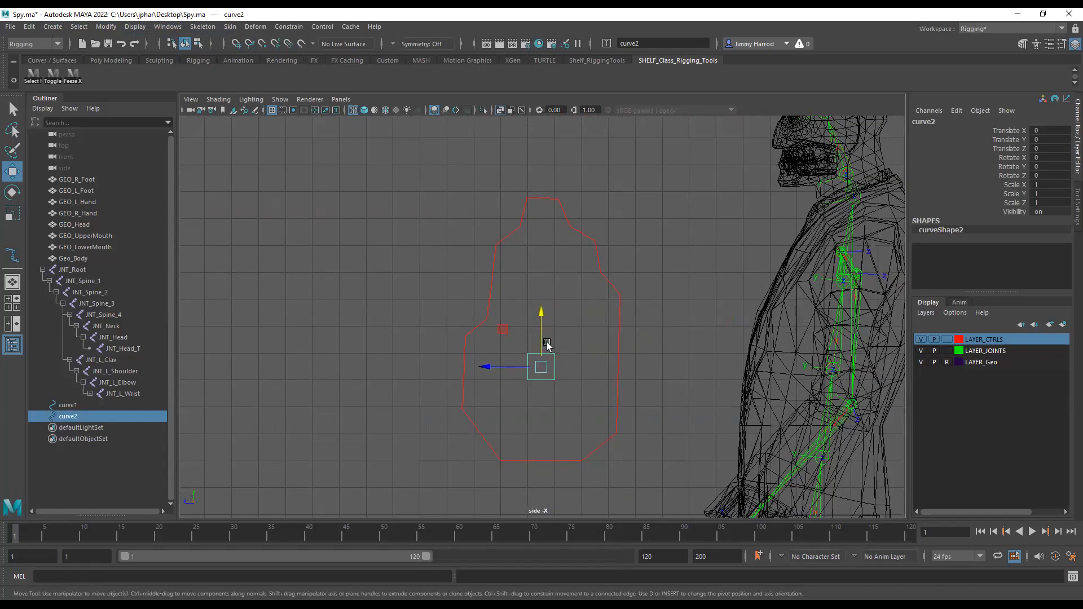
Step: Try sliding the square up and down along the Y axis, undoing each move
left_click_drag(545, 319, 559, 259)
key("ctrl+z")
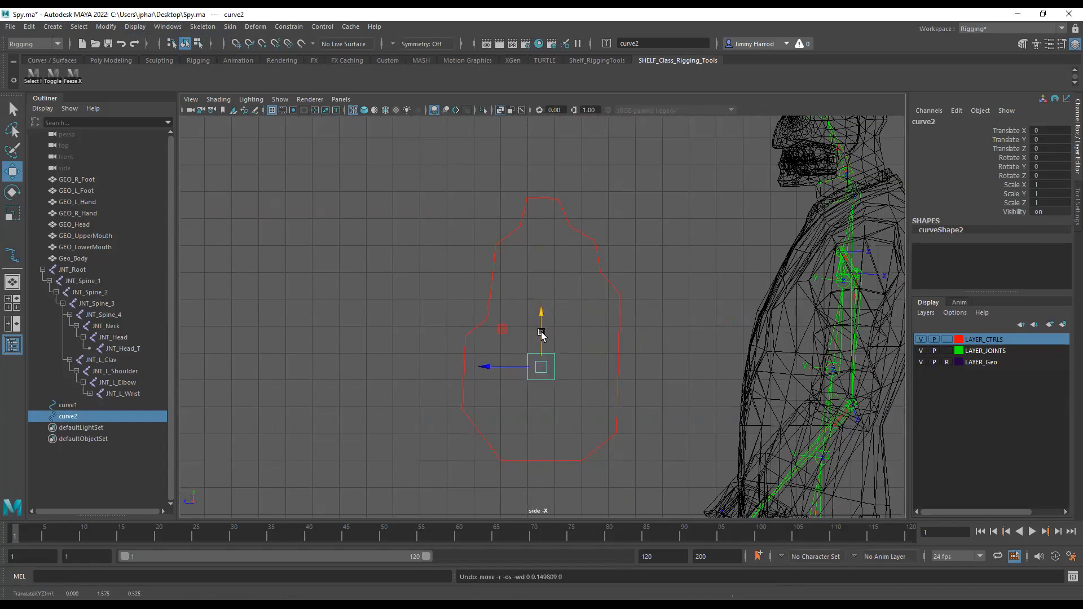
left_click_drag(541, 337, 585, 374)
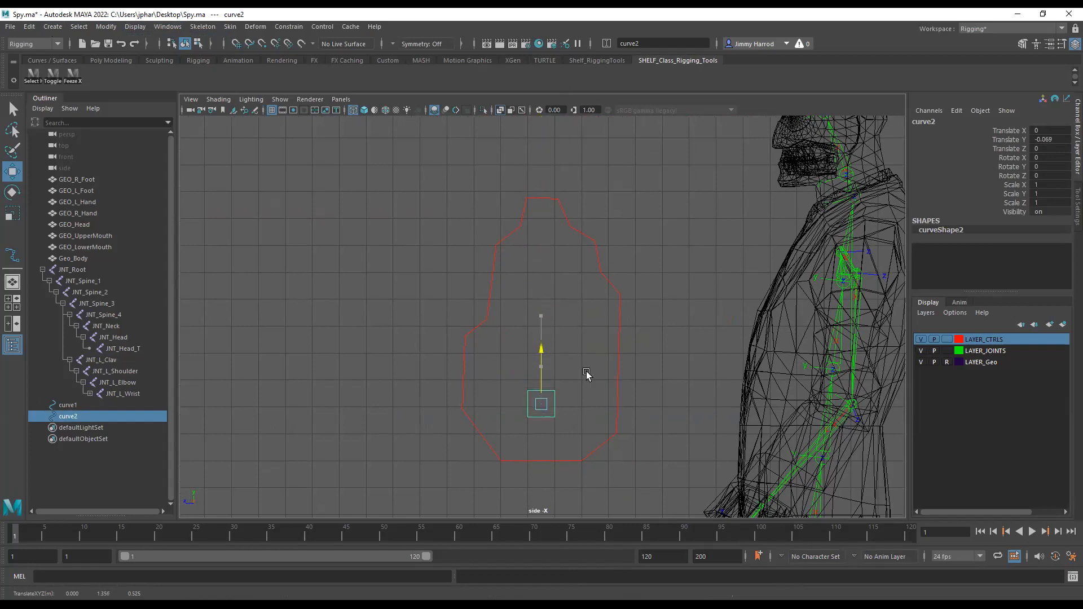
key("ctrl+z")
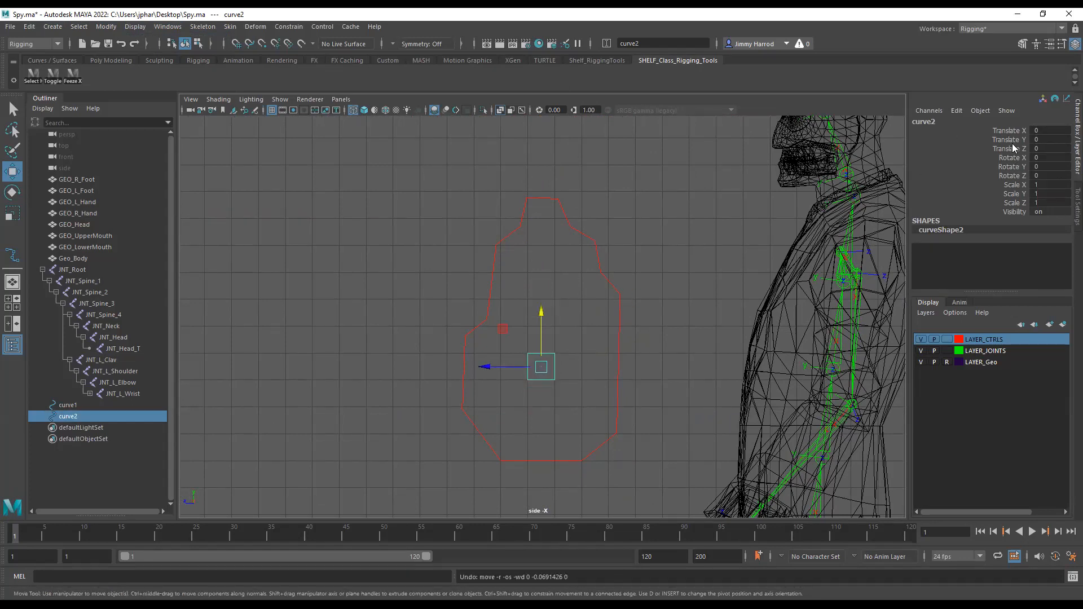
middle_click_drag(617, 309, 609, 389, "alt")
scroll(608, 388, "down", 2)
left_click_drag(530, 383, 559, 222)
key("ctrl+z")
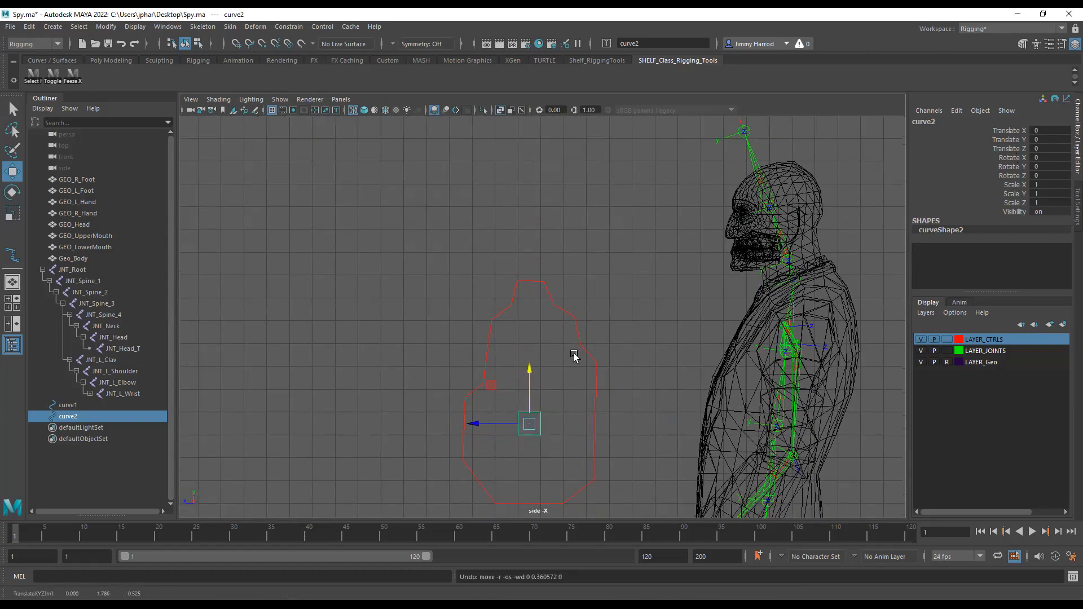
Step: Open the Attribute Editor on the square curve's transform node and expand its translate limit settings
left_click(1052, 47)
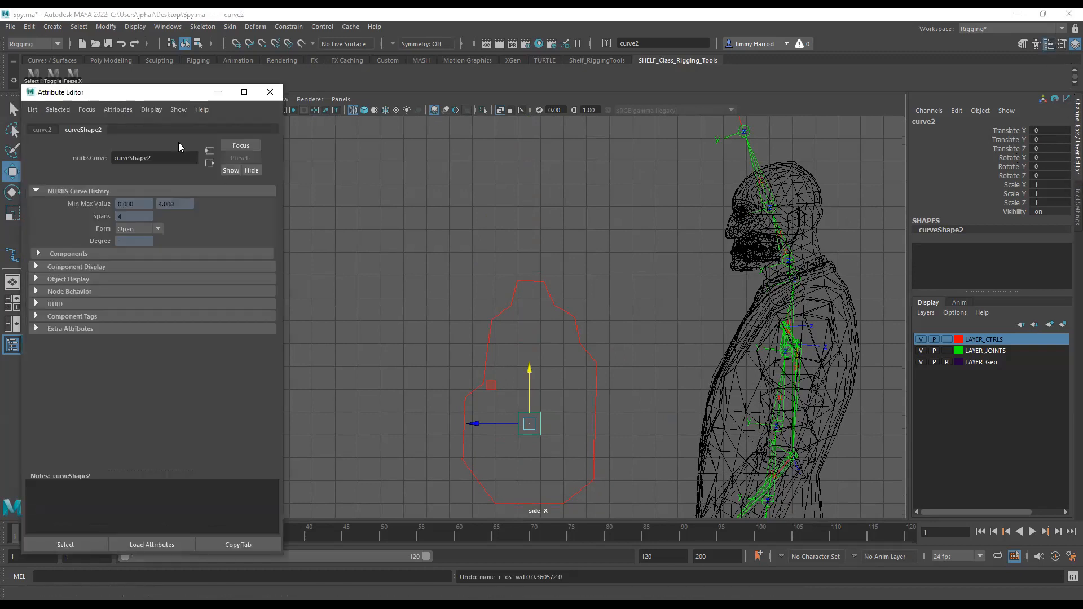
left_click(42, 131)
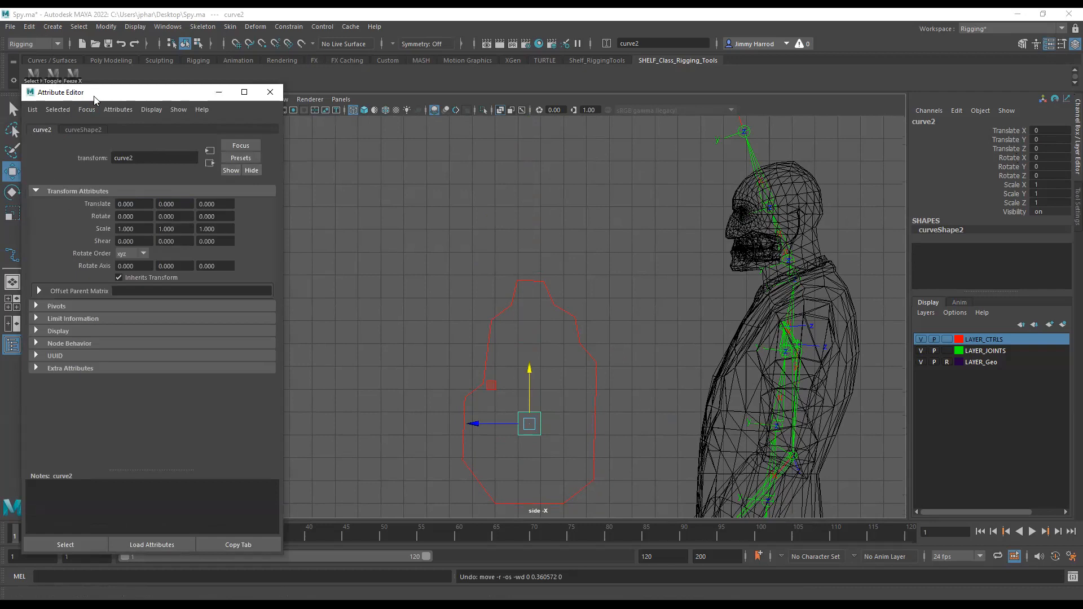
left_click_drag(95, 97, 126, 92)
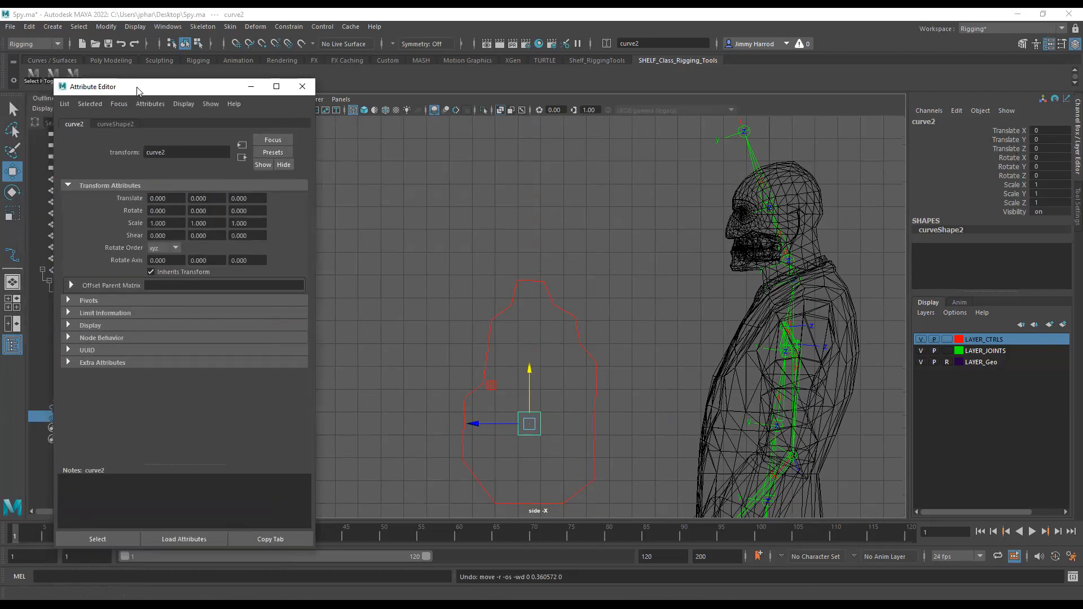
left_click_drag(138, 91, 185, 75)
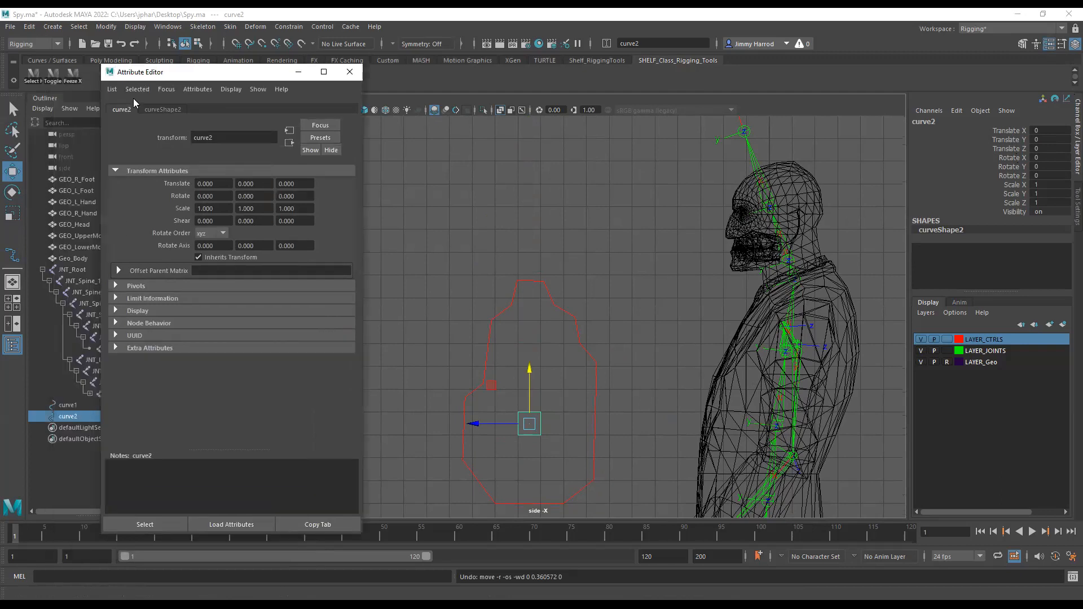
left_click(114, 302)
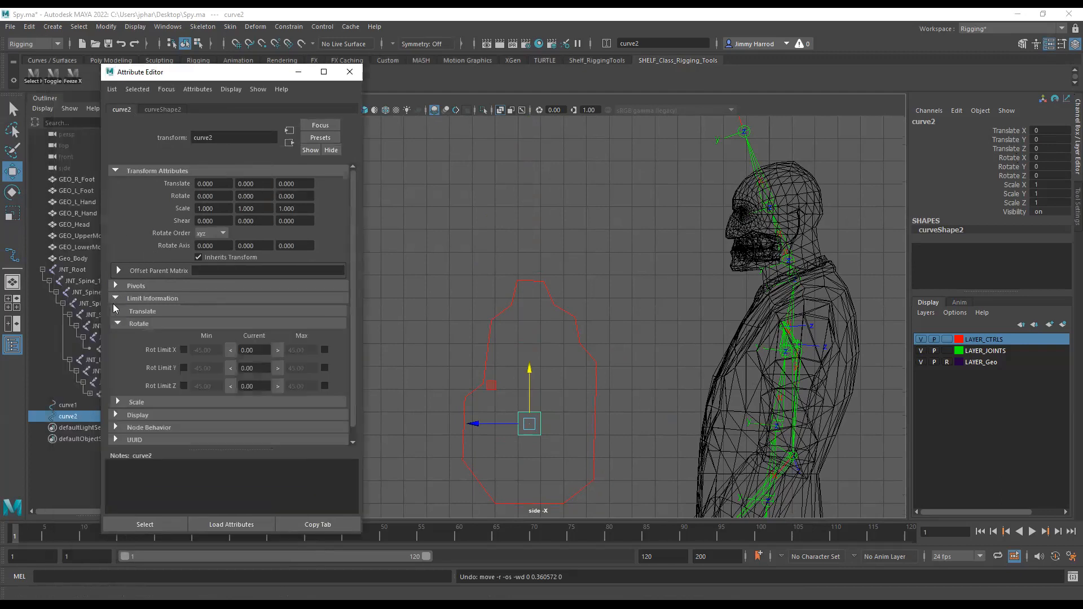
left_click(117, 324)
left_click(116, 311)
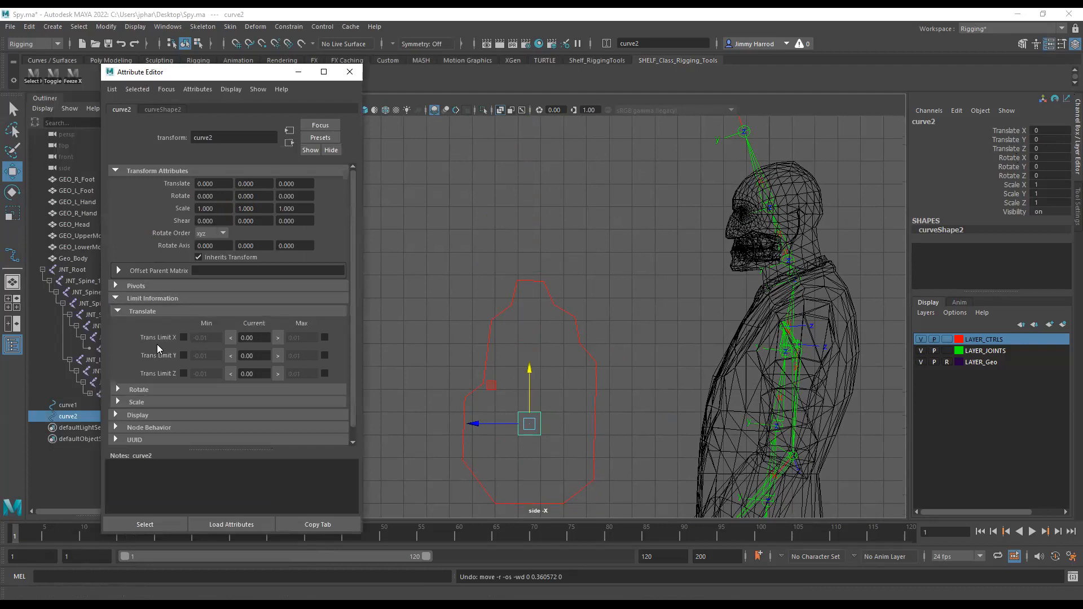
Step: Try raising the square with the translate limits still off and undo the move
left_click_drag(530, 386, 530, 339)
key("ctrl+z")
key("shift+z")
key("ctrl+z")
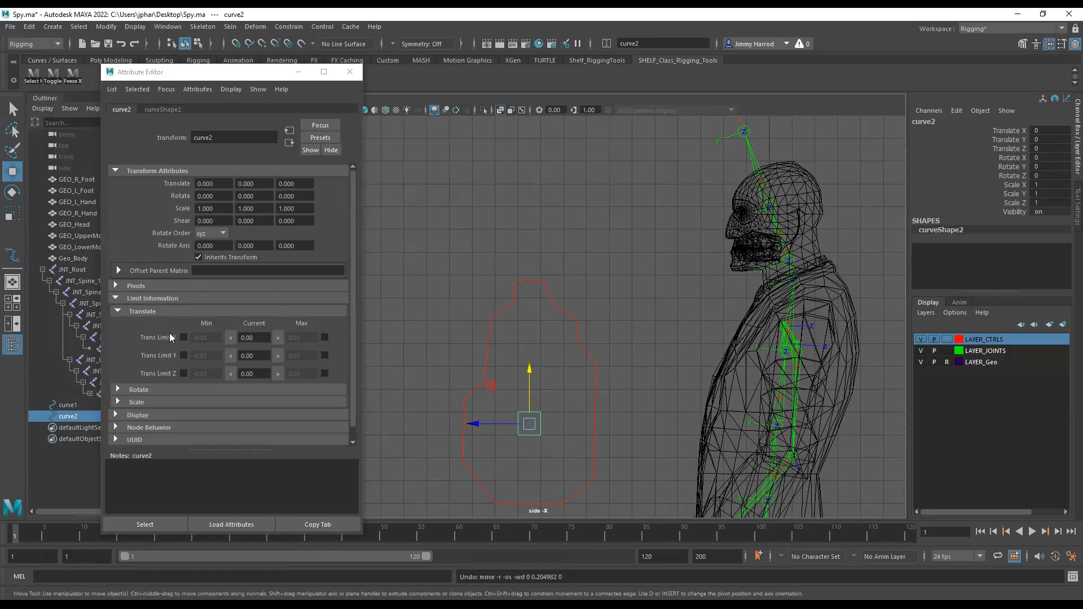
Step: Enable the square's Y translation limits with minimum 0 and maximum 1, and close the Attribute Editor
left_click(183, 356)
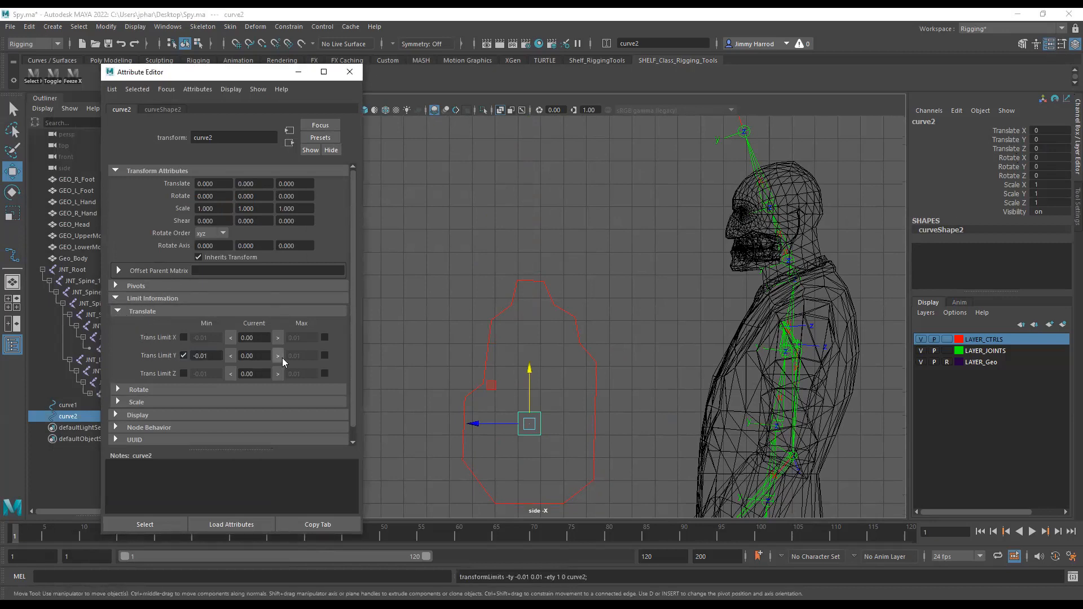
left_click(325, 355)
left_click_drag(216, 359, 161, 354)
type("0")
left_click(303, 356)
type("1")
key("Return")
left_click(350, 72)
Step: Test the translation limit by moving the square up along Y as far as it goes, to Translate Y 1
middle_click_drag(609, 289, 544, 370, "alt")
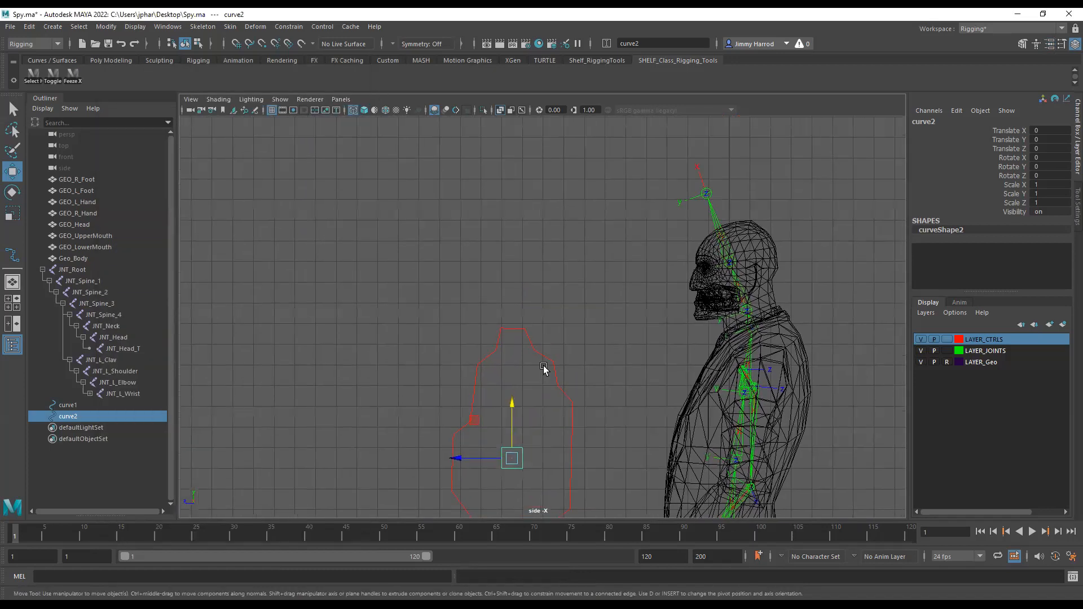
left_click_drag(512, 406, 568, 193)
right_click_drag(568, 194, 271, 301, "alt")
middle_click_drag(488, 305, 477, 358, "alt")
left_click_drag(506, 280, 540, 118)
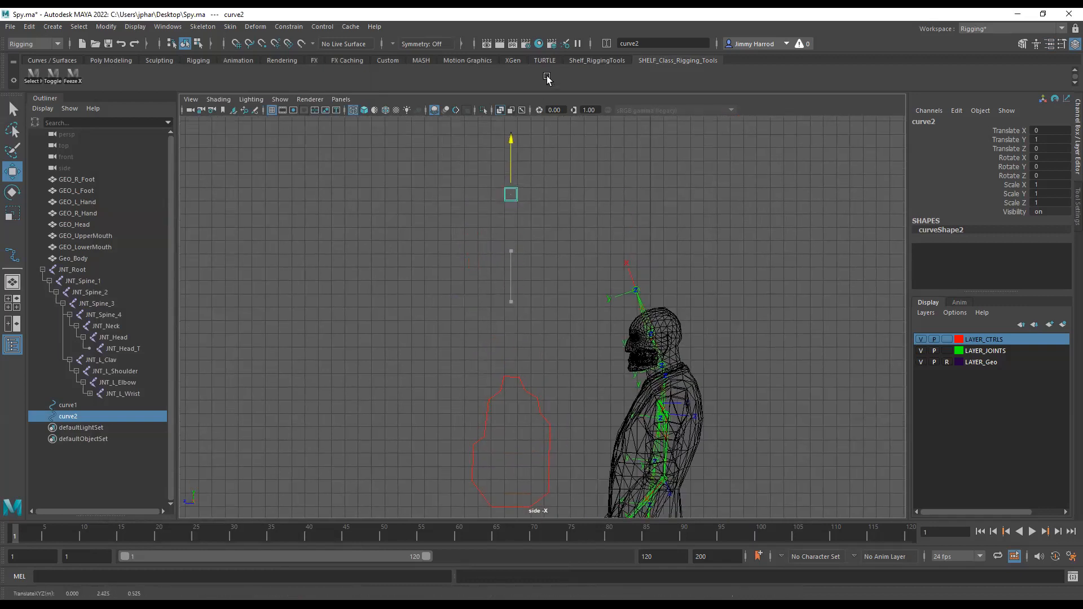
Step: Lower the square curve along Y to about 0.253, then try shifting it along Z and undo that shift
left_click_drag(546, 76, 564, 406)
mouse_move(486, 393)
left_mouse_down()
mouse_move(392, 398)
mouse_move(471, 395)
left_mouse_up()
key("ctrl+z")
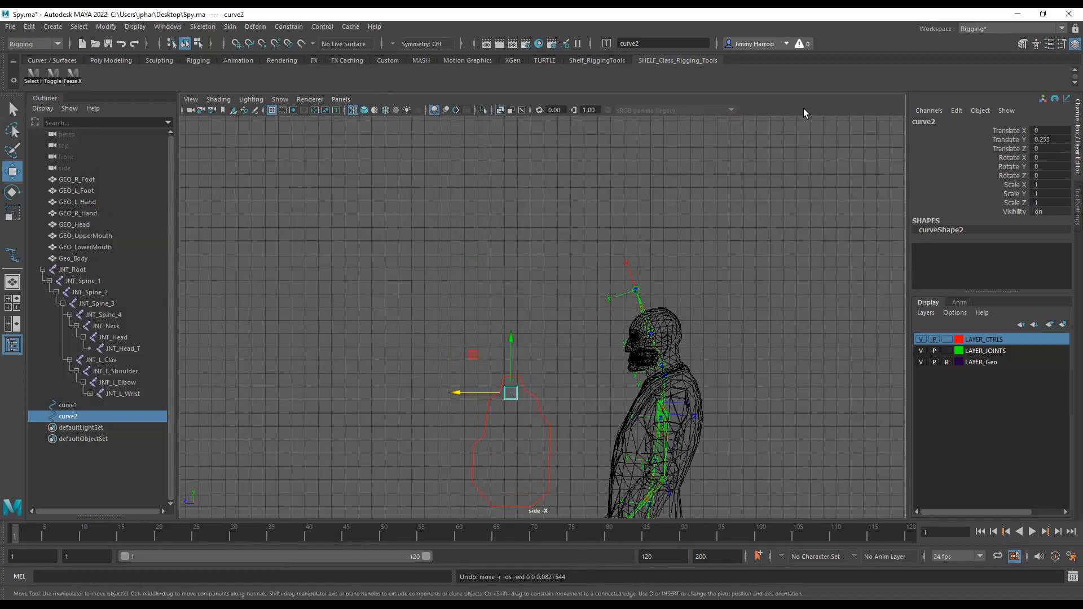
Step: Enable the square's X and Z translation limits in the Attribute Editor, setting minimum and maximum to 0 on both axes
left_click(1050, 46)
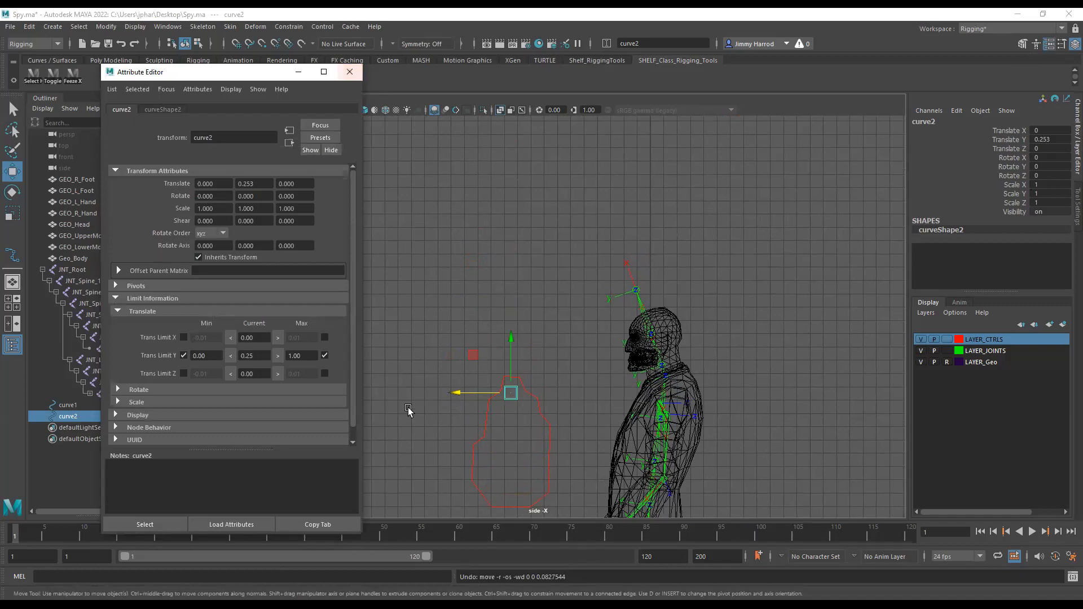
left_click(183, 339)
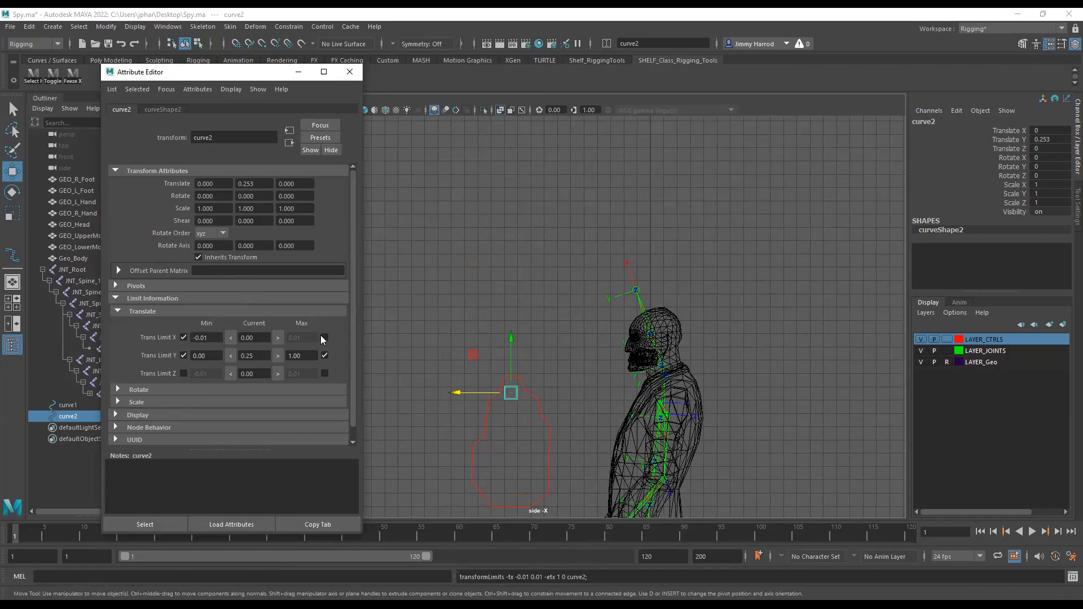
left_click(324, 338)
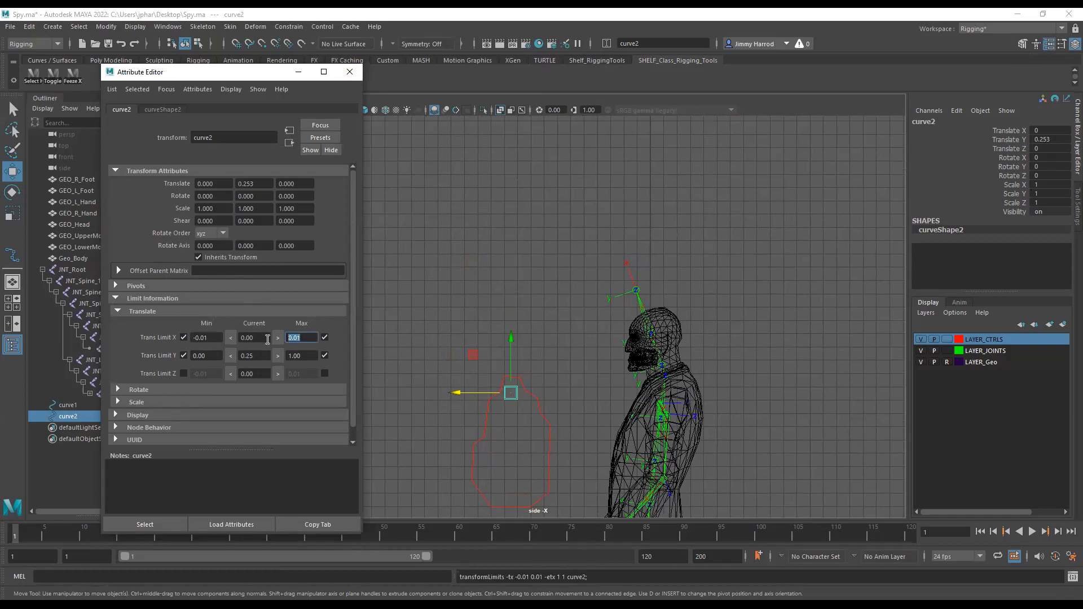
left_click(324, 373)
type("0")
left_click(300, 337)
type("0")
left_click(206, 337)
type("0")
left_click(216, 373)
type("0")
left_click(217, 356)
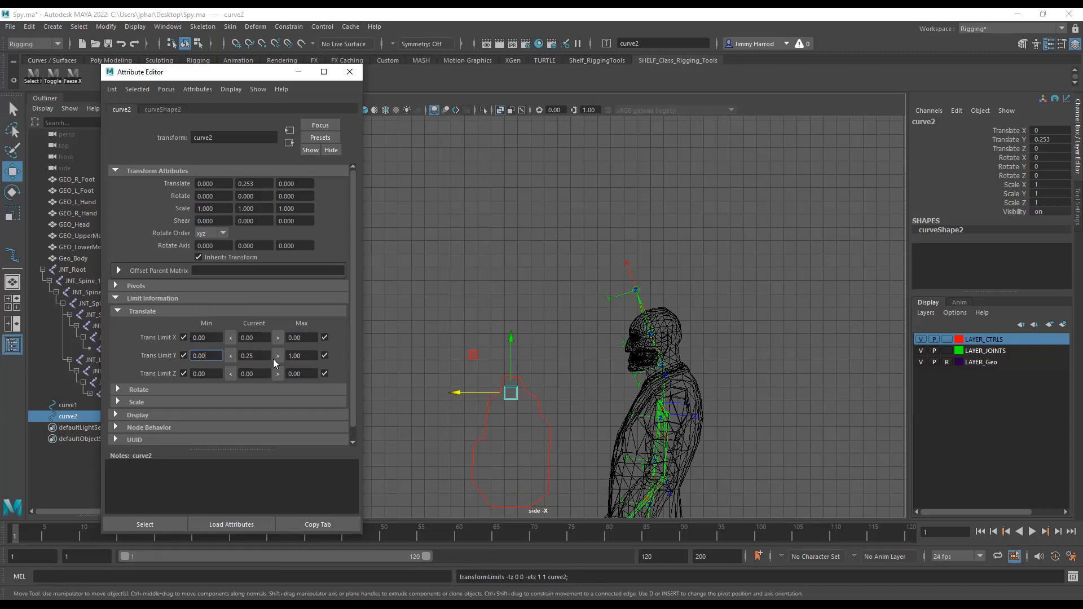
Step: Test the three-axis limits by pulling the square sideways and raising it along Y to Translate Y 1
left_click(486, 373)
left_click_drag(486, 372, 444, 203)
left_click(488, 273)
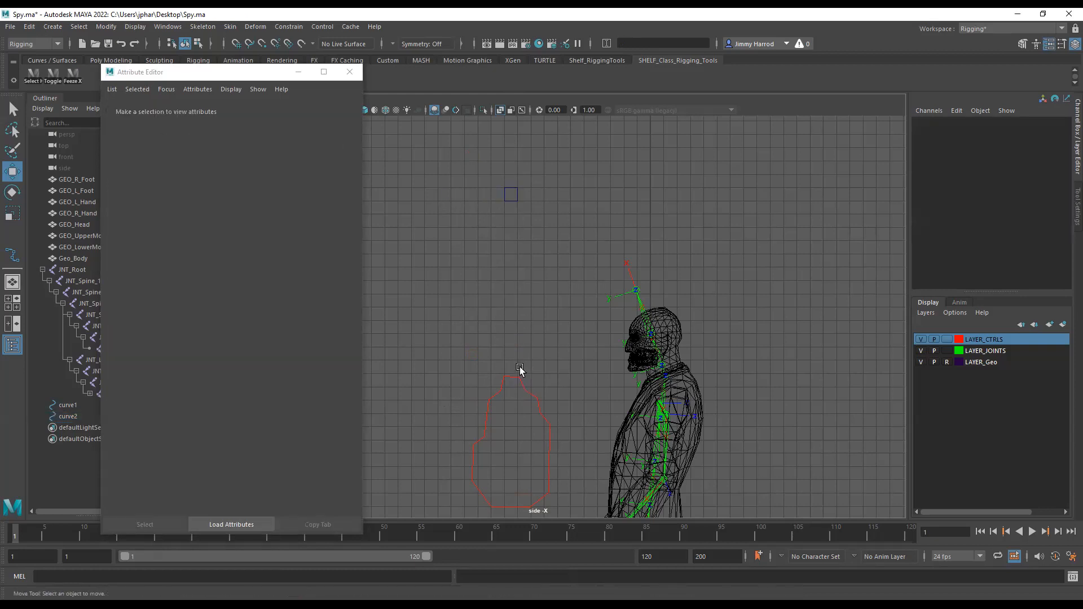
left_click_drag(495, 179, 529, 232)
left_click(514, 275)
key("ctrl+z")
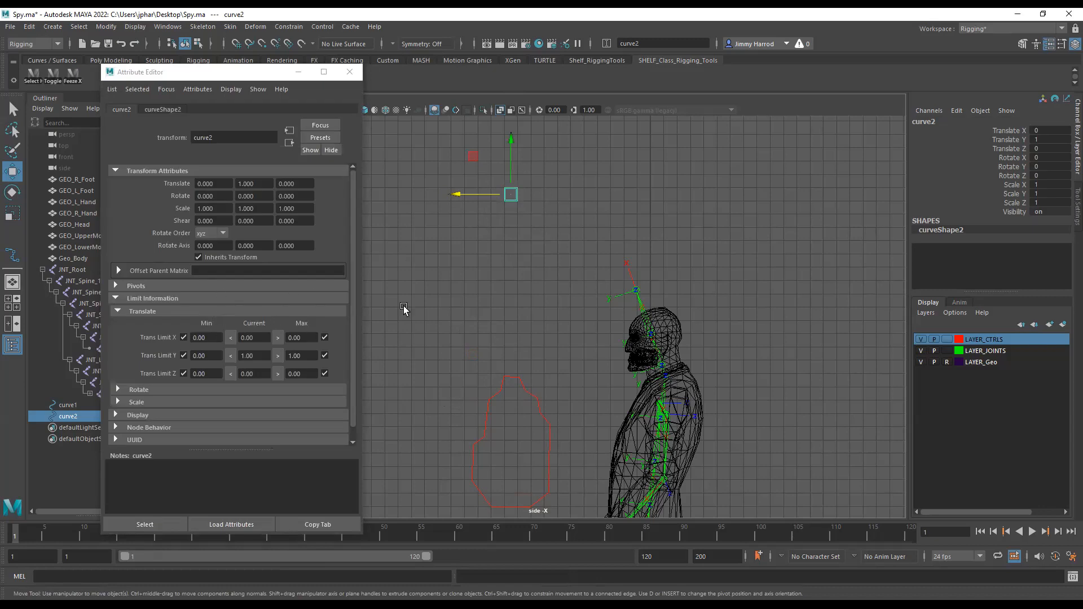
left_click(521, 217)
left_click(512, 199)
left_click(509, 169)
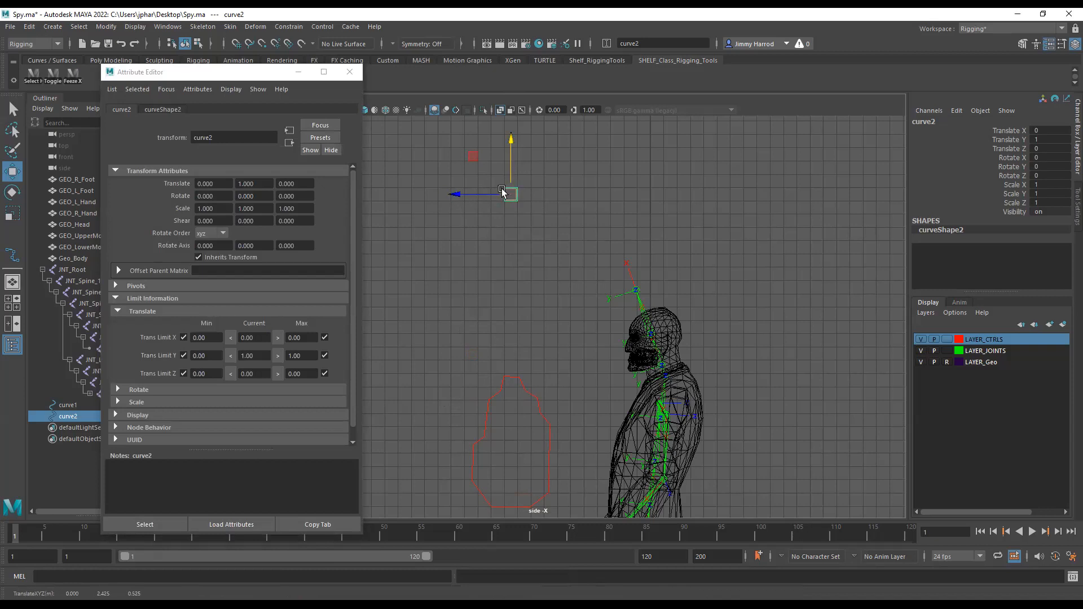
left_click(476, 194)
Step: Turn off the square's X and Z translation limits, keeping only the Y limits enabled, and close the Attribute Editor
left_click(183, 338)
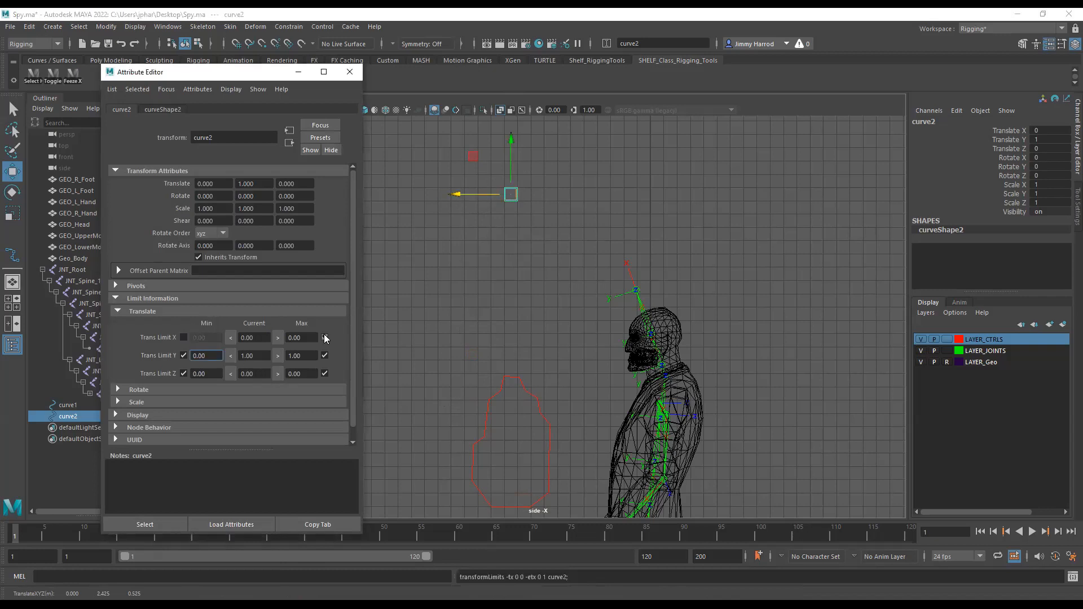
left_click(325, 374)
left_click(183, 374)
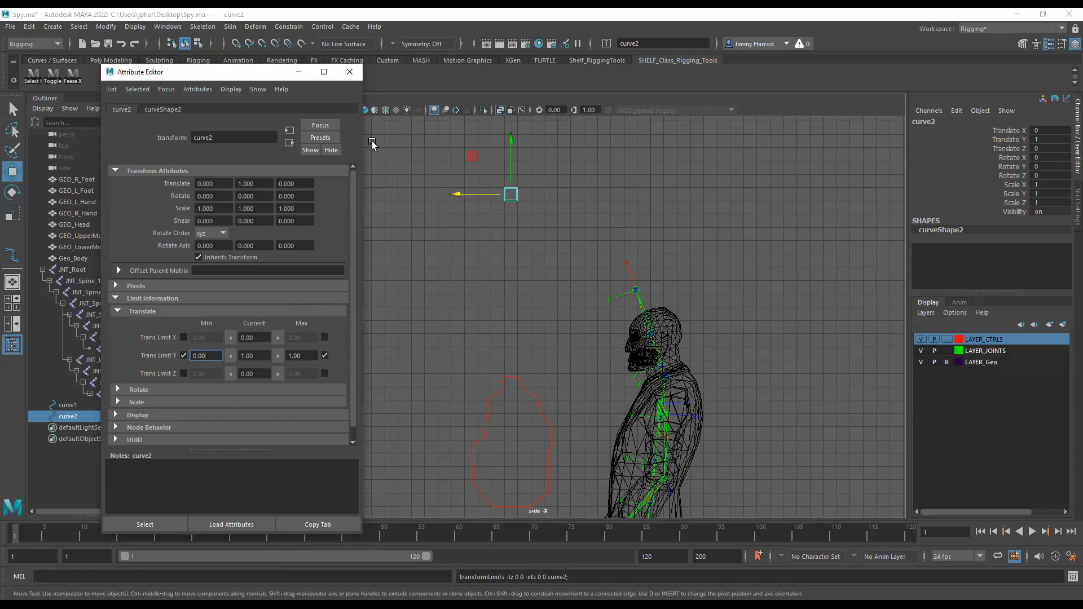
left_click(349, 72)
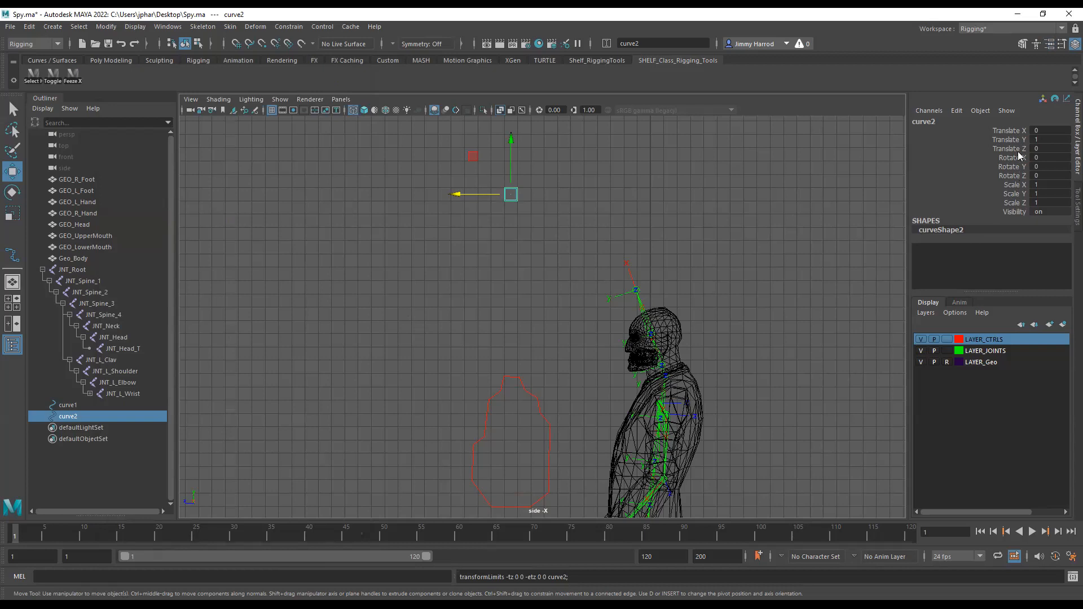
Step: Lock every channel of the square curve except Translate Y, including the other translates, all rotates, all scales and Visibility
left_click(1017, 130)
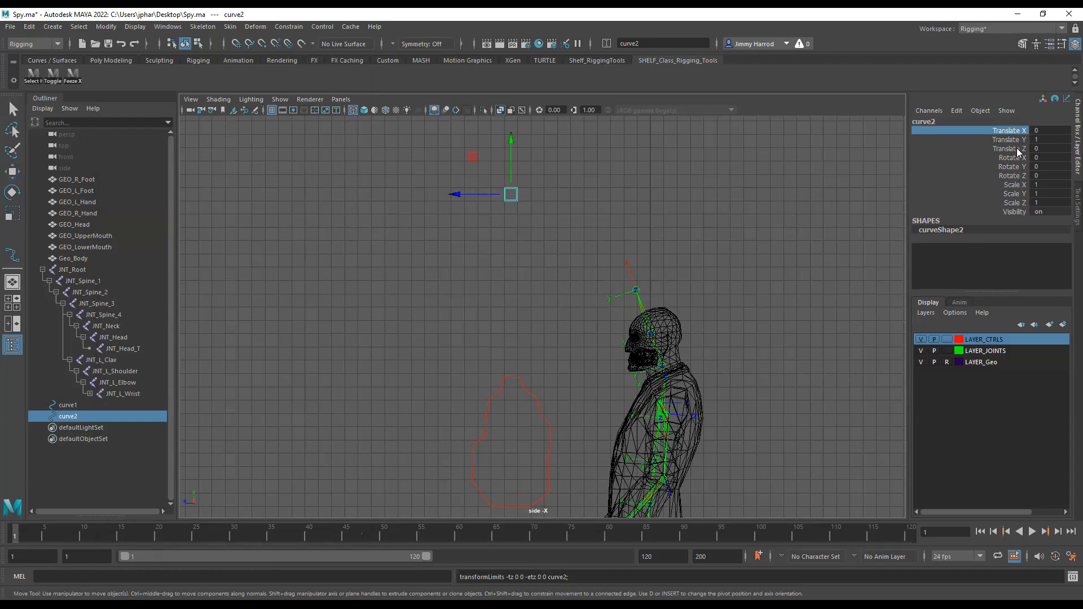
left_click(1017, 148, "ctrl")
left_click(1017, 158, "ctrl")
left_click_drag(1019, 167, 1022, 214, "ctrl")
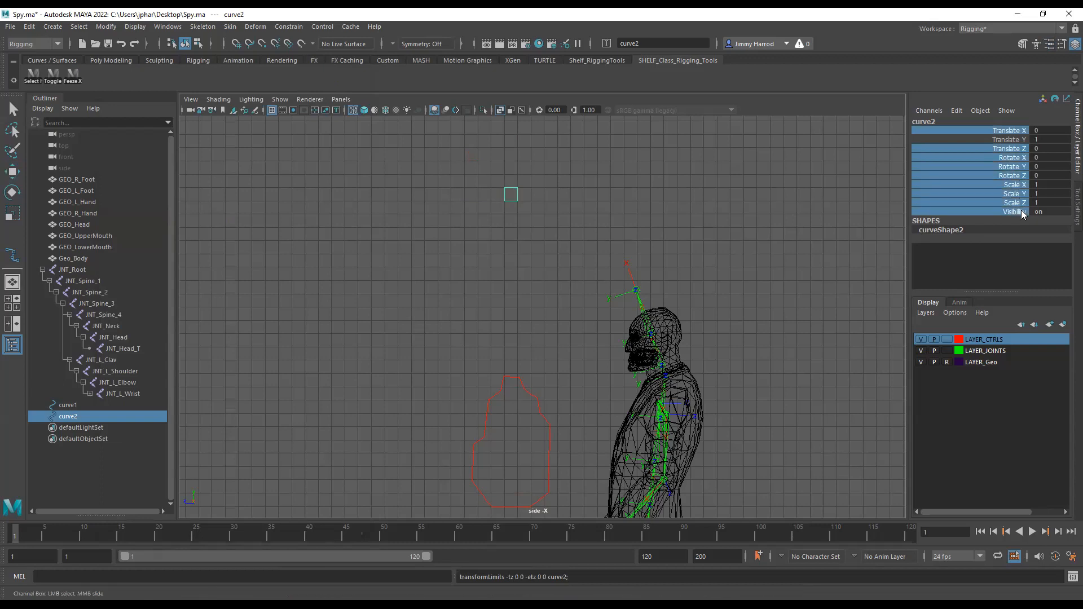
right_click(1012, 159)
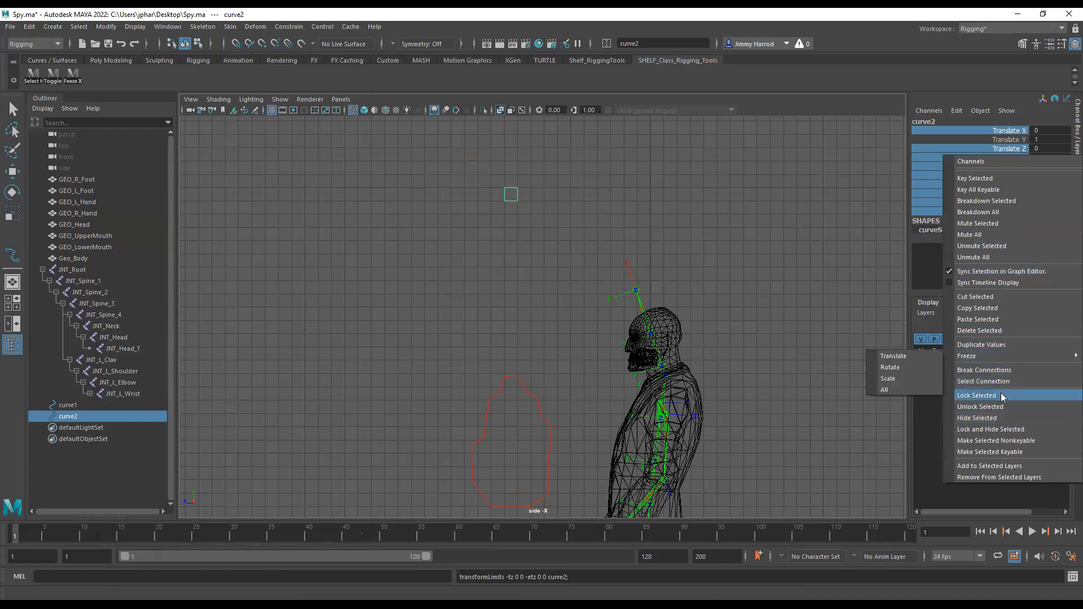
left_click(667, 176)
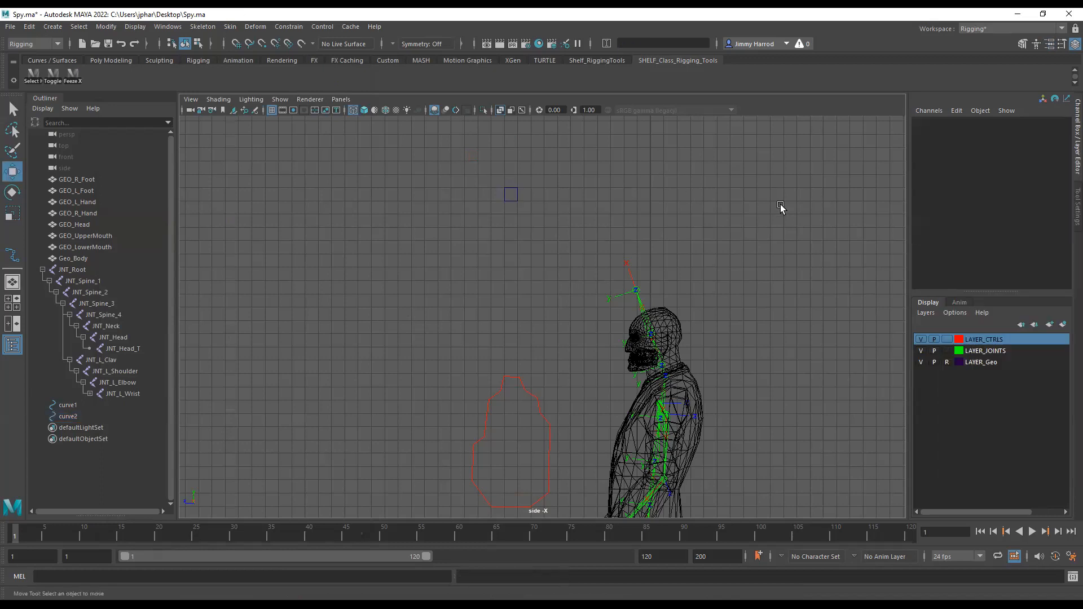
Step: Reselect the square and test its locked channels by moving it freely down to about Translate Y 0.079
left_click_drag(486, 176, 521, 204)
left_click(520, 160)
left_click(512, 198)
left_click_drag(509, 168, 616, 181)
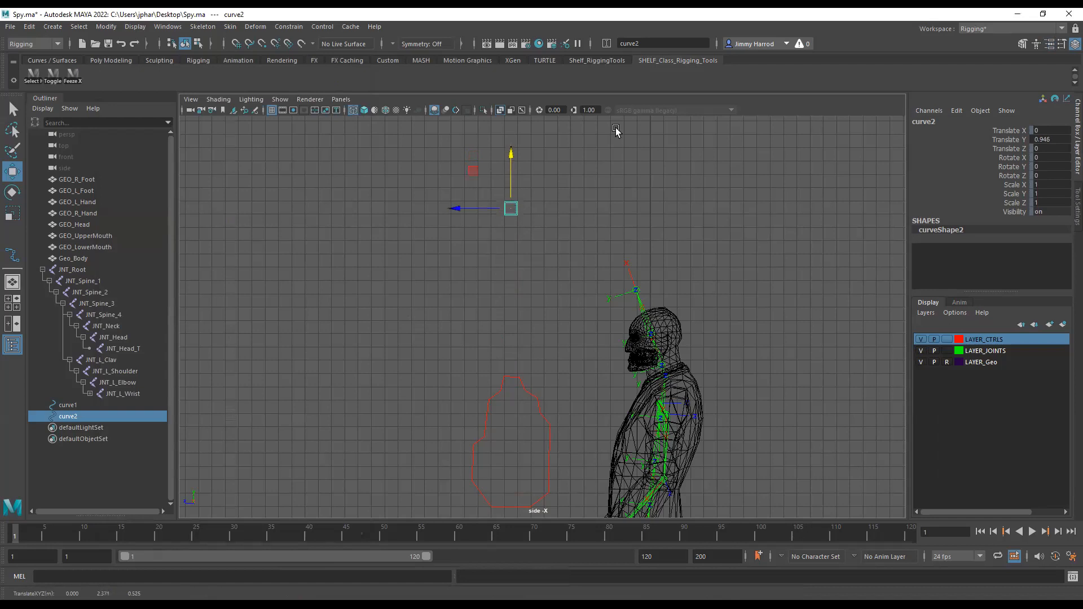
left_click_drag(472, 171, 473, 402)
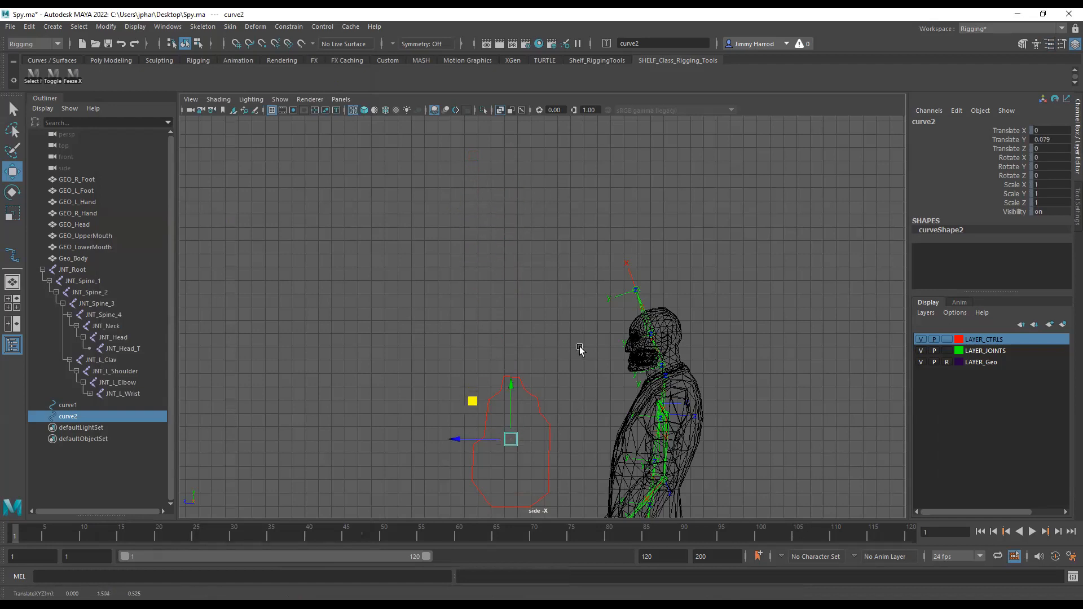
Step: Test the locked square in the perspective view by activating Rotate, then trying to move it along Z and Y
key("space")
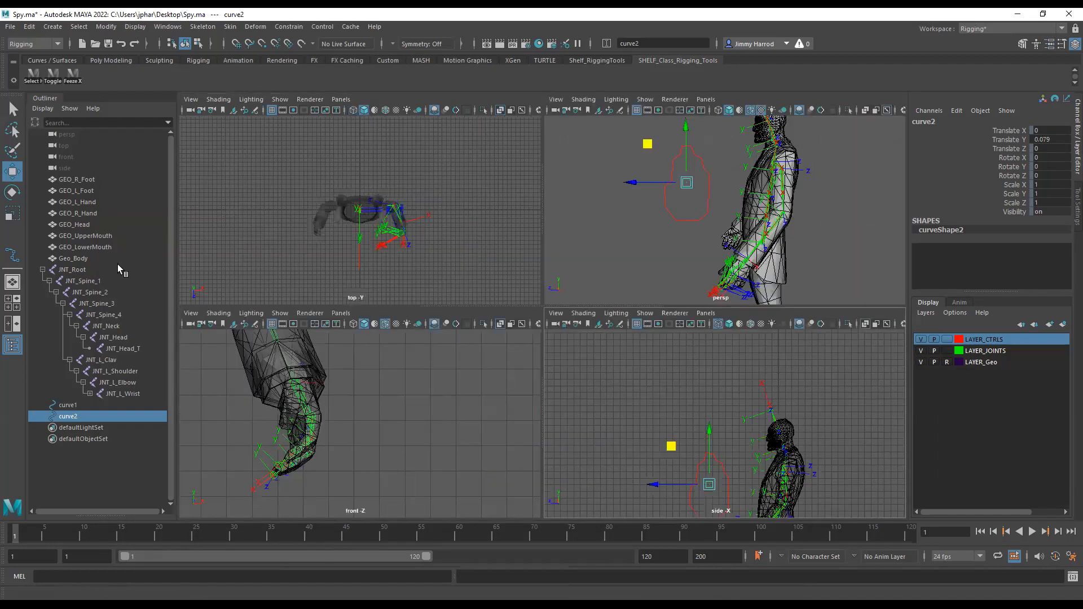
left_click(12, 193)
left_click_drag(680, 224, 667, 177, "alt")
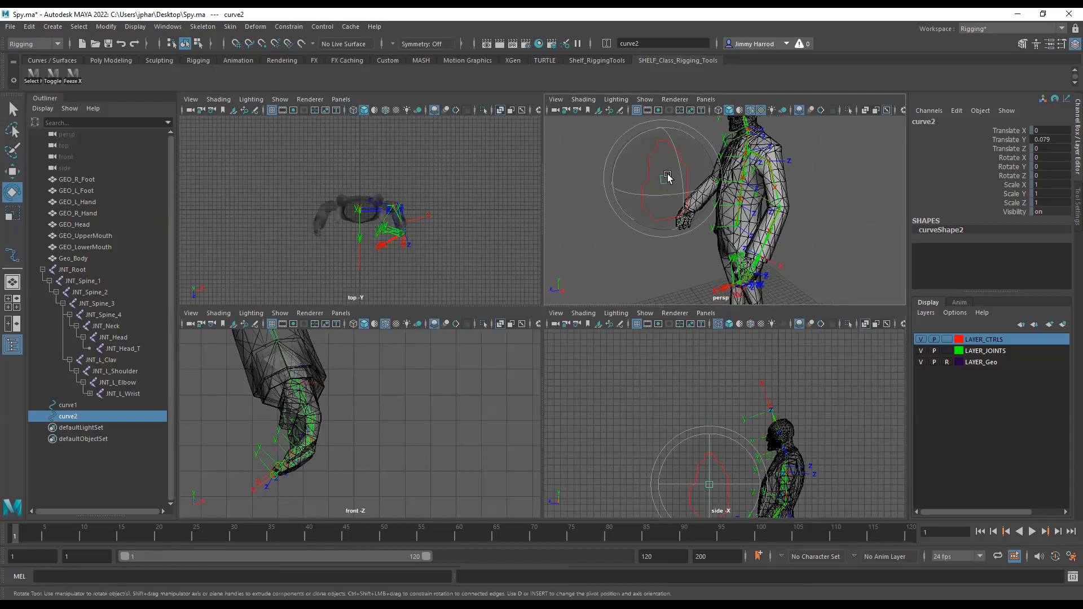
key("space")
left_click(12, 171)
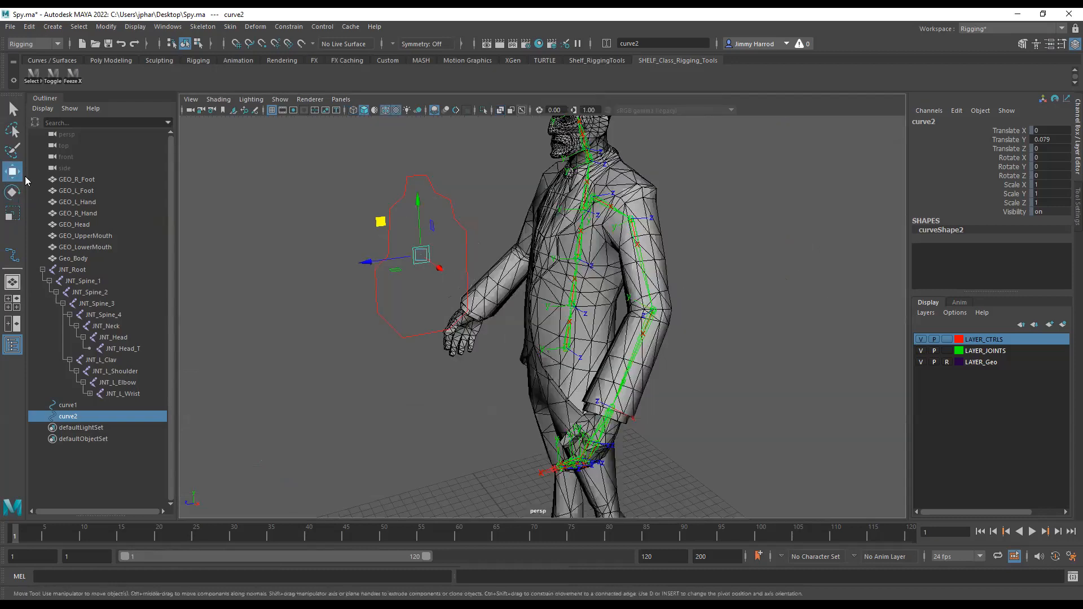
left_click_drag(390, 258, 317, 269)
left_click_drag(417, 221, 417, 162)
Step: Drag the square down along Y to its lower limit, Translate Y 0, and reselect it beside the hand outline
scroll(406, 293, "down", 4)
left_click_drag(584, 348, 578, 362, "alt")
middle_click_drag(577, 362, 608, 457, "alt")
left_click_drag(577, 332, 599, 571)
key("ctrl+z")
left_click_drag(541, 365, 580, 410)
key("ctrl+z")
left_click_drag(597, 468, 605, 459, "alt")
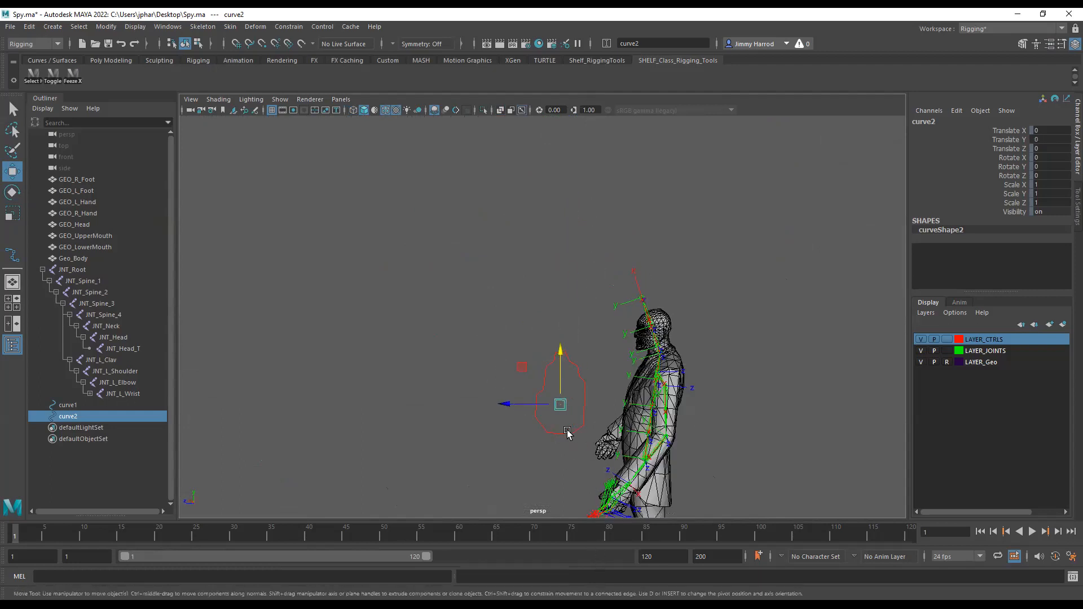
left_click(568, 434)
left_click(604, 404)
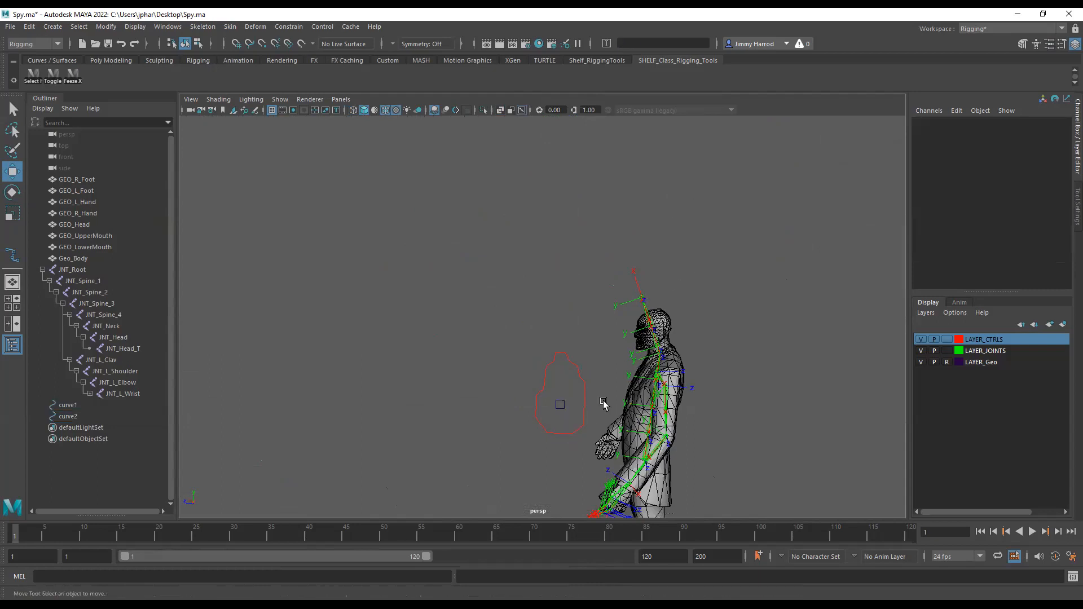
left_click(566, 412)
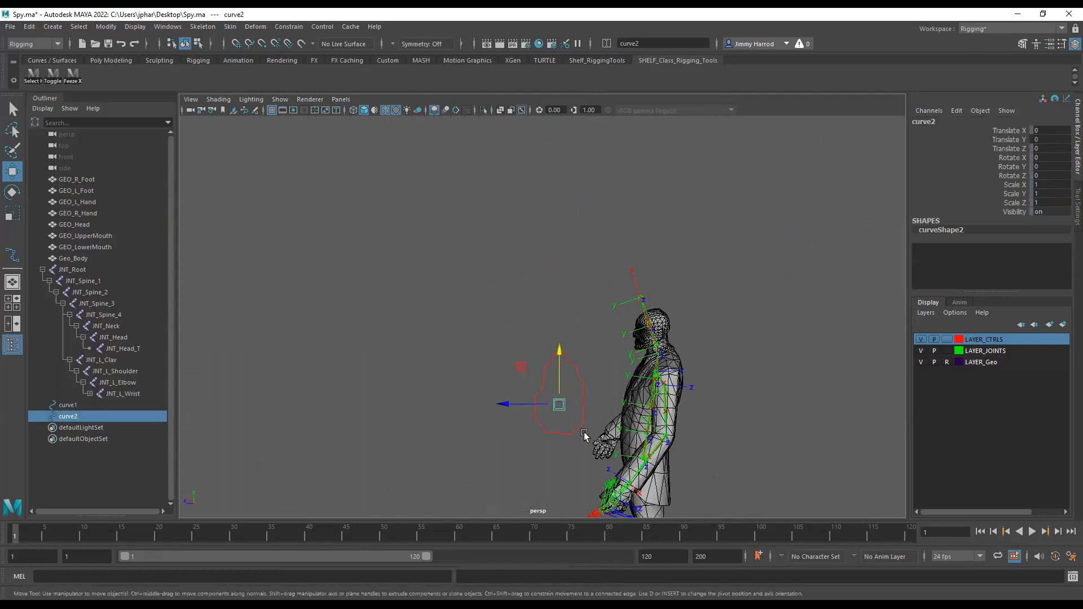
Step: Return to the side view and raise the square along Y to its upper limit, Translate Y 1
key("space")
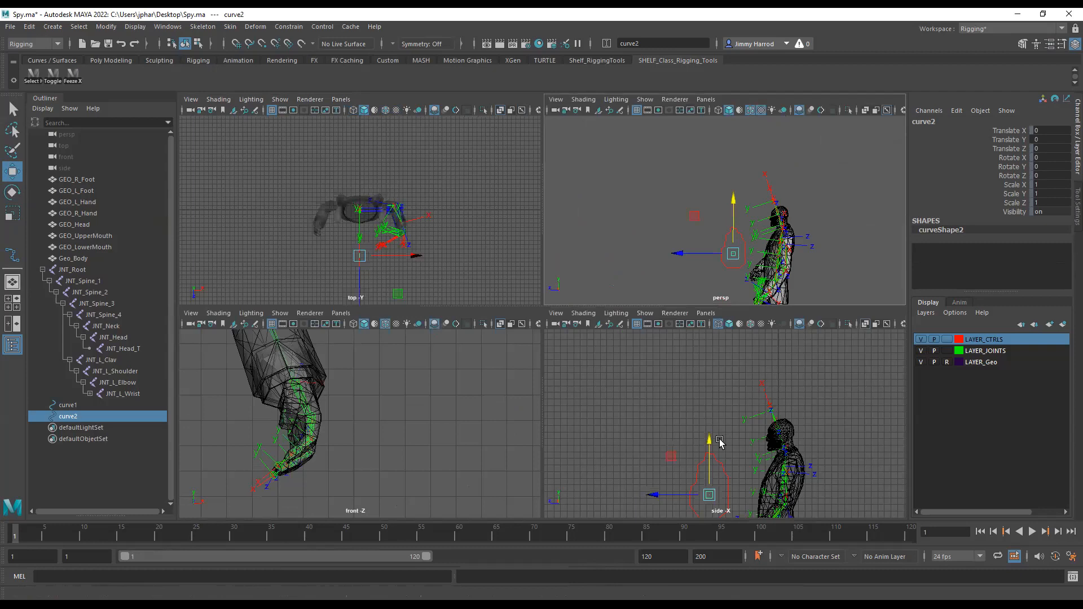
key("space")
left_click(509, 343)
left_click_drag(512, 334, 512, 332)
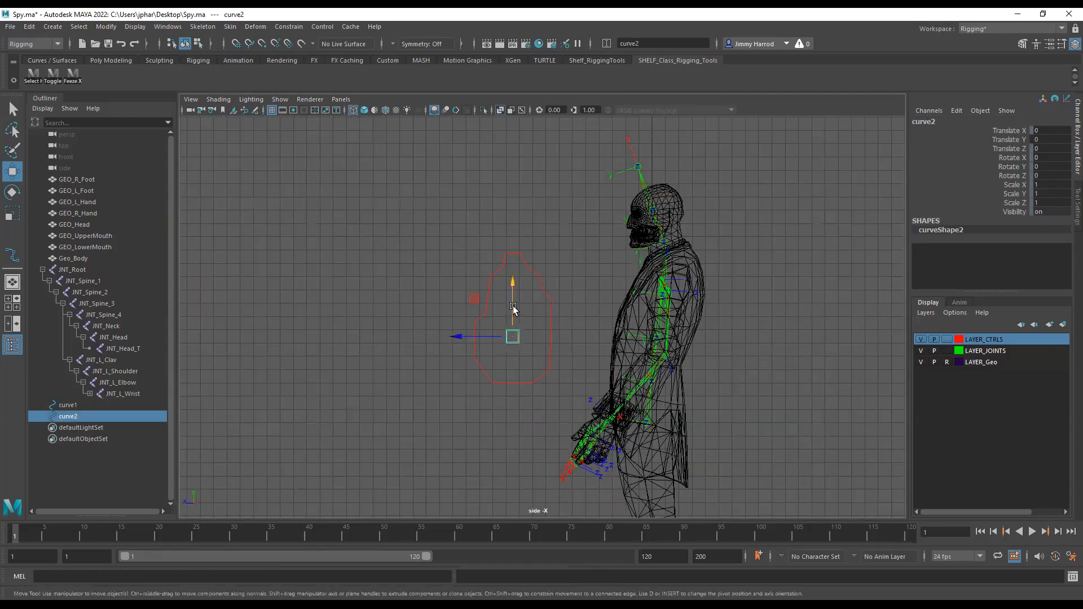
middle_click_drag(500, 153, 510, 384, "alt")
left_click_drag(511, 399, 564, 399)
middle_click_drag(568, 502, 583, 158)
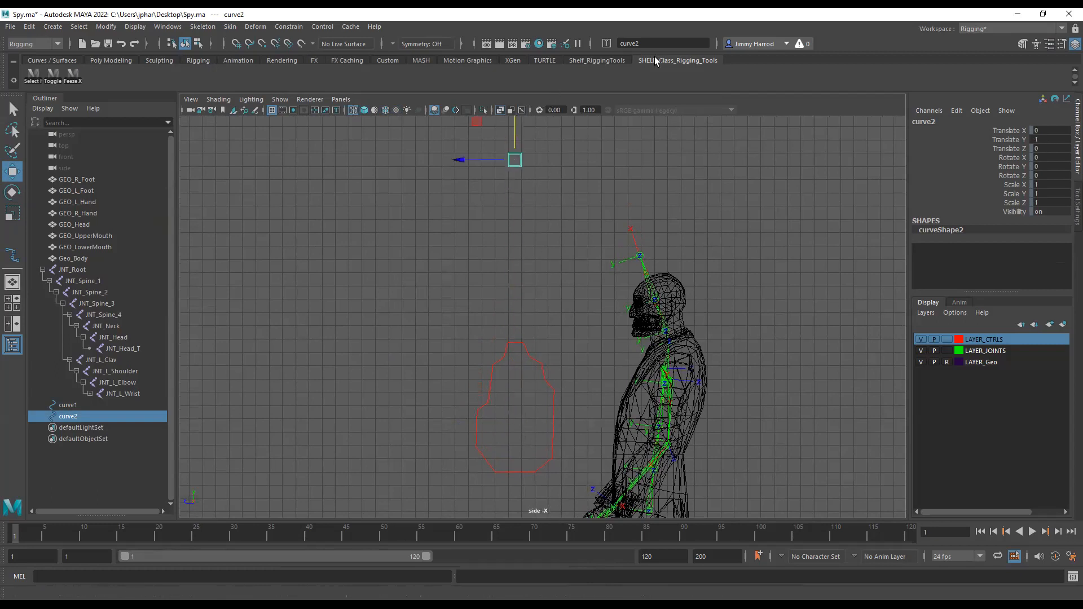